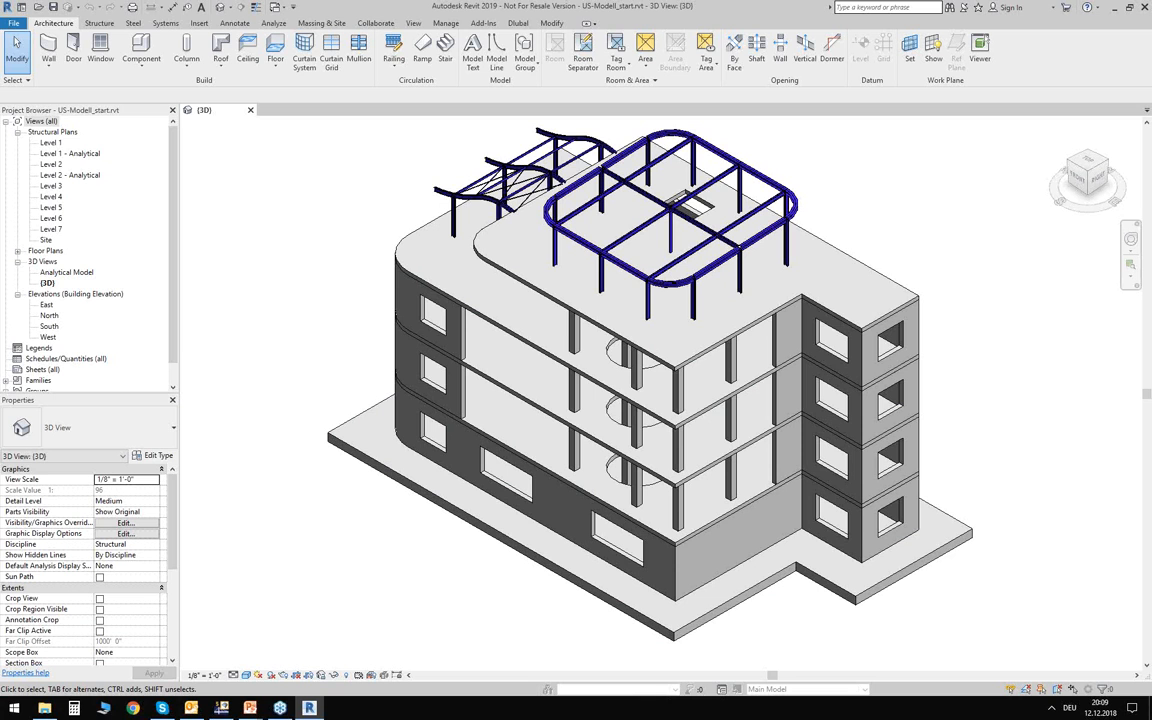
# Examine the concrete storeys, foundation slab and steel roof structures of the building model from several angles.
pyautogui.moveTo(505, 368)
pyautogui.keyDown('shift'); pyautogui.mouseDown(button='middle')
pyautogui.moveTo(320, 425)
pyautogui.moveTo(496, 373)
pyautogui.moveTo(494, 358)
pyautogui.mouseUp(button='middle'); pyautogui.keyUp('shift')
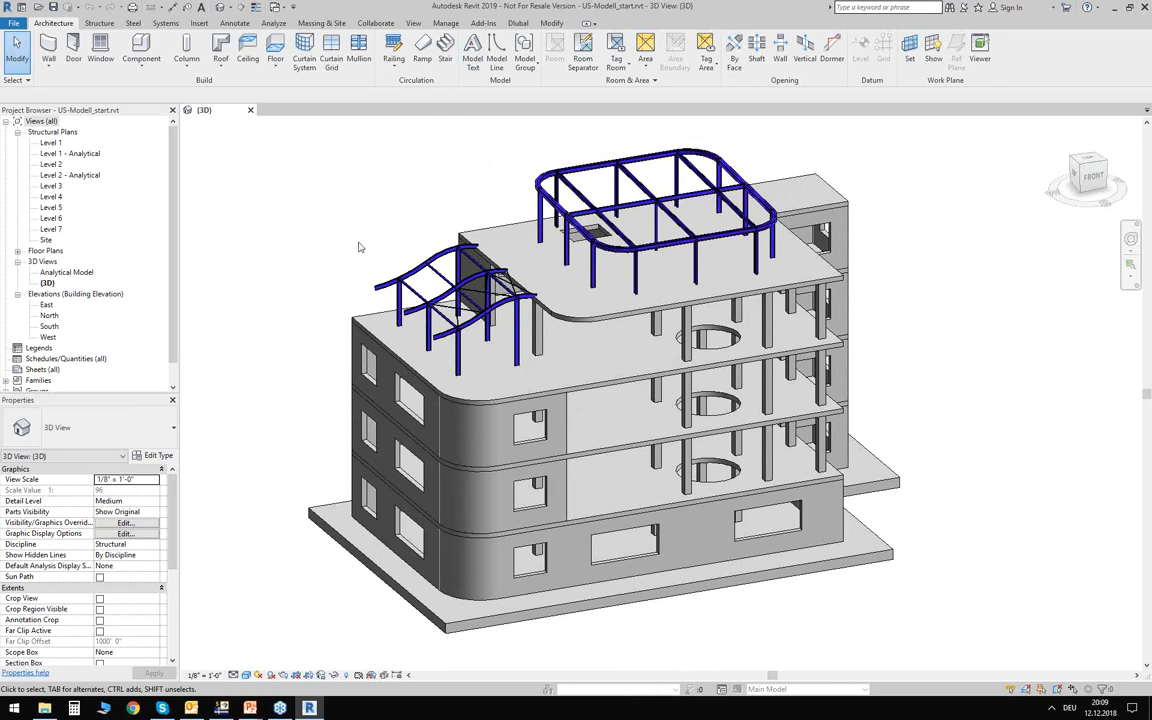
pyautogui.keyDown('shift'); pyautogui.moveTo(333, 250); pyautogui.dragTo(363, 257, button='middle'); pyautogui.keyUp('shift')
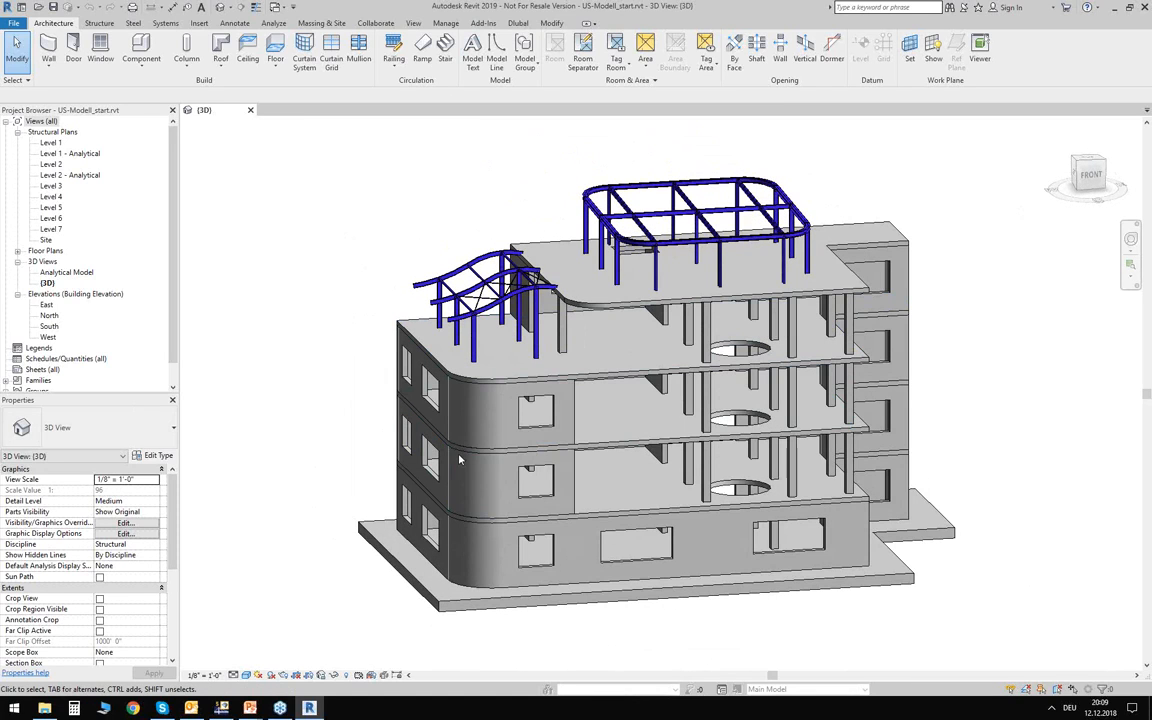
pyautogui.moveTo(352, 558); pyautogui.dragTo(317, 476, button='middle')
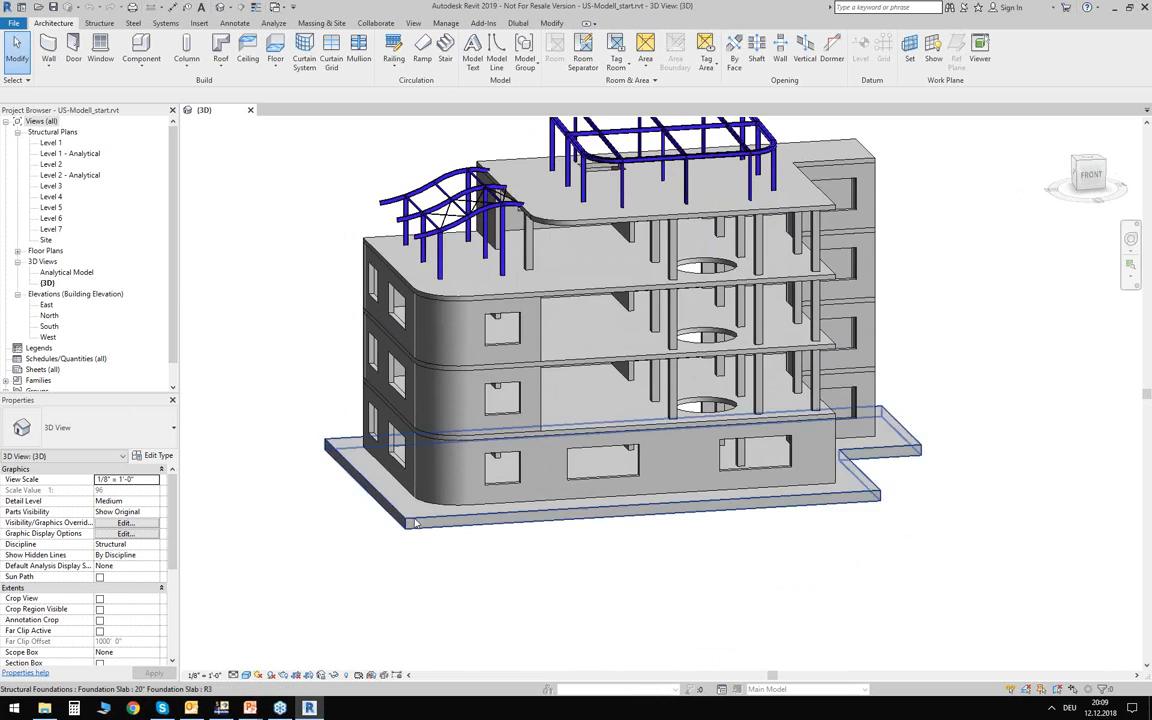
pyautogui.moveTo(460, 568); pyautogui.dragTo(452, 630, button='middle')
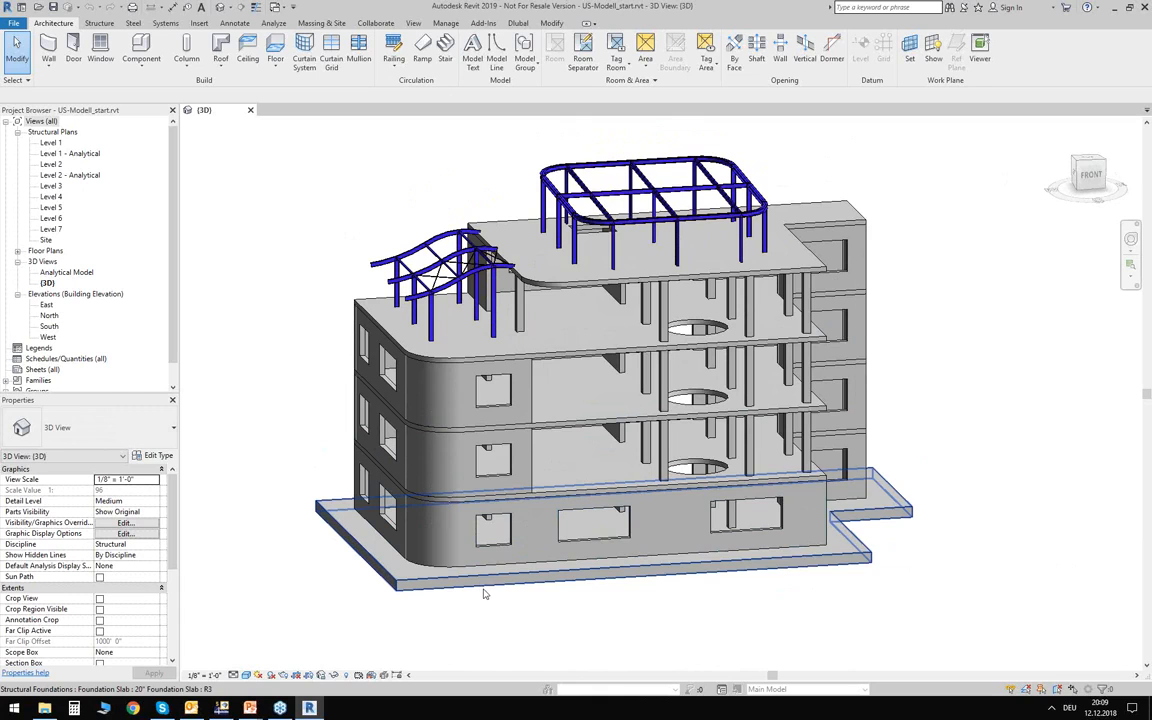
pyautogui.click(412, 518)
pyautogui.moveTo(640, 607)
pyautogui.keyDown('shift'); pyautogui.mouseDown(button='middle')
pyautogui.moveTo(440, 612)
pyautogui.moveTo(662, 633)
pyautogui.moveTo(638, 609)
pyautogui.mouseUp(button='middle'); pyautogui.keyUp('shift')
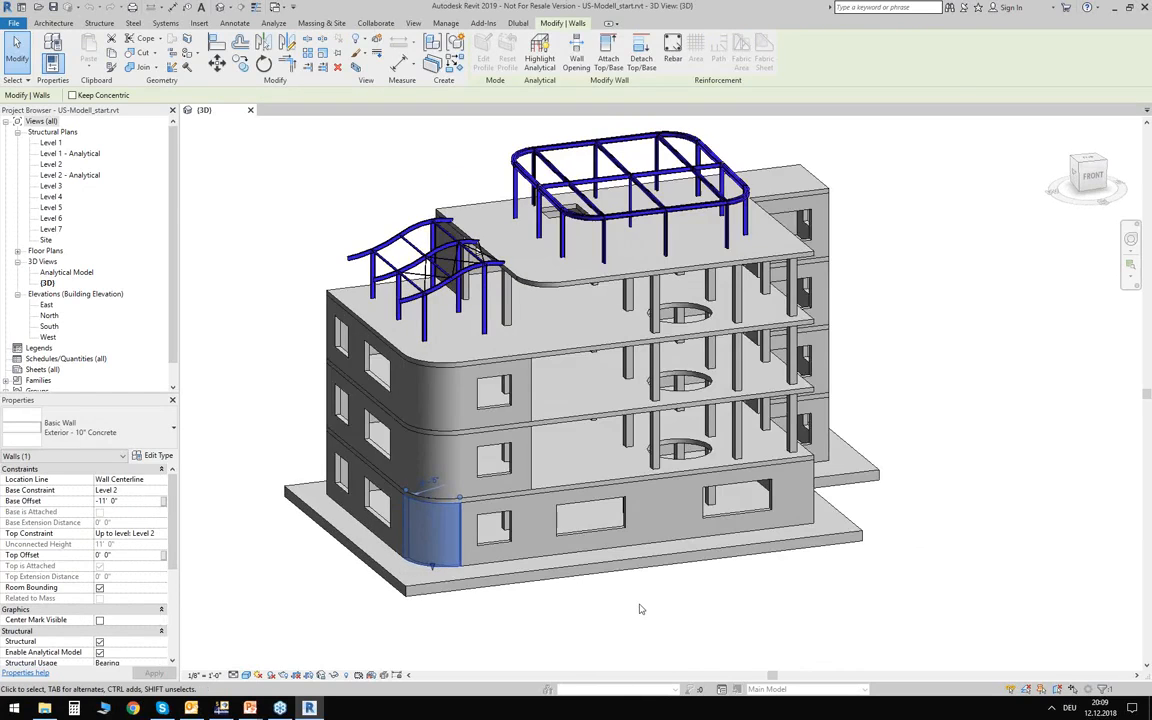
pyautogui.press('Escape')
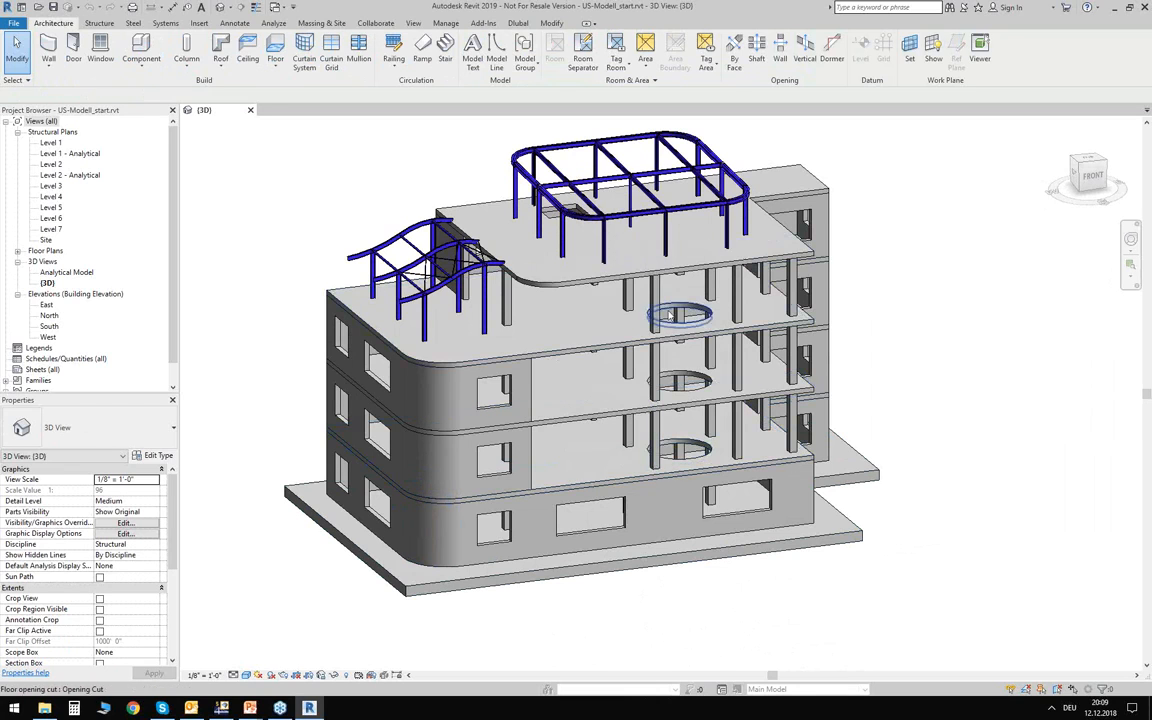
# Examine the curved steel roof frame above the lower roof in front elevation, as well as the overall building.
pyautogui.moveTo(586, 374)
pyautogui.mouseDown(button='middle')
pyautogui.moveTo(612, 463)
pyautogui.moveTo(581, 376)
pyautogui.mouseUp(button='middle')
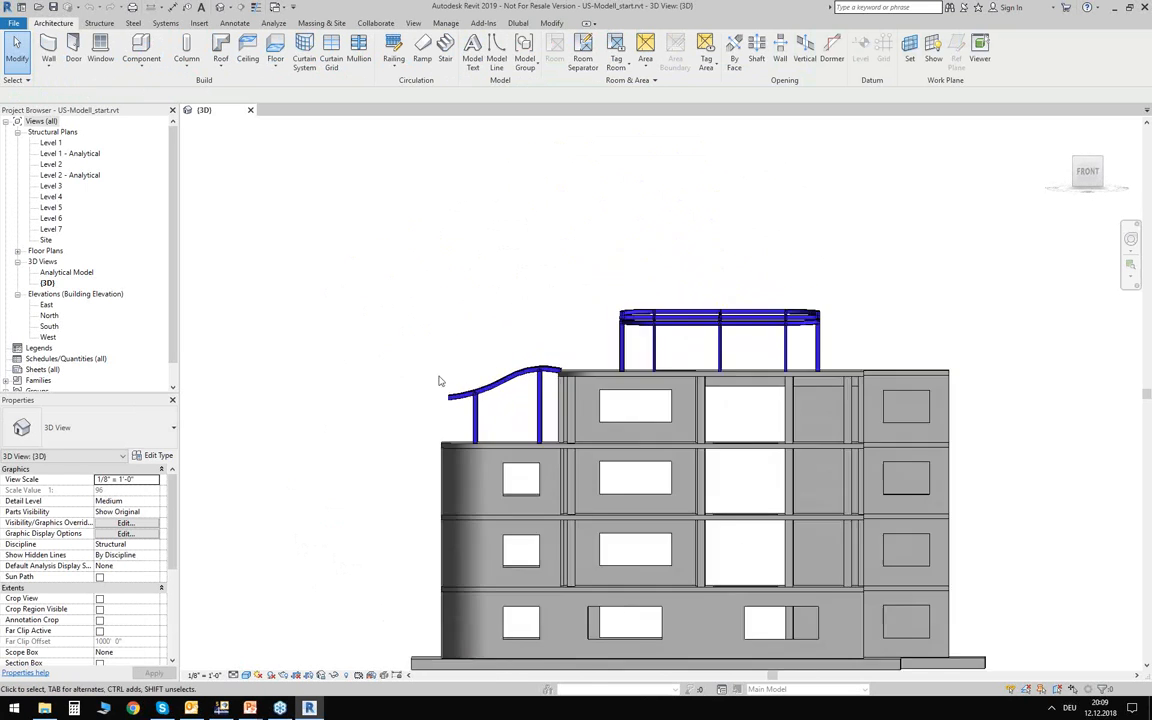
pyautogui.scroll(6, 435, 378)
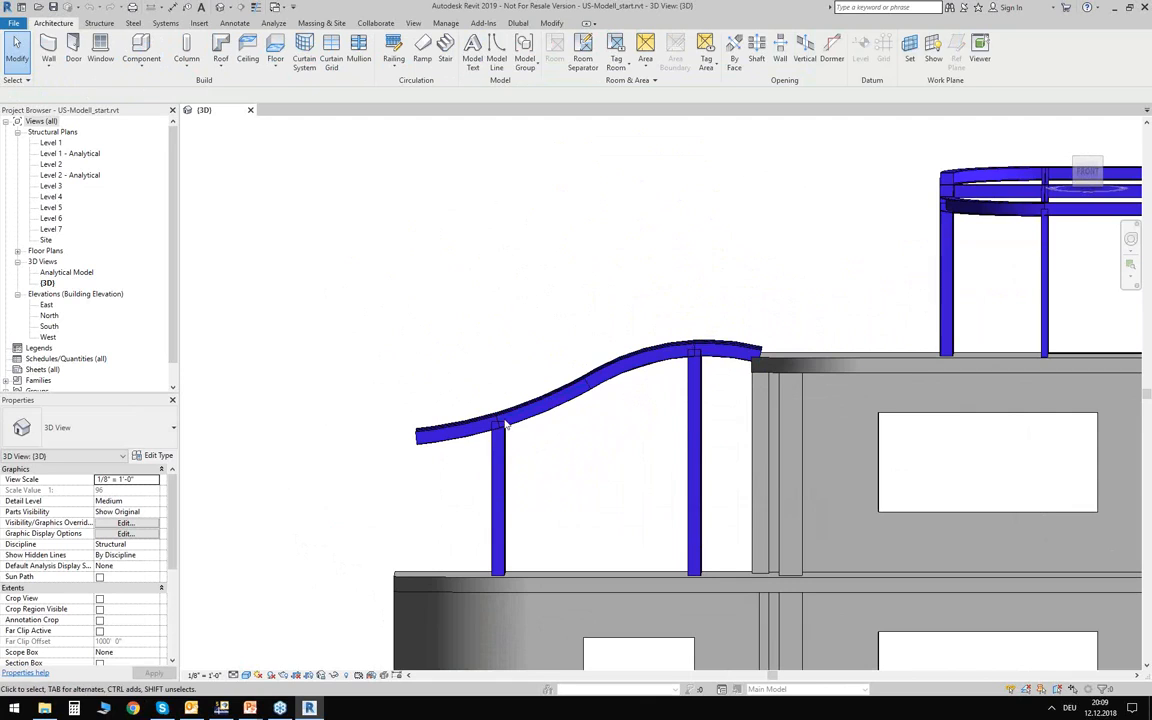
pyautogui.scroll(-4, 440, 362)
pyautogui.scroll(-2, 440, 365)
pyautogui.keyDown('shift'); pyautogui.moveTo(470, 290); pyautogui.dragTo(482, 318, button='middle'); pyautogui.keyUp('shift')
pyautogui.moveTo(482, 318); pyautogui.dragTo(367, 301, button='middle')
pyautogui.scroll(-2, 397, 261)
pyautogui.scroll(1, 398, 475)
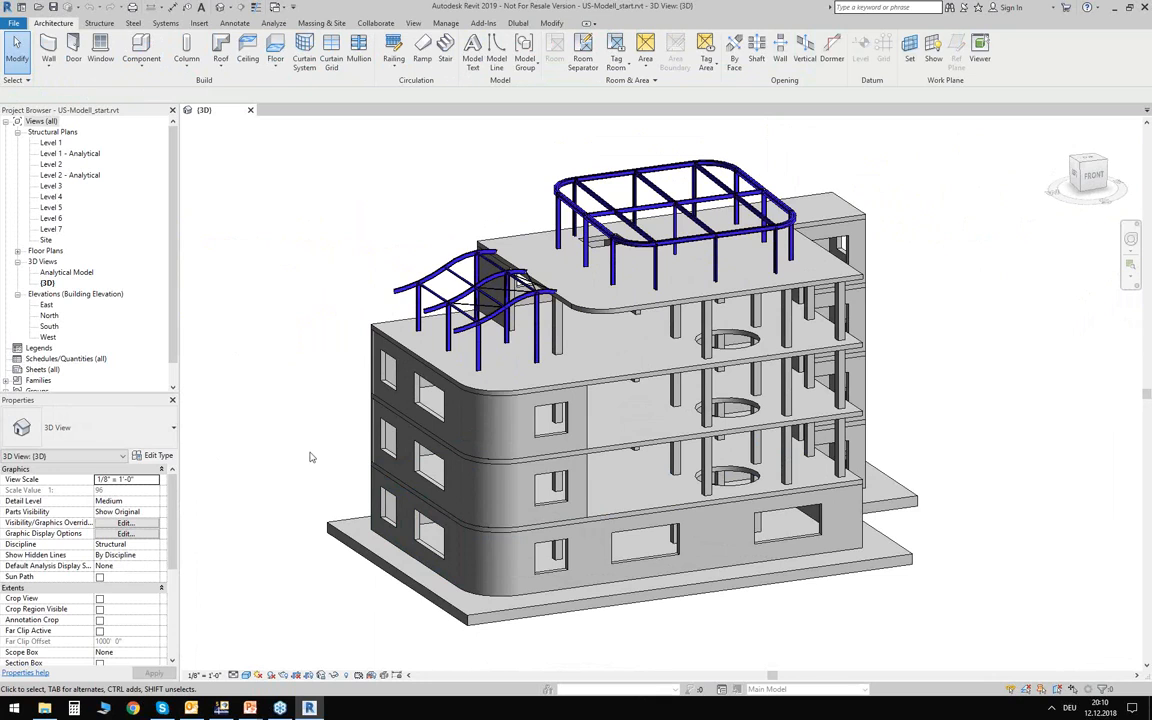
# Review the Analytical Foundation Slabs properties of the 20" foundation slab and the instance properties of the ground-floor front wall.
pyautogui.keyDown('shift'); pyautogui.moveTo(310, 455); pyautogui.dragTo(266, 386, button='middle'); pyautogui.keyUp('shift')
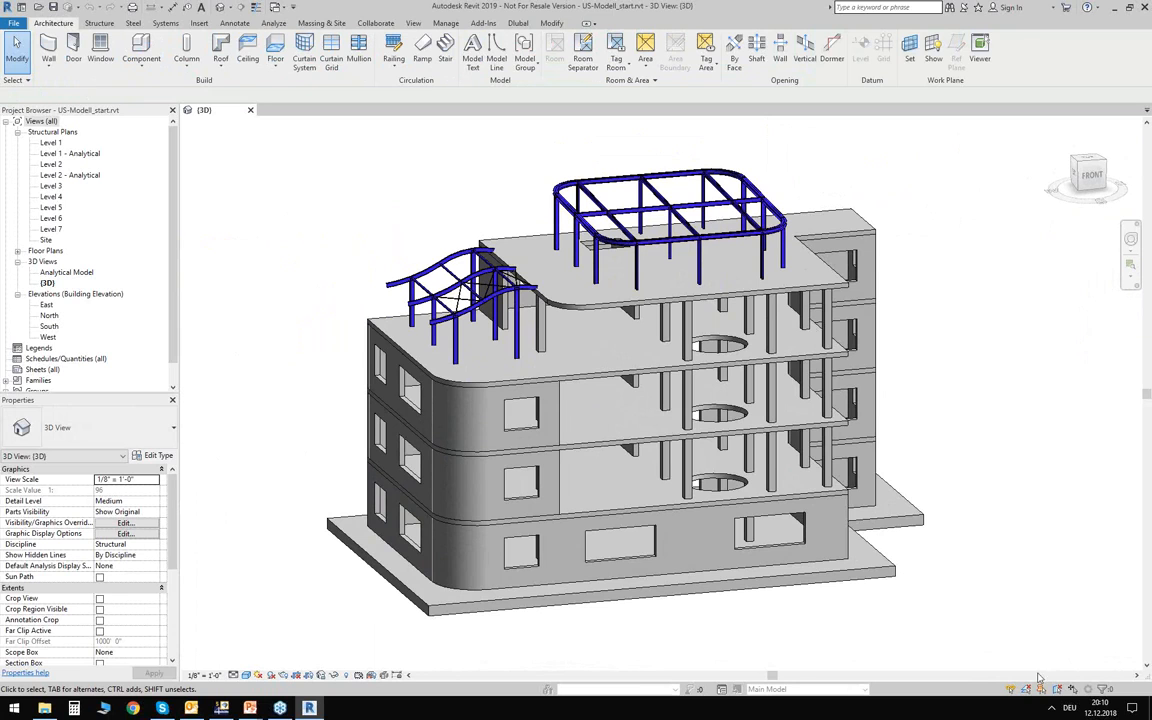
pyautogui.moveTo(765, 557); pyautogui.dragTo(727, 545, button='middle')
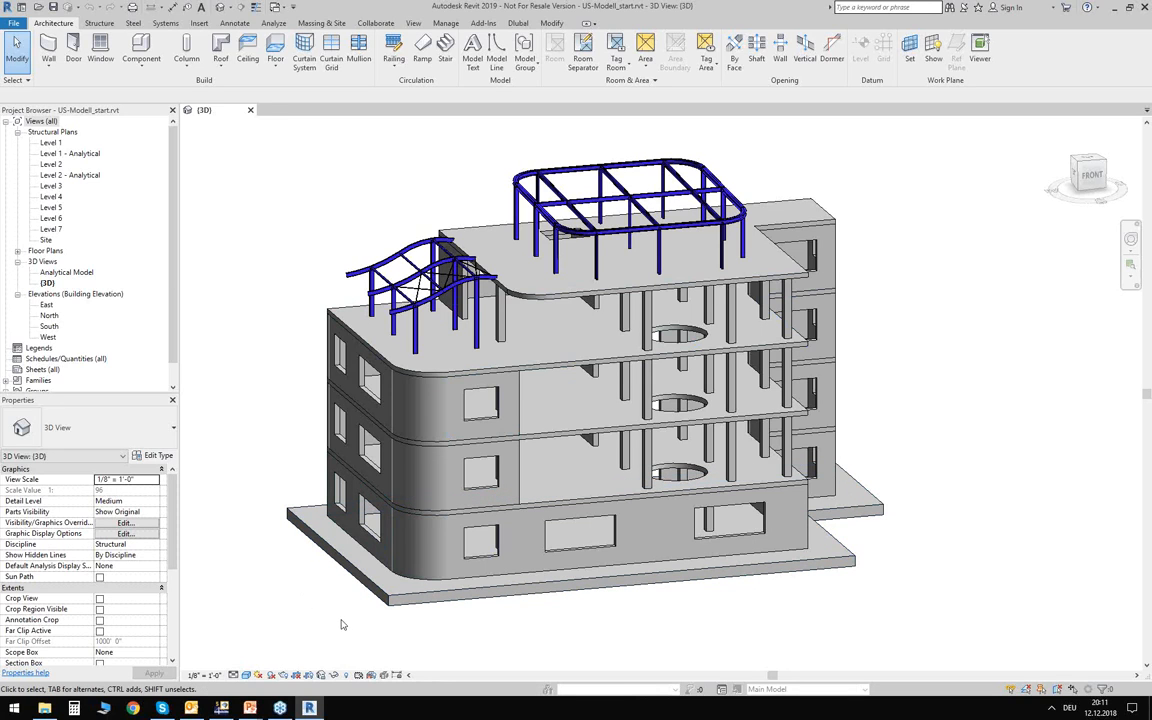
pyautogui.moveTo(309, 596); pyautogui.dragTo(319, 557, button='middle')
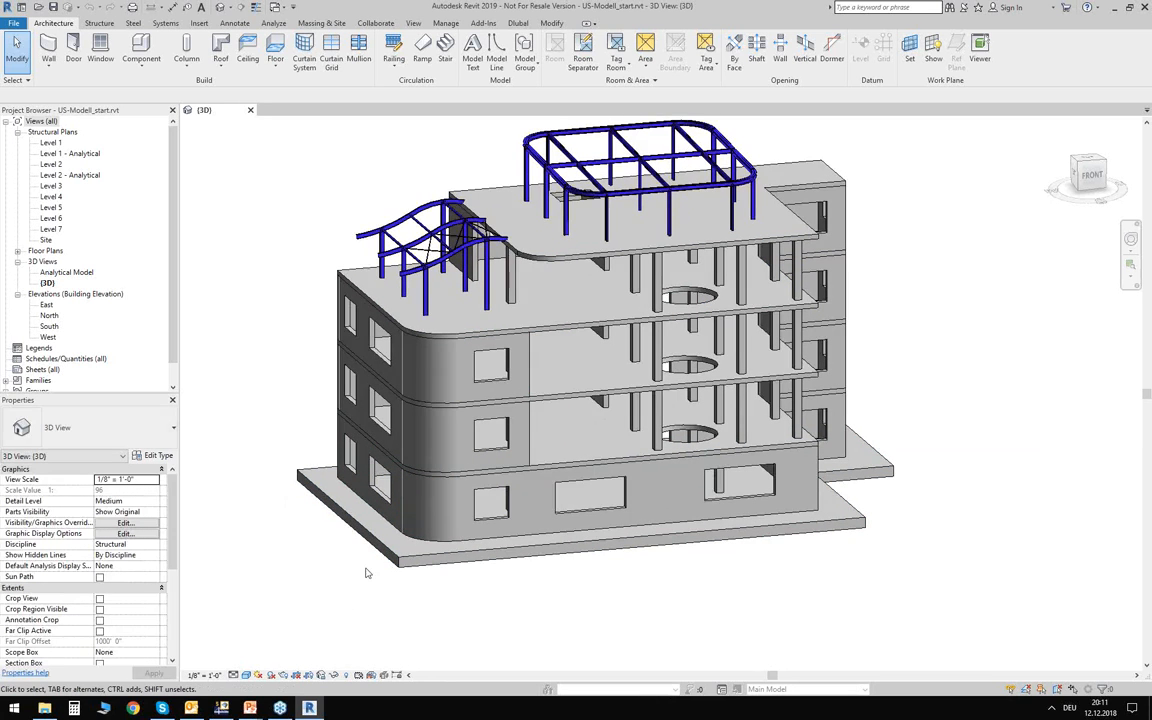
pyautogui.moveTo(348, 566); pyautogui.dragTo(340, 604, button='middle')
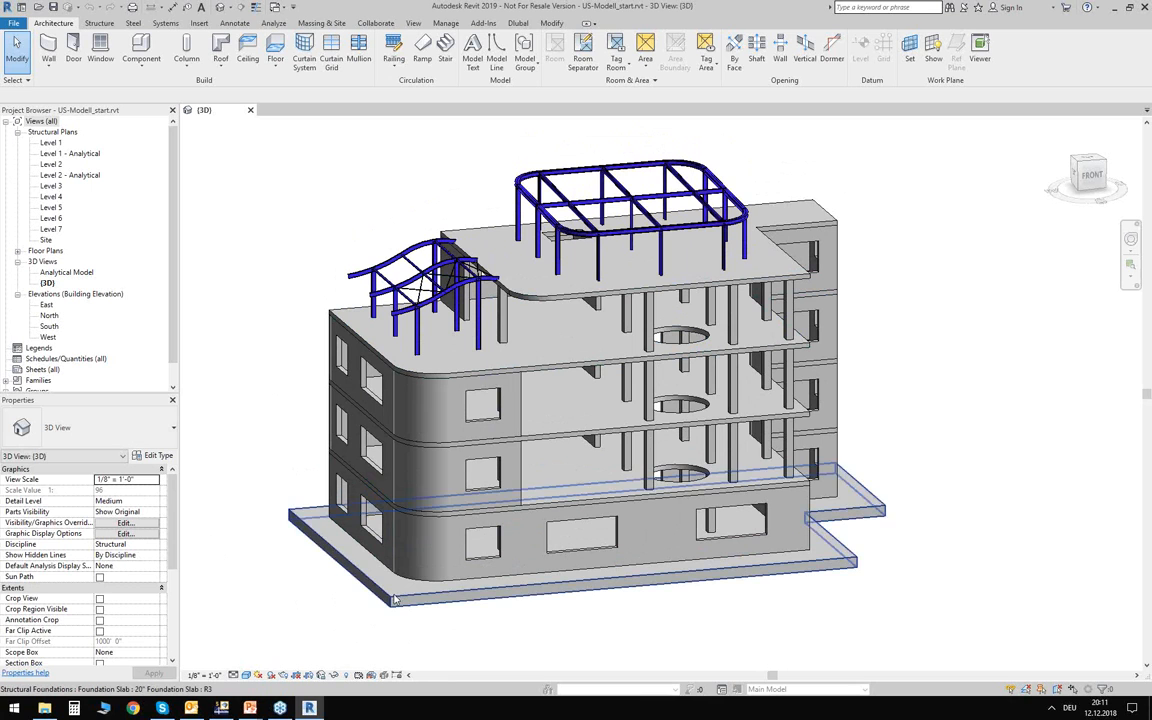
pyautogui.click(440, 582)
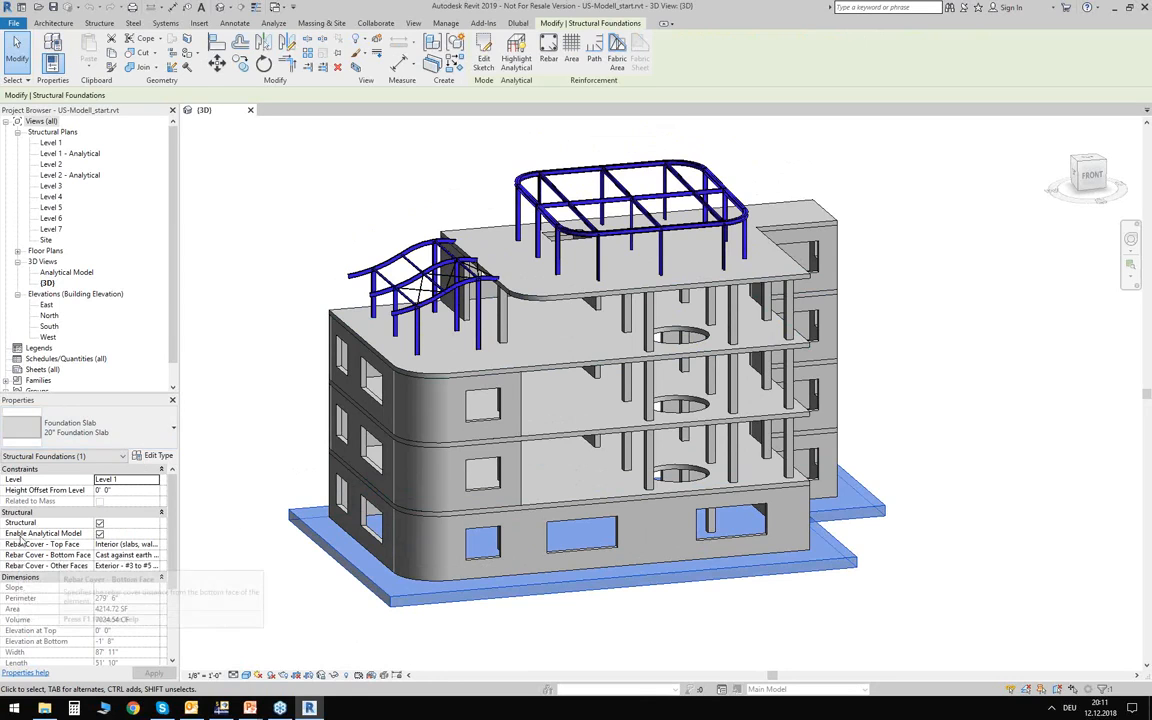
pyautogui.click(99, 534)
pyautogui.click(74, 458)
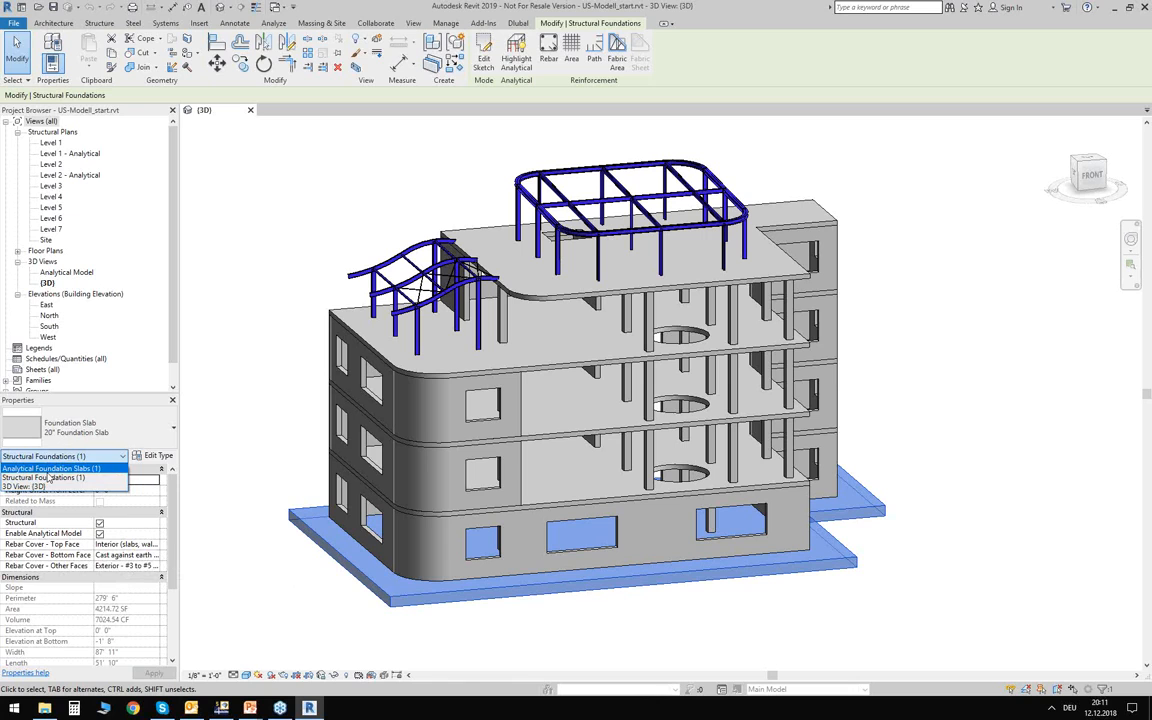
pyautogui.click(50, 468)
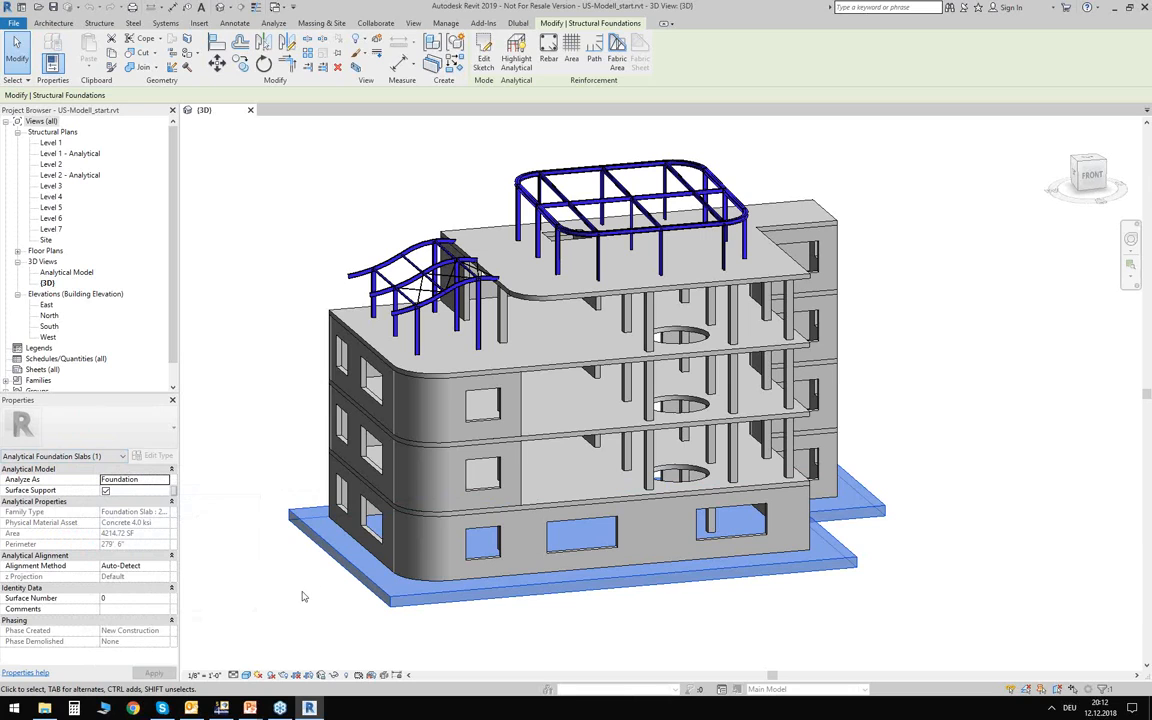
pyautogui.click(248, 605)
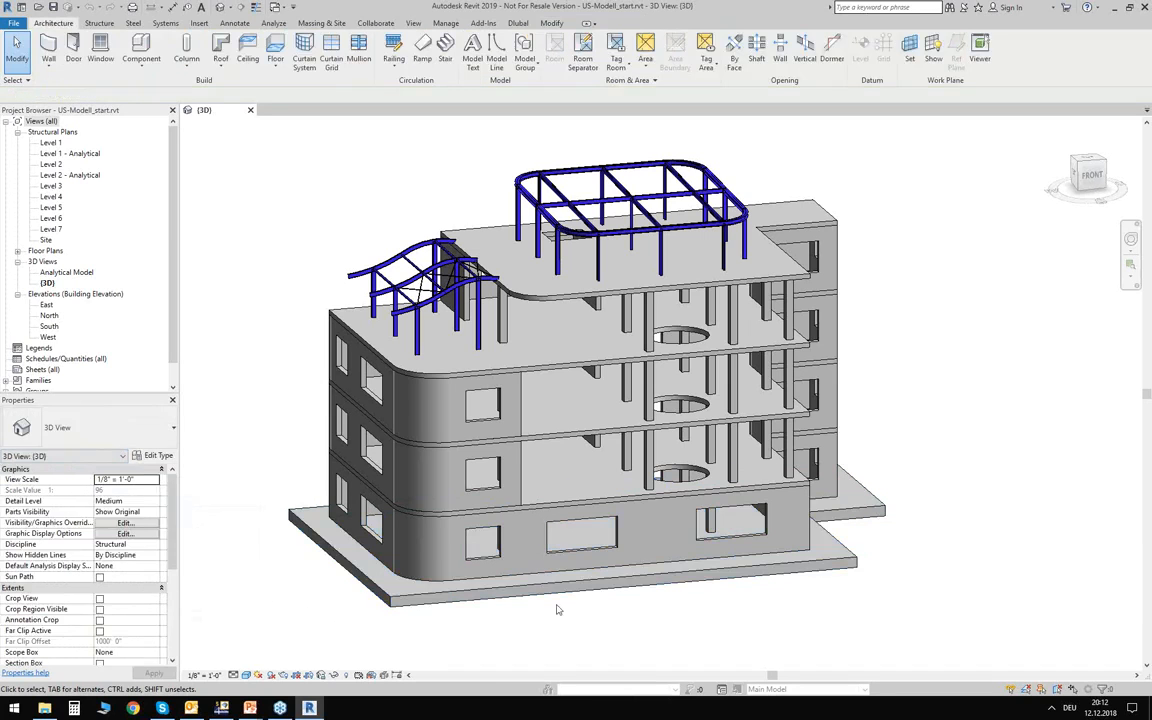
pyautogui.click(538, 560)
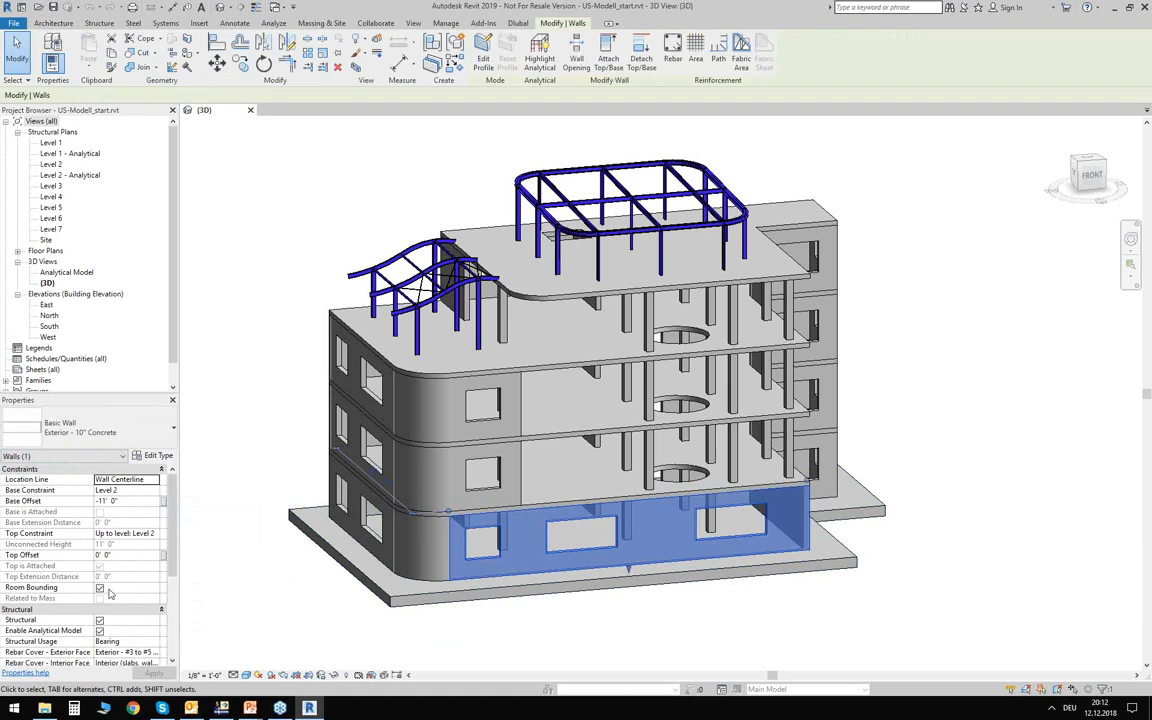
pyautogui.click(257, 527)
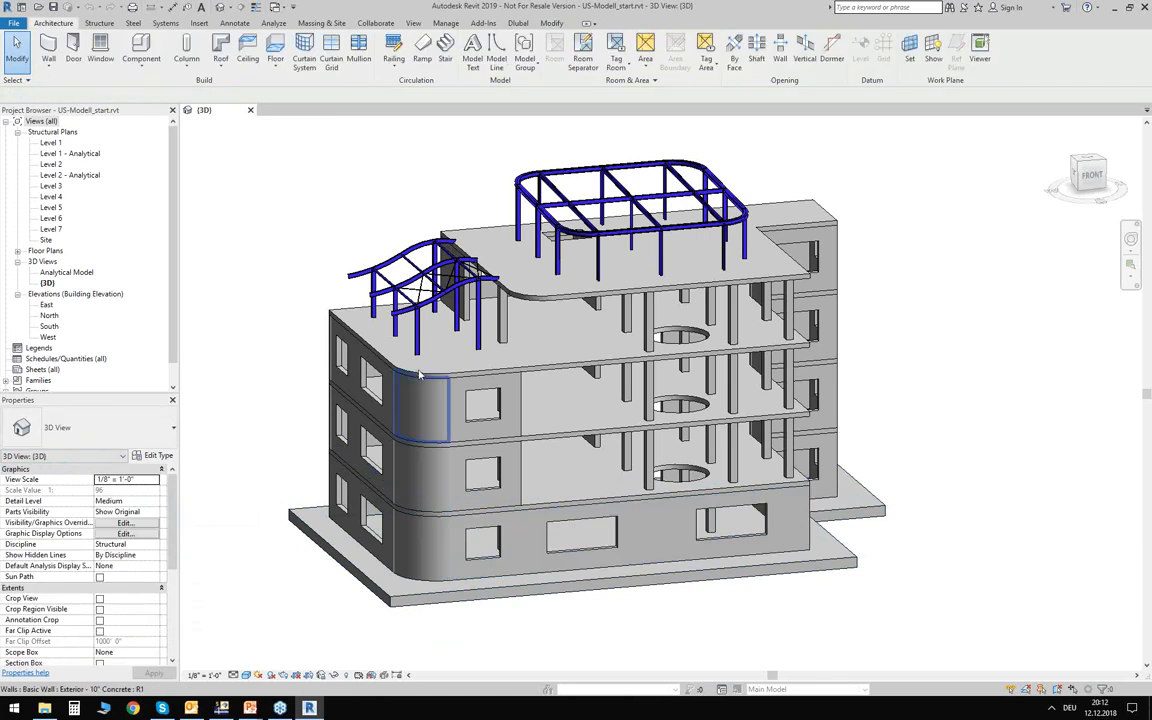
# Review the Analytical Beams properties, including member type and end releases, of the front HSS3X3X1/8 cross member in the curved roof frame.
pyautogui.scroll(4, 345, 212)
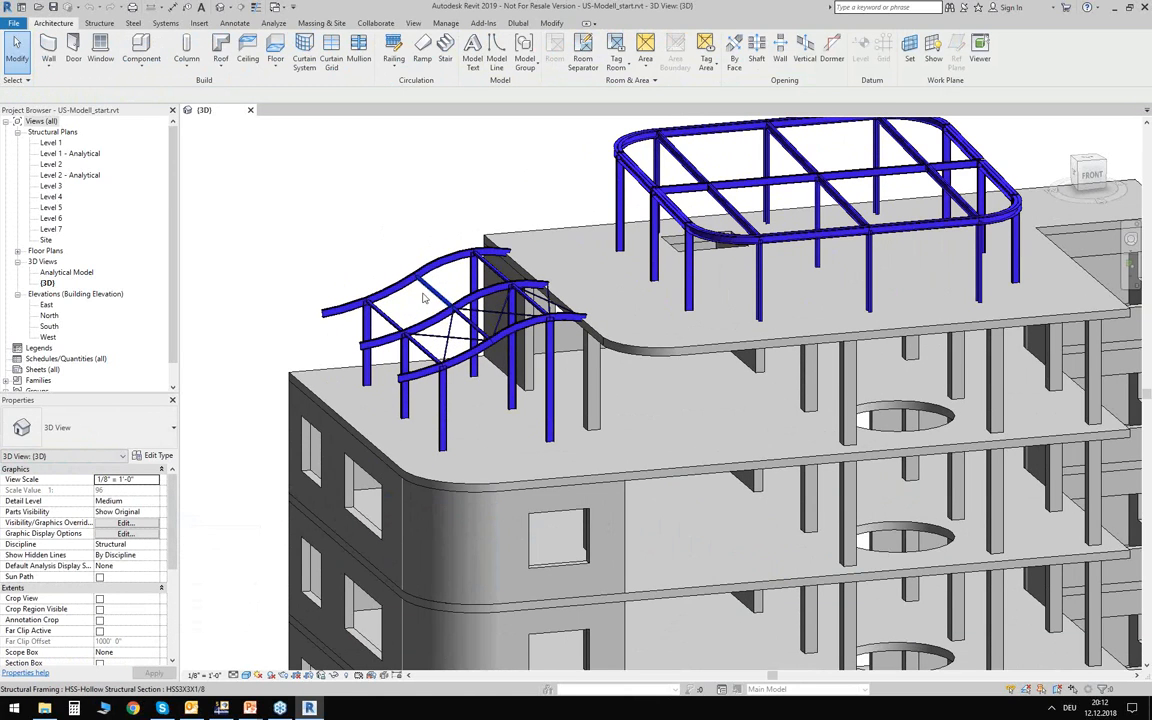
pyautogui.scroll(4, 384, 314)
pyautogui.scroll(3, 431, 346)
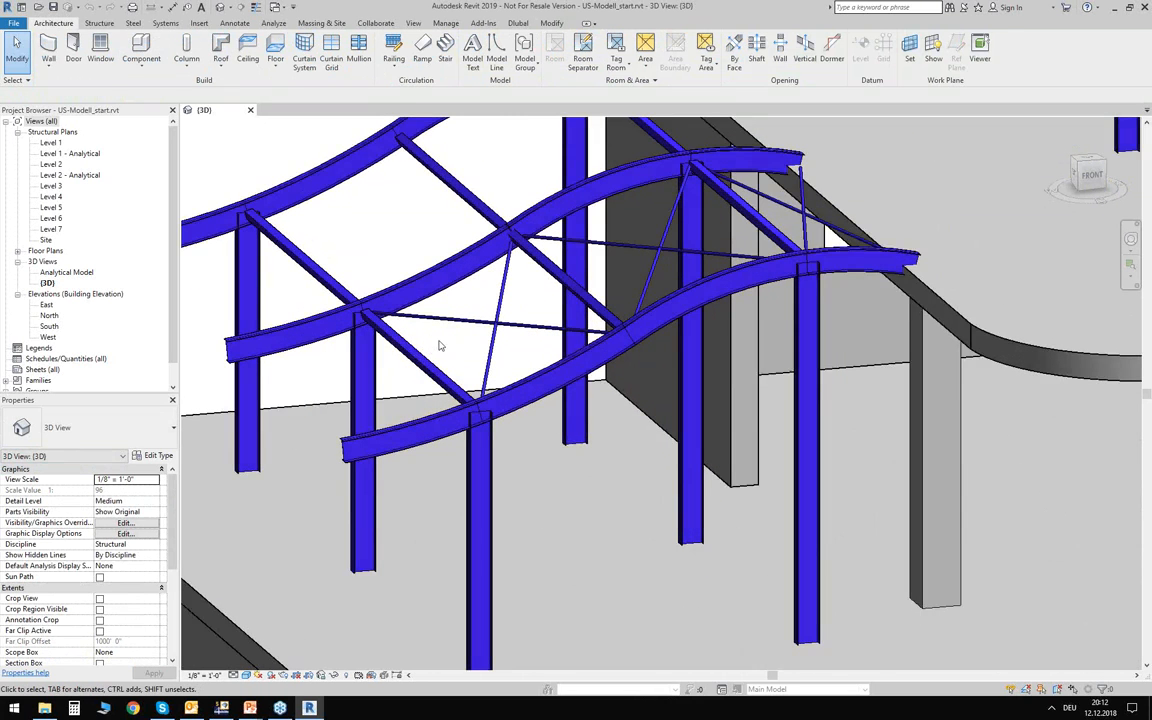
pyautogui.click(441, 342)
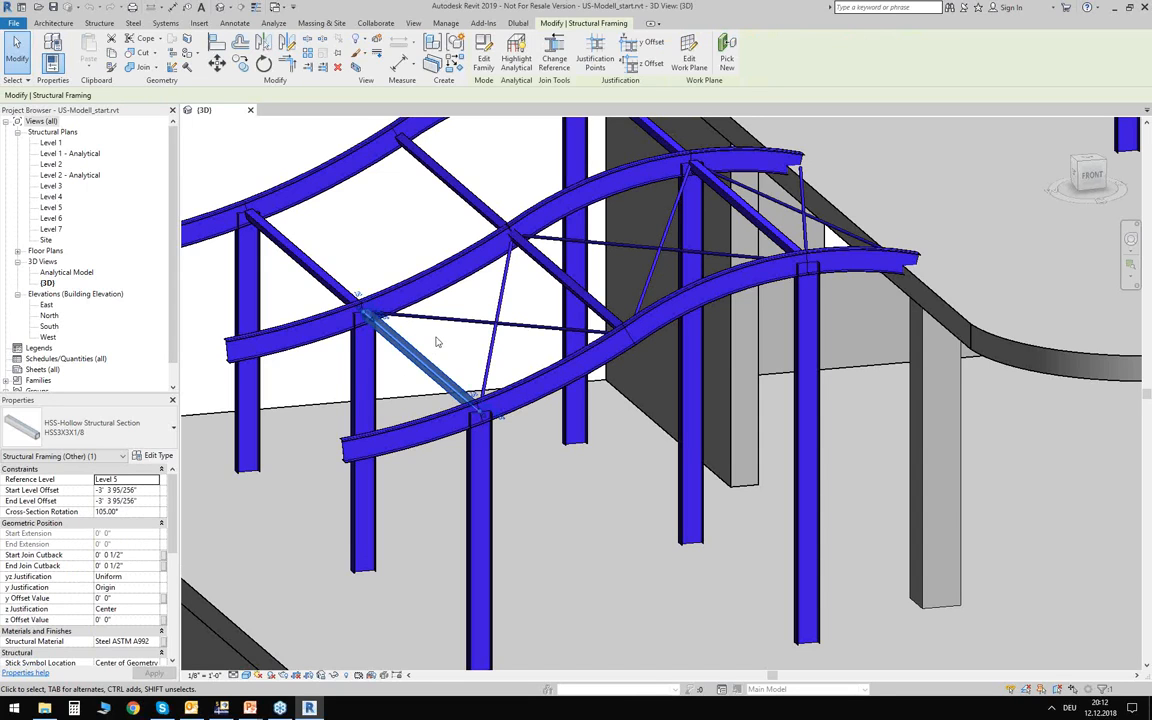
pyautogui.click(60, 456)
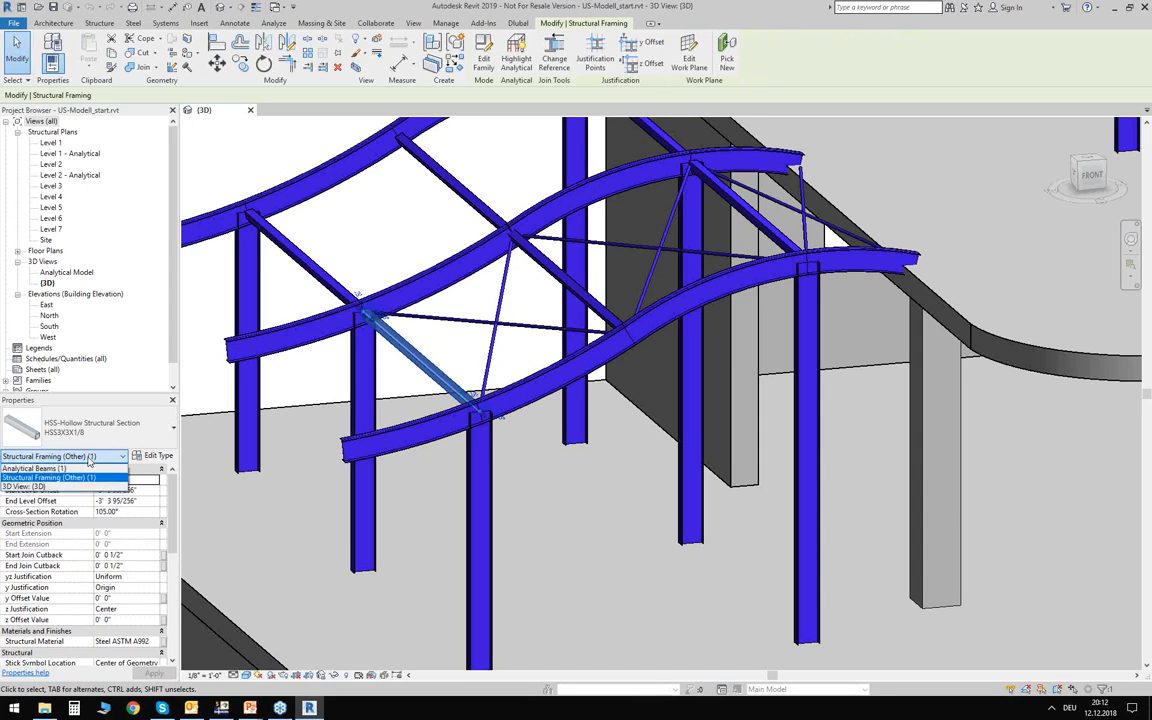
pyautogui.click(35, 468)
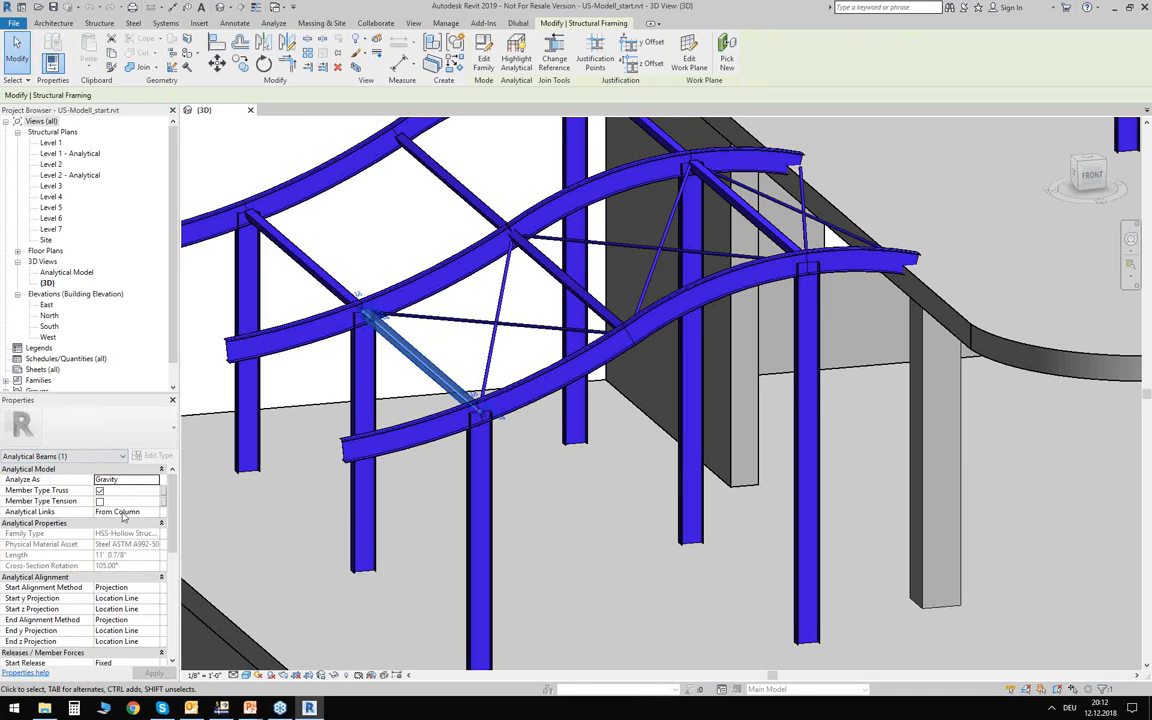
pyautogui.scroll(-3, 123, 516)
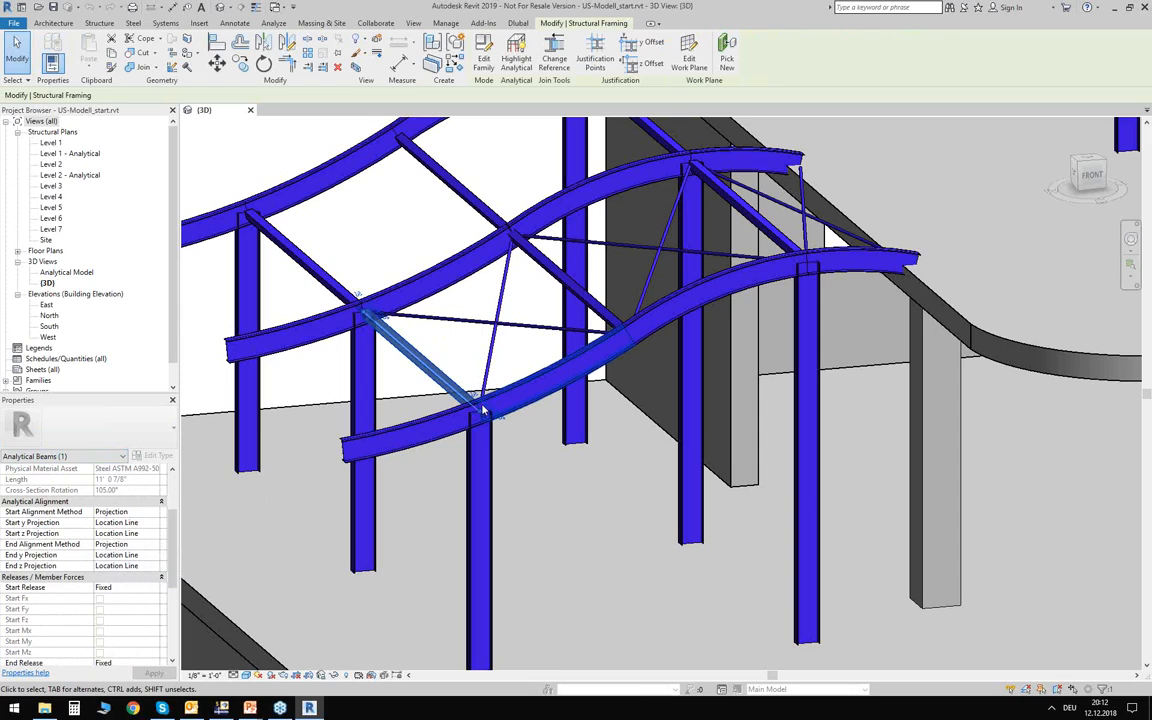
pyautogui.scroll(-1, 127, 514)
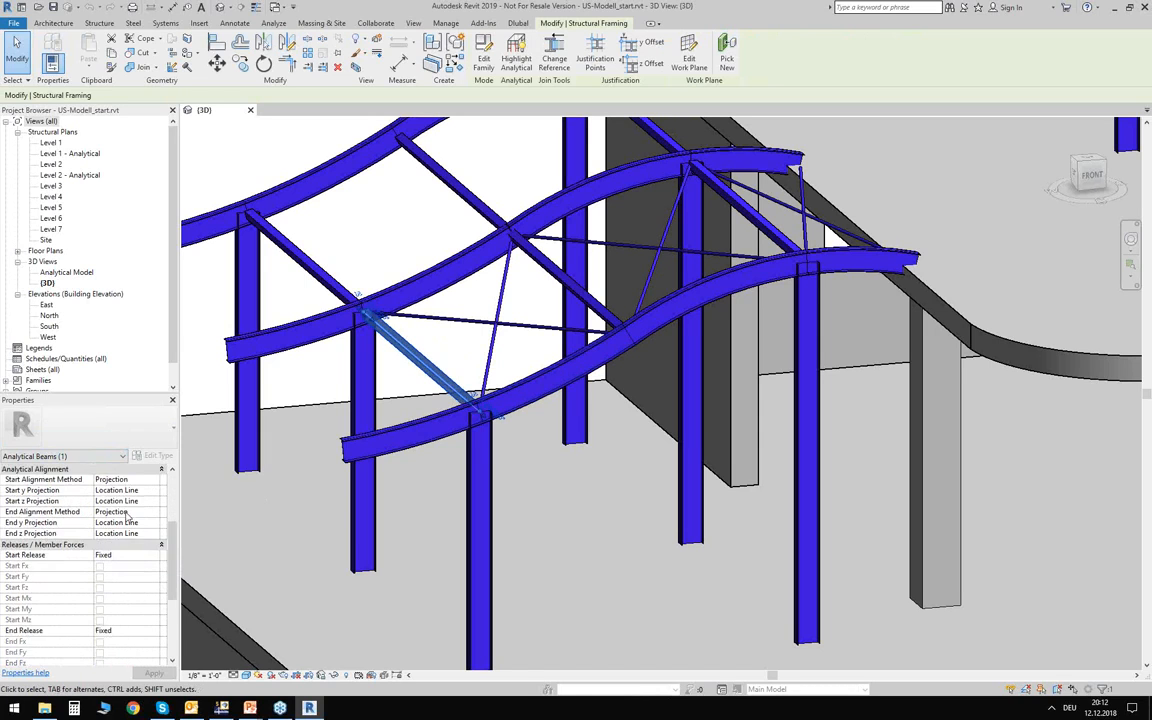
pyautogui.scroll(-1, 127, 514)
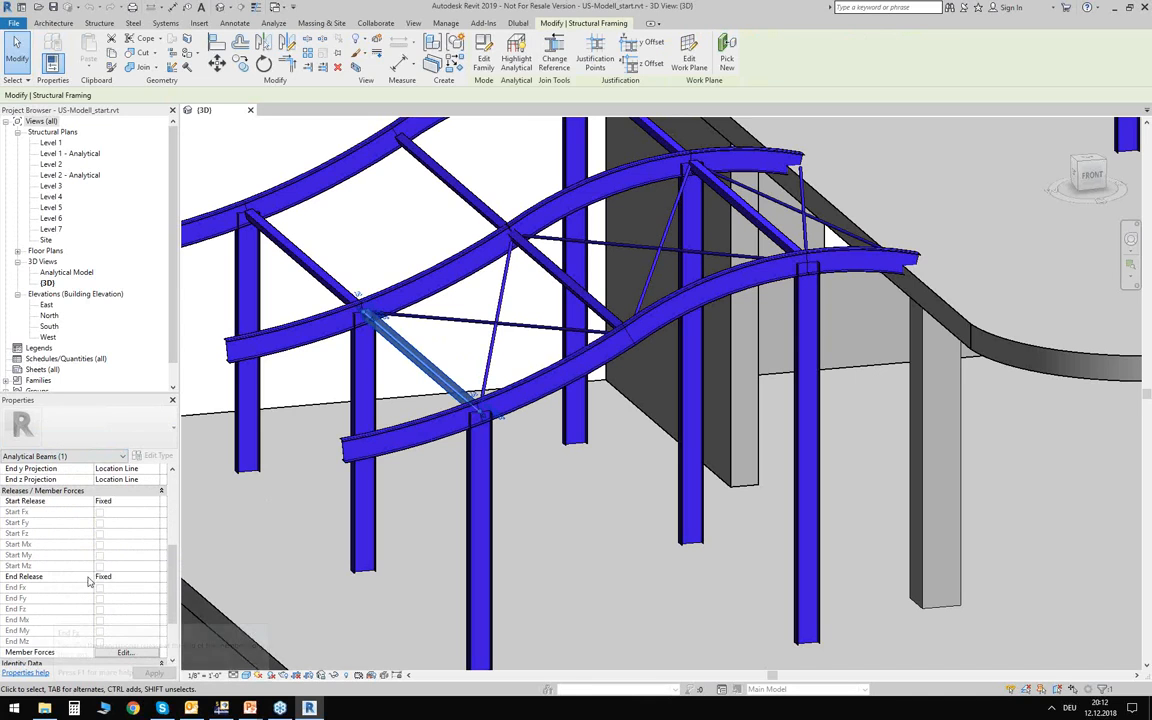
pyautogui.scroll(5, 115, 545)
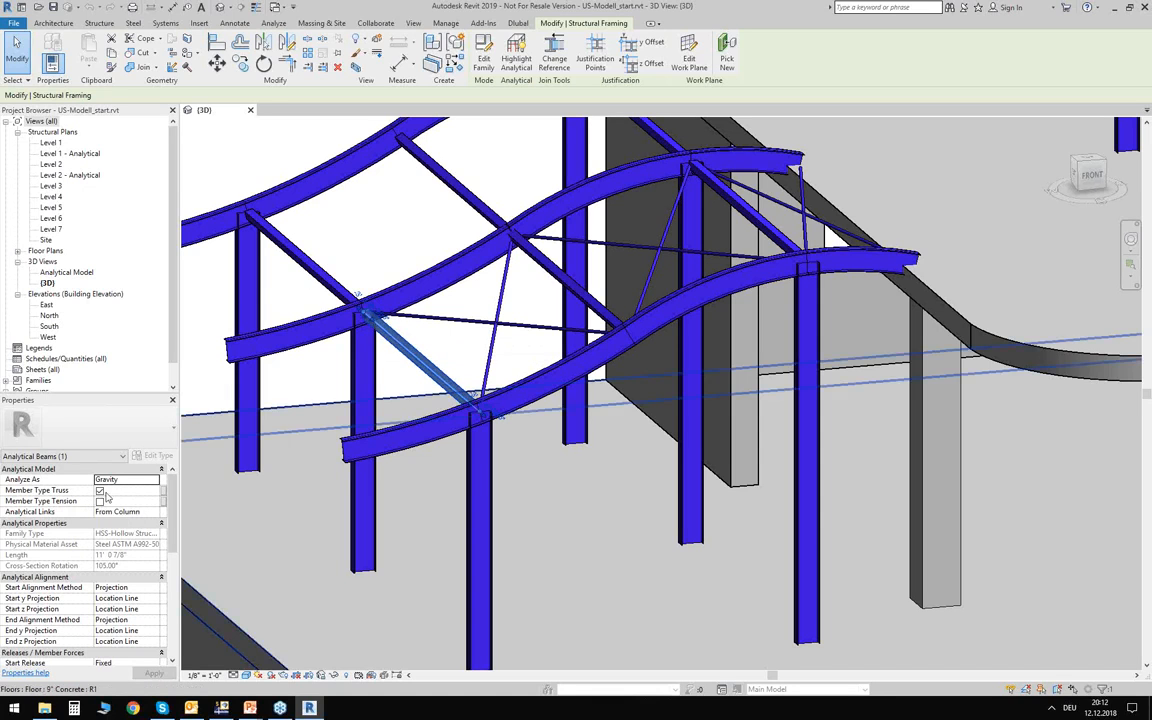
# Review the Analytical Beams properties of a round bar brace in the curved roof frame, and clear the selection.
pyautogui.click(458, 322)
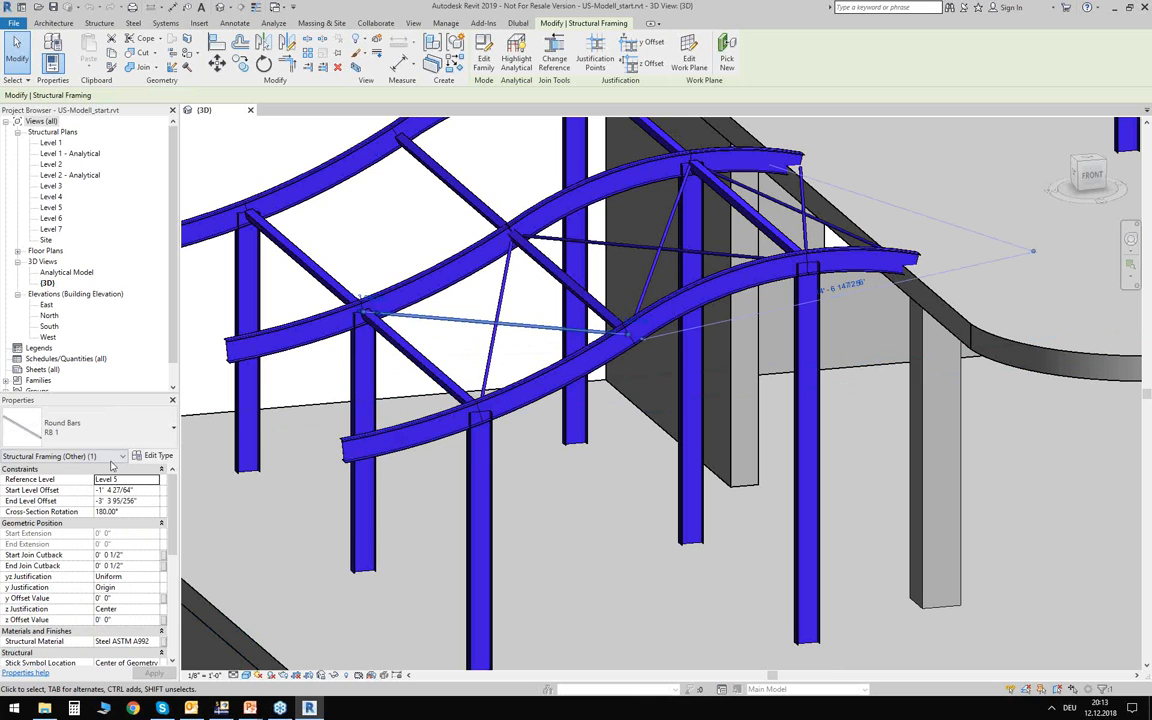
pyautogui.click(110, 458)
pyautogui.click(78, 470)
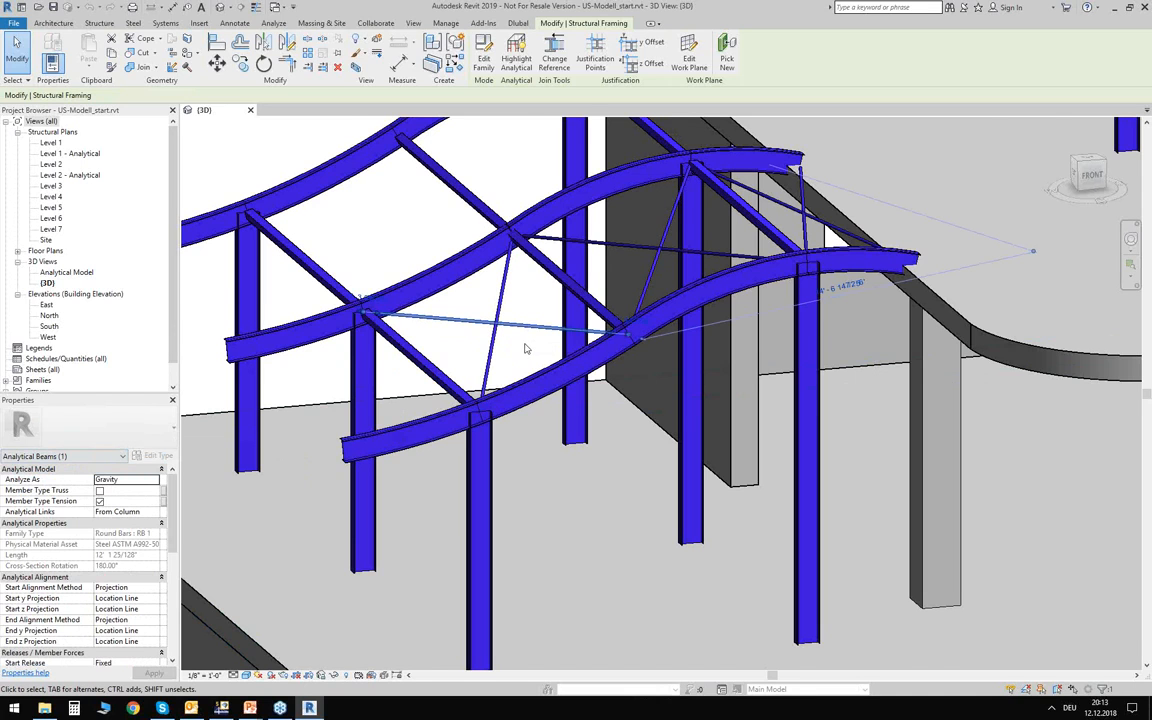
pyautogui.scroll(-10, 526, 348)
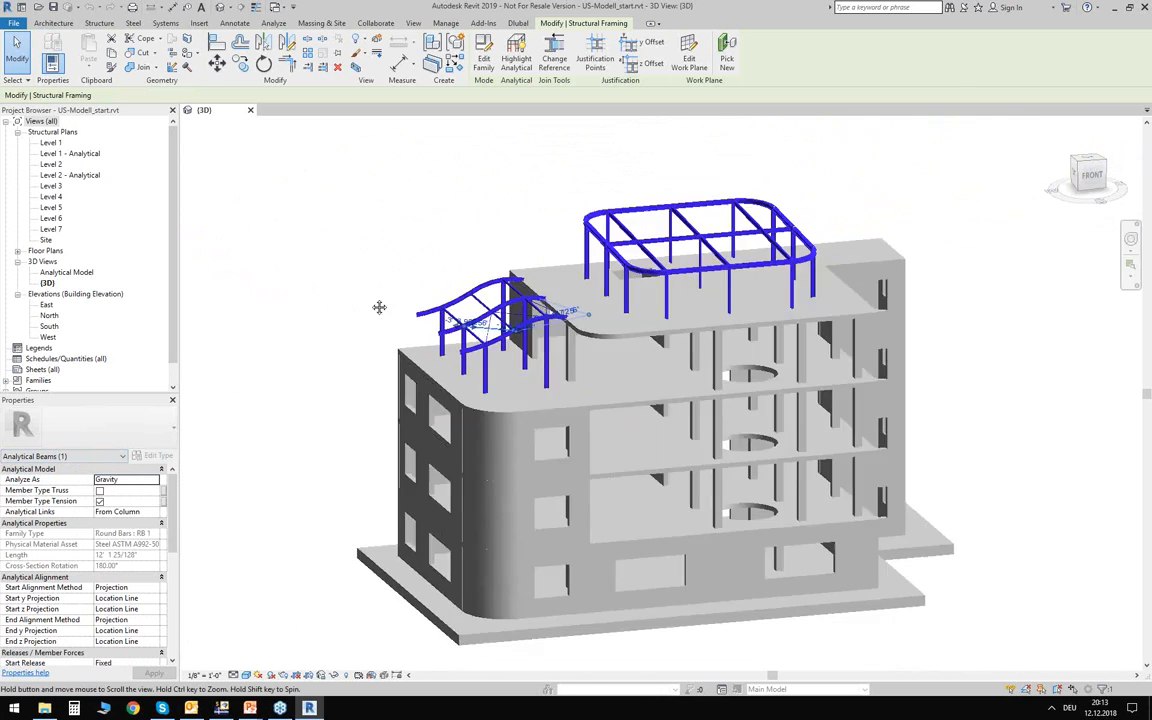
pyautogui.moveTo(379, 307); pyautogui.dragTo(342, 287, button='middle')
pyautogui.click(277, 354)
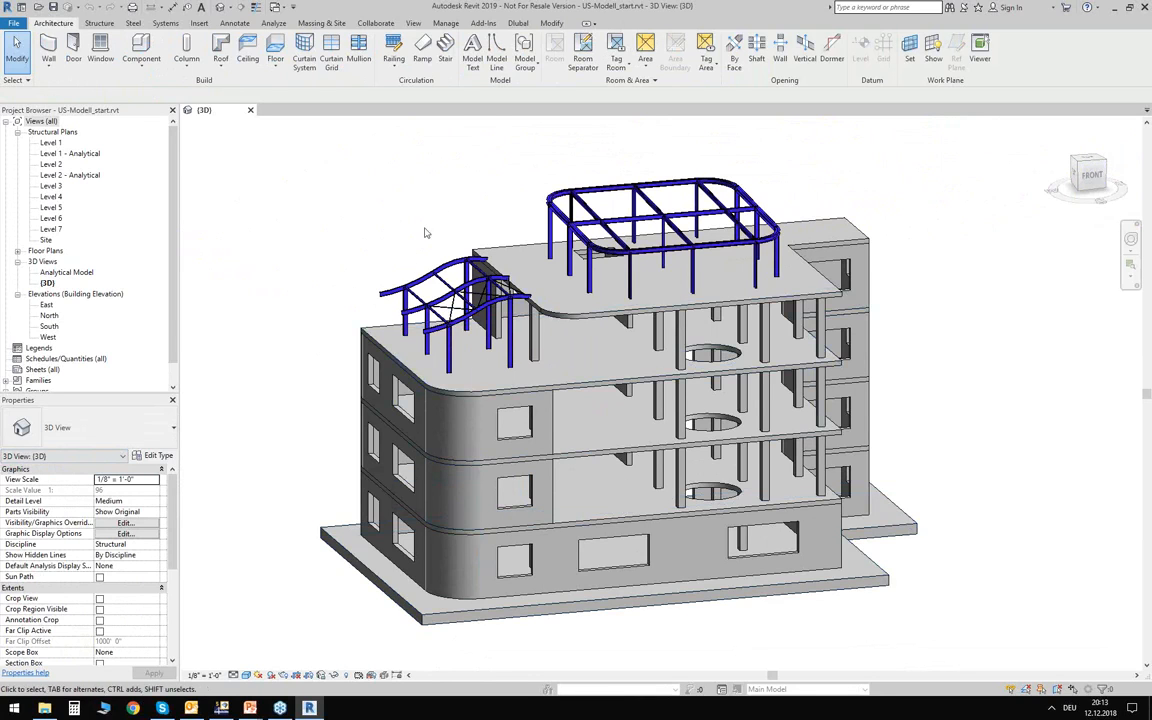
# Open the Analytical Model 3D view and examine the analytical foundation slab and lower storeys.
pyautogui.doubleClick(62, 273)
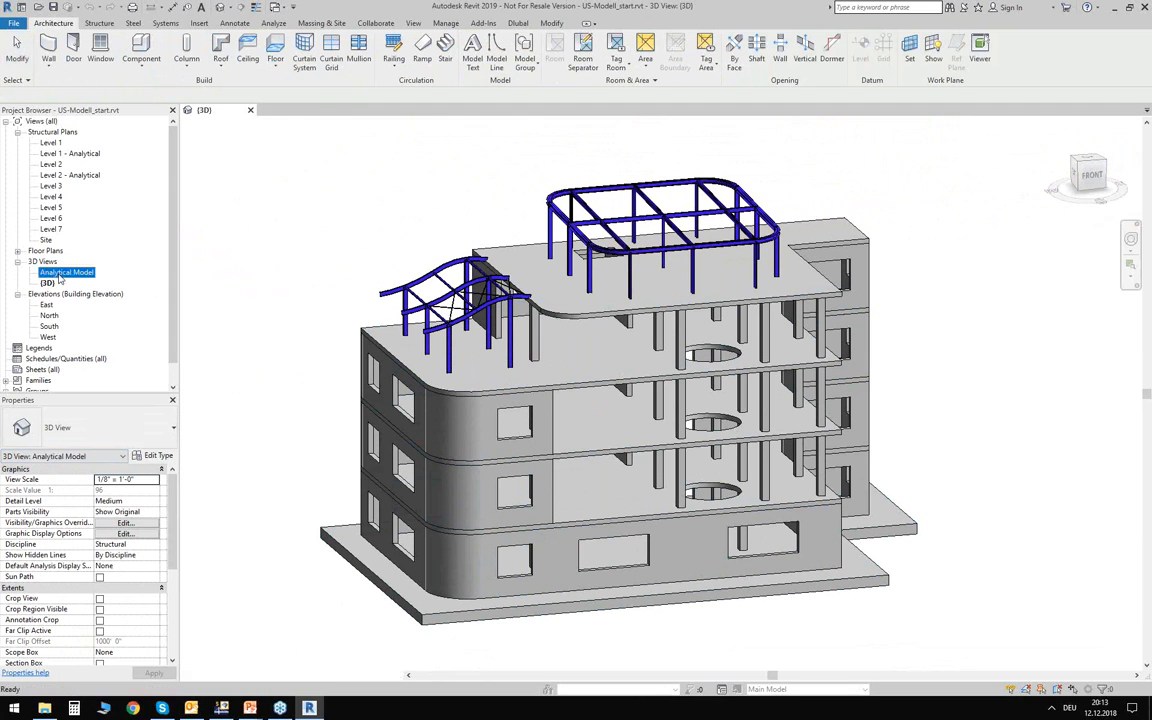
pyautogui.keyDown('shift'); pyautogui.moveTo(424, 553); pyautogui.dragTo(599, 589, button='middle'); pyautogui.keyUp('shift')
pyautogui.scroll(5, 607, 609)
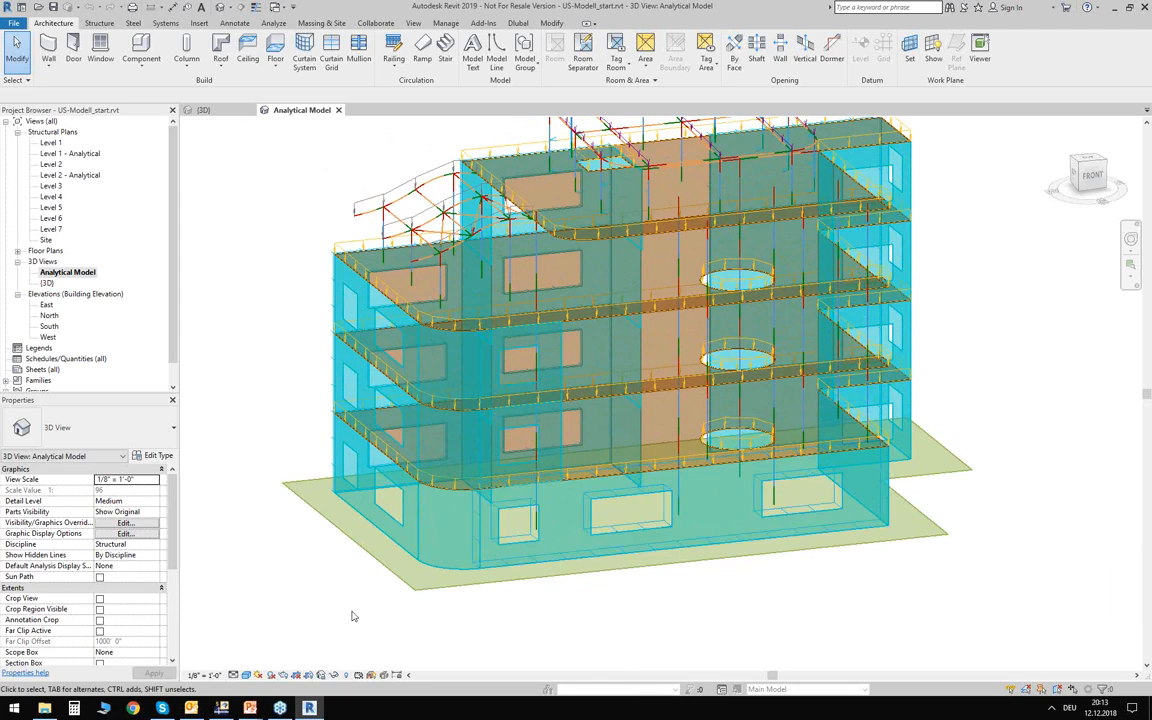
pyautogui.scroll(2, 340, 599)
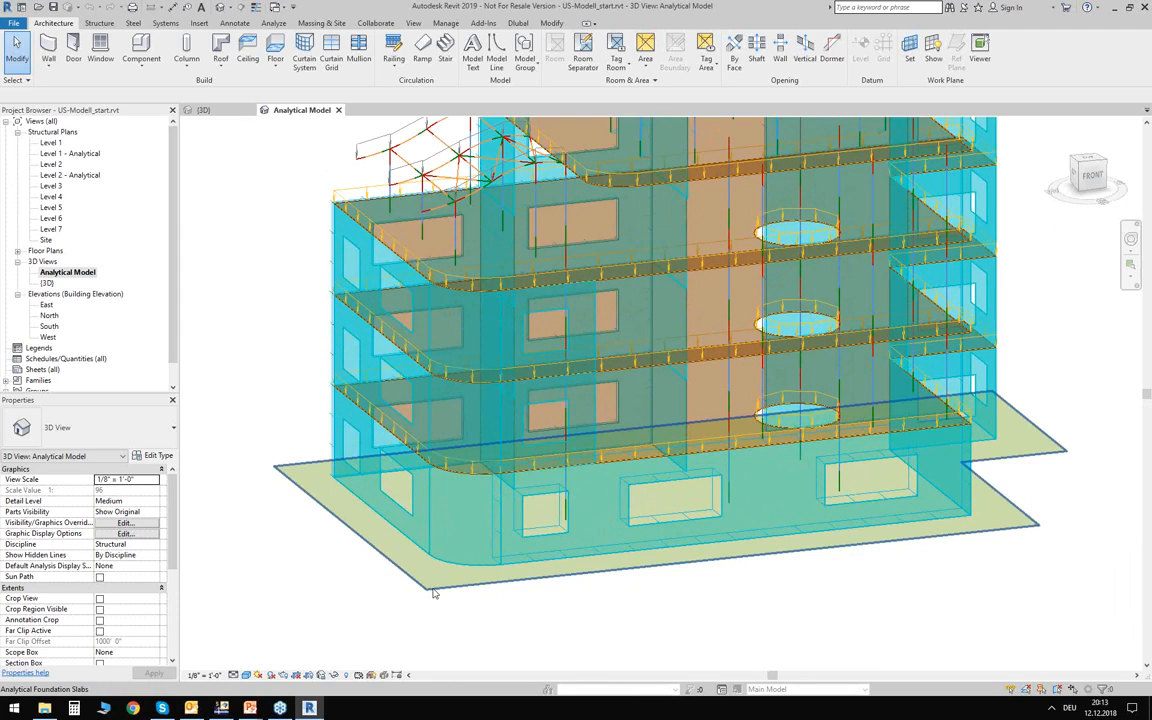
# Review the Analytical Foundation Slabs properties of the slab beneath the building, including its analysis type and surface support, and clear the selection.
pyautogui.click(427, 598)
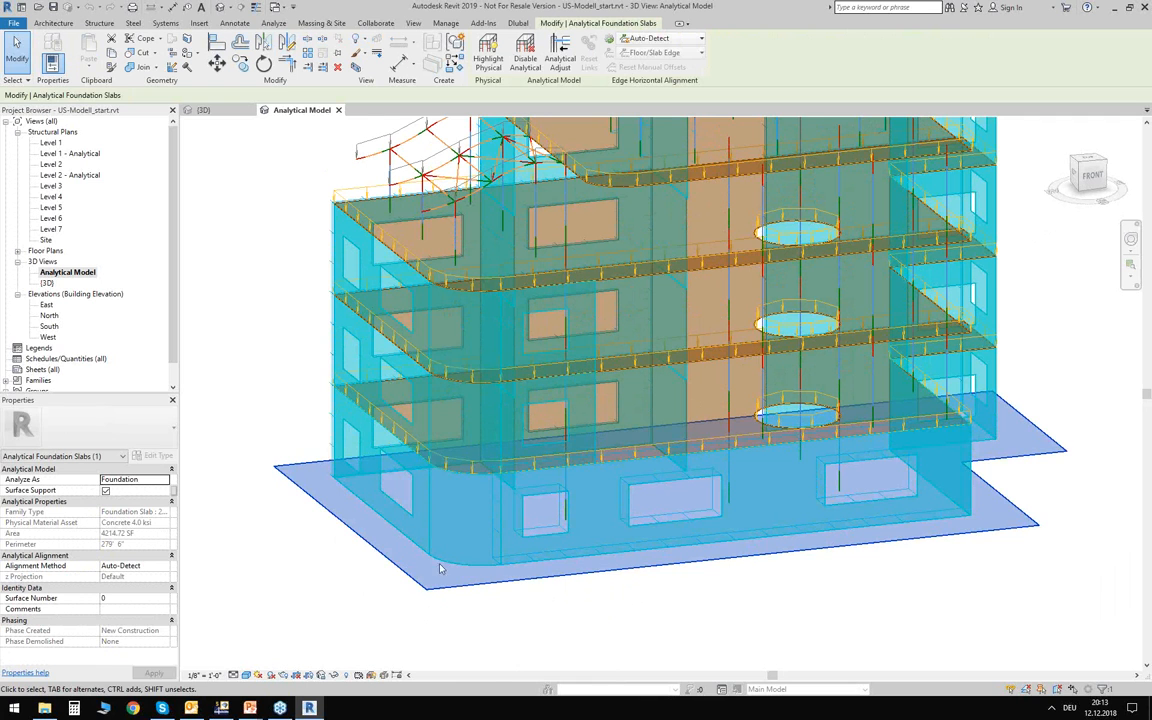
pyautogui.click(1056, 400)
# Examine the whole analytical model, from the foundation slab and analytical walls up to the loaded floors and roof framing.
pyautogui.moveTo(1070, 326); pyautogui.dragTo(1030, 450, button='middle')
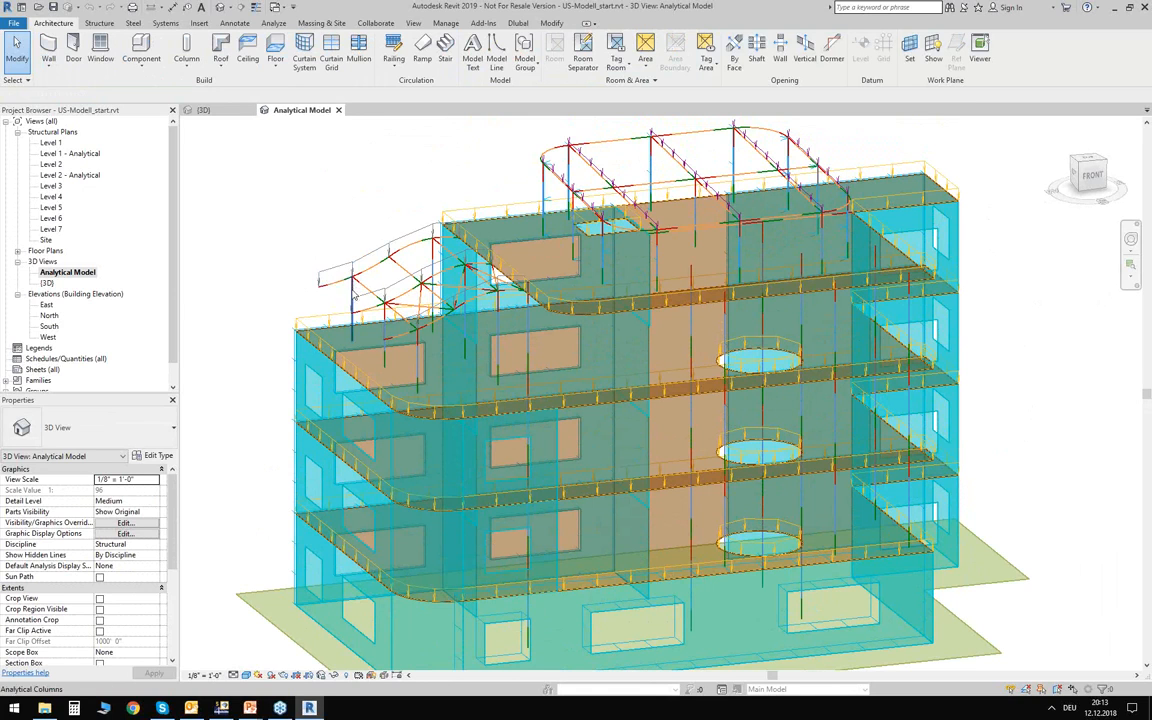
pyautogui.scroll(-3, 280, 228)
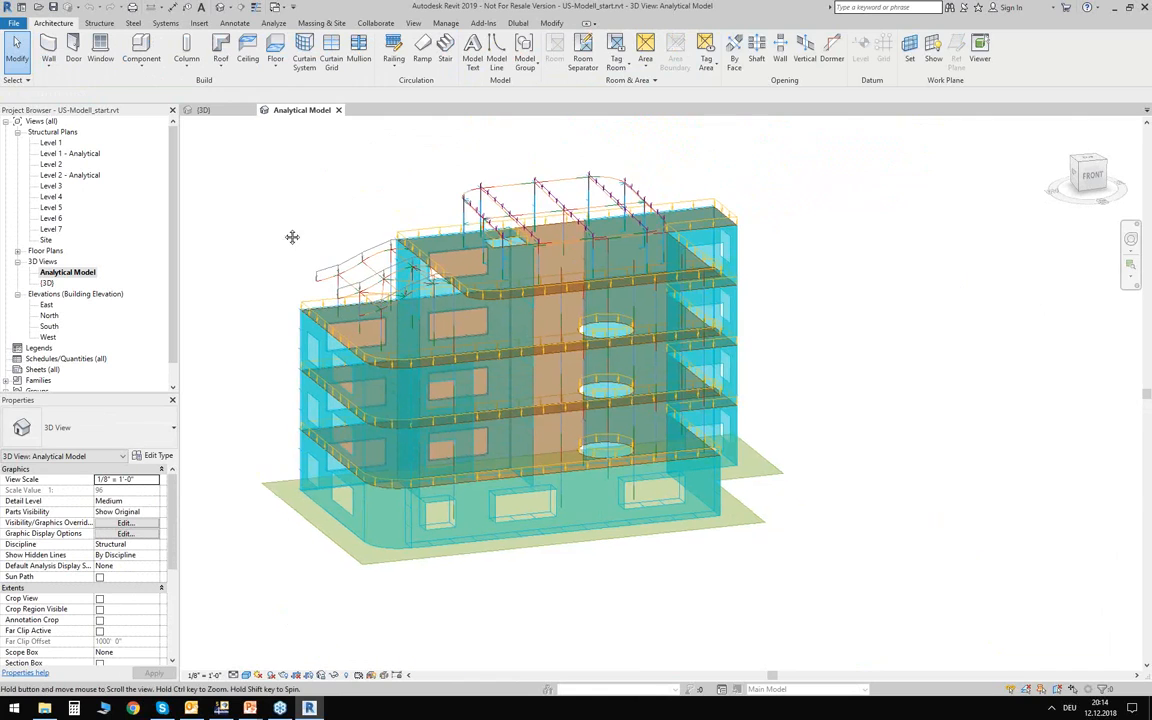
pyautogui.moveTo(292, 236); pyautogui.dragTo(303, 246, button='middle')
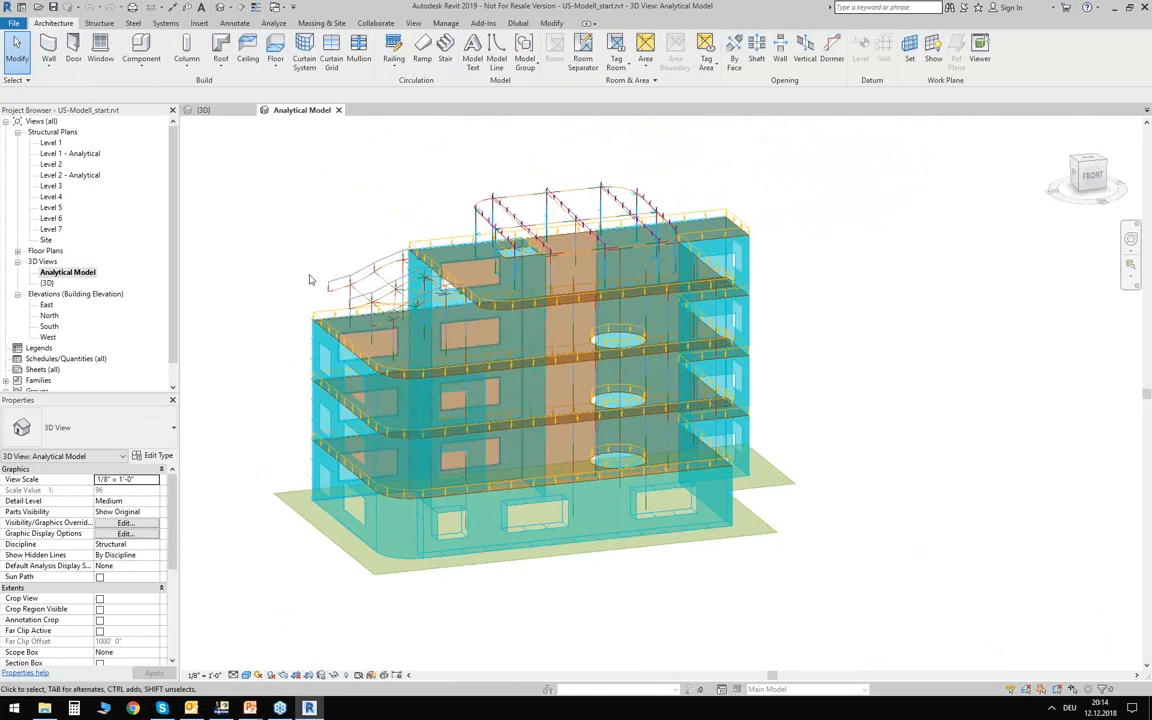
pyautogui.moveTo(849, 391)
pyautogui.keyDown('shift'); pyautogui.mouseDown(button='middle')
pyautogui.moveTo(846, 405)
pyautogui.moveTo(815, 404)
pyautogui.moveTo(849, 401)
pyautogui.mouseUp(button='middle'); pyautogui.keyUp('shift')
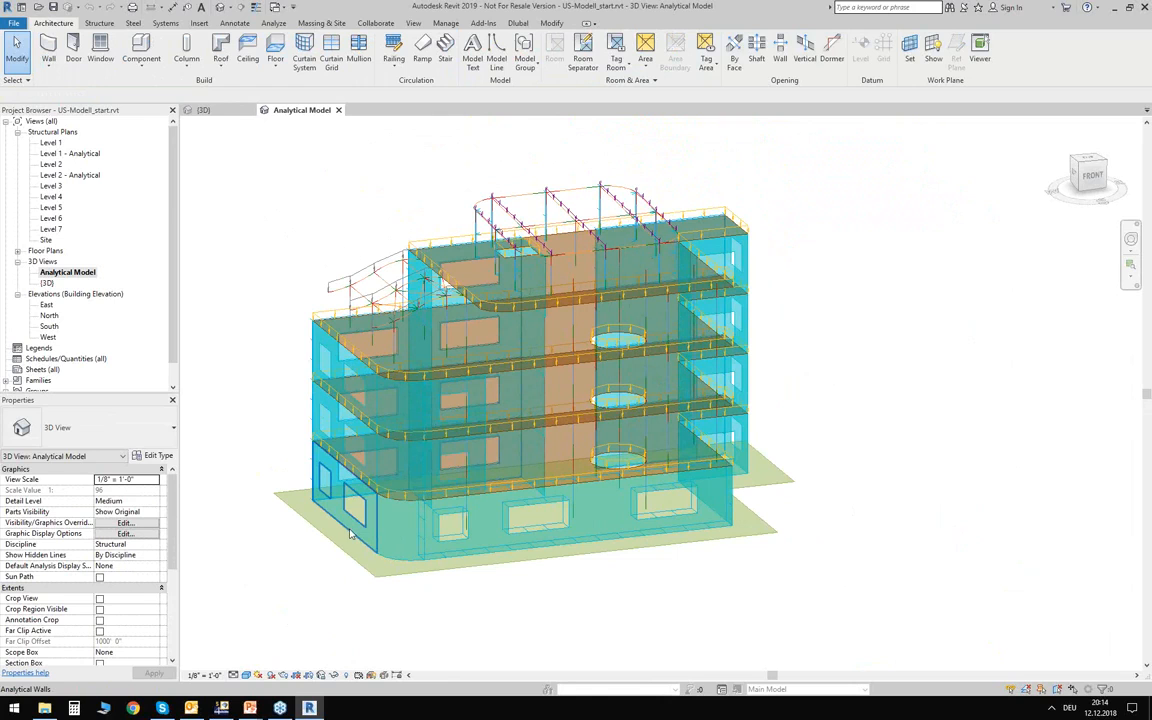
pyautogui.scroll(2, 280, 497)
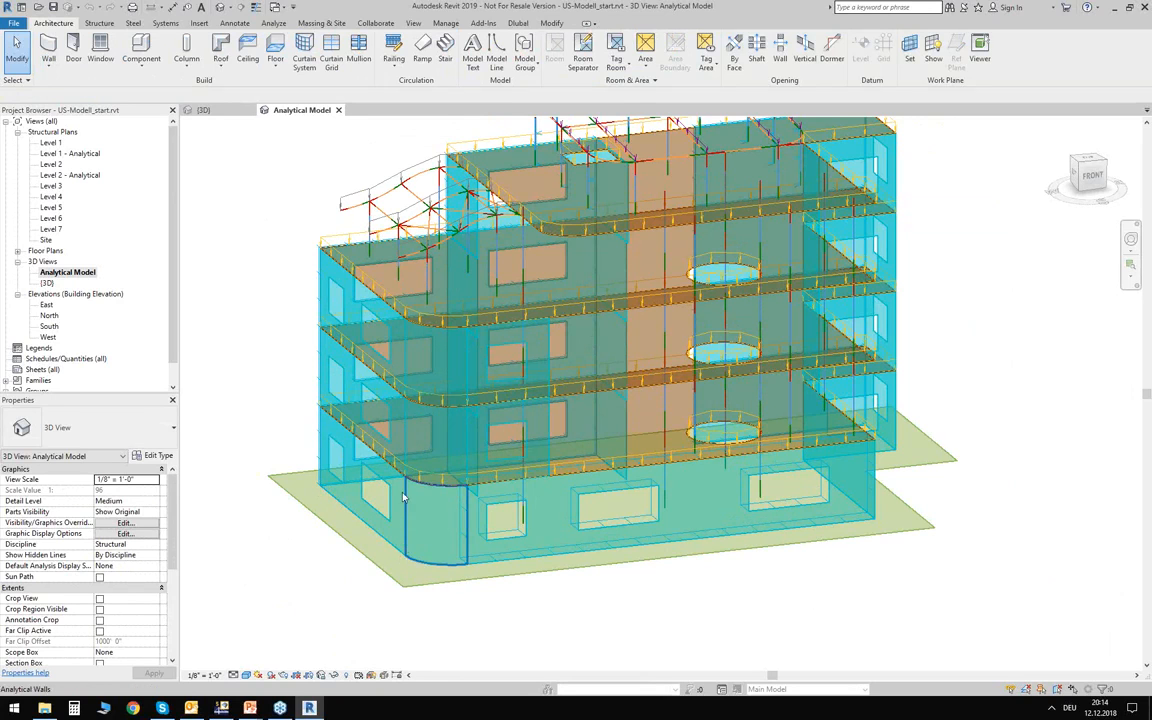
pyautogui.moveTo(259, 331); pyautogui.dragTo(280, 407, button='middle')
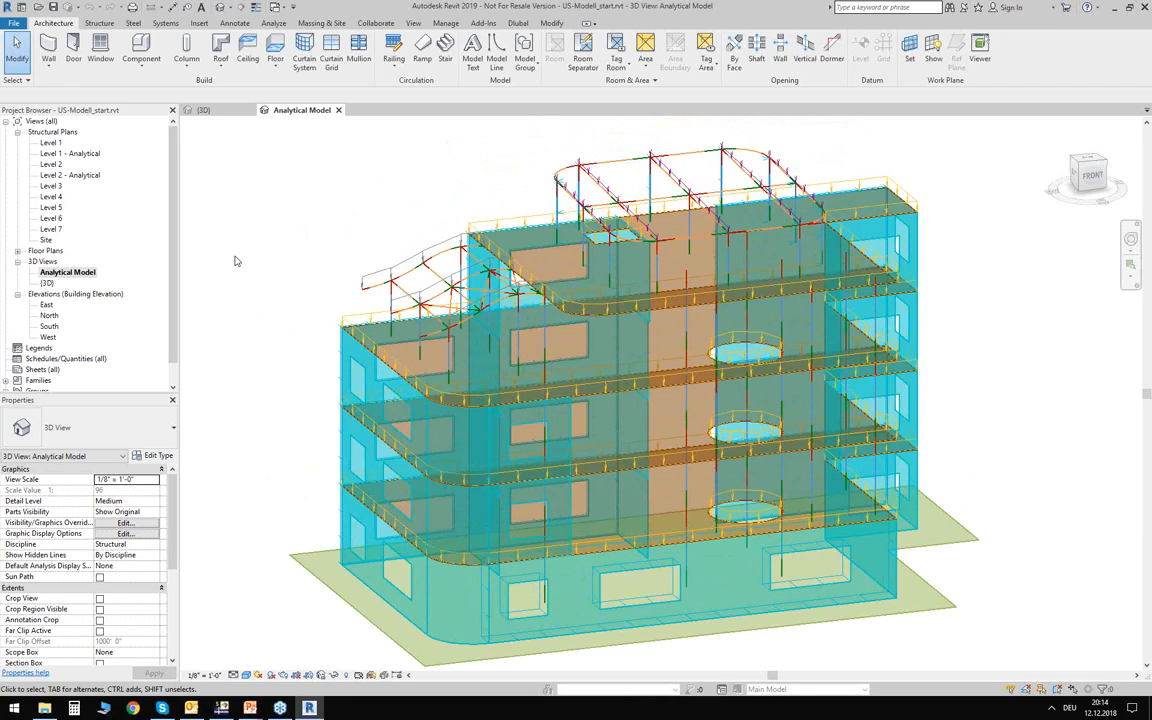
# Open the Material Browser and display the graphics settings of the project material Concrete, Normal Weight - 4 ksi.
pyautogui.click(443, 25)
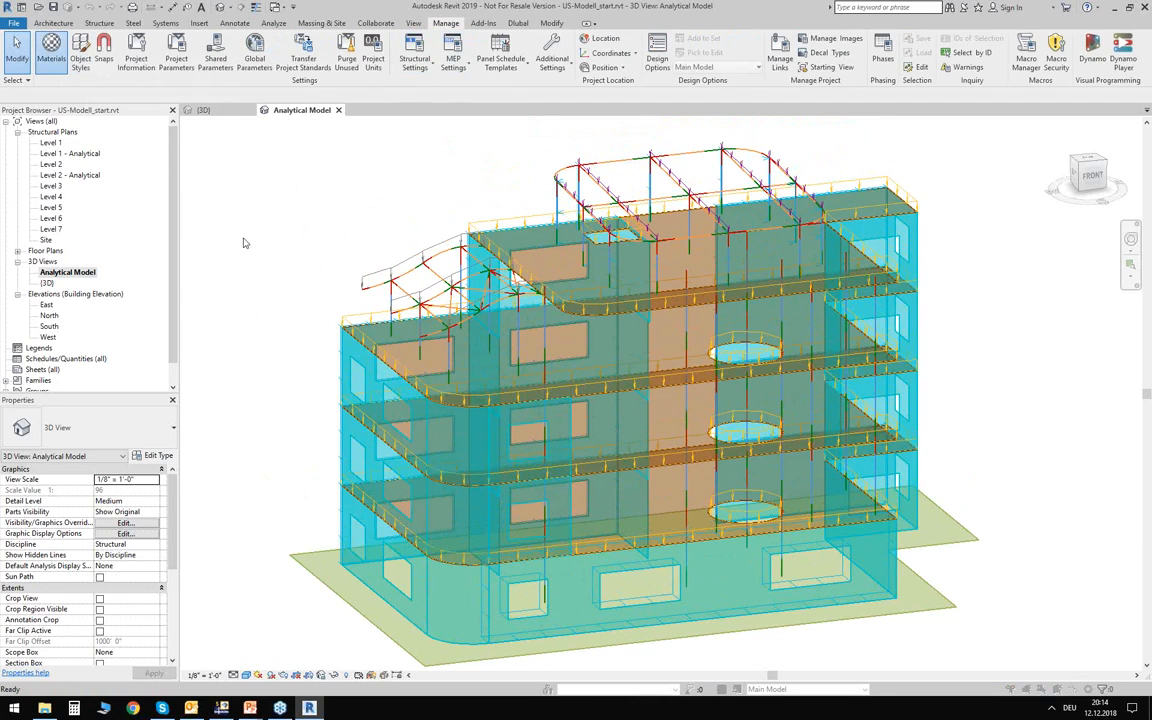
pyautogui.press('m')
pyautogui.press('a')
pyautogui.press('t')
pyautogui.scroll(-2, 459, 231)
pyautogui.scroll(-5, 459, 231)
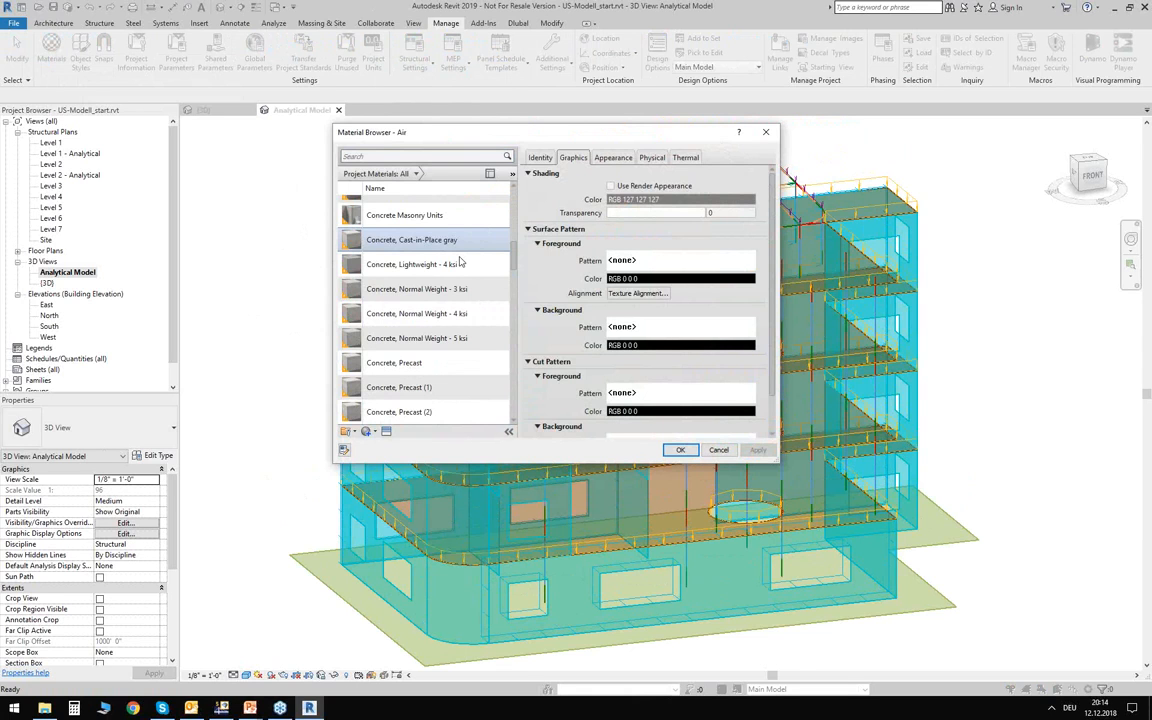
pyautogui.click(391, 316)
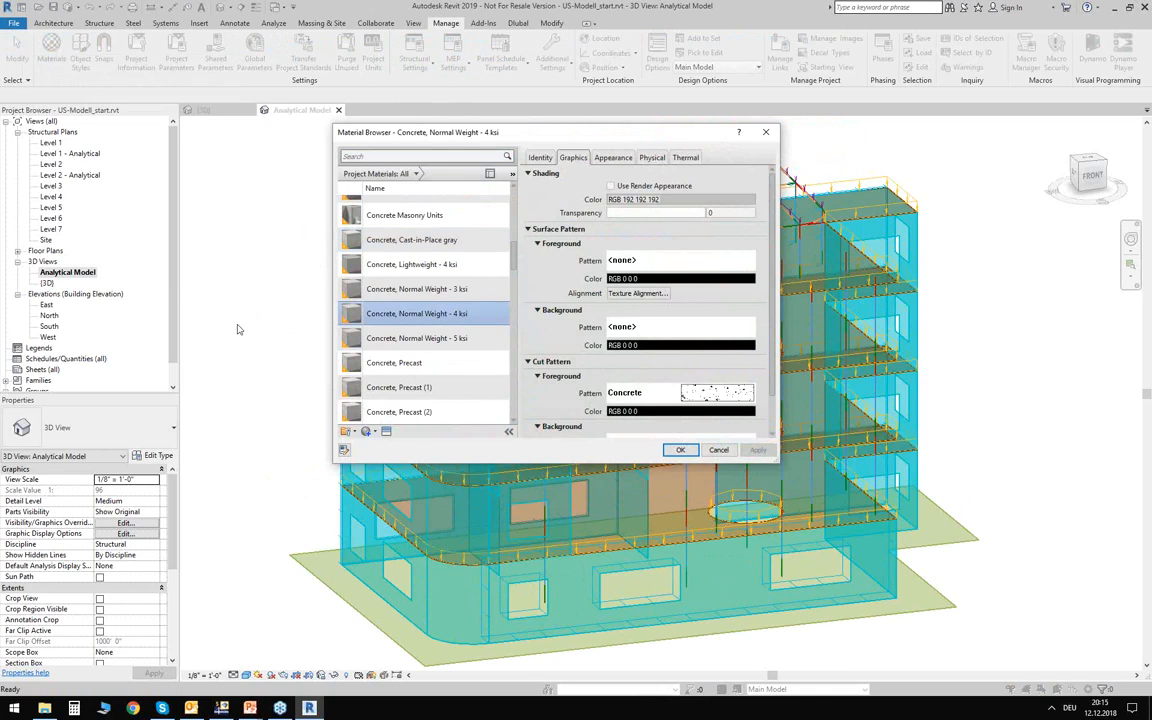
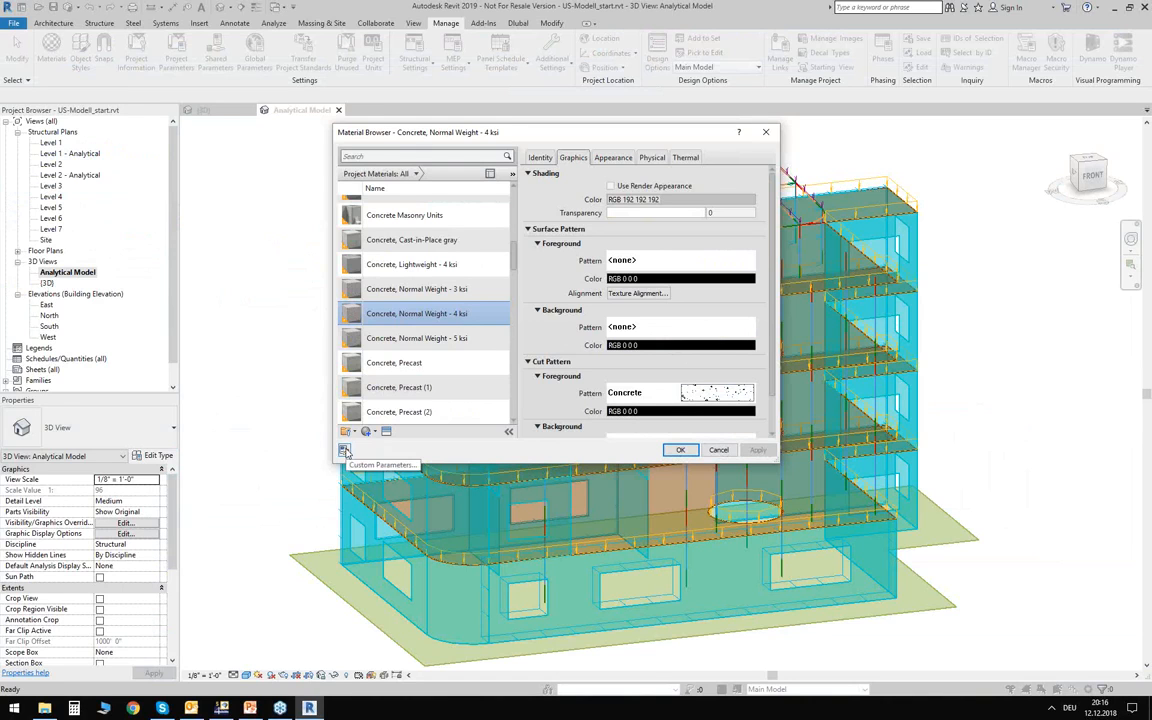
# Review the custom Dlubal Name parameter of Concrete, Normal Weight - 4 ksi and leave the Material Browser without changes.
pyautogui.click(344, 451)
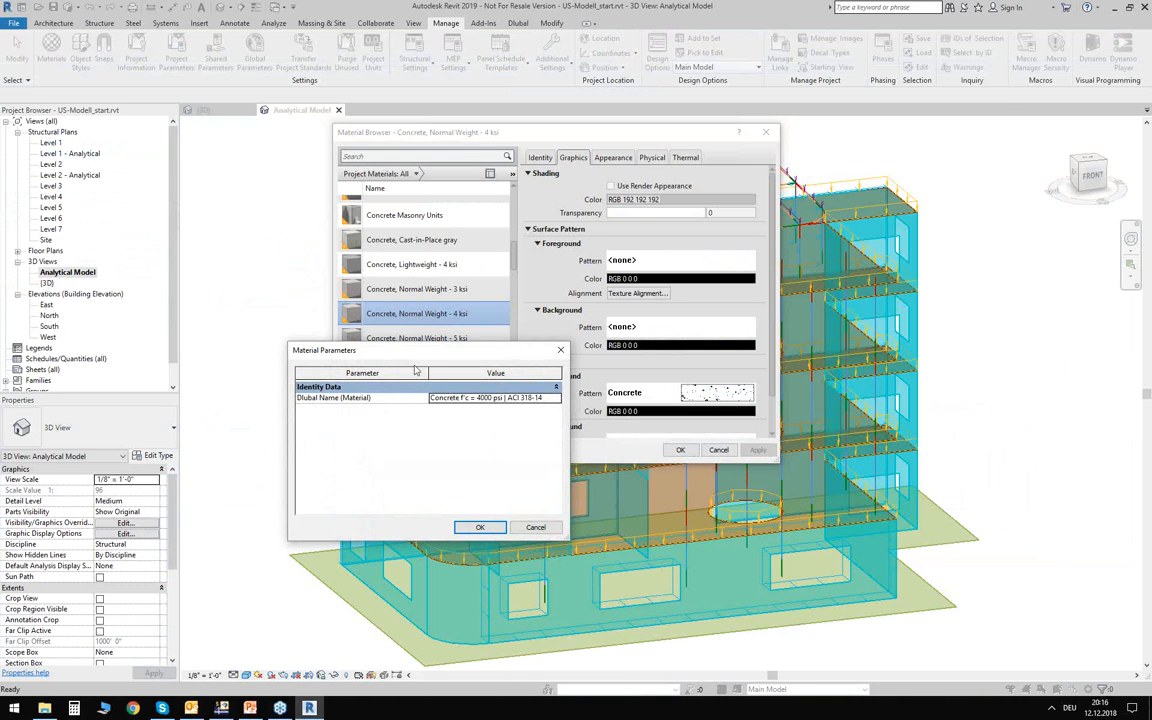
pyautogui.click(377, 318)
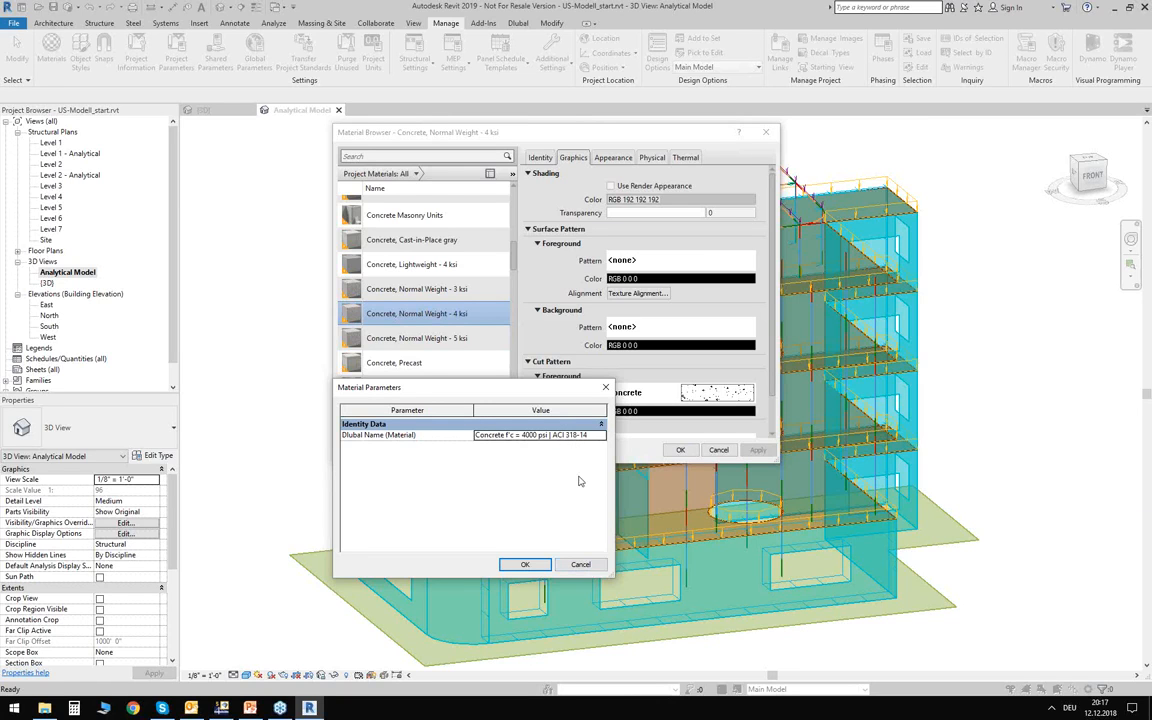
pyautogui.click(581, 565)
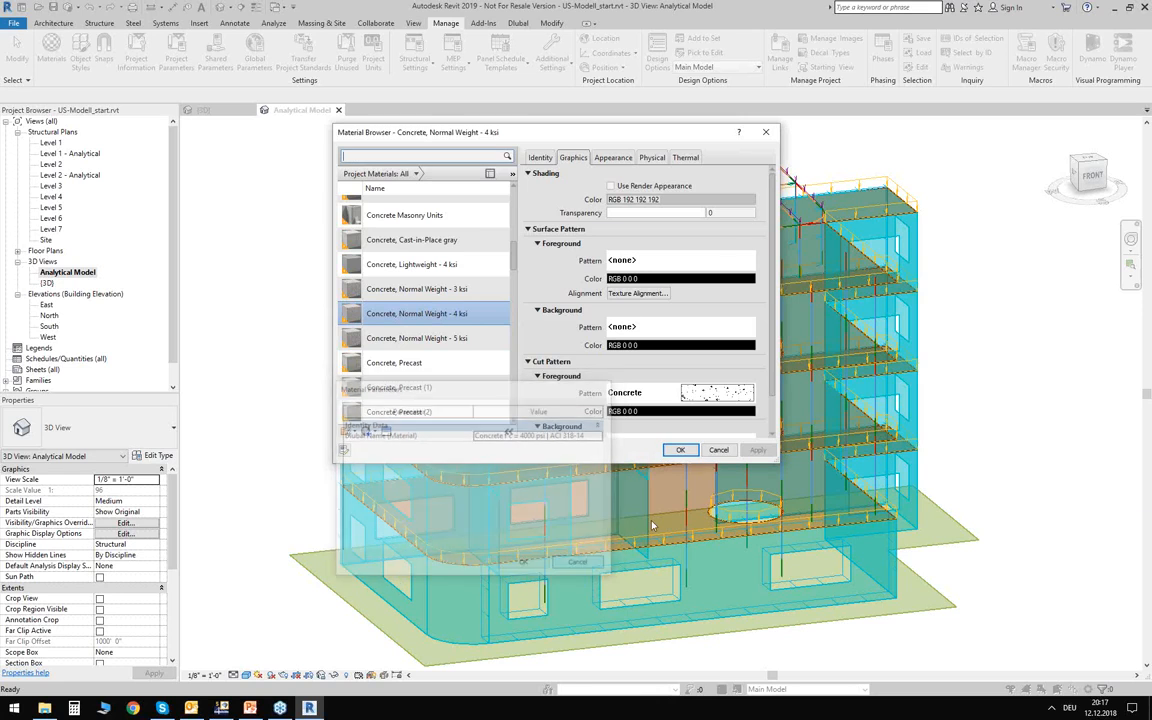
pyautogui.click(719, 450)
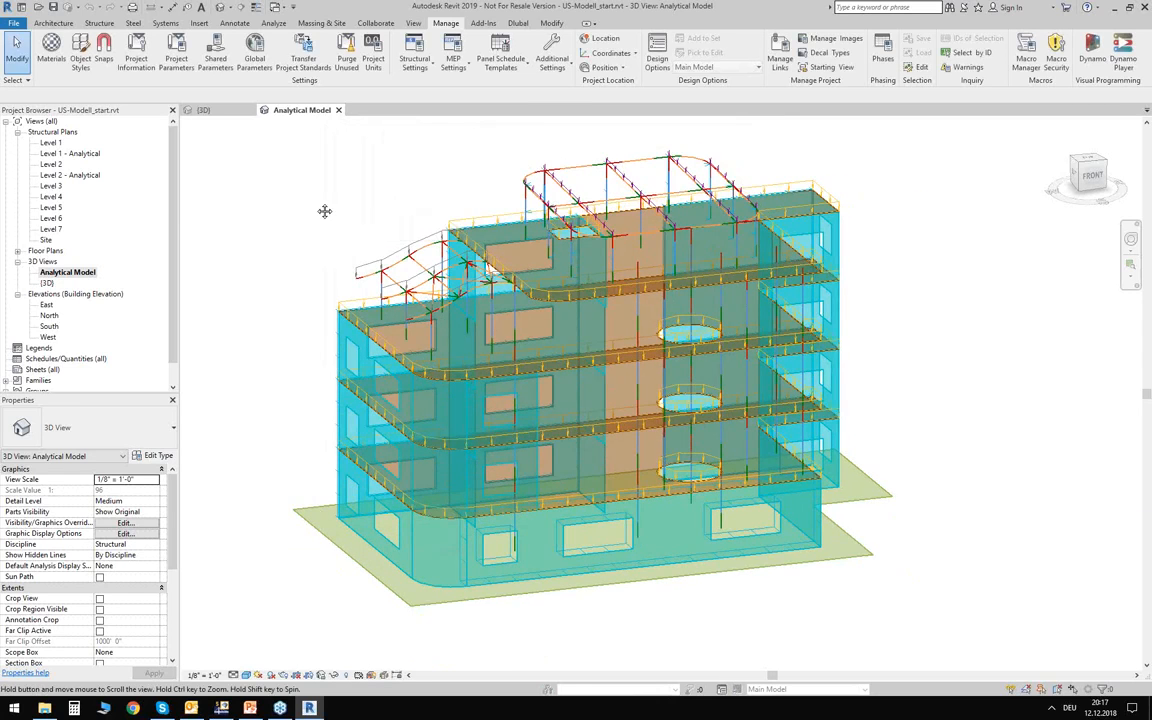
# Examine the line loads on the curved roof framing from the front and in the overall analytical model.
pyautogui.scroll(-2, 327, 211)
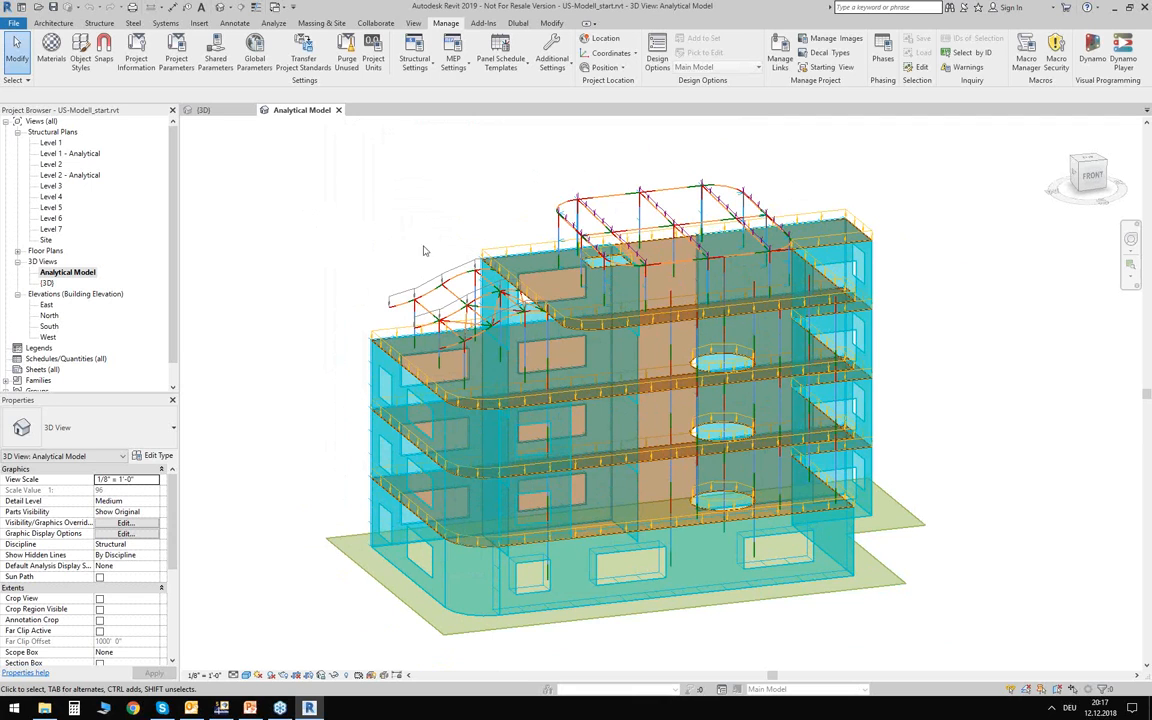
pyautogui.keyDown('shift'); pyautogui.moveTo(433, 258); pyautogui.dragTo(406, 287, button='middle'); pyautogui.keyUp('shift')
pyautogui.scroll(5, 413, 284)
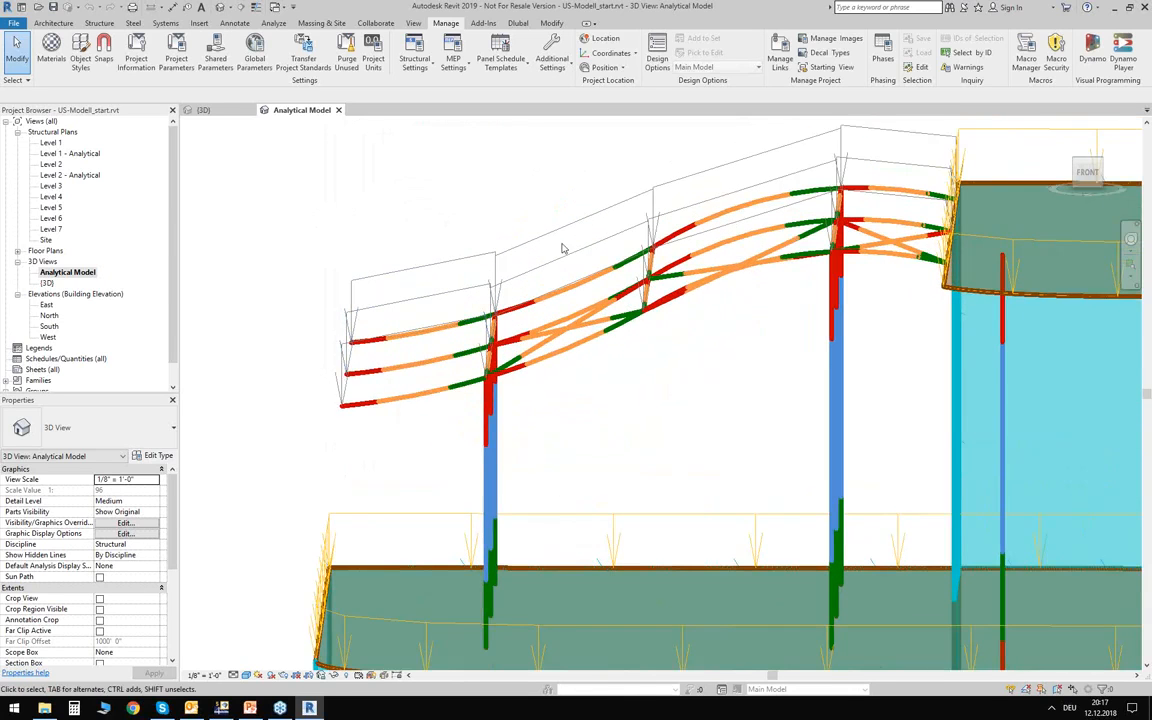
pyautogui.scroll(-6, 424, 320)
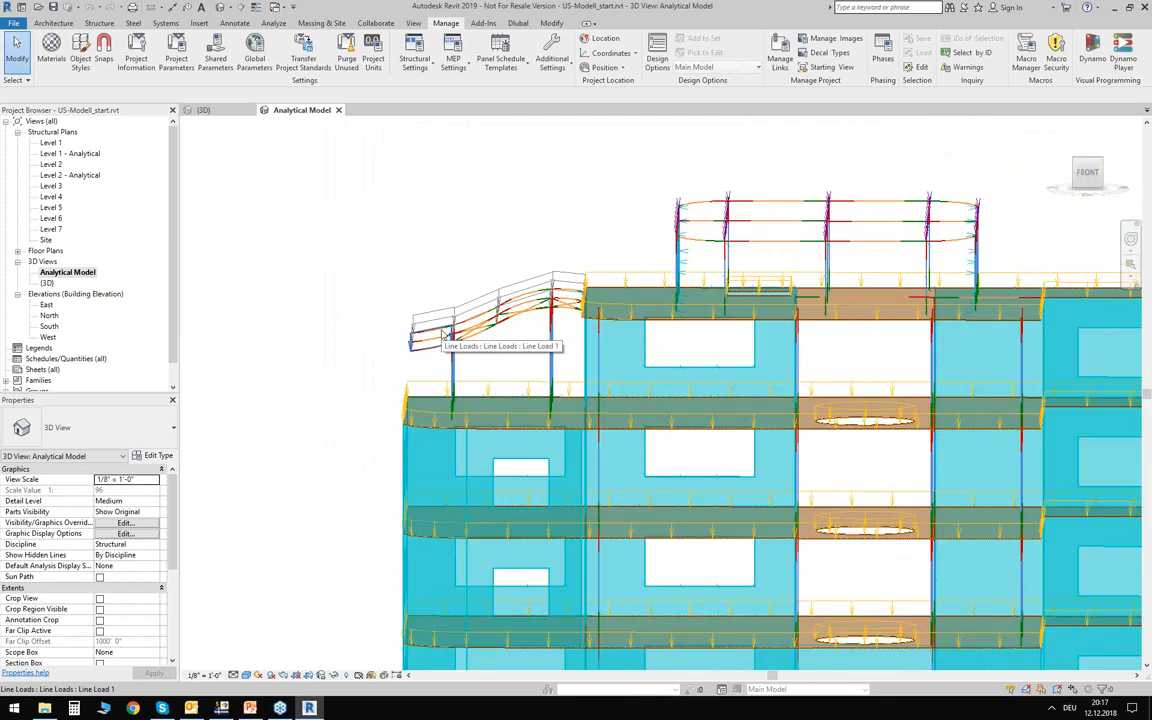
pyautogui.keyDown('shift'); pyautogui.moveTo(371, 226); pyautogui.dragTo(418, 252, button='middle'); pyautogui.keyUp('shift')
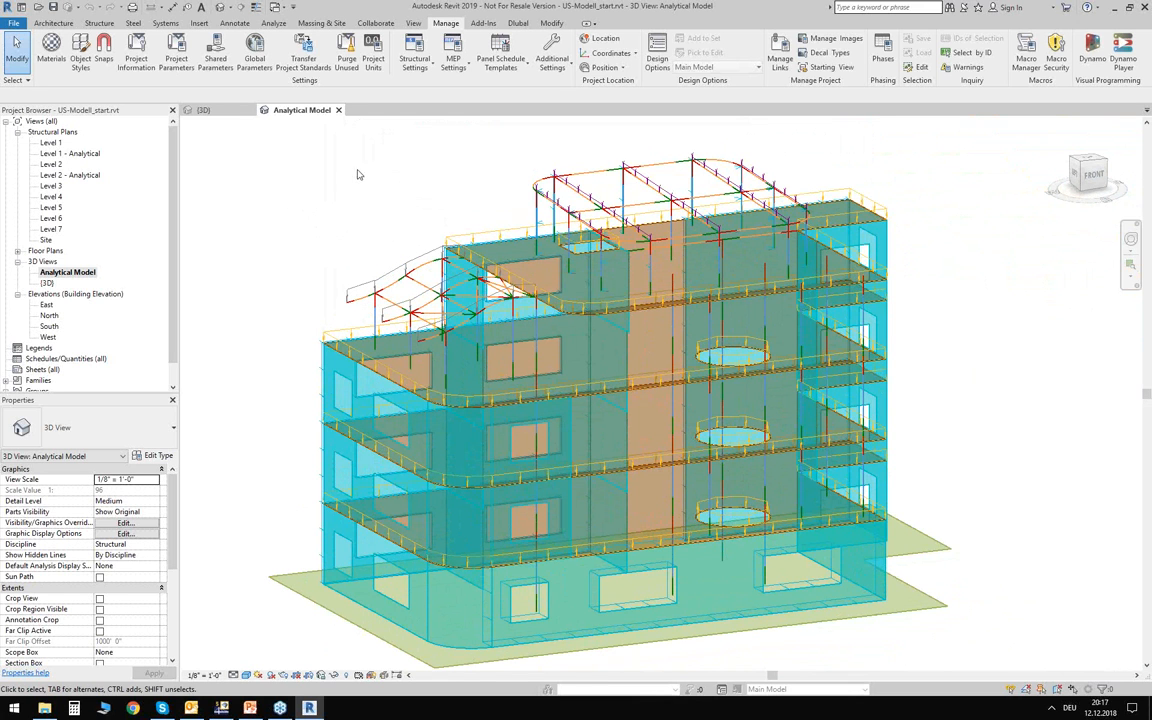
# Review the load cases and load natures in the Structural Settings and close them without changes.
pyautogui.click(273, 23)
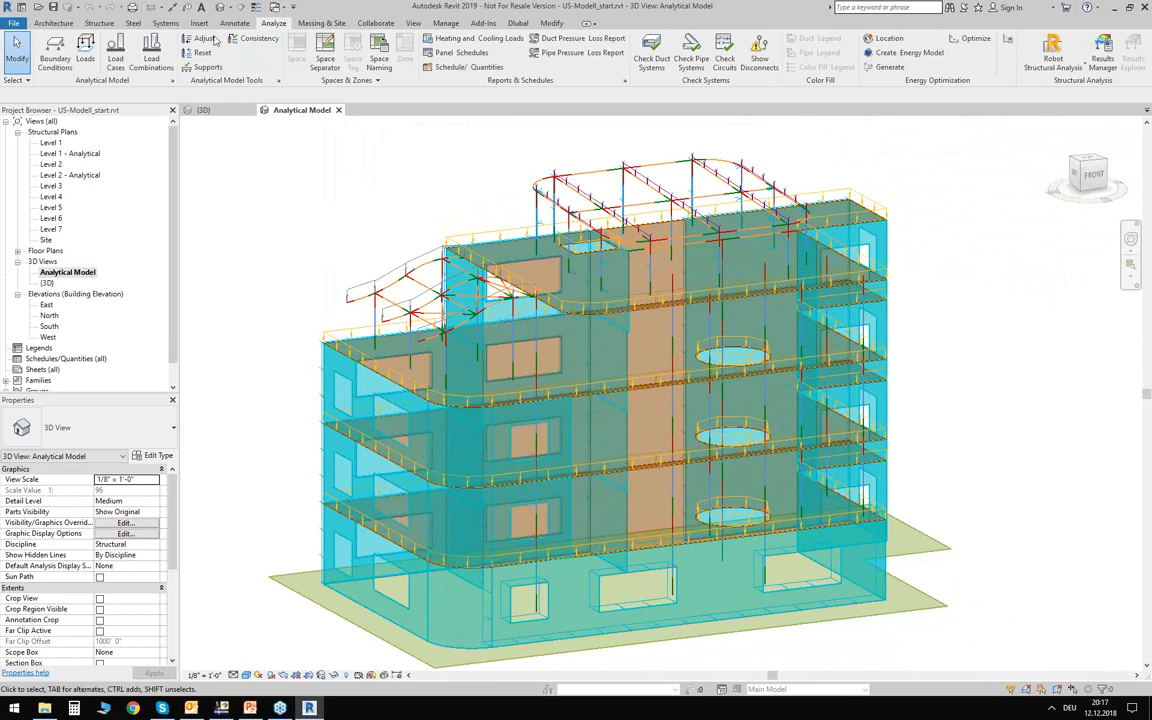
pyautogui.click(116, 55)
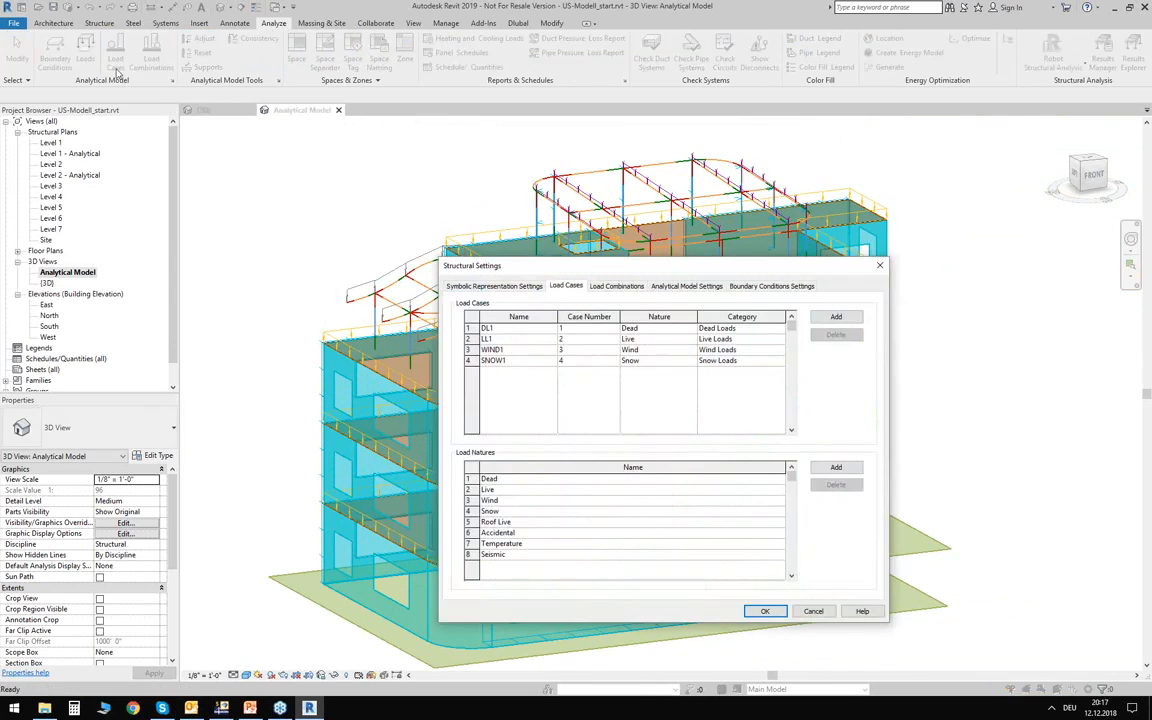
pyautogui.moveTo(518, 260); pyautogui.dragTo(381, 167)
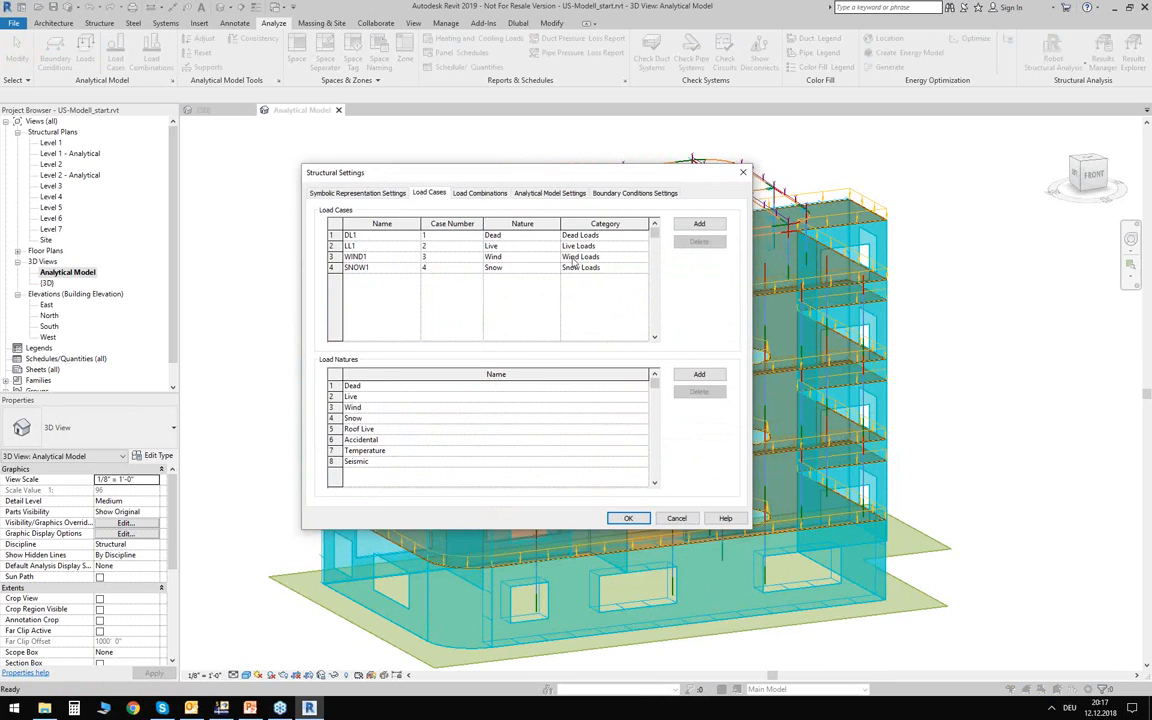
pyautogui.click(676, 518)
# View the whole analytical model, switch to RFEM to check that it is running, and return to Revit.
pyautogui.scroll(-2, 389, 190)
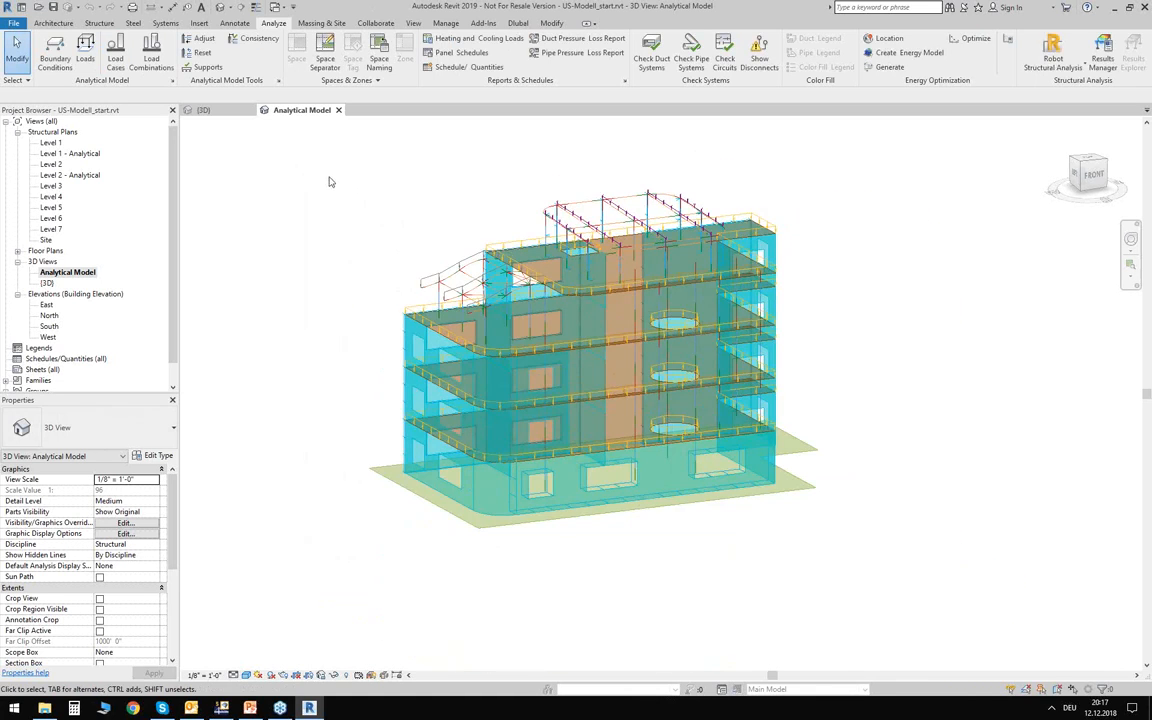
pyautogui.moveTo(324, 159); pyautogui.dragTo(367, 207)
pyautogui.click(222, 708)
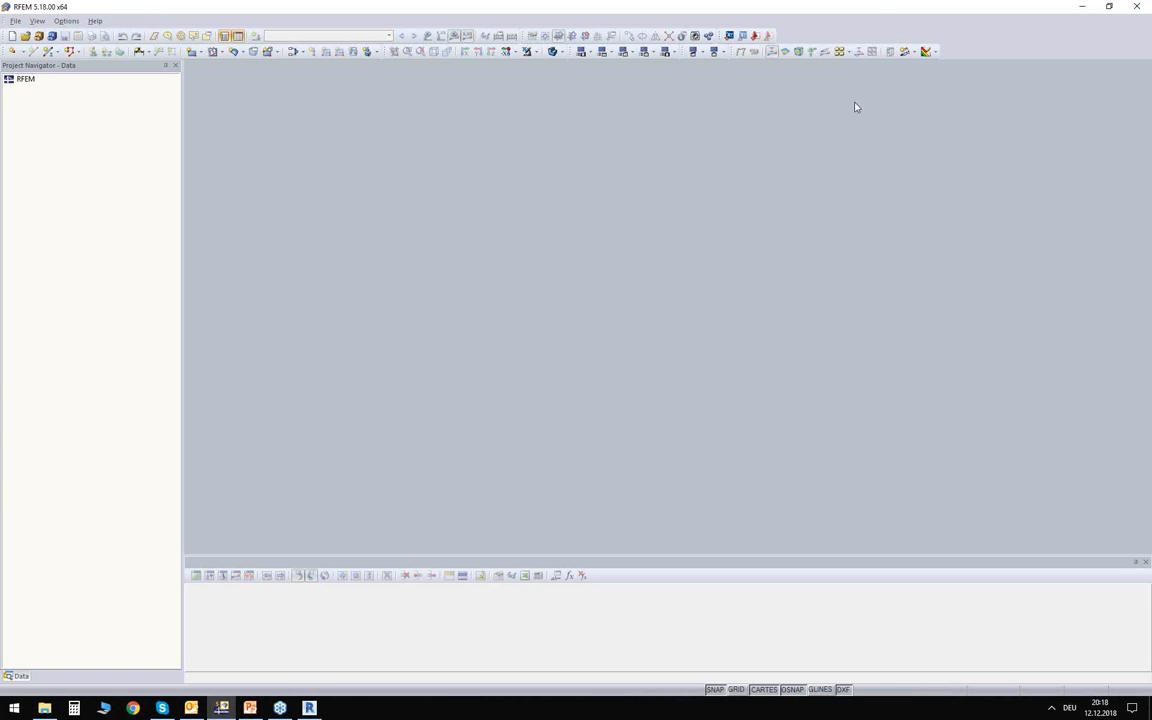
pyautogui.click(309, 708)
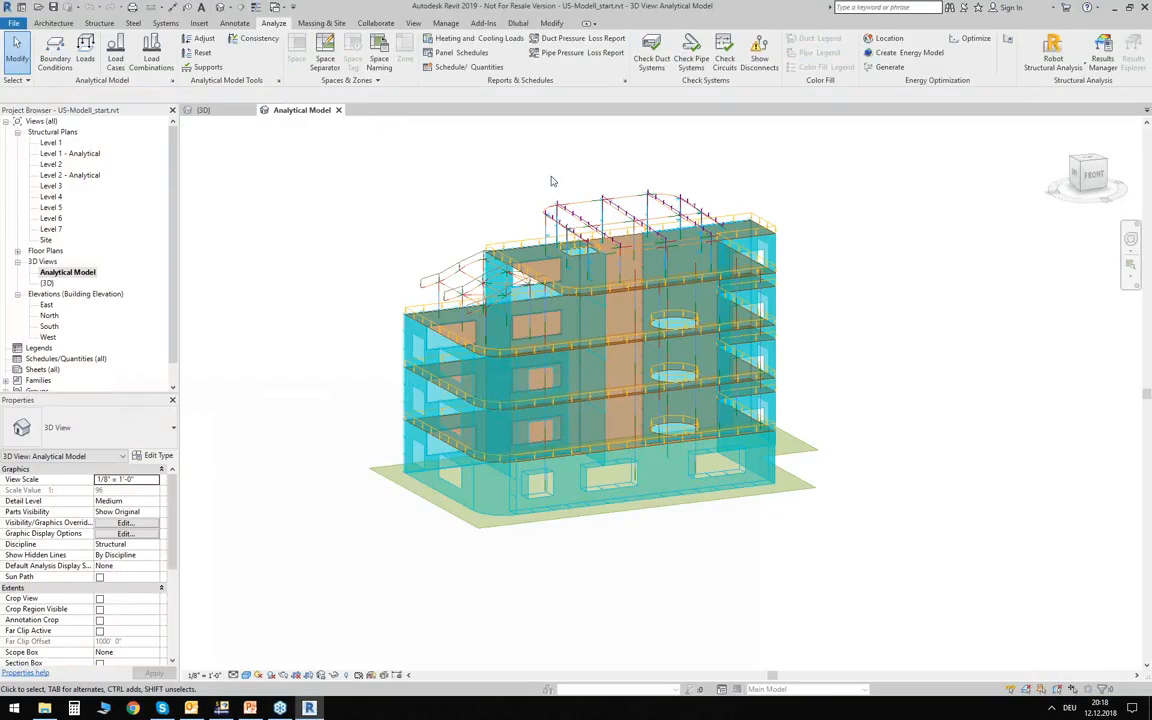
# Review the Dlubal shared parameters, including the material name, cross-section name and truss member type, and close the list.
pyautogui.click(517, 24)
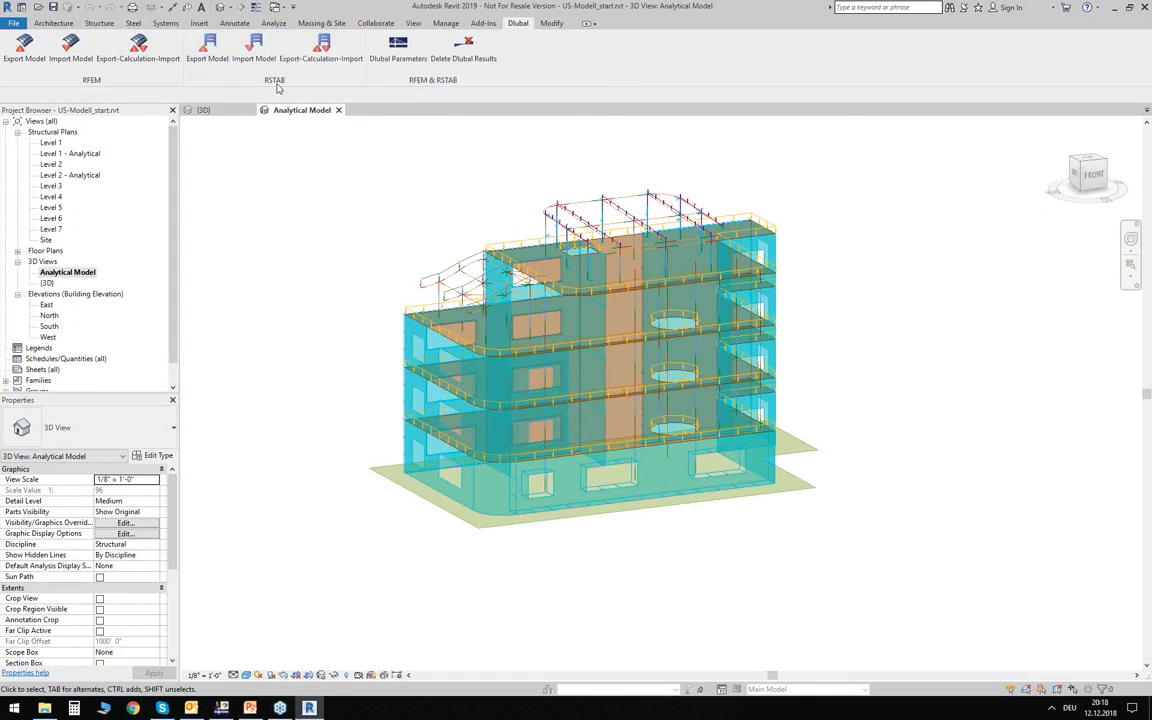
pyautogui.click(400, 50)
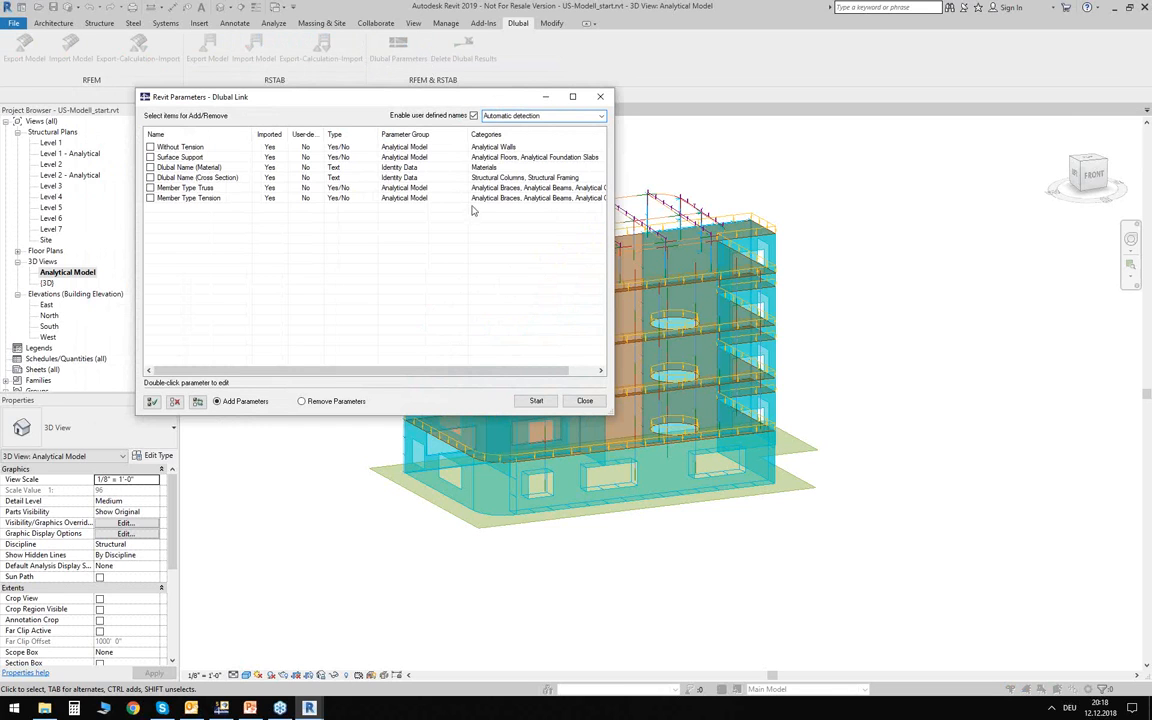
pyautogui.click(188, 167)
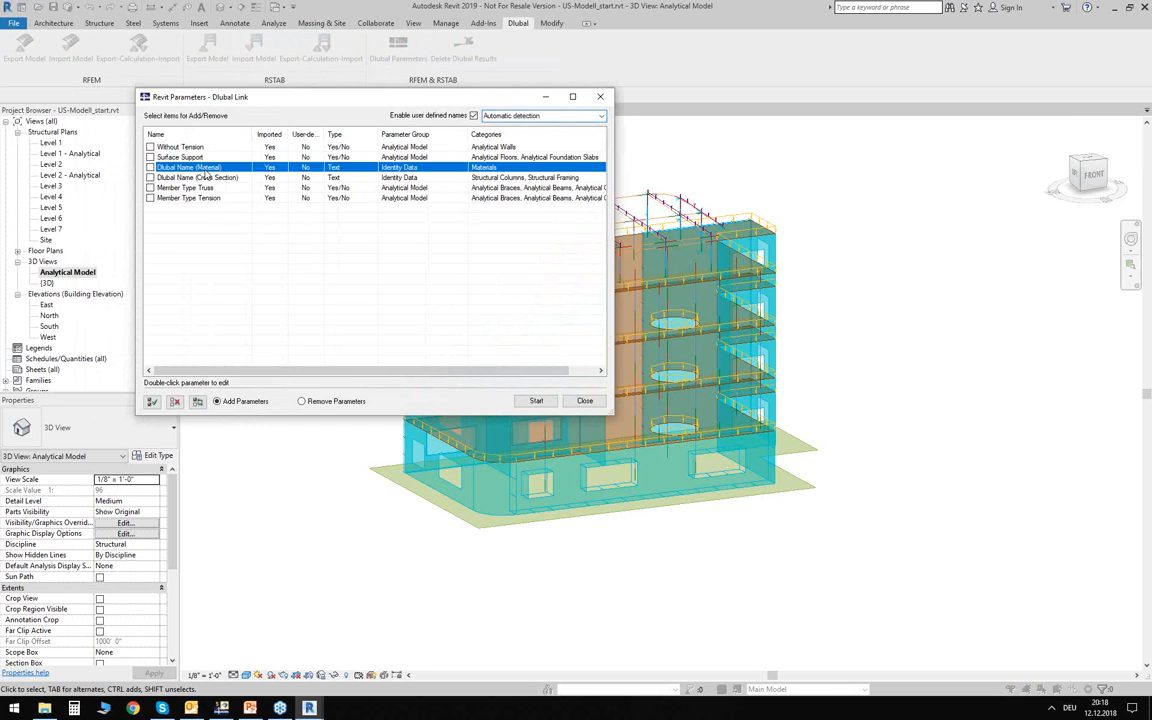
pyautogui.click(210, 178)
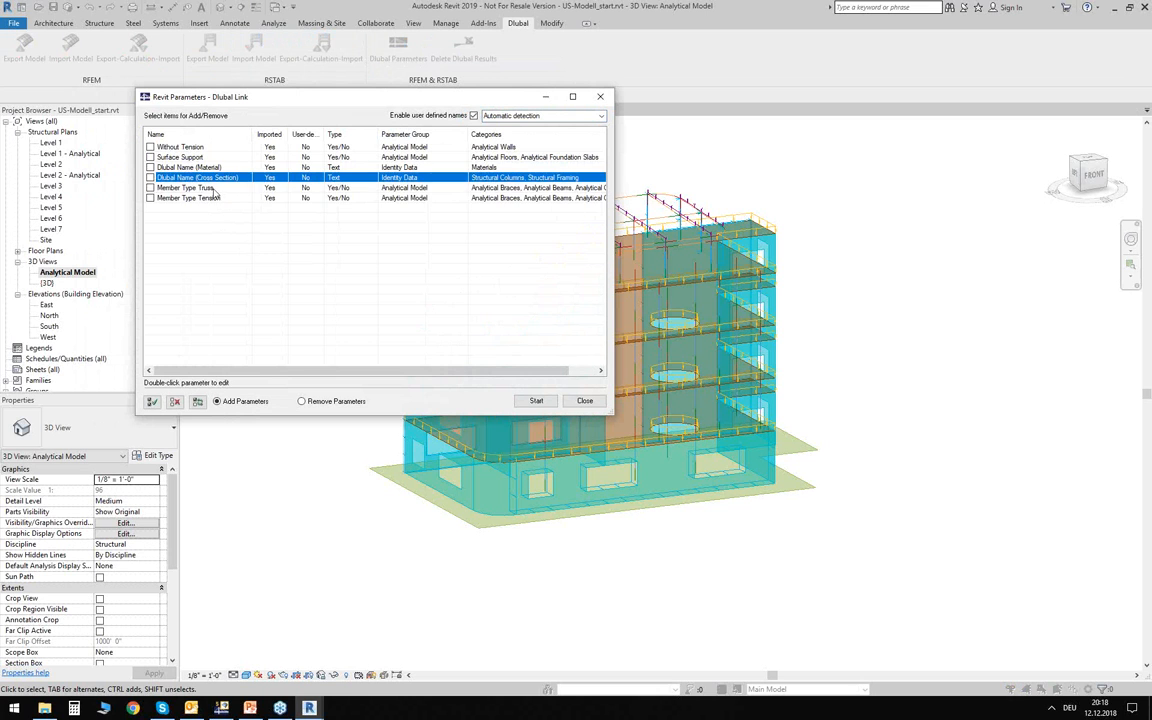
pyautogui.click(214, 189)
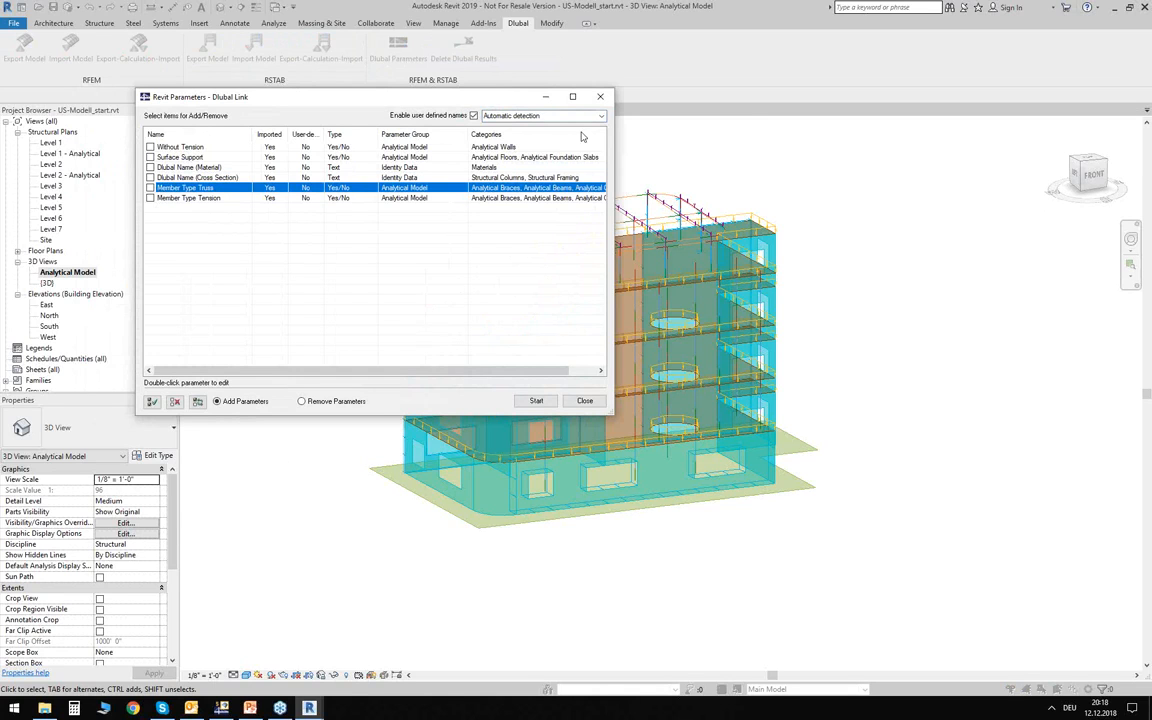
pyautogui.click(600, 99)
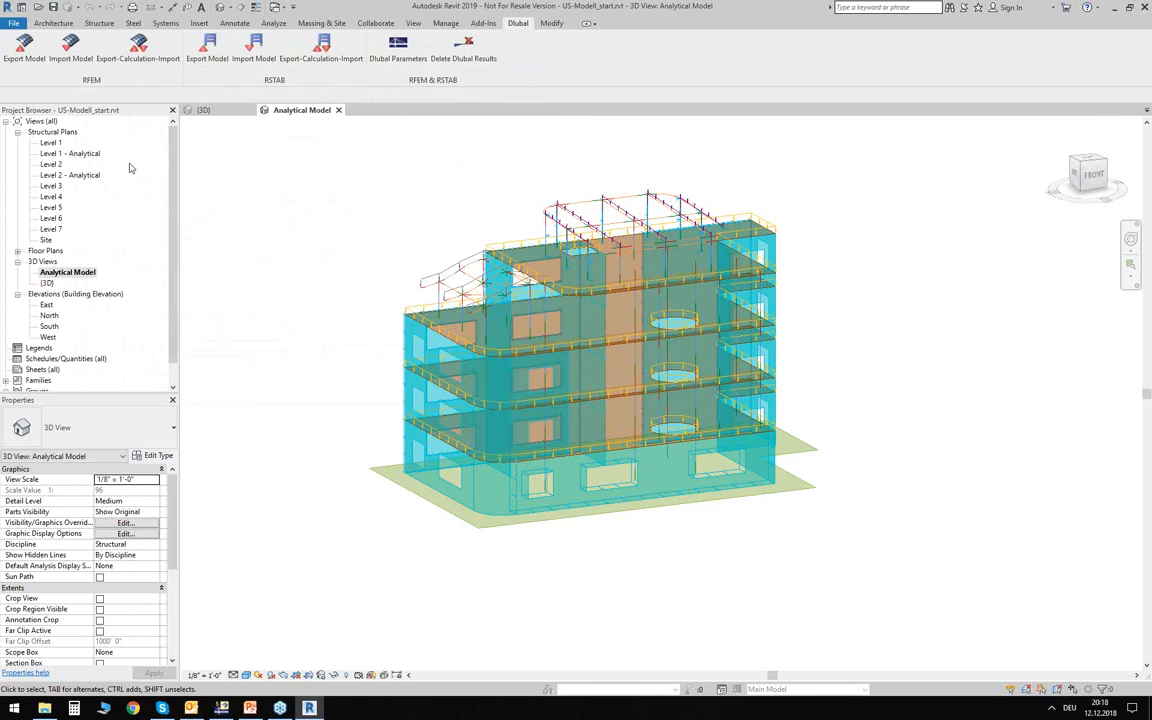
# Configure the RFEM model export to create a new structure and apply the loads, with self-weight in load case DL1.
pyautogui.click(26, 50)
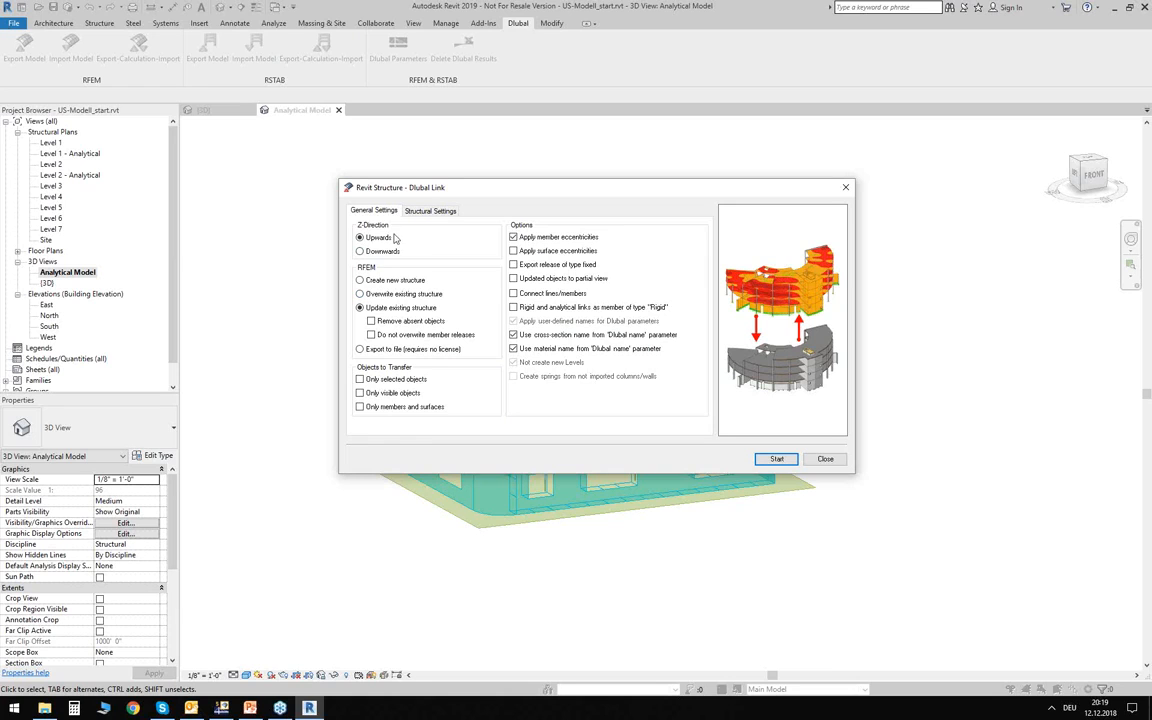
pyautogui.click(372, 280)
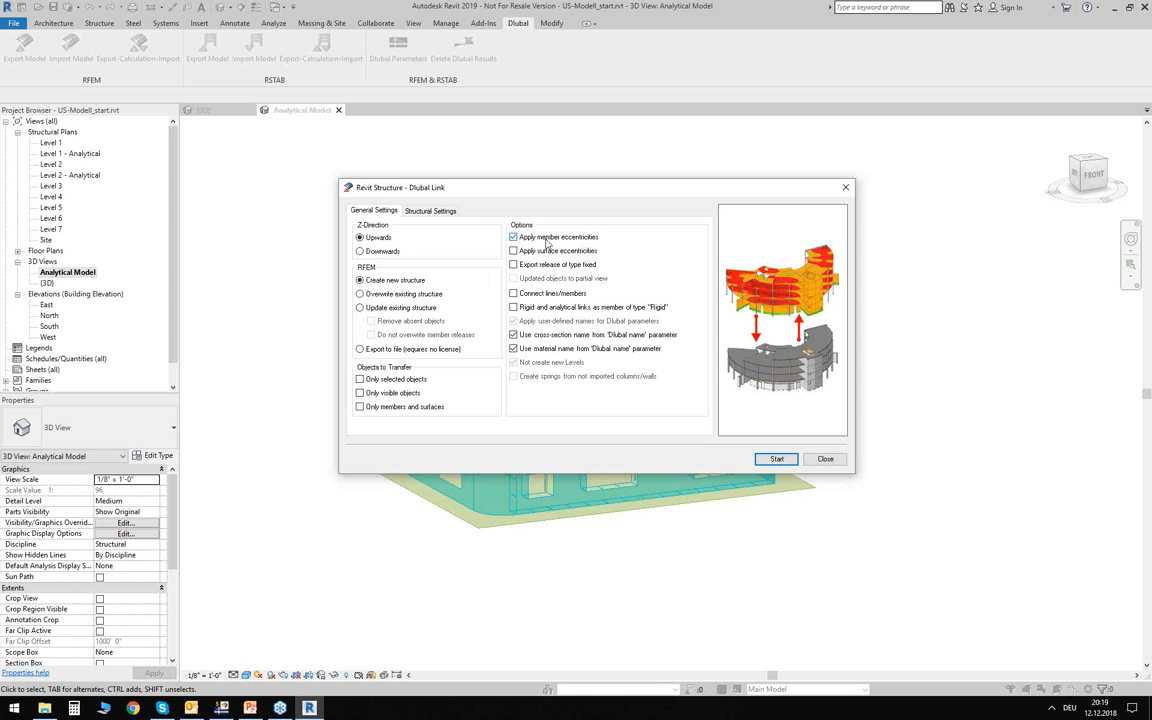
pyautogui.moveTo(575, 192); pyautogui.dragTo(558, 237)
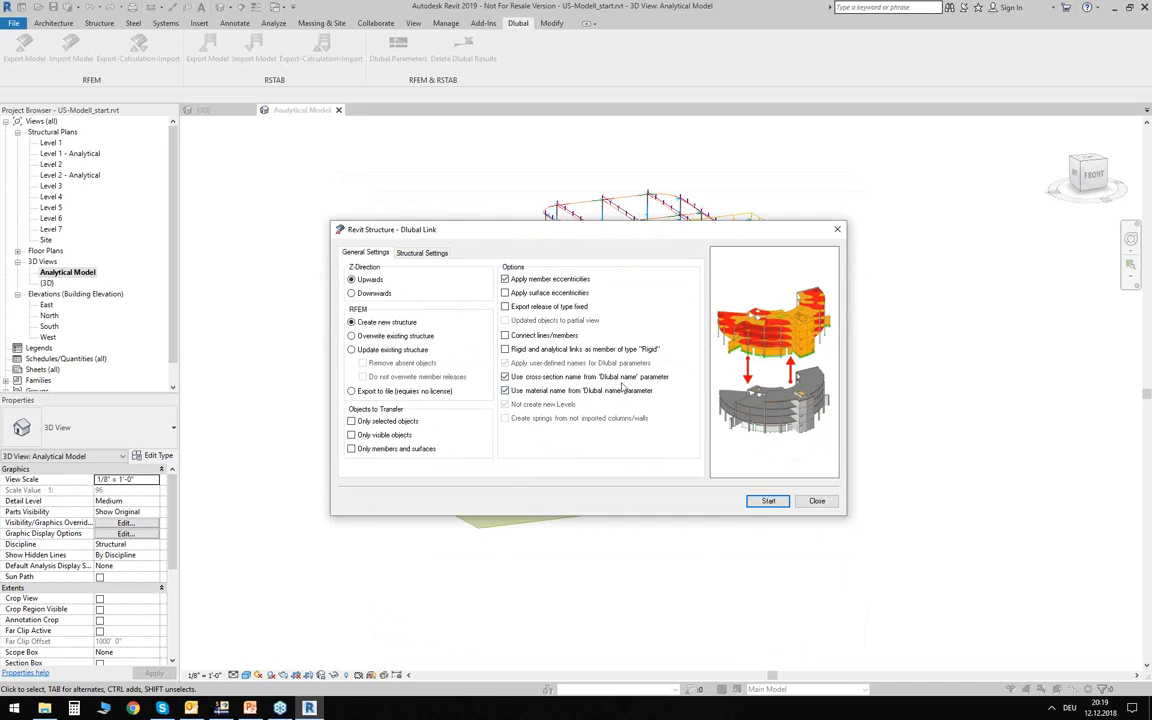
pyautogui.click(416, 255)
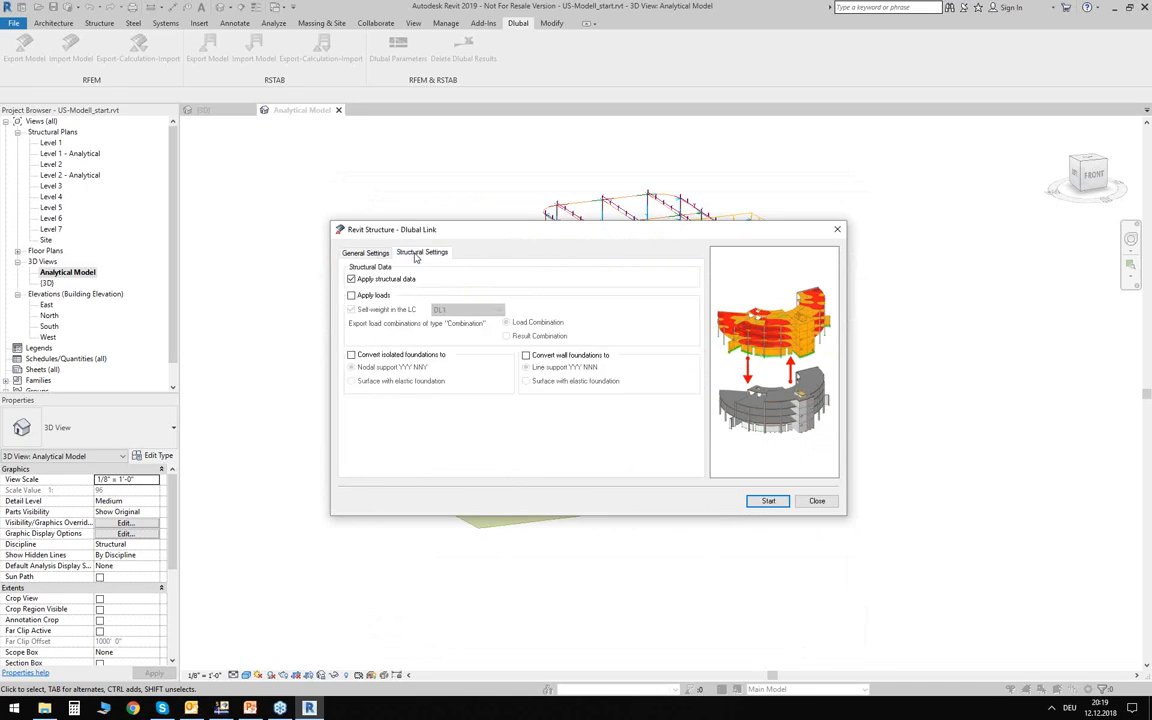
pyautogui.click(352, 296)
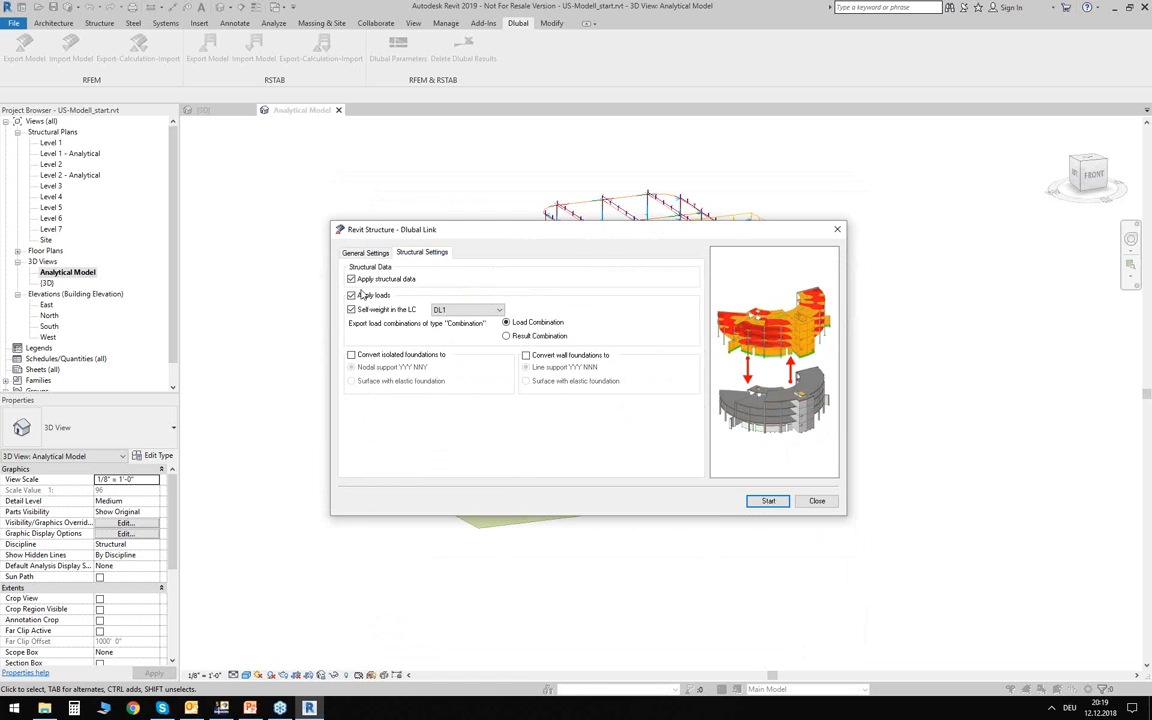
# Run the export to RFEM, close the export log and maximize the US-Modell_start model window in RFEM.
pyautogui.click(768, 500)
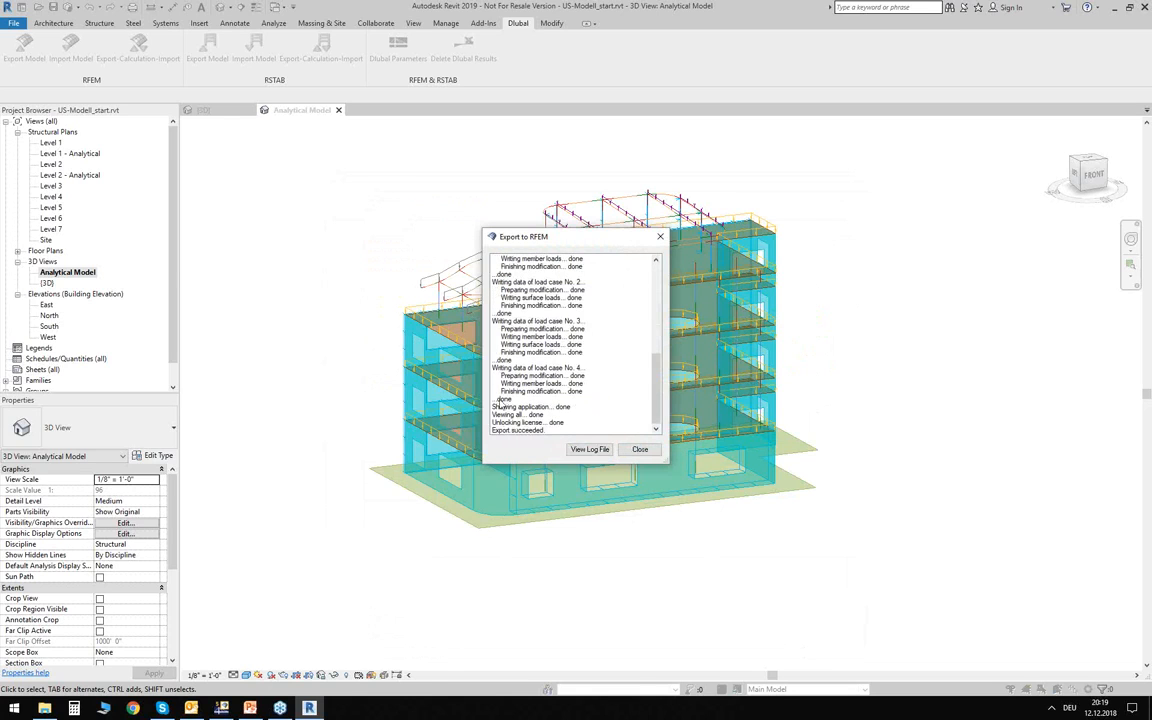
pyautogui.click(639, 450)
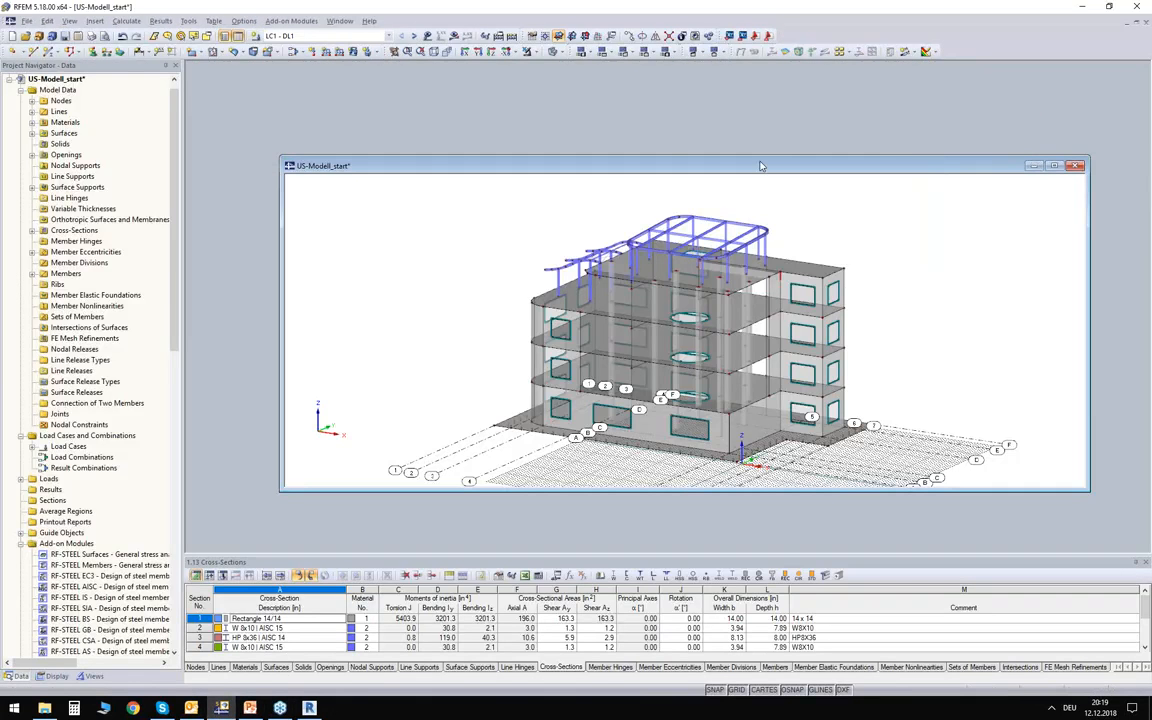
pyautogui.doubleClick(760, 166)
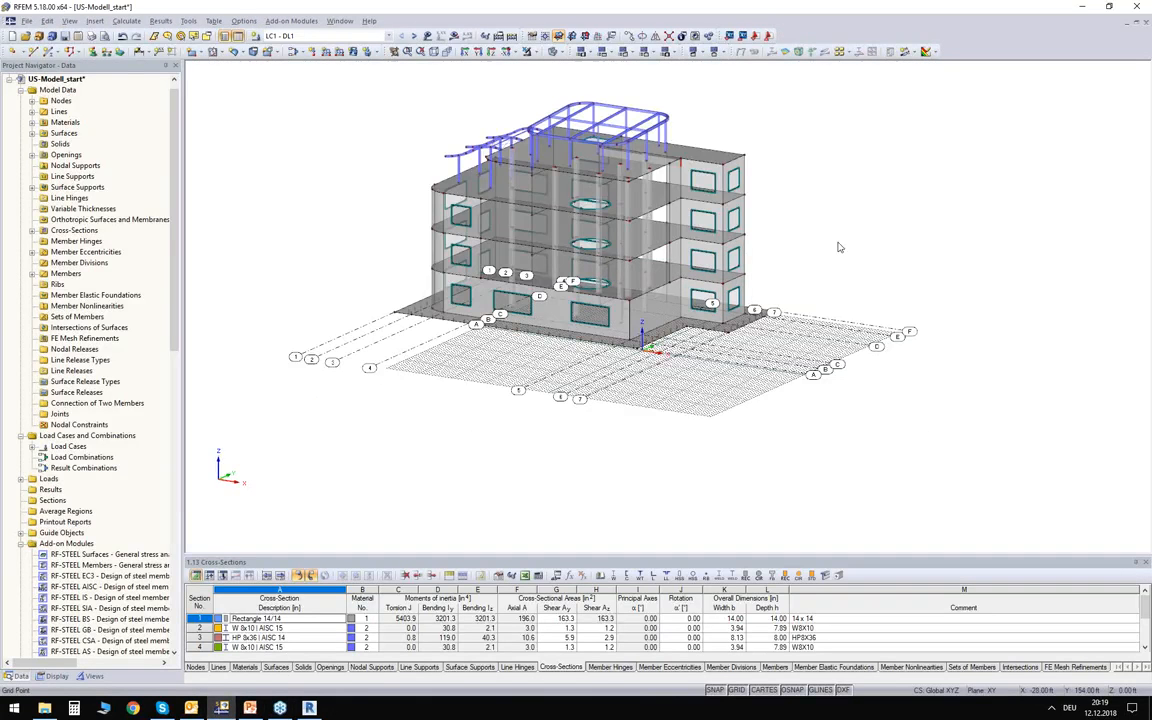
# Hide the work grid and display the exported building model in opaque solid mode.
pyautogui.click(737, 690)
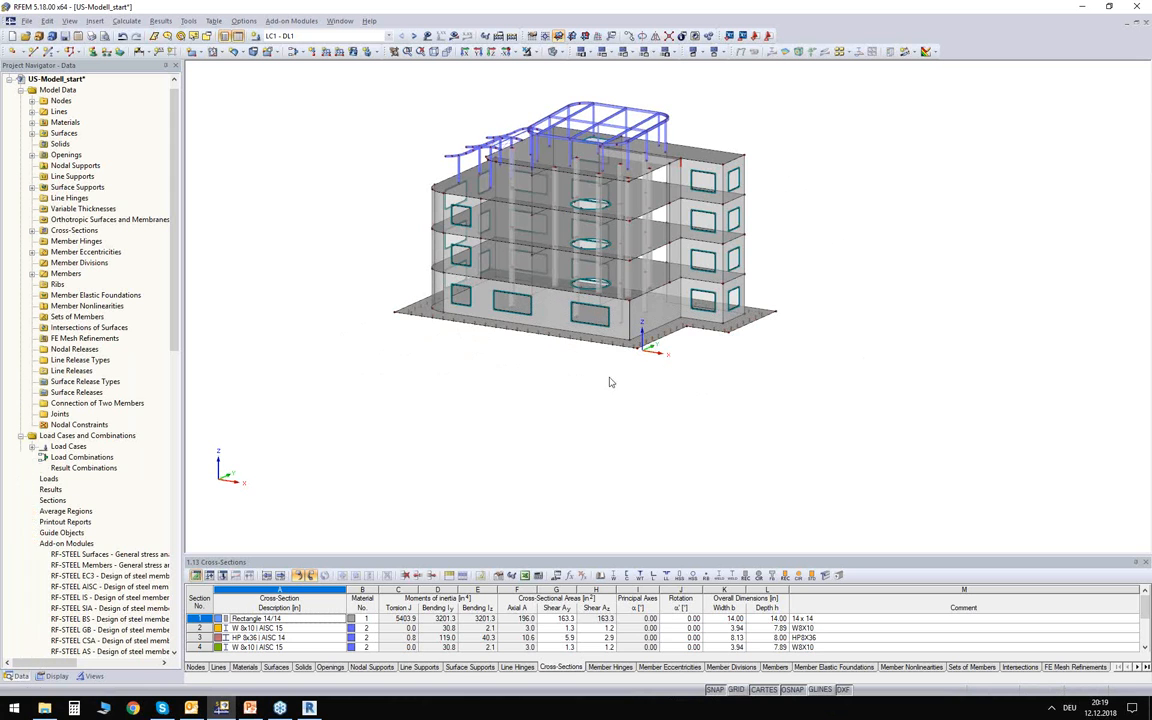
pyautogui.click(550, 51)
pyautogui.click(550, 51)
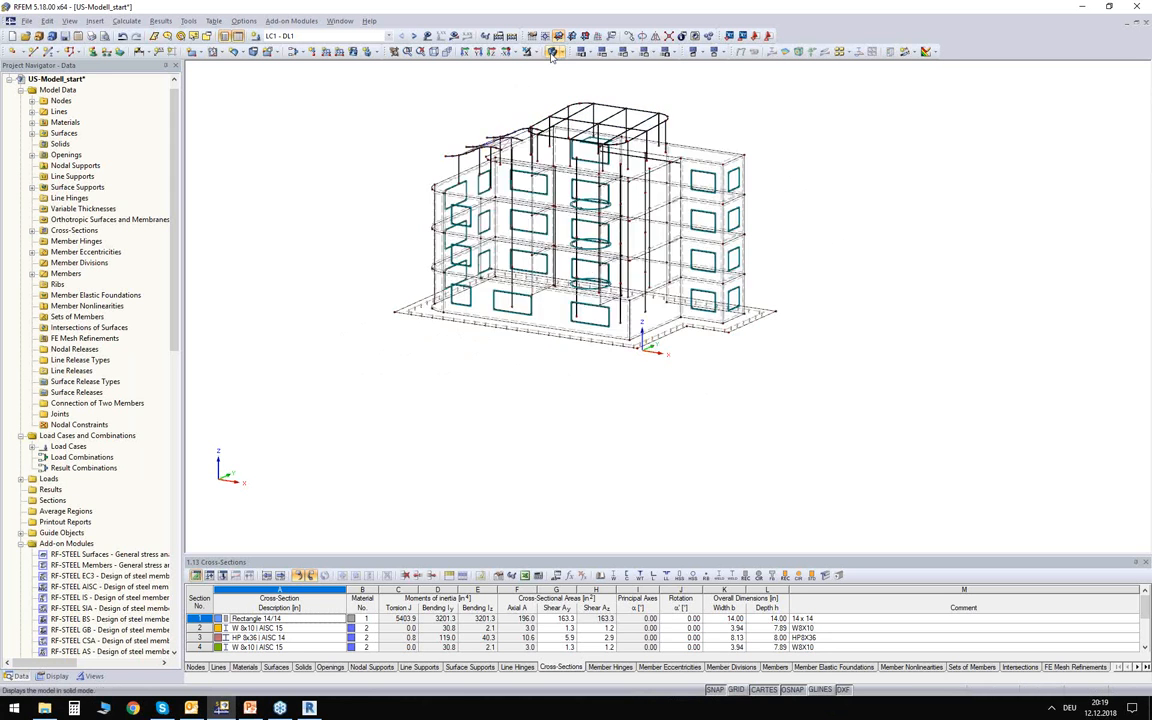
pyautogui.scroll(3, 387, 130)
pyautogui.keyDown('ctrl'); pyautogui.moveTo(387, 130); pyautogui.dragTo(339, 161, button='middle'); pyautogui.keyUp('ctrl')
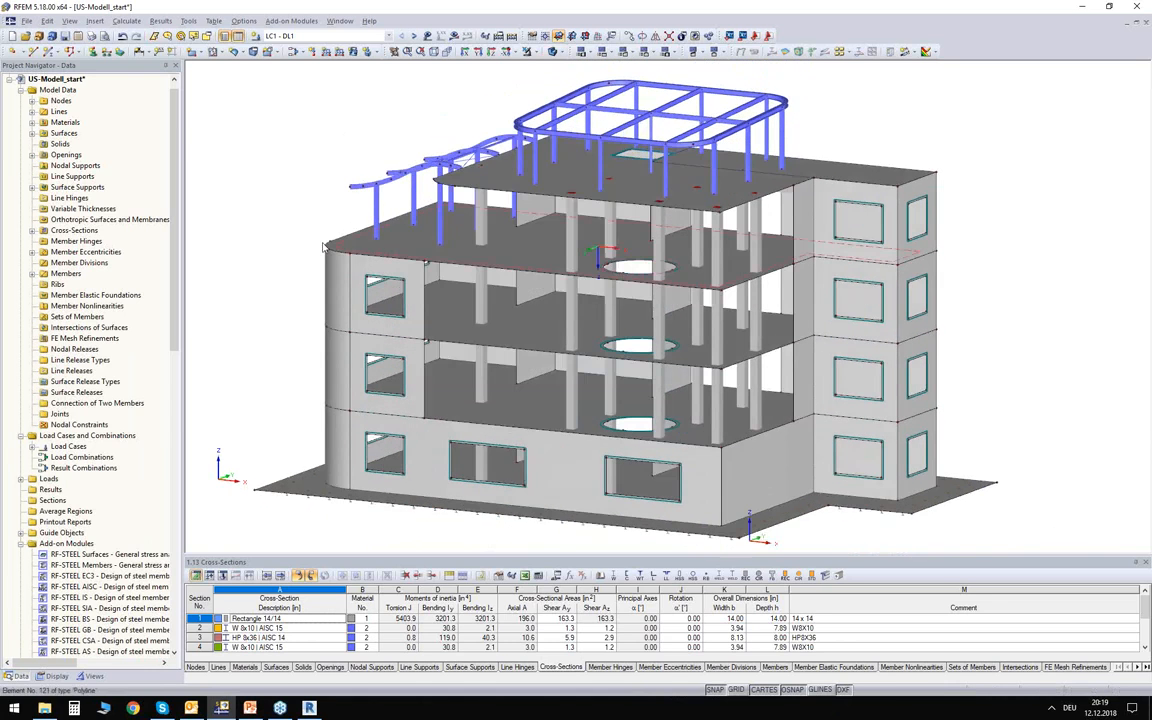
# Review the surface support settings of the foundation slab, cancel without changes and clear the selection.
pyautogui.keyDown('ctrl'); pyautogui.moveTo(298, 234); pyautogui.dragTo(339, 296, button='middle'); pyautogui.keyUp('ctrl')
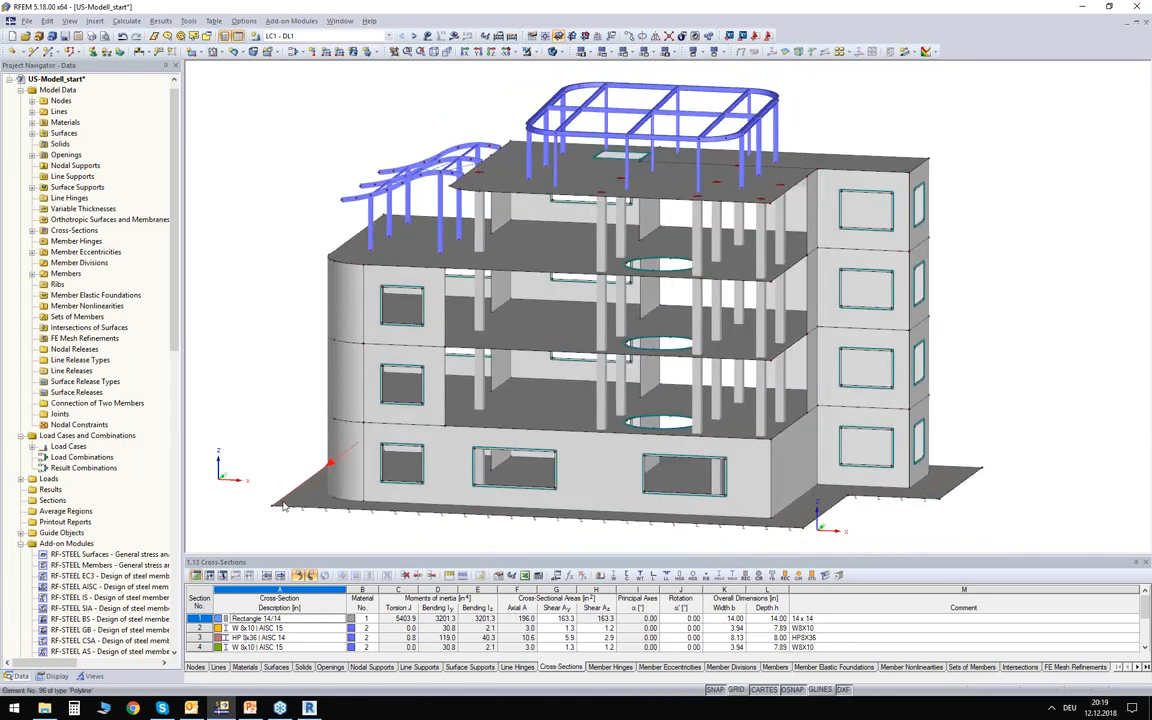
pyautogui.scroll(3, 290, 490)
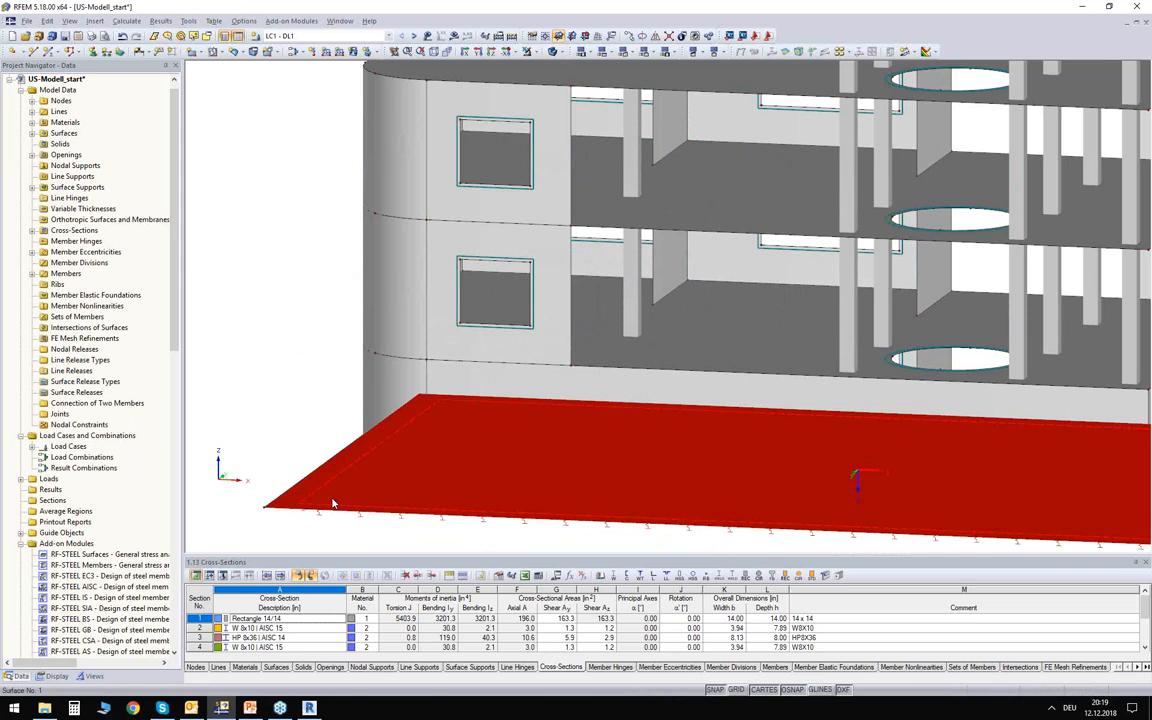
pyautogui.doubleClick(290, 478)
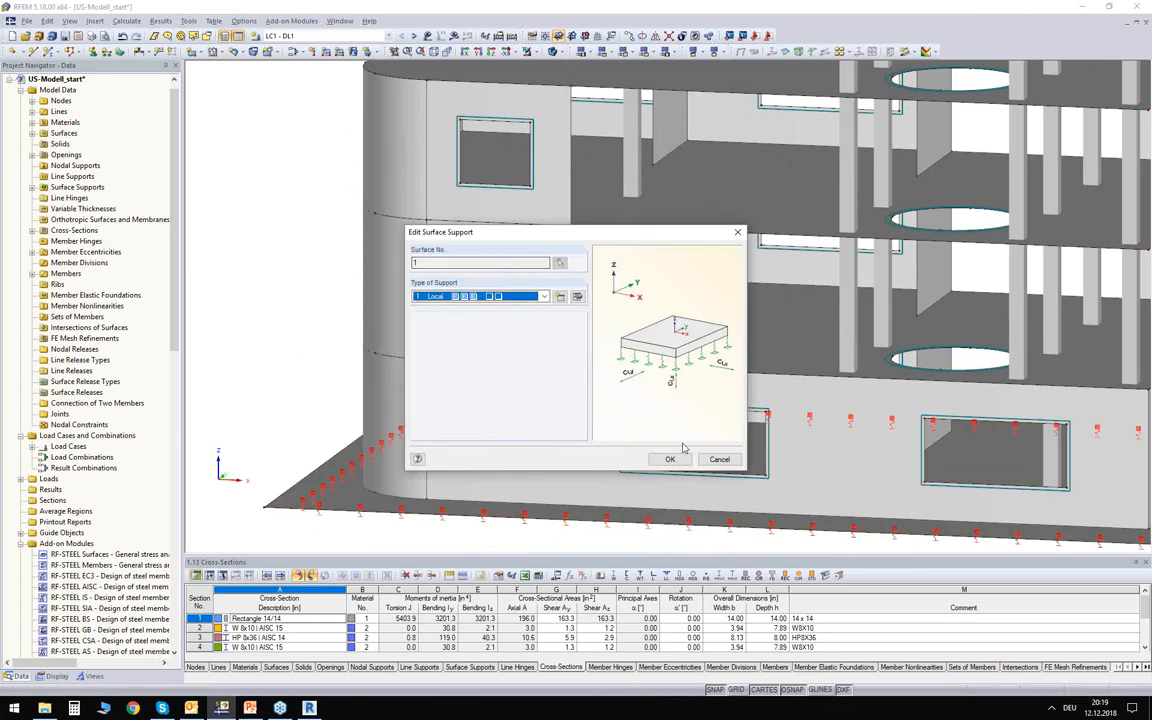
pyautogui.click(720, 459)
pyautogui.click(303, 334)
pyautogui.scroll(-2, 303, 334)
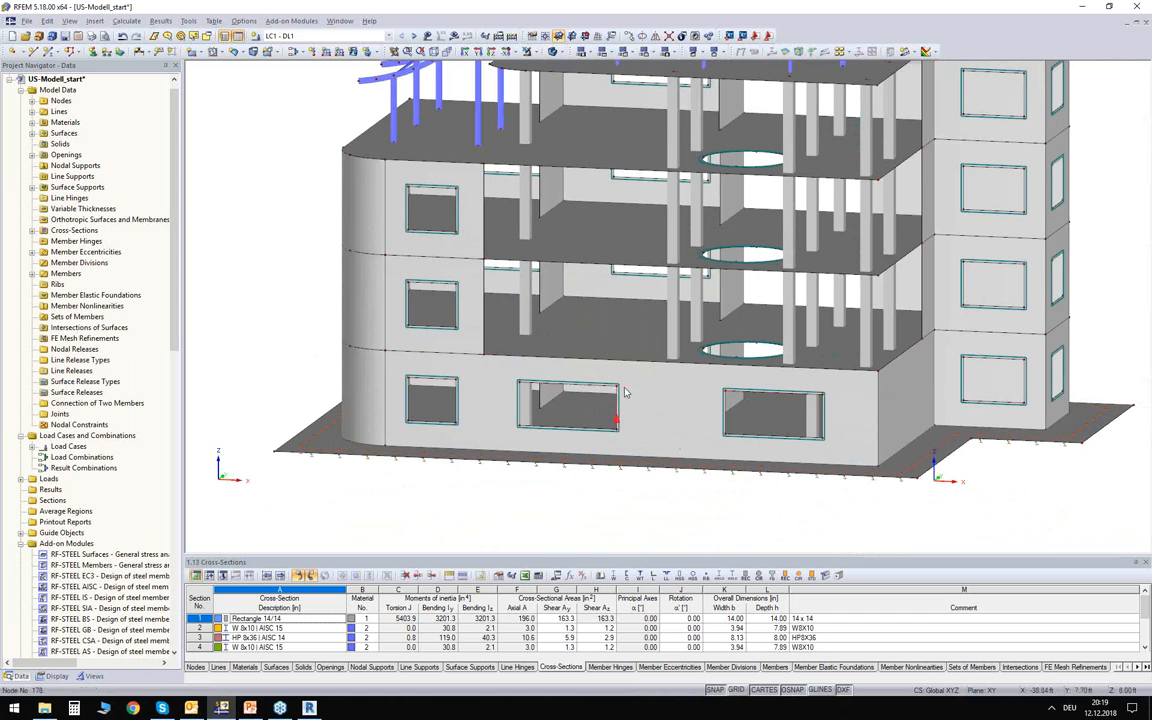
# Examine the transferred building model from several sides, including the curved corner walls, floor slabs, columns and steel roof frames.
pyautogui.keyDown('ctrl'); pyautogui.moveTo(534, 308); pyautogui.dragTo(668, 347, button='middle'); pyautogui.keyUp('ctrl')
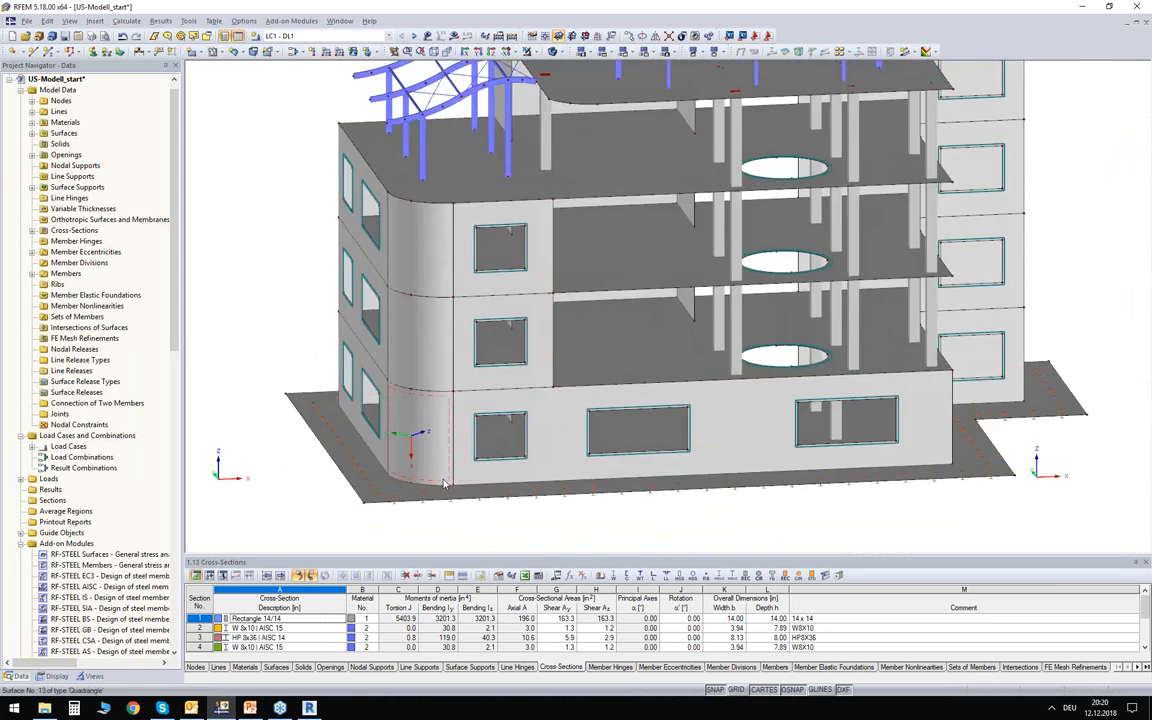
pyautogui.click(430, 455)
pyautogui.keyDown('ctrl'); pyautogui.moveTo(560, 499); pyautogui.dragTo(375, 250, button='middle'); pyautogui.keyUp('ctrl')
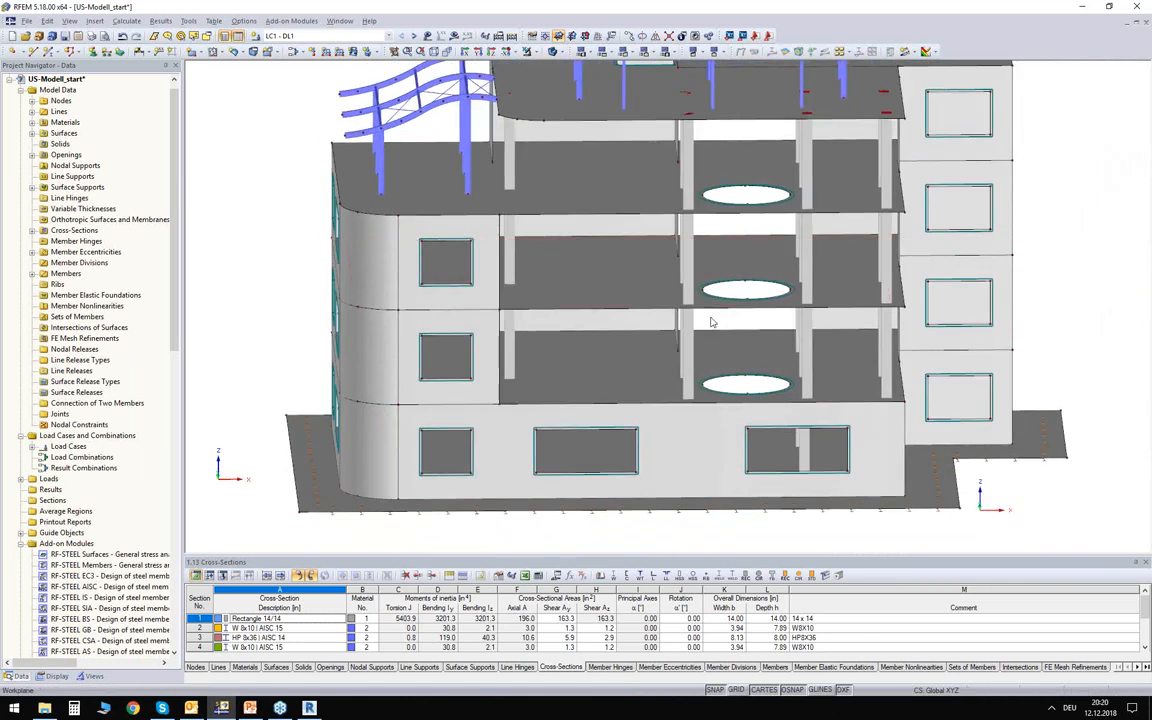
pyautogui.moveTo(580, 174); pyautogui.dragTo(614, 243, button='middle')
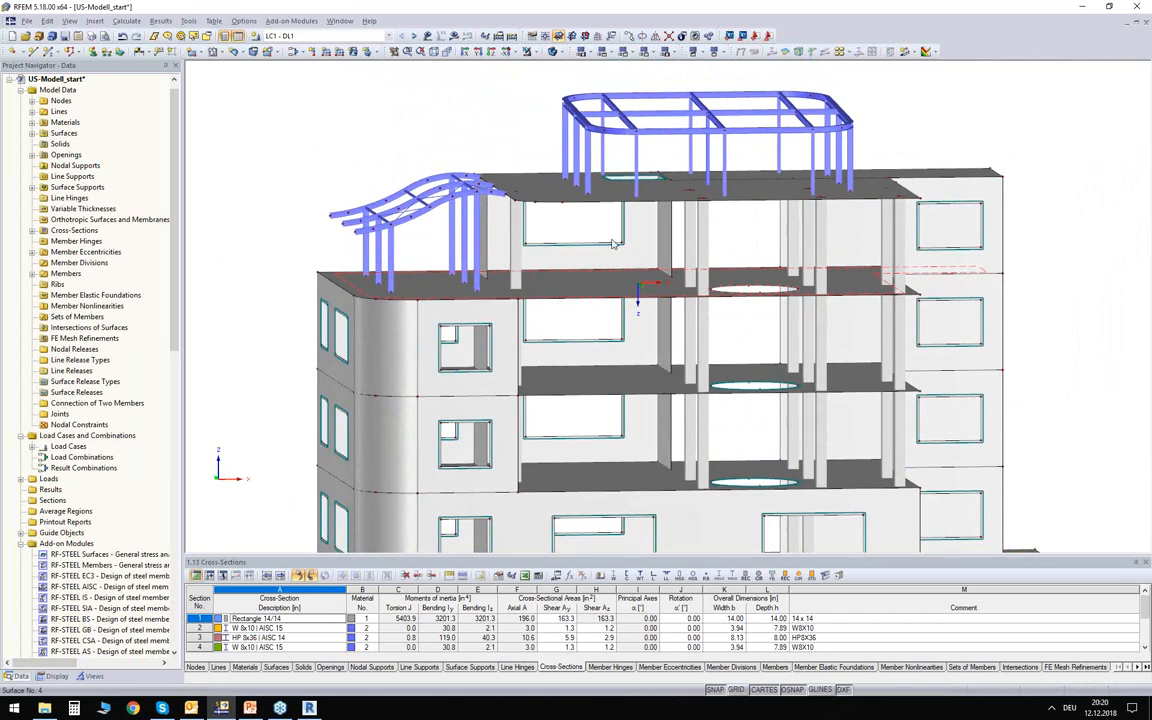
pyautogui.keyDown('ctrl'); pyautogui.moveTo(438, 237); pyautogui.dragTo(399, 226, button='middle'); pyautogui.keyUp('ctrl')
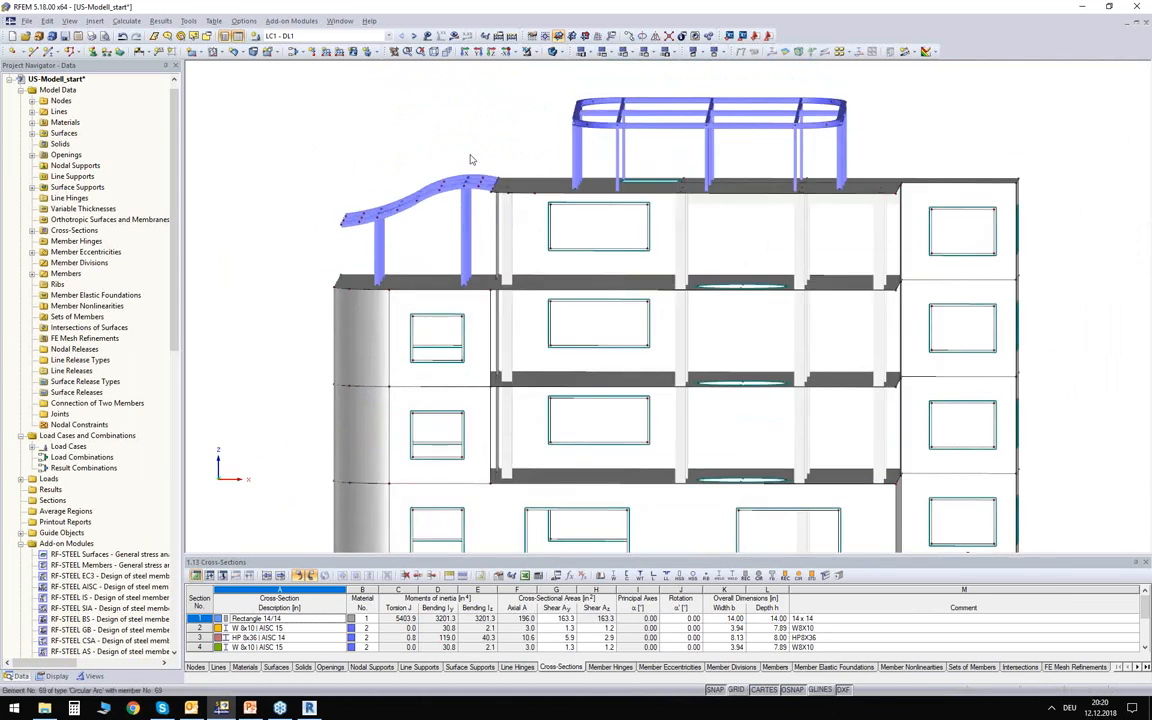
pyautogui.keyDown('ctrl'); pyautogui.moveTo(481, 236); pyautogui.dragTo(478, 226, button='middle'); pyautogui.keyUp('ctrl')
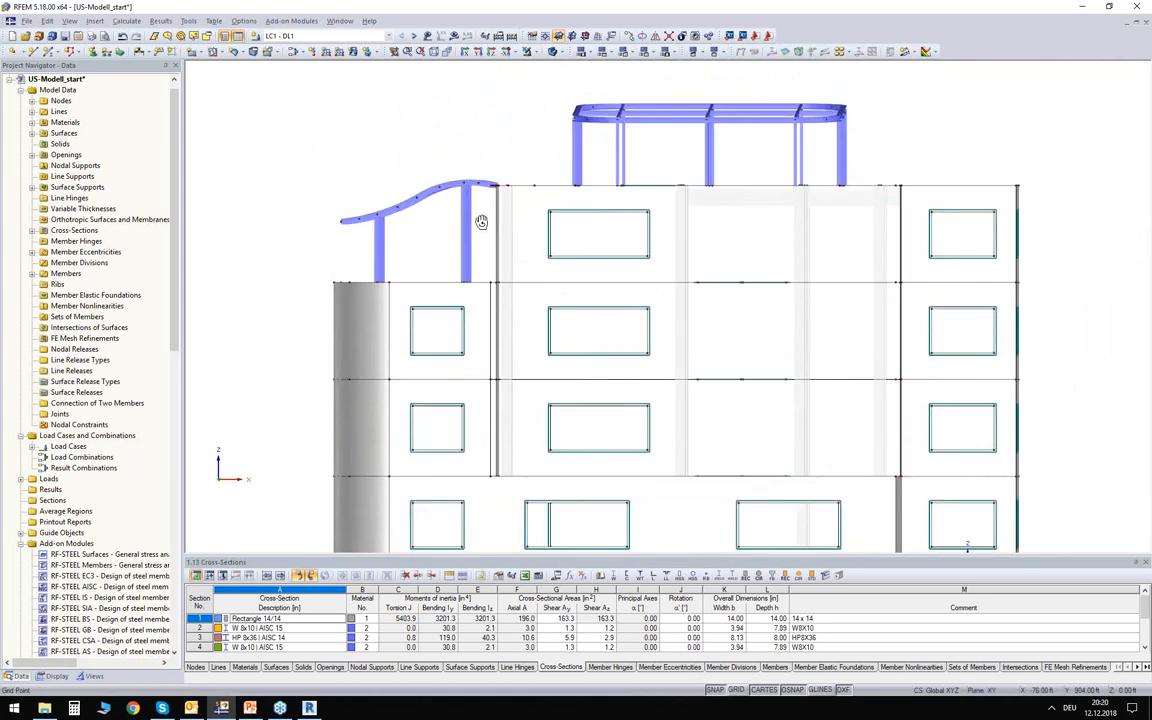
pyautogui.keyDown('ctrl'); pyautogui.moveTo(473, 116); pyautogui.dragTo(952, 124, button='middle'); pyautogui.keyUp('ctrl')
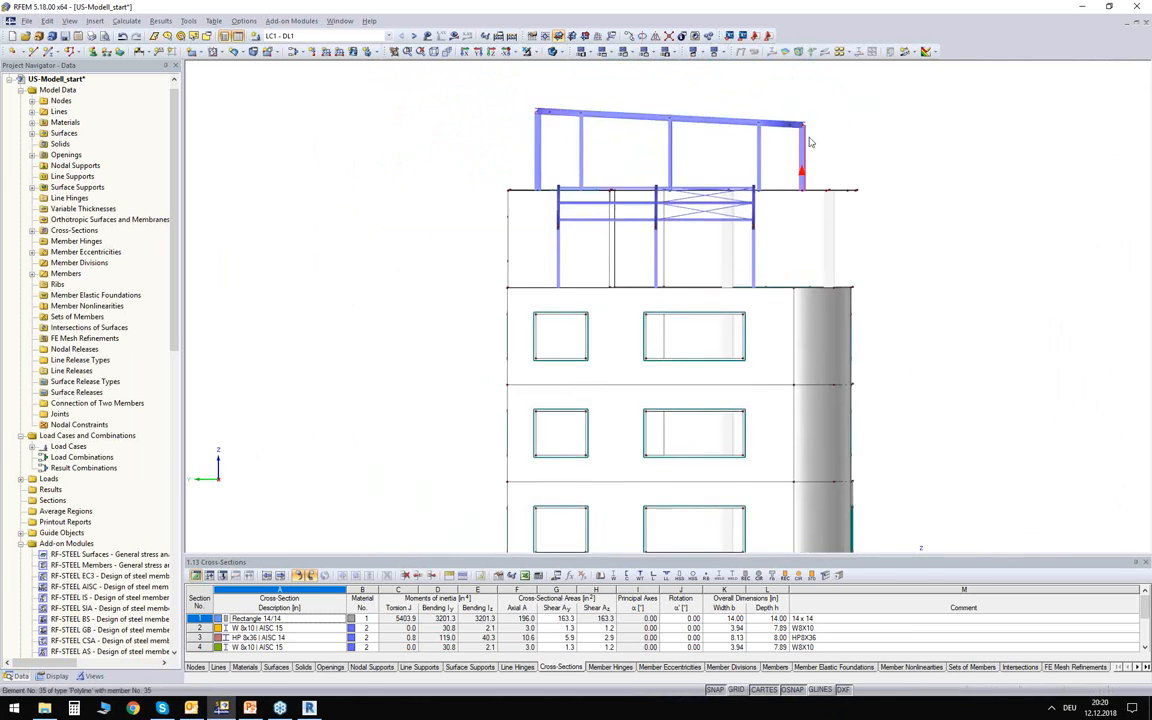
pyautogui.keyDown('ctrl'); pyautogui.moveTo(946, 172); pyautogui.dragTo(538, 224, button='middle'); pyautogui.keyUp('ctrl')
pyautogui.scroll(-2, 347, 149)
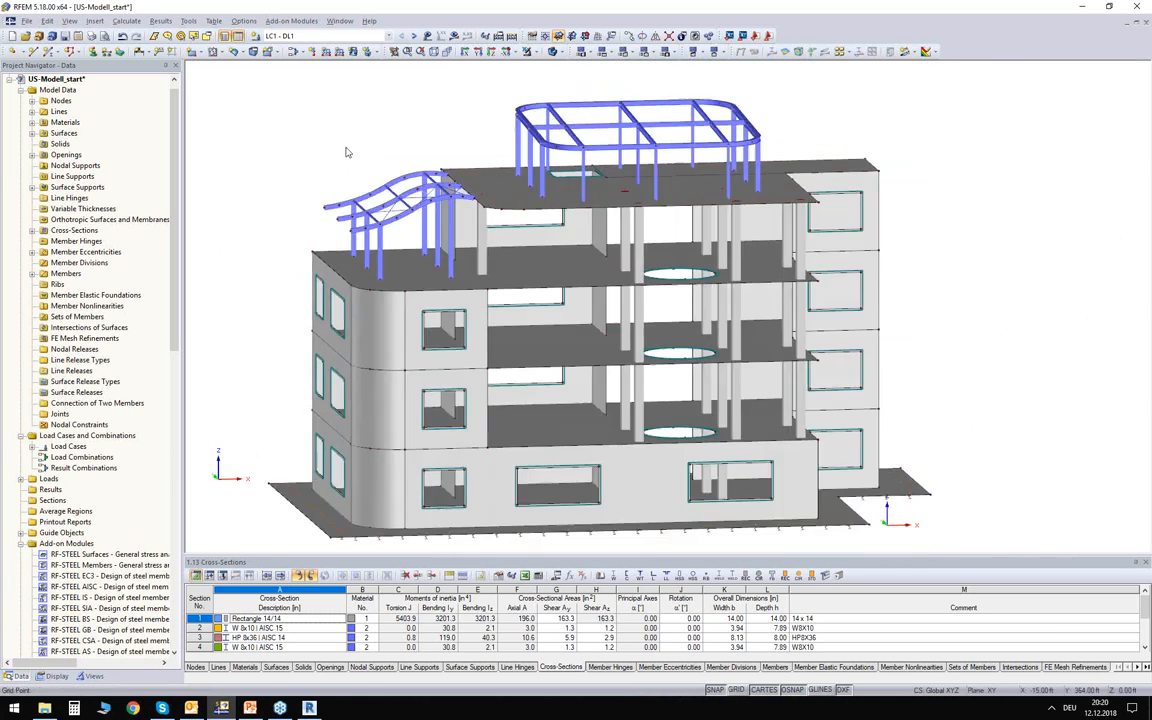
pyautogui.moveTo(301, 170); pyautogui.dragTo(340, 211, button='middle')
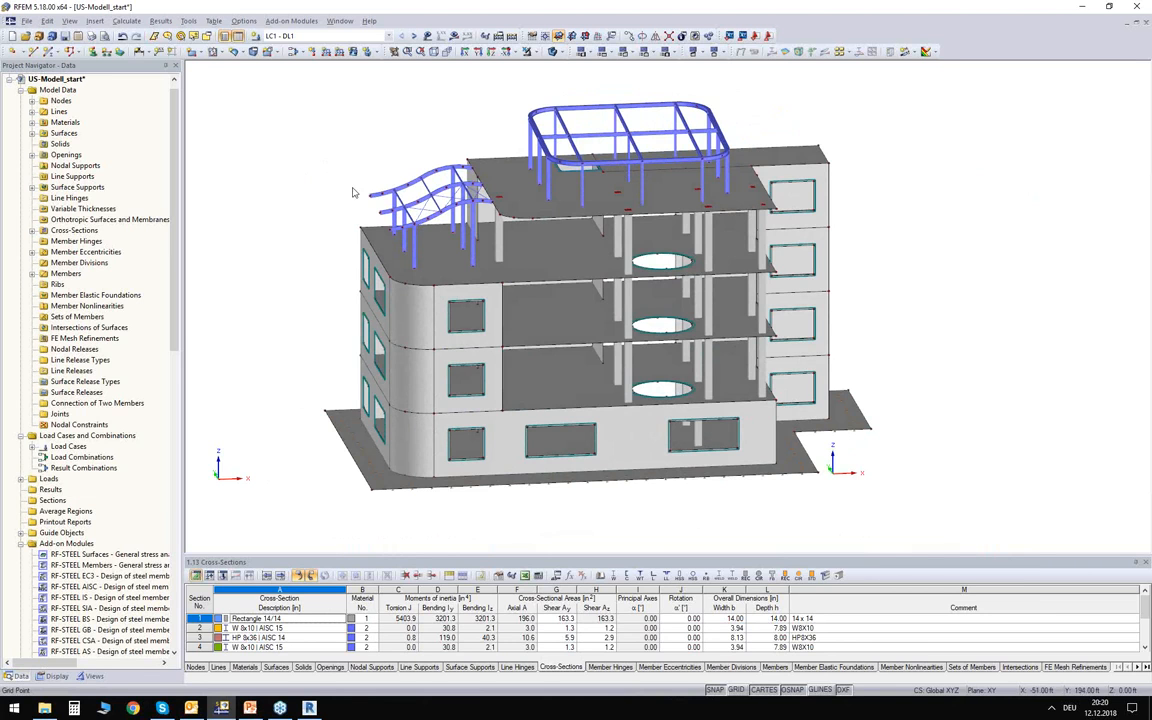
pyautogui.scroll(1, 333, 220)
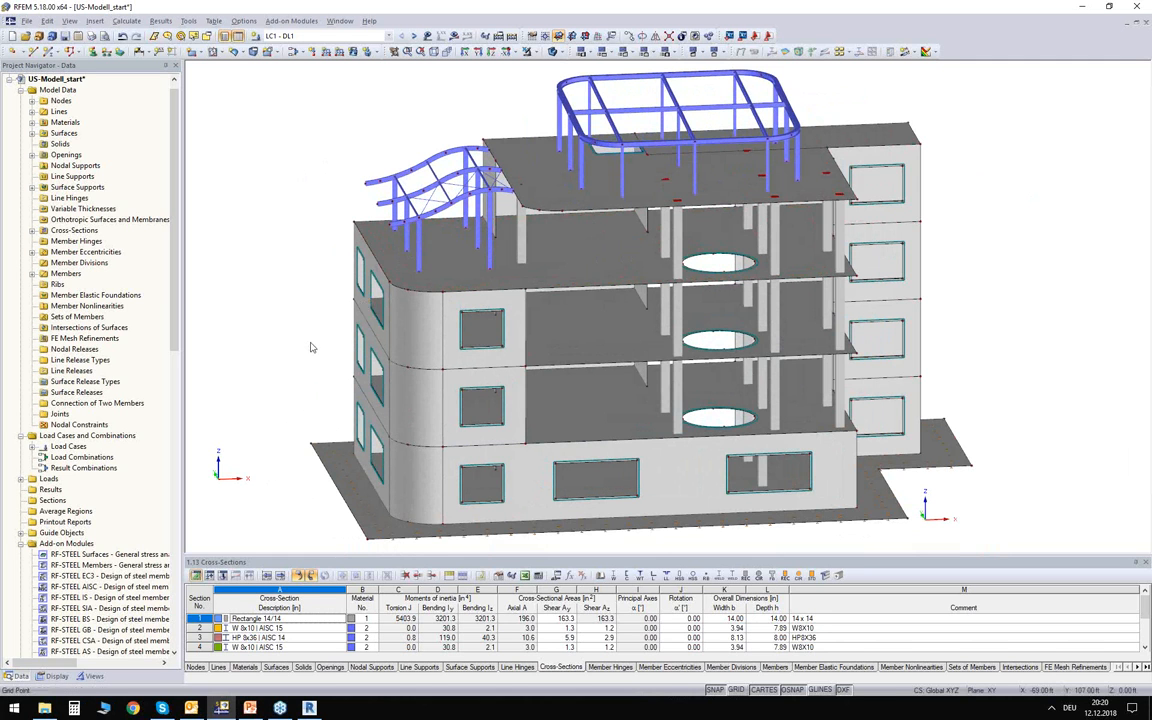
# Colour the model graphics according to material and examine the concrete structure and steel roof frames.
pyautogui.click(44, 679)
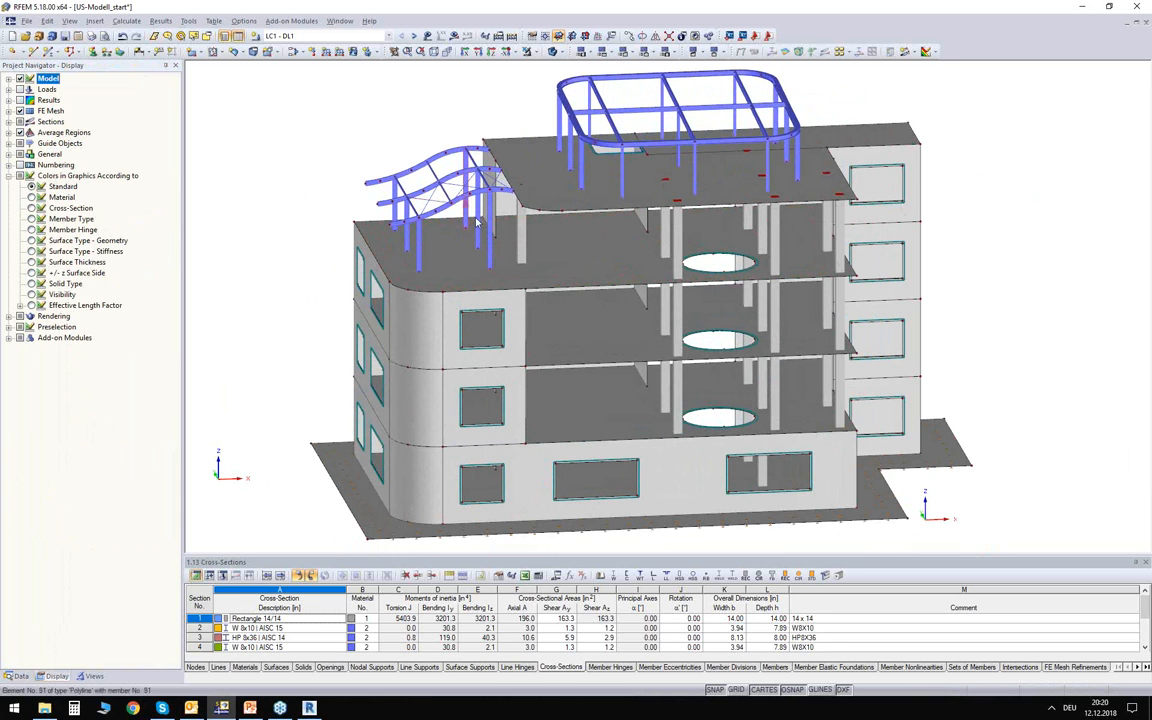
pyautogui.moveTo(265, 175); pyautogui.dragTo(313, 229, button='middle')
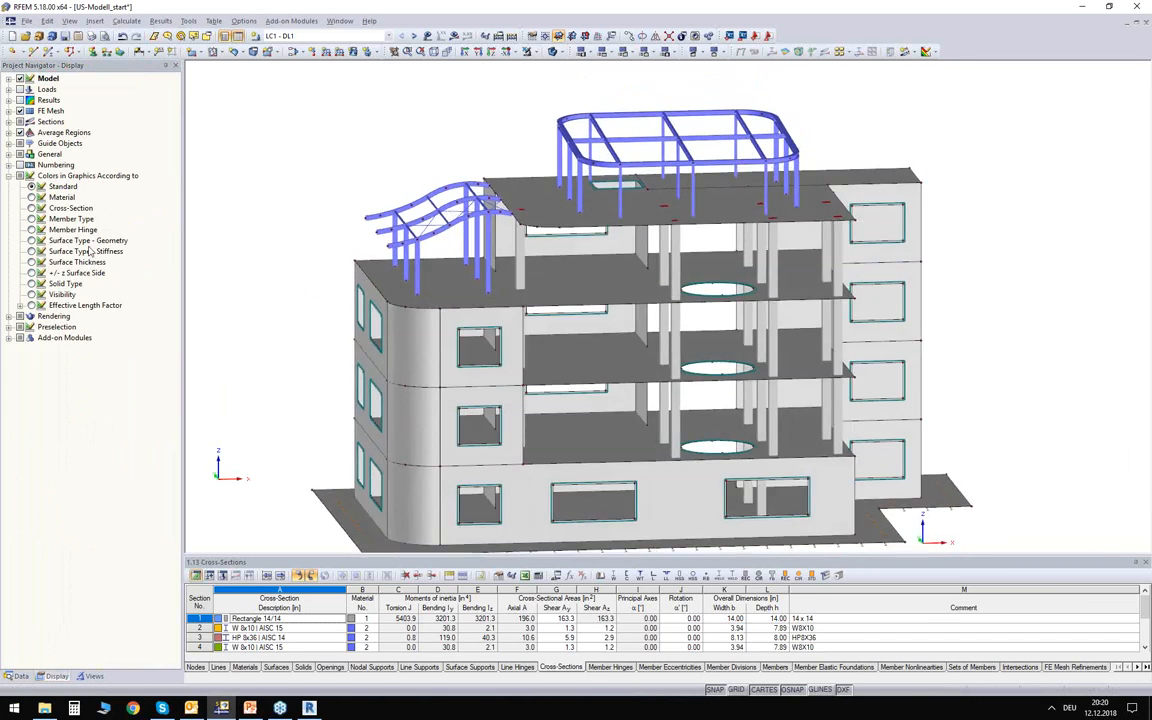
pyautogui.click(31, 197)
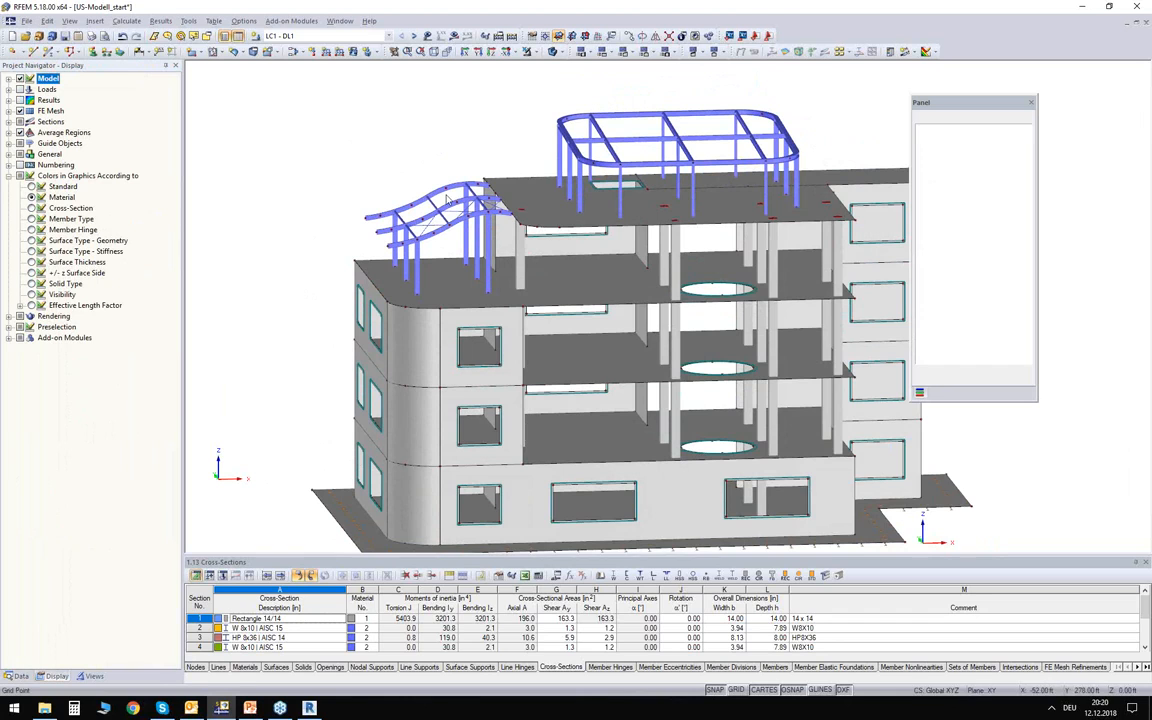
pyautogui.moveTo(561, 208); pyautogui.dragTo(489, 179, button='middle')
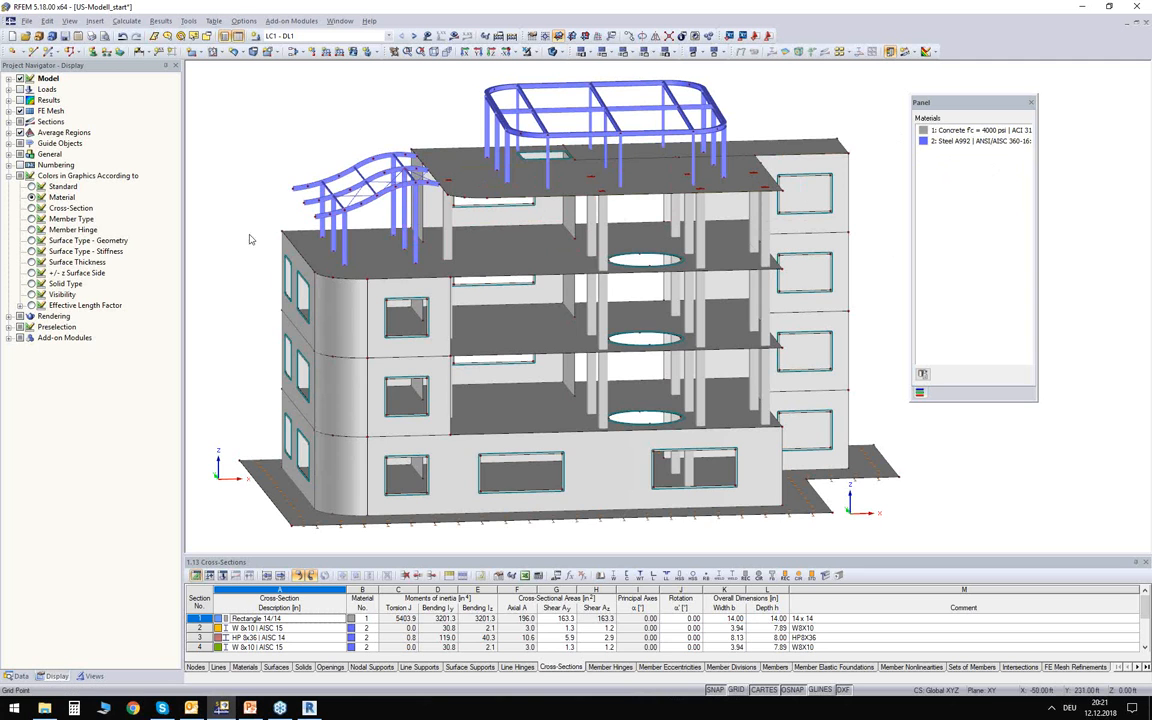
pyautogui.keyDown('ctrl'); pyautogui.moveTo(247, 237); pyautogui.dragTo(281, 283, button='middle'); pyautogui.keyUp('ctrl')
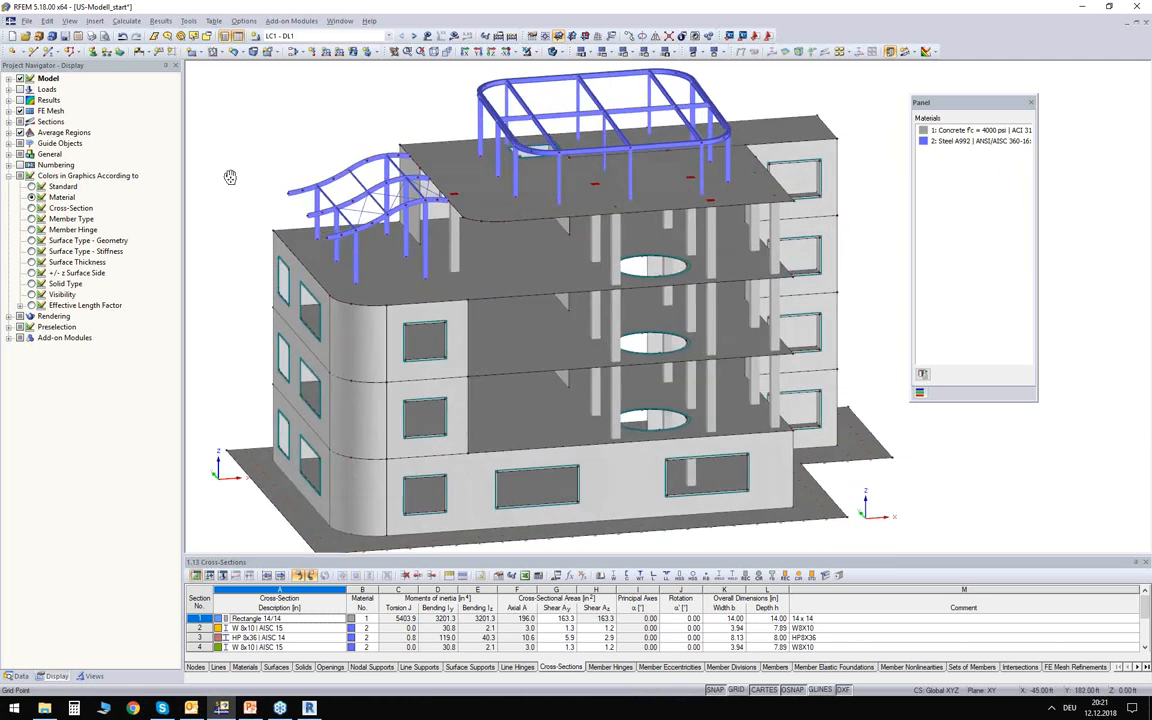
pyautogui.moveTo(230, 176); pyautogui.dragTo(239, 197, button='middle')
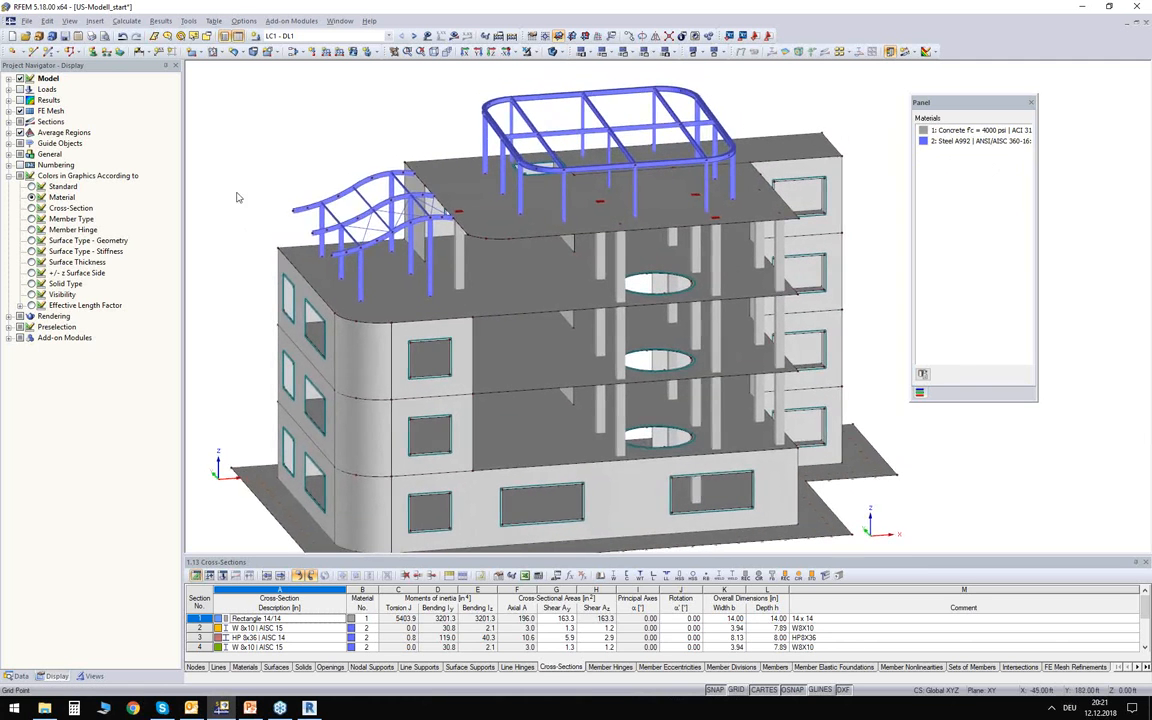
# Colour the model graphics according to cross-section and compare the columns and roof frame members with the section legend.
pyautogui.click(31, 208)
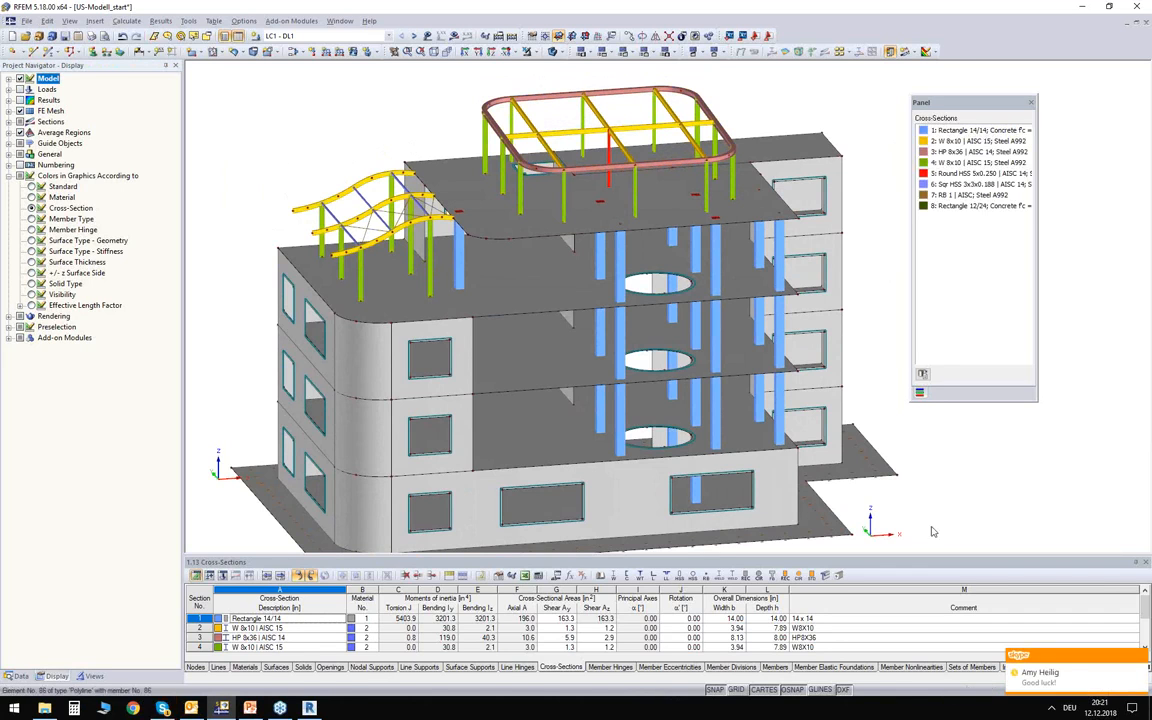
pyautogui.moveTo(275, 128); pyautogui.dragTo(311, 201, button='middle')
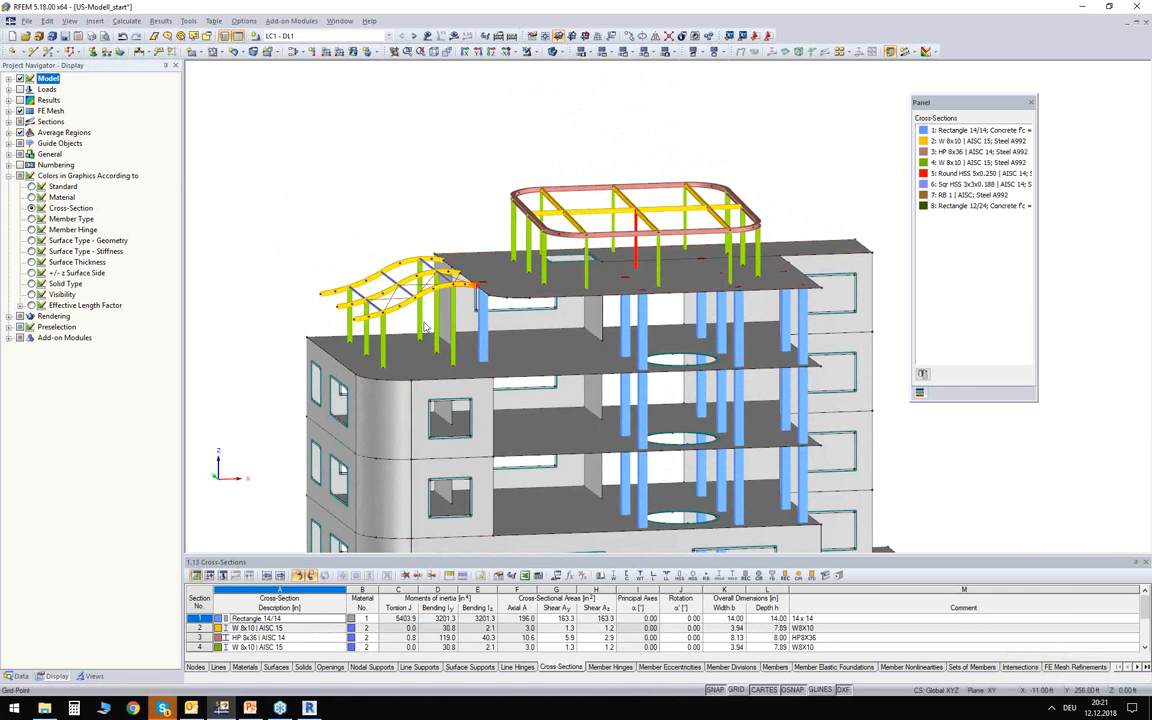
pyautogui.scroll(1, 413, 330)
pyautogui.keyDown('ctrl'); pyautogui.moveTo(413, 330); pyautogui.dragTo(401, 184, button='middle'); pyautogui.keyUp('ctrl')
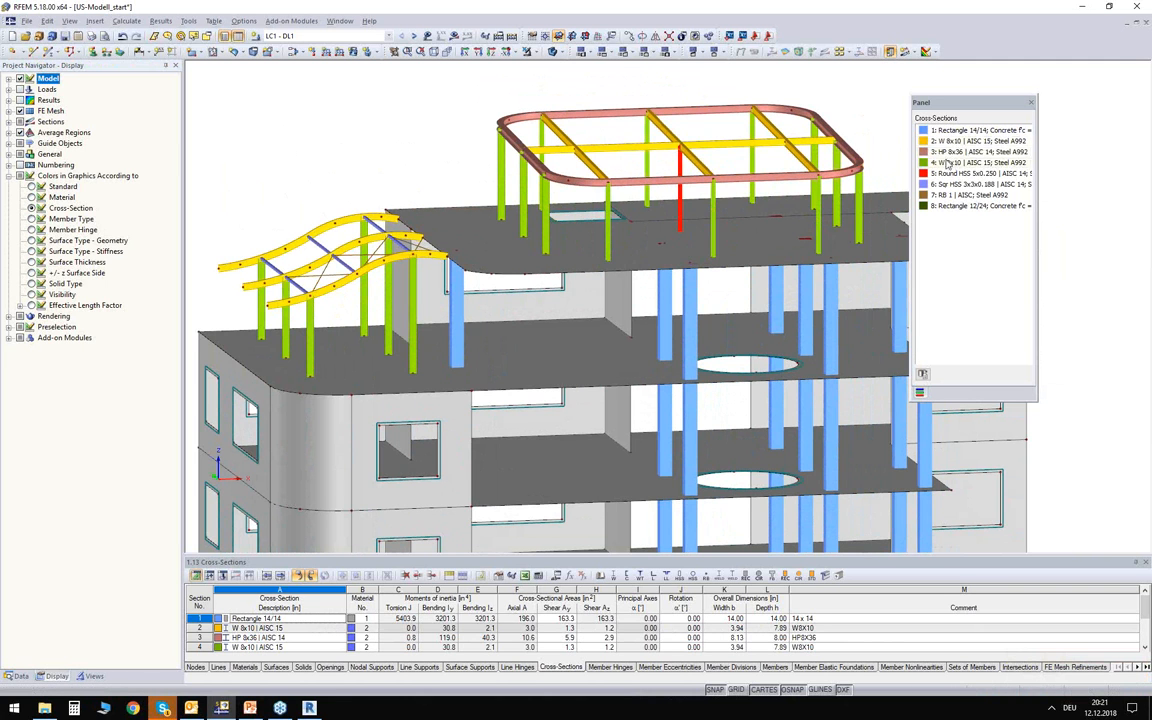
pyautogui.moveTo(955, 108); pyautogui.dragTo(1019, 102)
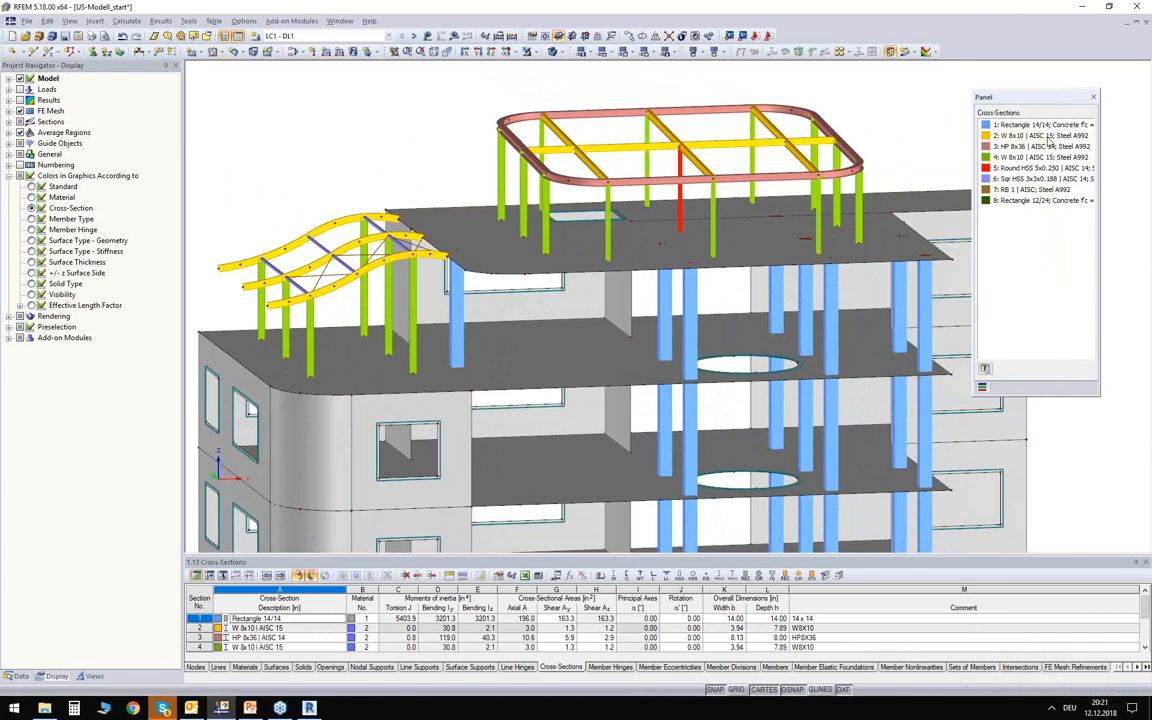
pyautogui.moveTo(393, 175); pyautogui.dragTo(401, 151, button='middle')
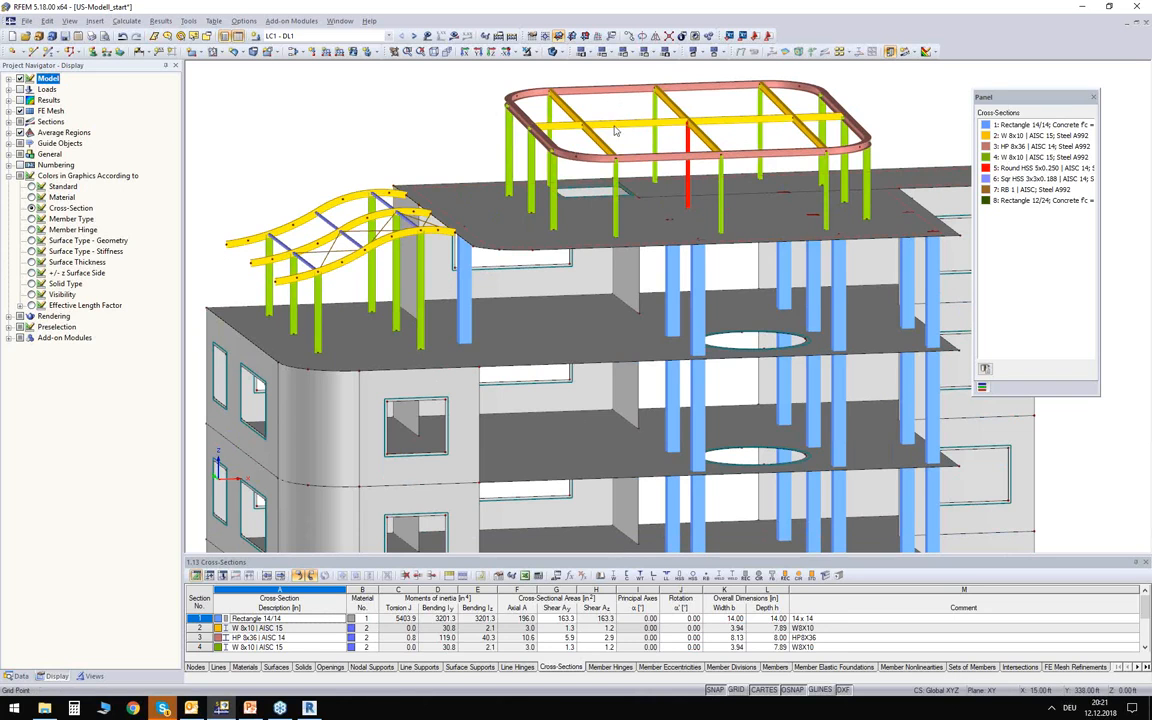
pyautogui.scroll(-3, 504, 165)
pyautogui.moveTo(386, 163); pyautogui.dragTo(378, 102, button='middle')
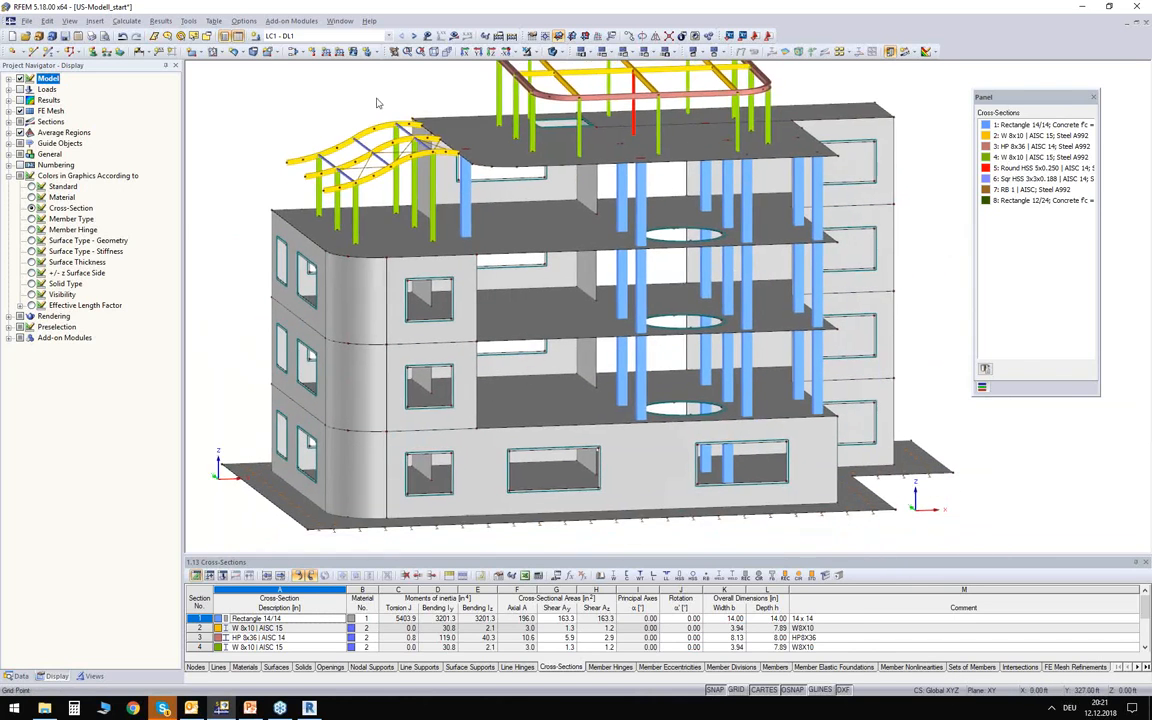
# Colour the model graphics according to member type and examine the bracing of the curved canopy frame up close.
pyautogui.click(31, 218)
pyautogui.keyDown('ctrl'); pyautogui.moveTo(262, 112); pyautogui.dragTo(366, 208, button='middle'); pyautogui.keyUp('ctrl')
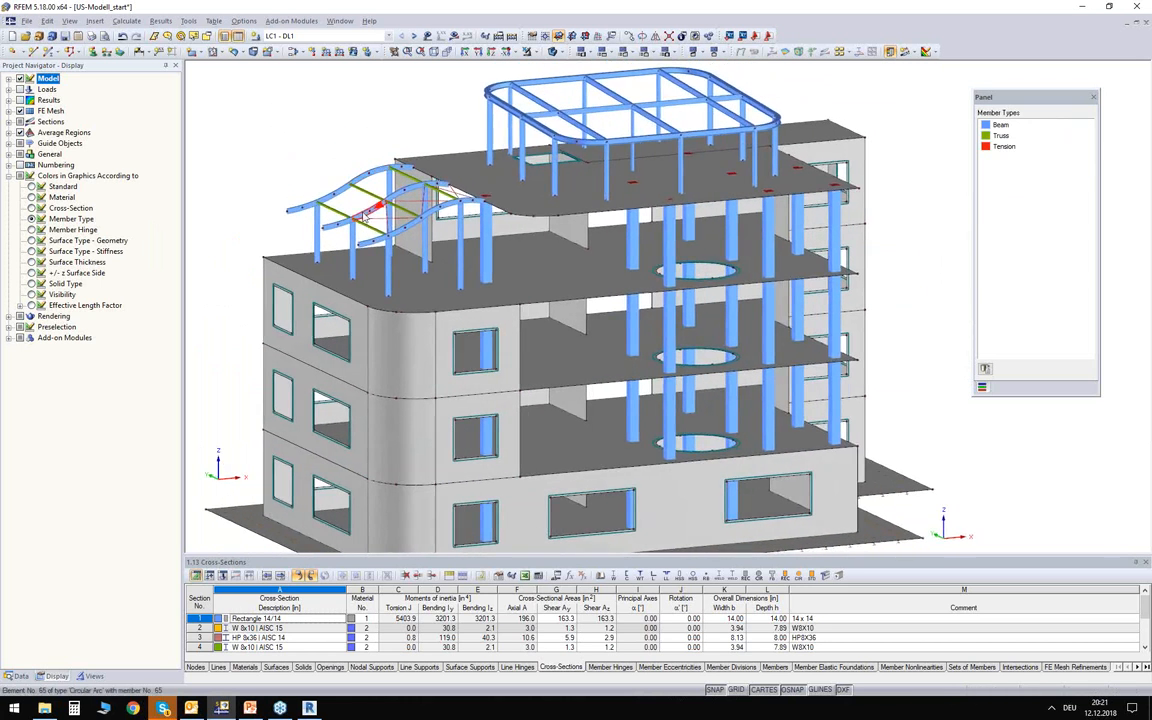
pyautogui.scroll(2, 368, 210)
pyautogui.scroll(8, 366, 212)
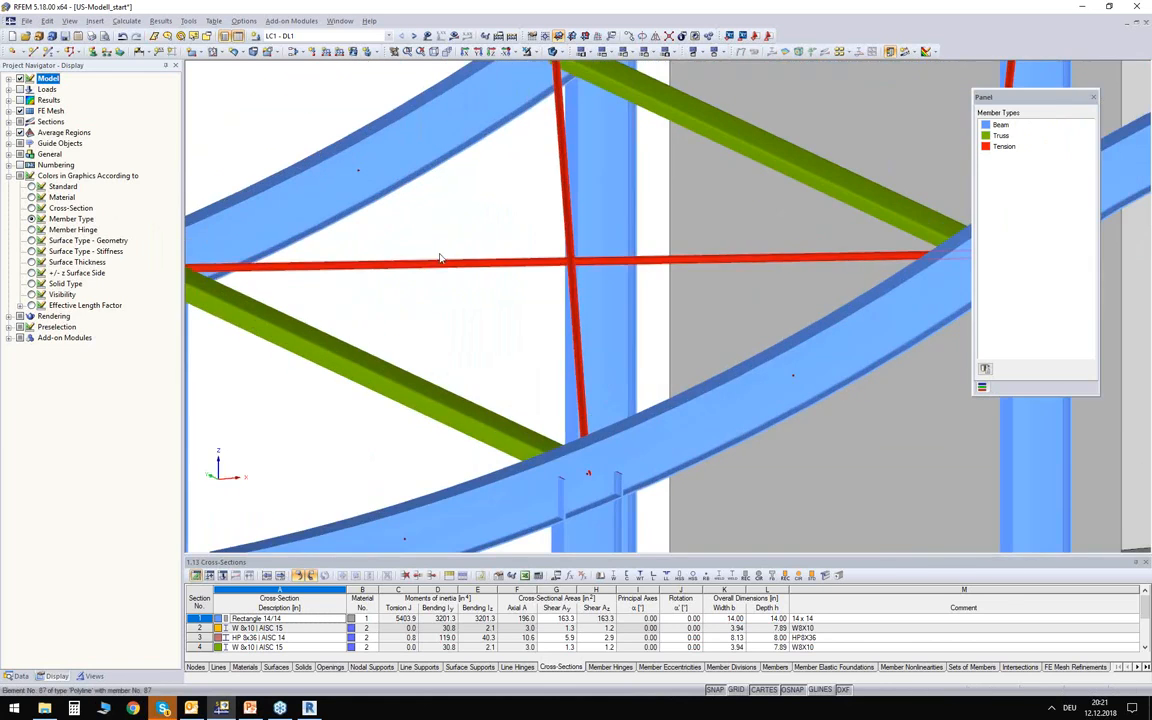
pyautogui.moveTo(456, 218); pyautogui.dragTo(482, 213, button='middle')
pyautogui.moveTo(1018, 98); pyautogui.dragTo(574, 159)
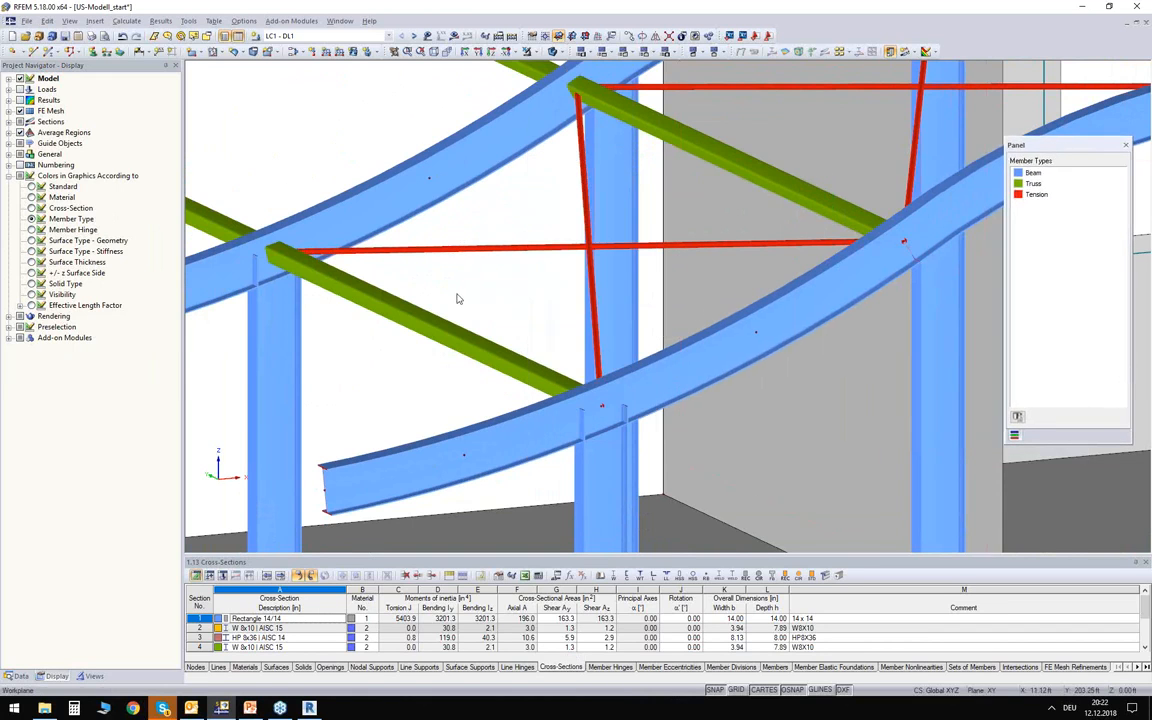
# Check the cross-section table entries of a truss member and a tension rod in the curved canopy frame.
pyautogui.click(408, 317)
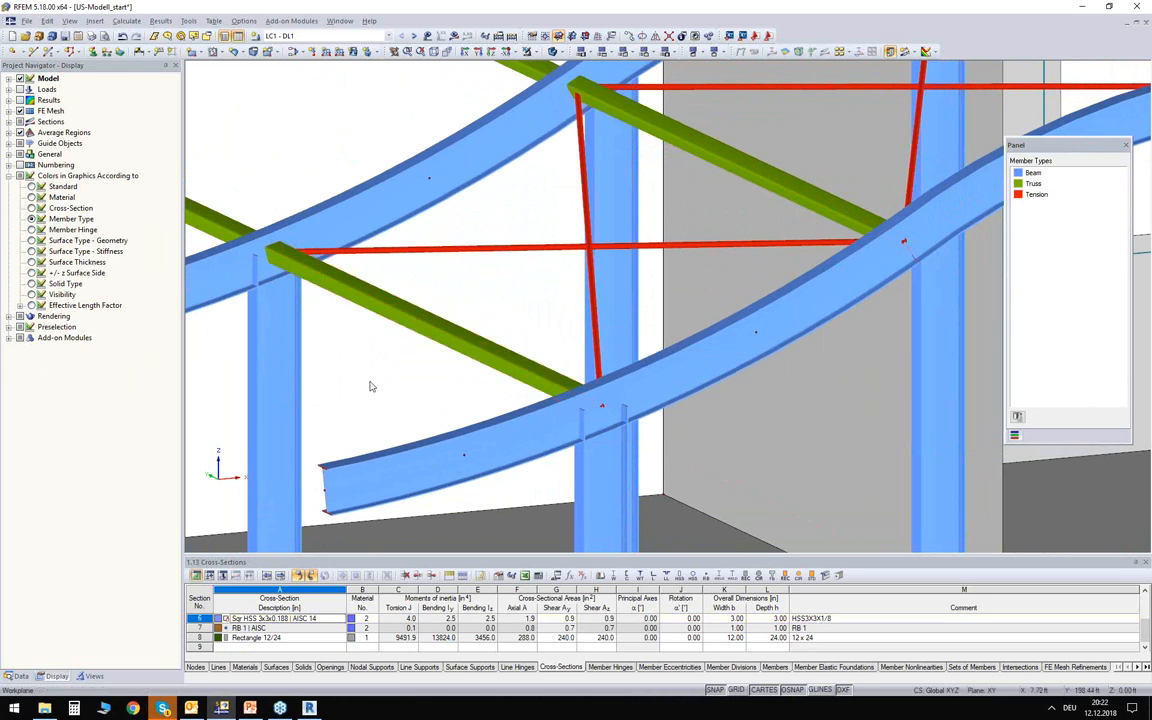
pyautogui.click(425, 250)
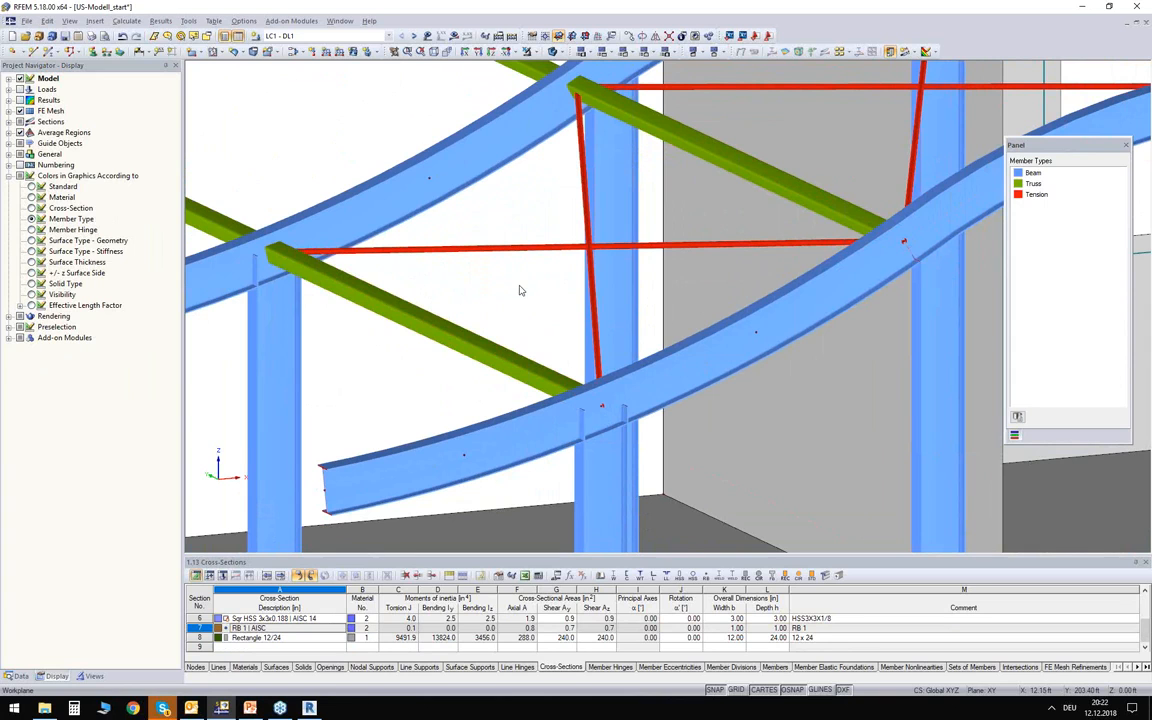
pyautogui.click(381, 302)
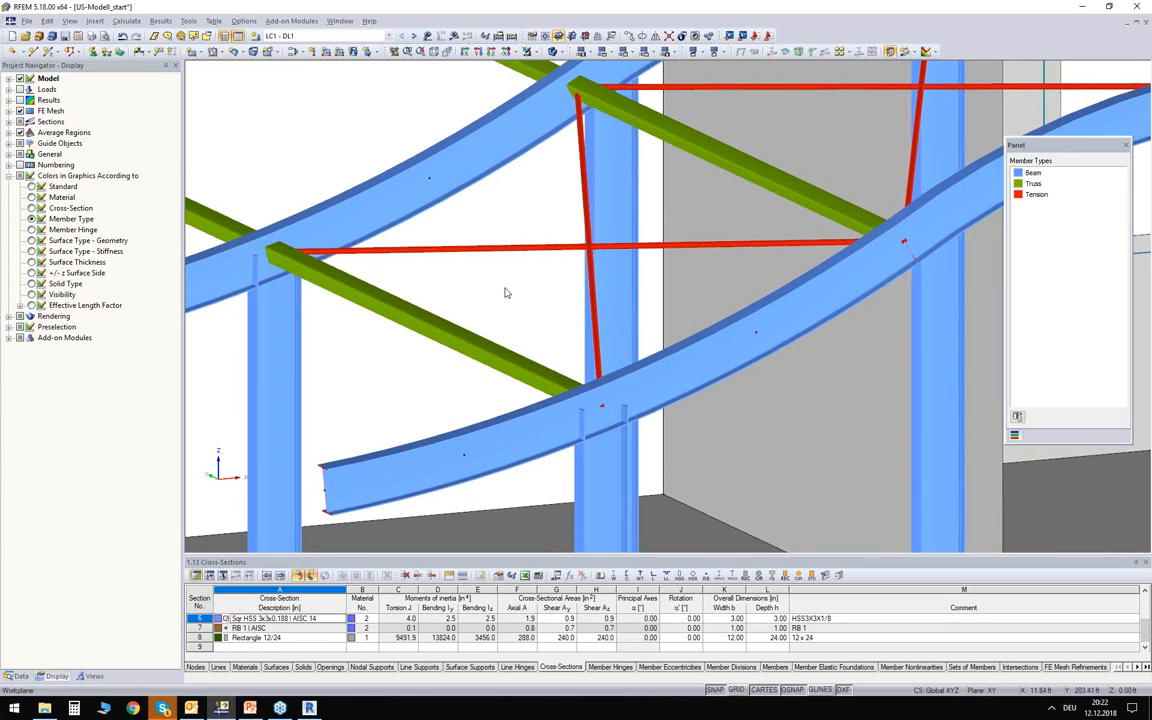
pyautogui.moveTo(507, 291); pyautogui.dragTo(489, 303, button='middle')
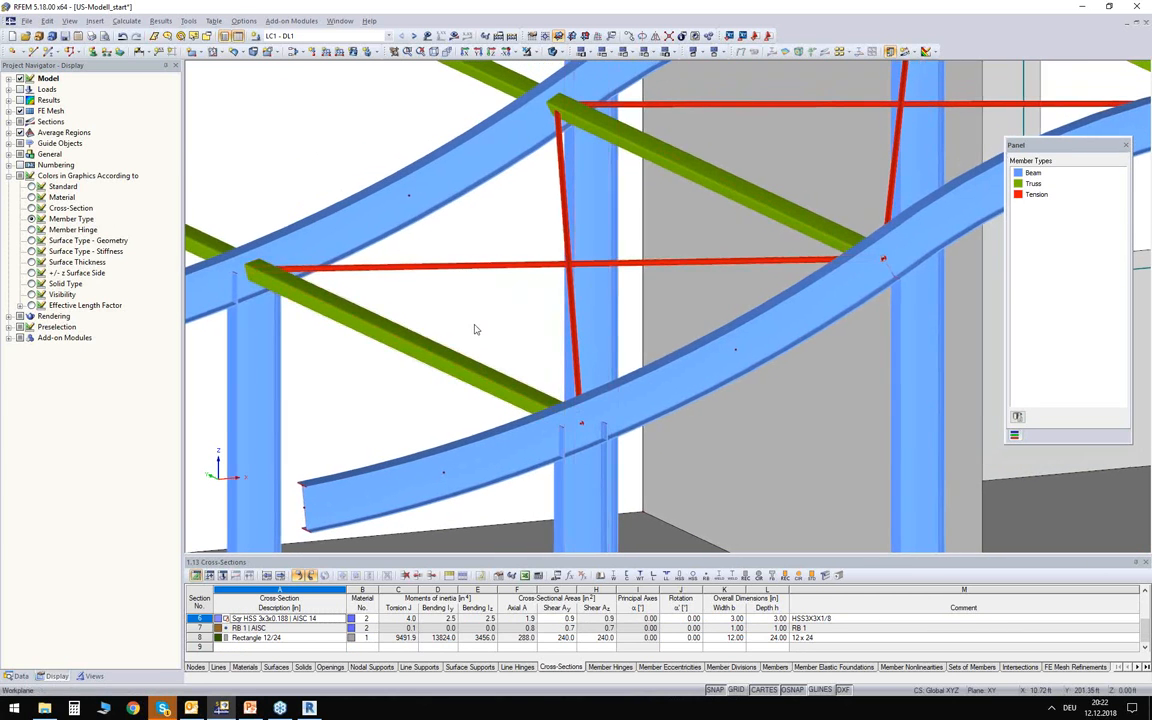
# Colour the model graphics according to surface thickness and examine the walls and floor slabs.
pyautogui.scroll(-8, 475, 327)
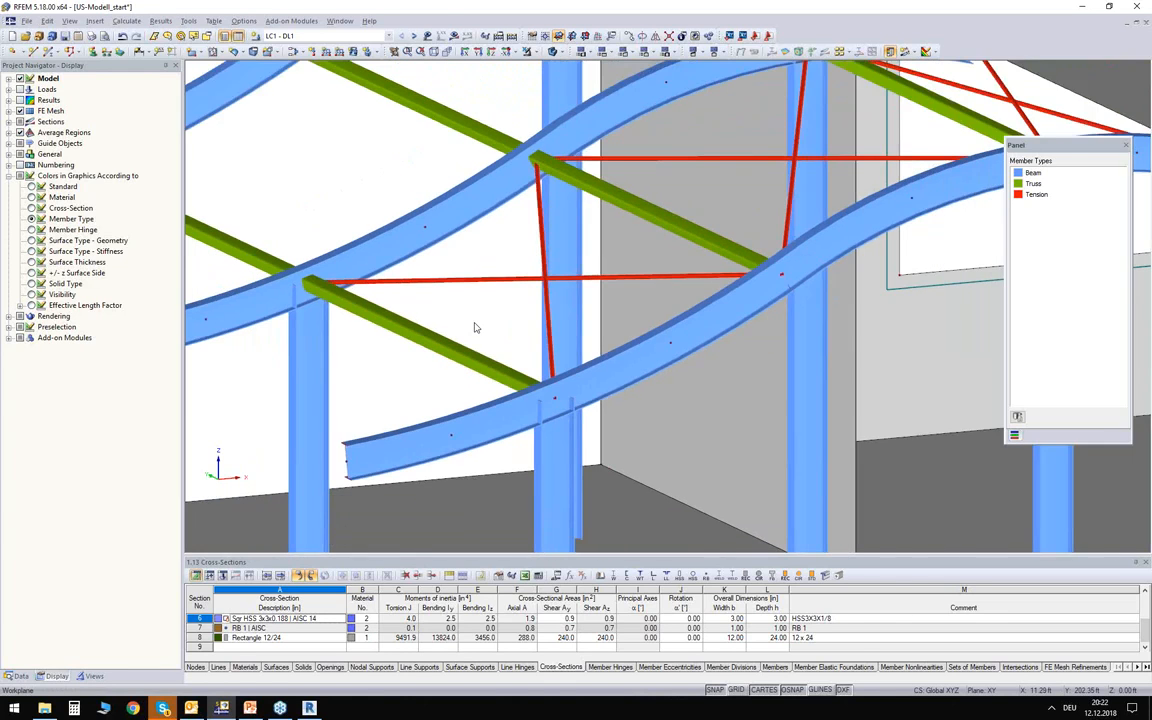
pyautogui.scroll(-4, 475, 327)
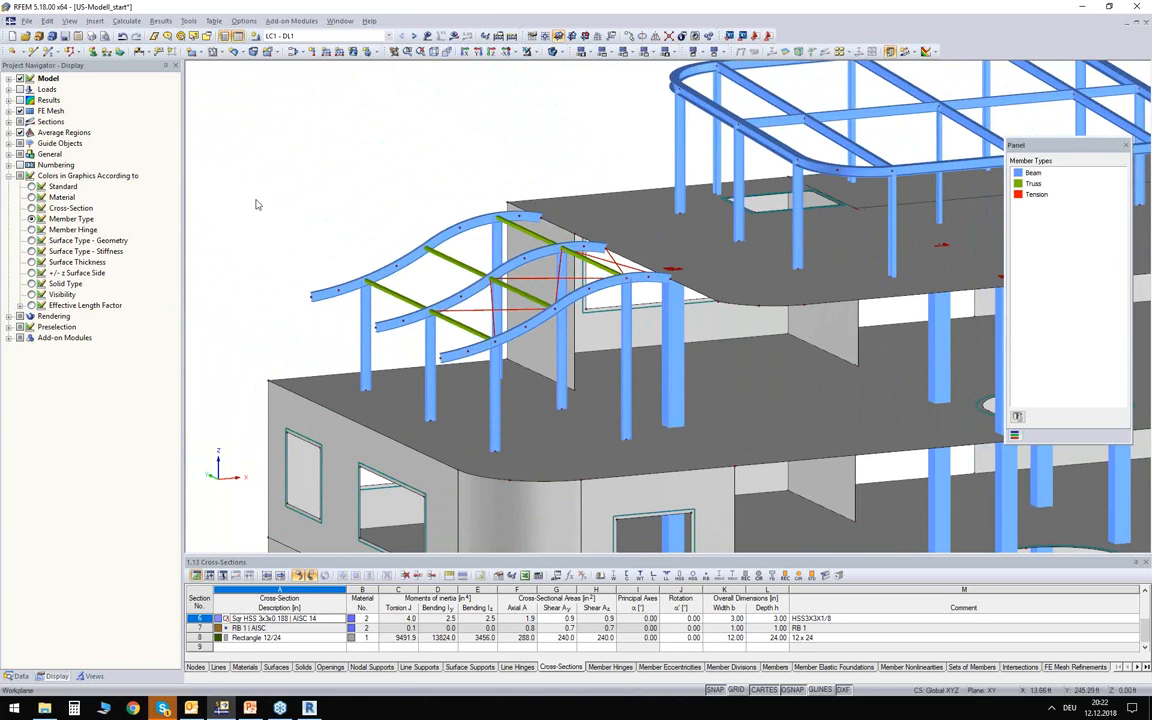
pyautogui.scroll(-3, 251, 200)
pyautogui.click(31, 262)
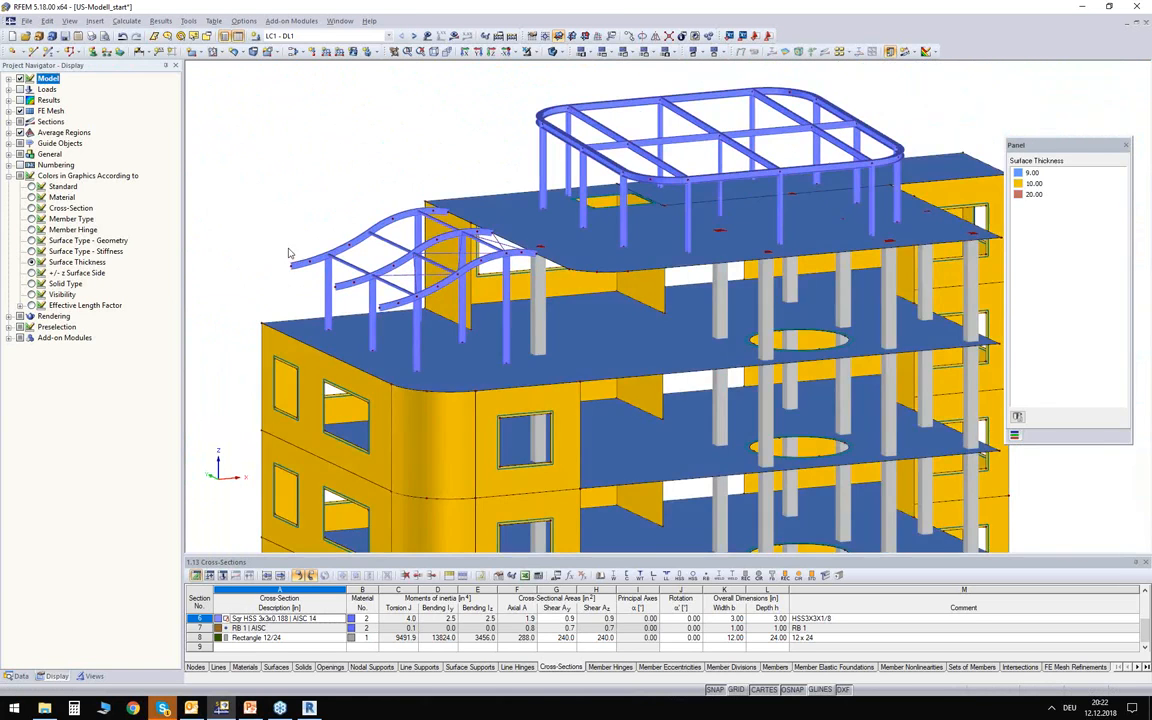
pyautogui.scroll(2, 337, 197)
pyautogui.moveTo(337, 197); pyautogui.dragTo(314, 186, button='middle')
pyautogui.moveTo(299, 140); pyautogui.dragTo(367, 241, button='middle')
pyautogui.scroll(2, 359, 240)
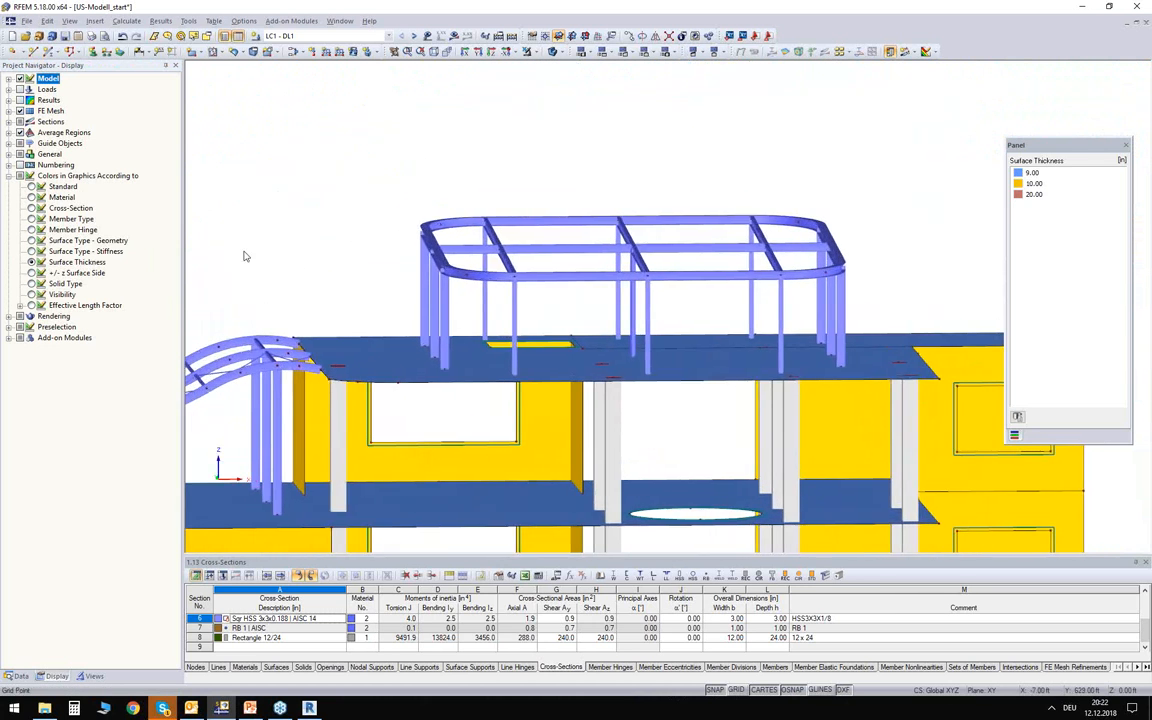
# Colour the model graphics according to member hinge and examine the rounded steel frame on the top roof.
pyautogui.click(31, 230)
pyautogui.moveTo(332, 273); pyautogui.dragTo(385, 240, button='middle')
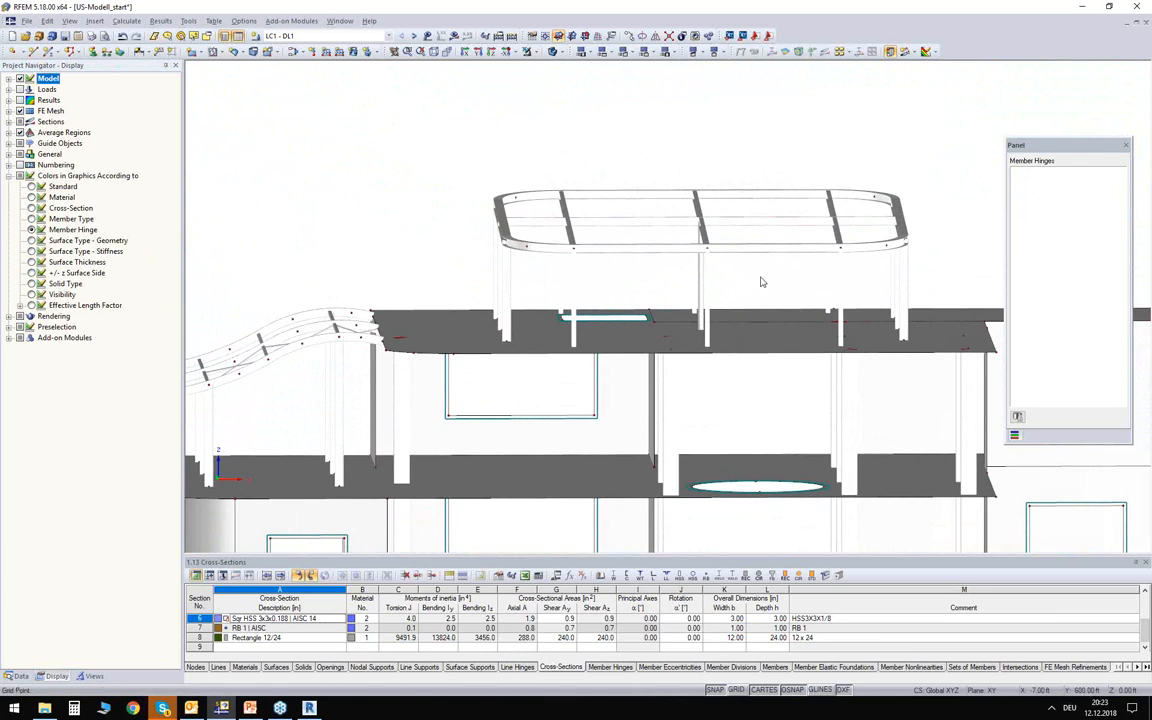
pyautogui.scroll(4, 760, 282)
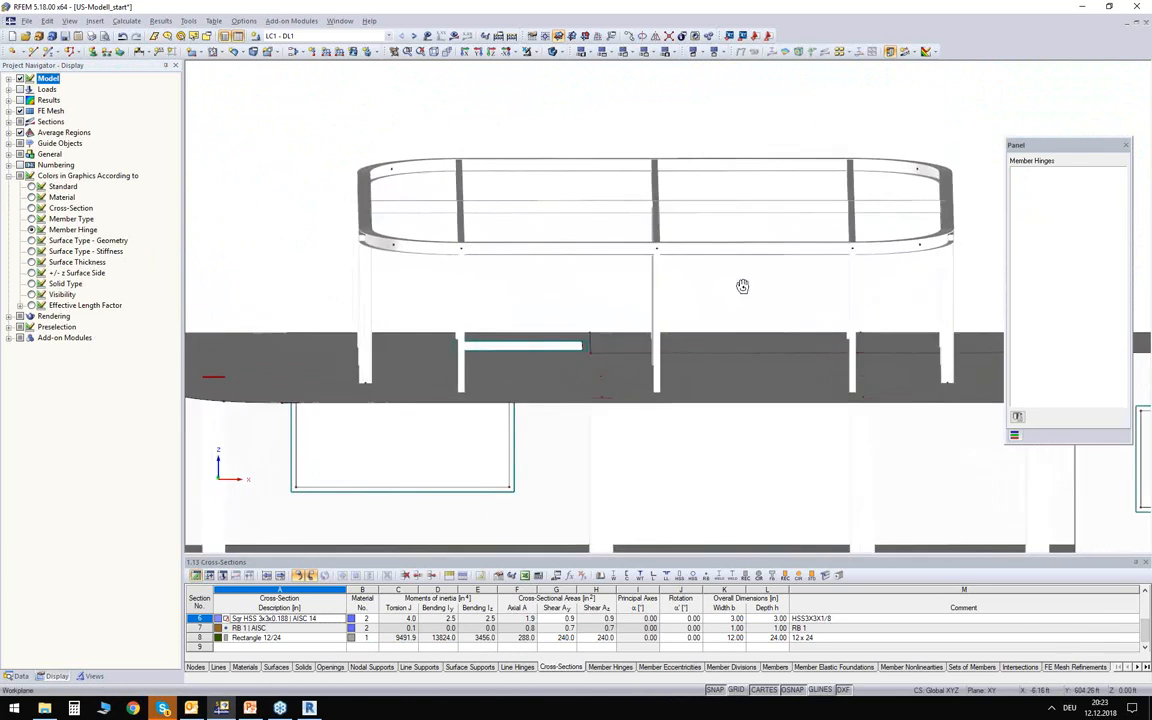
pyautogui.keyDown('ctrl'); pyautogui.moveTo(742, 286); pyautogui.dragTo(634, 276, button='middle'); pyautogui.keyUp('ctrl')
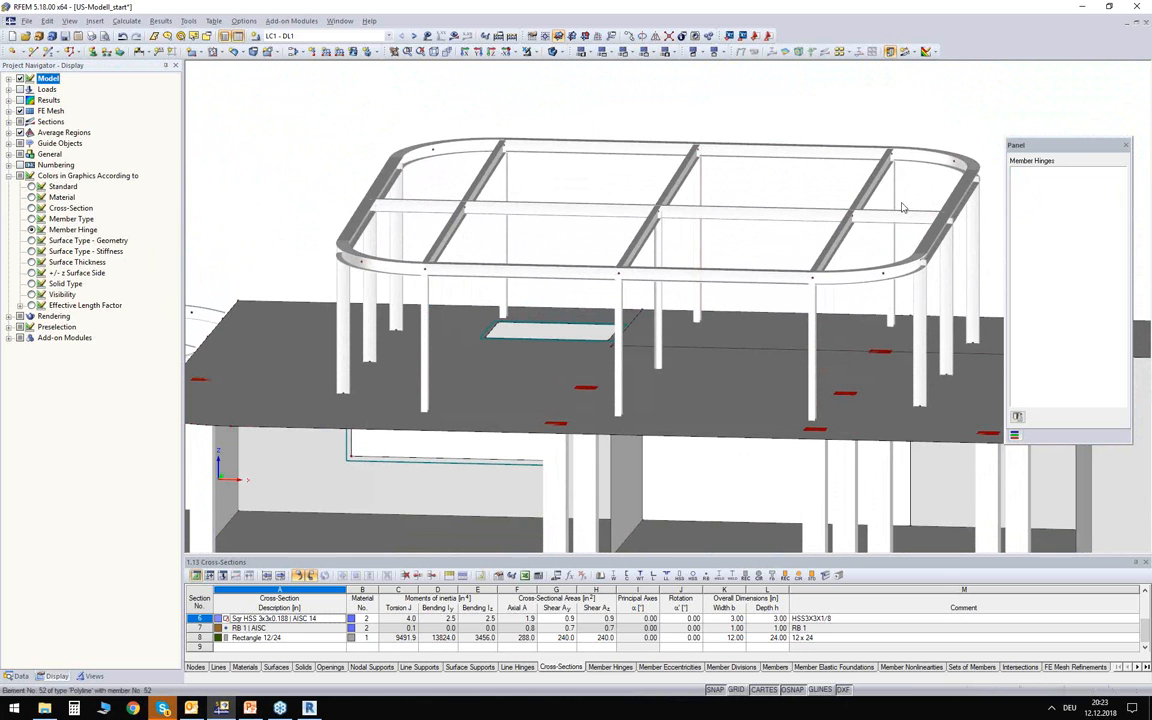
# Create a new member hinge in the local member axes x,y,z with the rotations about y and z released.
pyautogui.keyDown('ctrl'); pyautogui.moveTo(762, 313); pyautogui.dragTo(745, 312, button='middle'); pyautogui.keyUp('ctrl')
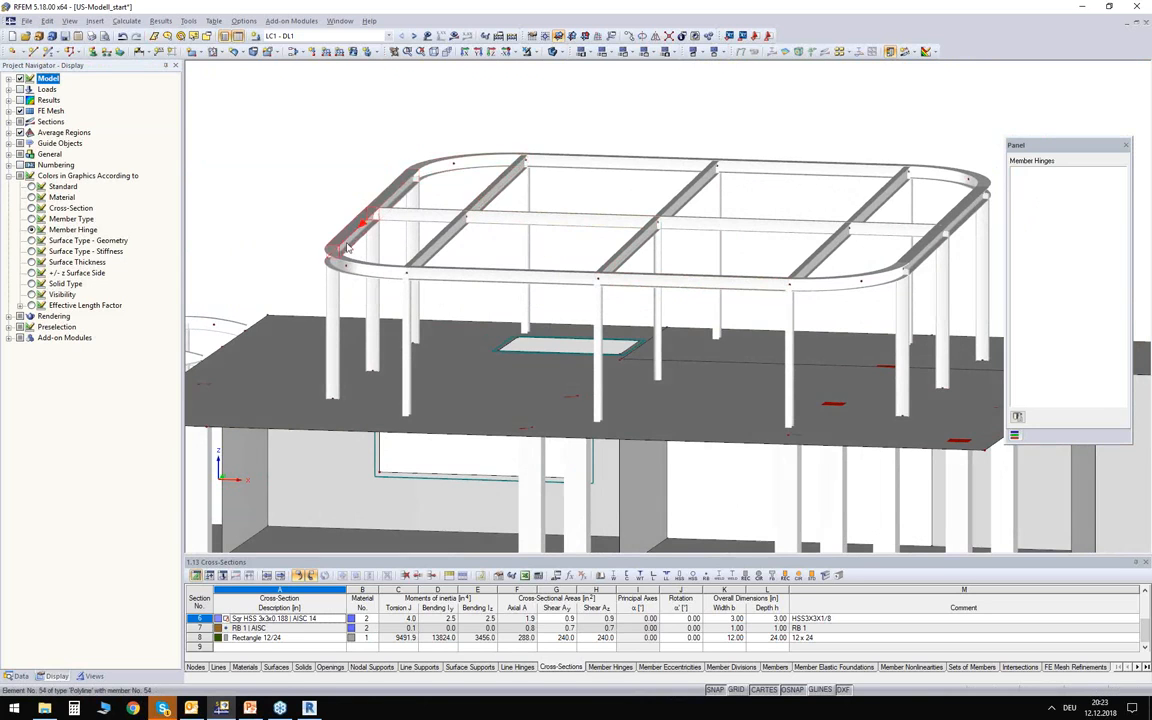
pyautogui.click(481, 244)
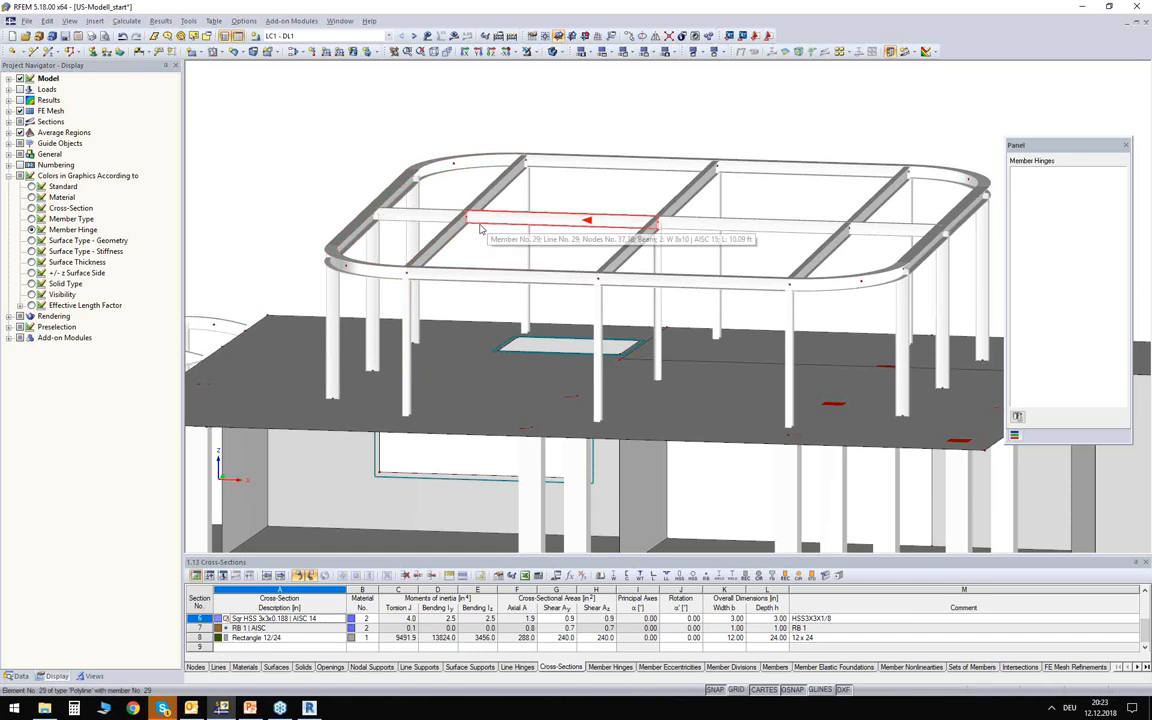
pyautogui.click(17, 676)
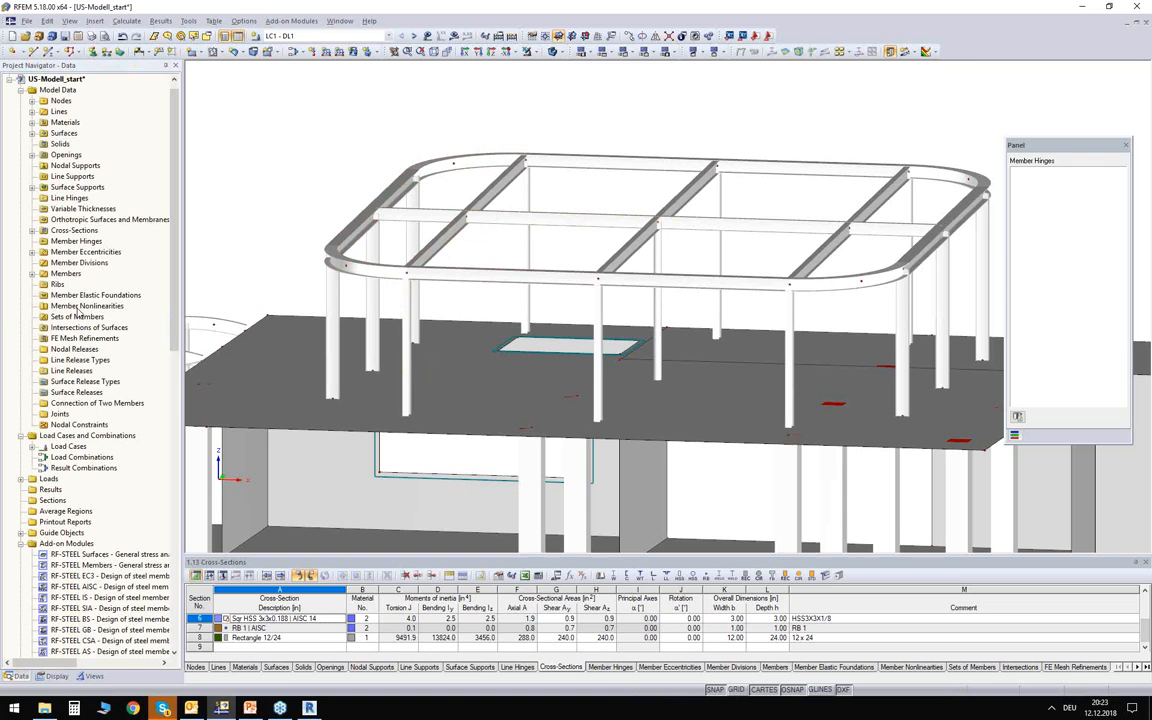
pyautogui.rightClick(56, 244)
pyautogui.click(90, 270)
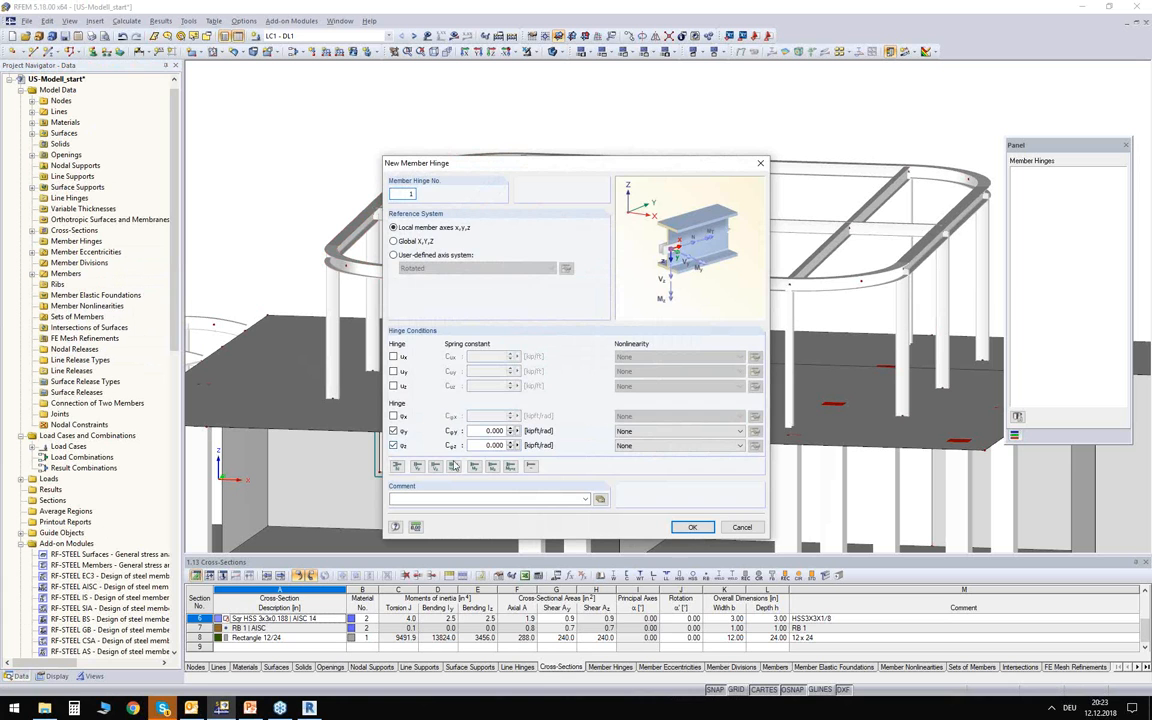
pyautogui.click(692, 527)
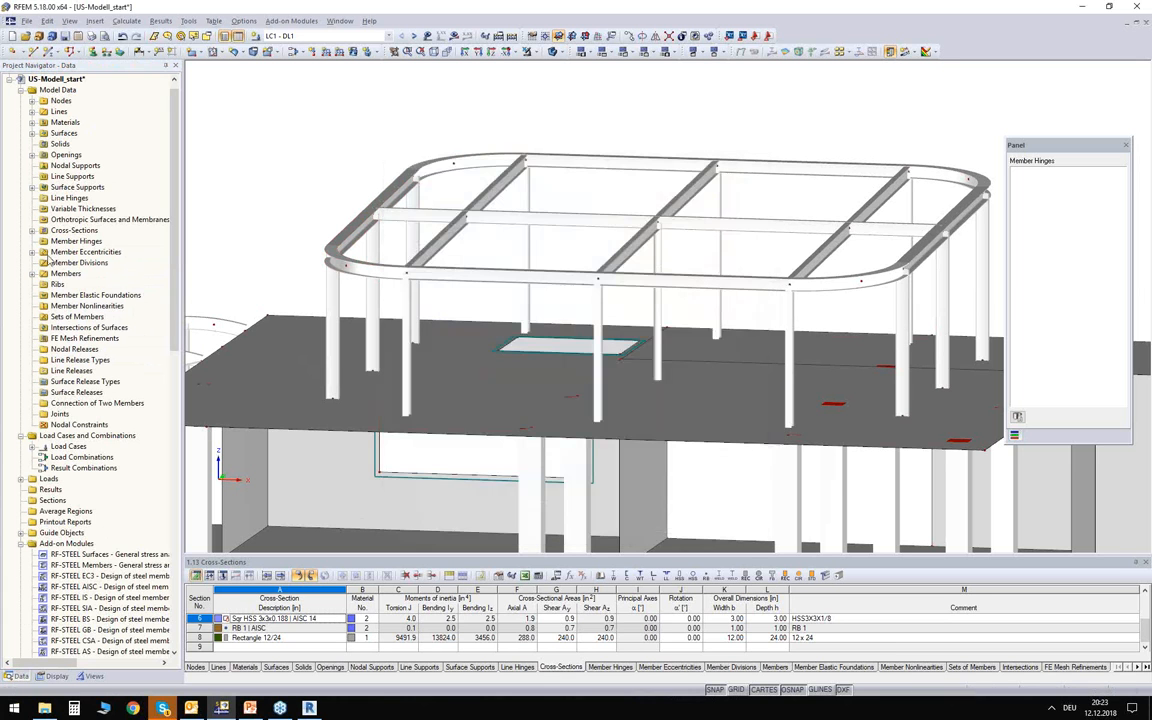
# Select both ends of the transverse beams and the outer ends of the middle longitudinal beam in the rounded roof frame for graphical hinge assignment.
pyautogui.click(32, 241)
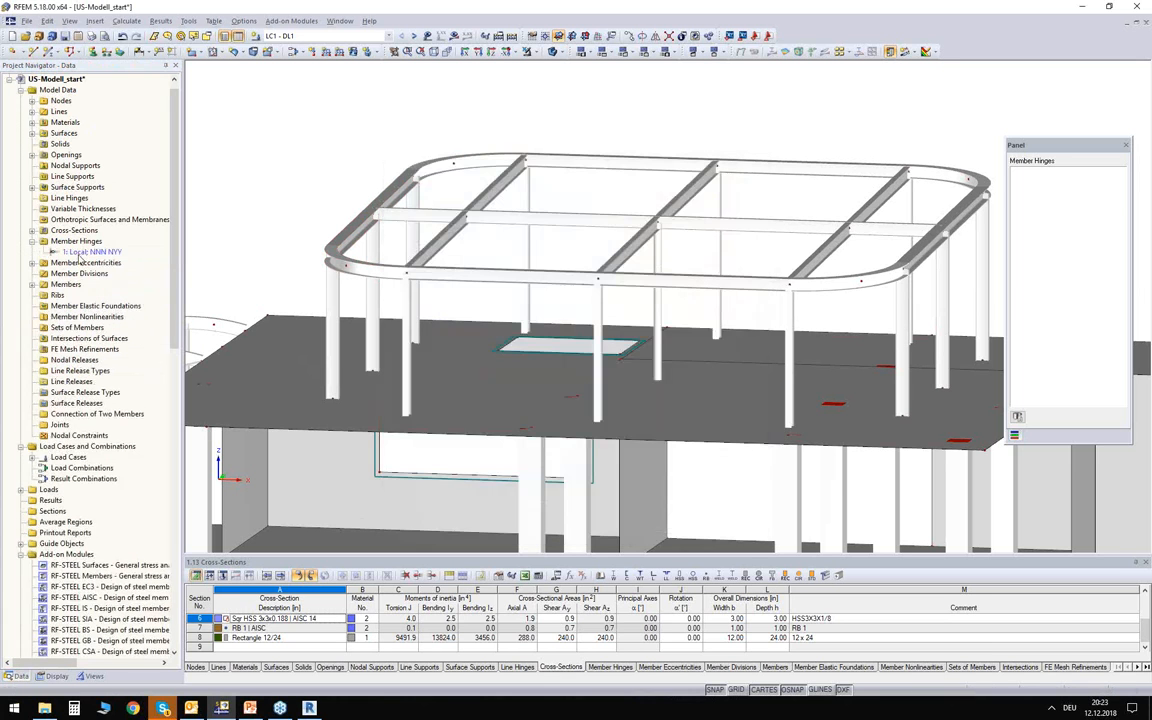
pyautogui.rightClick(84, 251)
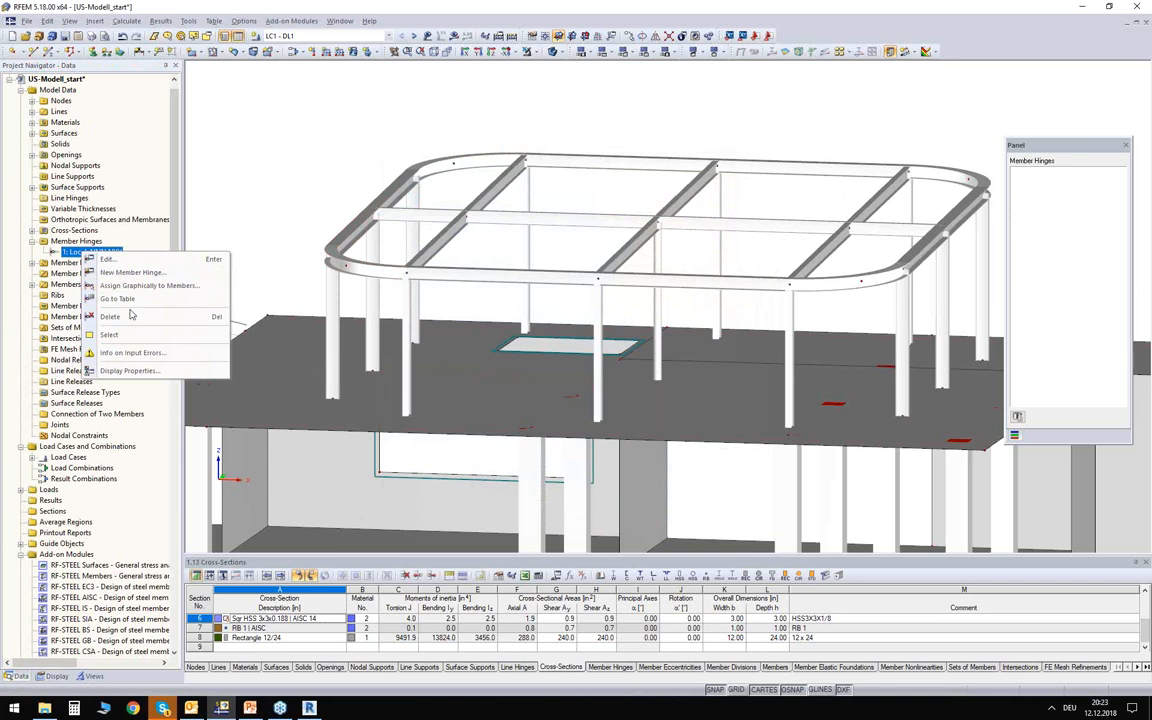
pyautogui.click(157, 287)
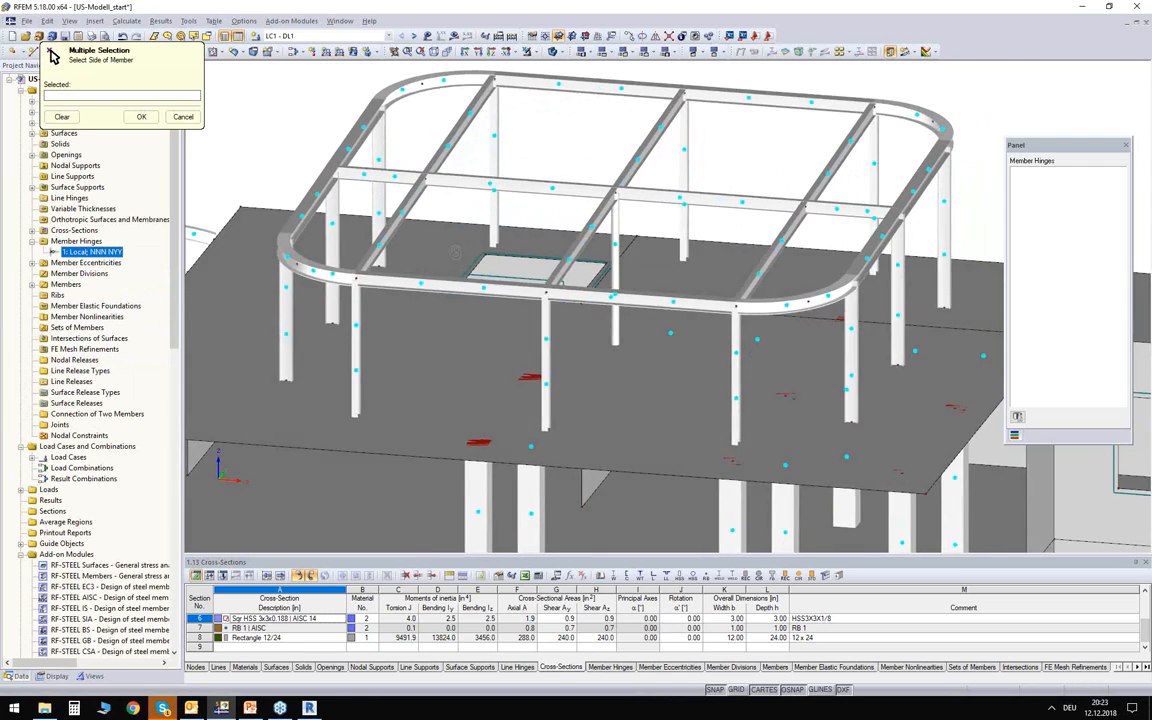
pyautogui.click(352, 167)
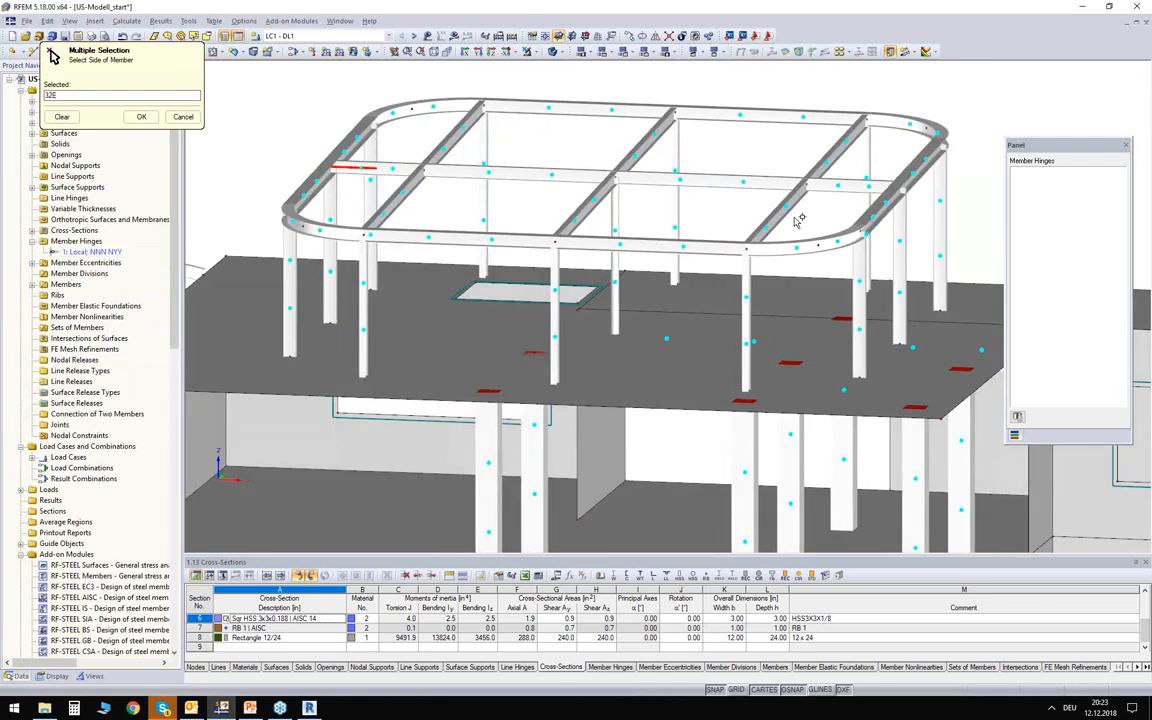
pyautogui.click(805, 180)
pyautogui.click(643, 148)
pyautogui.click(447, 140)
pyautogui.click(456, 139)
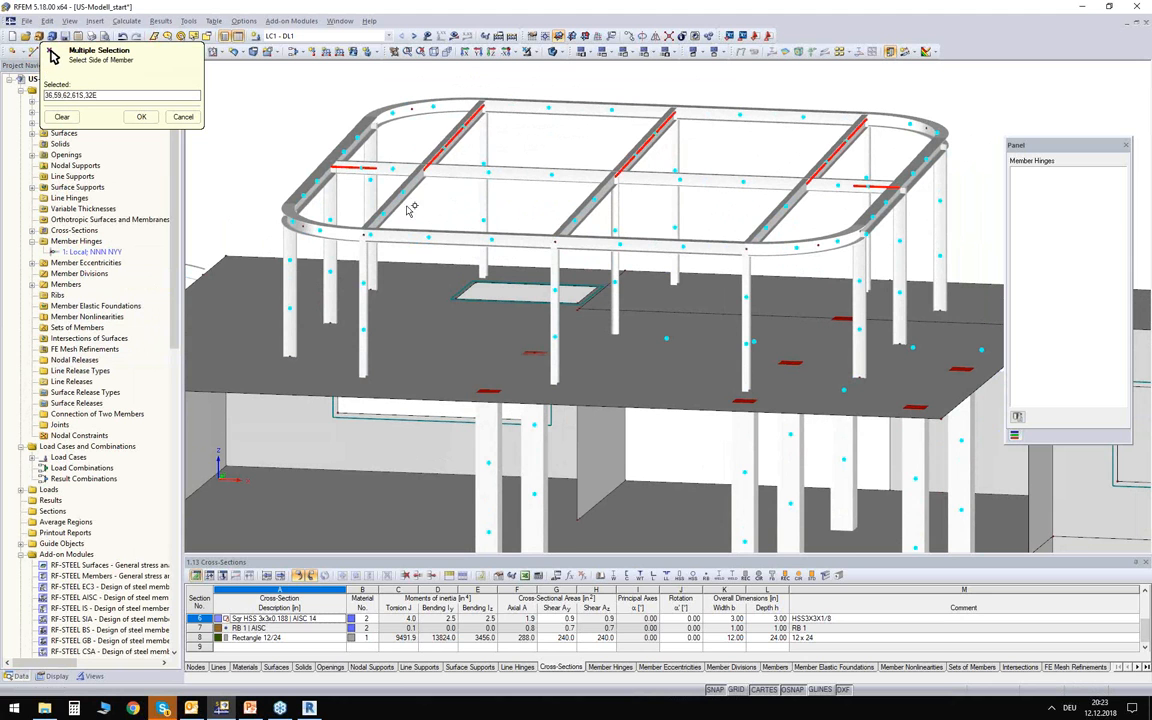
pyautogui.click(400, 198)
pyautogui.click(527, 185)
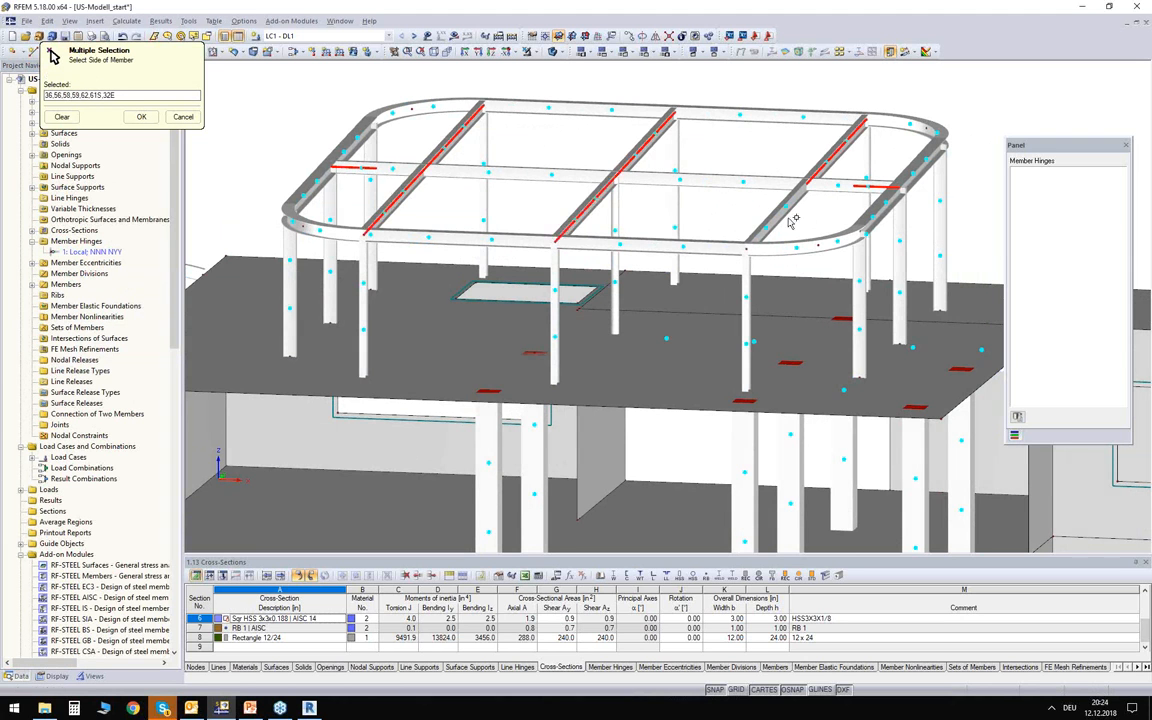
pyautogui.click(767, 253)
# Add the base ends of all columns of the rounded roof frame to the selection and apply the member hinge.
pyautogui.keyDown('ctrl'); pyautogui.moveTo(719, 269); pyautogui.dragTo(780, 215, button='middle'); pyautogui.keyUp('ctrl')
pyautogui.moveTo(835, 304); pyautogui.dragTo(262, 292)
pyautogui.keyDown('ctrl'); pyautogui.moveTo(622, 201); pyautogui.dragTo(538, 250, button='middle'); pyautogui.keyUp('ctrl')
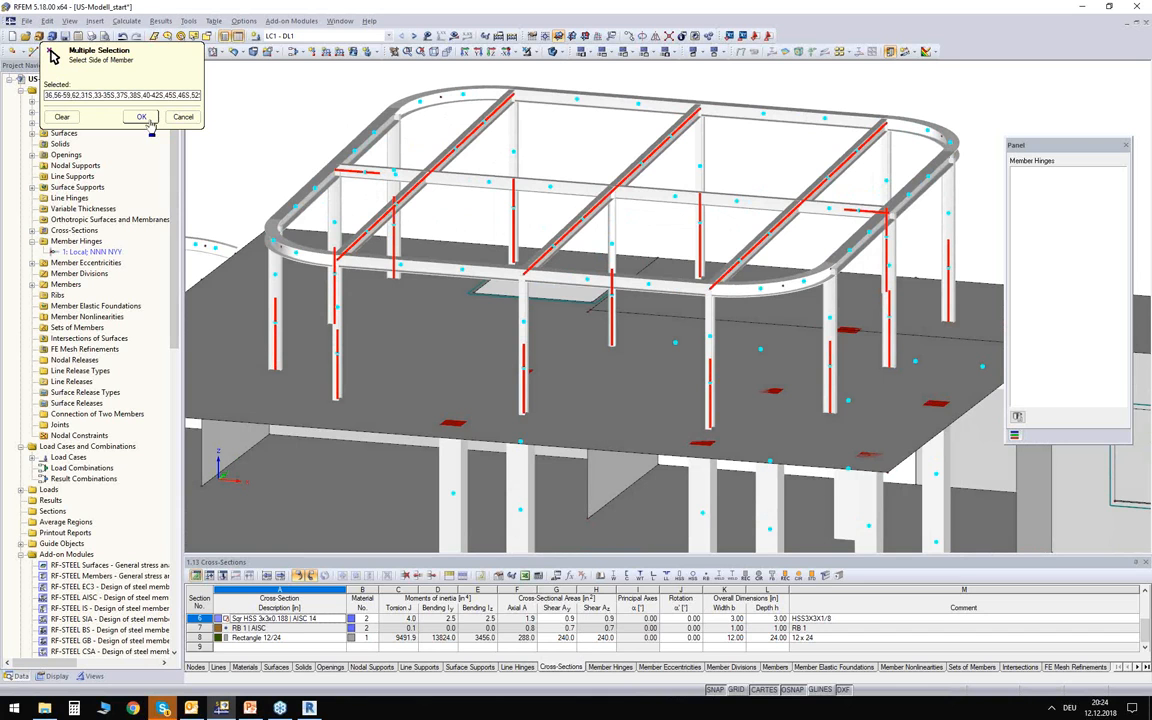
pyautogui.keyDown('ctrl'); pyautogui.moveTo(431, 186); pyautogui.dragTo(442, 214, button='middle'); pyautogui.keyUp('ctrl')
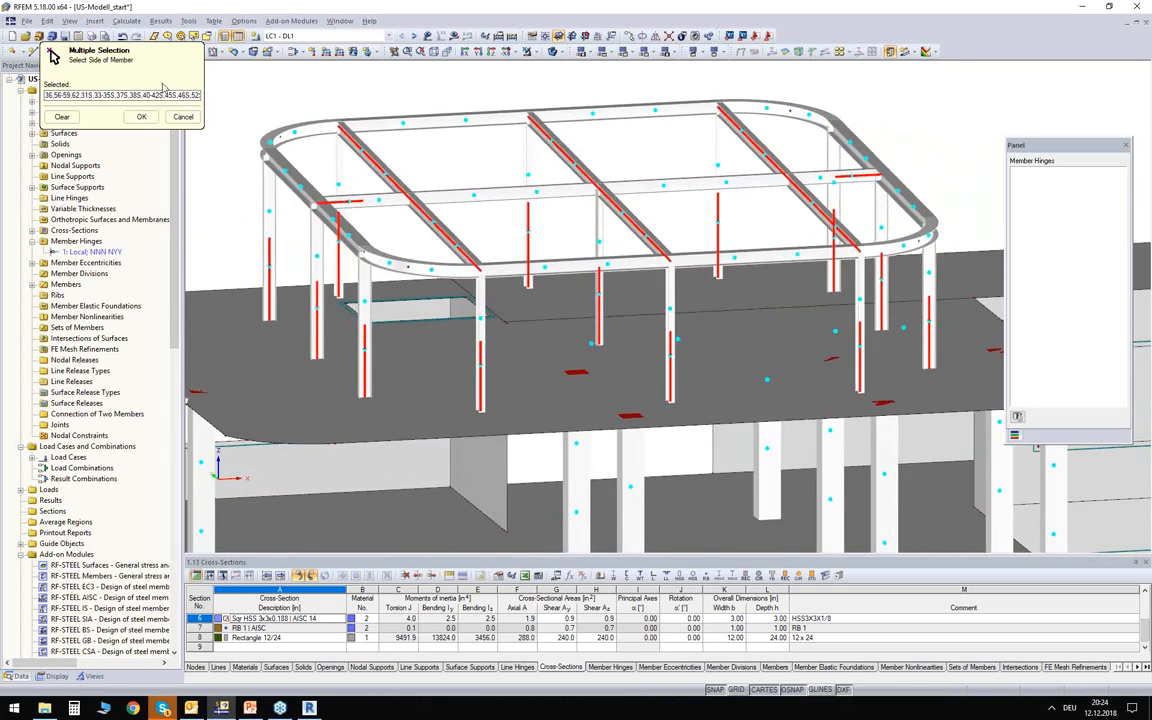
pyautogui.click(141, 116)
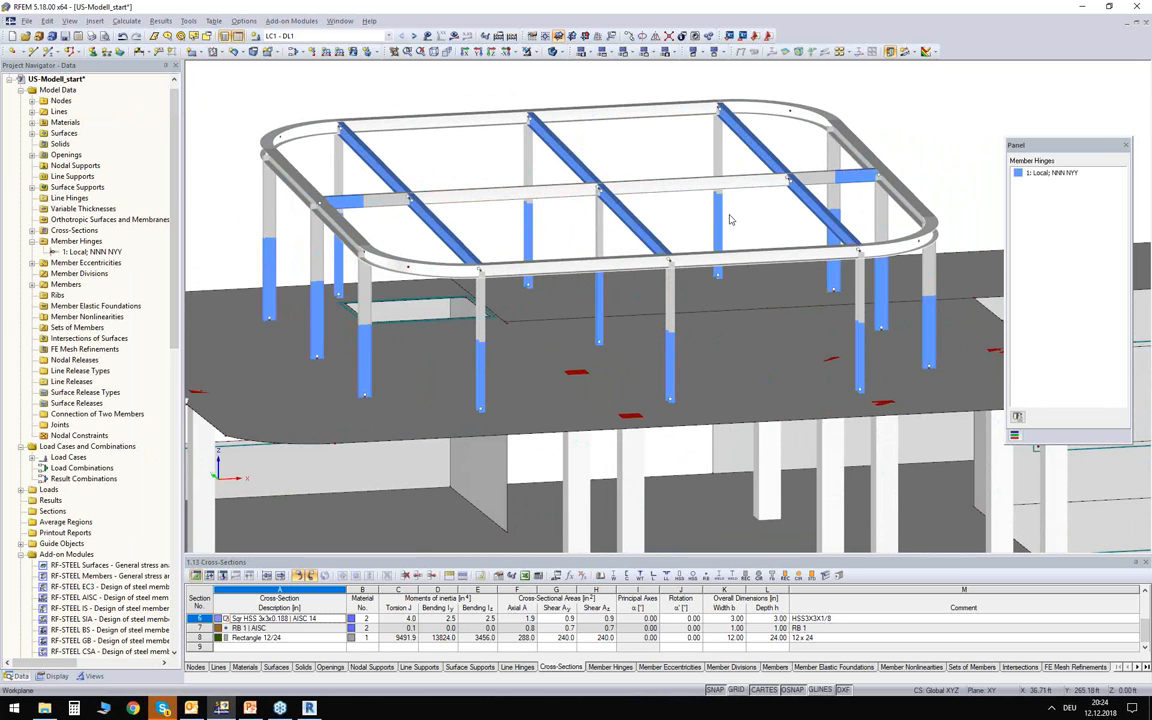
# Examine the hinges assigned on the rounded roof frame, and return the model graphics to standard colours.
pyautogui.keyDown('ctrl'); pyautogui.moveTo(688, 226); pyautogui.dragTo(692, 240, button='middle'); pyautogui.keyUp('ctrl')
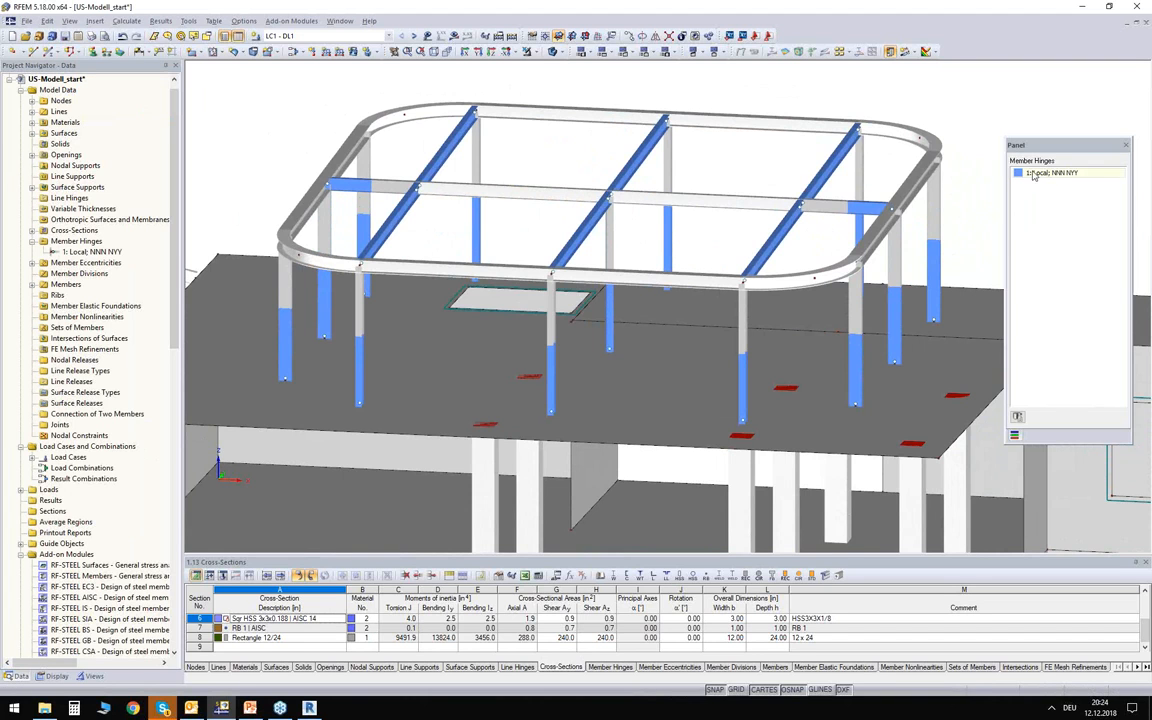
pyautogui.keyDown('ctrl'); pyautogui.moveTo(775, 288); pyautogui.dragTo(781, 293, button='middle'); pyautogui.keyUp('ctrl')
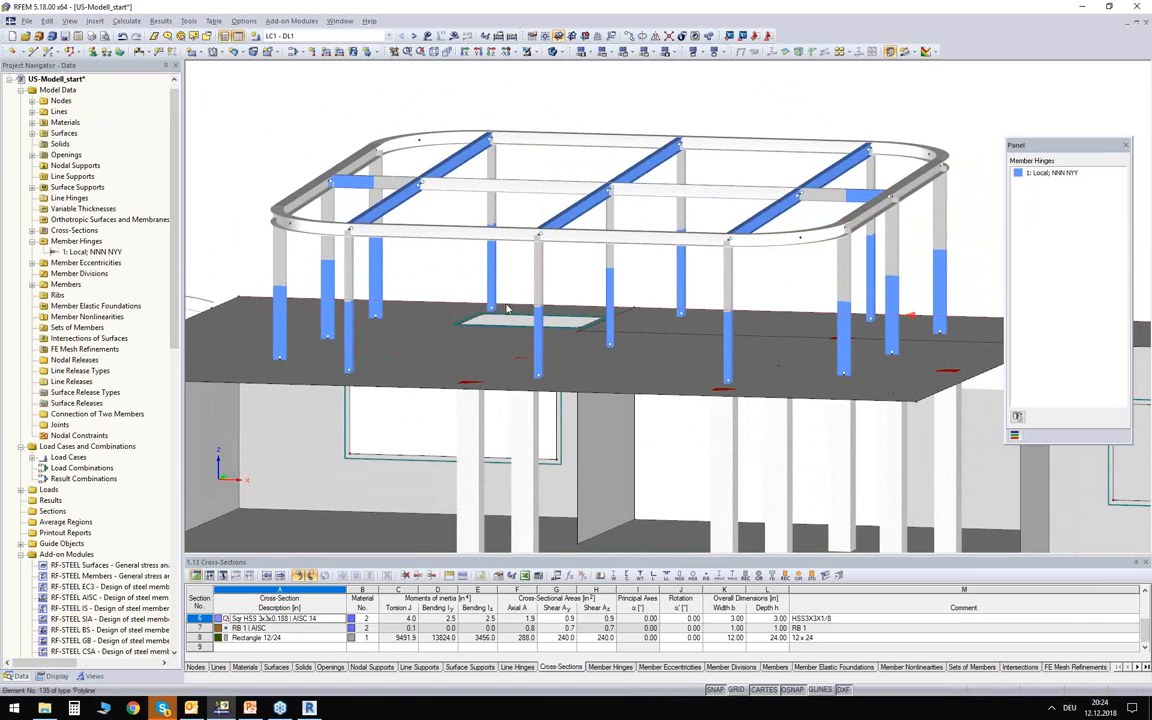
pyautogui.keyDown('ctrl'); pyautogui.moveTo(437, 254); pyautogui.dragTo(438, 253, button='middle'); pyautogui.keyUp('ctrl')
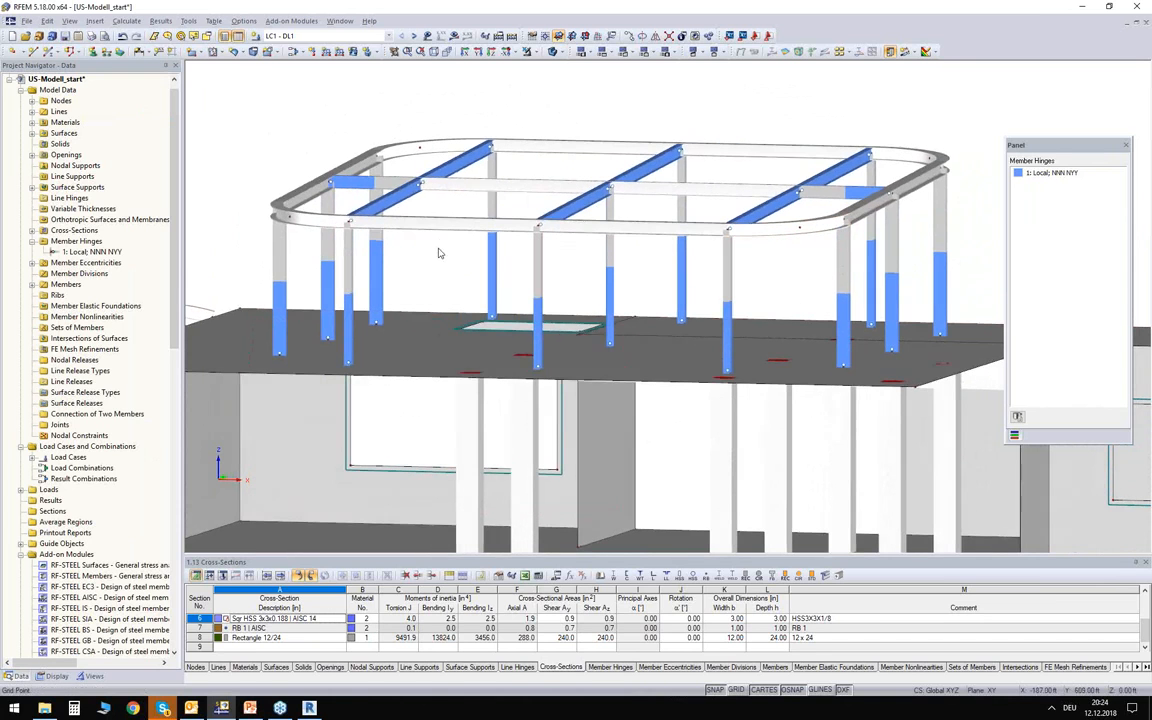
pyautogui.scroll(-2, 455, 262)
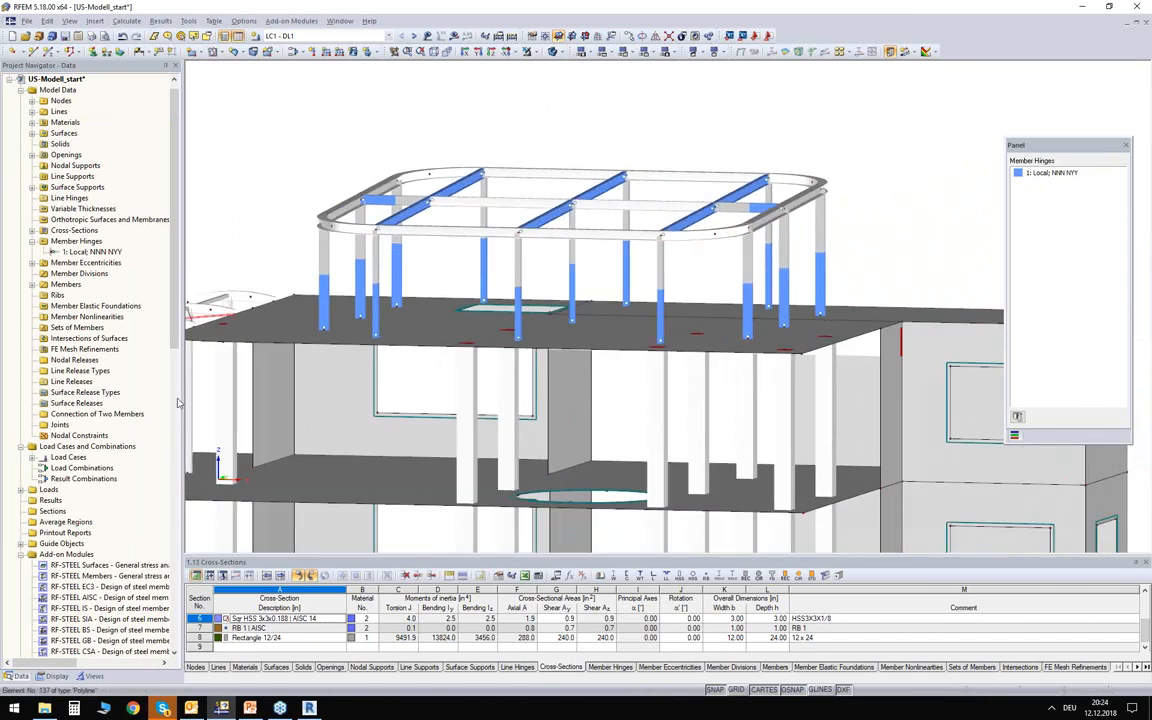
pyautogui.click(53, 676)
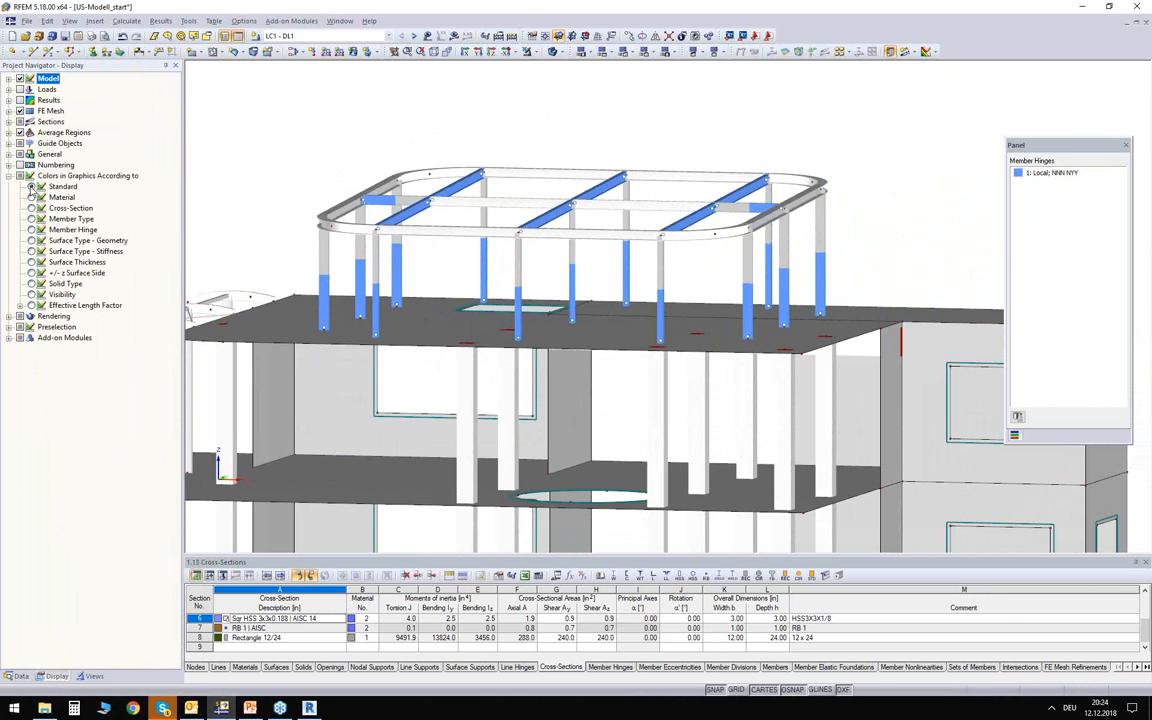
pyautogui.click(31, 186)
pyautogui.keyDown('ctrl'); pyautogui.moveTo(252, 194); pyautogui.dragTo(330, 248, button='middle'); pyautogui.keyUp('ctrl')
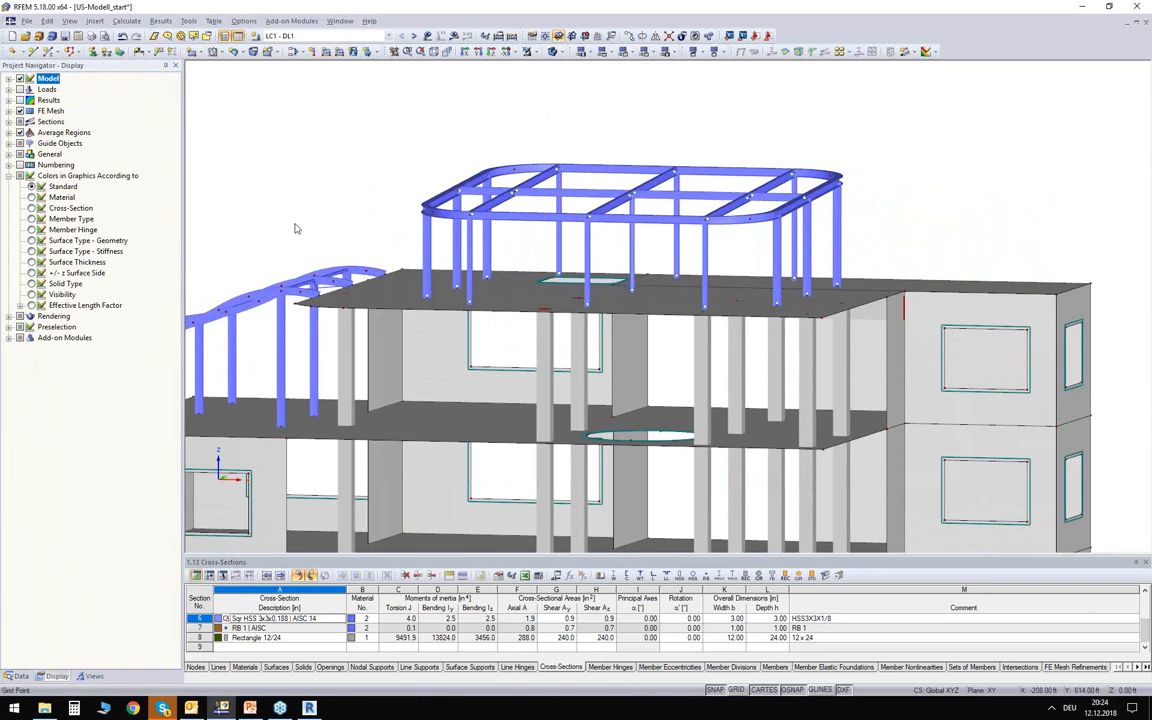
pyautogui.keyDown('ctrl'); pyautogui.moveTo(336, 210); pyautogui.dragTo(364, 138, button='middle'); pyautogui.keyUp('ctrl')
pyautogui.moveTo(222, 76); pyautogui.dragTo(295, 132)
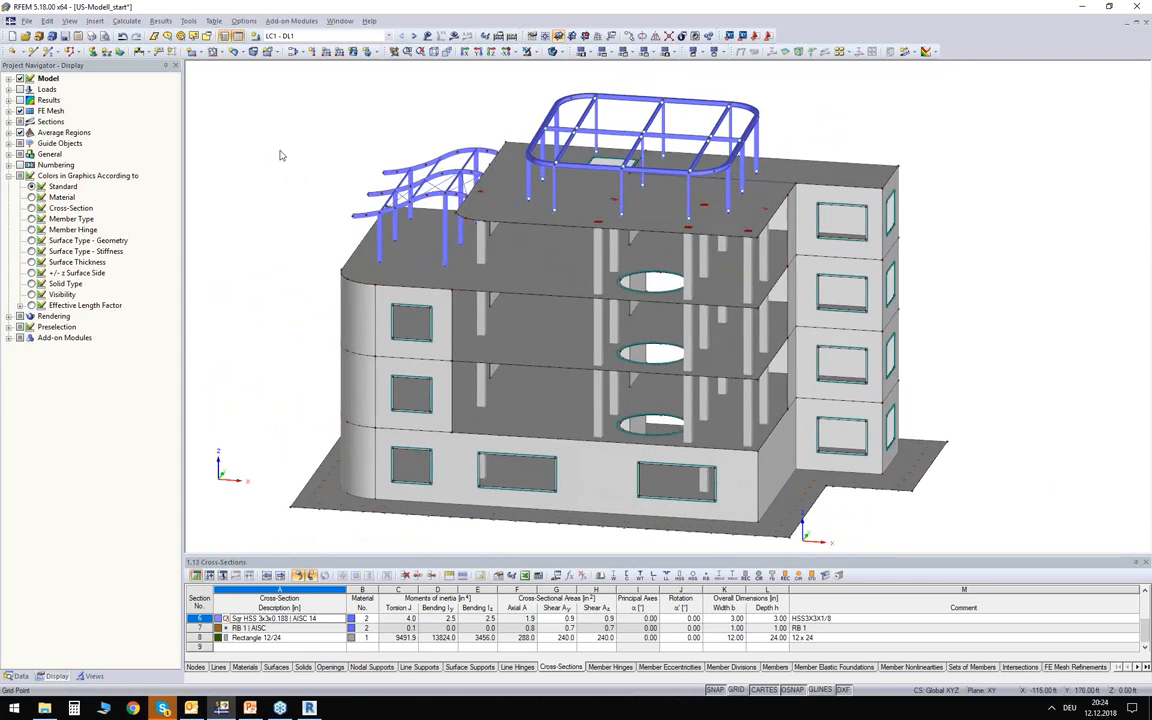
# Display the loads on the model and examine load cases LC1 - DL1 and LC2 - LL1.
pyautogui.keyDown('ctrl'); pyautogui.moveTo(285, 186); pyautogui.dragTo(393, 197, button='middle'); pyautogui.keyUp('ctrl')
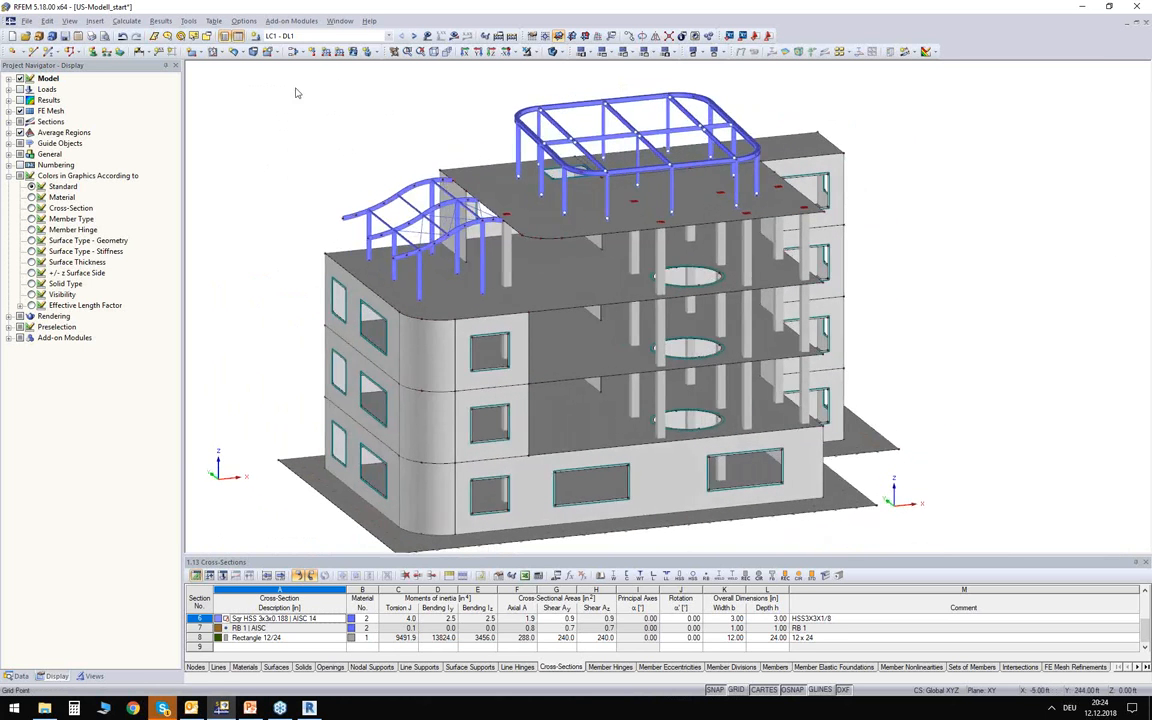
pyautogui.click(345, 37)
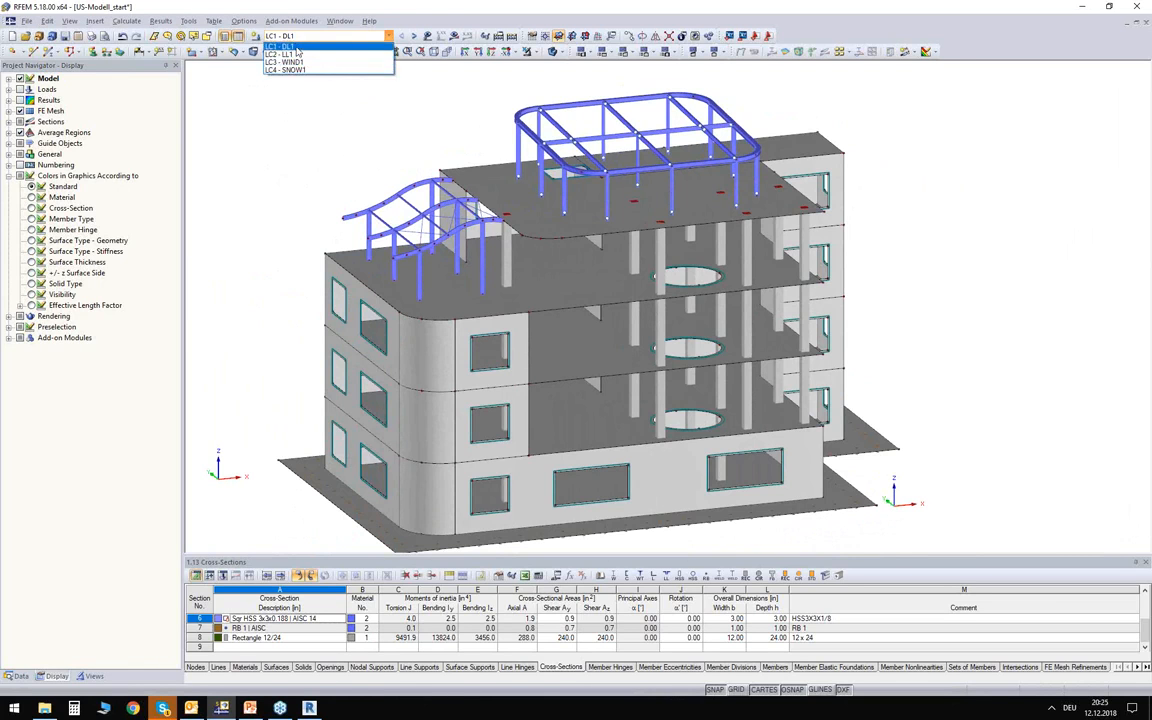
pyautogui.click(283, 46)
pyautogui.click(428, 36)
pyautogui.moveTo(347, 103); pyautogui.dragTo(316, 145, button='middle')
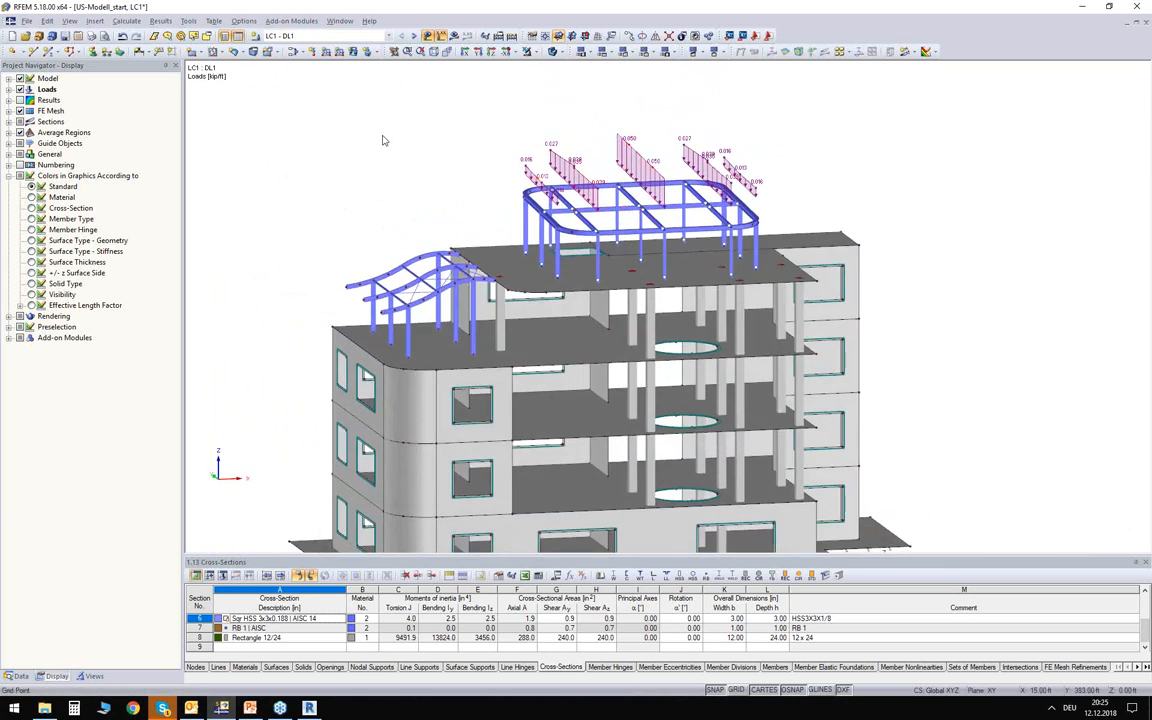
pyautogui.scroll(-1, 296, 38)
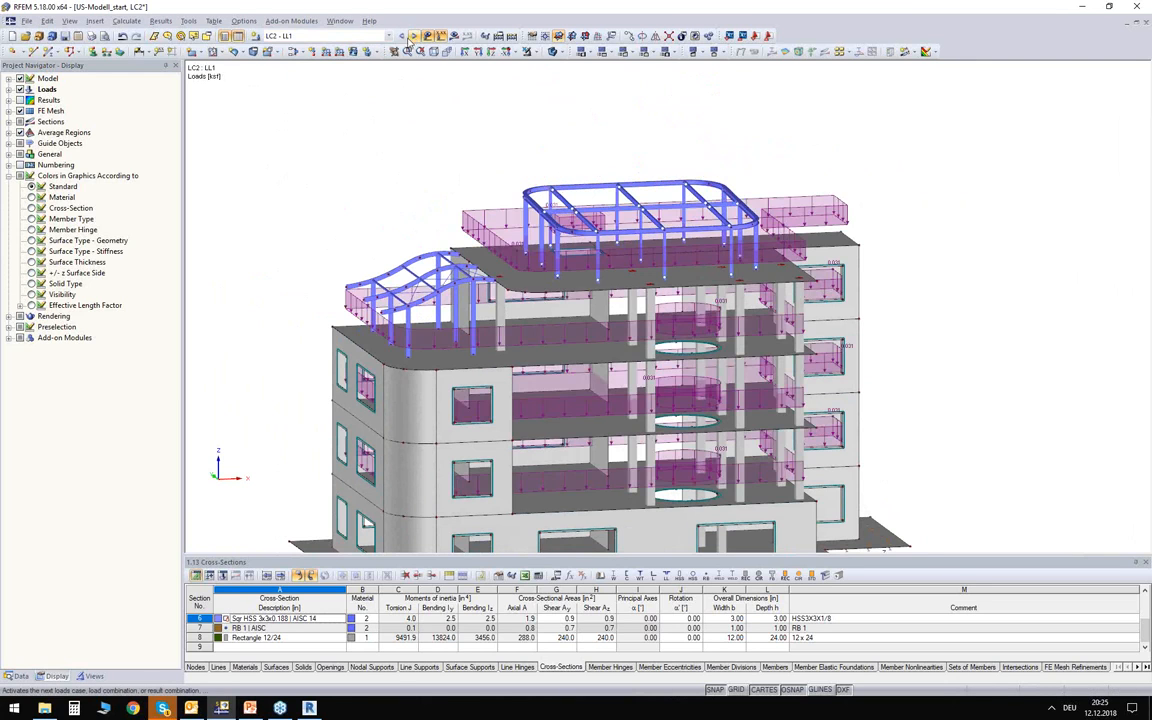
pyautogui.moveTo(354, 198)
pyautogui.keyDown('ctrl'); pyautogui.mouseDown(button='middle')
pyautogui.moveTo(373, 175)
pyautogui.moveTo(374, 198)
pyautogui.mouseUp(button='middle'); pyautogui.keyUp('ctrl')
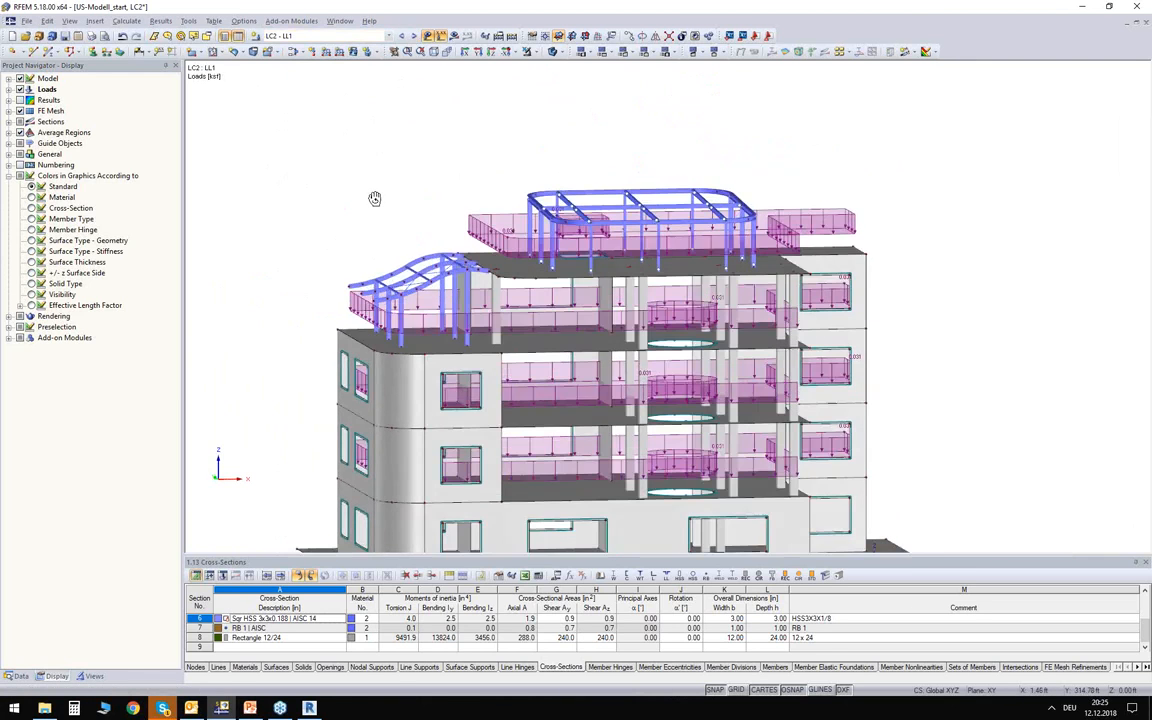
# Step through load cases LC3 - WIND1 and LC4 - SNOW1 and examine their loads on the building.
pyautogui.click(413, 36)
pyautogui.keyDown('ctrl'); pyautogui.moveTo(307, 133); pyautogui.dragTo(345, 162, button='middle'); pyautogui.keyUp('ctrl')
pyautogui.click(413, 36)
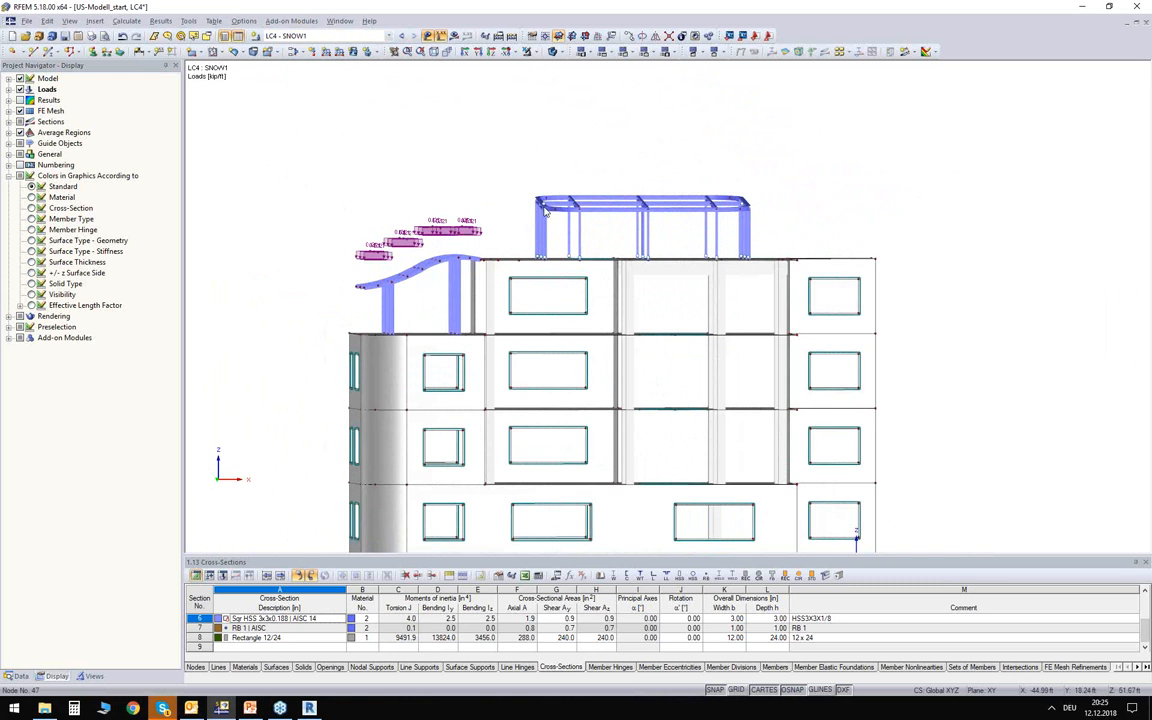
pyautogui.moveTo(378, 190)
pyautogui.keyDown('ctrl'); pyautogui.mouseDown(button='middle')
pyautogui.moveTo(360, 274)
pyautogui.moveTo(367, 192)
pyautogui.moveTo(408, 212)
pyautogui.mouseUp(button='middle'); pyautogui.keyUp('ctrl')
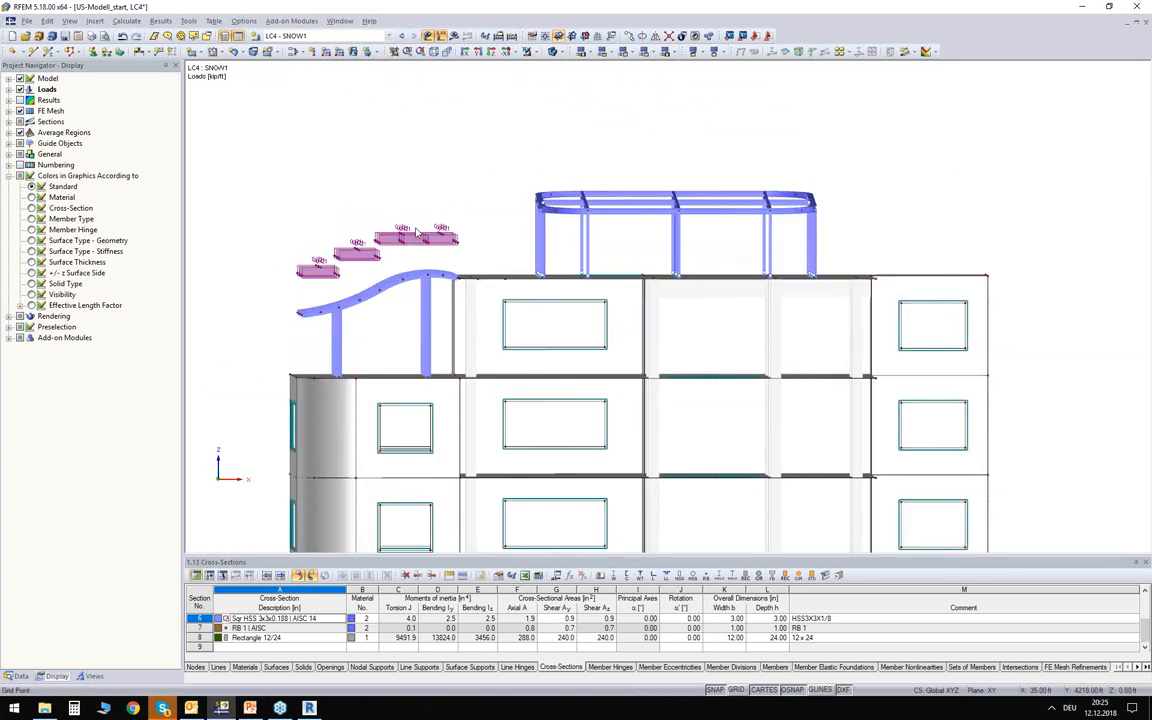
# Set up load generation from area loads on members via plane in LC4 - SNOW1, with direction ZP and a uniform magnitude of -0.020 ksf.
pyautogui.moveTo(853, 234); pyautogui.dragTo(515, 158)
pyautogui.press('Escape')
pyautogui.keyDown('ctrl'); pyautogui.moveTo(439, 148); pyautogui.dragTo(345, 180, button='middle'); pyautogui.keyUp('ctrl')
pyautogui.scroll(3, 496, 167)
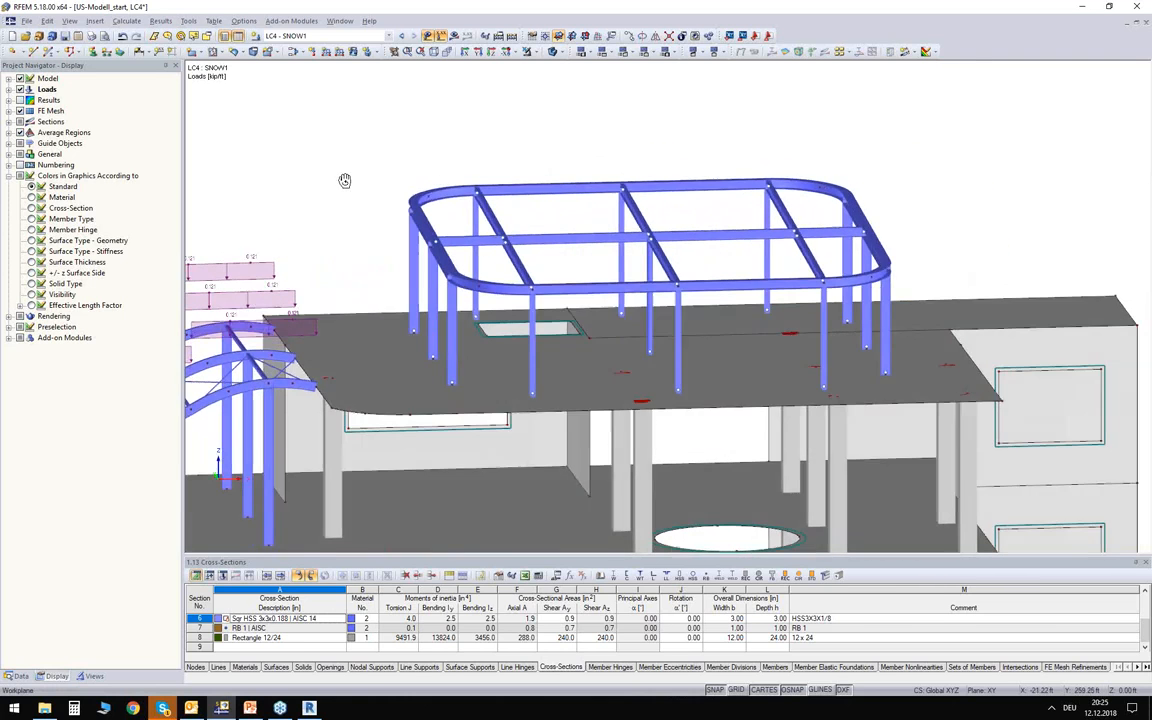
pyautogui.click(188, 21)
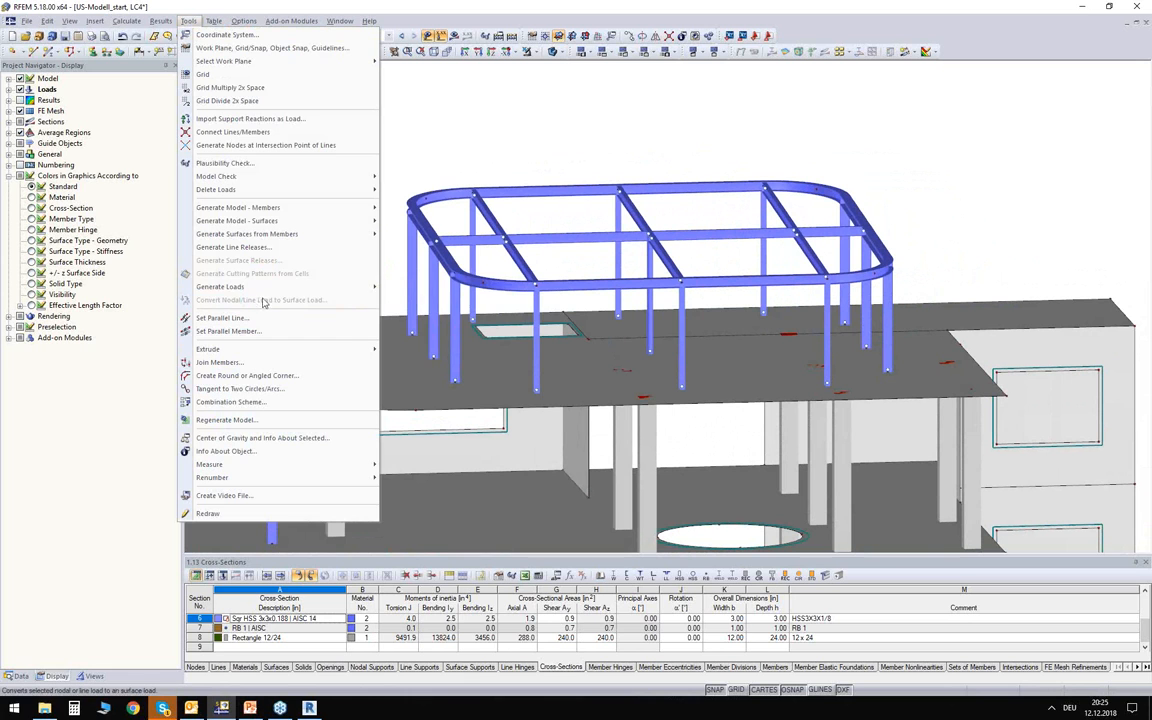
pyautogui.moveTo(240, 287)
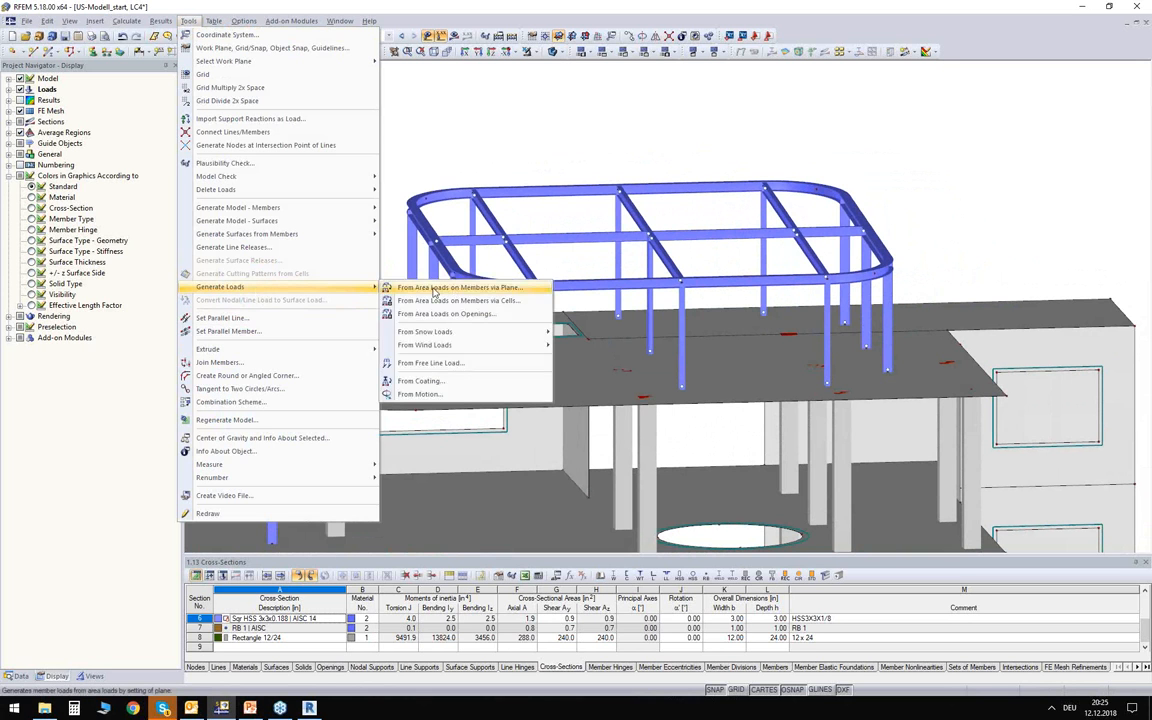
pyautogui.click(488, 289)
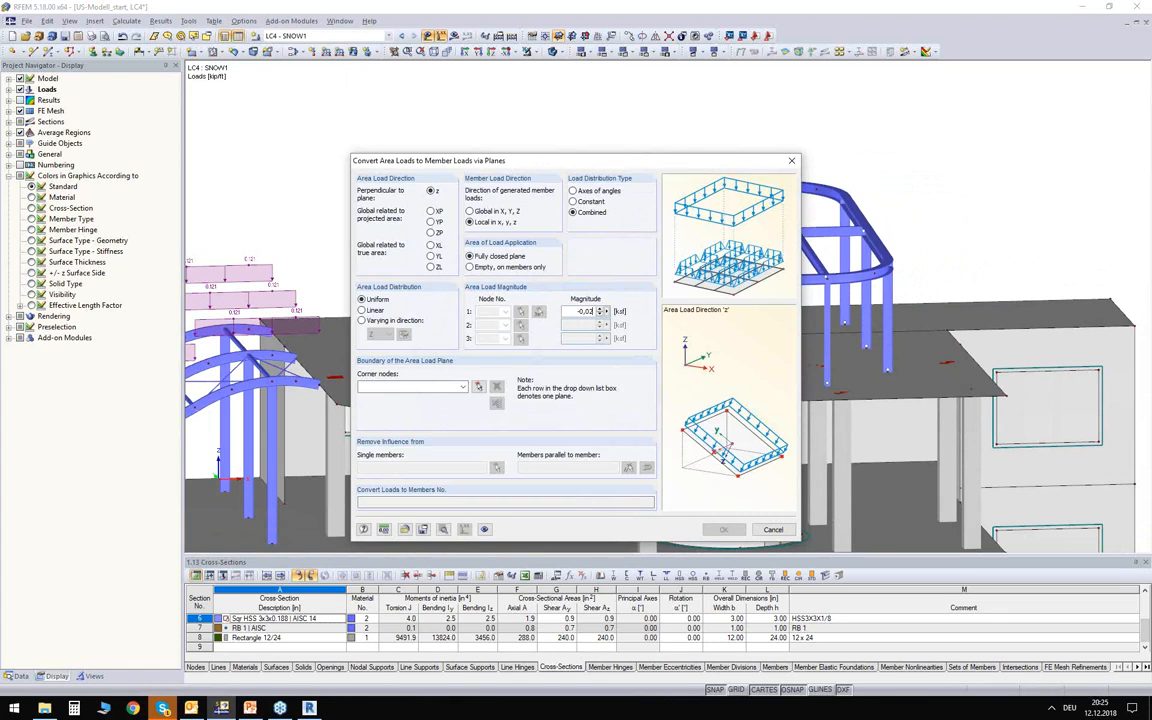
pyautogui.click(432, 233)
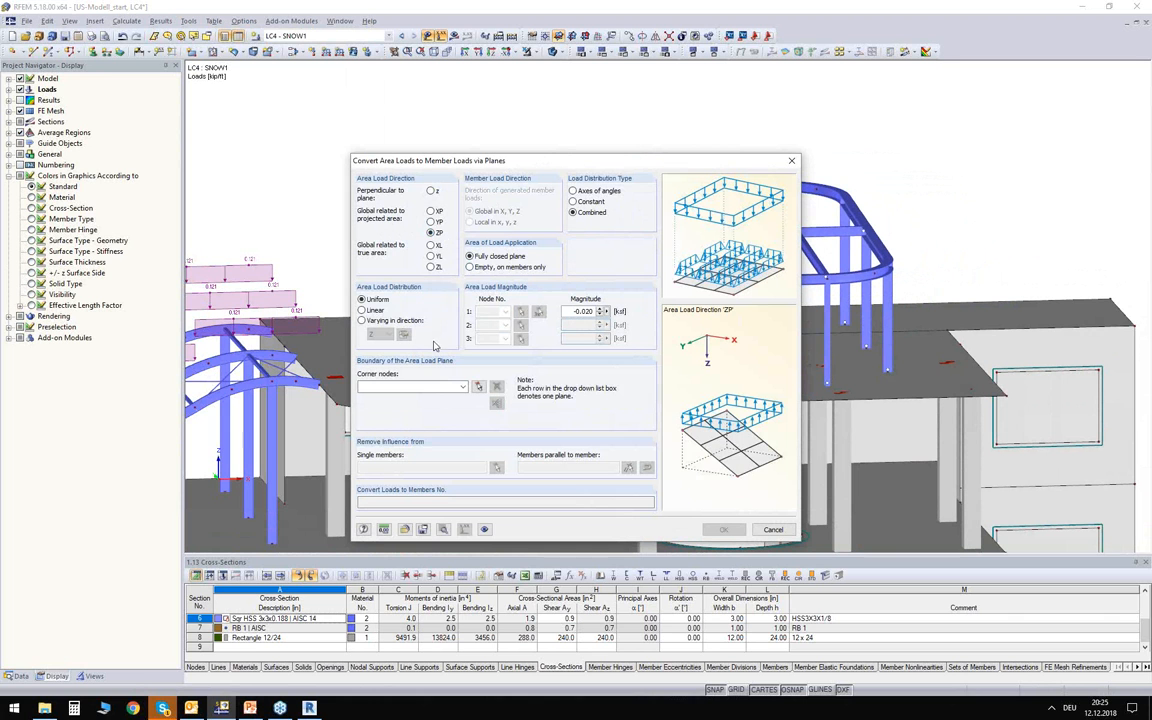
# Define the boundary of the area load plane by picking the corner nodes around the outline of the rounded roof frame.
pyautogui.click(478, 387)
pyautogui.moveTo(439, 150); pyautogui.dragTo(447, 208, button='middle')
pyautogui.click(553, 56)
pyautogui.click(553, 56)
pyautogui.moveTo(543, 120)
pyautogui.mouseDown(button='middle')
pyautogui.moveTo(514, 175)
pyautogui.moveTo(521, 123)
pyautogui.mouseUp(button='middle')
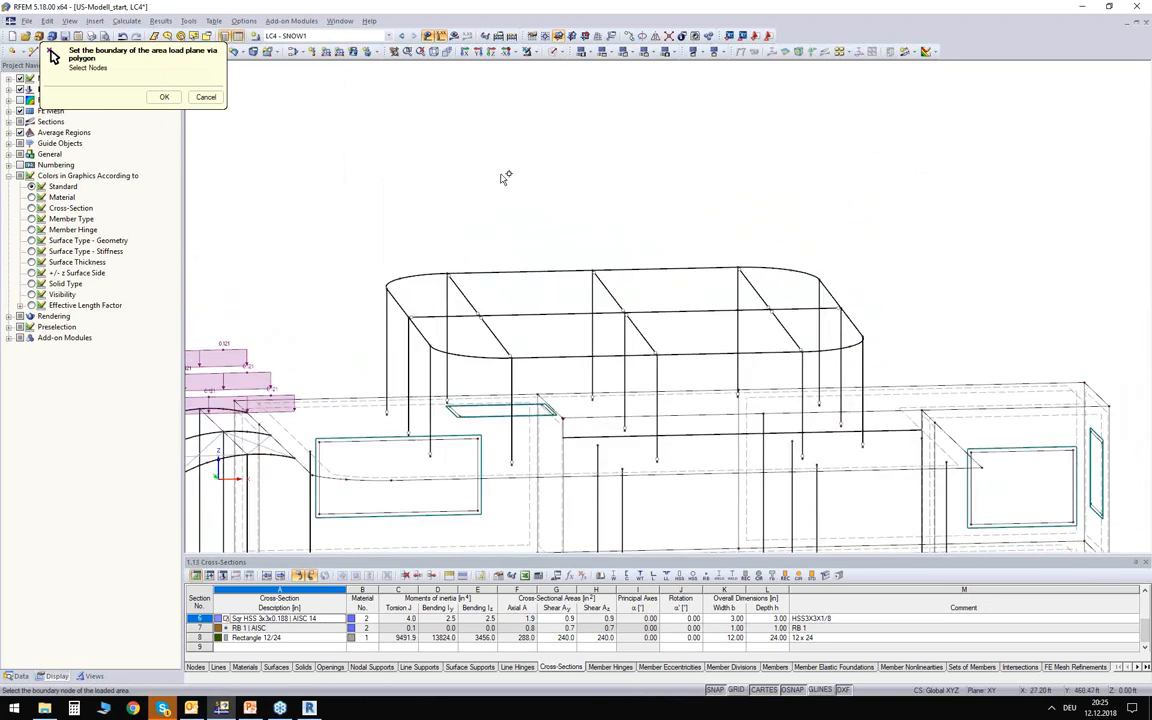
pyautogui.scroll(2, 450, 229)
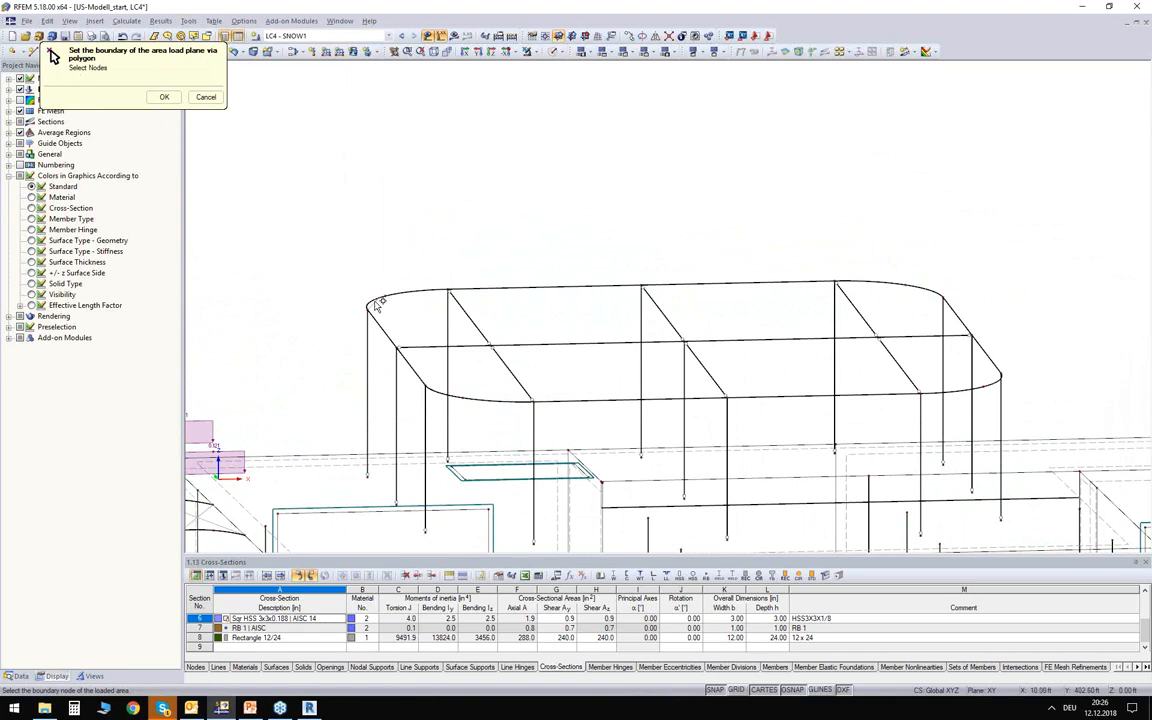
pyautogui.click(384, 296)
pyautogui.click(448, 290)
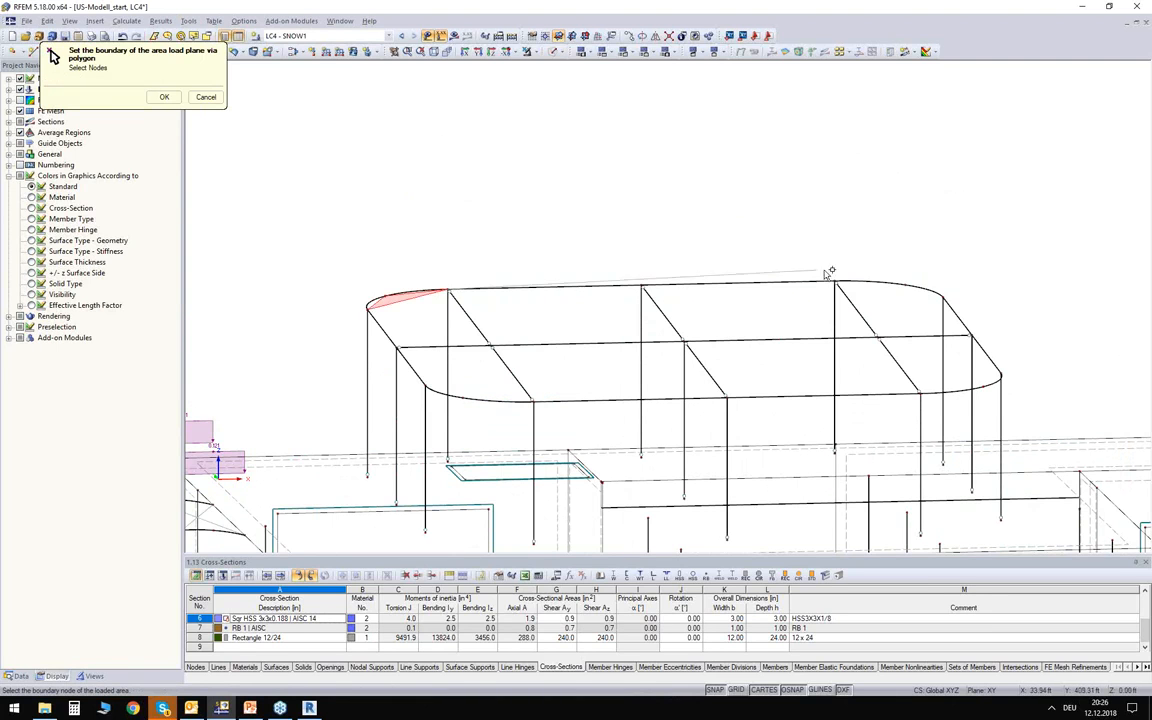
pyautogui.click(836, 283)
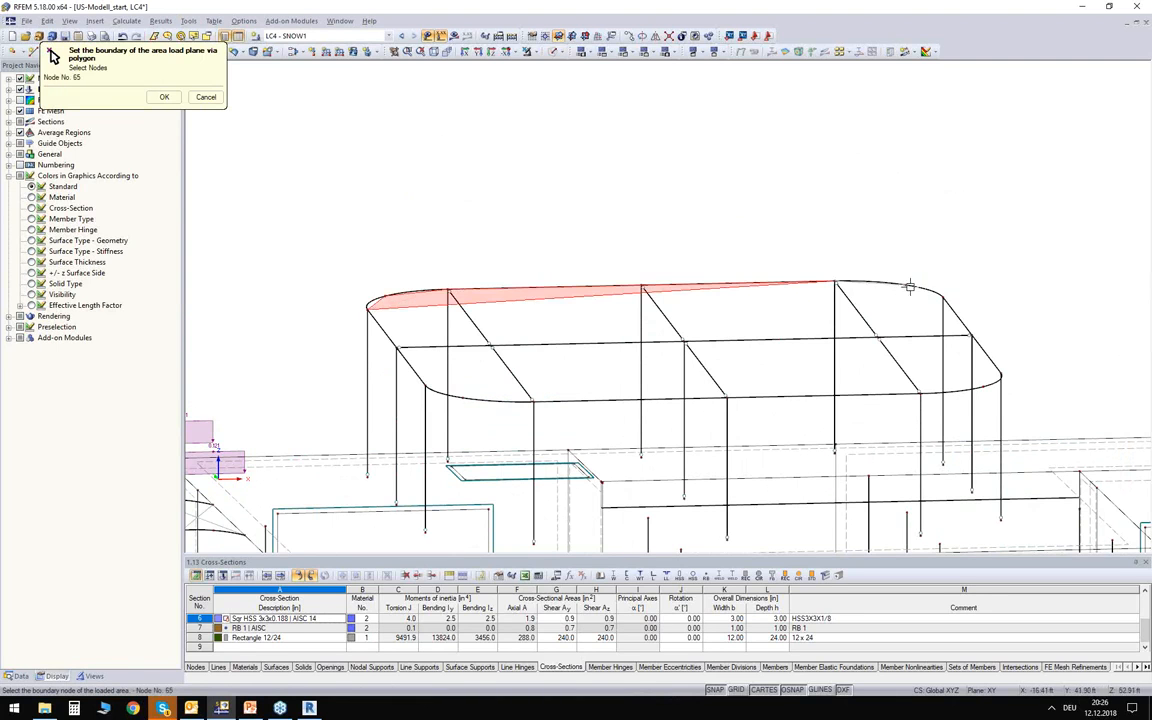
pyautogui.click(942, 292)
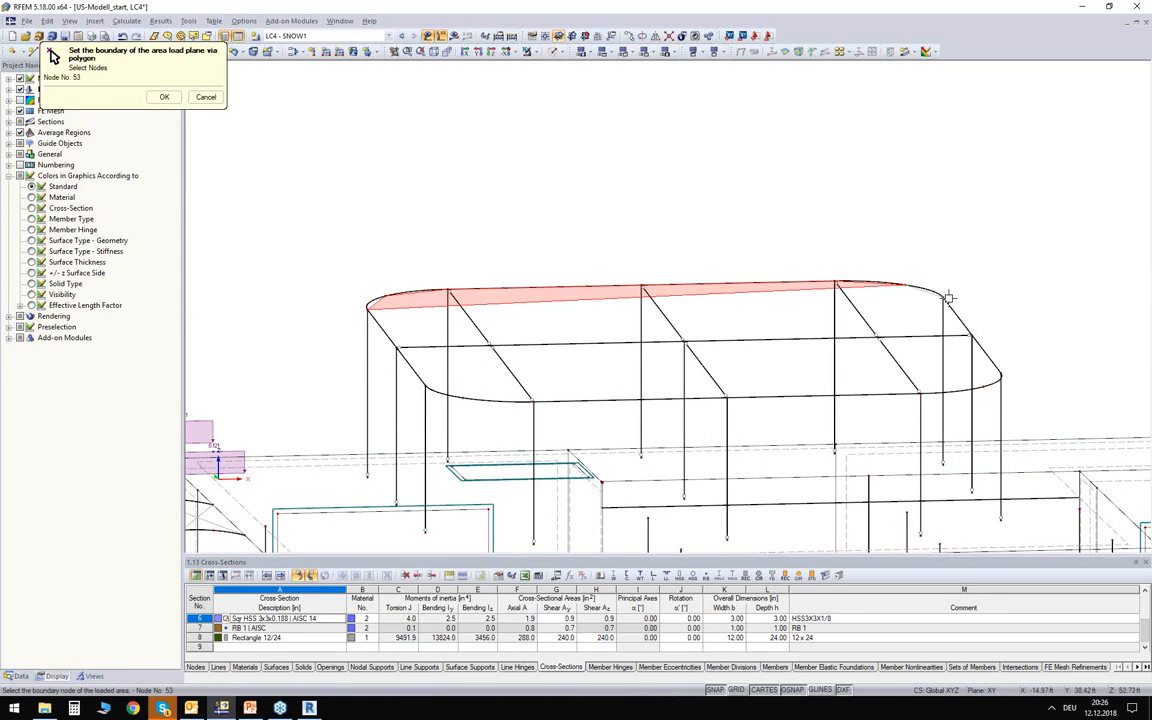
pyautogui.click(997, 376)
pyautogui.click(921, 393)
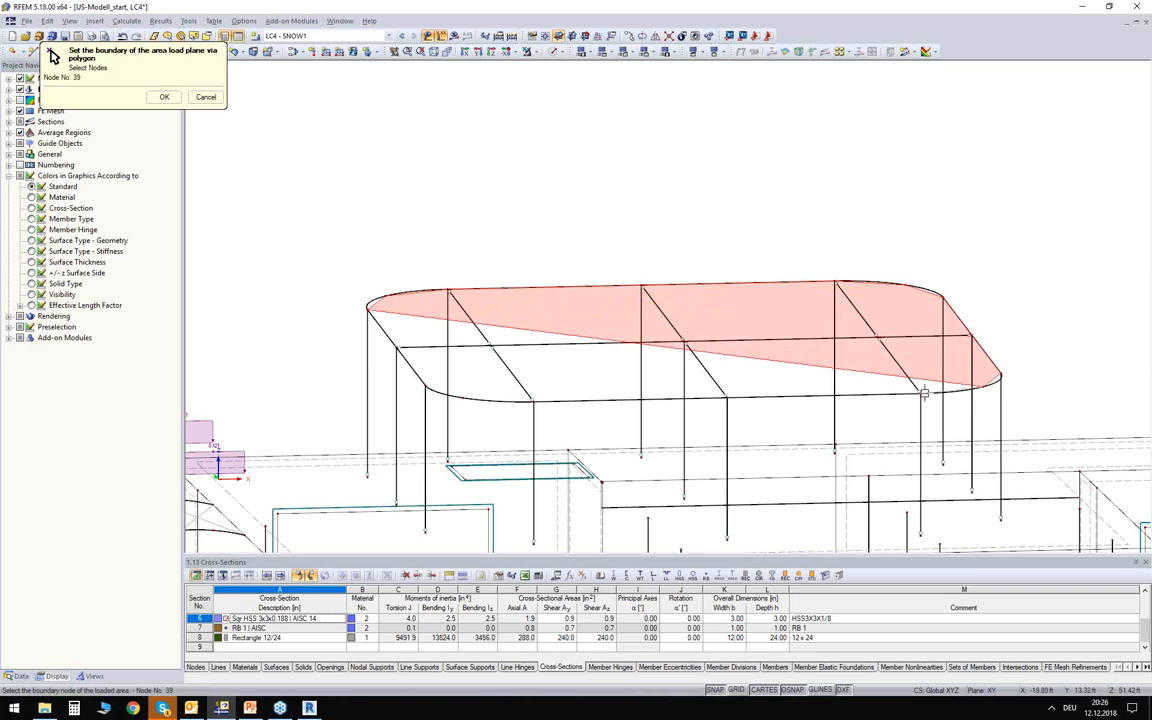
pyautogui.click(533, 402)
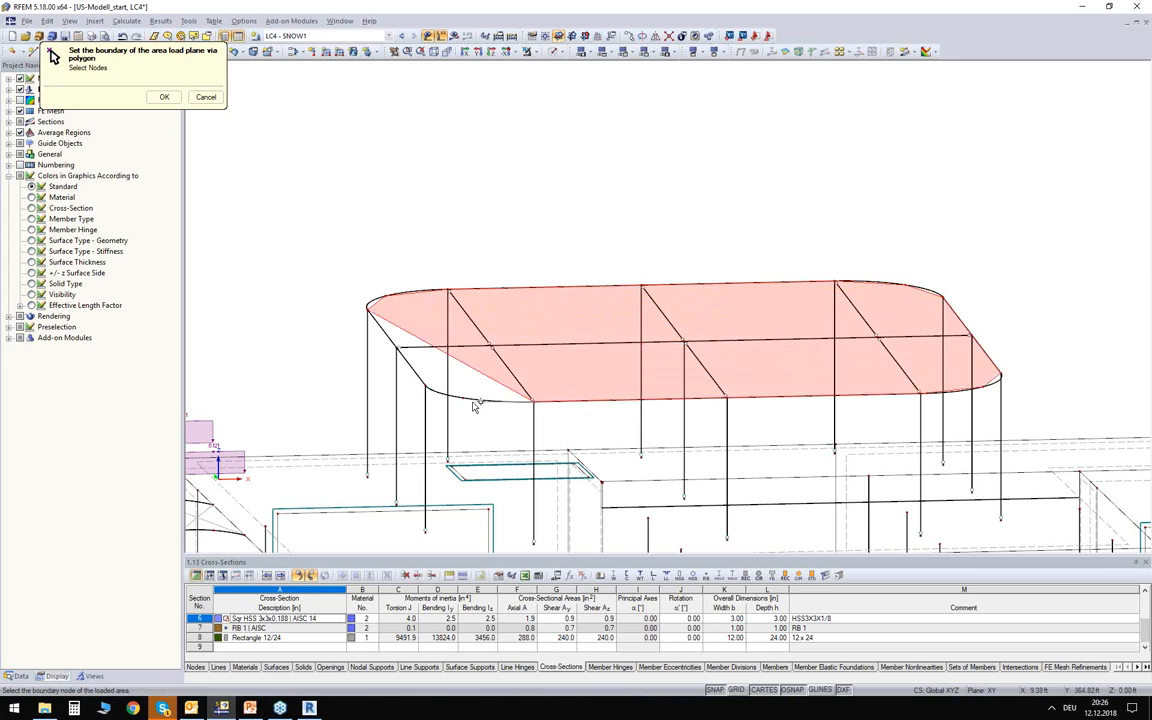
pyautogui.click(462, 398)
pyautogui.click(425, 383)
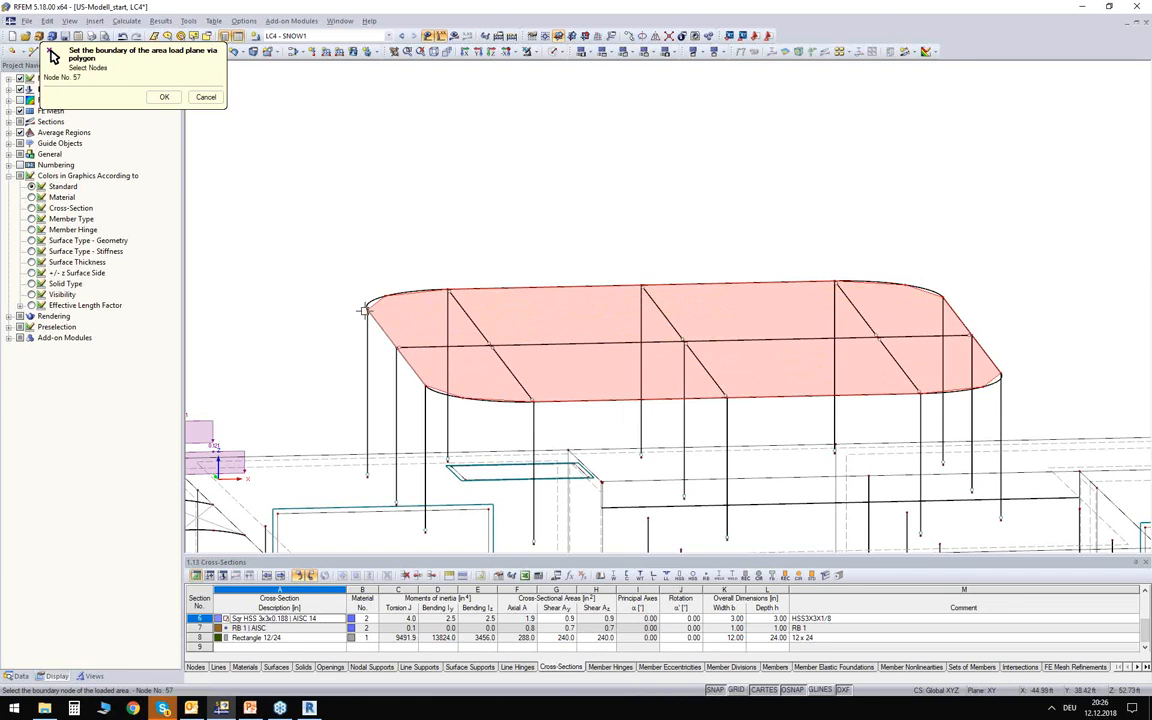
pyautogui.click(368, 311)
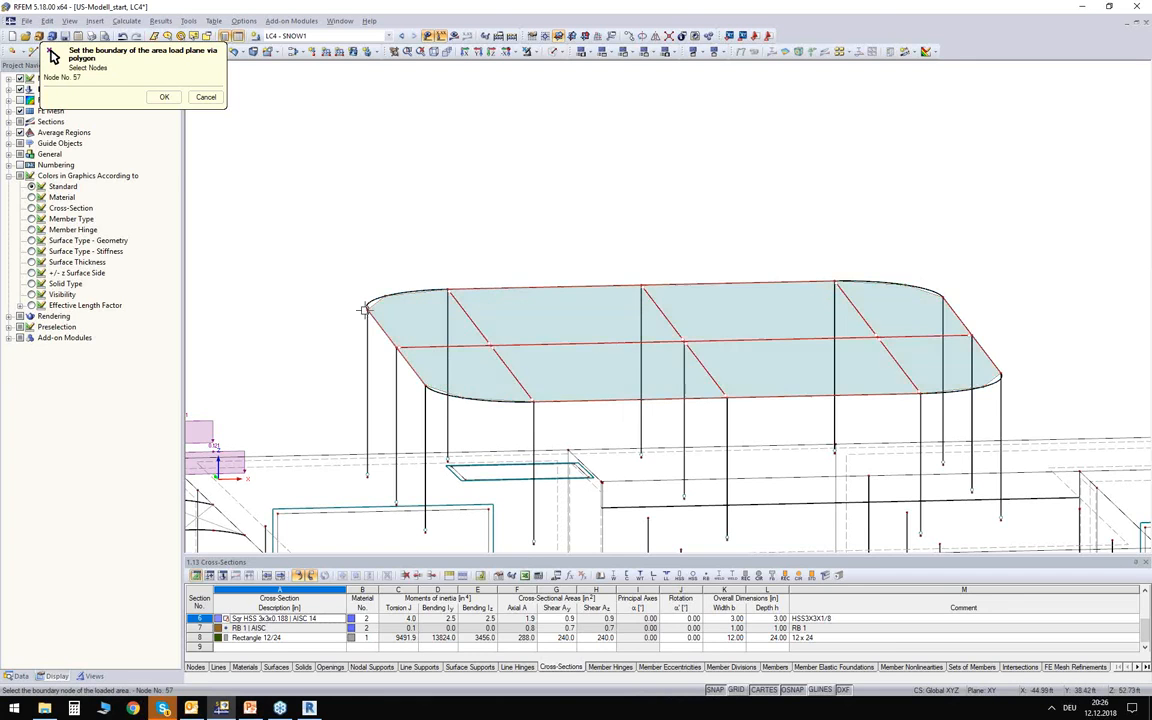
pyautogui.click(160, 97)
# Remove the influence from all members parallel to the roof frame's long edge beam, and generate the member loads.
pyautogui.moveTo(517, 163); pyautogui.dragTo(491, 125)
pyautogui.click(598, 423)
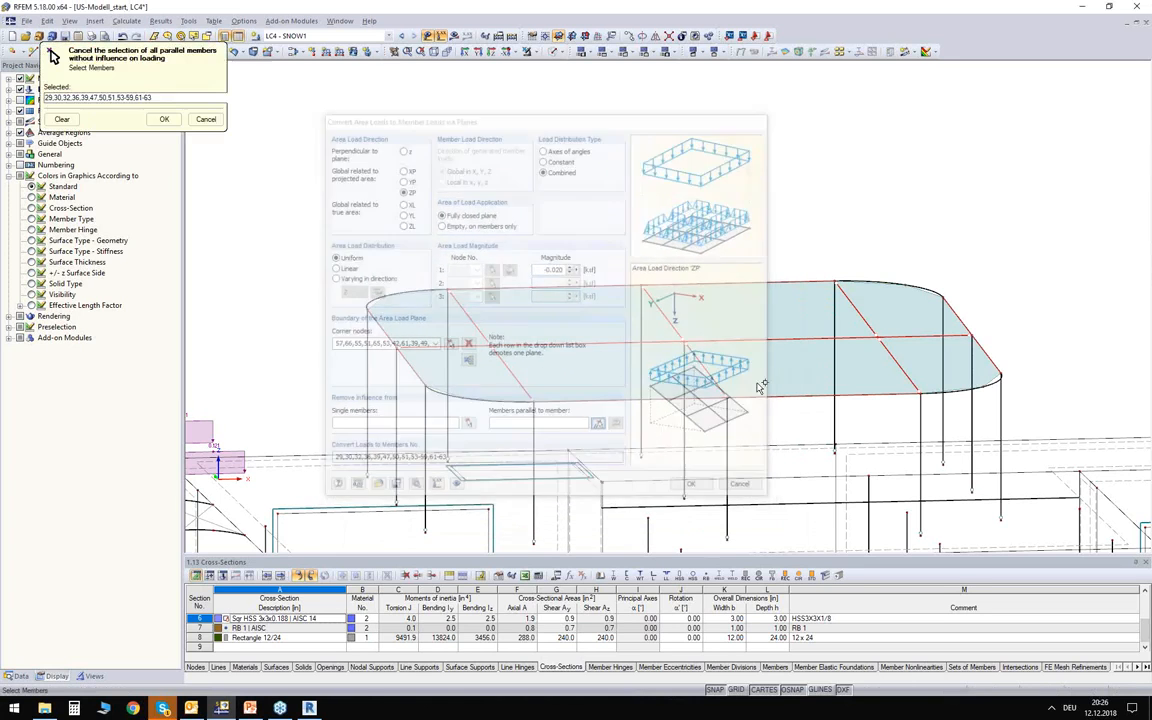
pyautogui.click(793, 397)
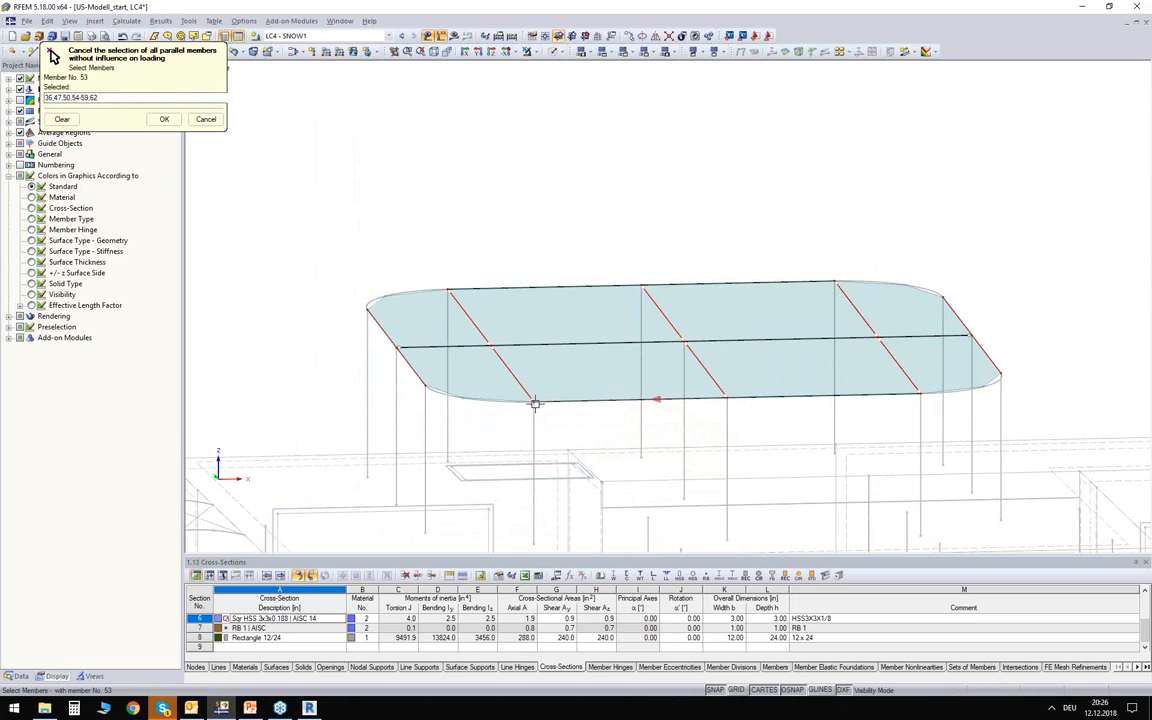
pyautogui.click(164, 119)
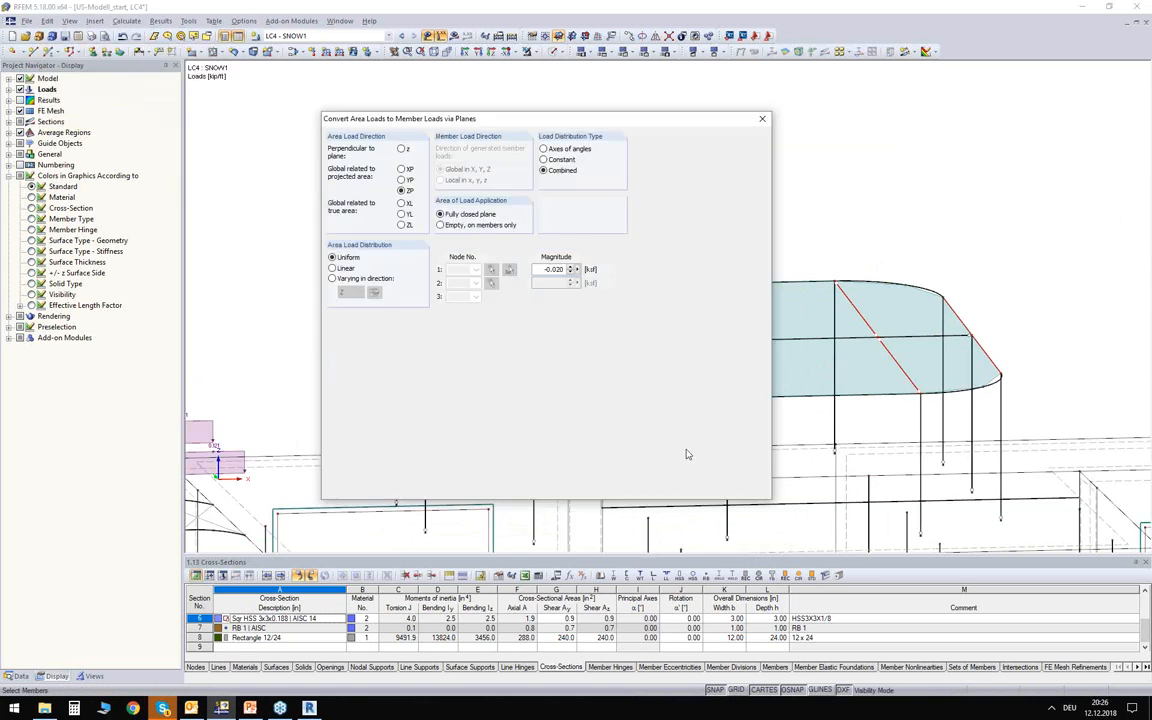
pyautogui.press('Return')
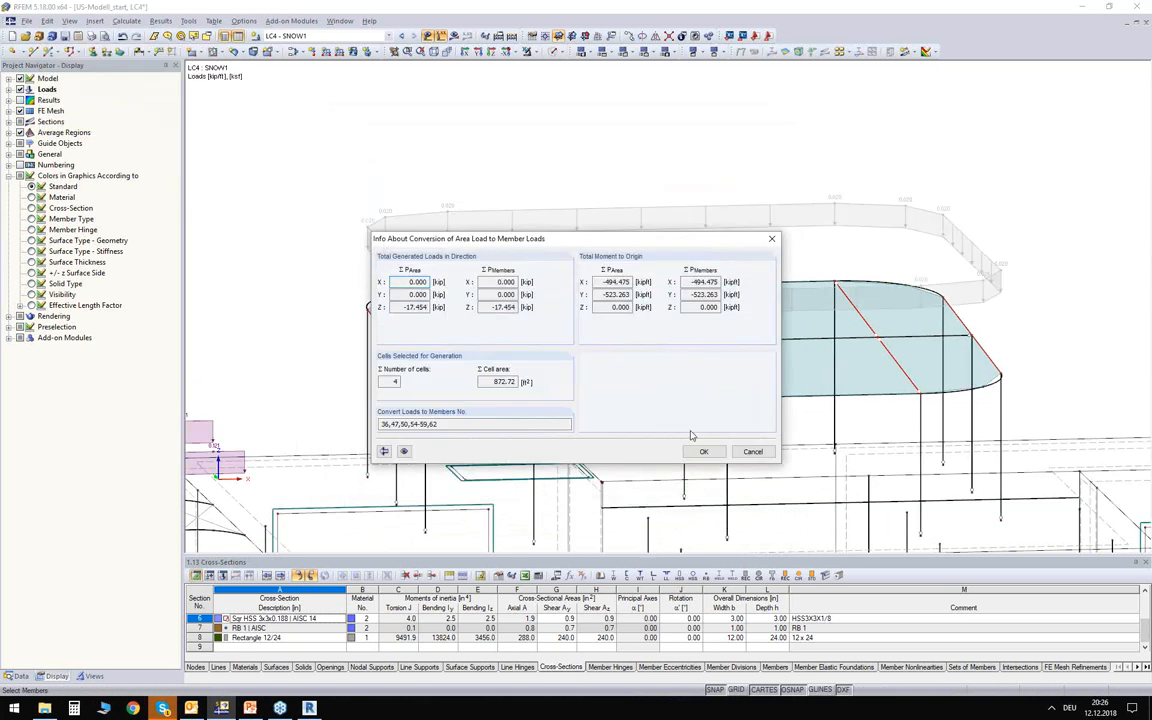
pyautogui.click(703, 452)
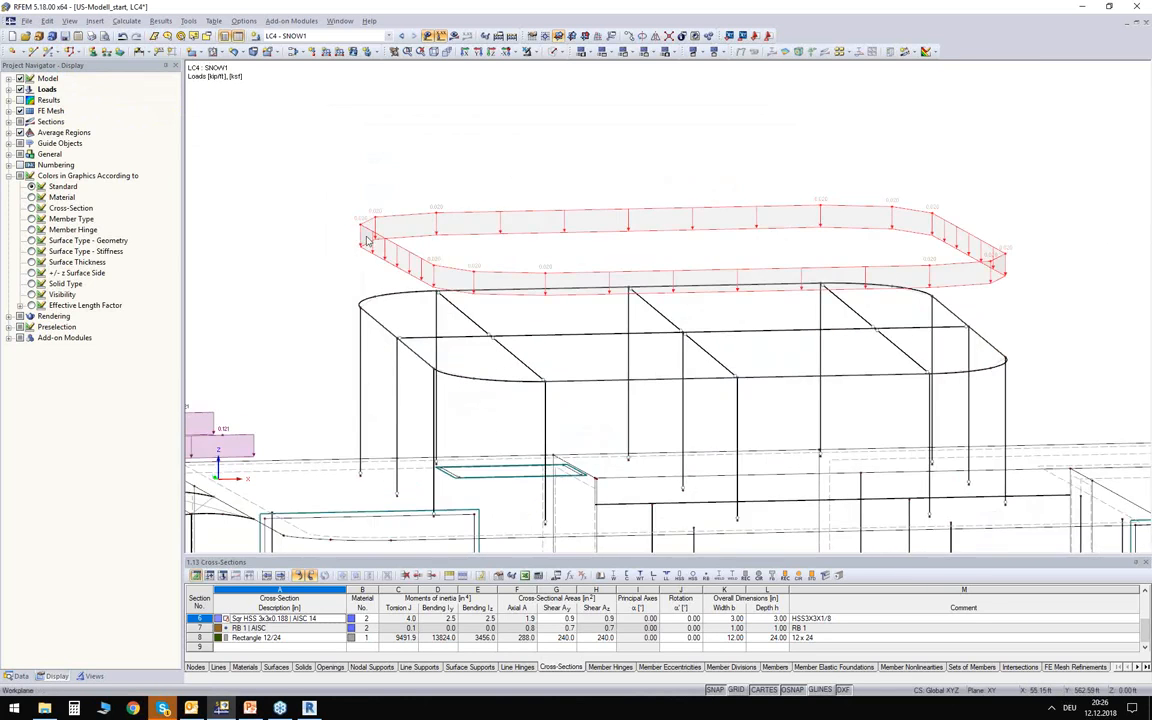
# Display the generated snow load separately as individual member loads on the rounded roof frame.
pyautogui.rightClick(607, 213)
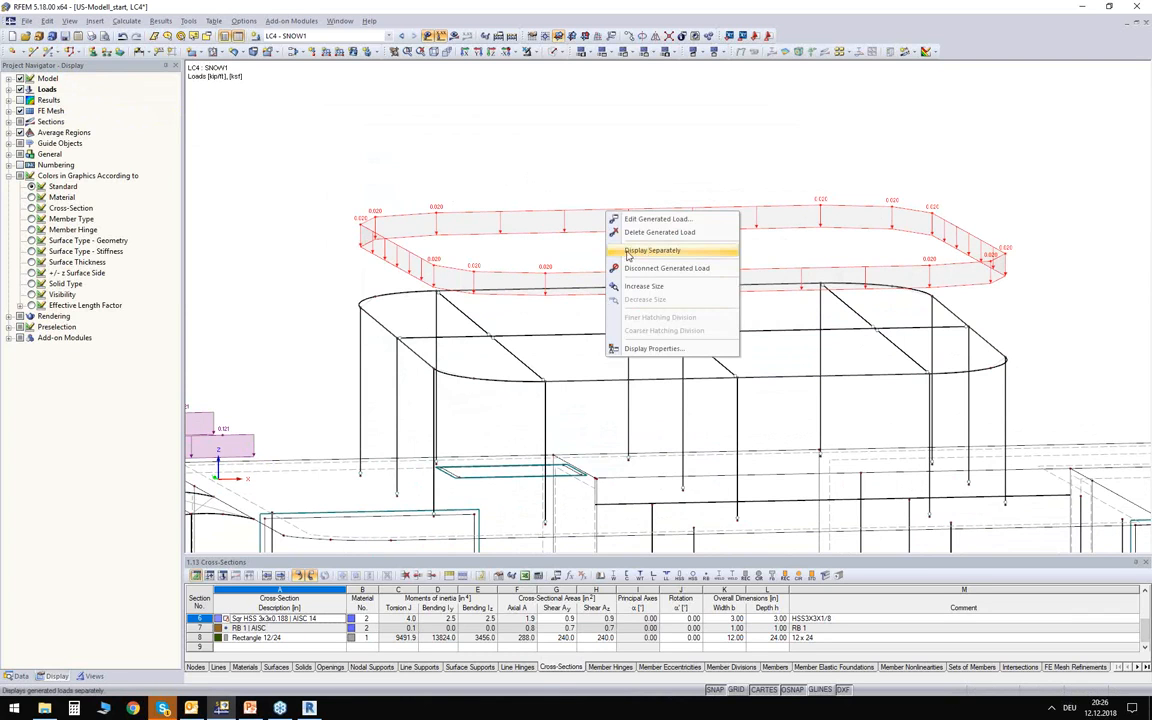
pyautogui.click(628, 251)
pyautogui.moveTo(594, 237); pyautogui.dragTo(563, 237, button='middle')
pyautogui.click(606, 222)
pyautogui.scroll(-2, 602, 232)
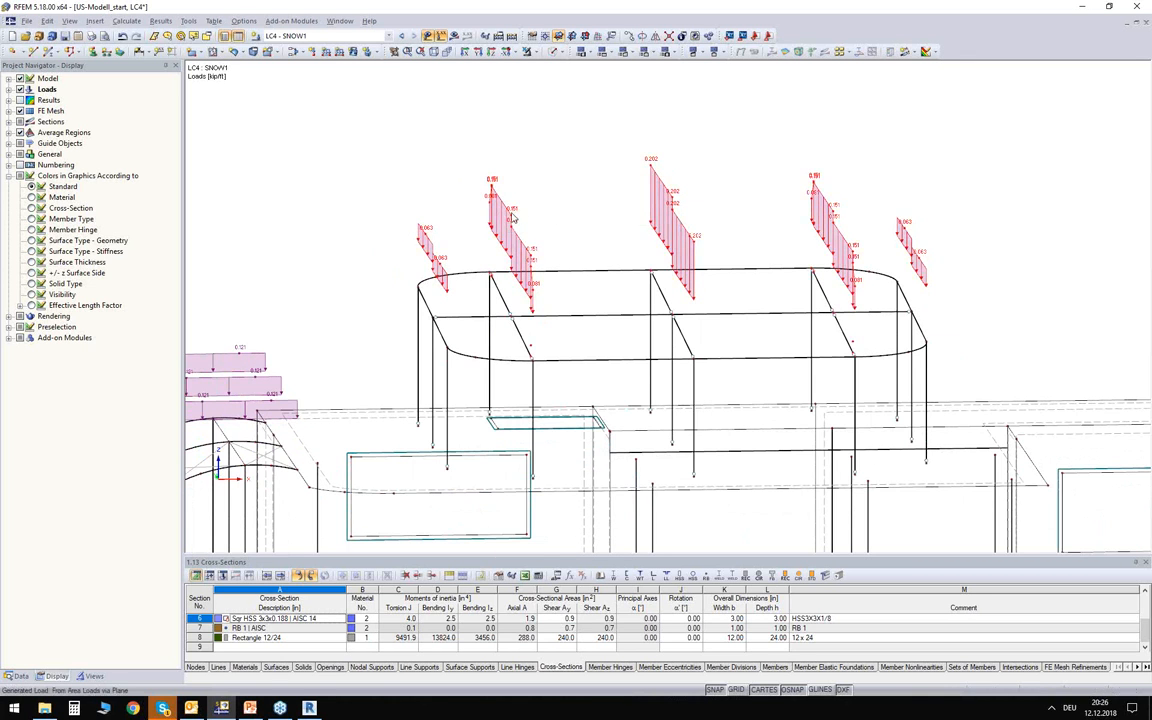
# Reopen the generated snow load's settings, close them without changes, and examine the LC4 - SNOW1 loads across the whole building.
pyautogui.doubleClick(620, 278)
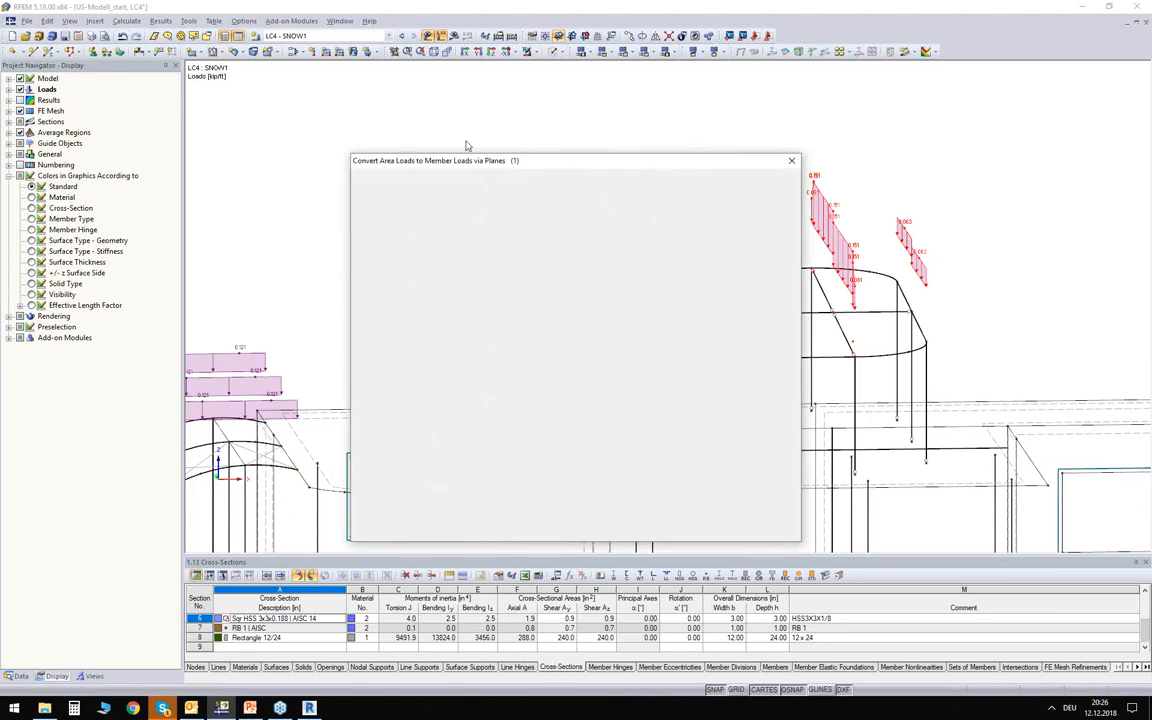
pyautogui.click(770, 528)
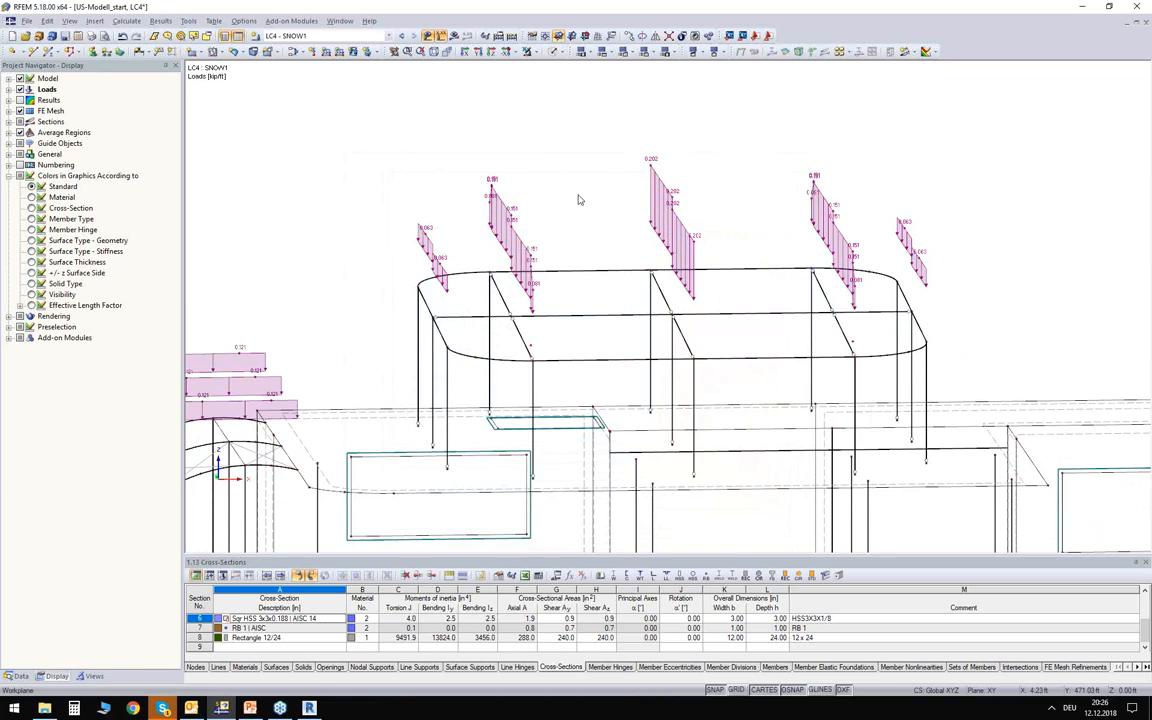
pyautogui.scroll(-3, 588, 192)
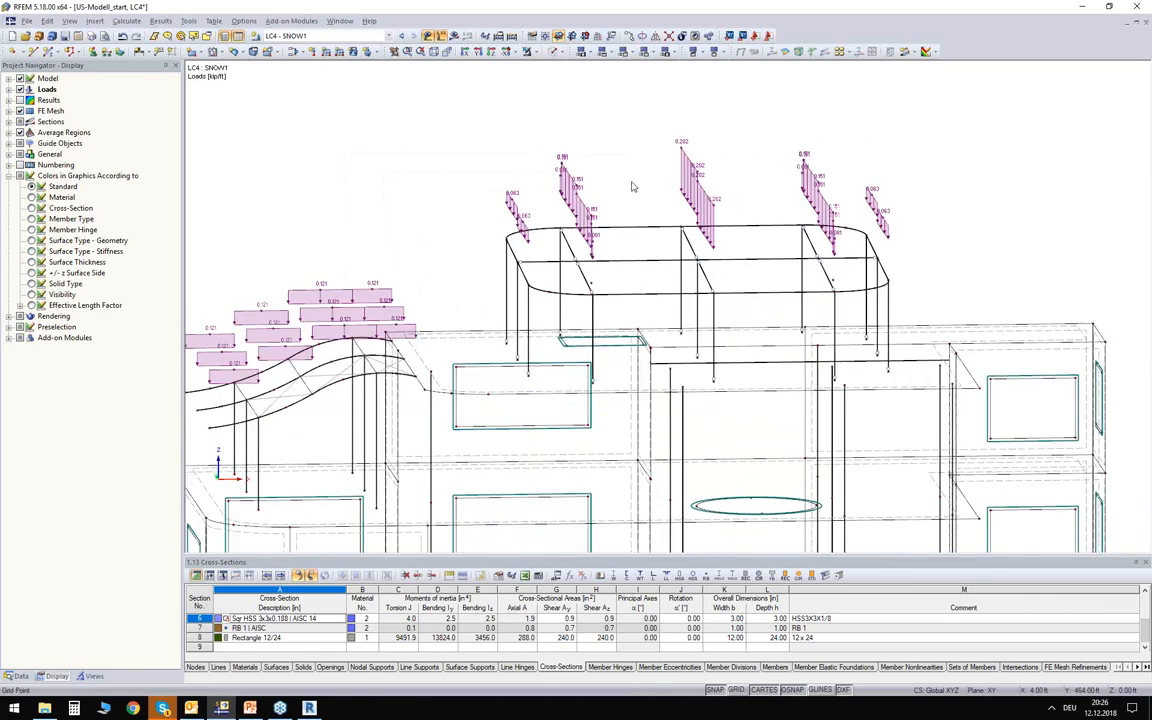
pyautogui.scroll(-5, 632, 186)
pyautogui.scroll(5, 463, 165)
pyautogui.moveTo(522, 242); pyautogui.dragTo(510, 215, button='middle')
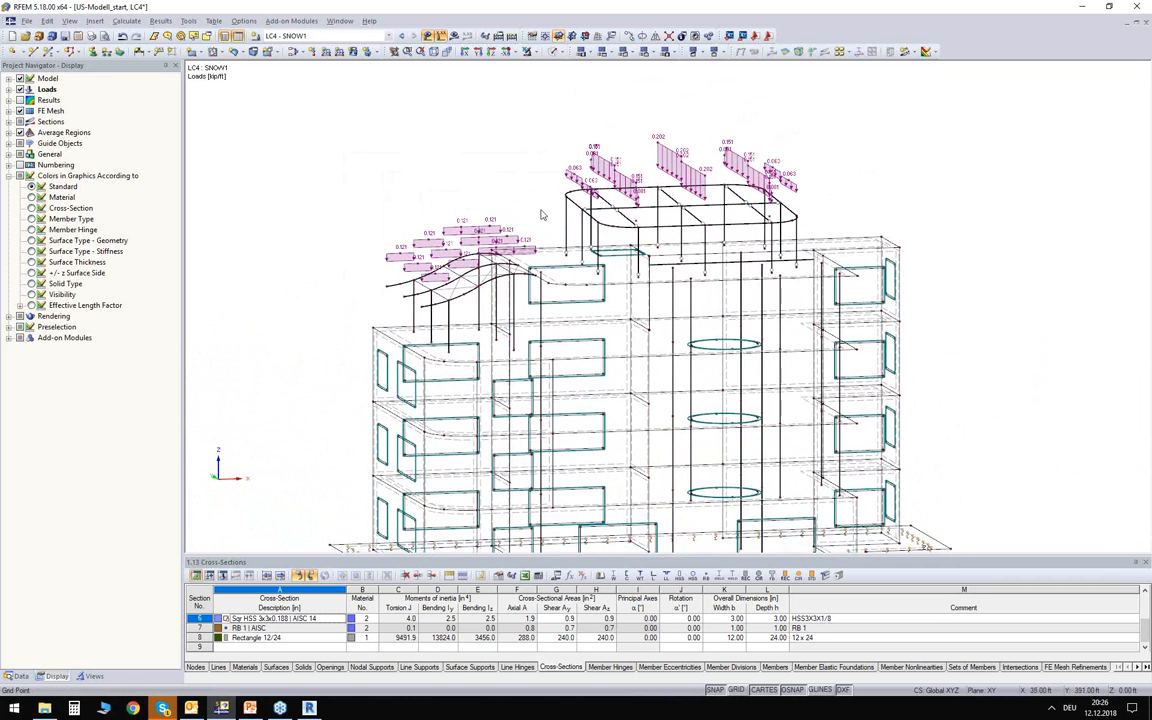
pyautogui.scroll(-2, 541, 214)
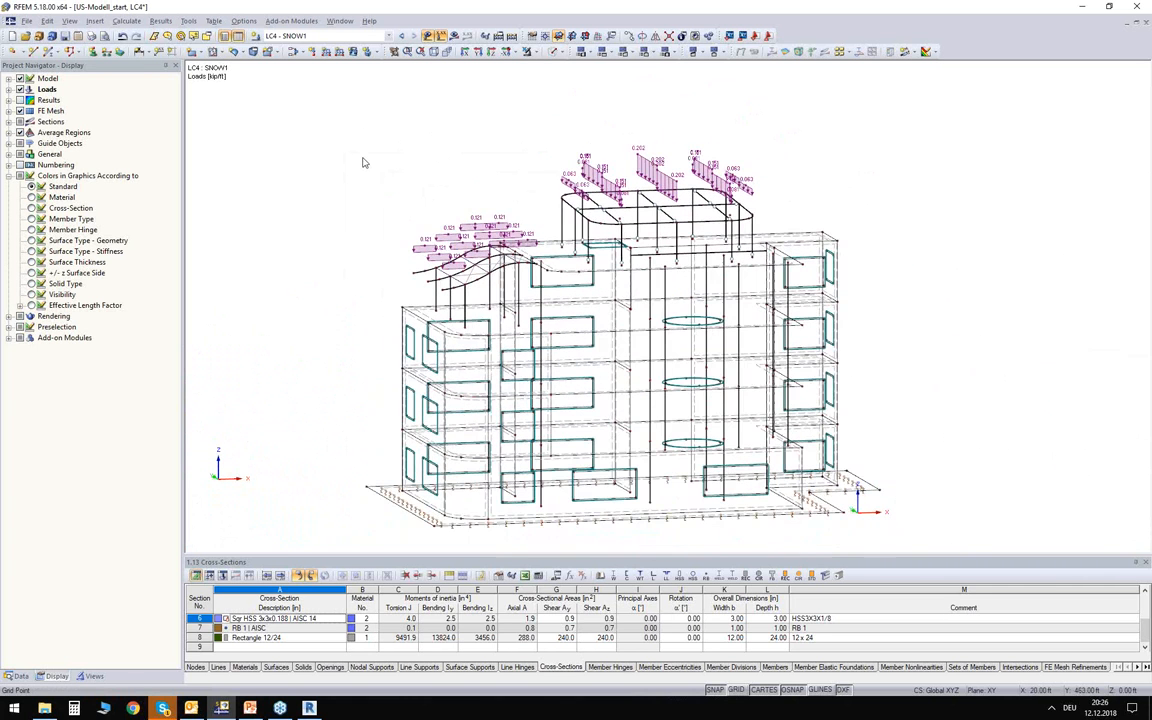
pyautogui.click(300, 36)
pyautogui.click(290, 69)
# In the model's general data, classify load cases and combinations according to ASCE 7-16 and create load combinations automatically.
pyautogui.click(18, 676)
pyautogui.scroll(1, 73, 148)
pyautogui.rightClick(52, 92)
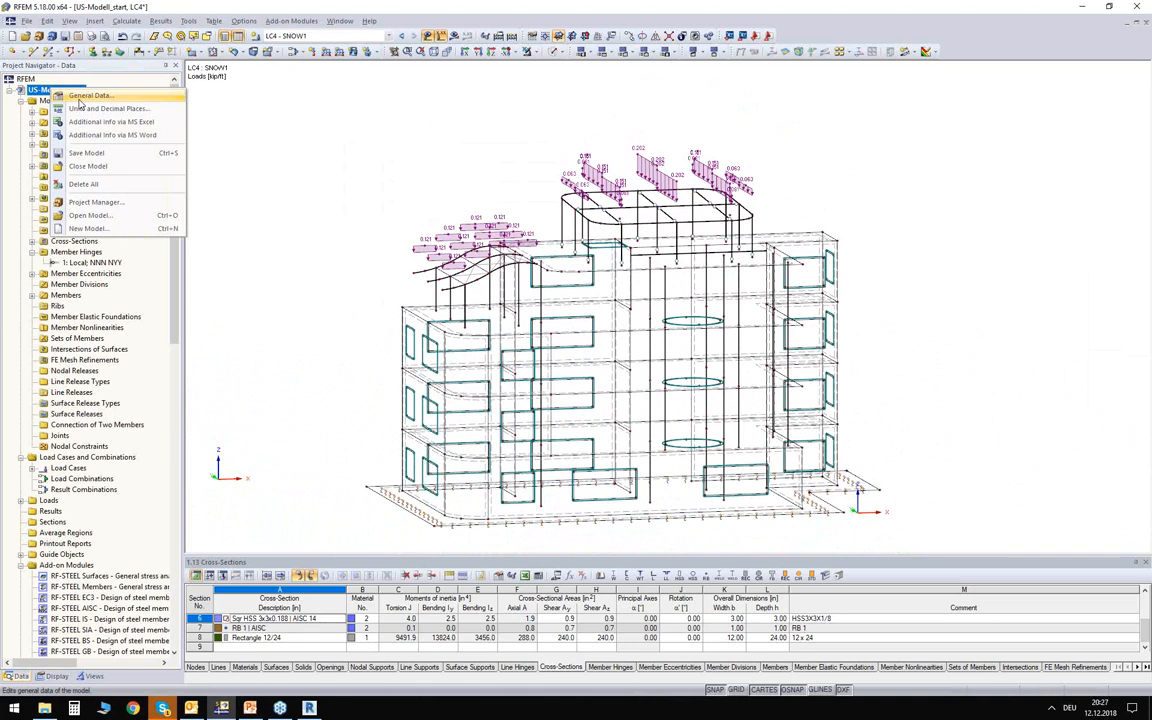
pyautogui.click(88, 96)
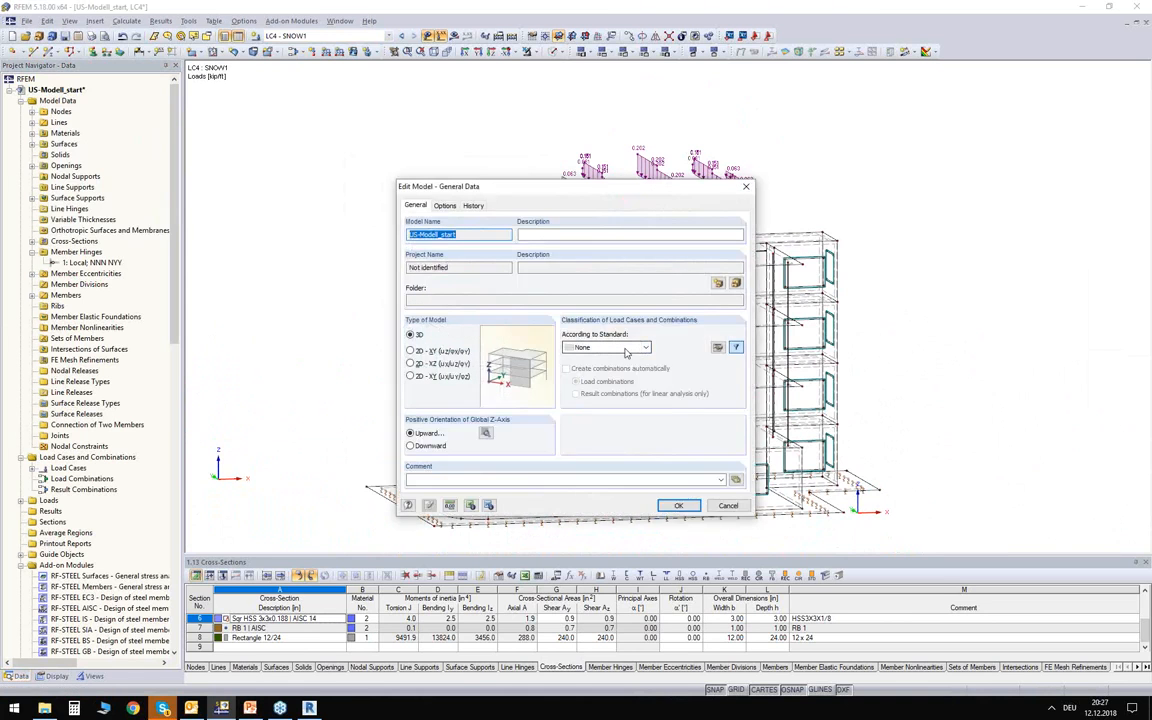
pyautogui.click(626, 349)
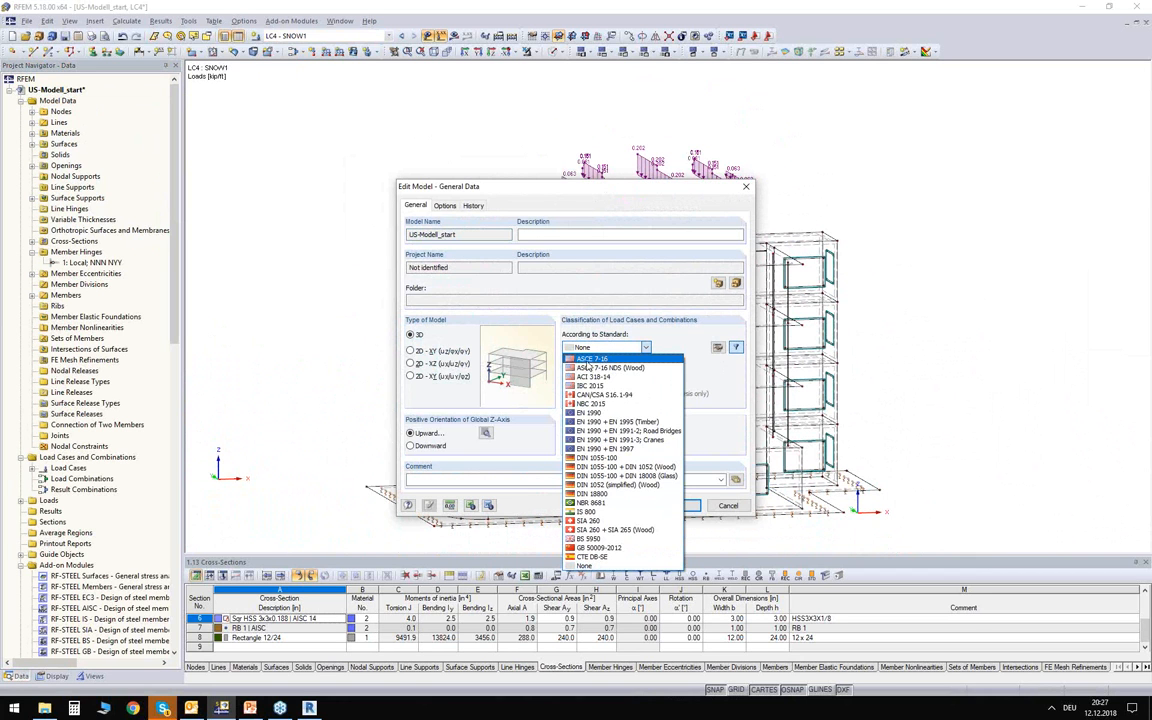
pyautogui.click(585, 359)
pyautogui.click(594, 385)
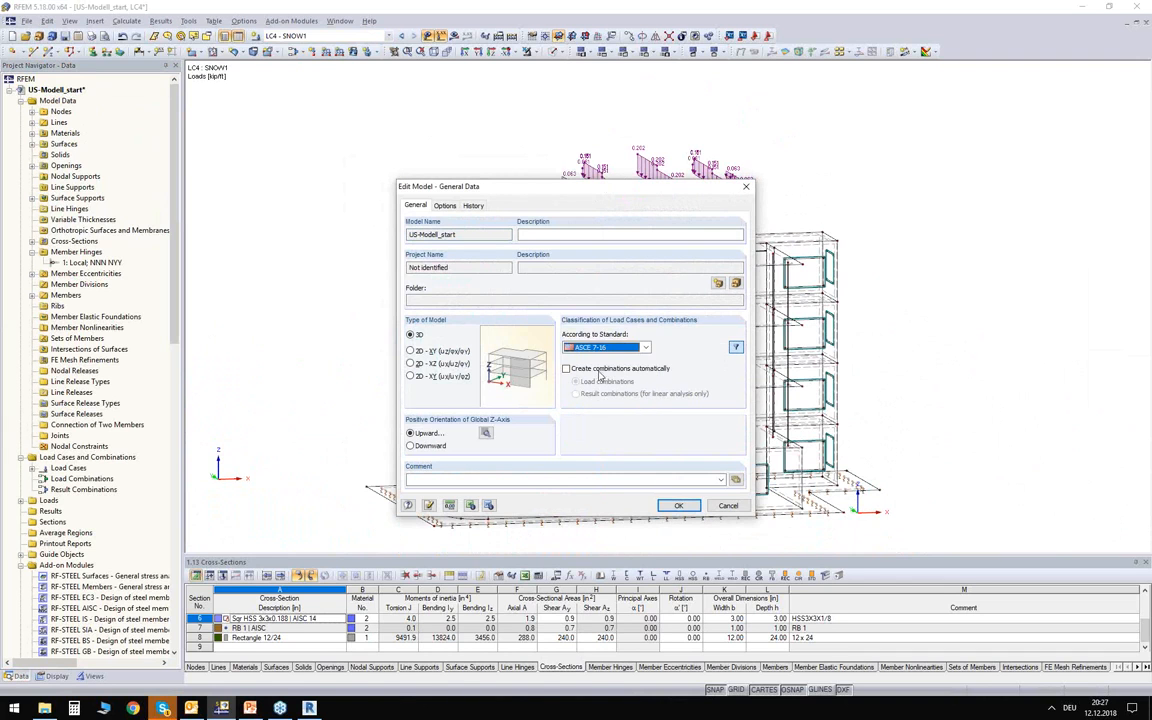
pyautogui.click(601, 370)
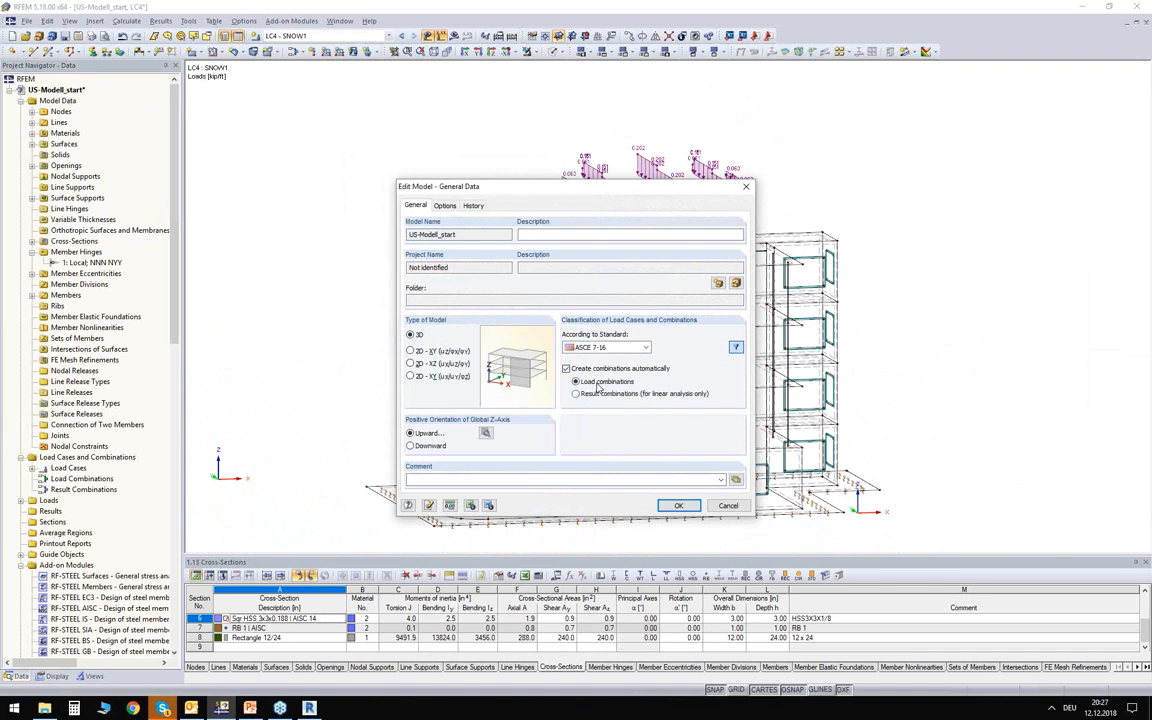
pyautogui.click(676, 508)
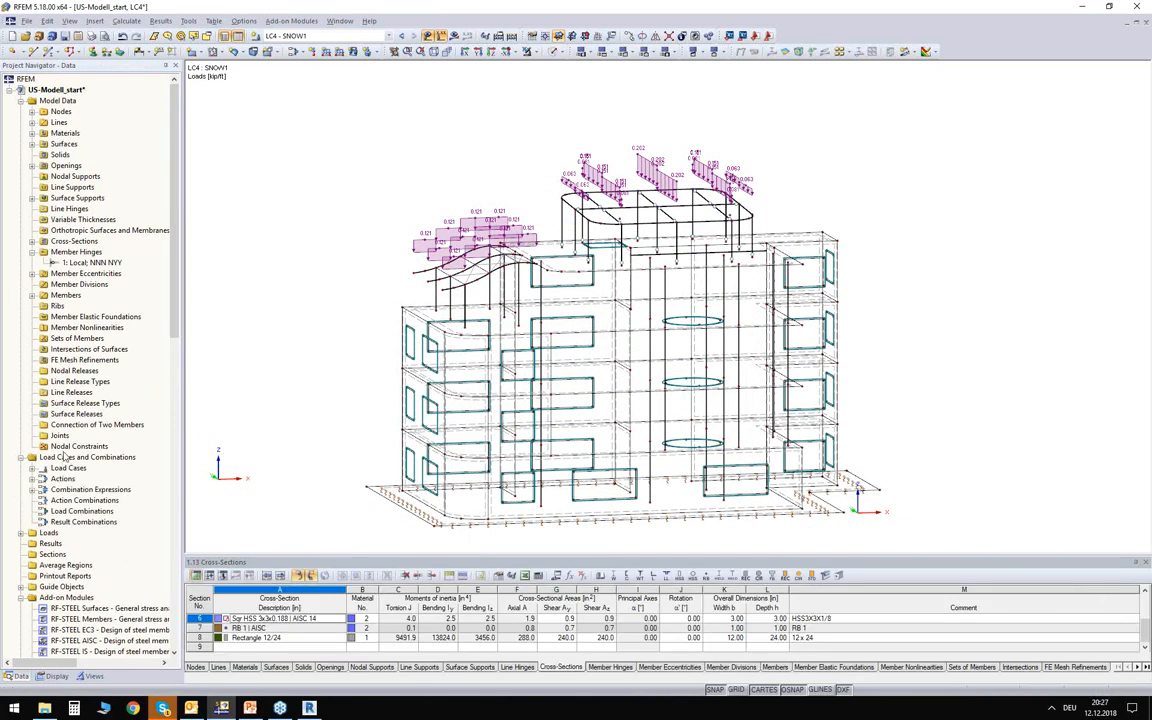
# Open the load cases for editing and check the action categories assigned to LC1 through LC4.
pyautogui.rightClick(62, 468)
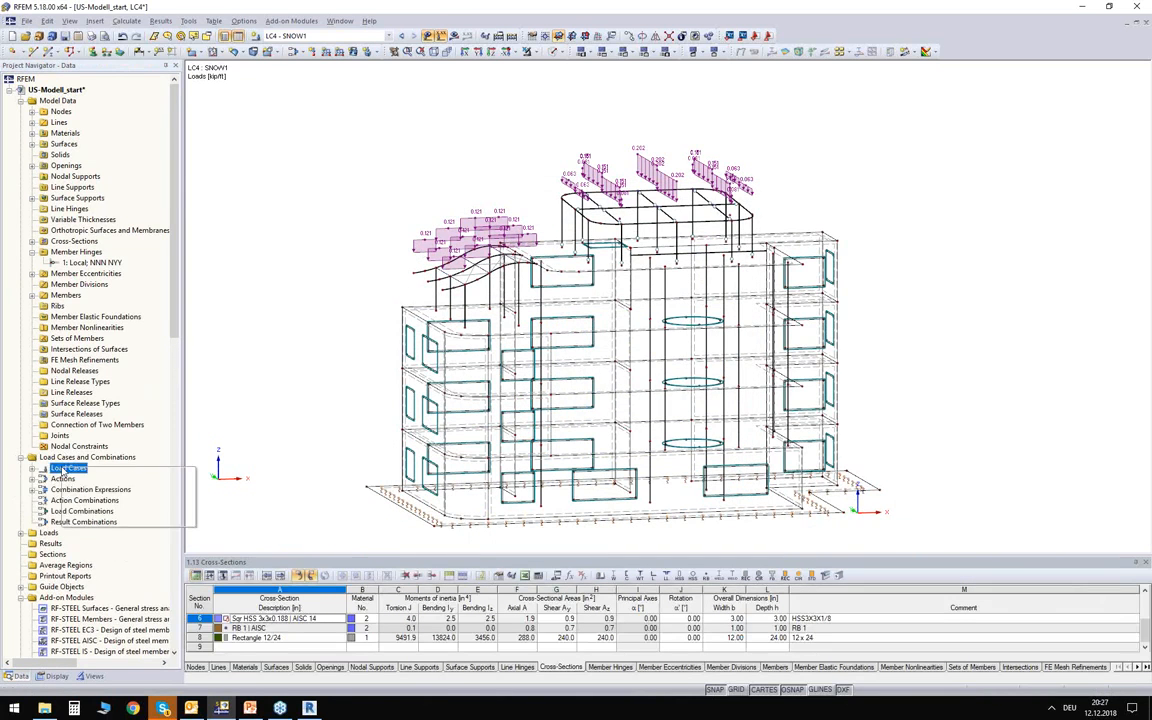
pyautogui.click(91, 475)
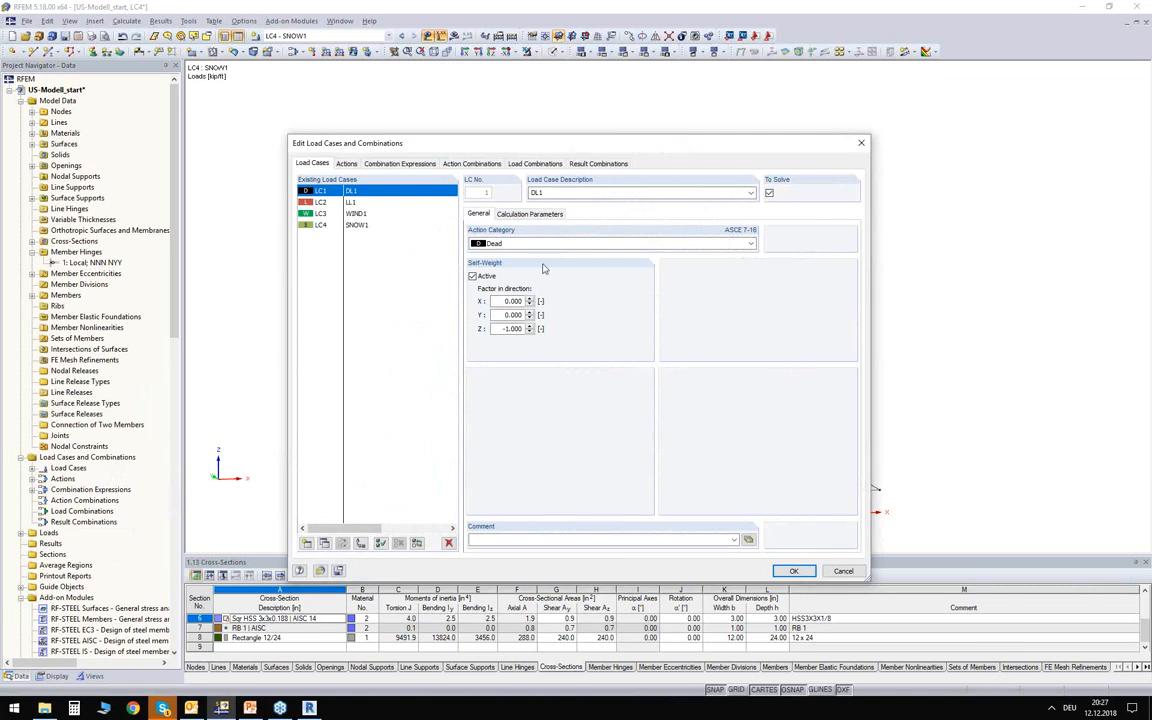
pyautogui.click(422, 203)
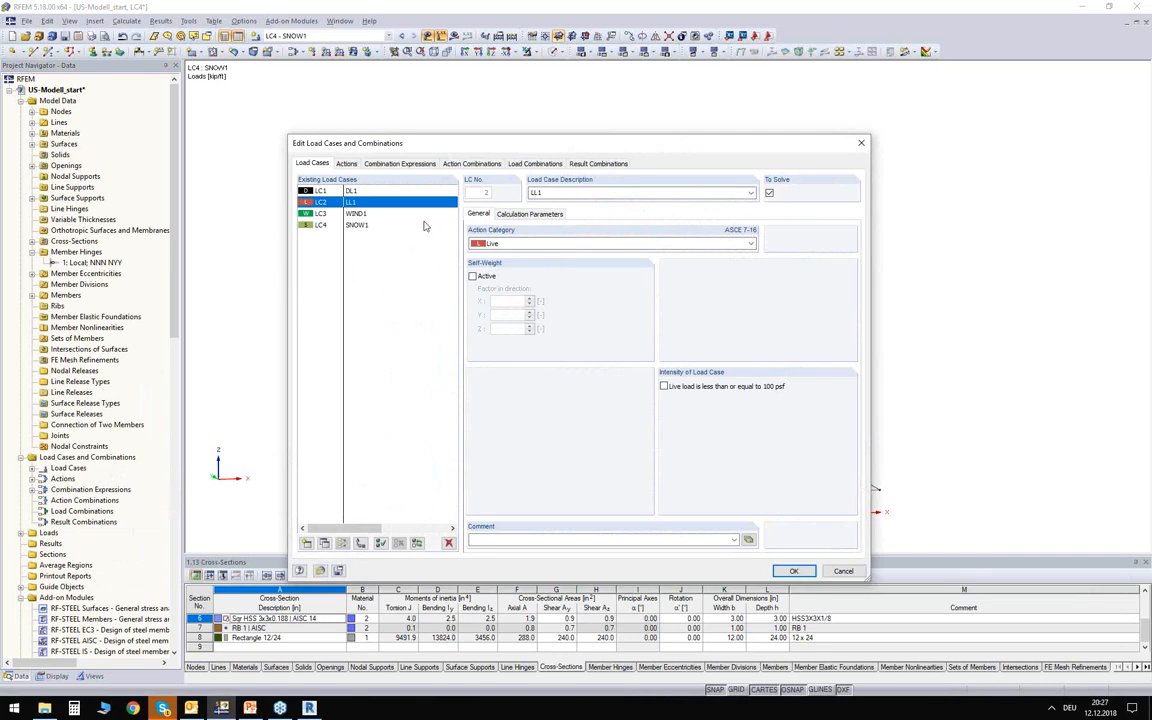
pyautogui.click(320, 213)
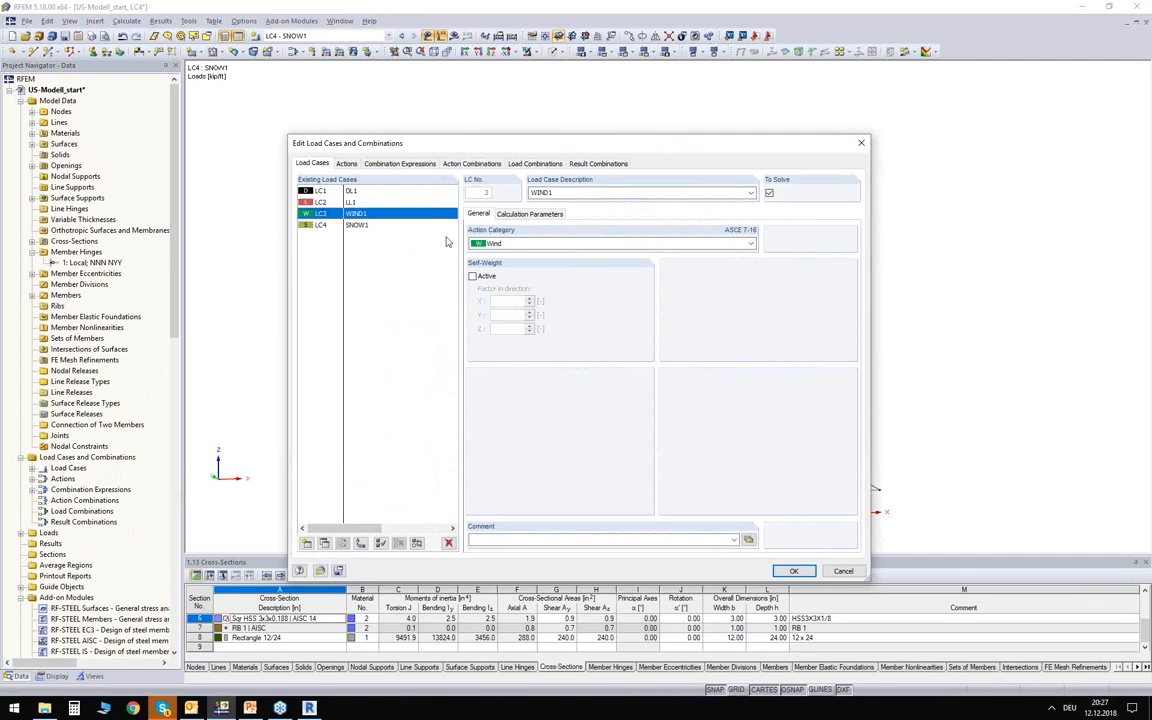
pyautogui.click(320, 224)
# Check the actions created from the load cases, then look through the design situations for CE1, keeping Section 2.3 (LRFD).
pyautogui.click(346, 163)
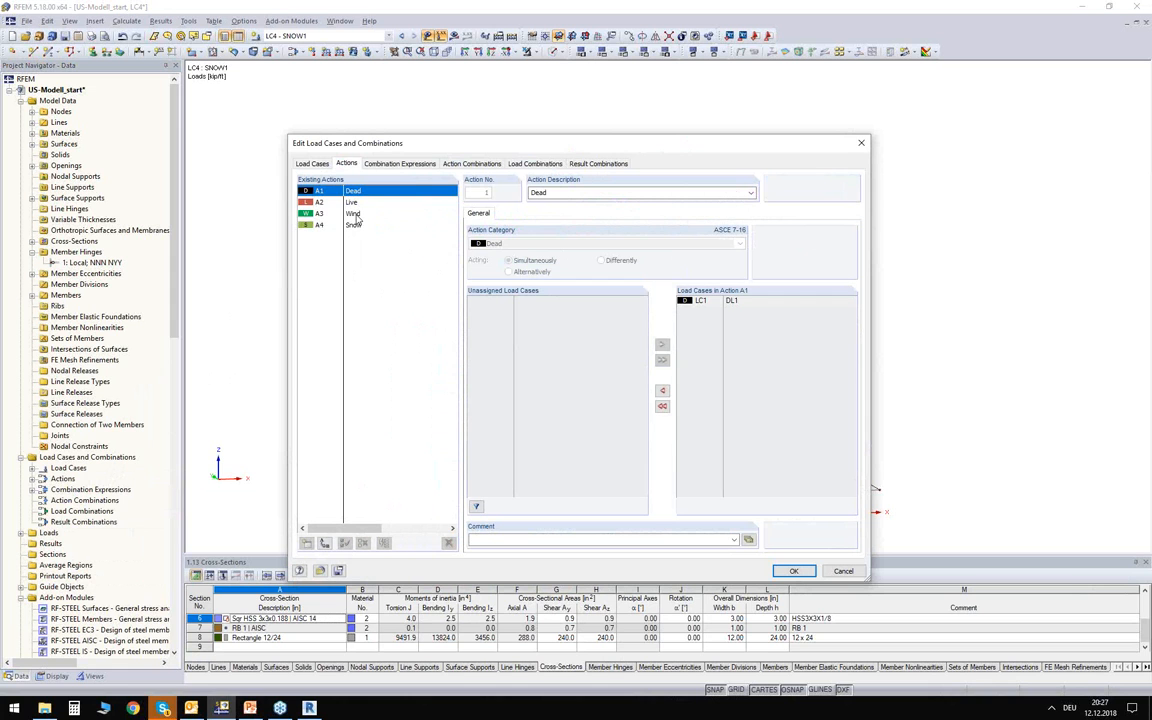
pyautogui.click(354, 216)
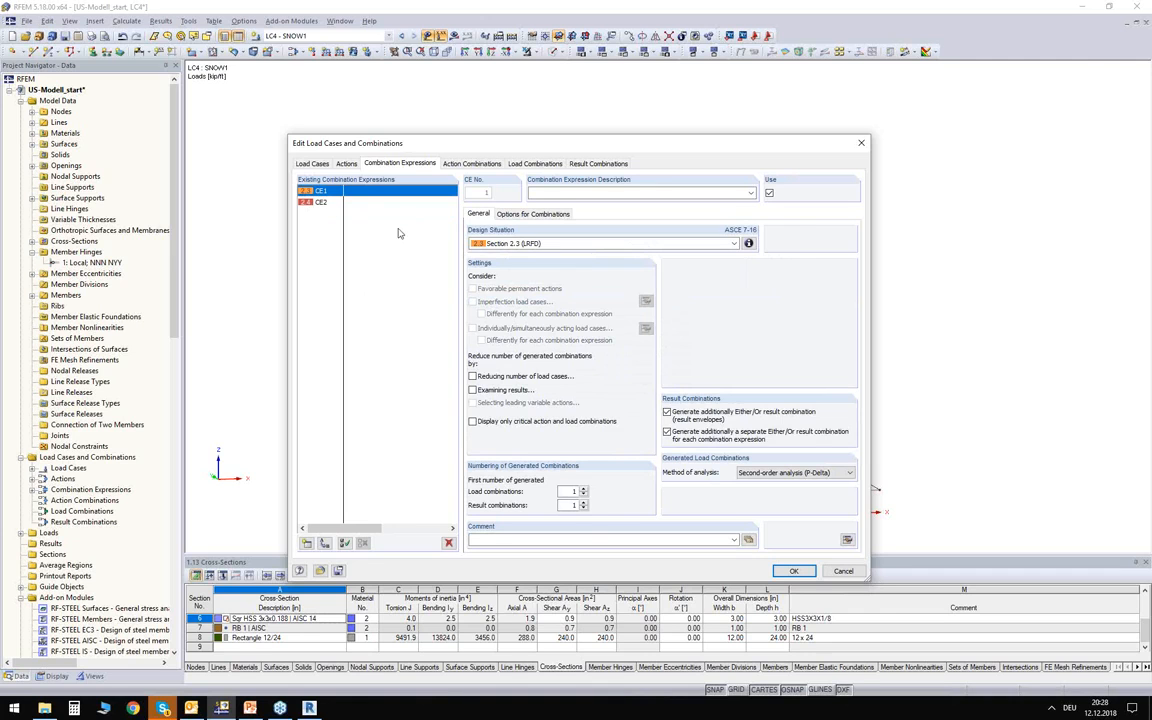
pyautogui.click(548, 243)
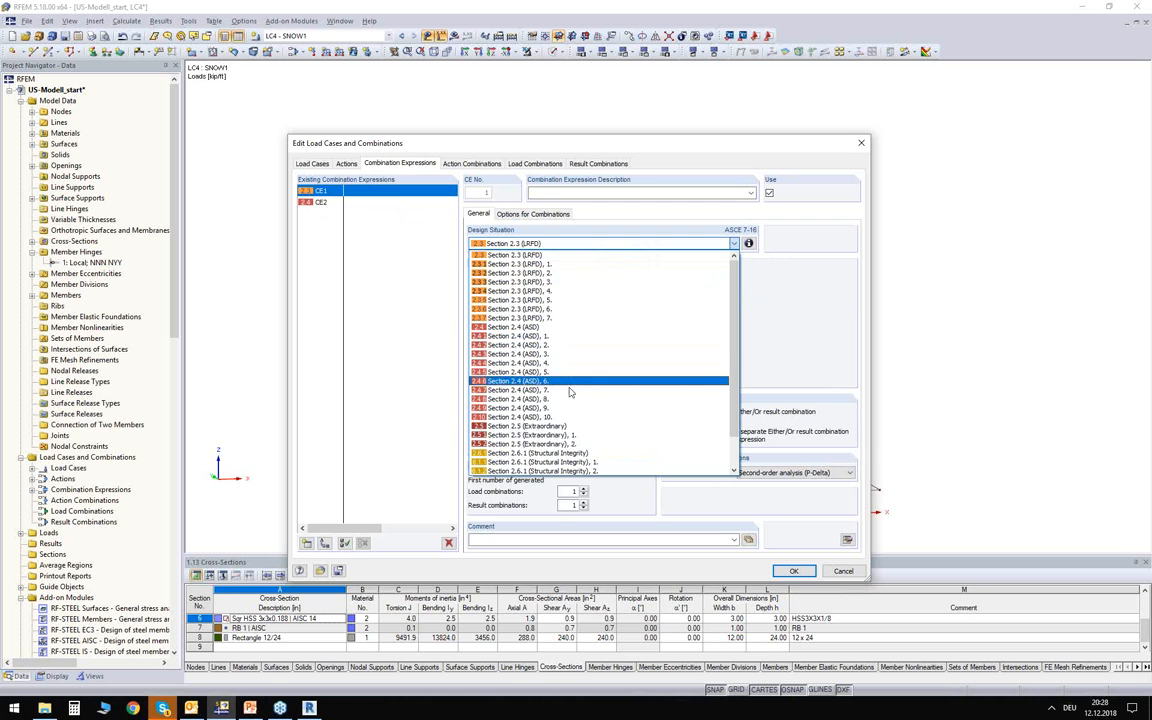
pyautogui.scroll(-1, 572, 420)
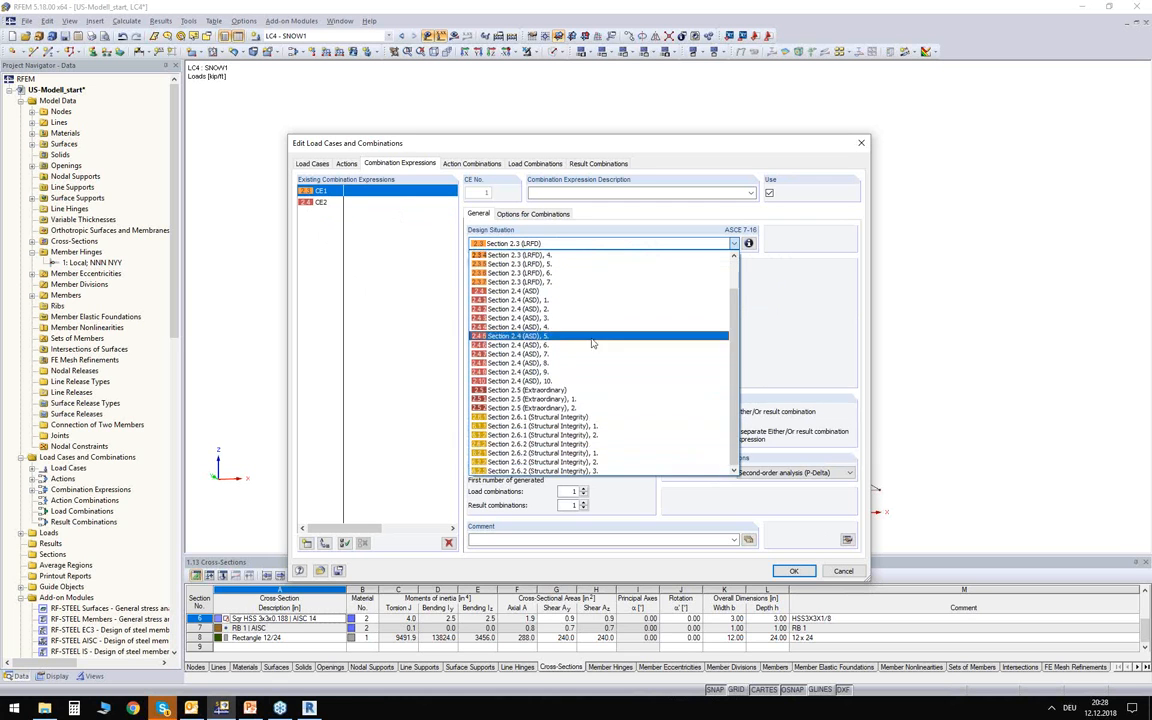
pyautogui.scroll(2, 595, 338)
pyautogui.click(491, 245)
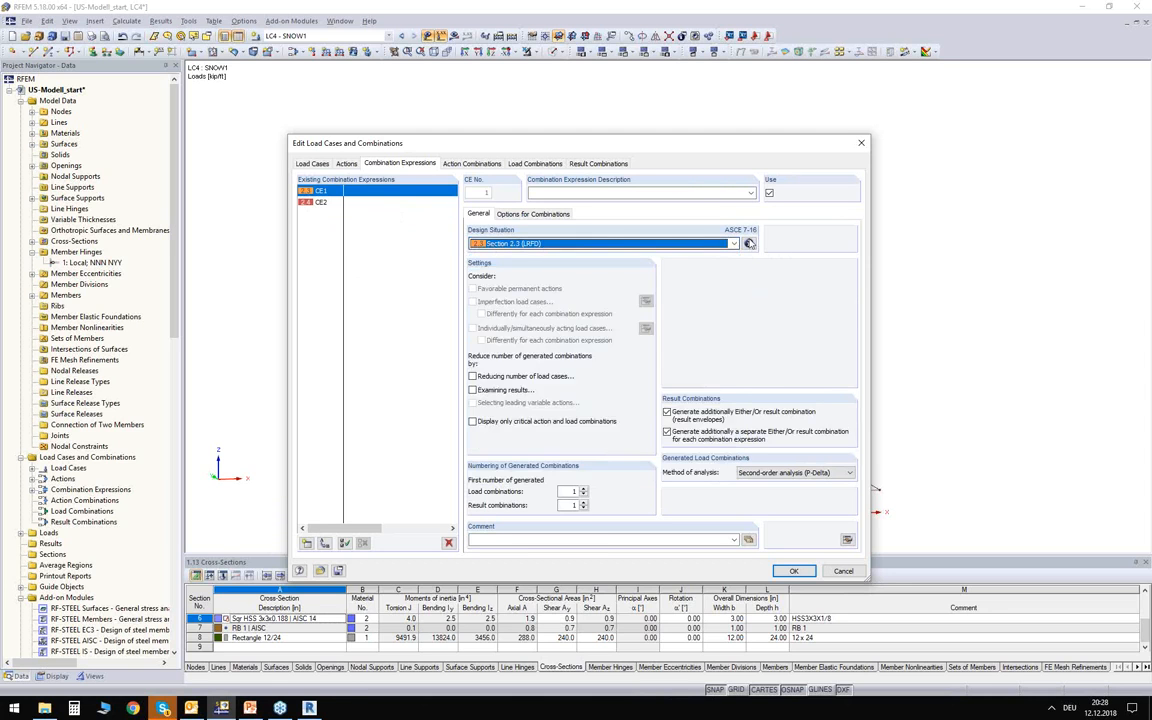
# Read the ASCE 7-16 combination formulas for CE1, Section 2.3 (LRFD), and CE2, Section 2.4 (ASD).
pyautogui.click(749, 243)
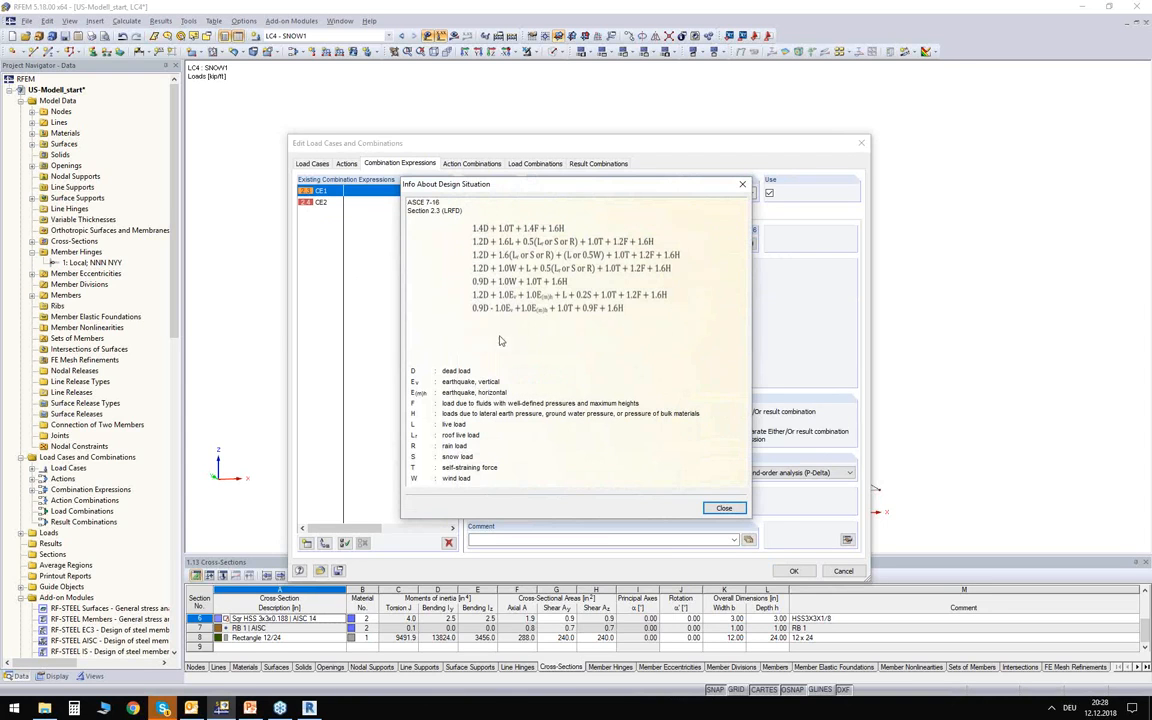
pyautogui.click(725, 508)
pyautogui.click(377, 203)
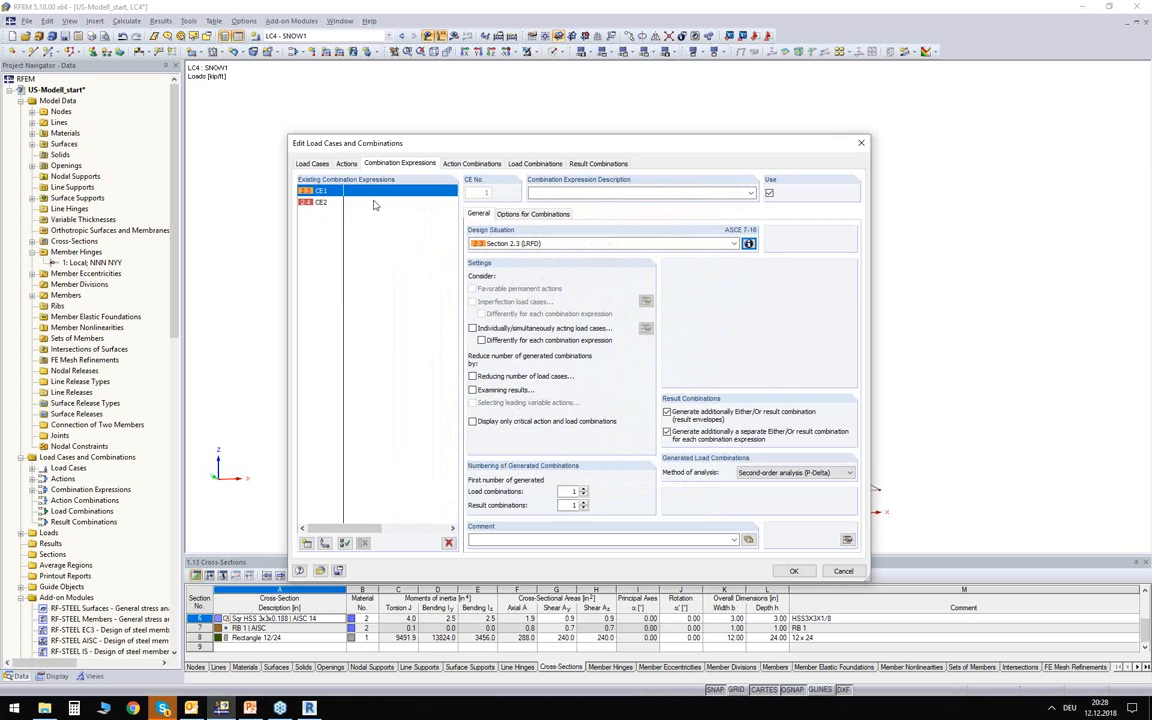
pyautogui.click(749, 243)
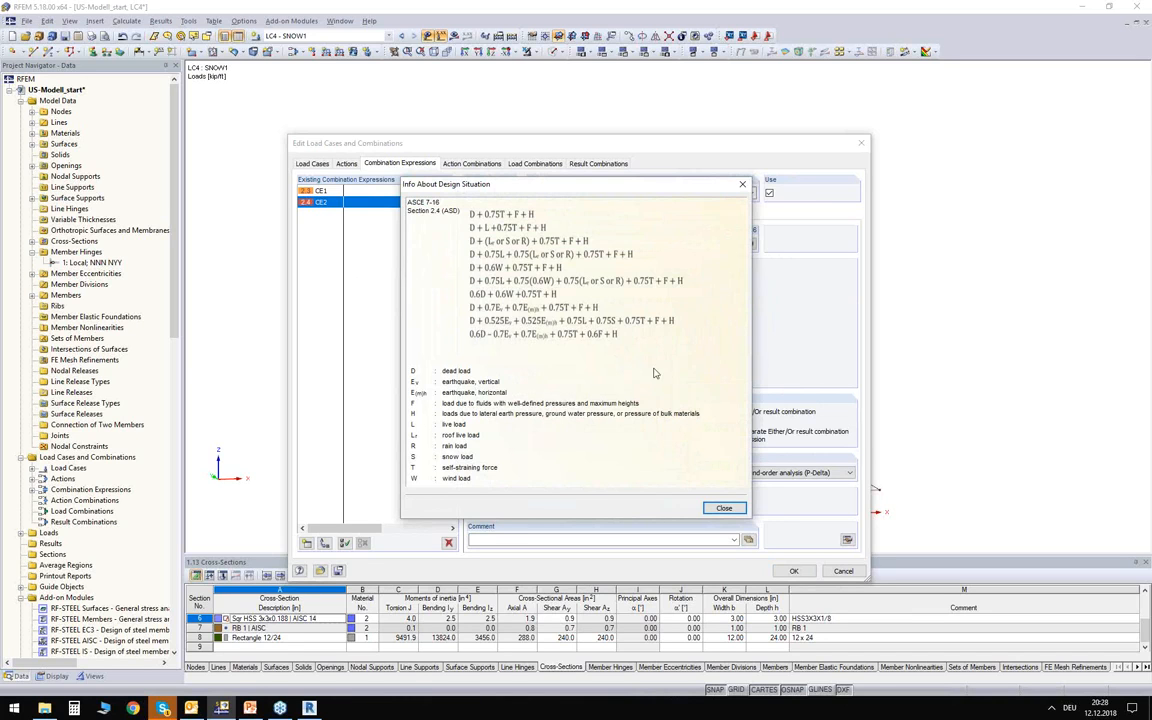
pyautogui.click(724, 509)
pyautogui.click(342, 193)
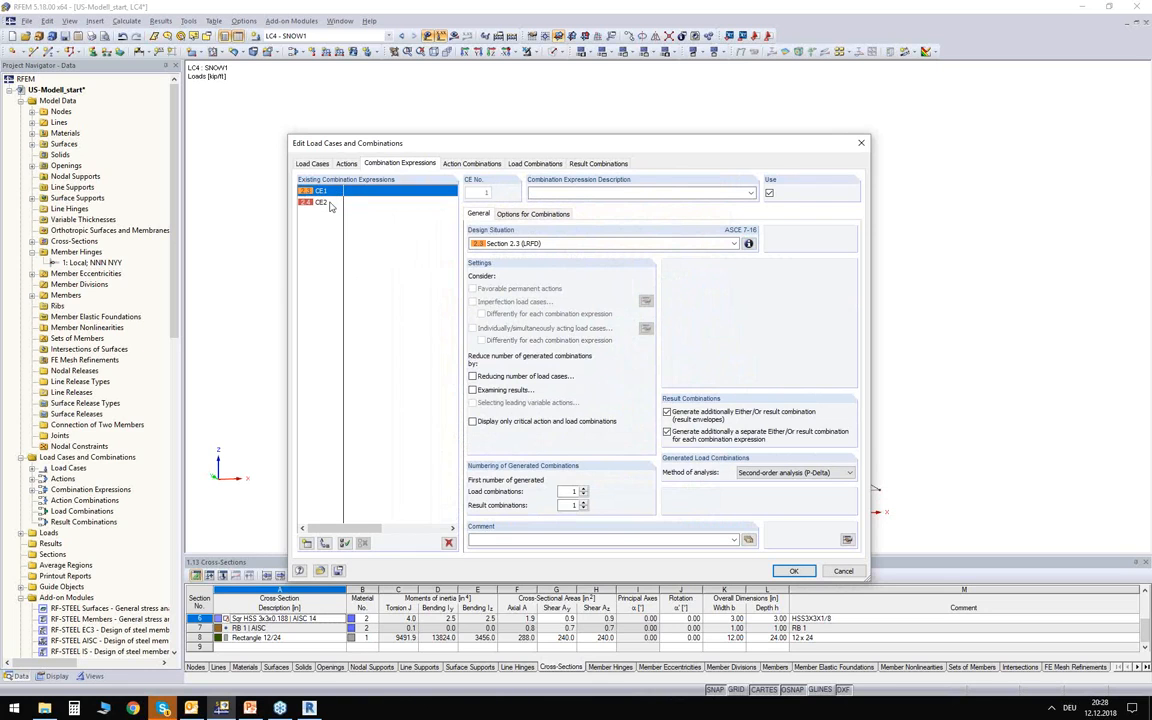
# Exclude combination expression CE2, Section 2.4 (ASD), from use and return to CE1.
pyautogui.click(328, 203)
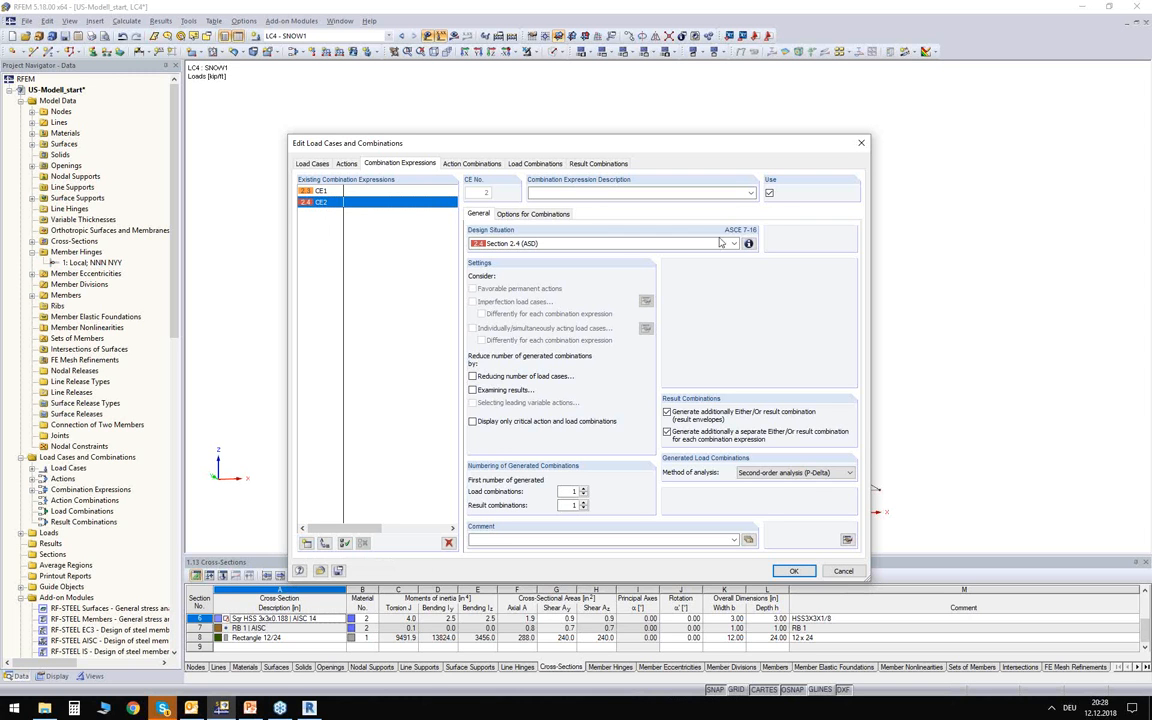
pyautogui.click(769, 194)
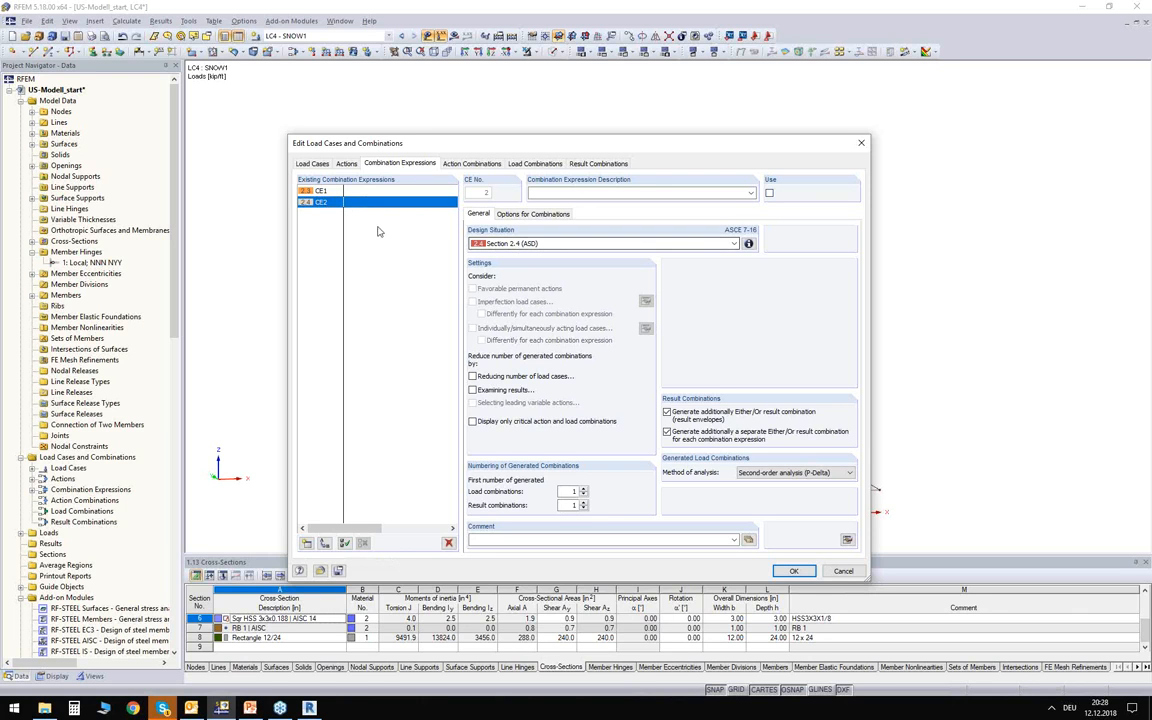
pyautogui.click(331, 191)
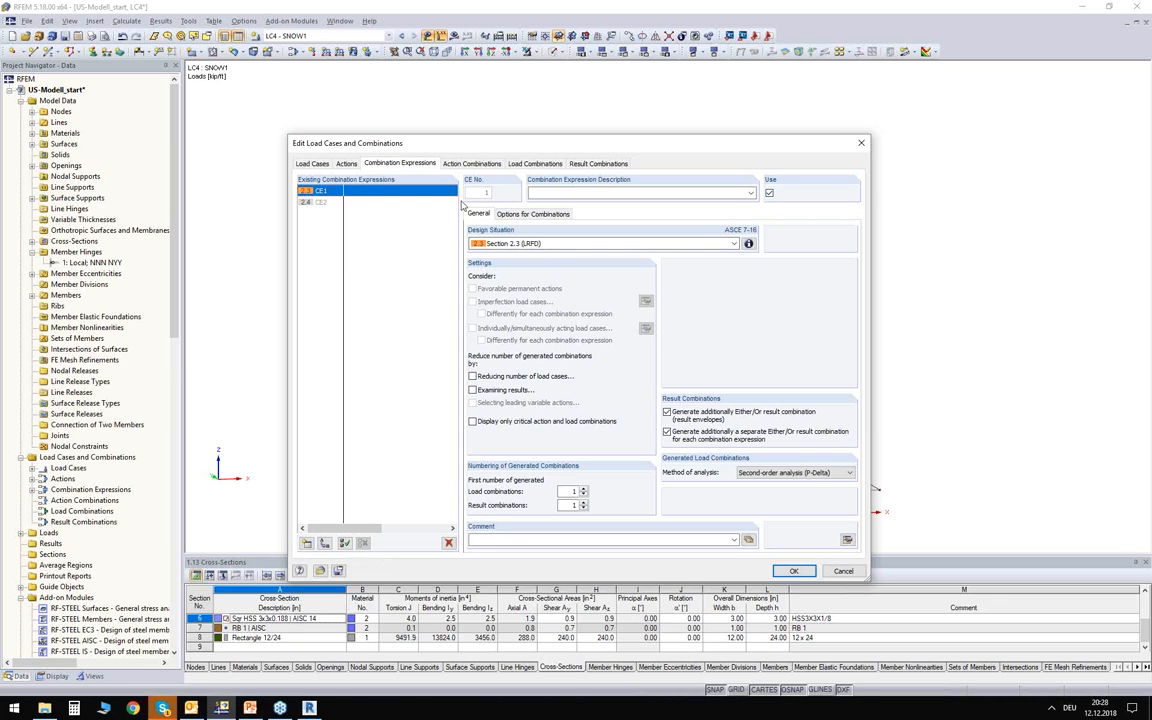
# Review the factors in load combinations CO3 and CO9 and the result combination RC1, then accept the load case and combination settings.
pyautogui.click(540, 165)
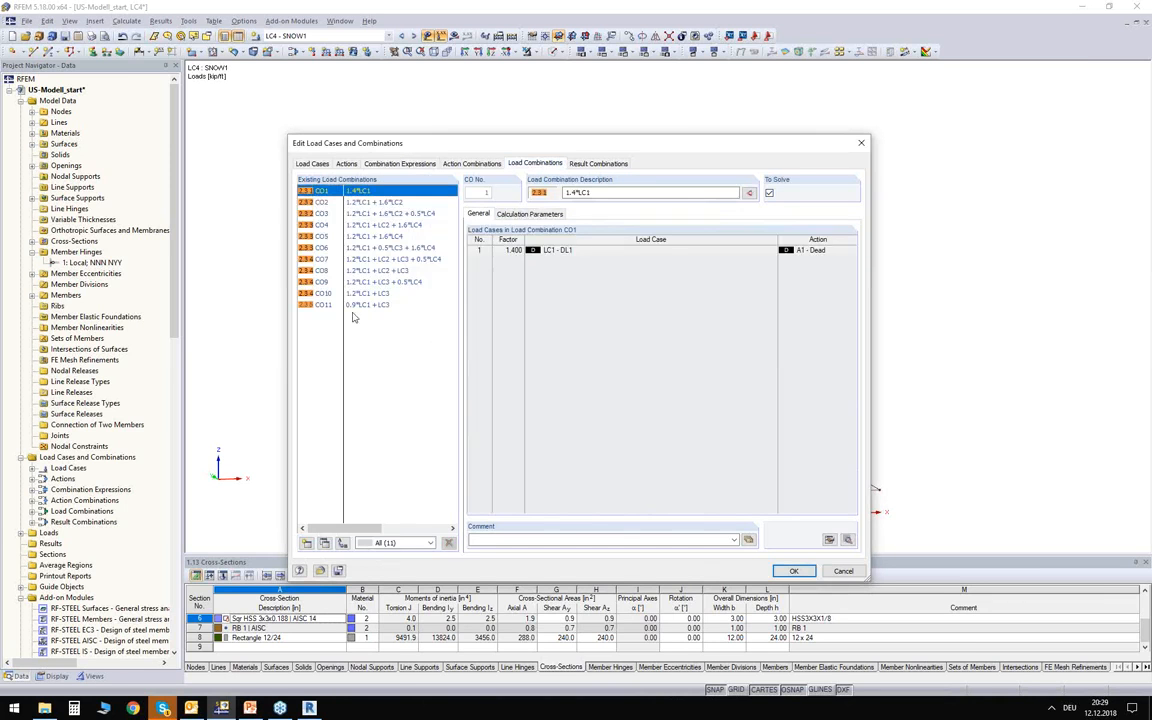
pyautogui.click(372, 213)
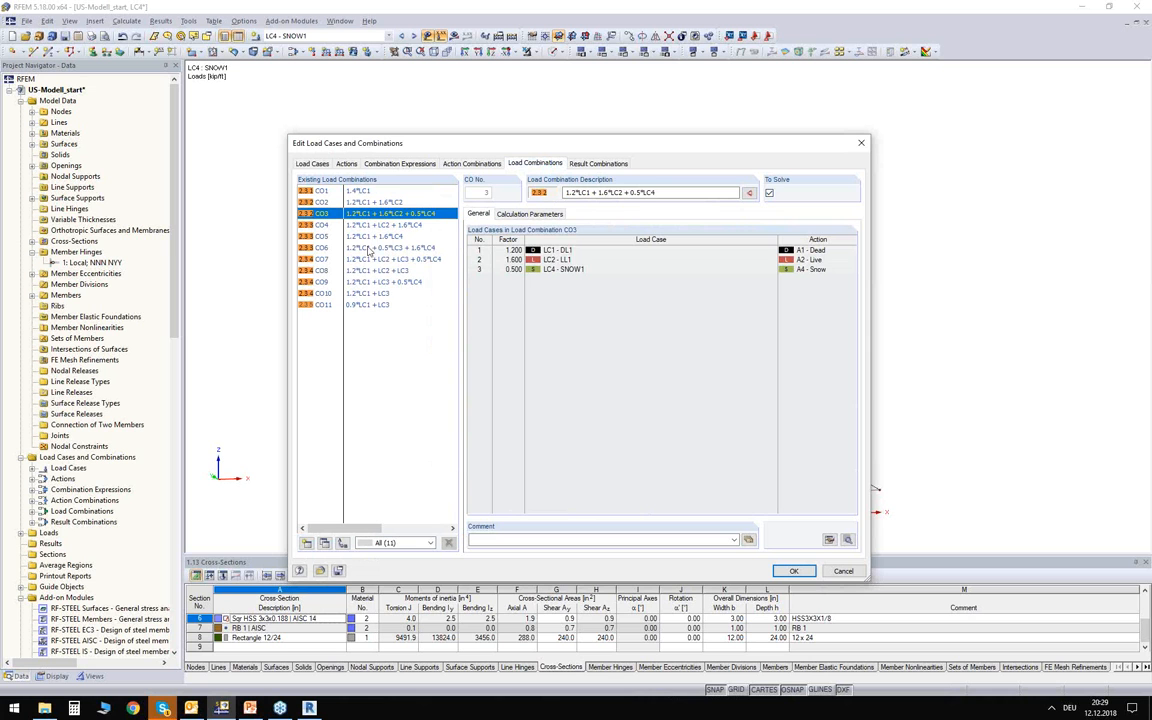
pyautogui.click(380, 282)
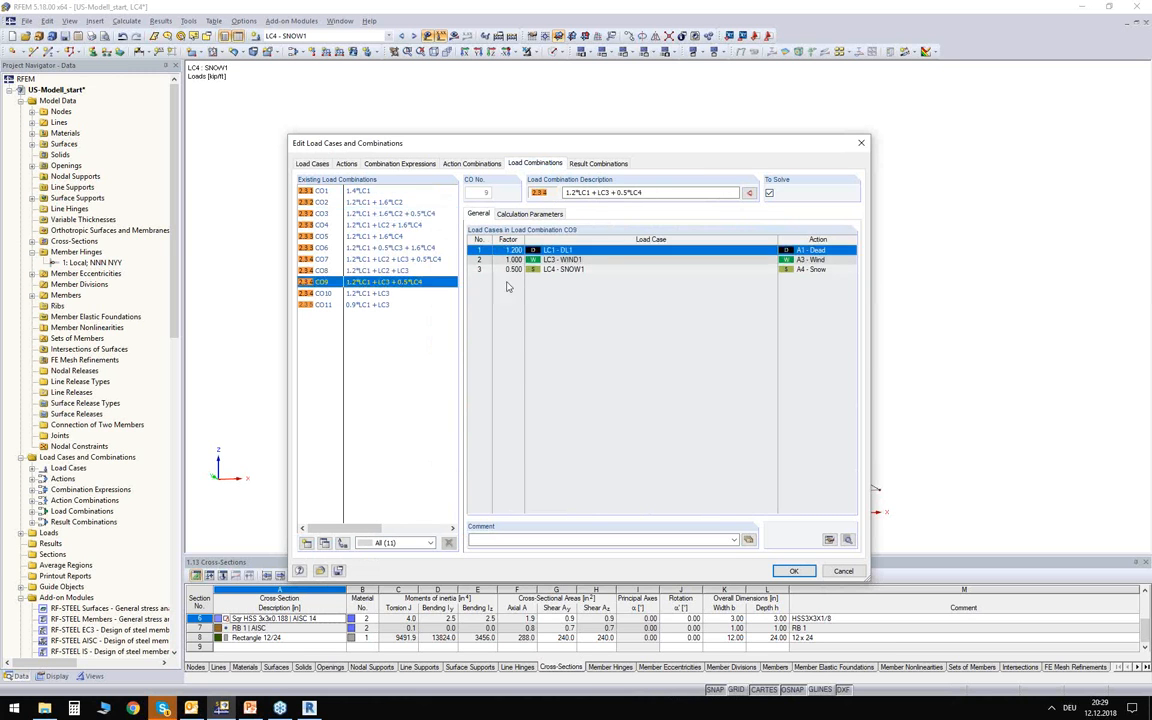
pyautogui.click(480, 249)
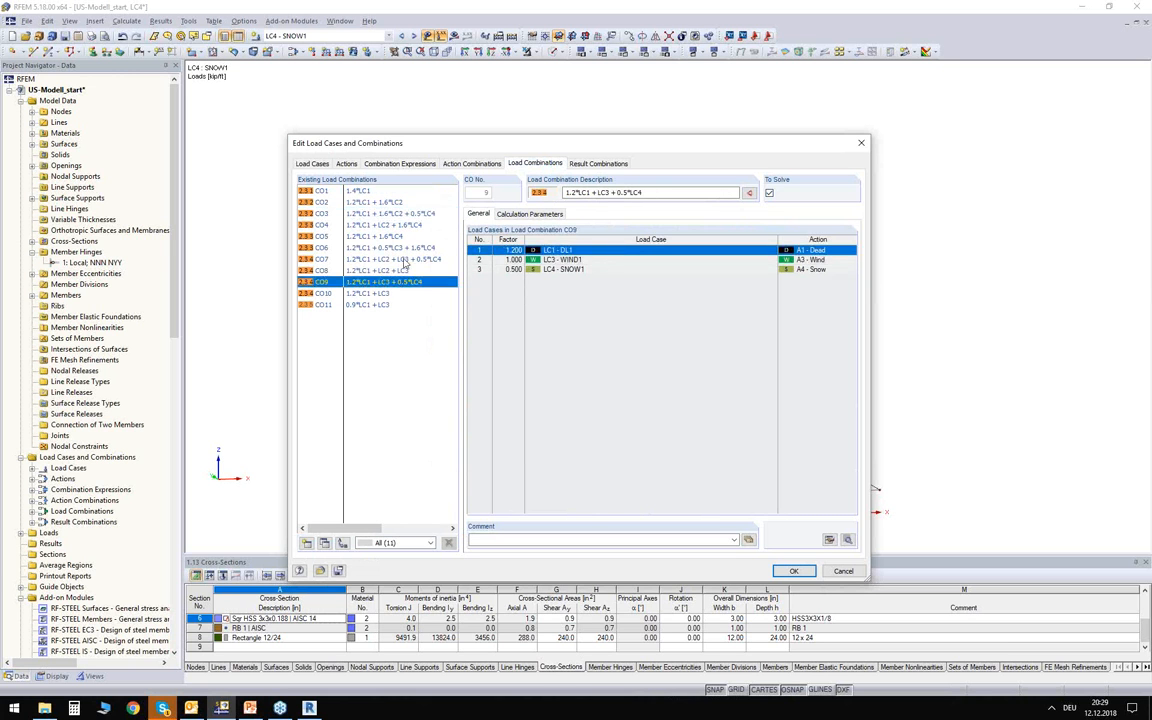
pyautogui.click(603, 165)
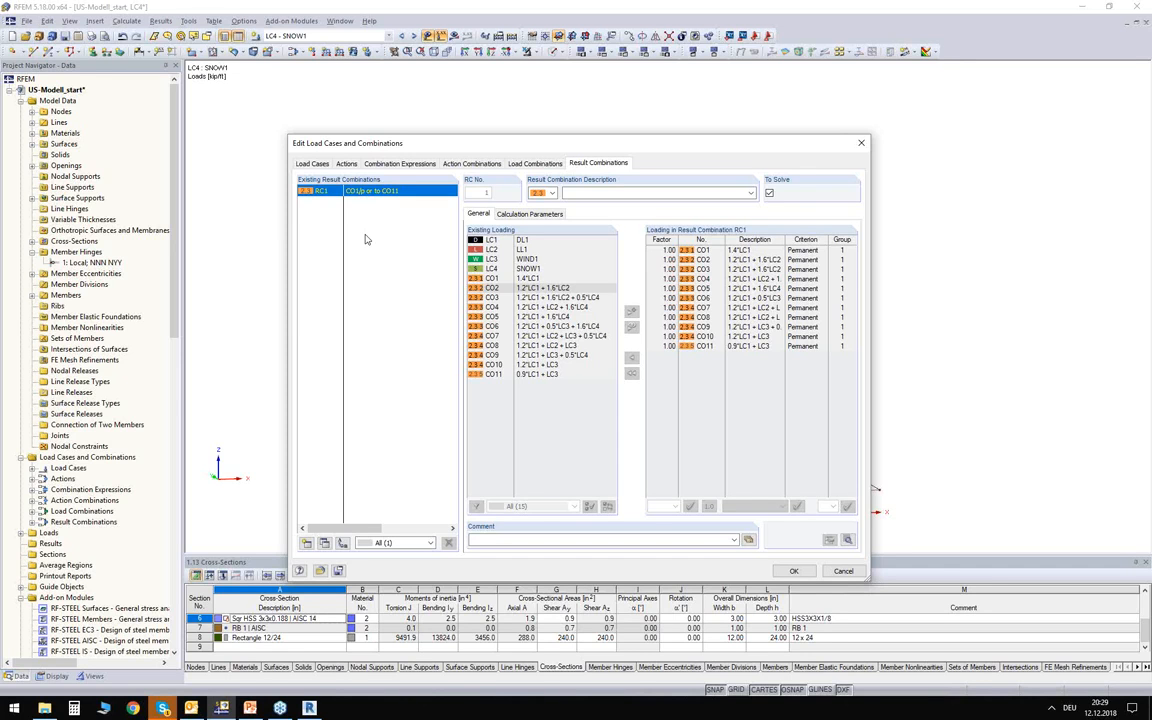
pyautogui.click(795, 571)
pyautogui.keyDown('ctrl'); pyautogui.moveTo(310, 196); pyautogui.dragTo(275, 186, button='middle'); pyautogui.keyUp('ctrl')
# Display the loads of combination CO3 on the building, then hide the load display.
pyautogui.click(345, 37)
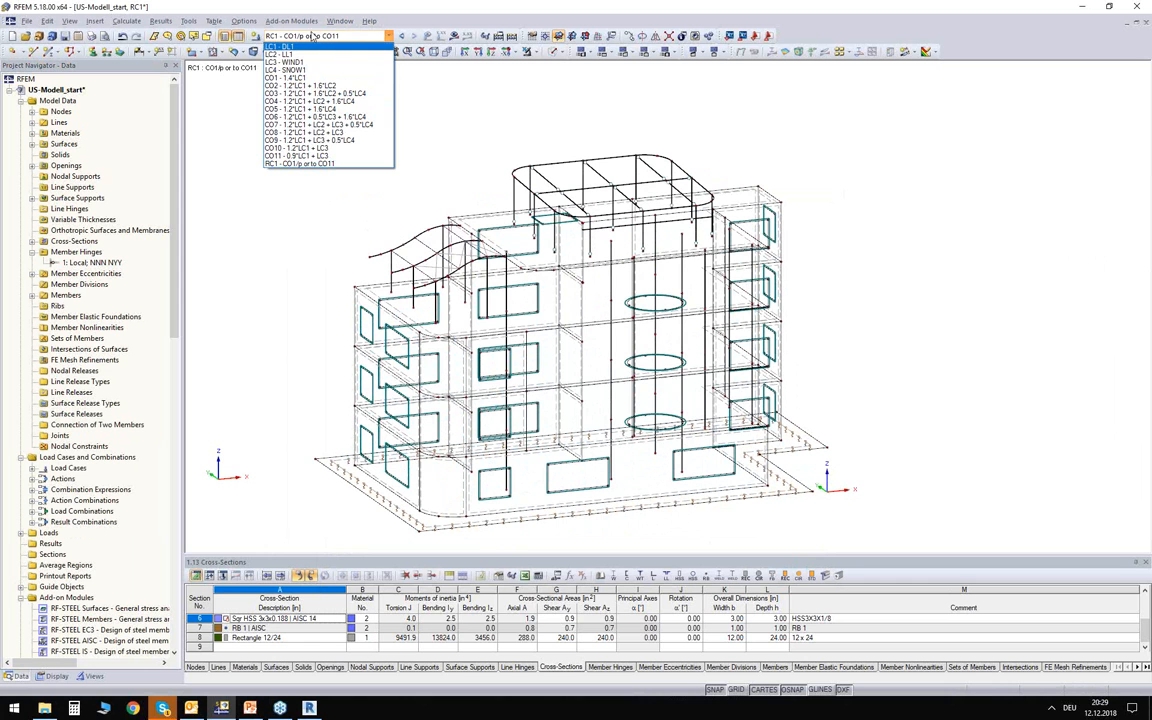
pyautogui.click(310, 93)
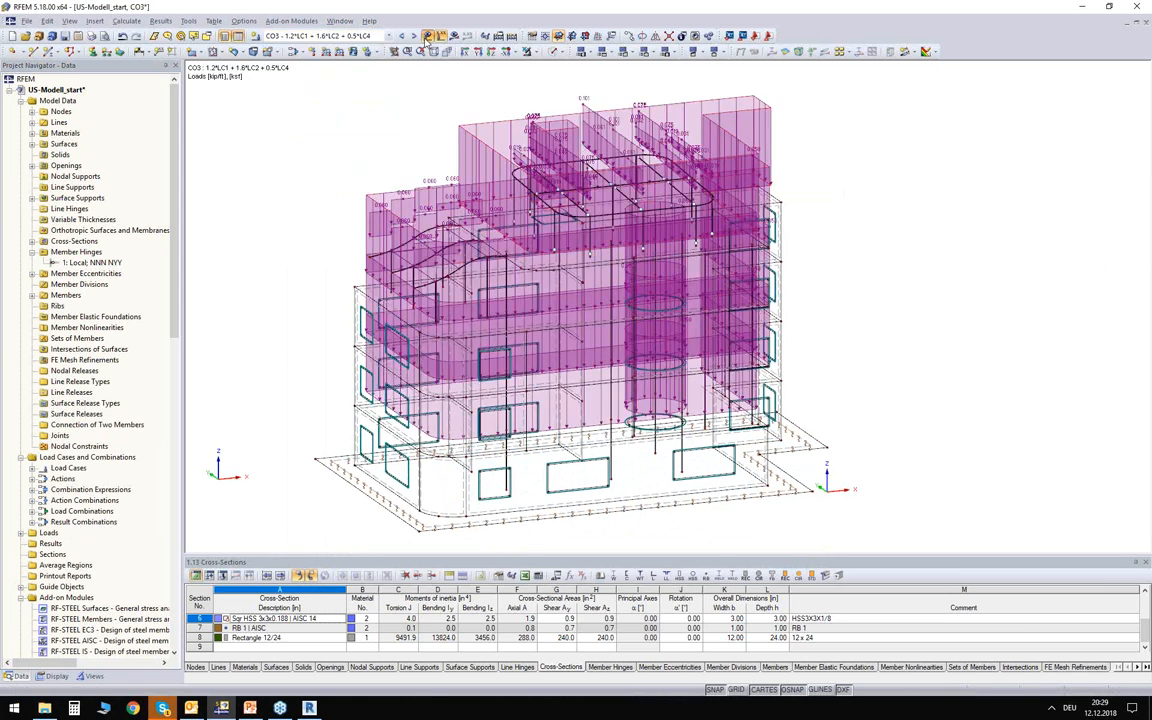
pyautogui.click(427, 35)
pyautogui.keyDown('ctrl'); pyautogui.moveTo(337, 128); pyautogui.dragTo(297, 113, button='middle'); pyautogui.keyUp('ctrl')
pyautogui.keyDown('ctrl'); pyautogui.moveTo(733, 306); pyautogui.dragTo(396, 222, button='middle'); pyautogui.keyUp('ctrl')
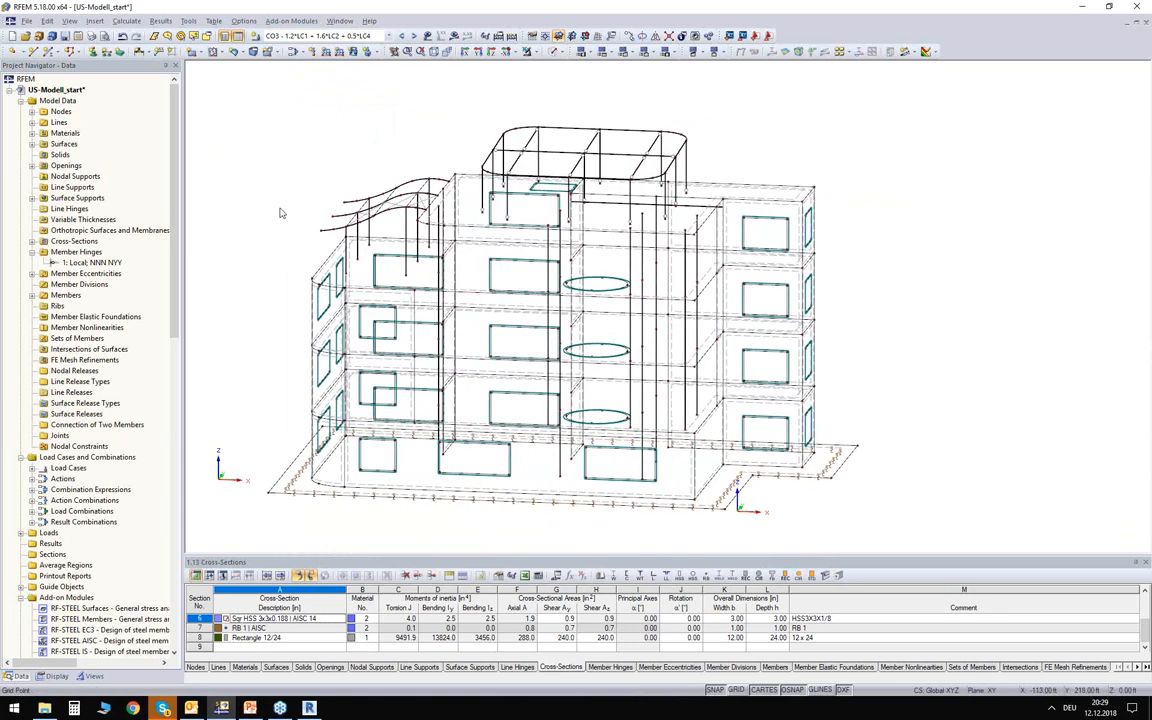
pyautogui.moveTo(242, 196); pyautogui.dragTo(246, 168, button='middle')
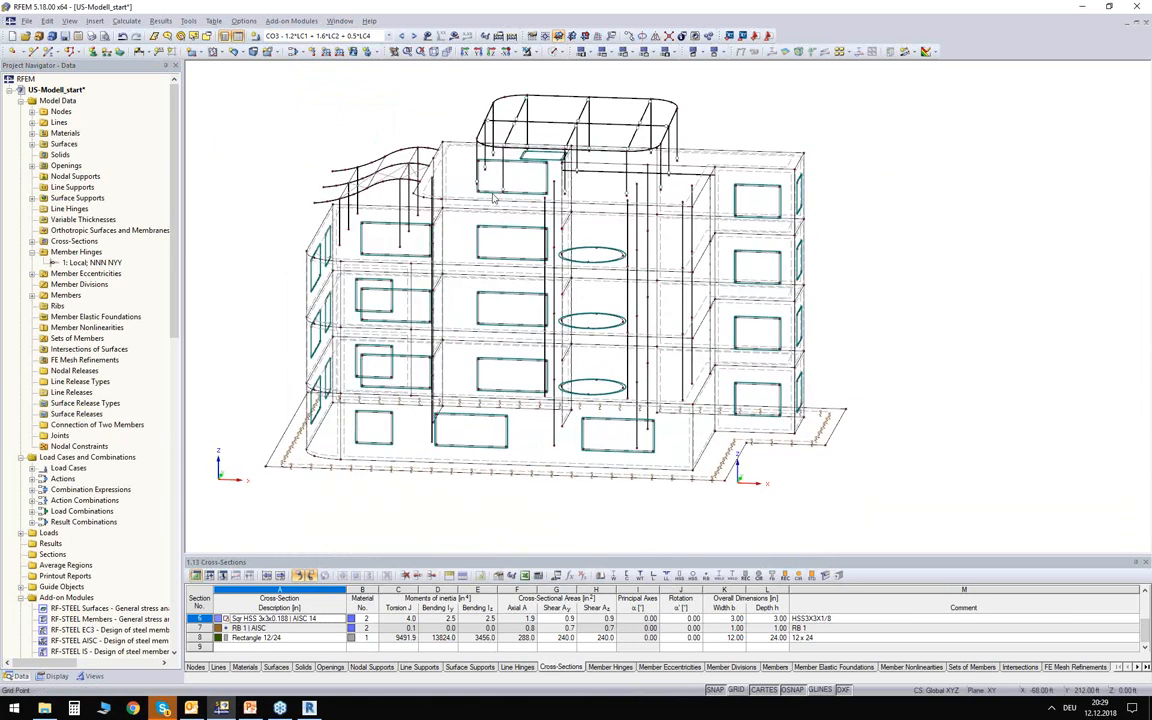
pyautogui.moveTo(328, 110)
pyautogui.keyDown('ctrl'); pyautogui.mouseDown(button='middle')
pyautogui.moveTo(344, 130)
pyautogui.moveTo(335, 132)
pyautogui.mouseUp(button='middle'); pyautogui.keyUp('ctrl')
pyautogui.moveTo(260, 135)
pyautogui.mouseDown(button='middle')
pyautogui.moveTo(281, 190)
pyautogui.moveTo(266, 150)
pyautogui.mouseUp(button='middle')
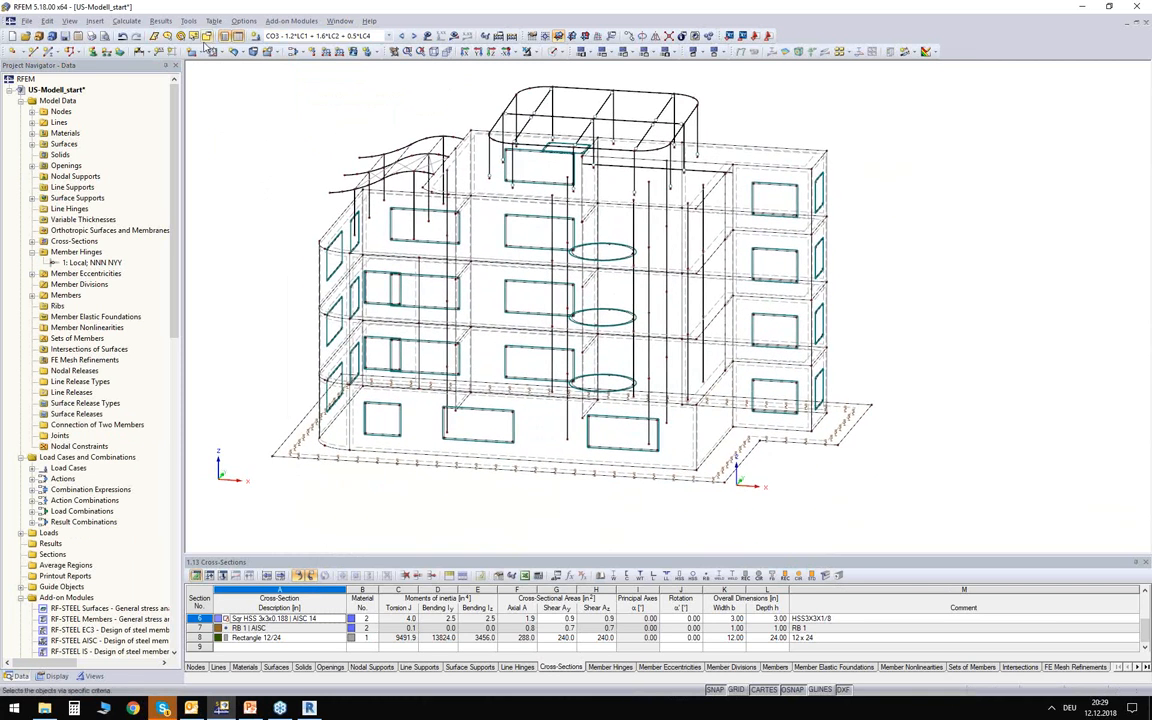
# Set the FE mesh target element length to 1.5 ft and regenerate the mesh.
pyautogui.click(124, 21)
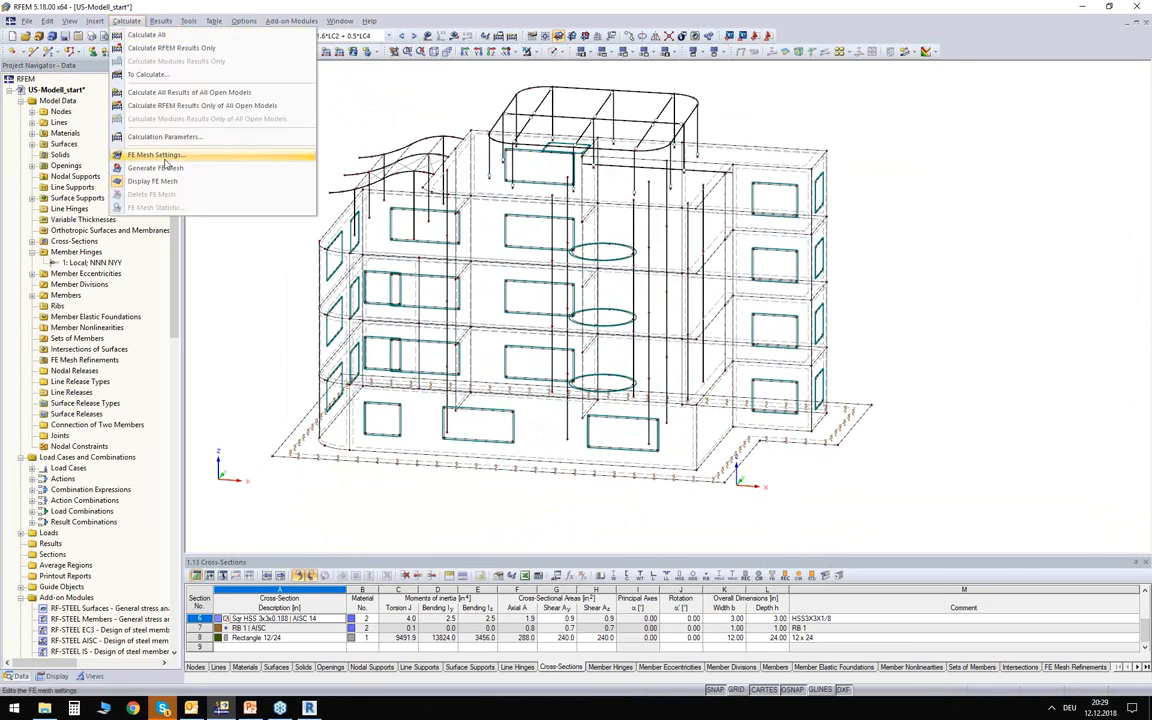
pyautogui.click(160, 155)
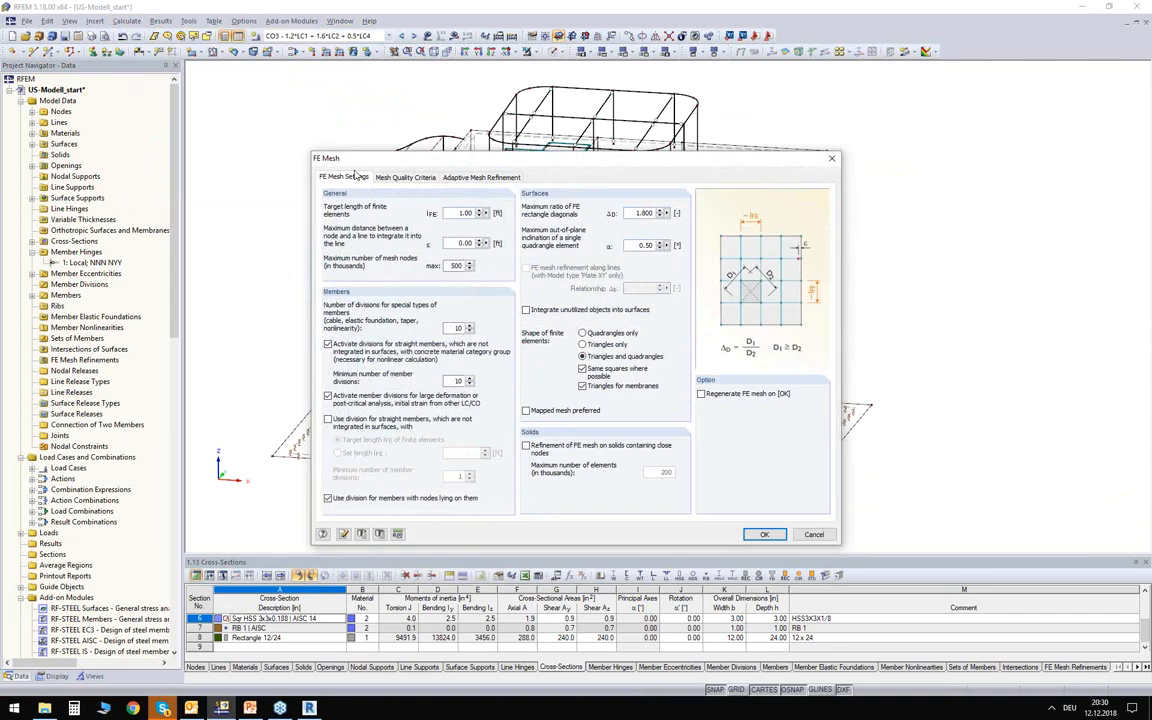
pyautogui.moveTo(349, 163); pyautogui.dragTo(315, 150)
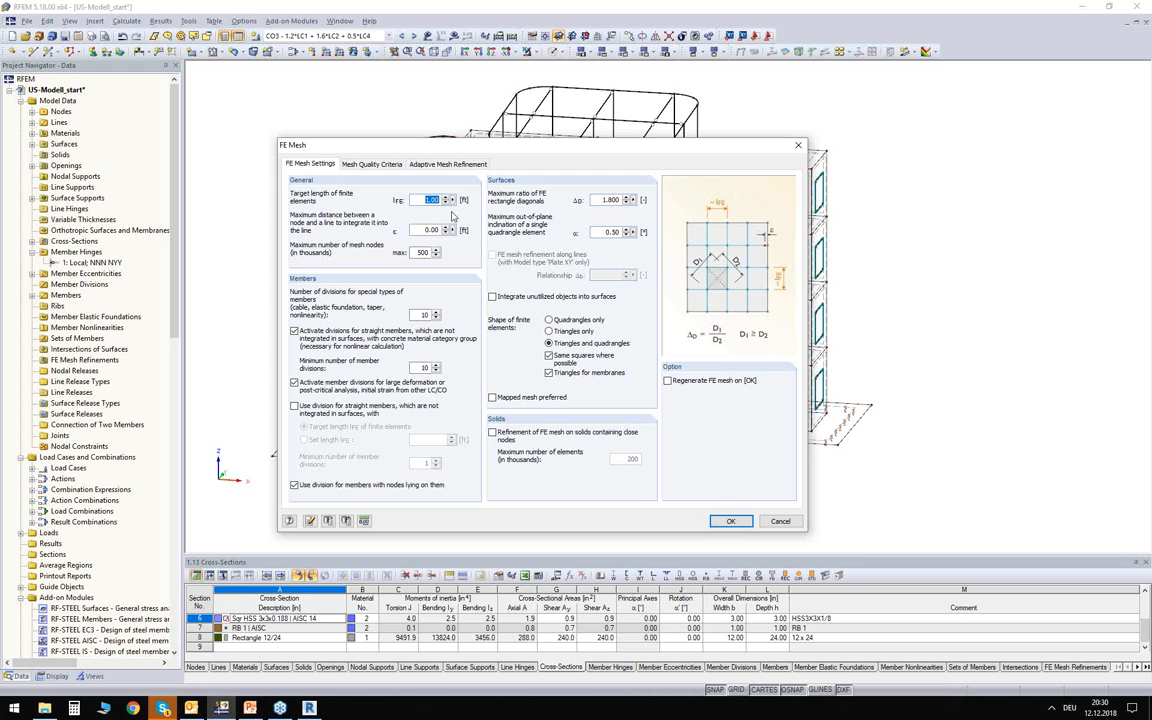
pyautogui.click(695, 382)
pyautogui.click(730, 522)
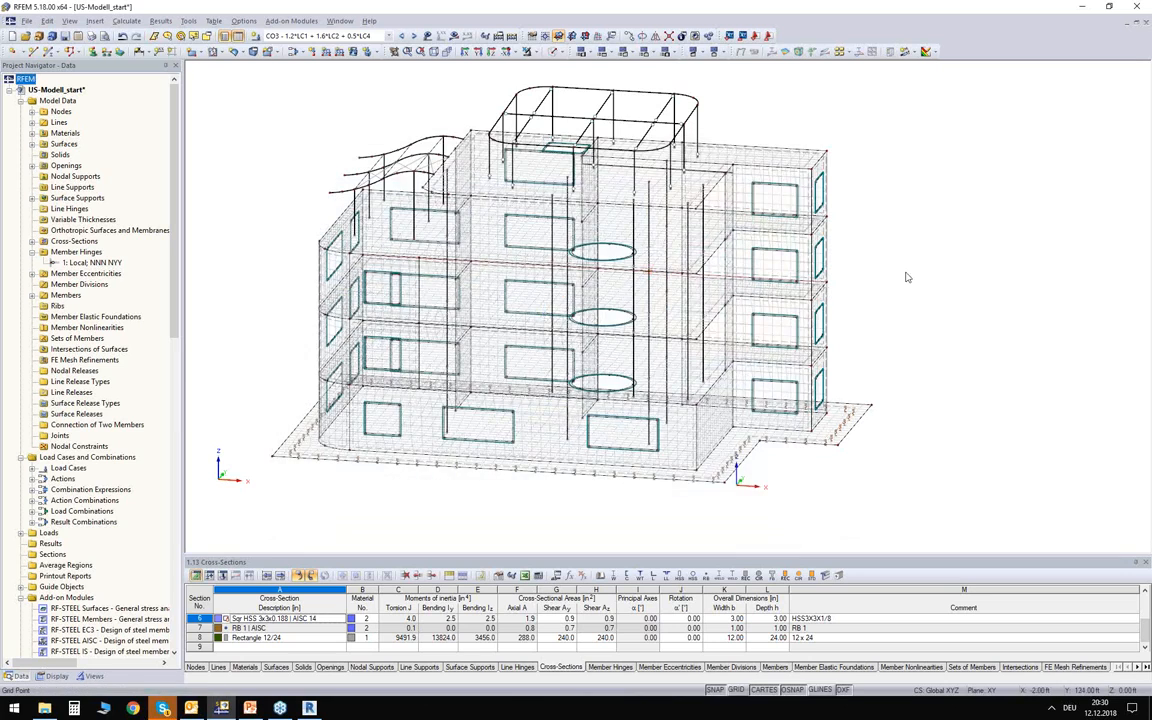
# Switch the model to a solid rendered display and examine the generated FE mesh on the floors, walls and around the window openings.
pyautogui.moveTo(959, 303)
pyautogui.keyDown('ctrl'); pyautogui.mouseDown(button='middle')
pyautogui.moveTo(895, 327)
pyautogui.moveTo(908, 373)
pyautogui.moveTo(928, 281)
pyautogui.moveTo(959, 286)
pyautogui.mouseUp(button='middle'); pyautogui.keyUp('ctrl')
pyautogui.scroll(1, 604, 265)
pyautogui.scroll(2, 604, 265)
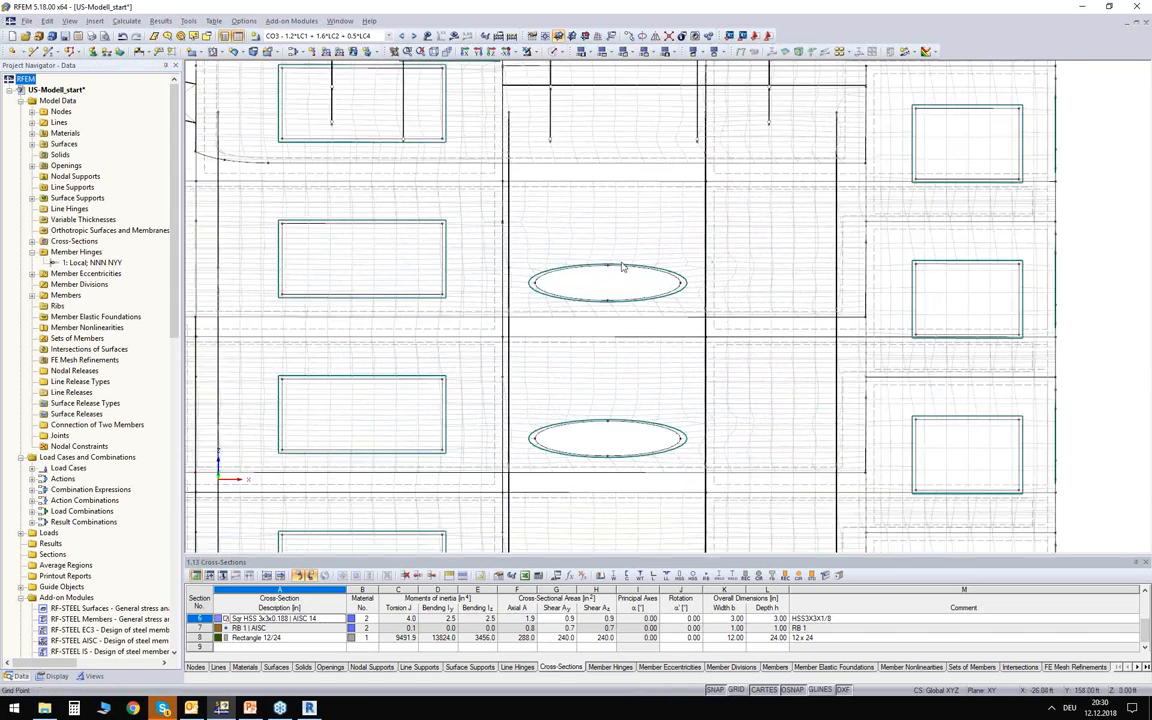
pyautogui.keyDown('ctrl'); pyautogui.moveTo(605, 289); pyautogui.dragTo(510, 285, button='middle'); pyautogui.keyUp('ctrl')
pyautogui.click(552, 51)
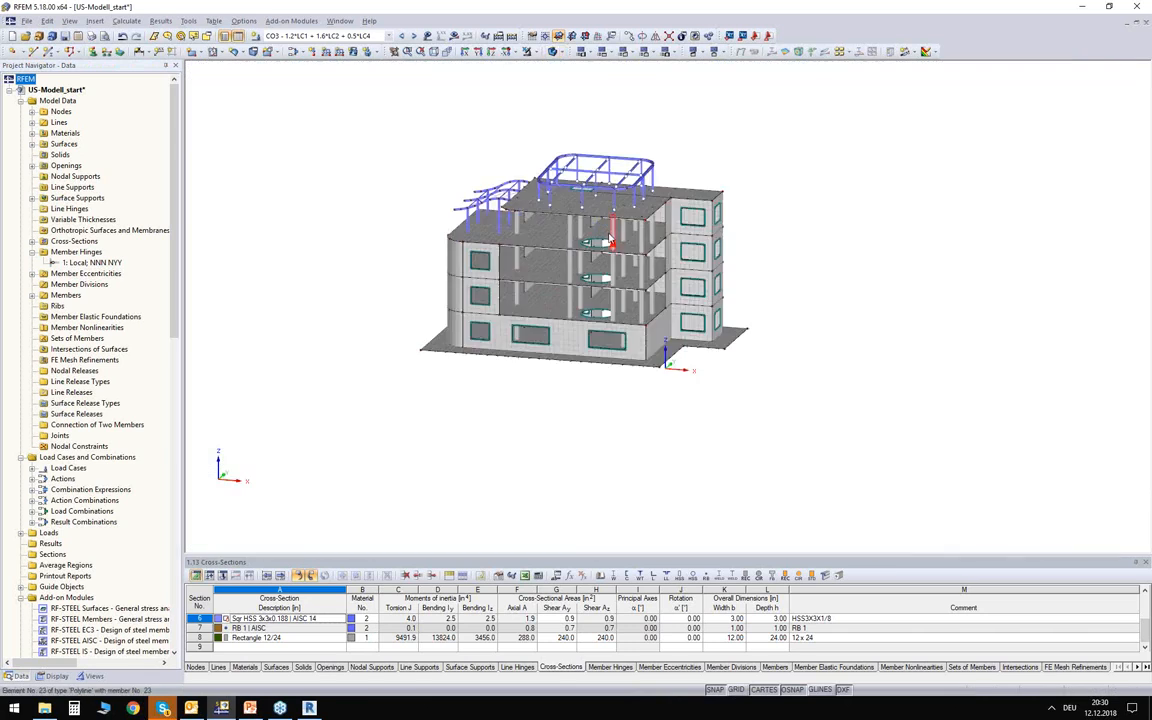
pyautogui.scroll(4, 580, 236)
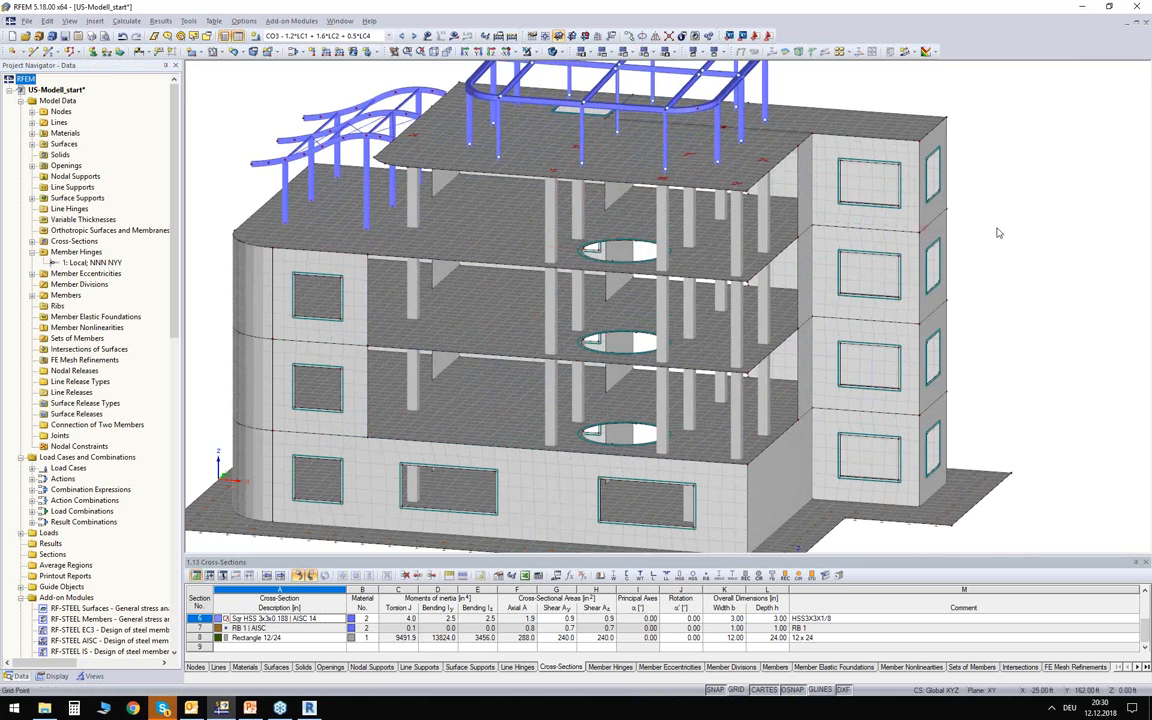
pyautogui.moveTo(995, 230); pyautogui.dragTo(838, 240, button='middle')
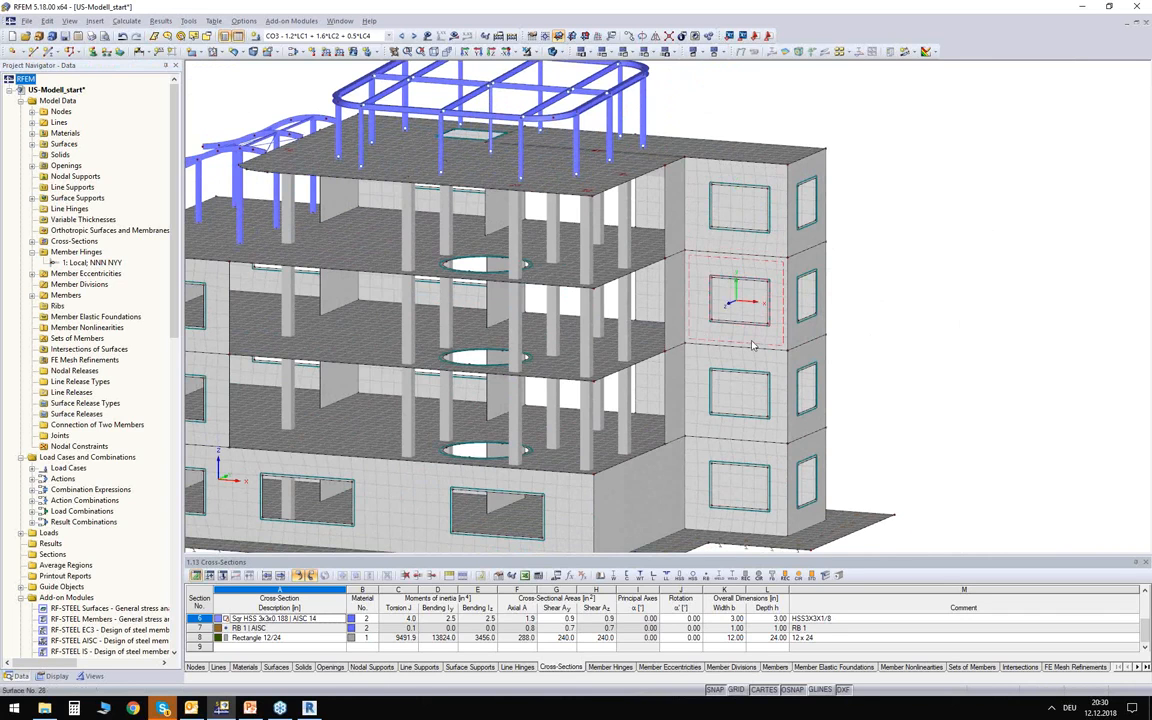
pyautogui.scroll(3, 753, 345)
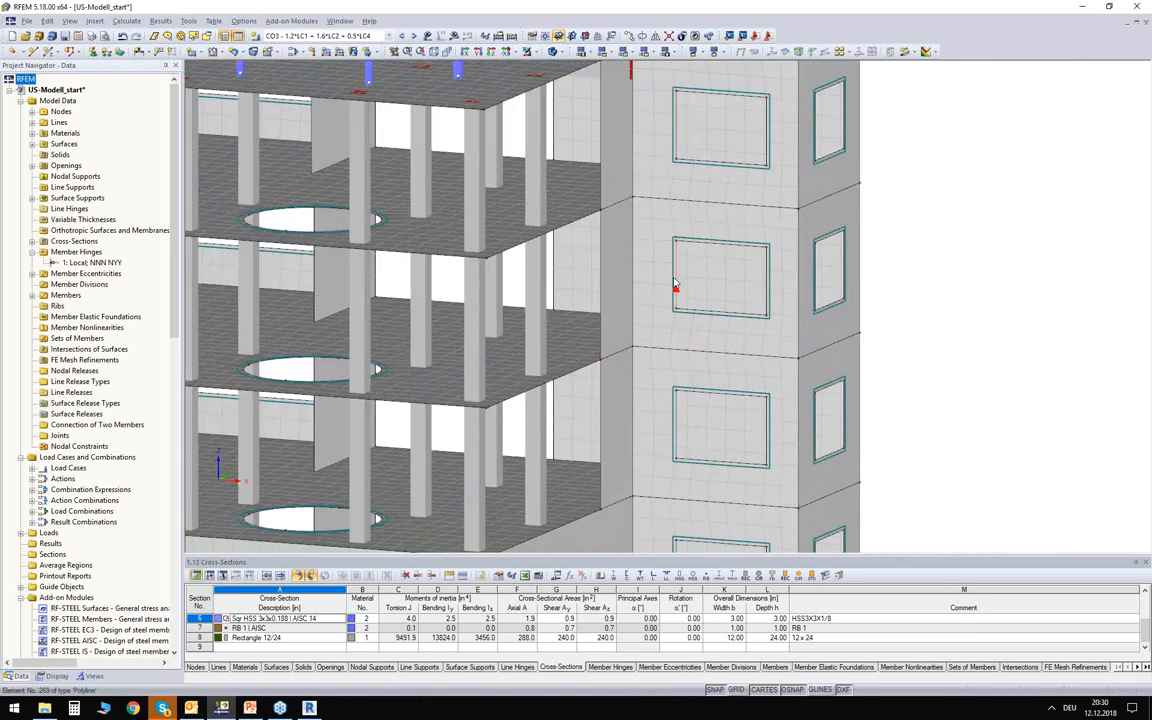
pyautogui.scroll(3, 784, 254)
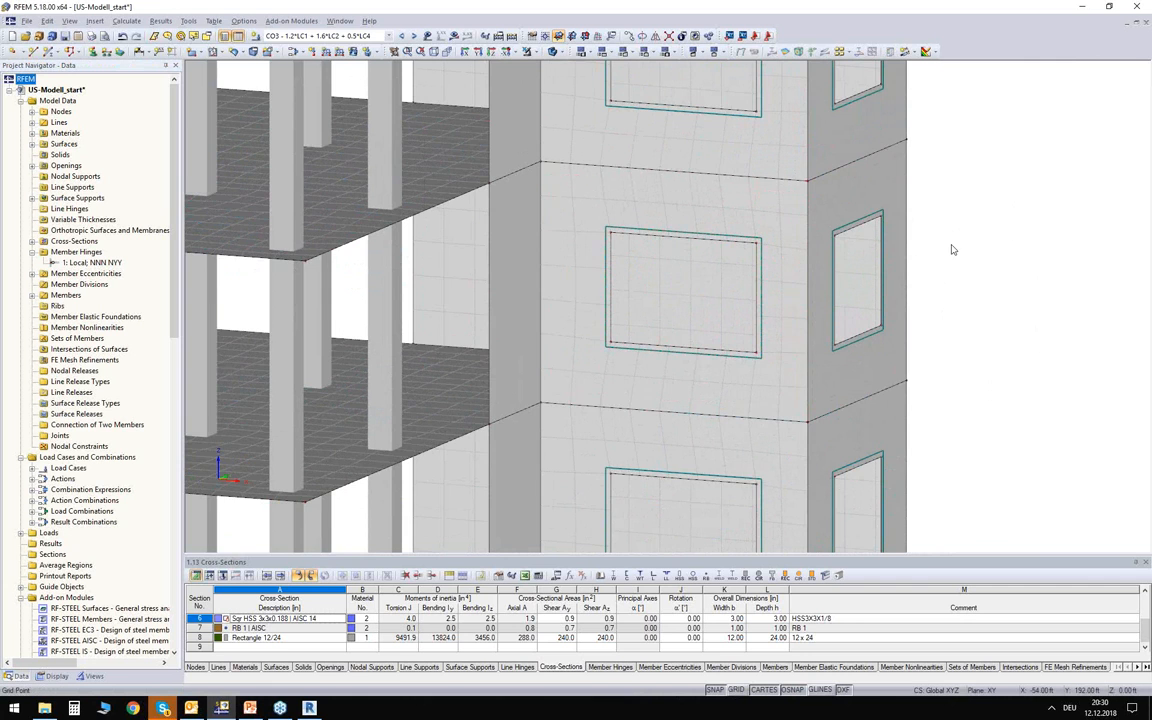
pyautogui.scroll(-3, 951, 249)
pyautogui.moveTo(961, 247); pyautogui.dragTo(980, 292, button='middle')
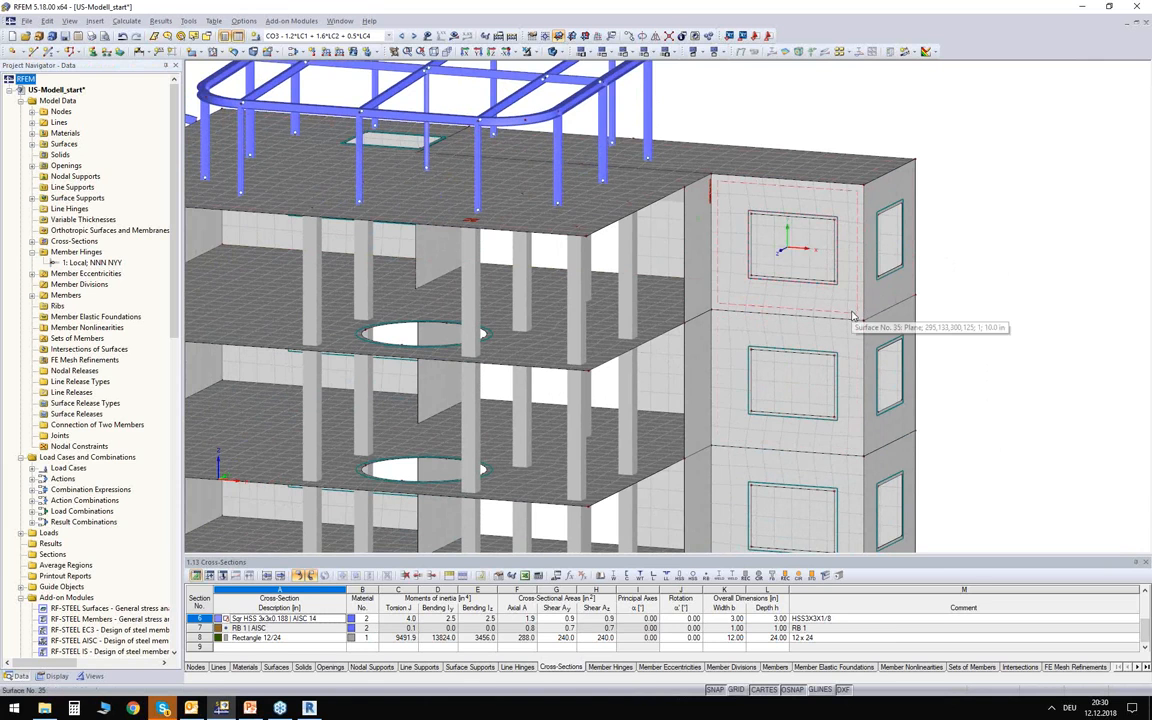
# Apply an FE mesh refinement with a target FE length of 0.5 ft to the top-storey wall surface No. 35.
pyautogui.doubleClick(800, 260)
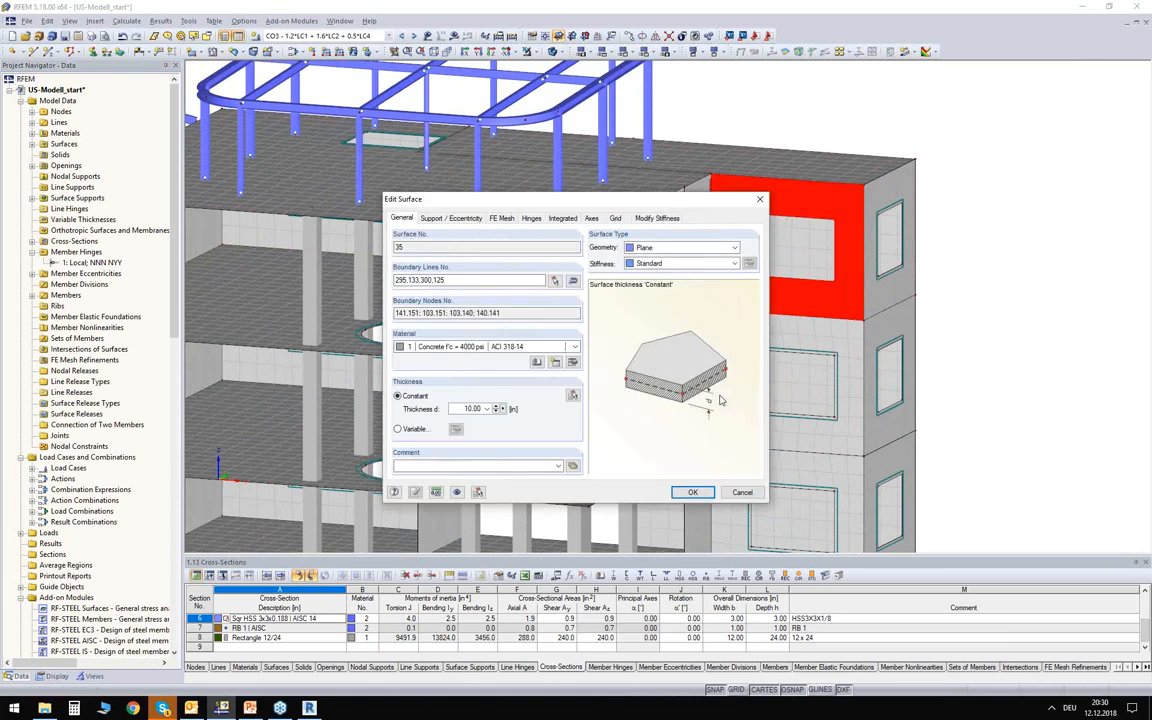
pyautogui.click(501, 218)
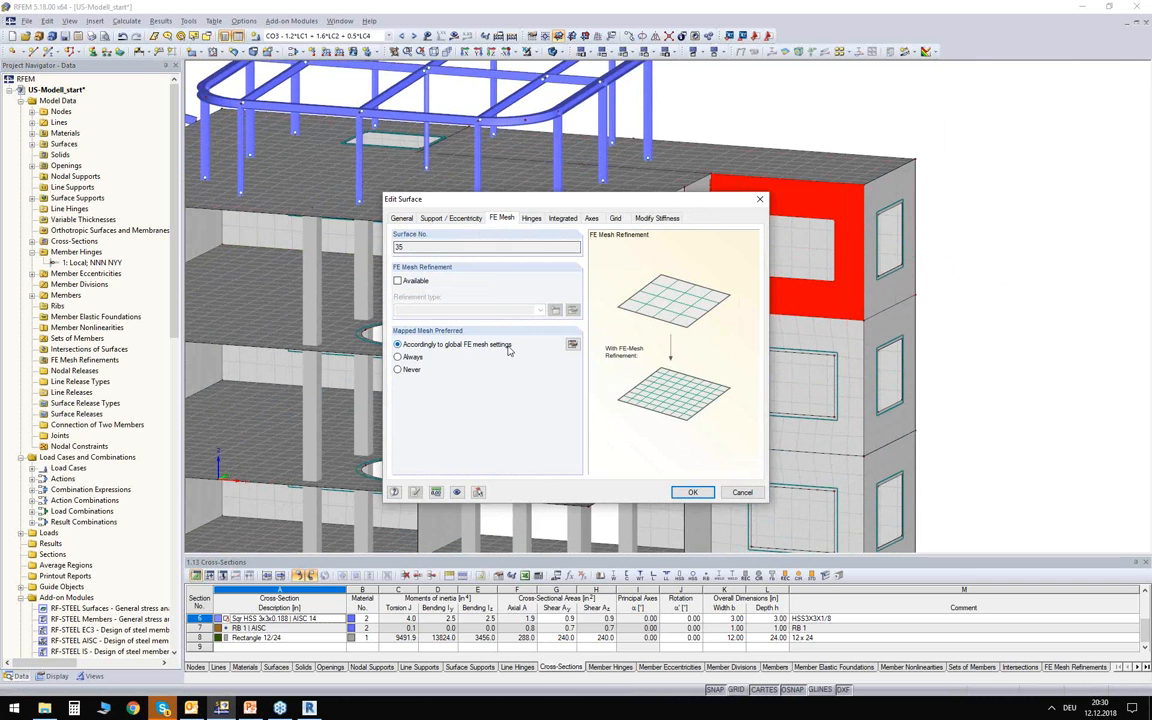
pyautogui.click(398, 281)
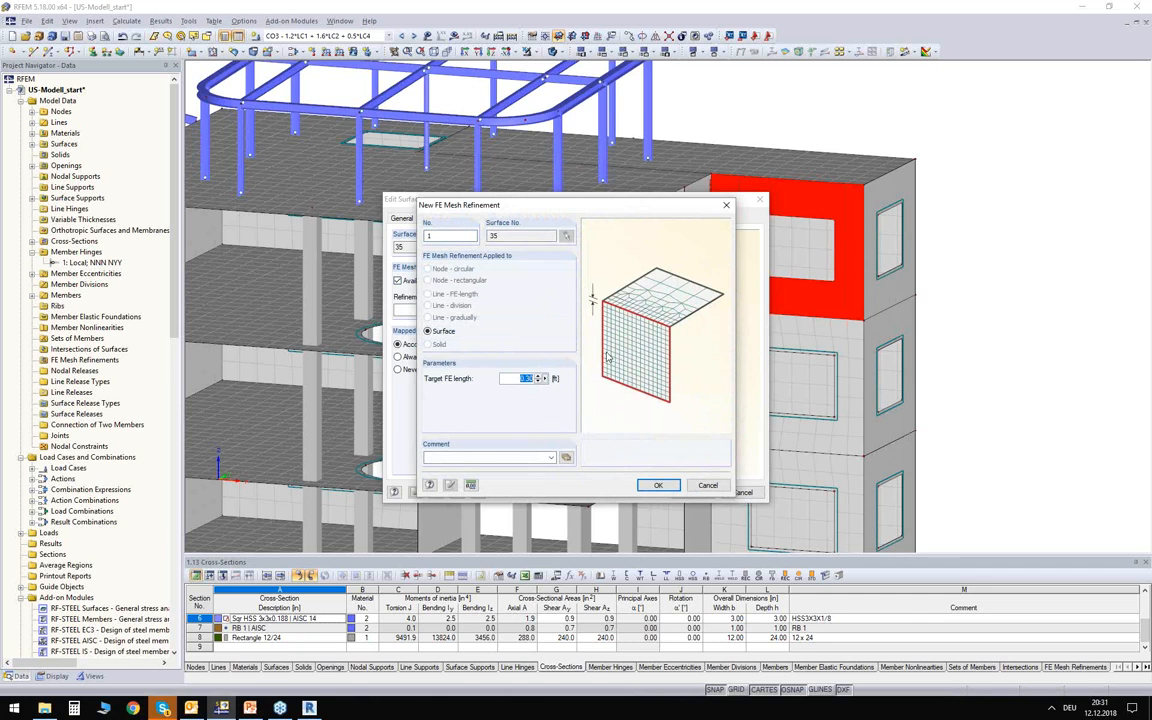
pyautogui.click(662, 487)
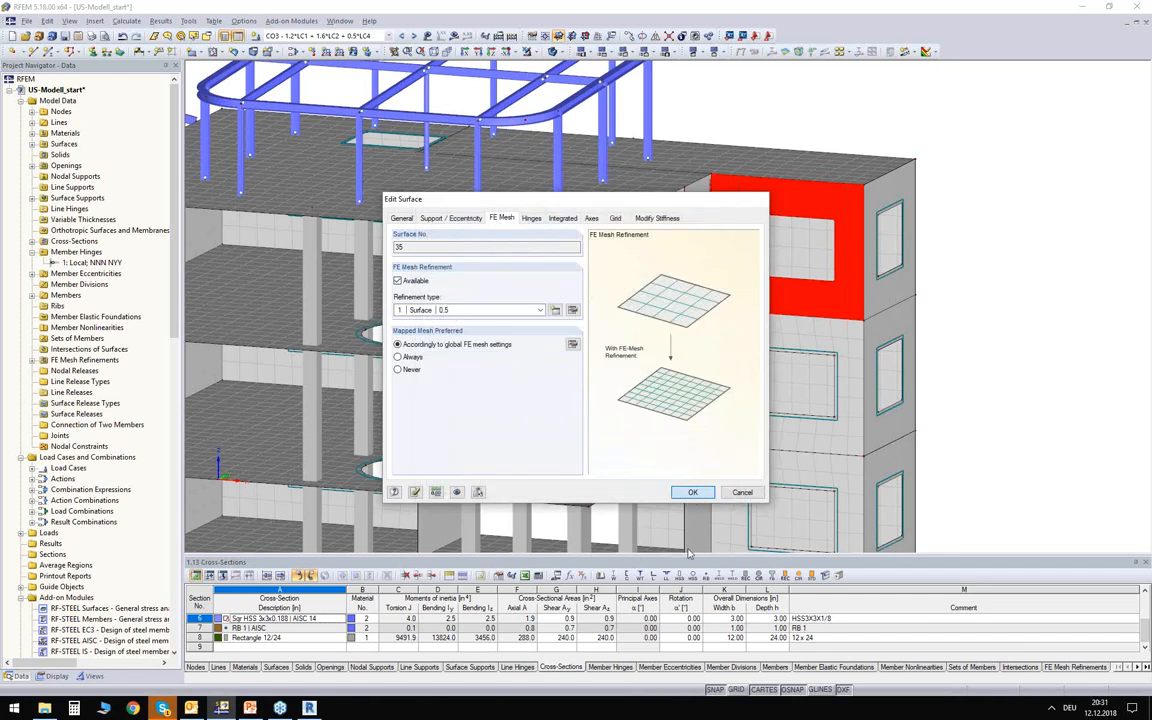
pyautogui.click(692, 492)
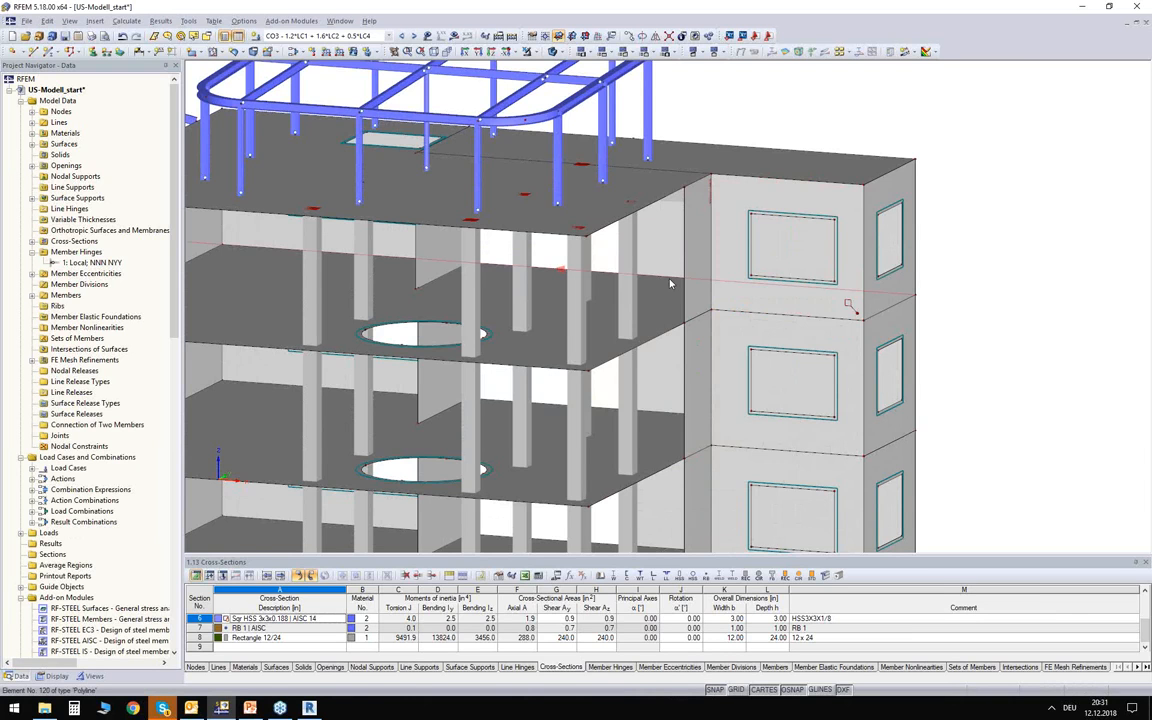
# Add a circular FE mesh refinement at column base node 28 with radius 5 ft, inner length 0.5 ft and outer length 1.5 ft.
pyautogui.keyDown('ctrl'); pyautogui.moveTo(670, 283); pyautogui.dragTo(615, 323, button='middle'); pyautogui.keyUp('ctrl')
pyautogui.doubleClick(615, 323)
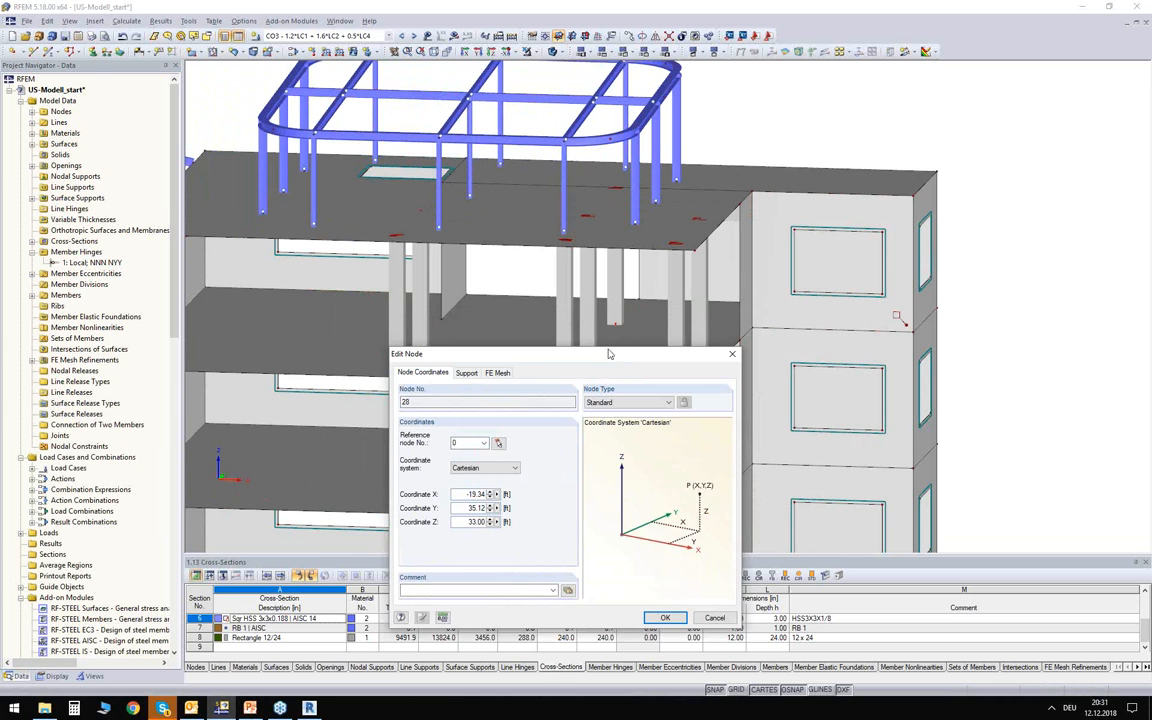
pyautogui.moveTo(609, 353); pyautogui.dragTo(619, 296)
pyautogui.click(507, 315)
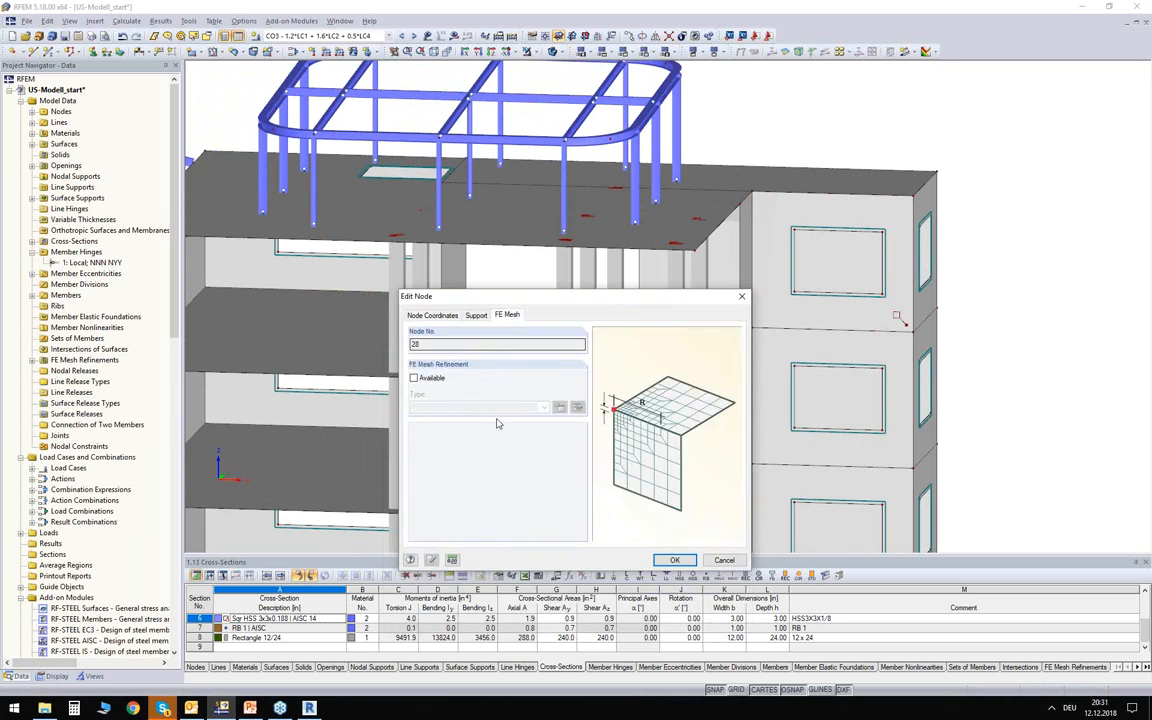
pyautogui.click(414, 378)
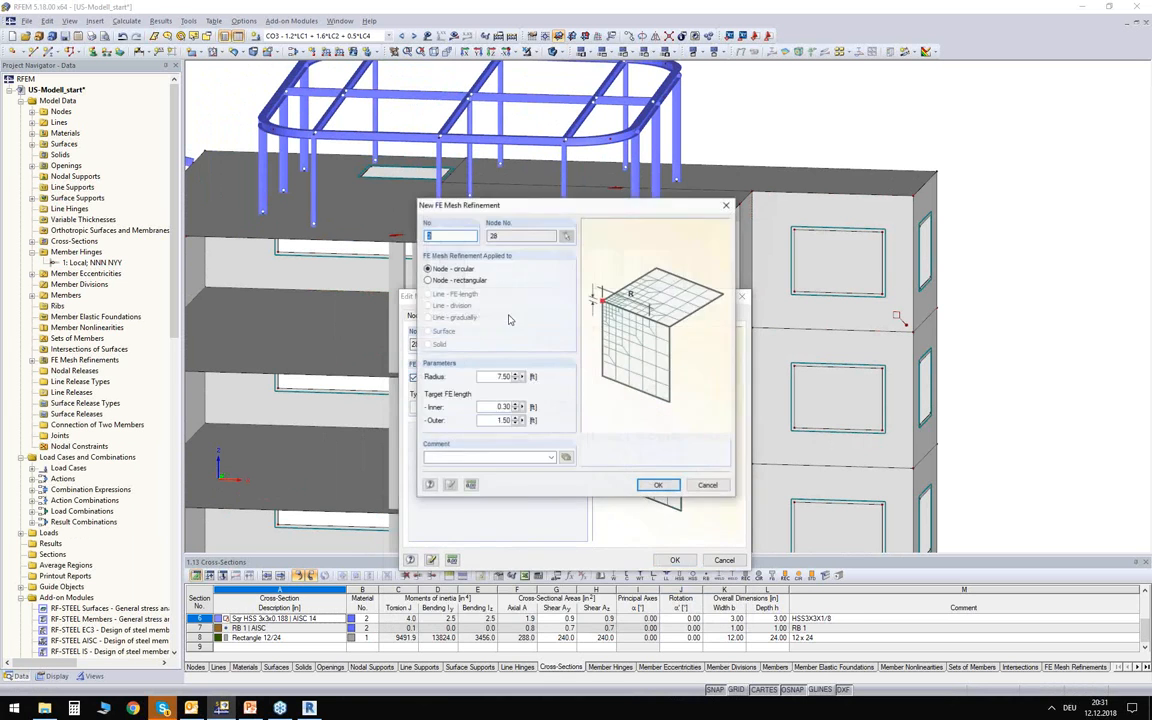
pyautogui.moveTo(509, 209); pyautogui.dragTo(561, 213)
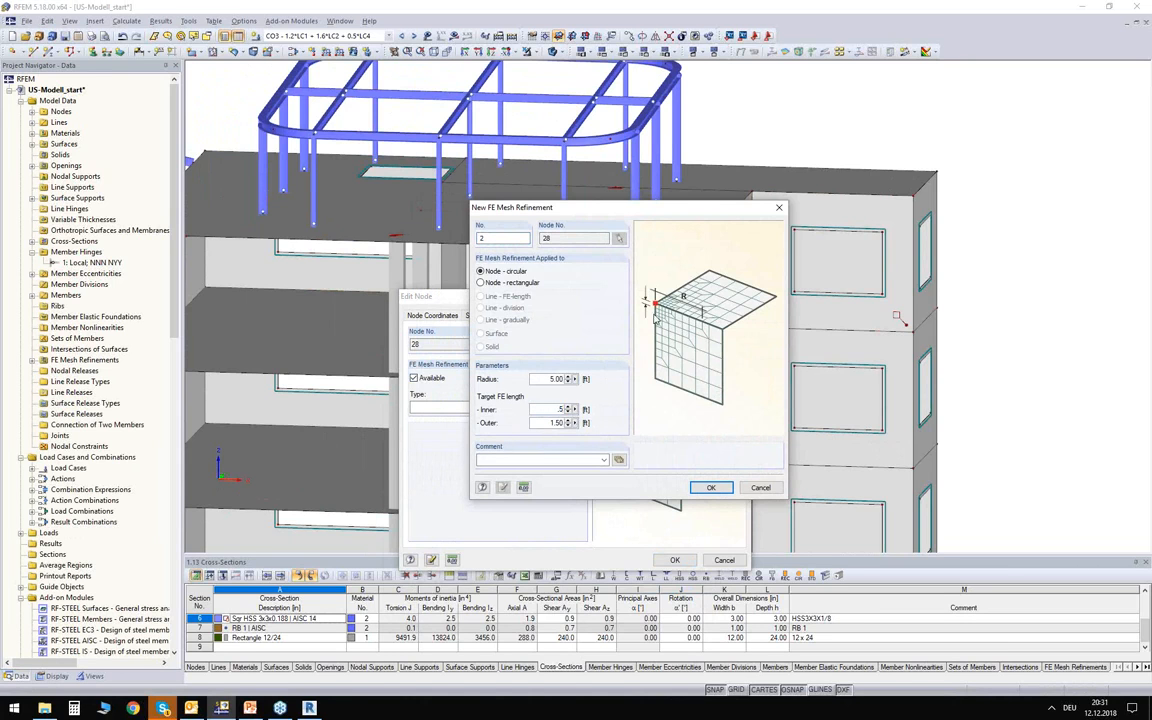
pyautogui.click(711, 488)
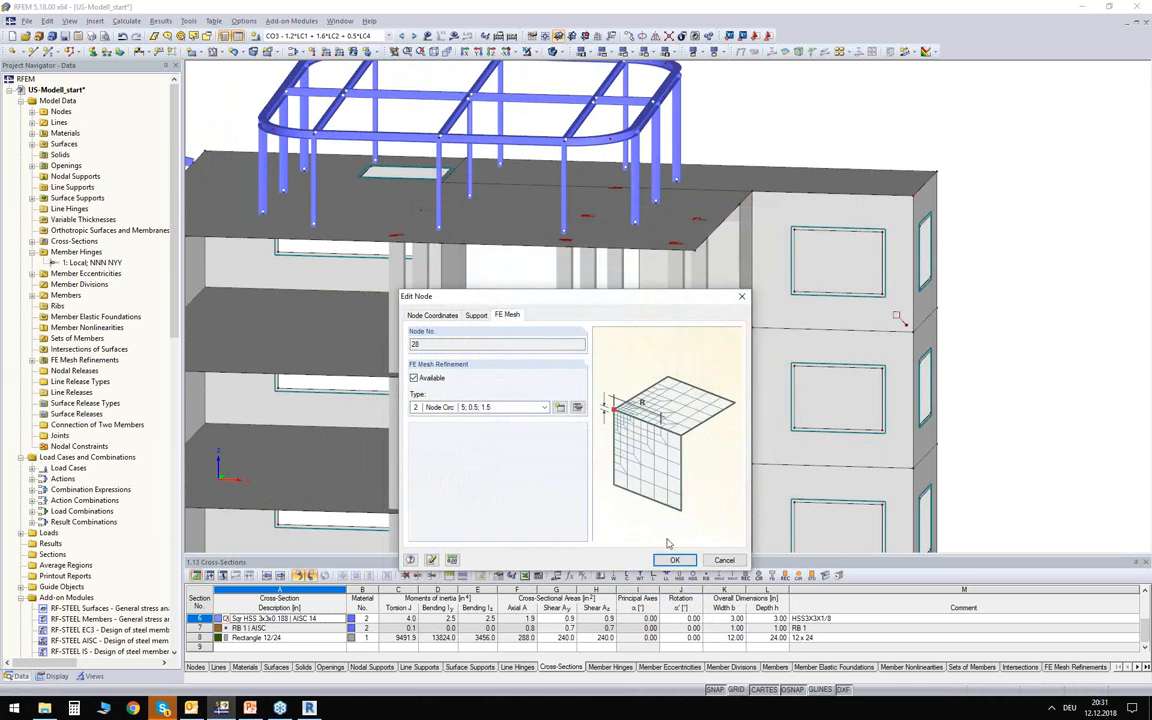
pyautogui.click(674, 560)
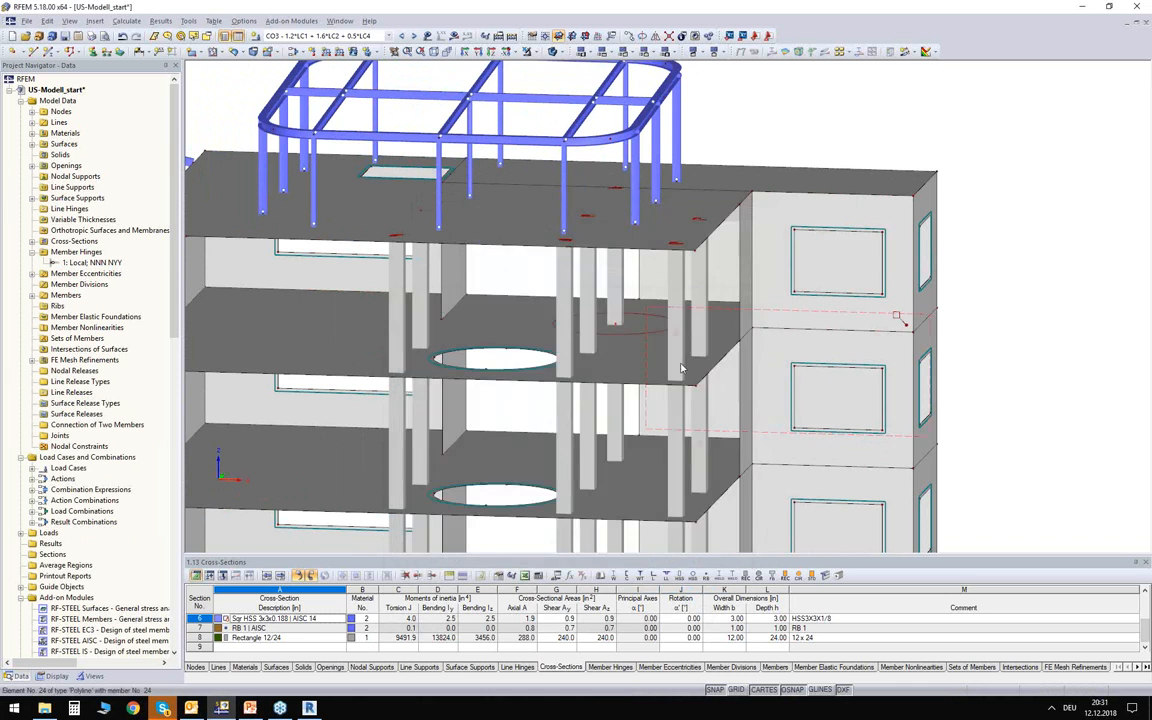
# Regenerate the FE mesh of the whole building with the surface and node refinements applied.
pyautogui.scroll(-2, 681, 368)
pyautogui.keyDown('ctrl'); pyautogui.moveTo(653, 424); pyautogui.dragTo(631, 371, button='middle'); pyautogui.keyUp('ctrl')
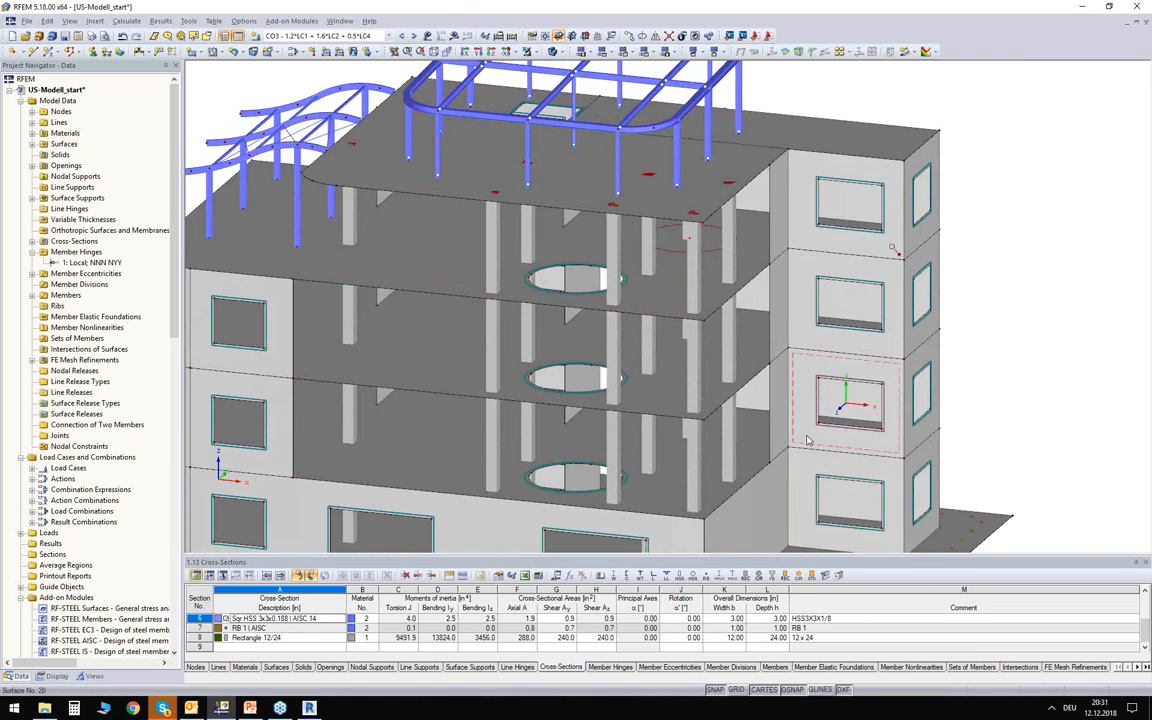
pyautogui.scroll(-2, 828, 458)
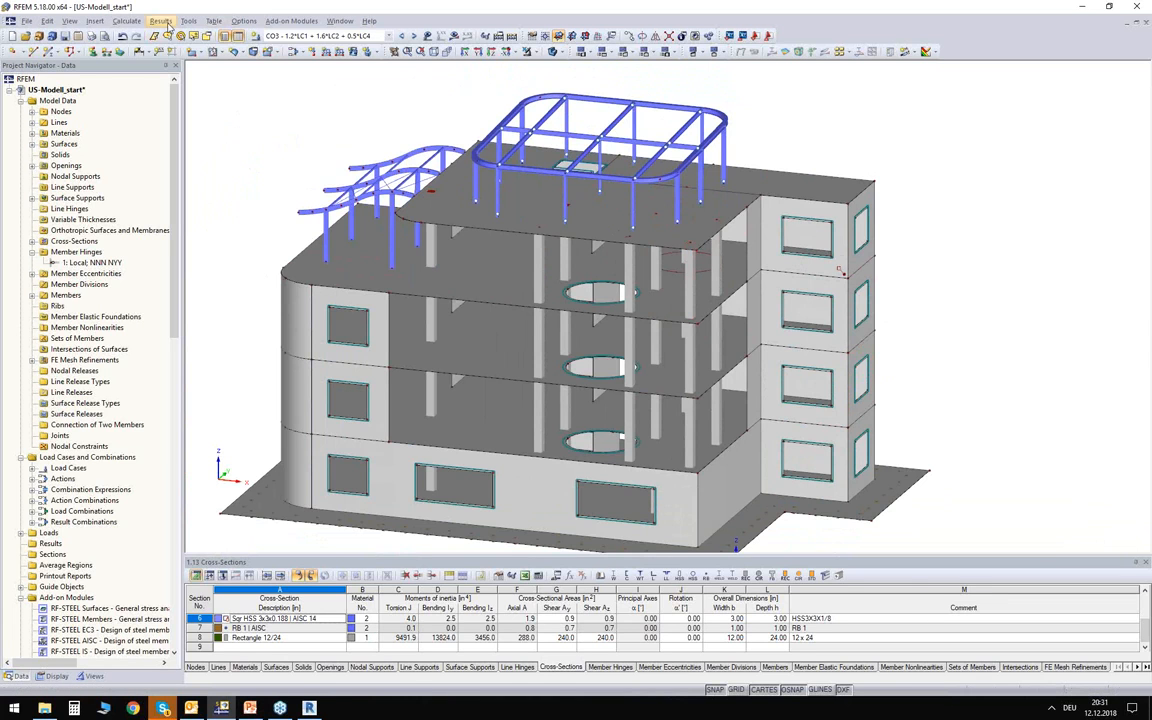
pyautogui.click(126, 20)
pyautogui.click(160, 167)
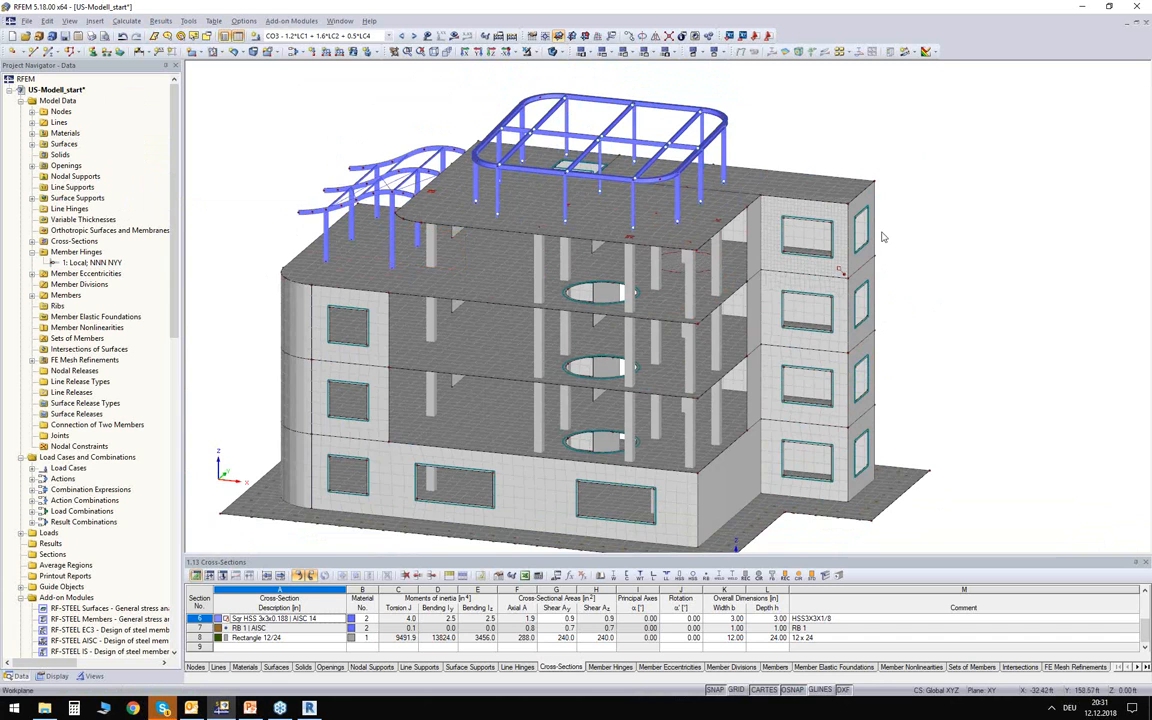
# Examine the refined FE mesh on the top-storey wall around its window and around the column base on the floor slab.
pyautogui.scroll(1, 883, 237)
pyautogui.scroll(4, 883, 237)
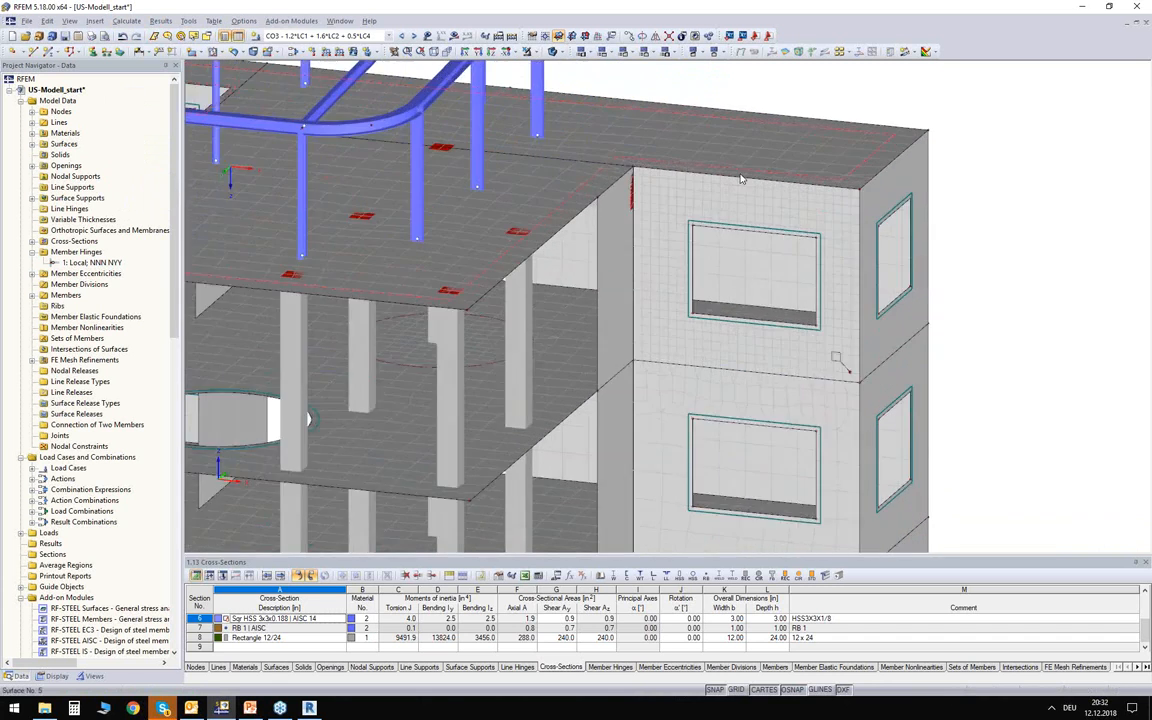
pyautogui.keyDown('ctrl'); pyautogui.moveTo(915, 217); pyautogui.dragTo(728, 158, button='middle'); pyautogui.keyUp('ctrl')
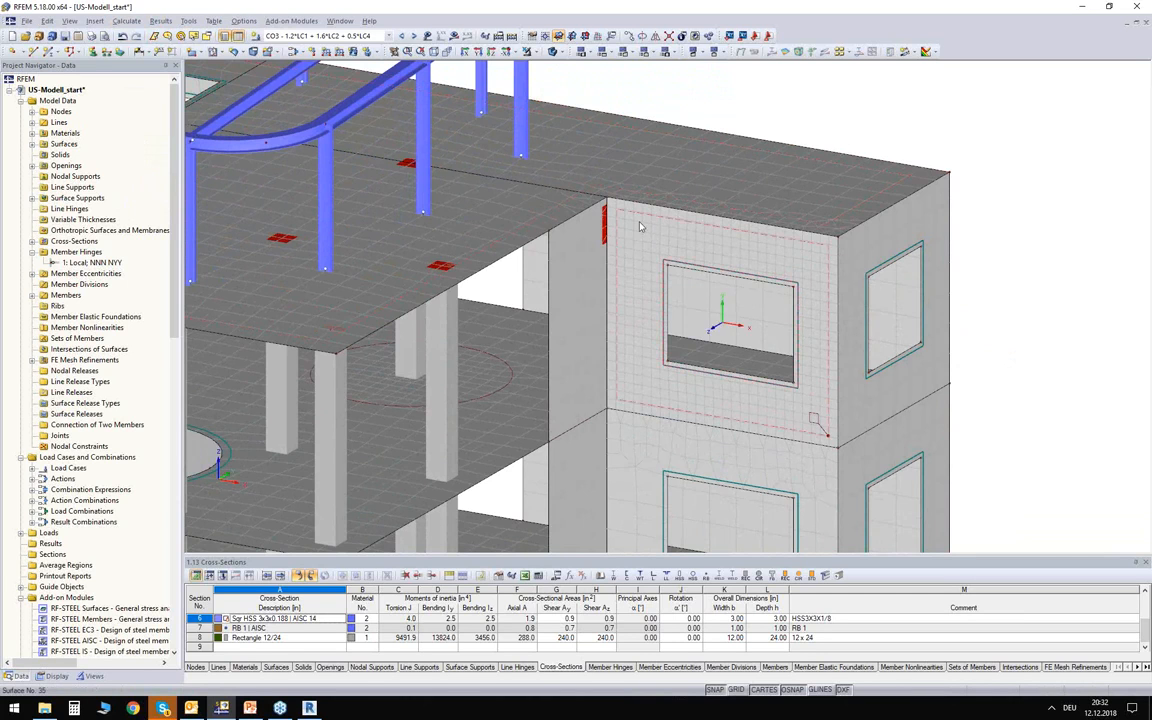
pyautogui.moveTo(528, 332); pyautogui.dragTo(812, 348, button='middle')
pyautogui.scroll(5, 450, 312)
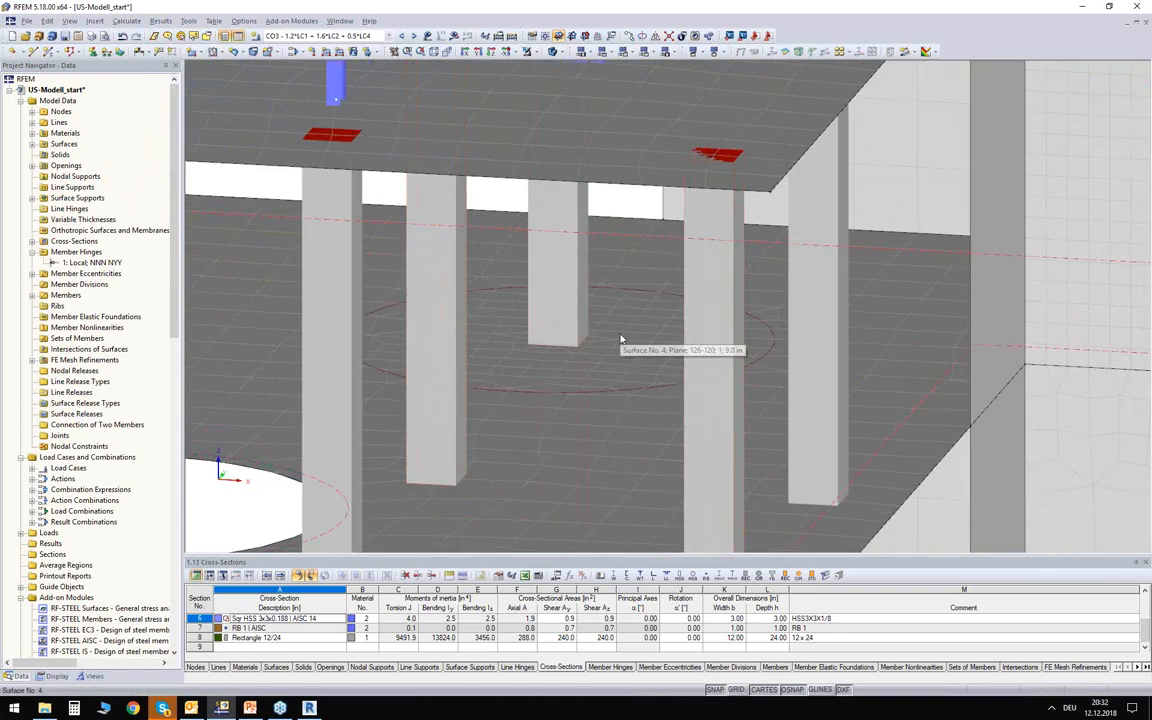
pyautogui.scroll(-5, 620, 340)
pyautogui.scroll(-3, 620, 340)
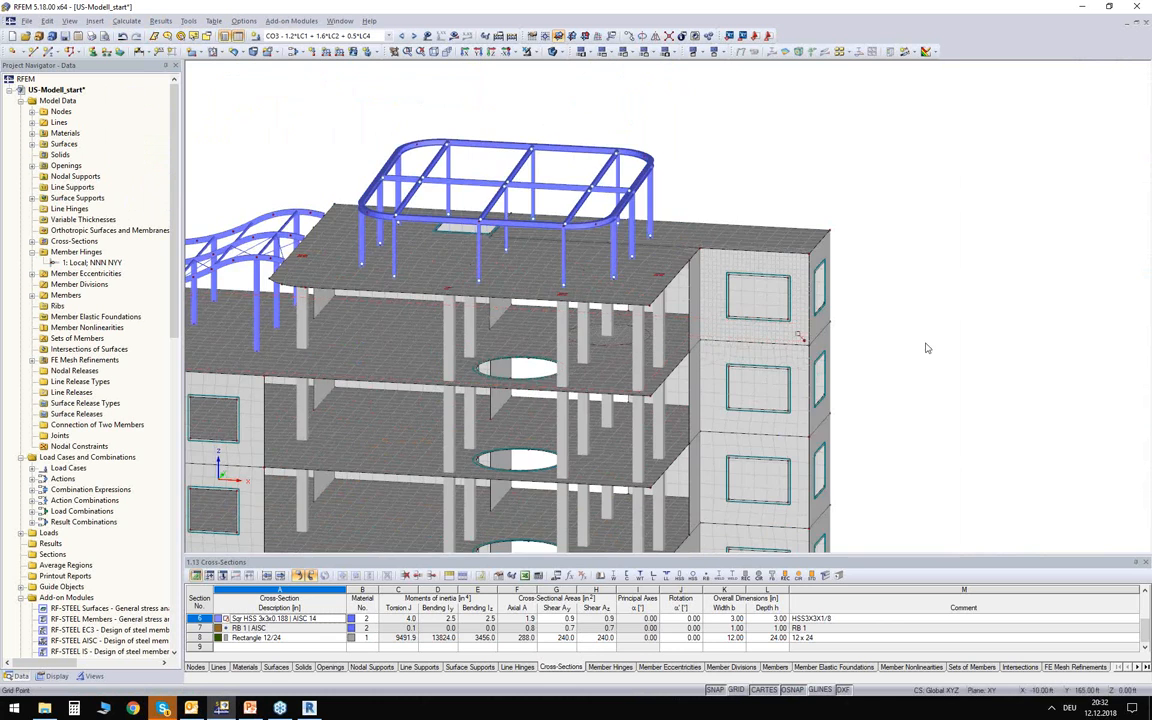
pyautogui.moveTo(700, 385); pyautogui.dragTo(708, 420, button='middle')
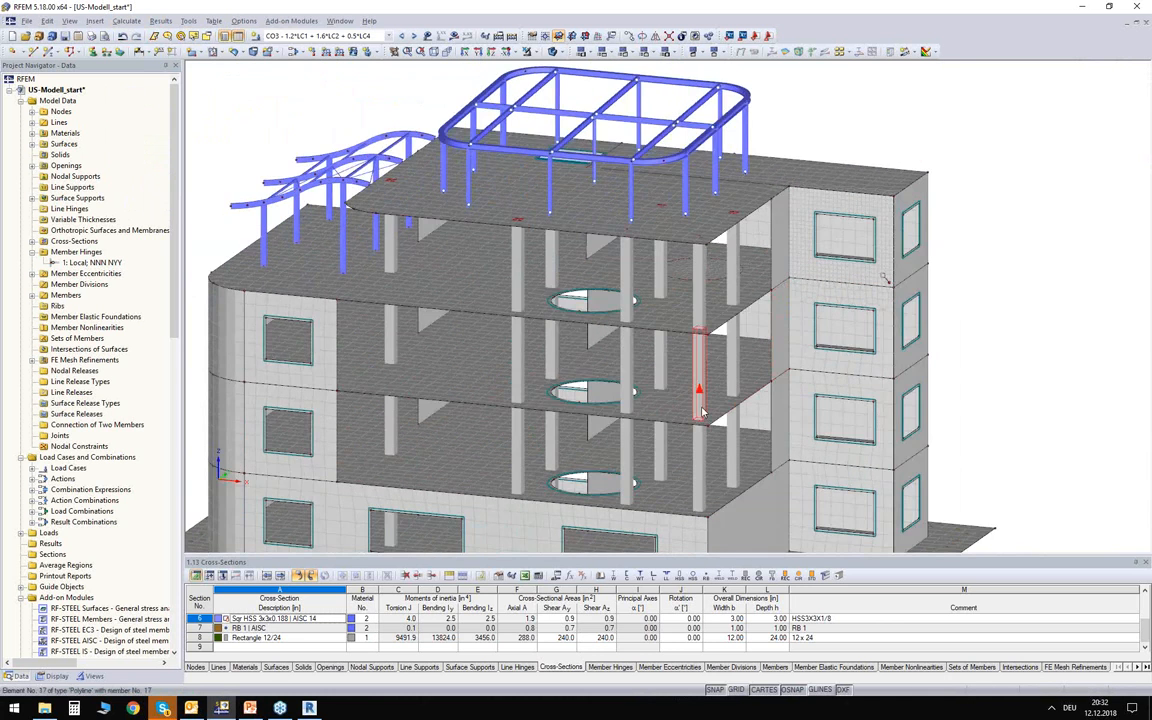
pyautogui.scroll(-2, 700, 410)
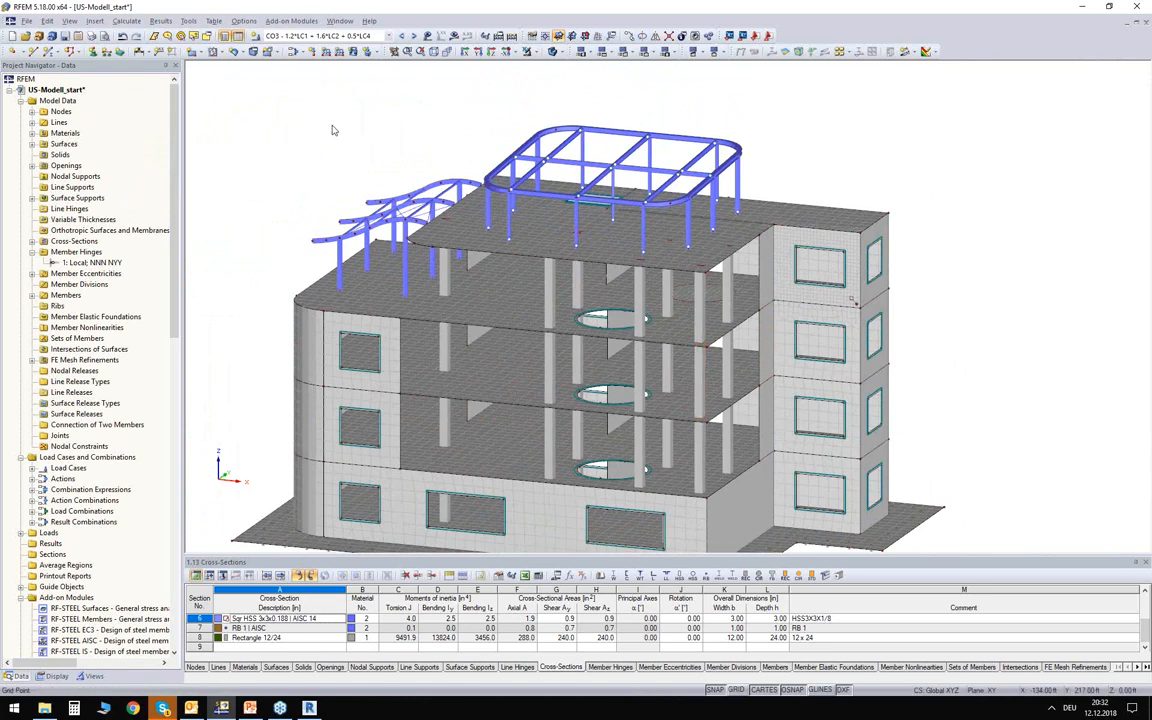
# Select result combination RC1 and run the FE calculation for its results.
pyautogui.click(330, 36)
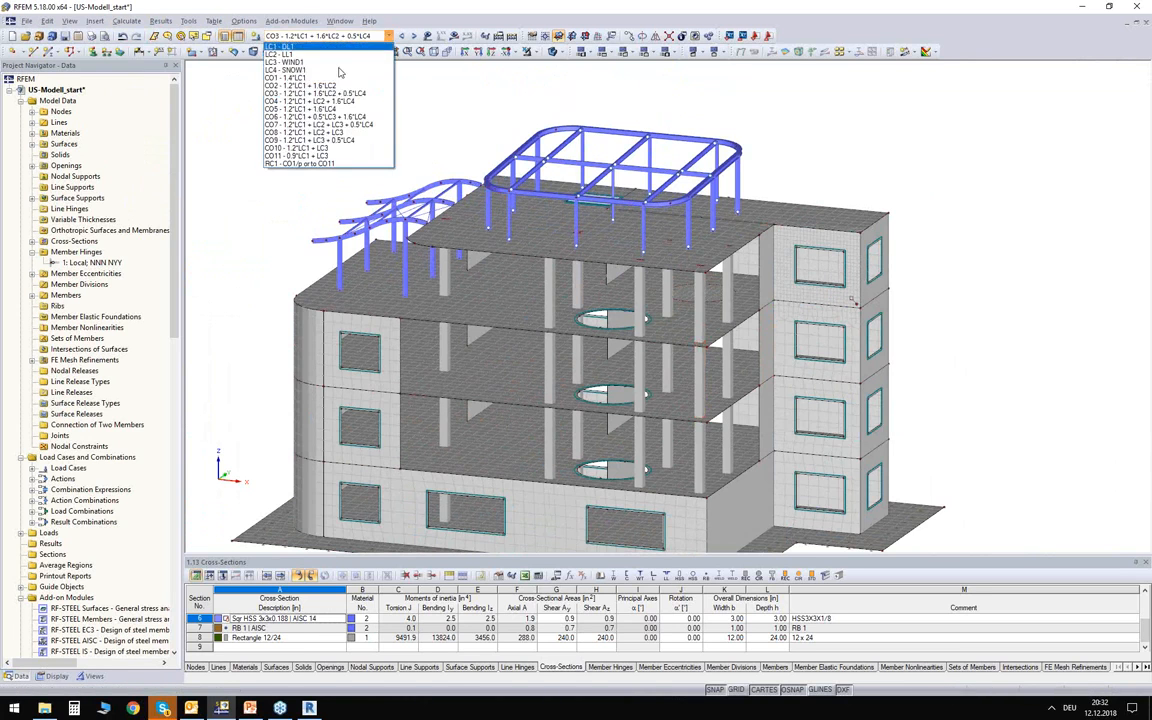
pyautogui.click(288, 164)
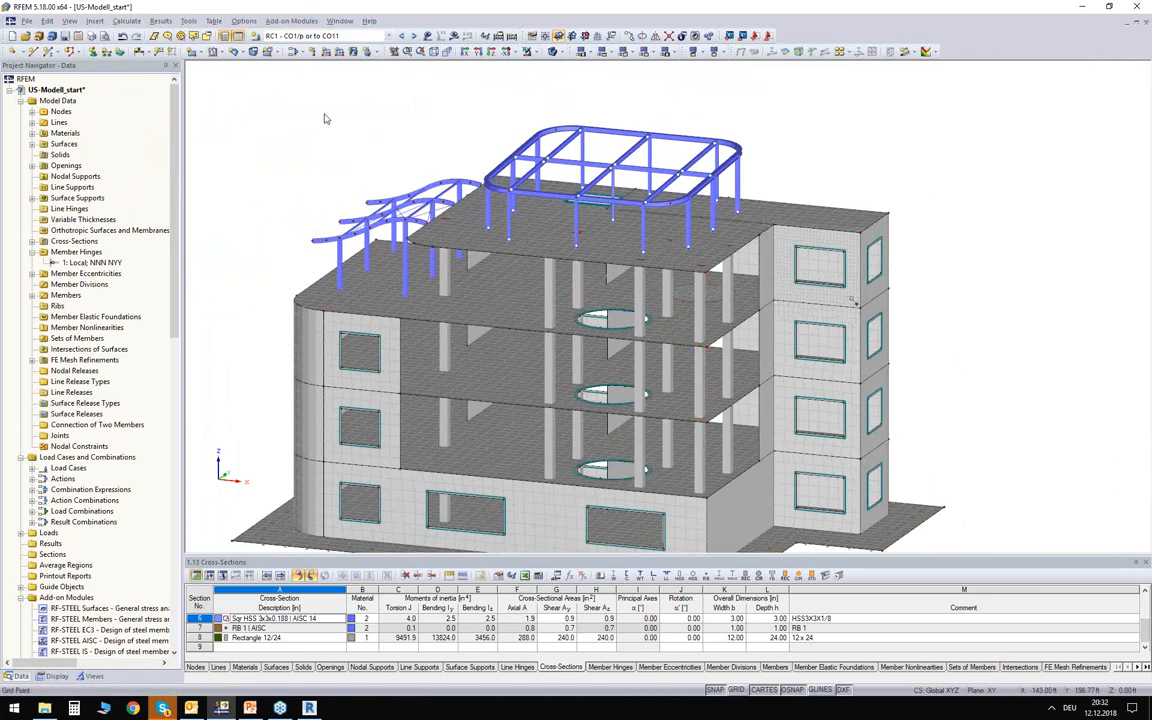
pyautogui.click(454, 36)
pyautogui.click(554, 372)
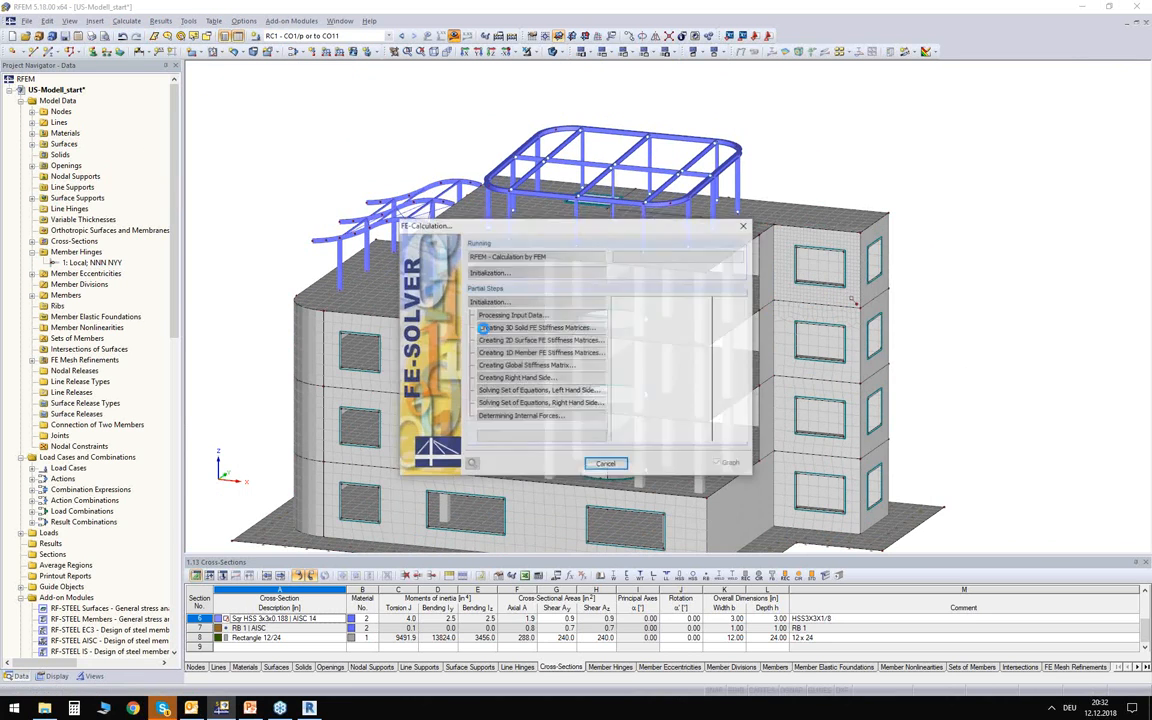
pyautogui.moveTo(577, 220); pyautogui.dragTo(561, 188)
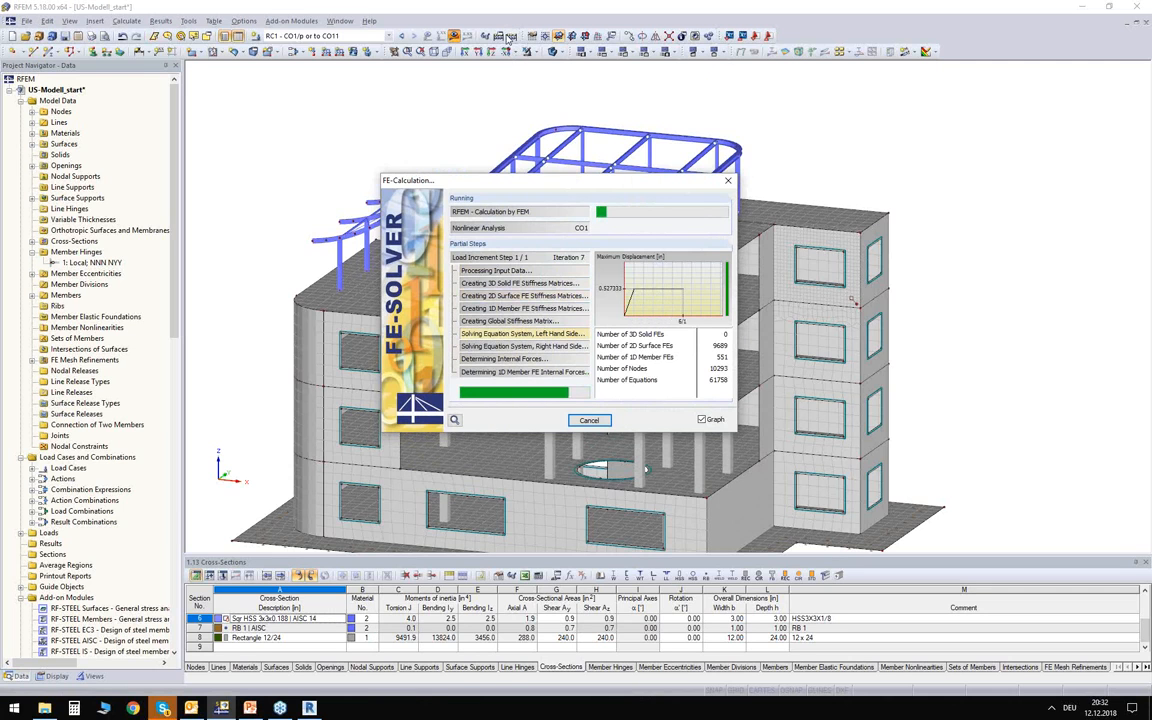
pyautogui.moveTo(573, 183); pyautogui.dragTo(710, 151)
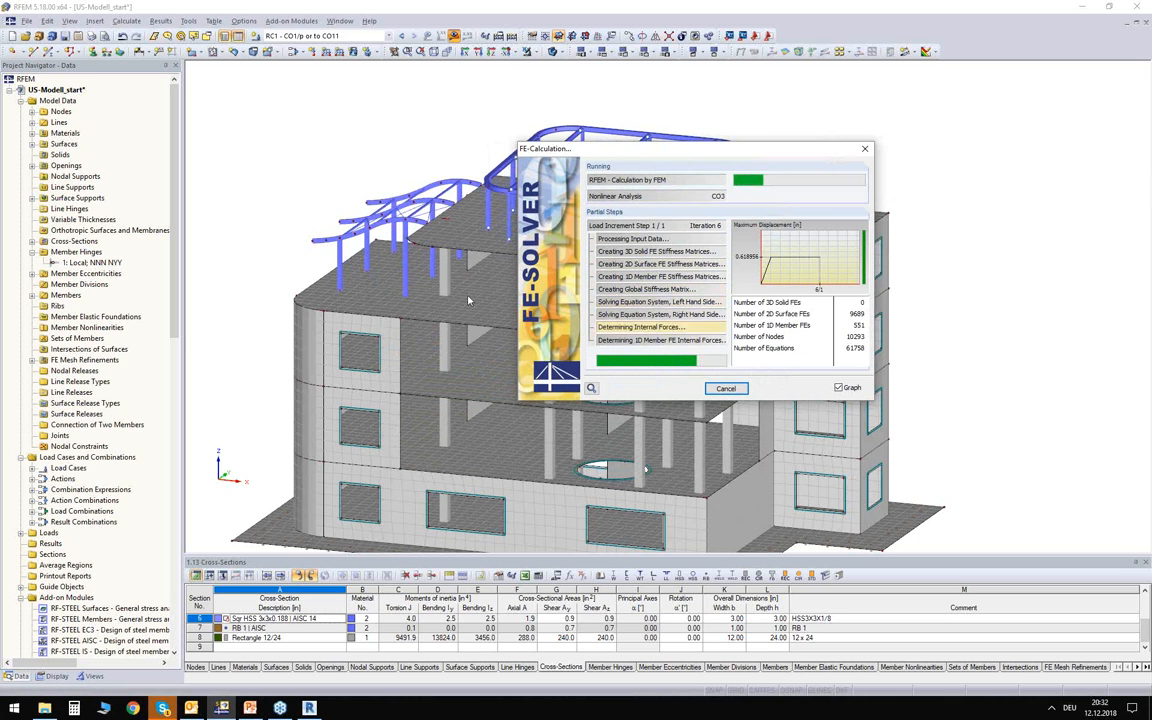
pyautogui.moveTo(645, 155); pyautogui.dragTo(720, 133)
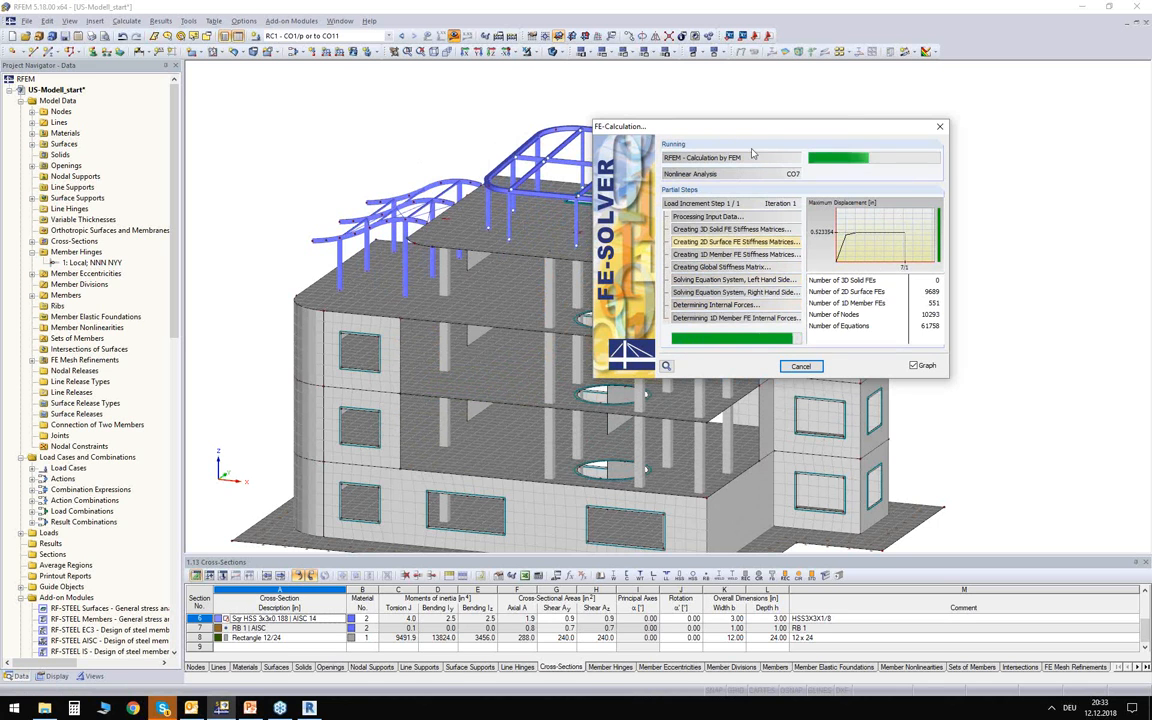
pyautogui.moveTo(680, 124); pyautogui.dragTo(660, 96)
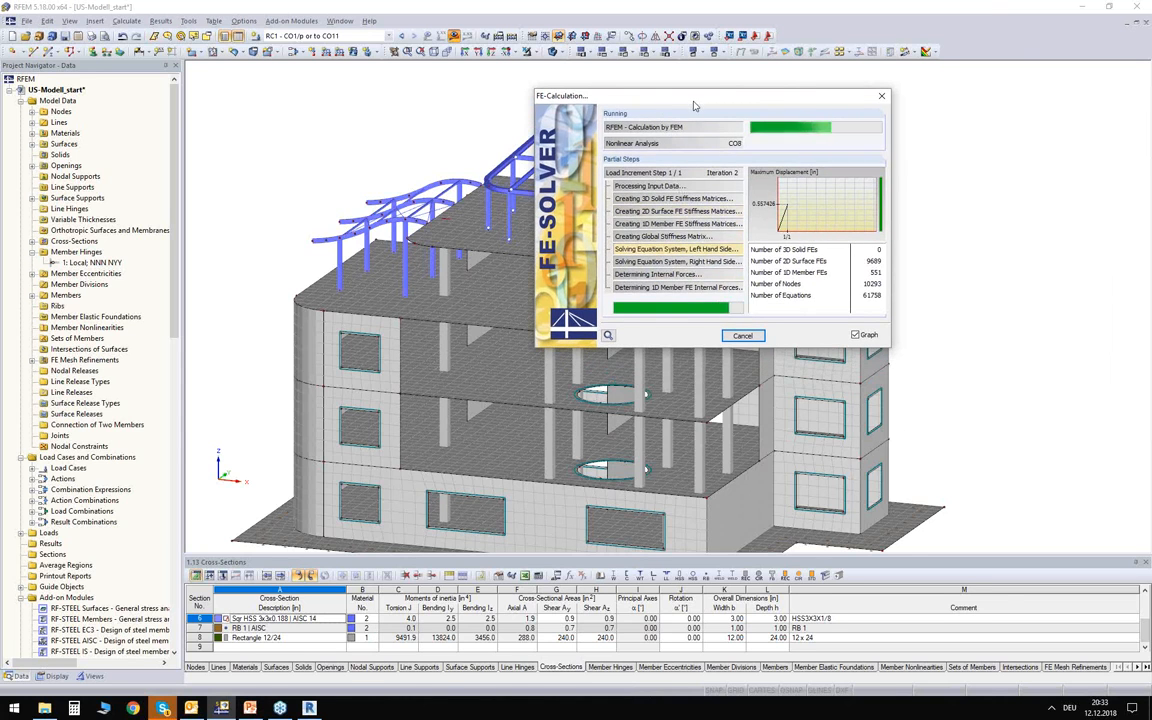
pyautogui.moveTo(694, 104); pyautogui.dragTo(798, 100)
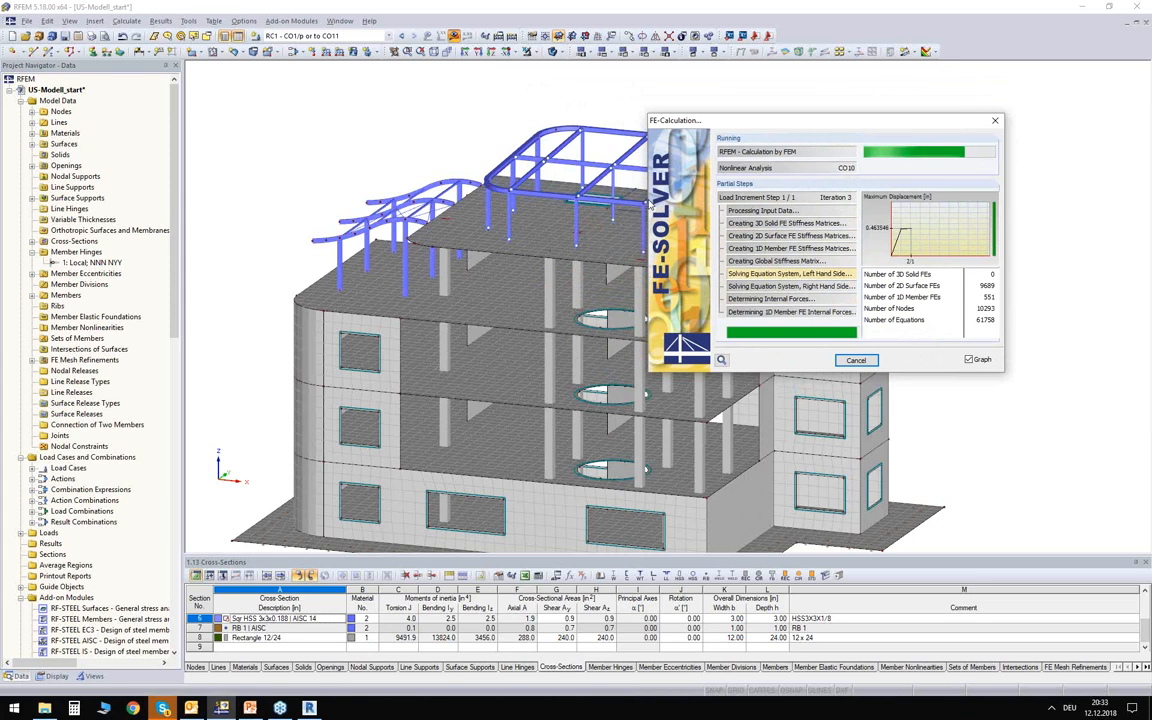
pyautogui.moveTo(845, 128); pyautogui.dragTo(859, 113)
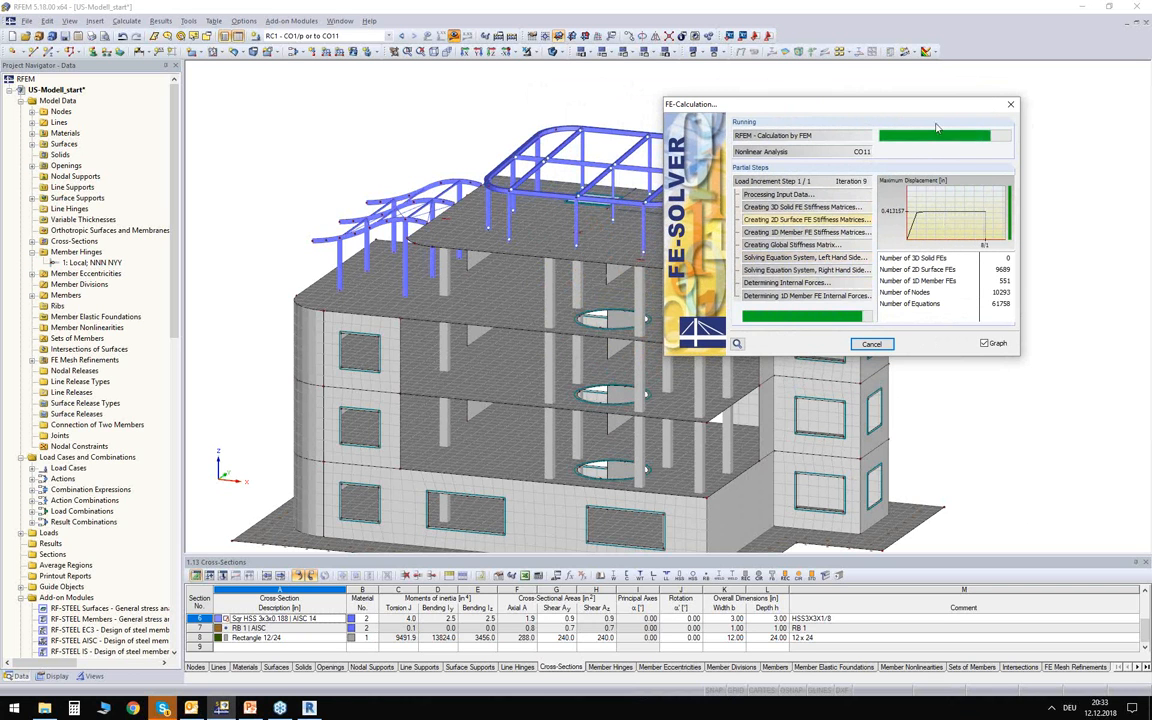
pyautogui.moveTo(817, 103); pyautogui.dragTo(883, 92)
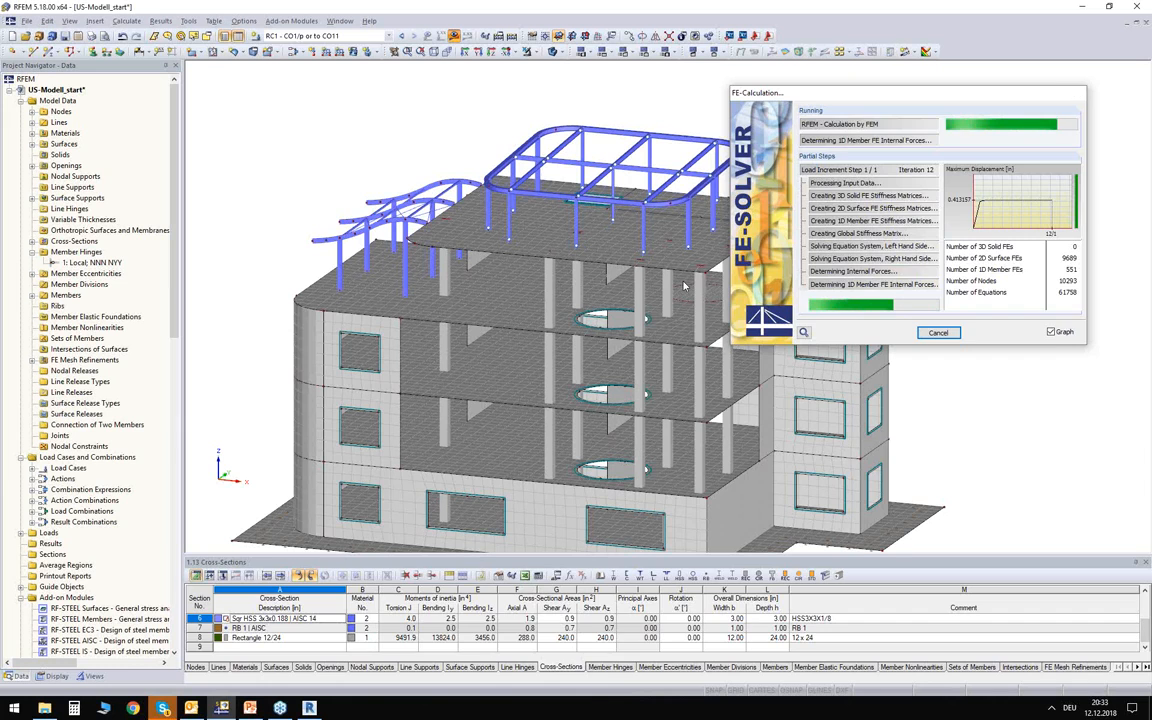
# Show the global deformations of load combination CO3 on a transparent solid model with the deformation display factor set to 27.5.
pyautogui.click(352, 36)
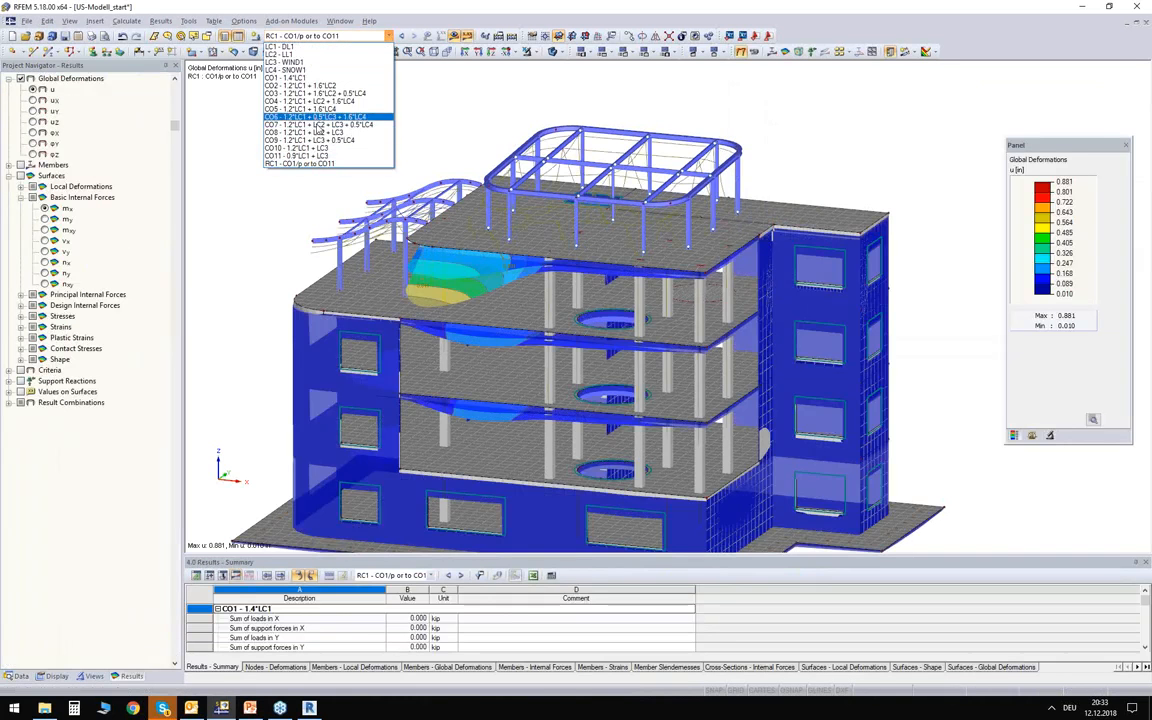
pyautogui.click(325, 94)
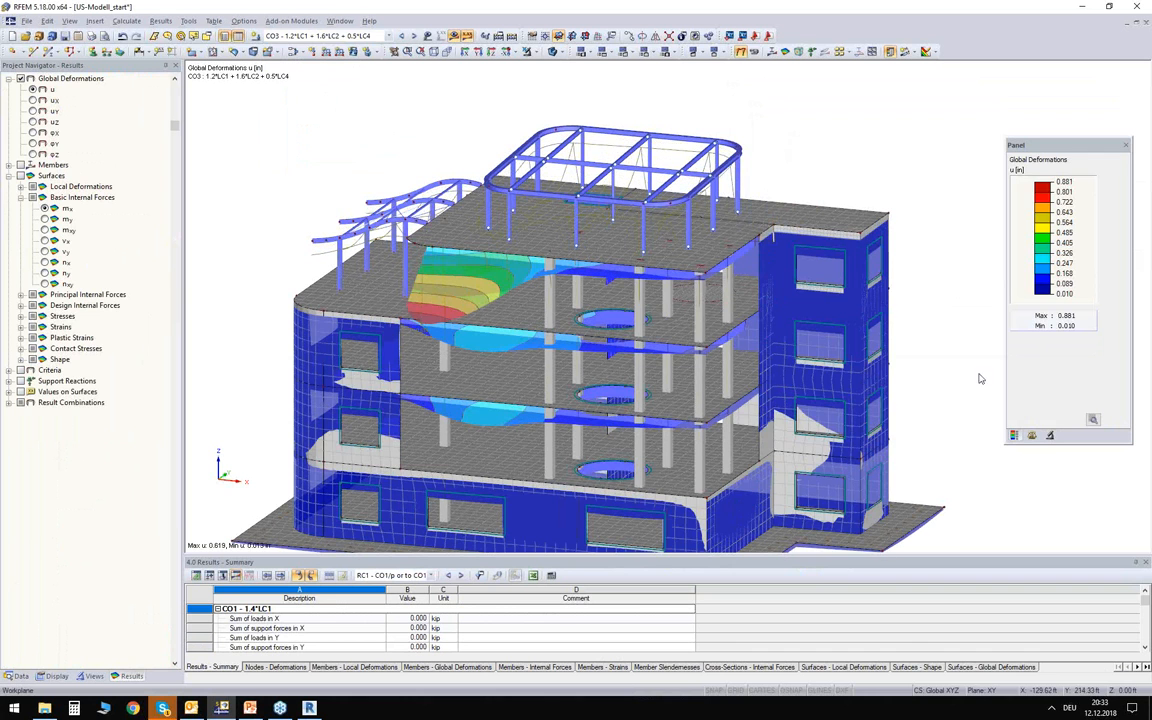
pyautogui.click(1032, 435)
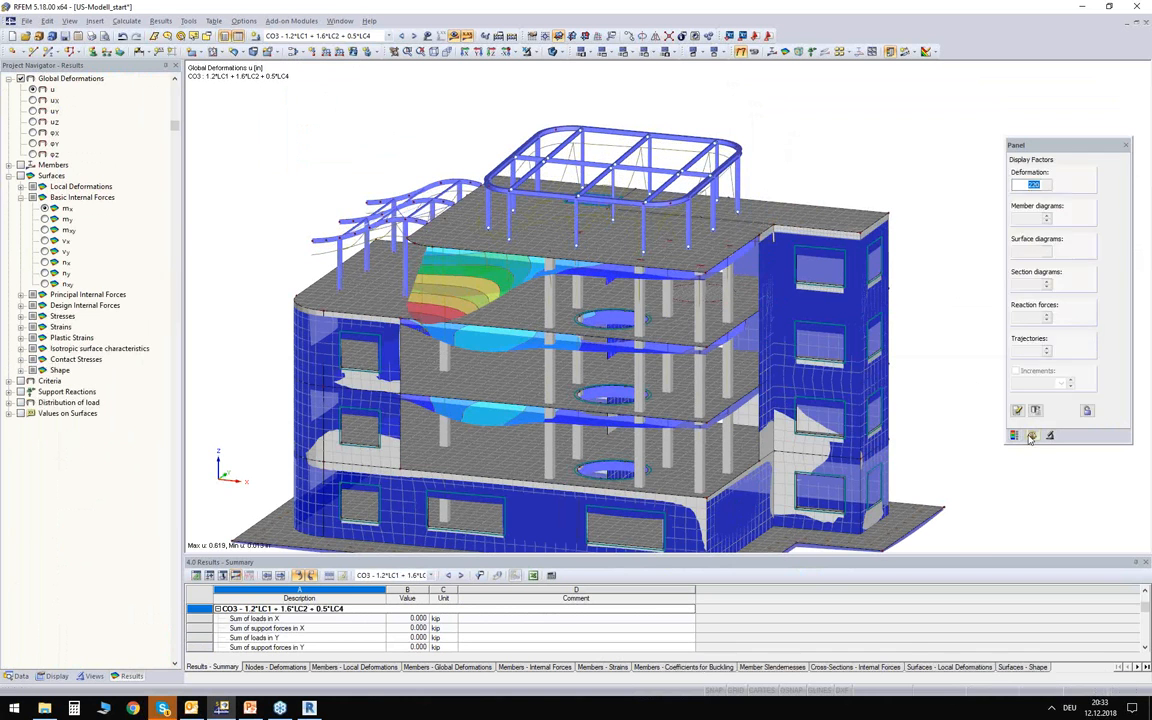
pyautogui.click(555, 53)
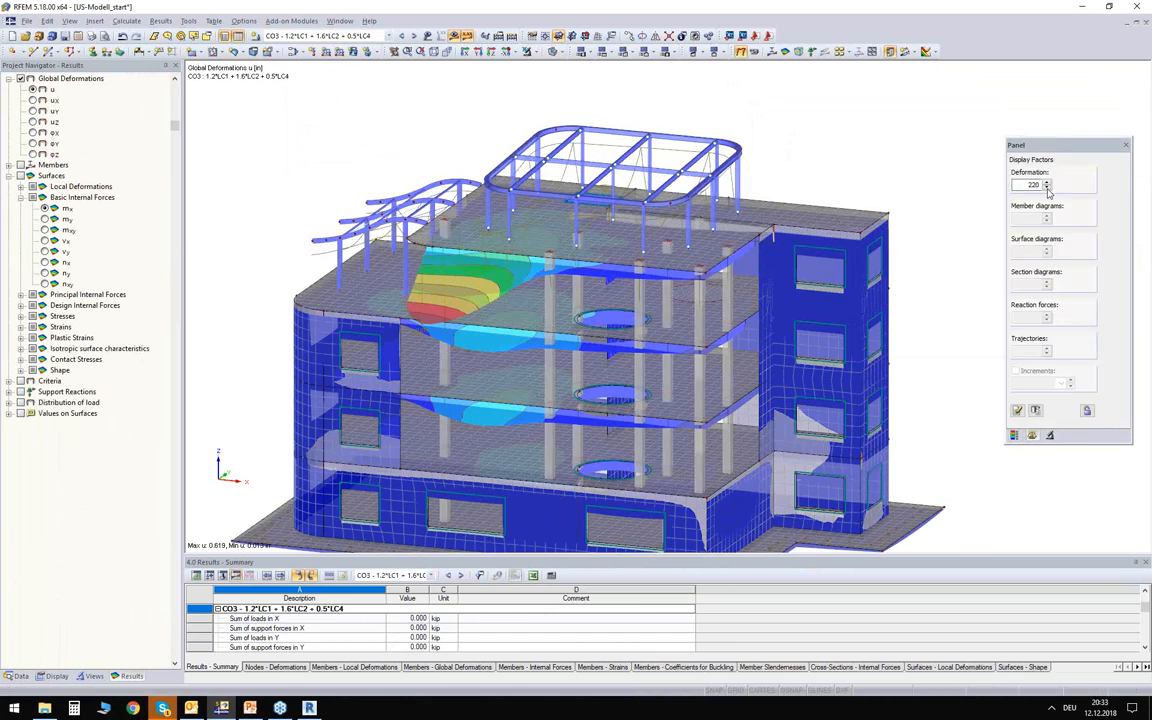
pyautogui.write('27.5')
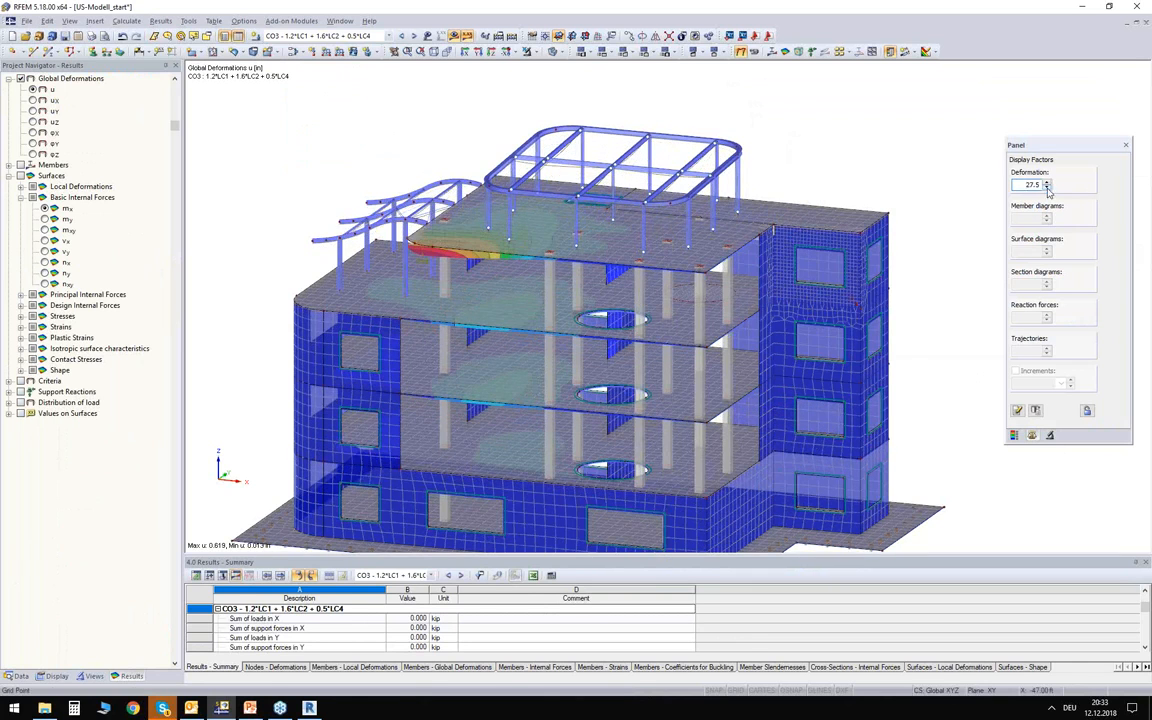
# Display the members' axial forces N for CO3 on a wireframe model and inspect the values along the columns.
pyautogui.keyDown('ctrl'); pyautogui.moveTo(362, 320); pyautogui.dragTo(440, 215, button='middle'); pyautogui.keyUp('ctrl')
pyautogui.keyDown('ctrl'); pyautogui.moveTo(316, 134); pyautogui.dragTo(319, 142, button='middle'); pyautogui.keyUp('ctrl')
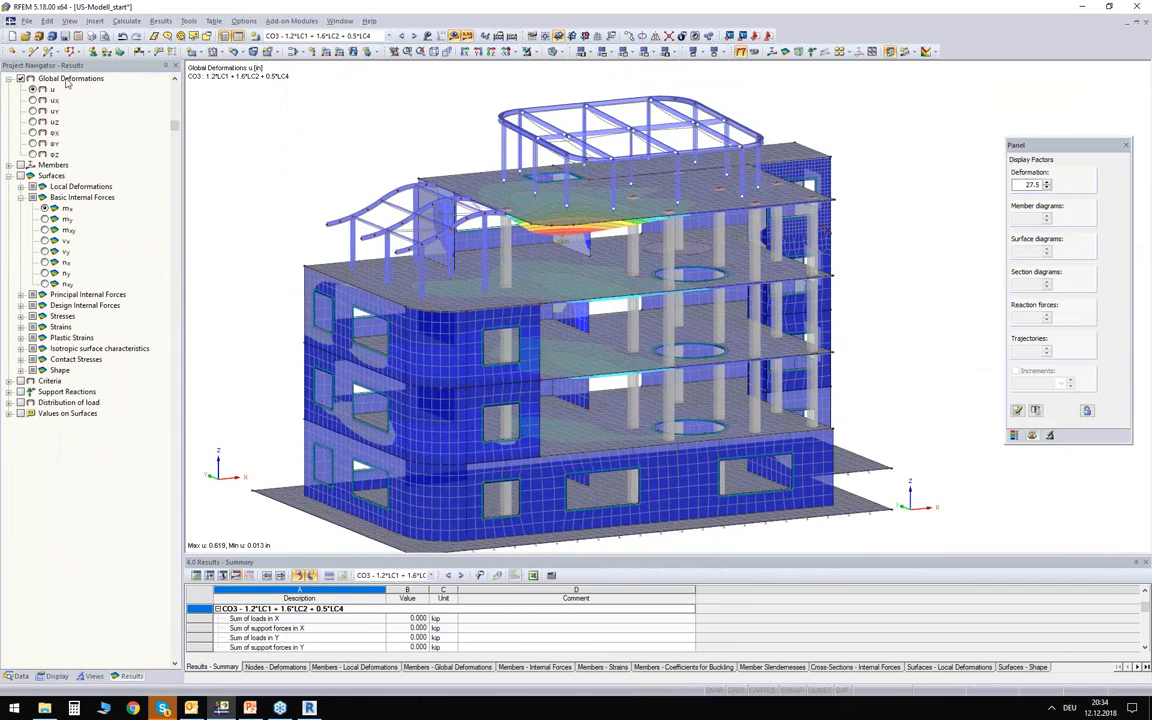
pyautogui.click(9, 165)
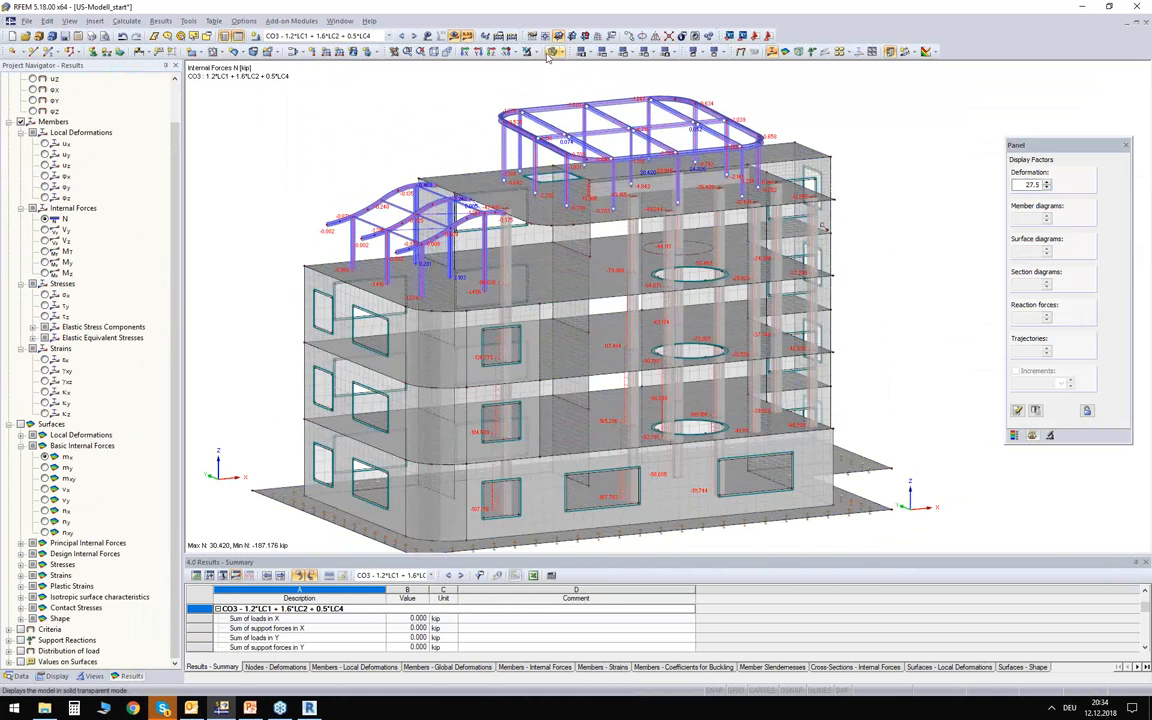
pyautogui.click(577, 168)
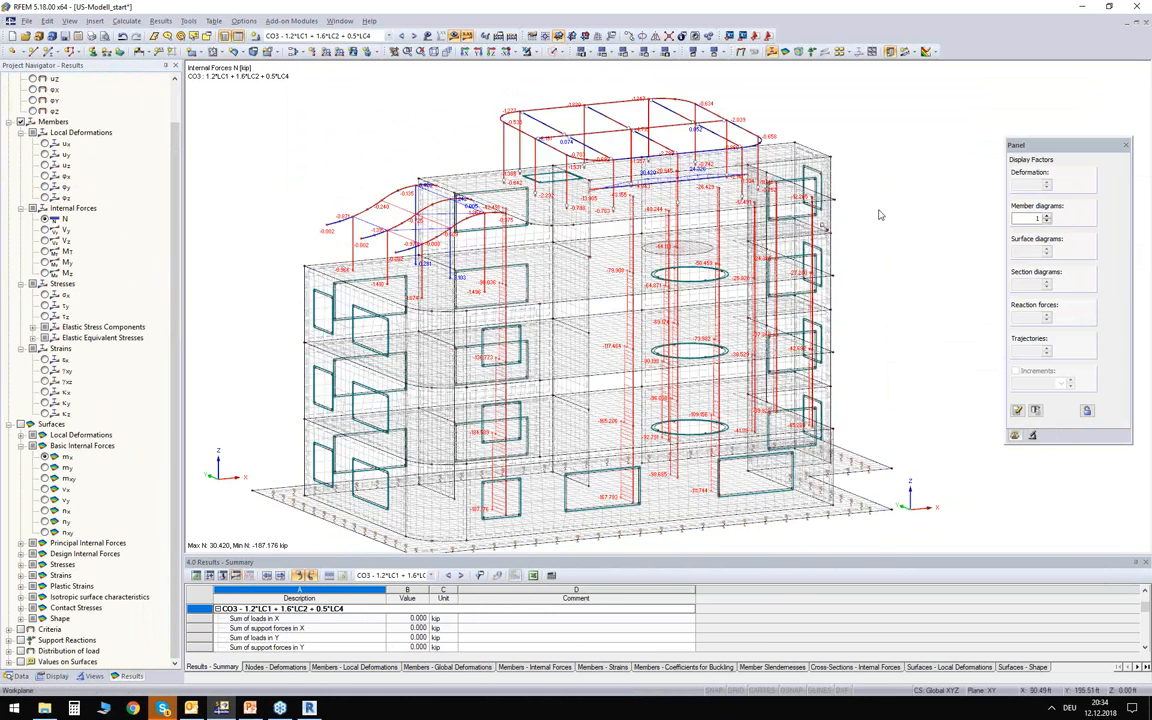
pyautogui.keyDown('ctrl'); pyautogui.moveTo(763, 242); pyautogui.dragTo(175, 183, button='middle'); pyautogui.keyUp('ctrl')
pyautogui.scroll(4, 473, 312)
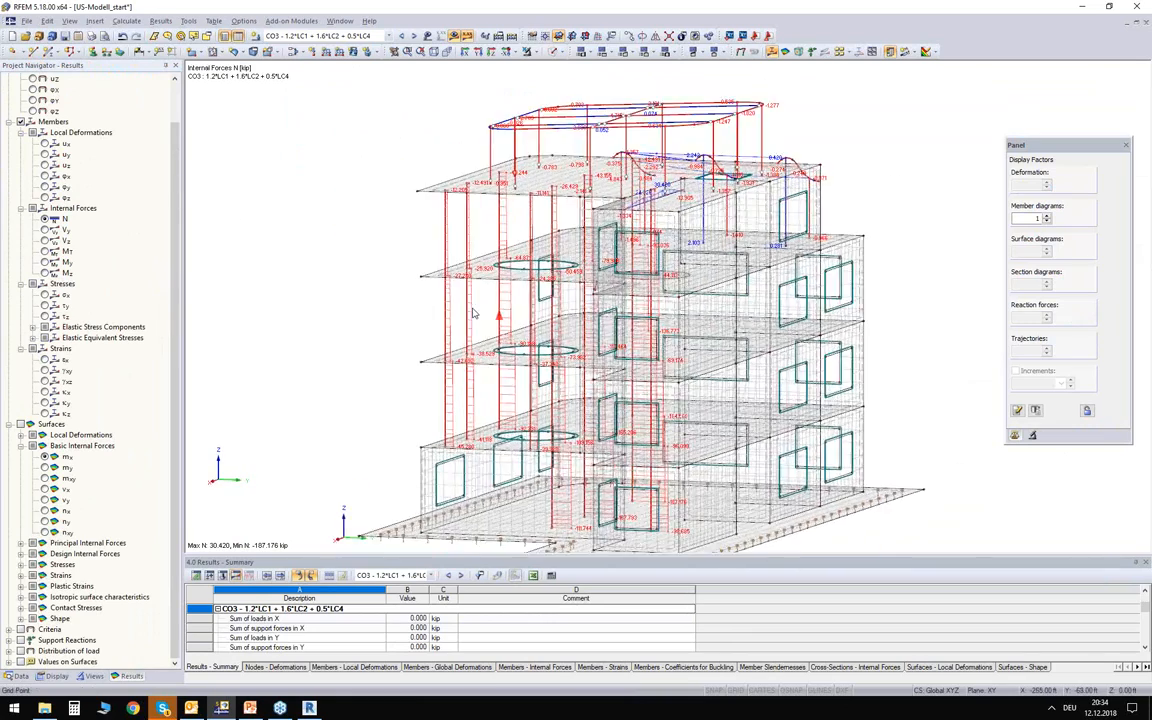
pyautogui.scroll(4, 473, 312)
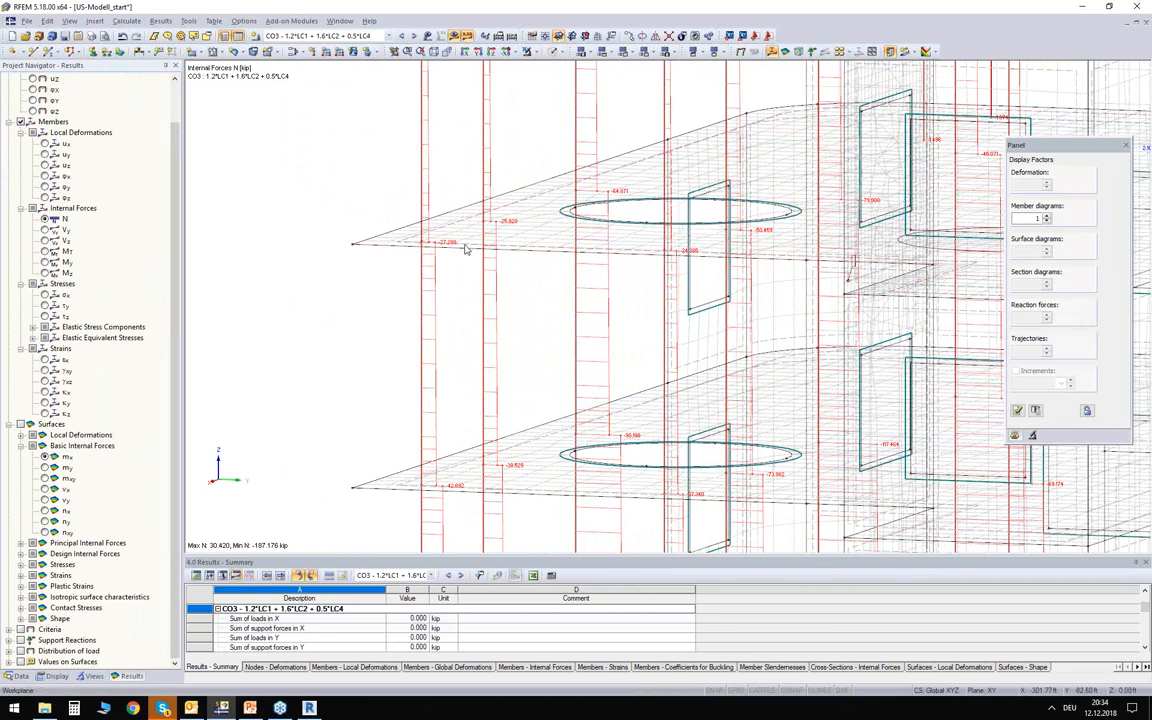
pyautogui.scroll(-6, 500, 267)
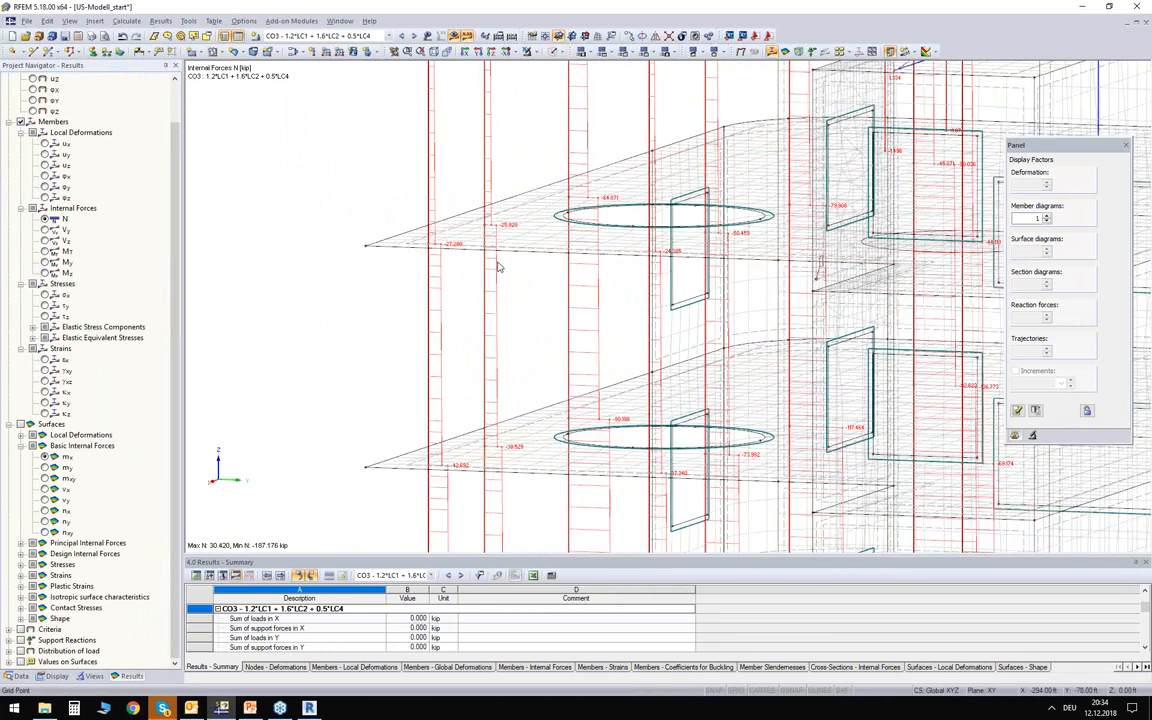
# Show the member bending moments My for CO3 and examine the diagrams on the rooftop steel frame.
pyautogui.click(44, 261)
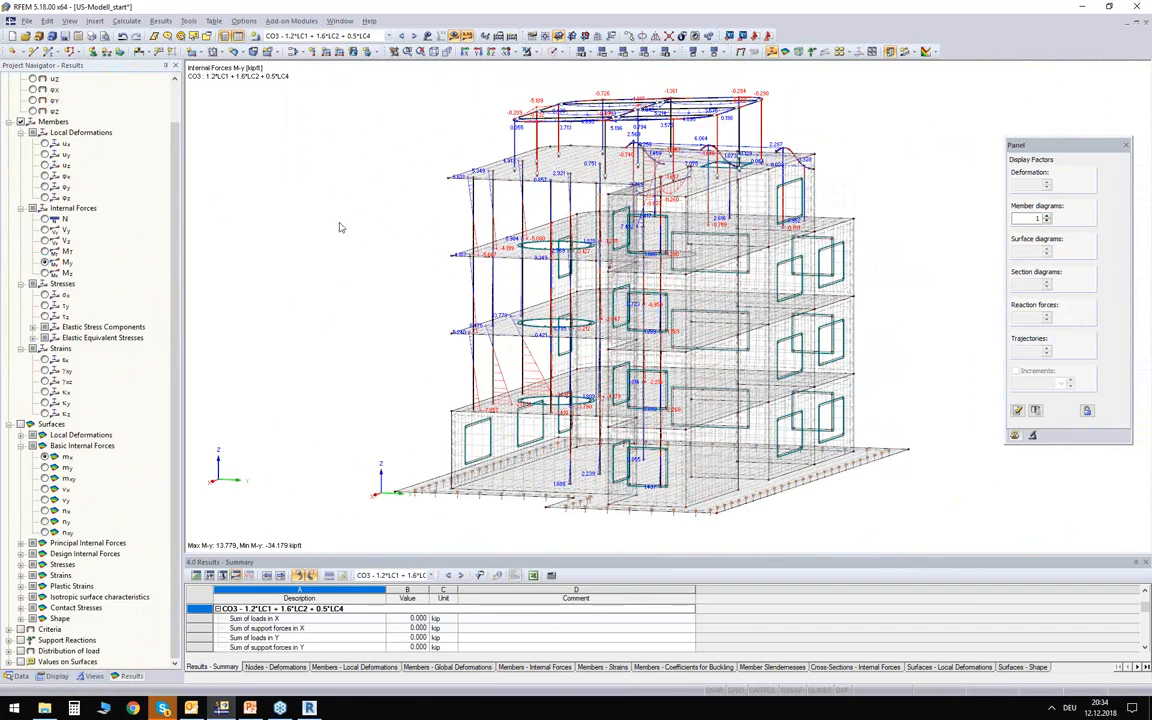
pyautogui.keyDown('ctrl'); pyautogui.moveTo(347, 249); pyautogui.dragTo(440, 295, button='middle'); pyautogui.keyUp('ctrl')
pyautogui.scroll(10, 737, 195)
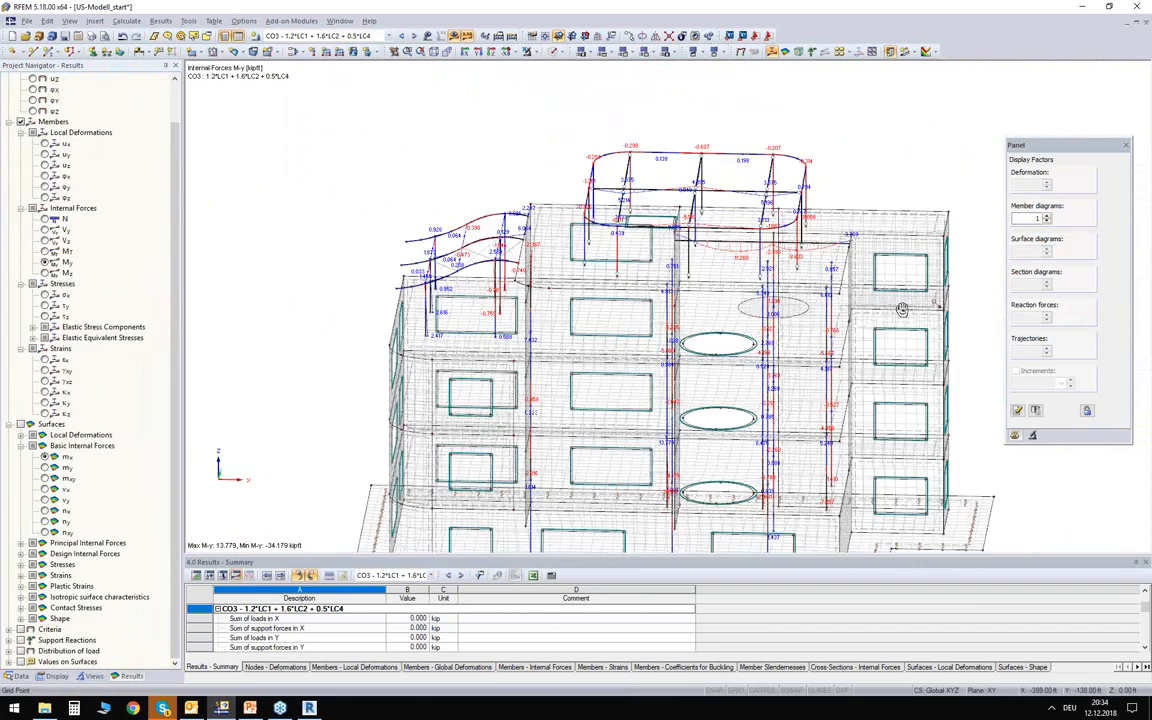
pyautogui.scroll(1, 737, 195)
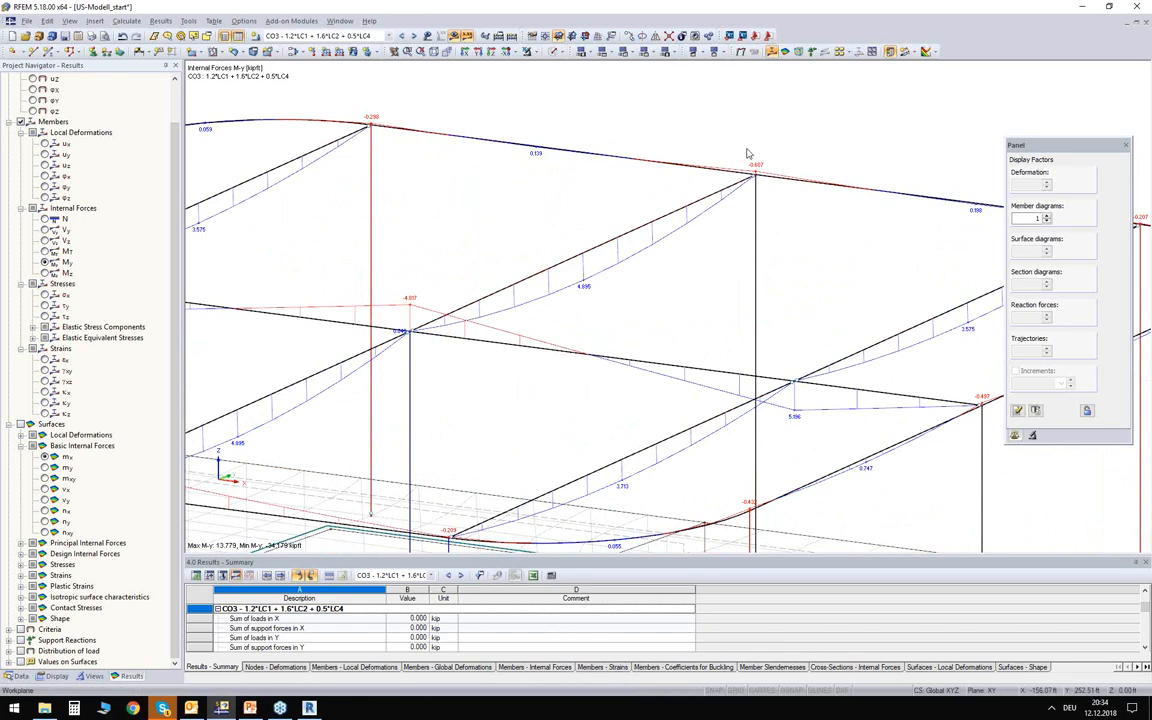
pyautogui.scroll(-5, 785, 176)
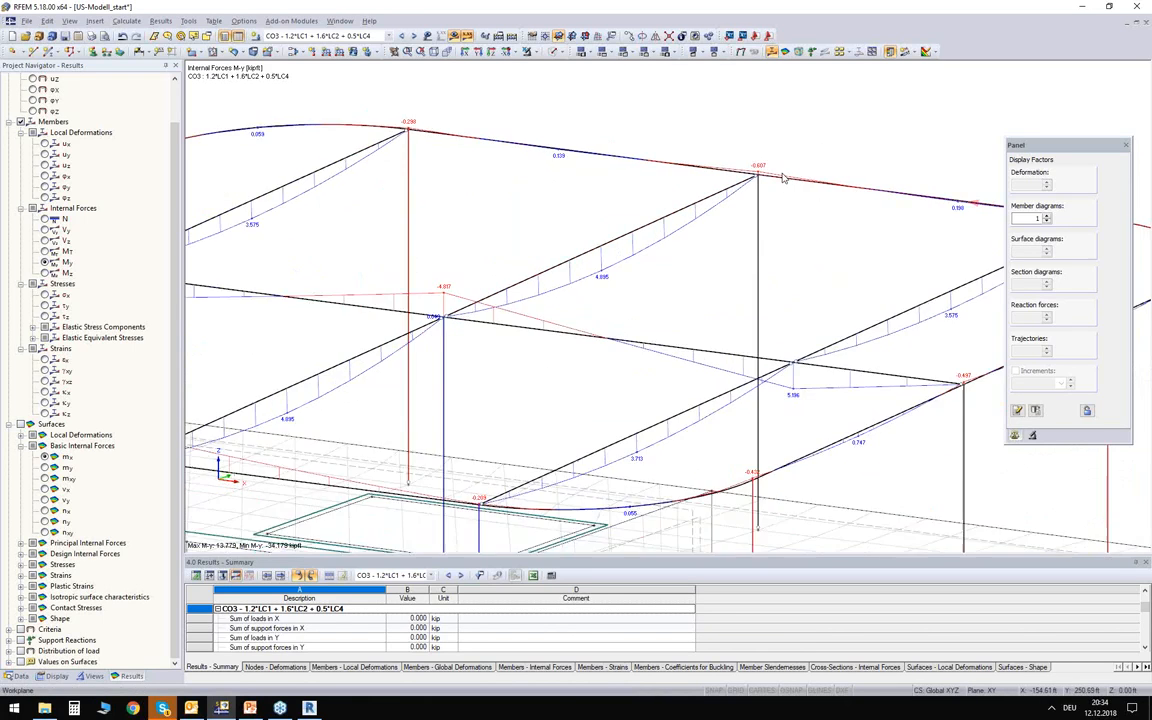
pyautogui.scroll(-5, 790, 167)
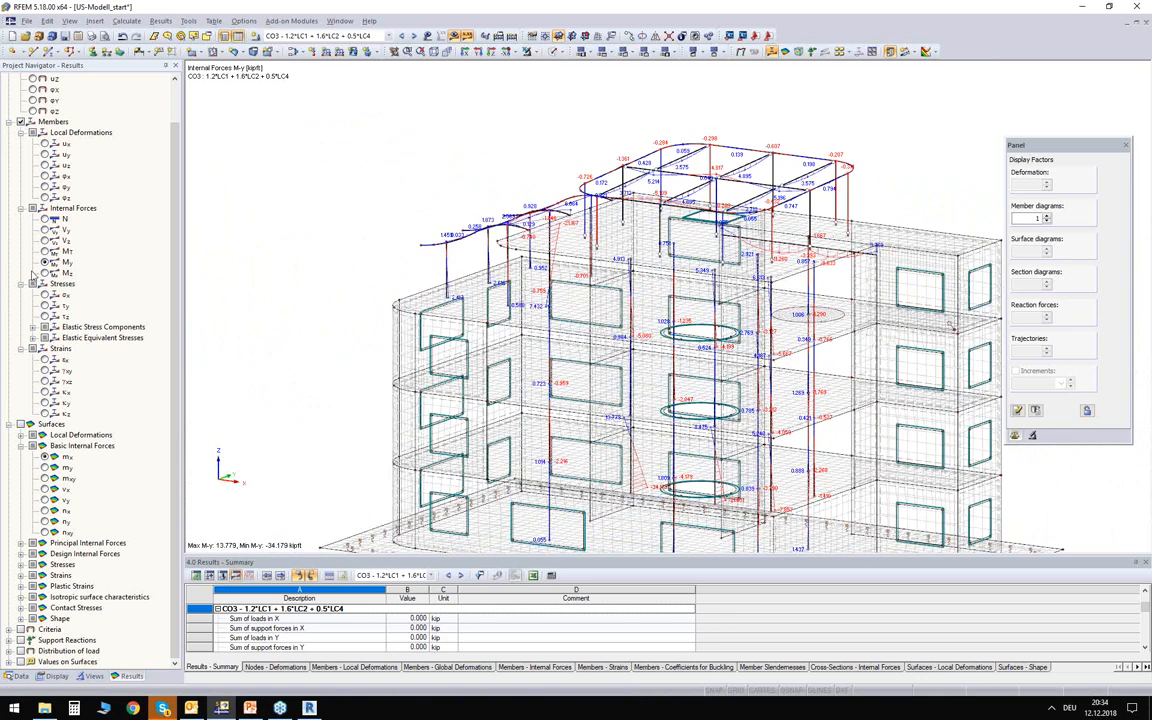
# Hide the member results and display the basic internal forces mx on the surfaces.
pyautogui.click(20, 122)
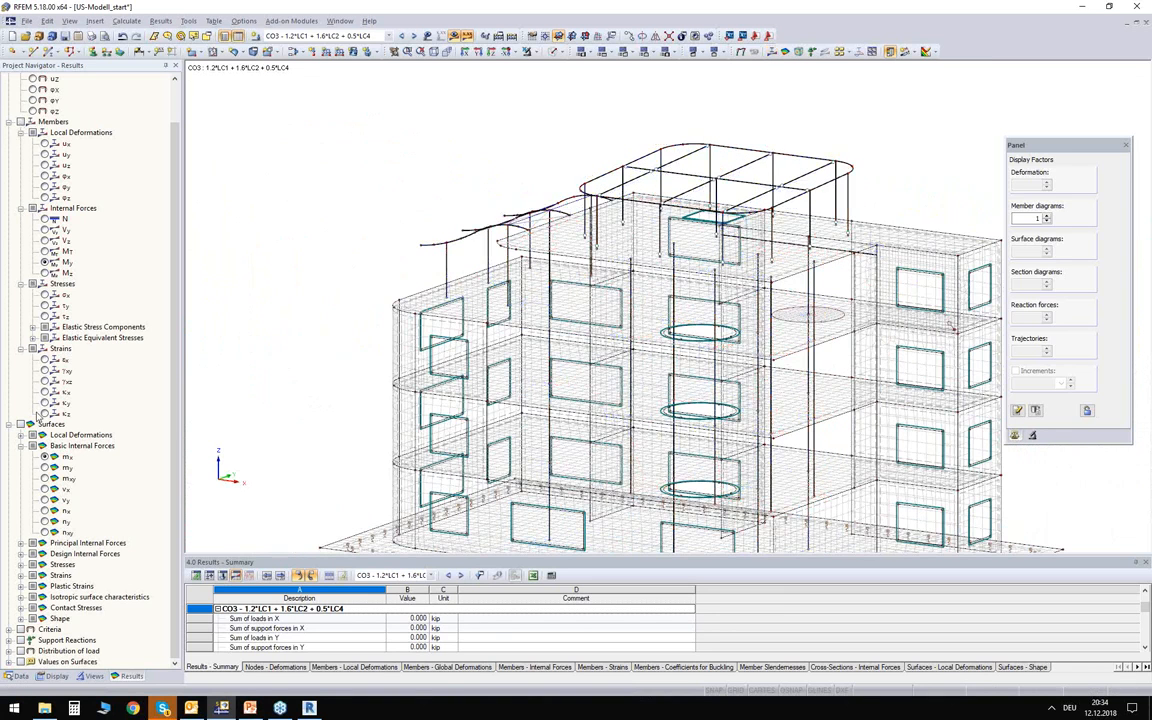
pyautogui.moveTo(309, 337); pyautogui.dragTo(279, 260, button='middle')
pyautogui.keyDown('ctrl'); pyautogui.moveTo(432, 325); pyautogui.dragTo(494, 306, button='middle'); pyautogui.keyUp('ctrl')
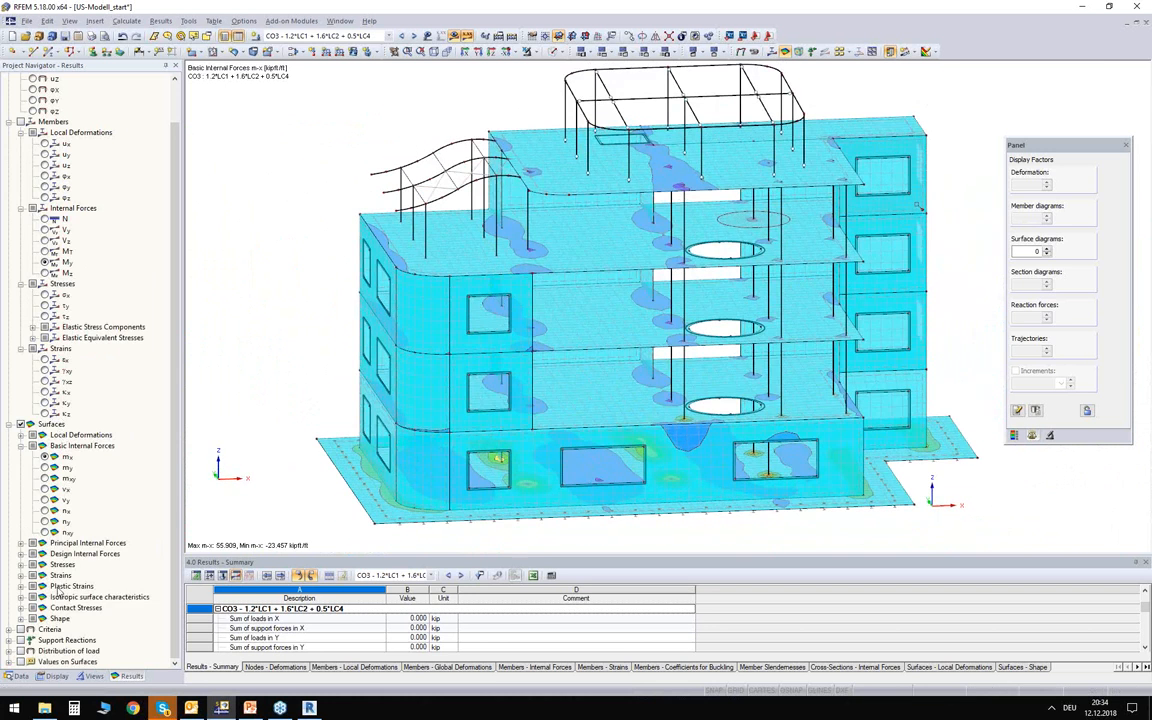
# Display the contact stresses σz on the foundation slab and view their distribution beneath the building.
pyautogui.click(32, 607)
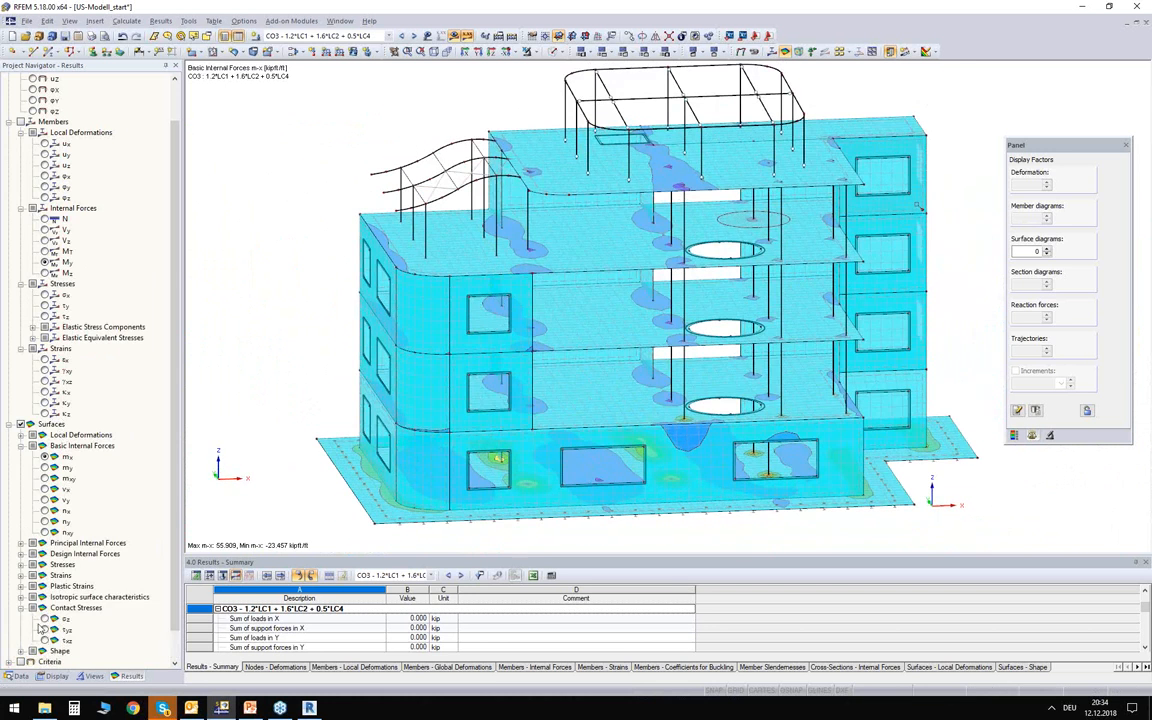
pyautogui.click(44, 619)
pyautogui.moveTo(288, 355)
pyautogui.keyDown('ctrl'); pyautogui.mouseDown(button='middle')
pyautogui.moveTo(247, 327)
pyautogui.moveTo(302, 364)
pyautogui.moveTo(278, 341)
pyautogui.mouseUp(button='middle'); pyautogui.keyUp('ctrl')
pyautogui.keyDown('ctrl'); pyautogui.moveTo(236, 194); pyautogui.dragTo(360, 260, button='middle'); pyautogui.keyUp('ctrl')
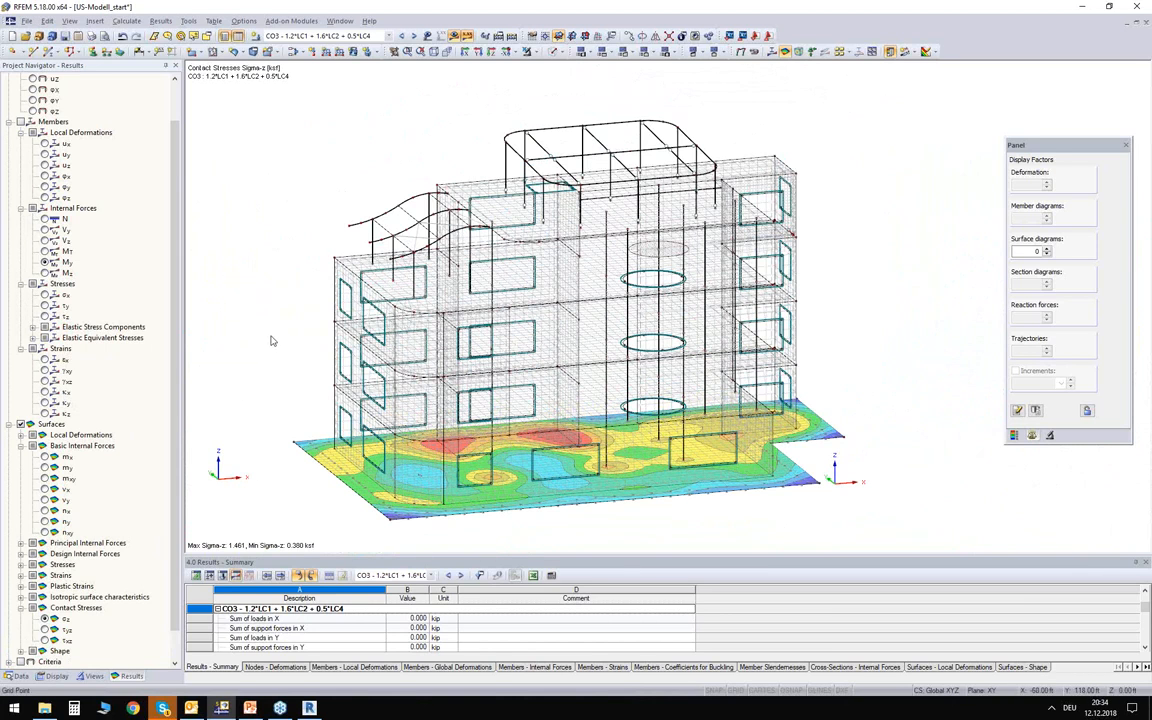
pyautogui.keyDown('ctrl'); pyautogui.moveTo(306, 194); pyautogui.dragTo(300, 184, button='middle'); pyautogui.keyUp('ctrl')
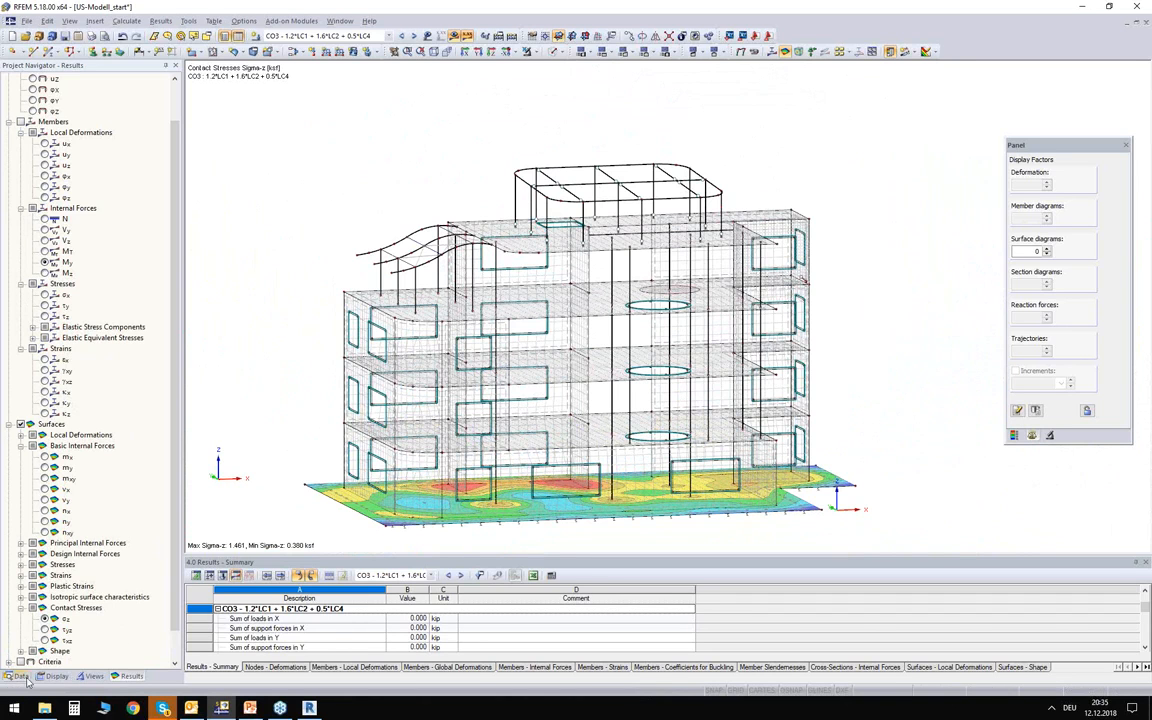
# Browse the available add-on modules in the project data and show the model as rendered solids, focusing on the rooftop steel frame.
pyautogui.click(27, 679)
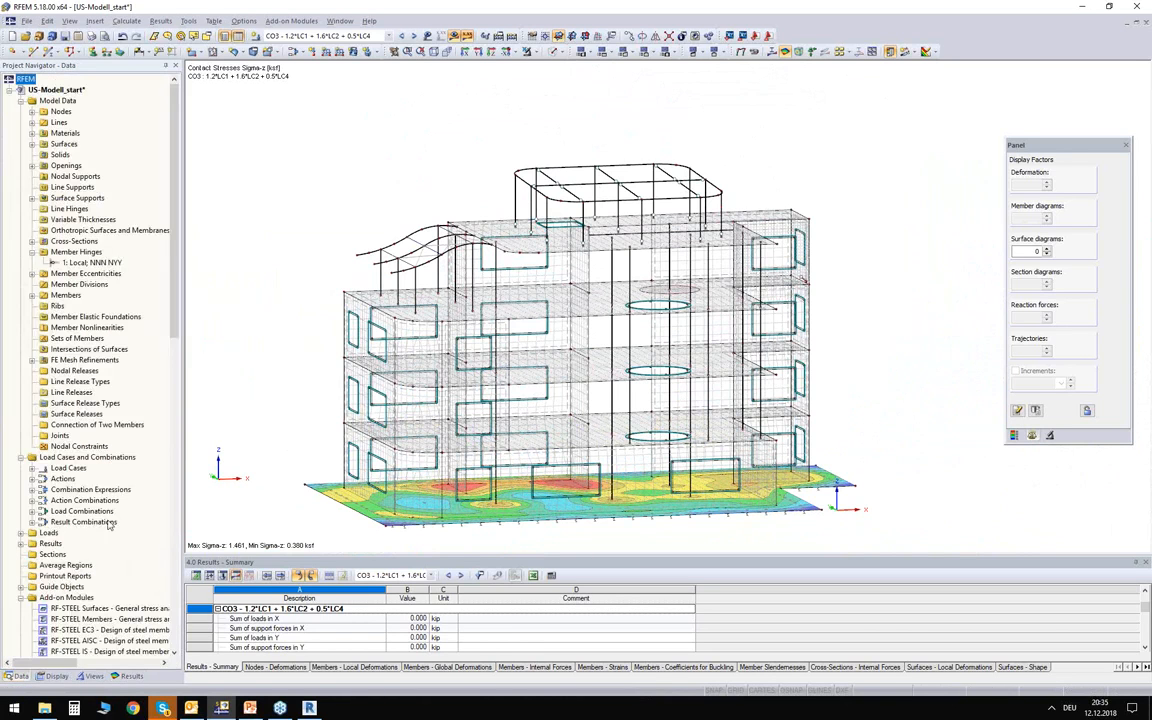
pyautogui.scroll(-9, 73, 619)
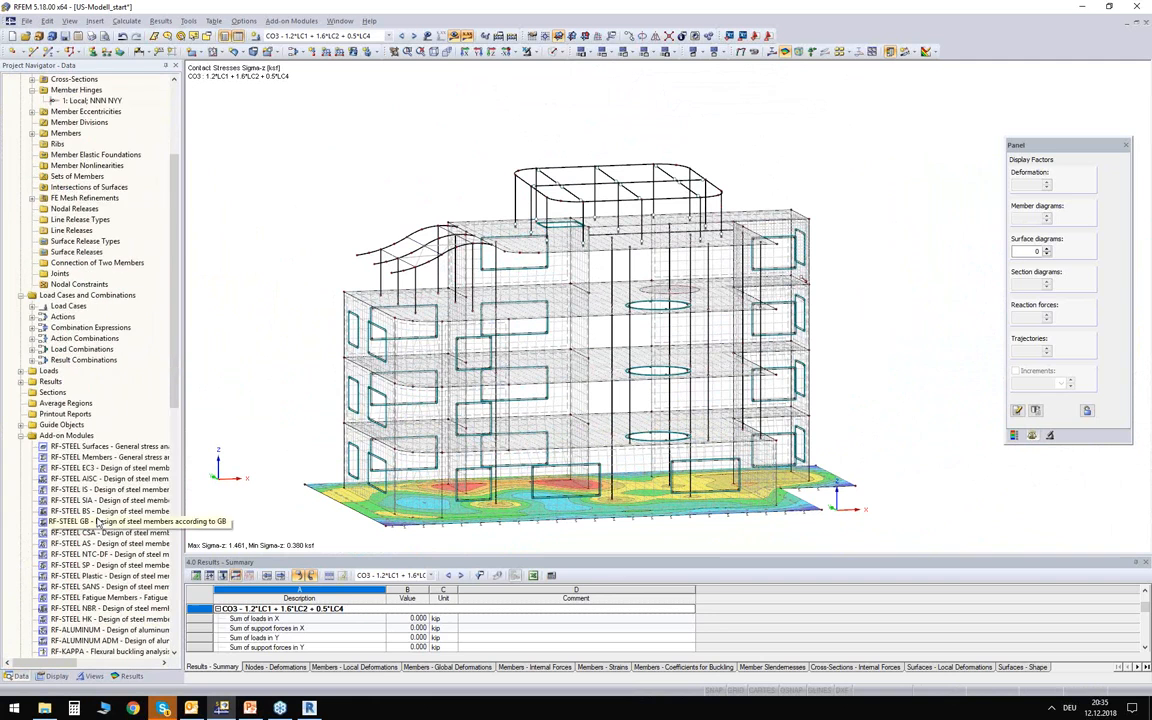
pyautogui.scroll(-1, 75, 437)
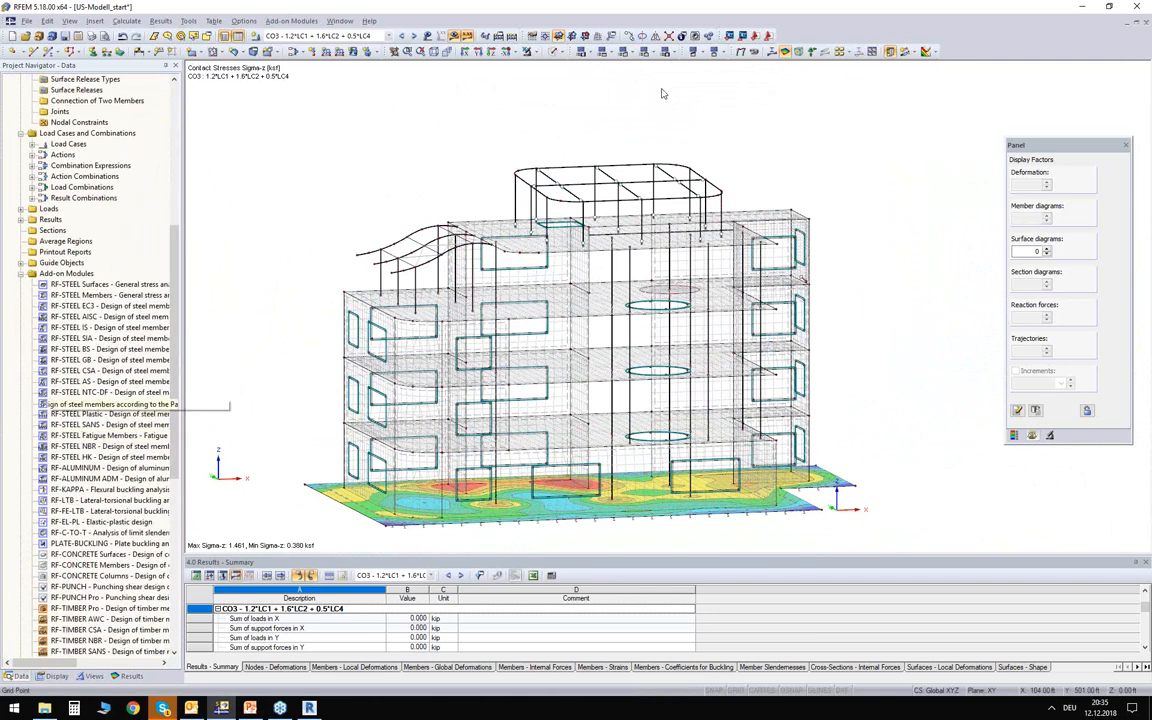
pyautogui.scroll(1, 658, 98)
pyautogui.click(553, 52)
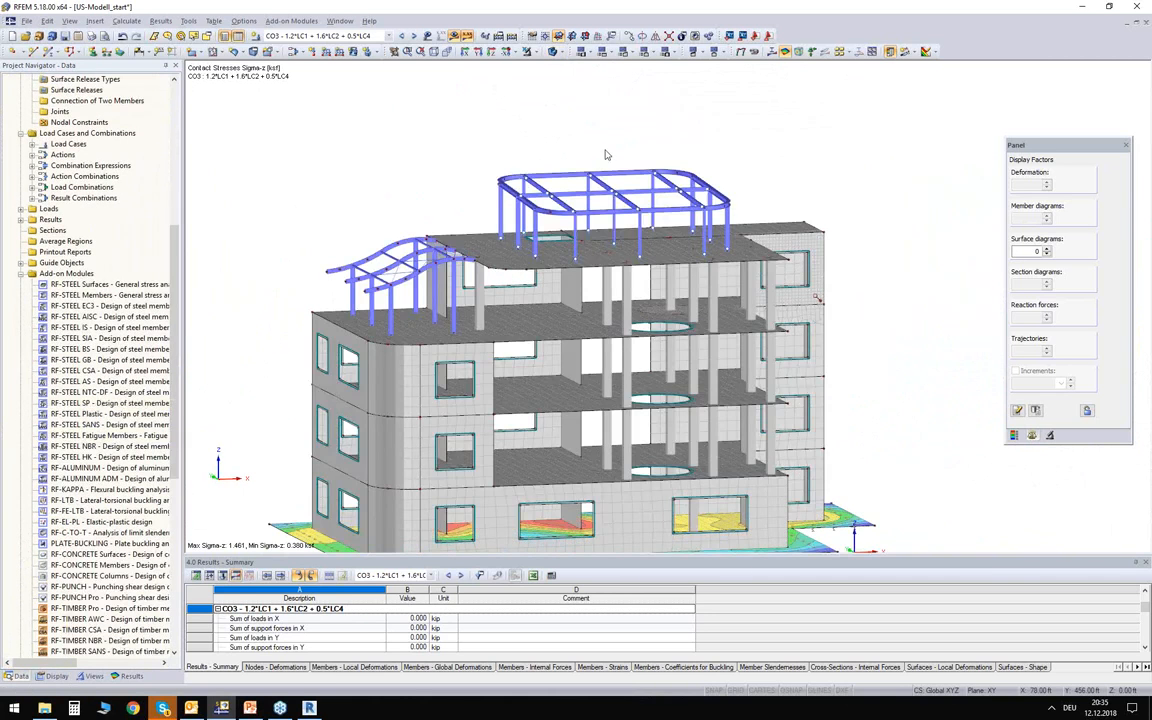
pyautogui.scroll(3, 594, 147)
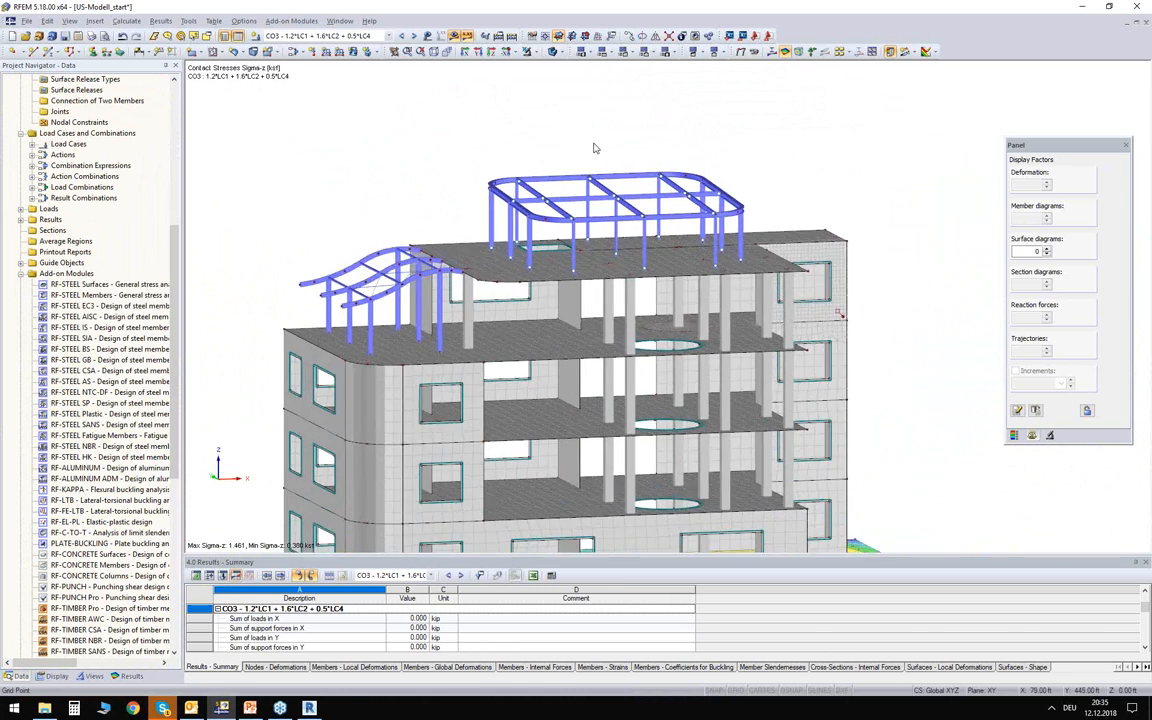
pyautogui.keyDown('ctrl'); pyautogui.moveTo(592, 161); pyautogui.dragTo(584, 151, button='middle'); pyautogui.keyUp('ctrl')
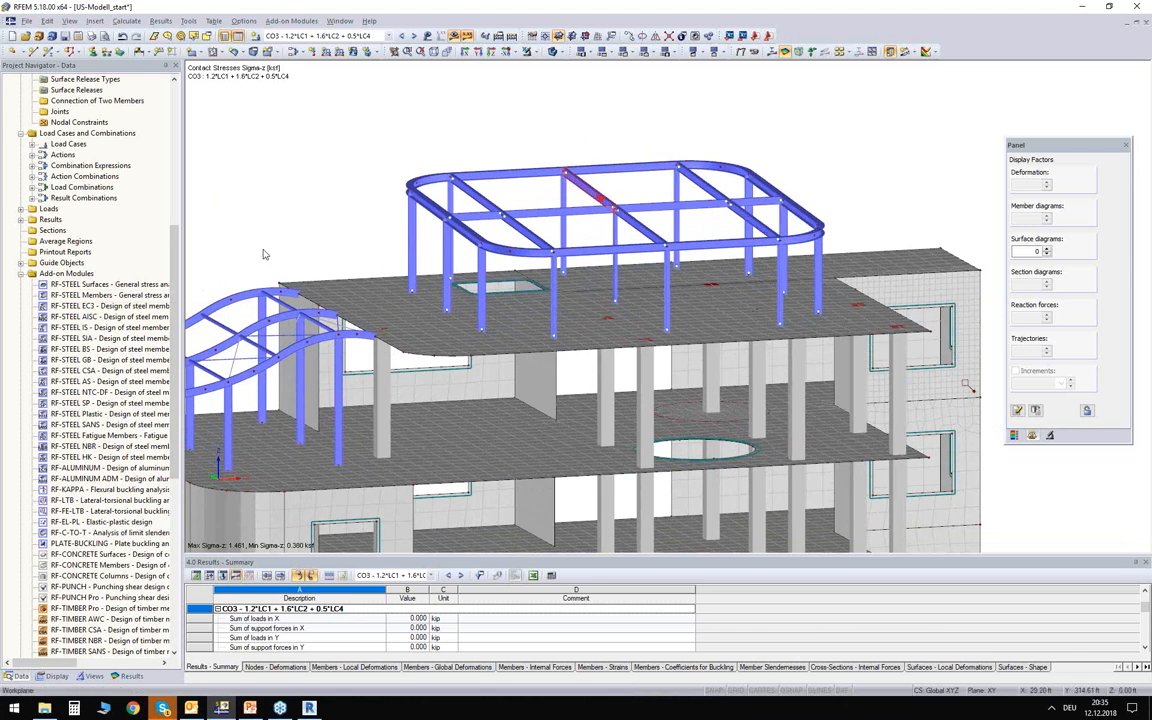
# Open the RF-STEEL AISC module and select roof beam 59 and column 60 as the members to design.
pyautogui.doubleClick(95, 316)
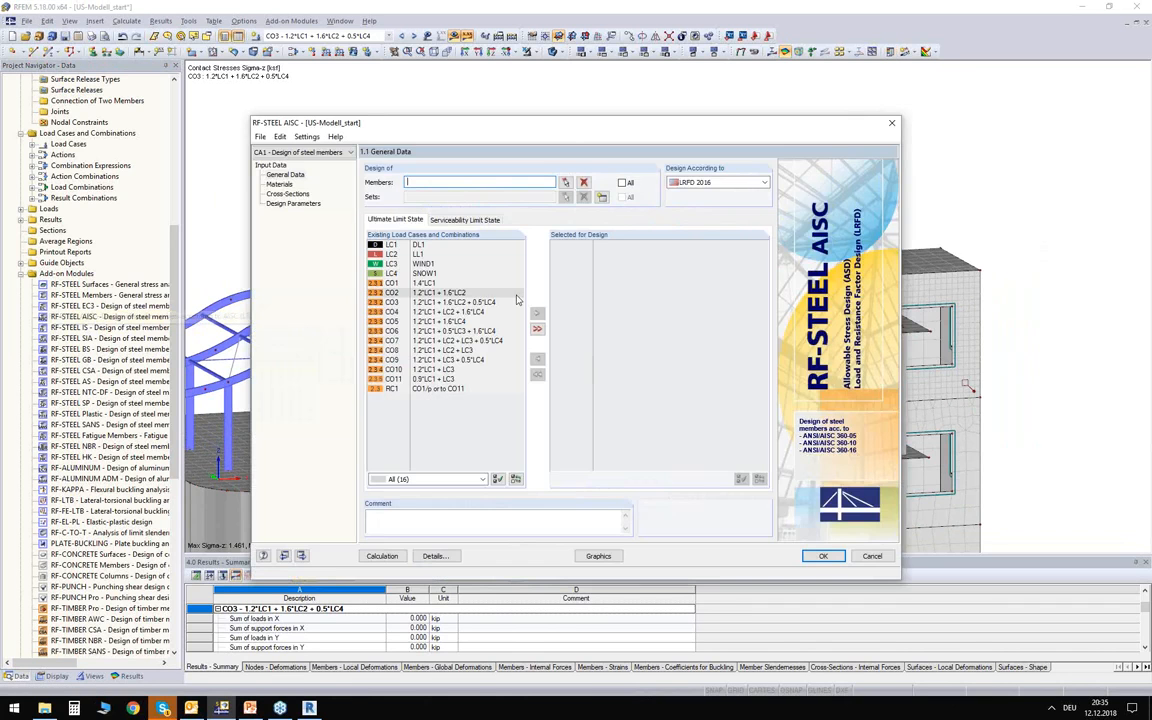
pyautogui.moveTo(470, 130); pyautogui.dragTo(499, 93)
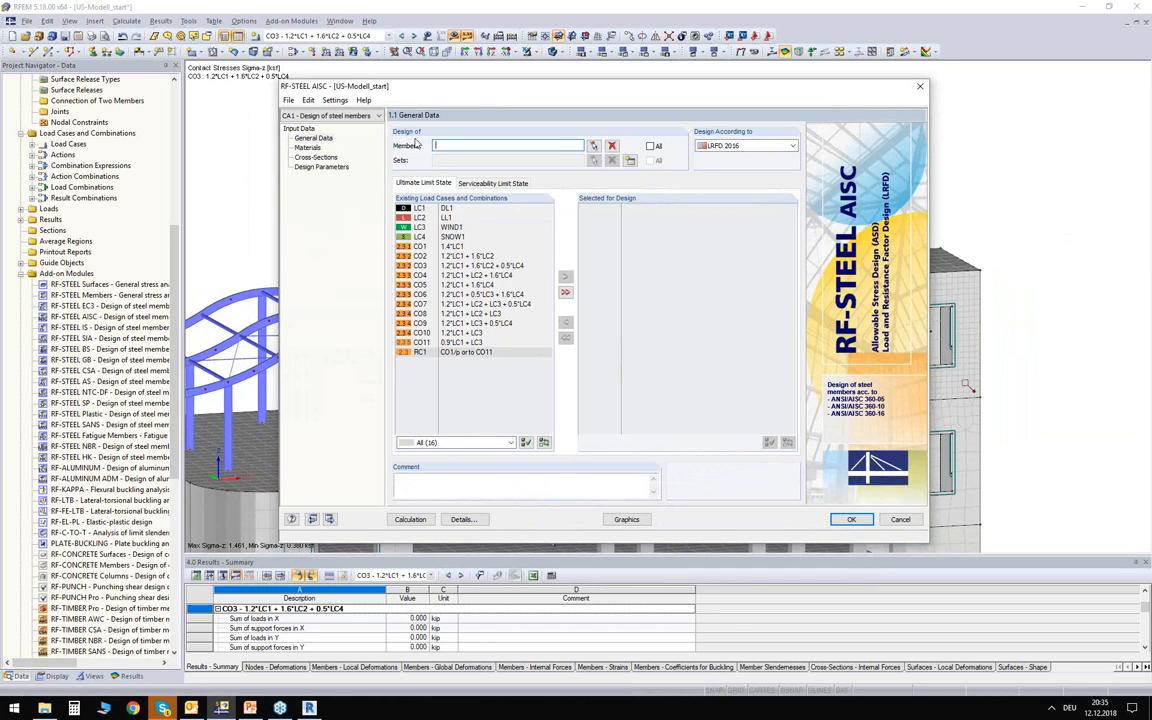
pyautogui.click(593, 146)
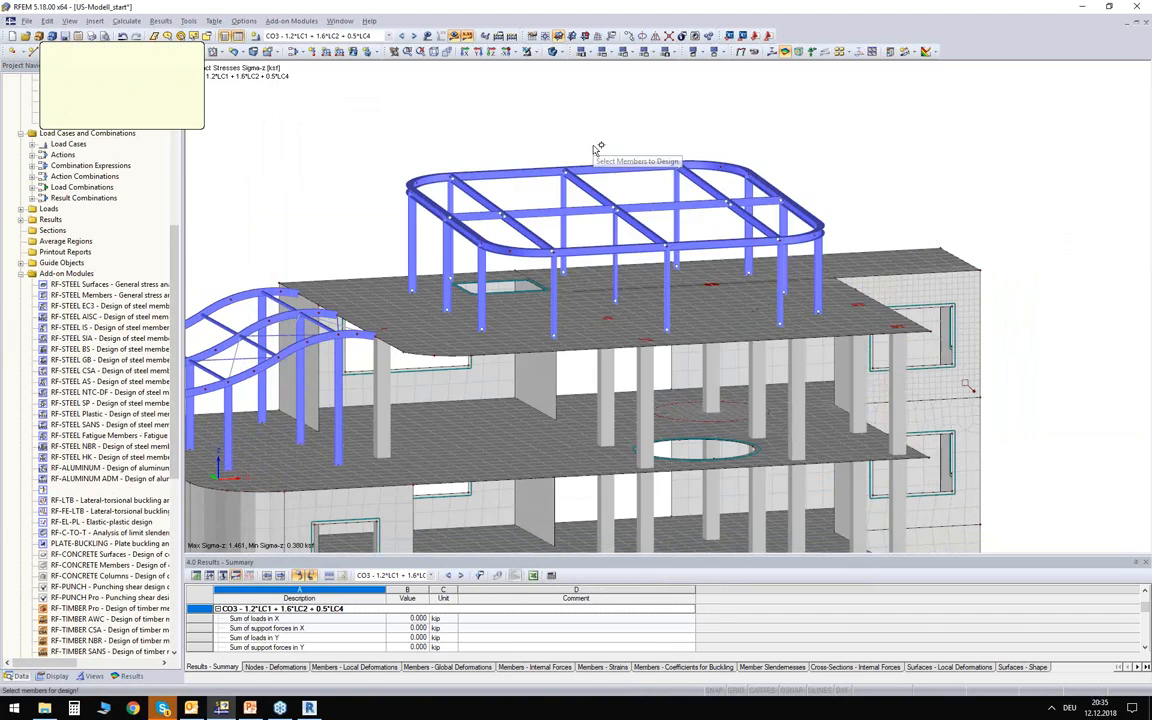
pyautogui.click(604, 195)
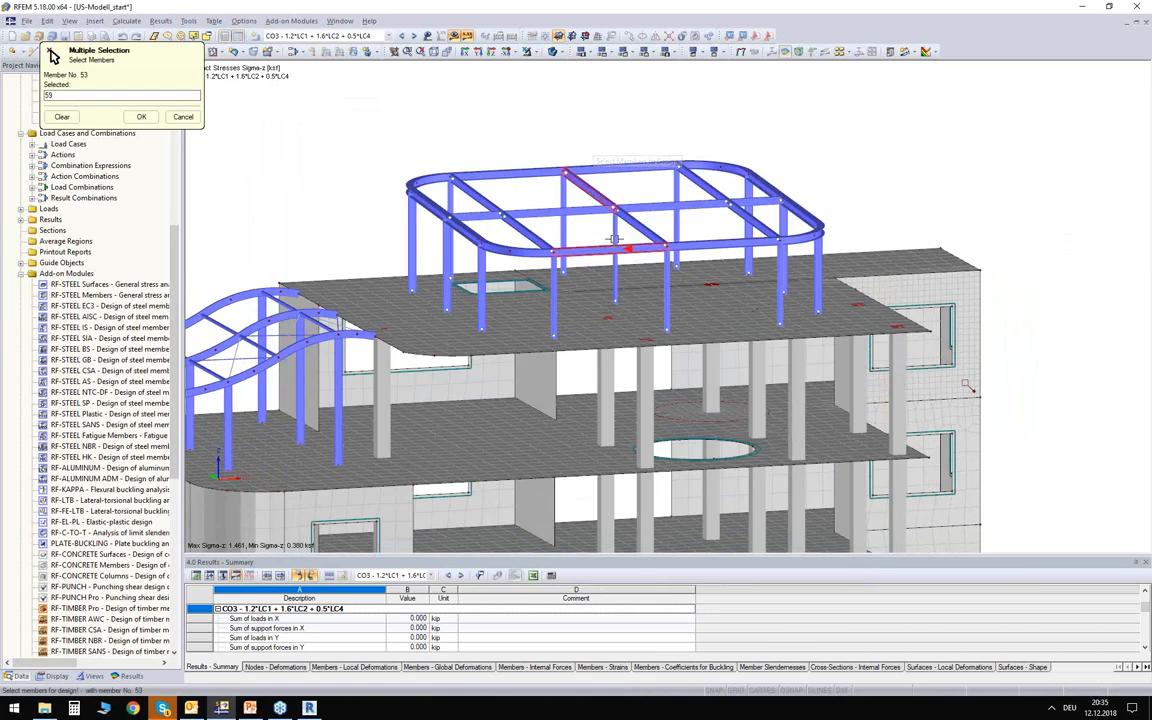
pyautogui.click(617, 230)
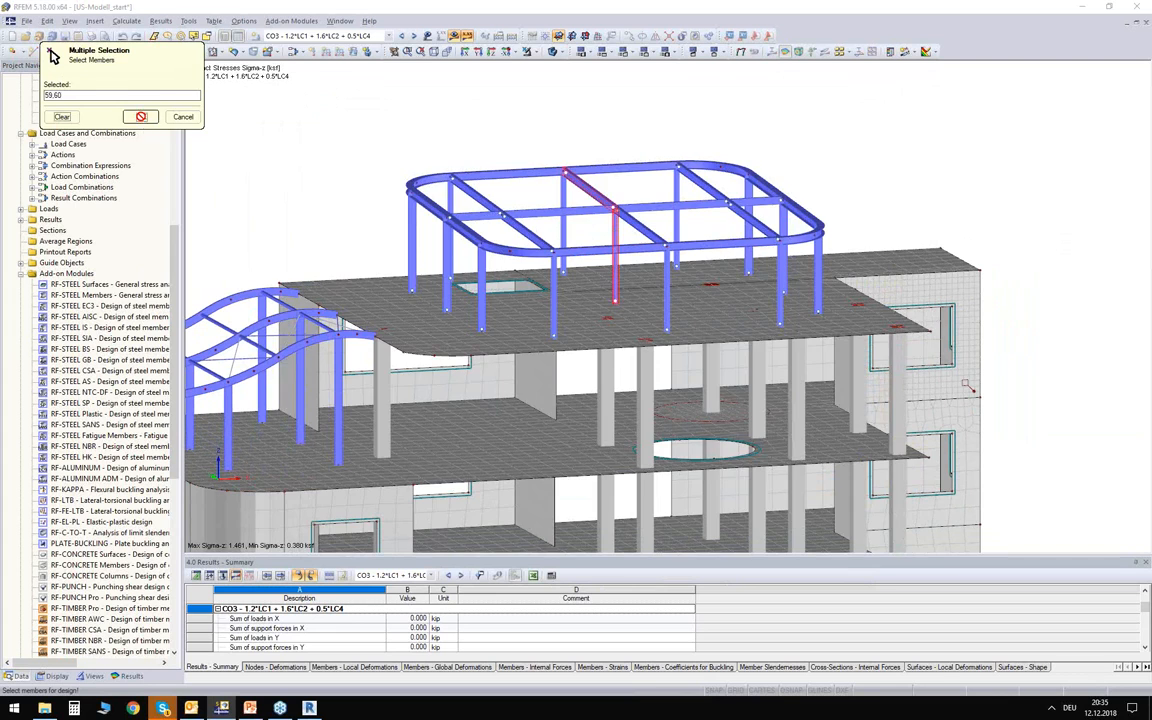
pyautogui.click(141, 116)
# Choose LRFD 2016 as the design standard and assign result combination RC1 to the ultimate limit state design.
pyautogui.click(744, 147)
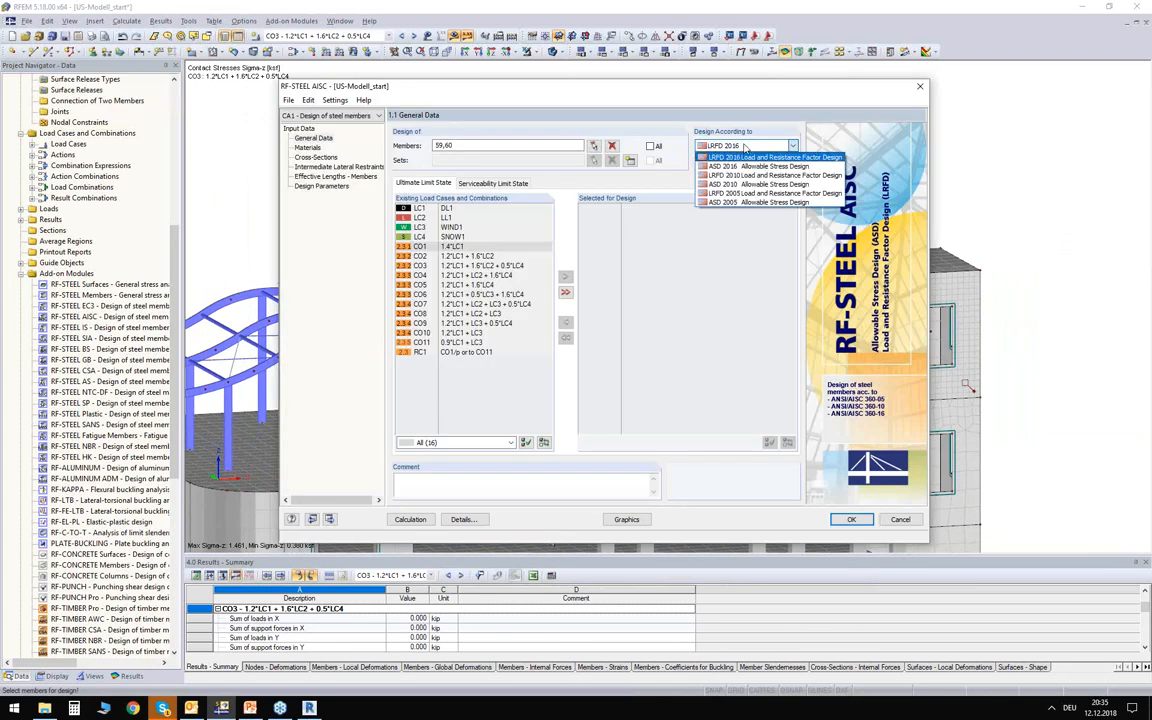
pyautogui.click(733, 156)
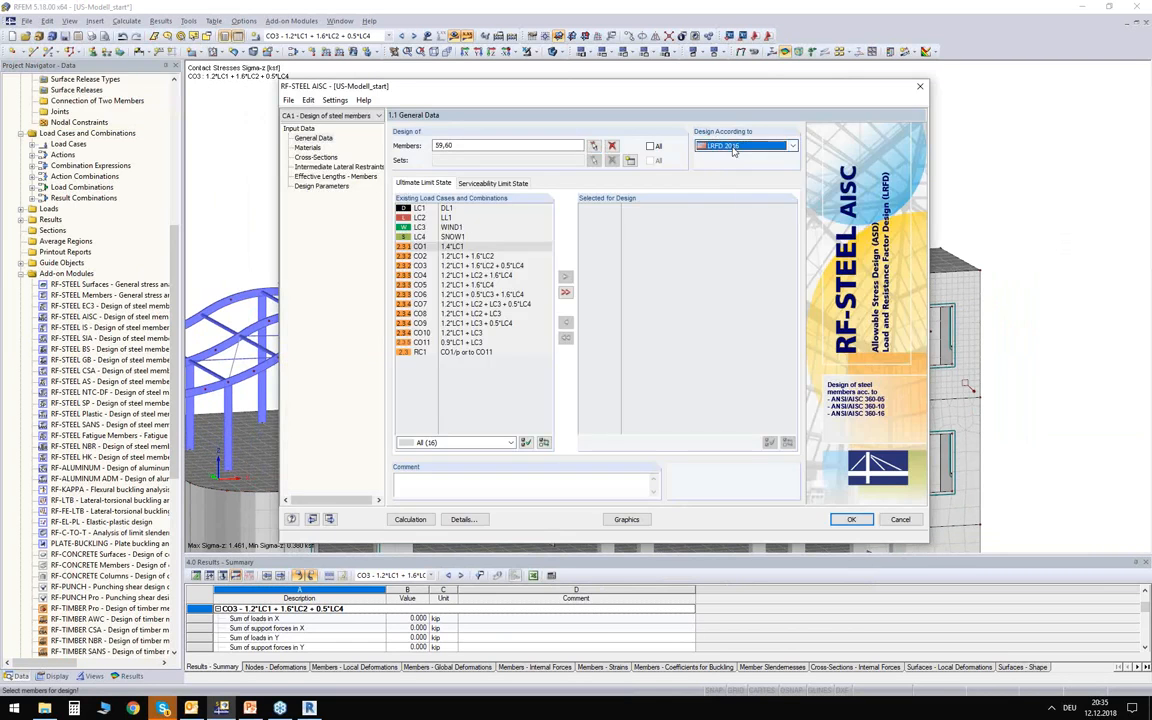
pyautogui.click(436, 354)
pyautogui.doubleClick(436, 354)
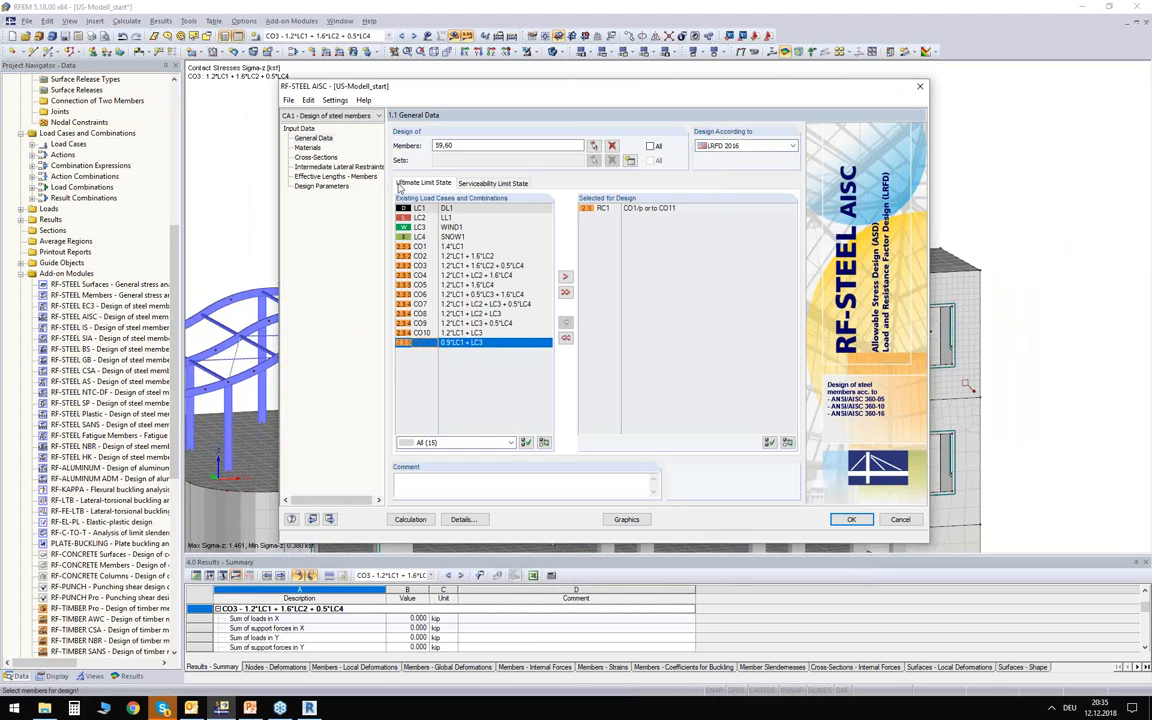
# Review the Steel A992 material, the cross-sections, intermediate lateral restraints and effective lengths of the members being designed.
pyautogui.click(307, 148)
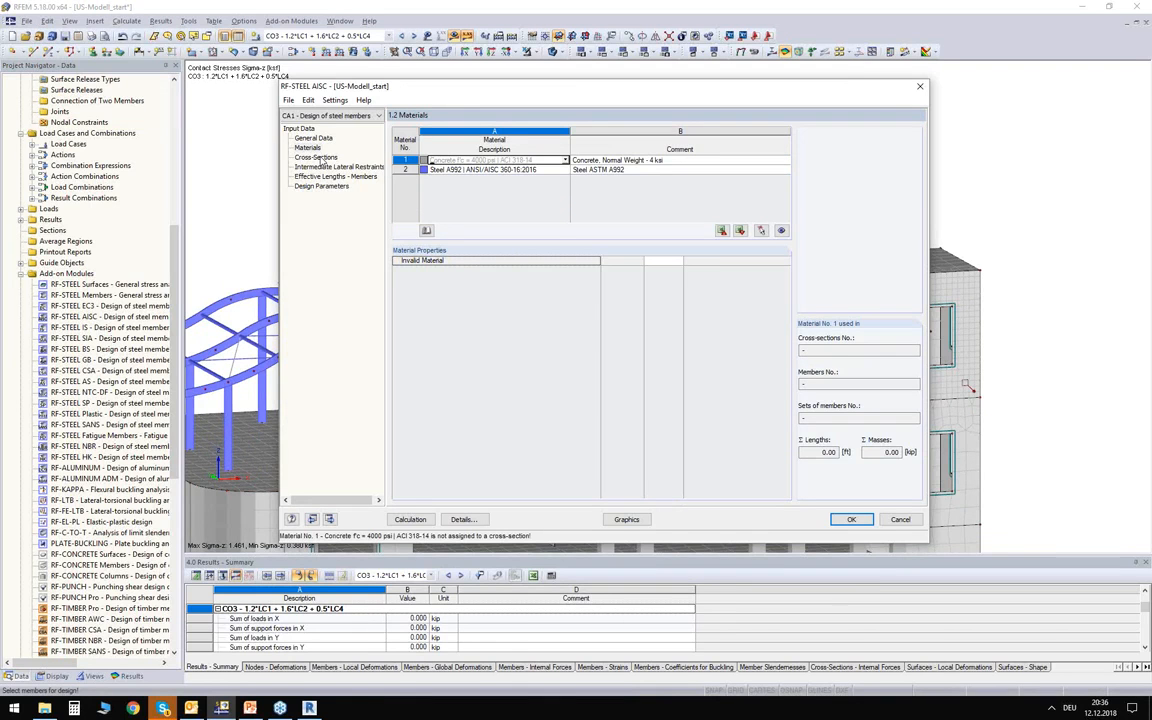
pyautogui.click(490, 169)
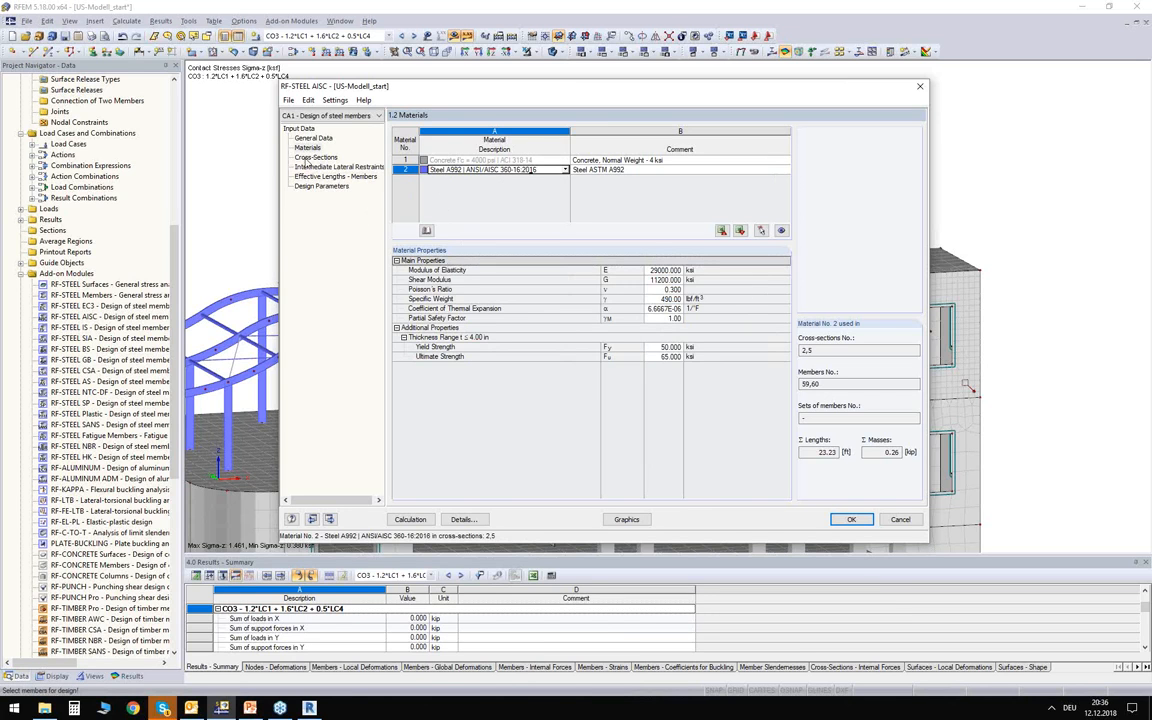
pyautogui.click(315, 157)
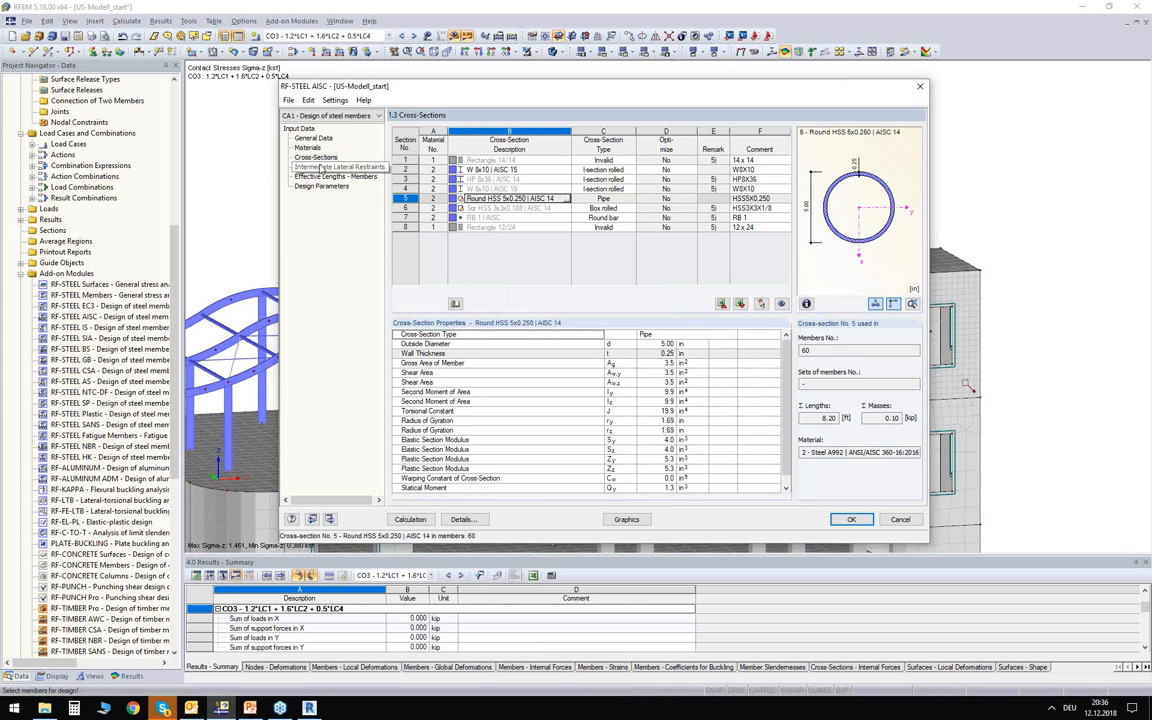
pyautogui.click(318, 167)
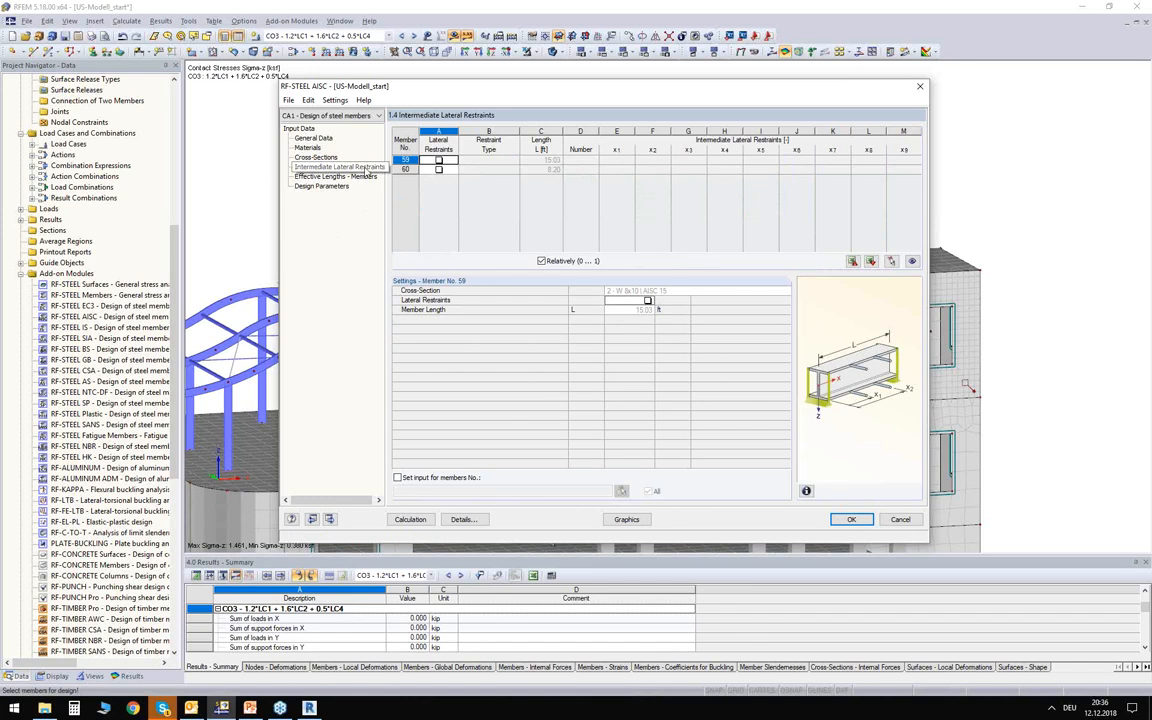
pyautogui.click(345, 176)
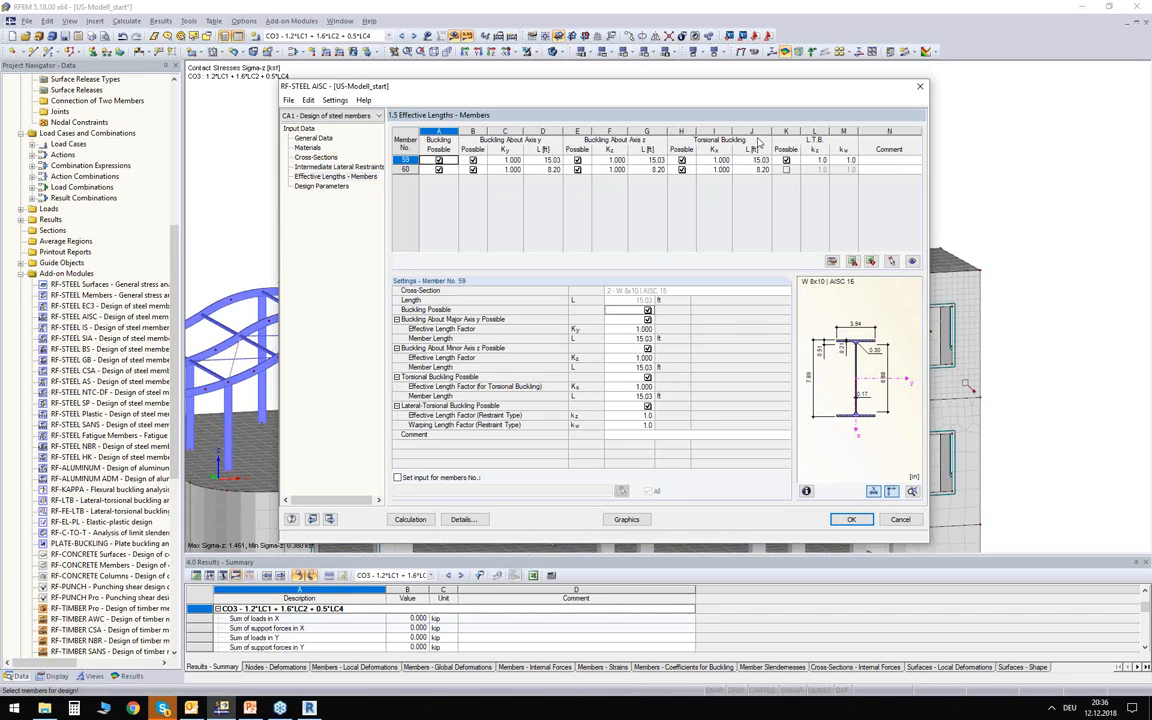
# Run the design calculation and review the lateral-torsional buckling check of member 59 and the z-axis flexural buckling check of member 60 by cross-section.
pyautogui.click(336, 187)
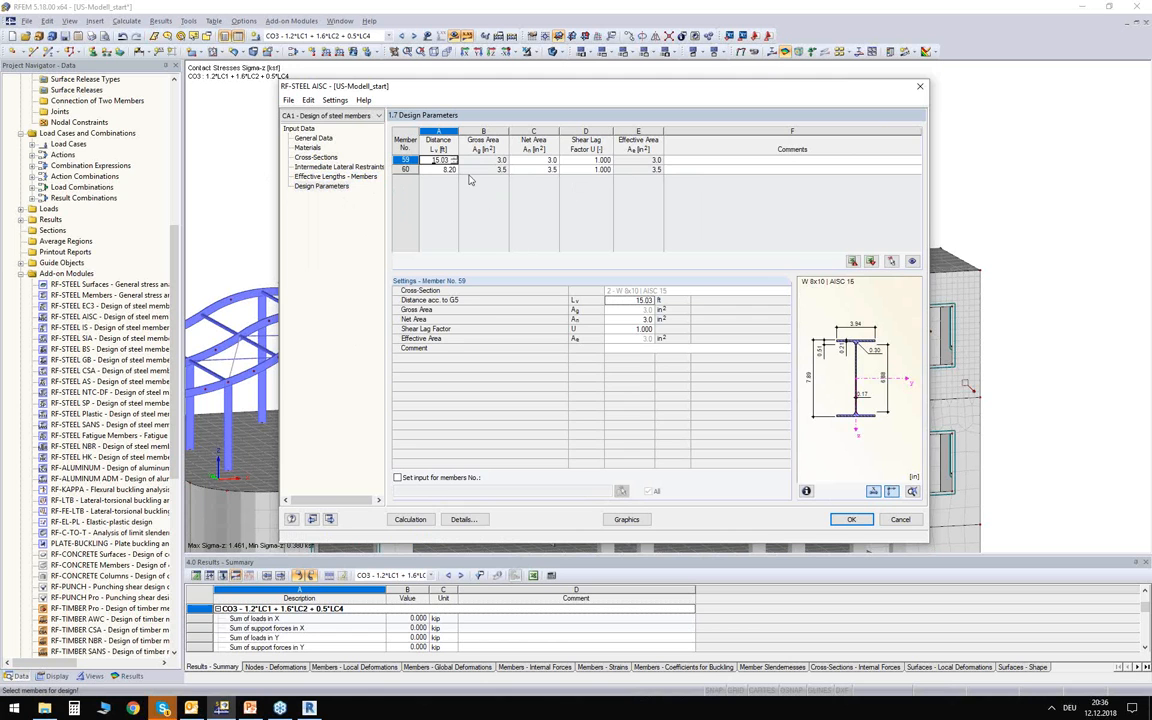
pyautogui.click(411, 520)
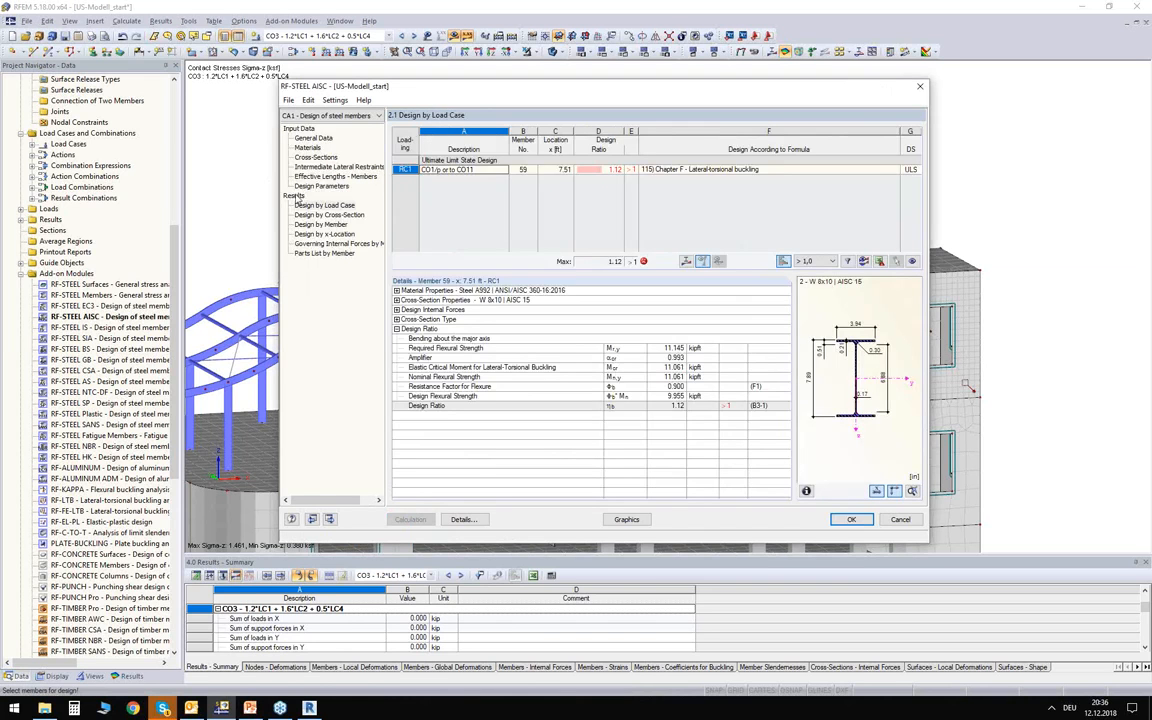
pyautogui.click(312, 215)
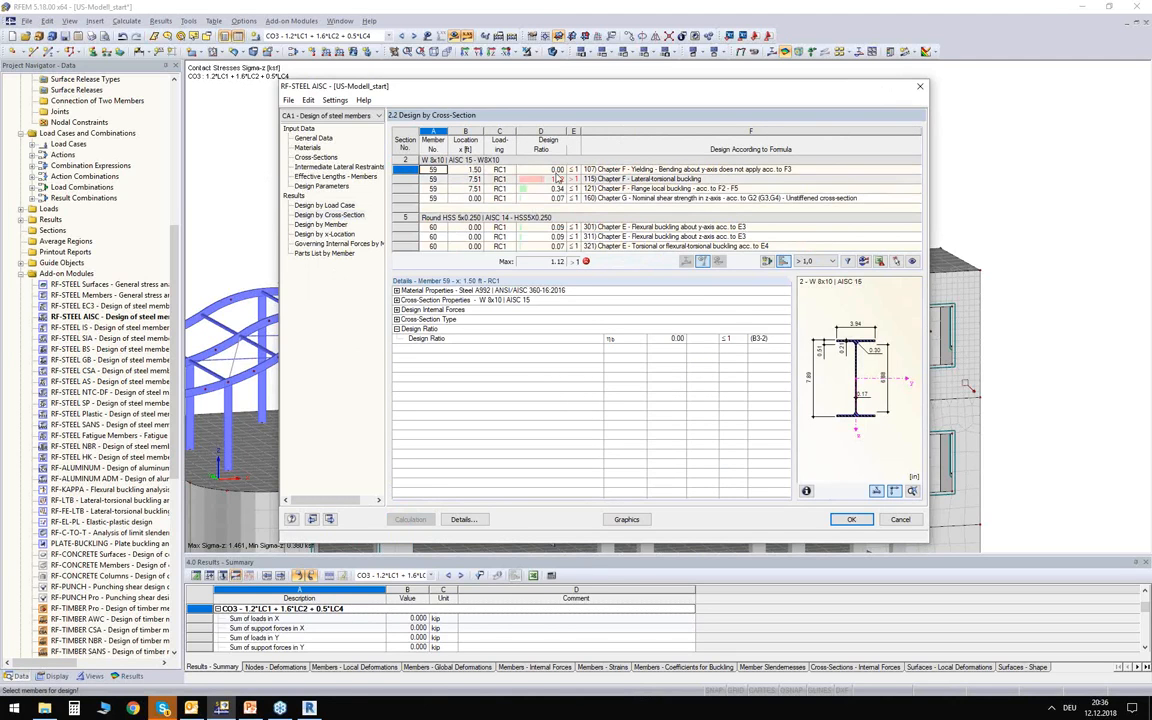
pyautogui.click(542, 179)
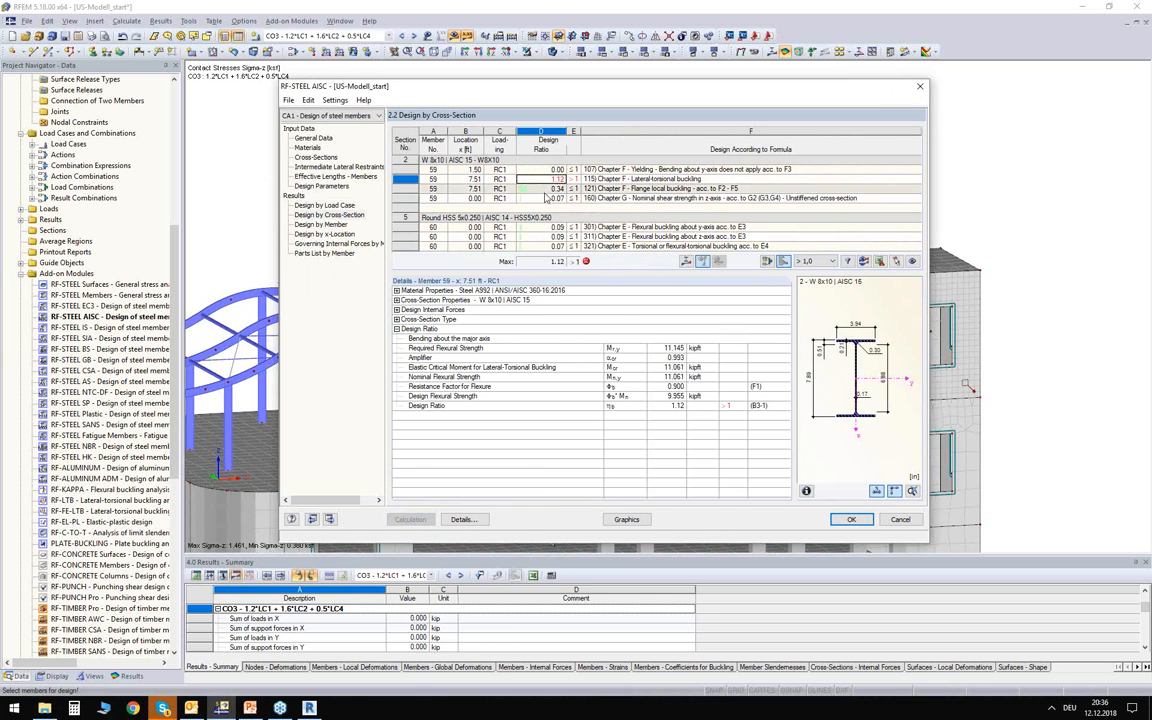
pyautogui.moveTo(622, 88); pyautogui.dragTo(590, 89)
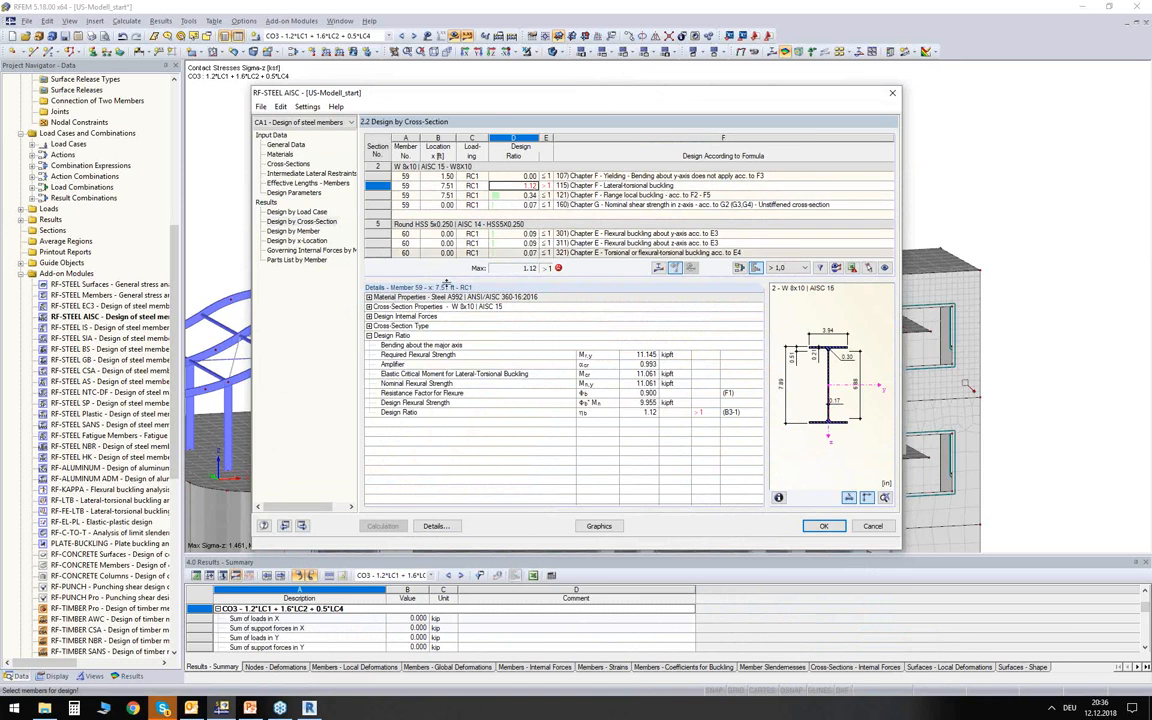
pyautogui.click(474, 243)
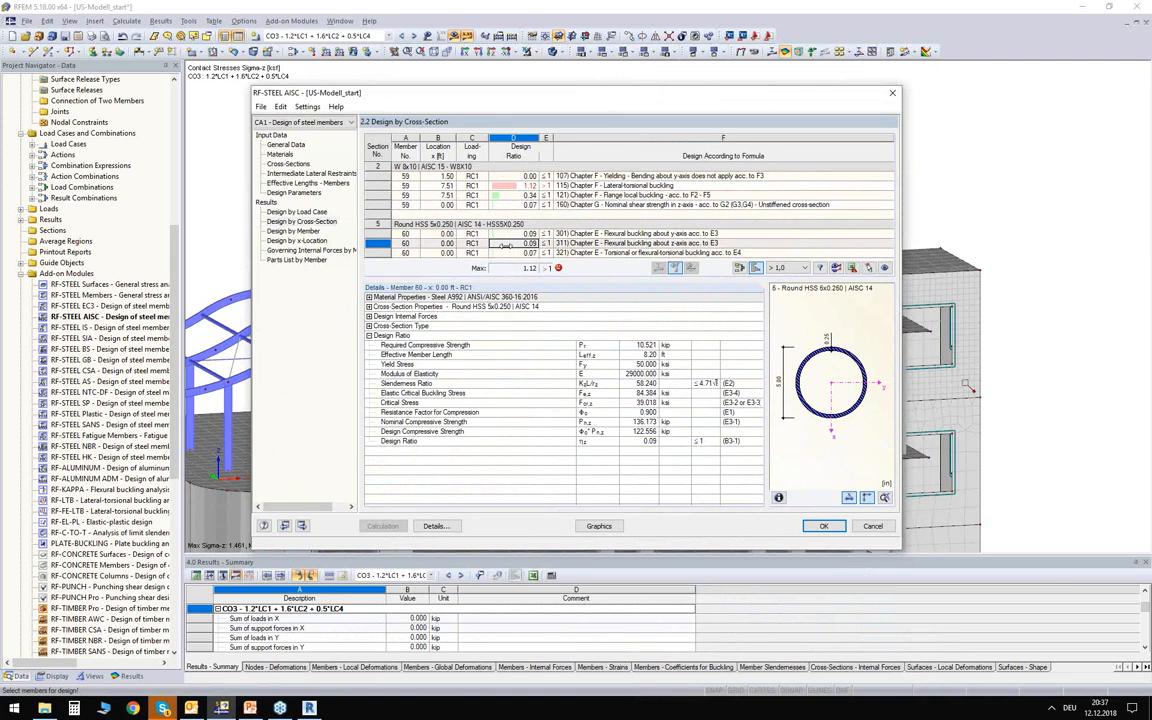
# Set the Round HSS 5x0.250 cross-section of member 60 to be optimized from the current row.
pyautogui.click(288, 164)
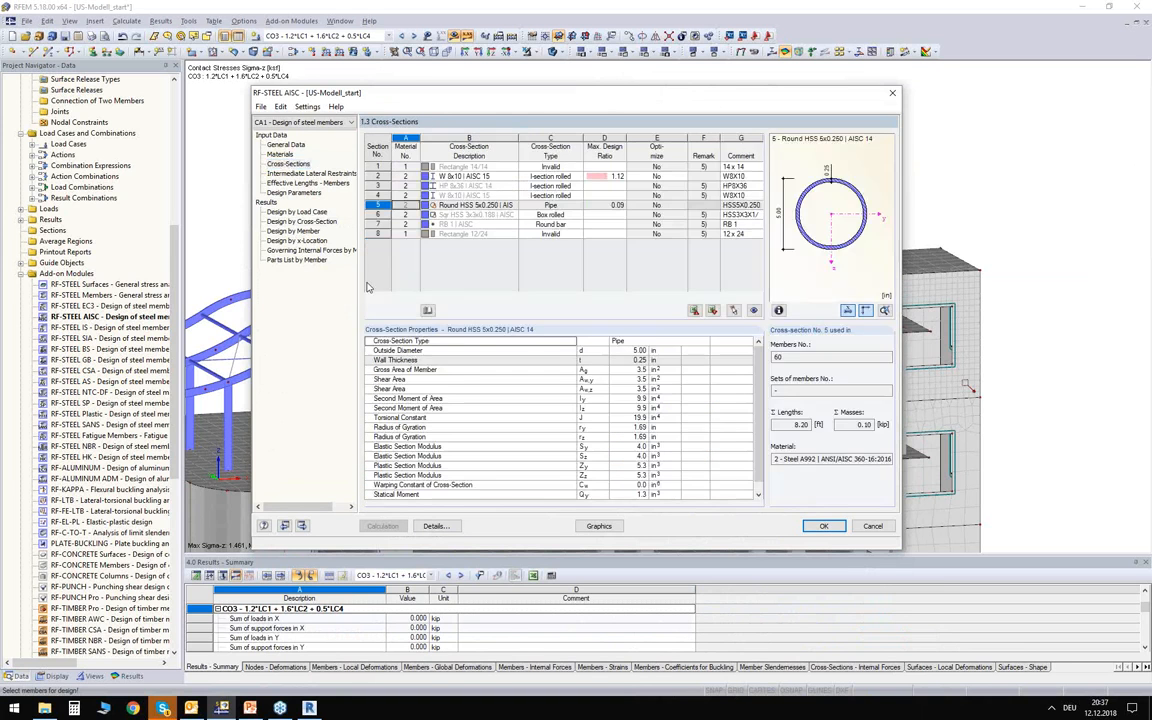
pyautogui.click(682, 205)
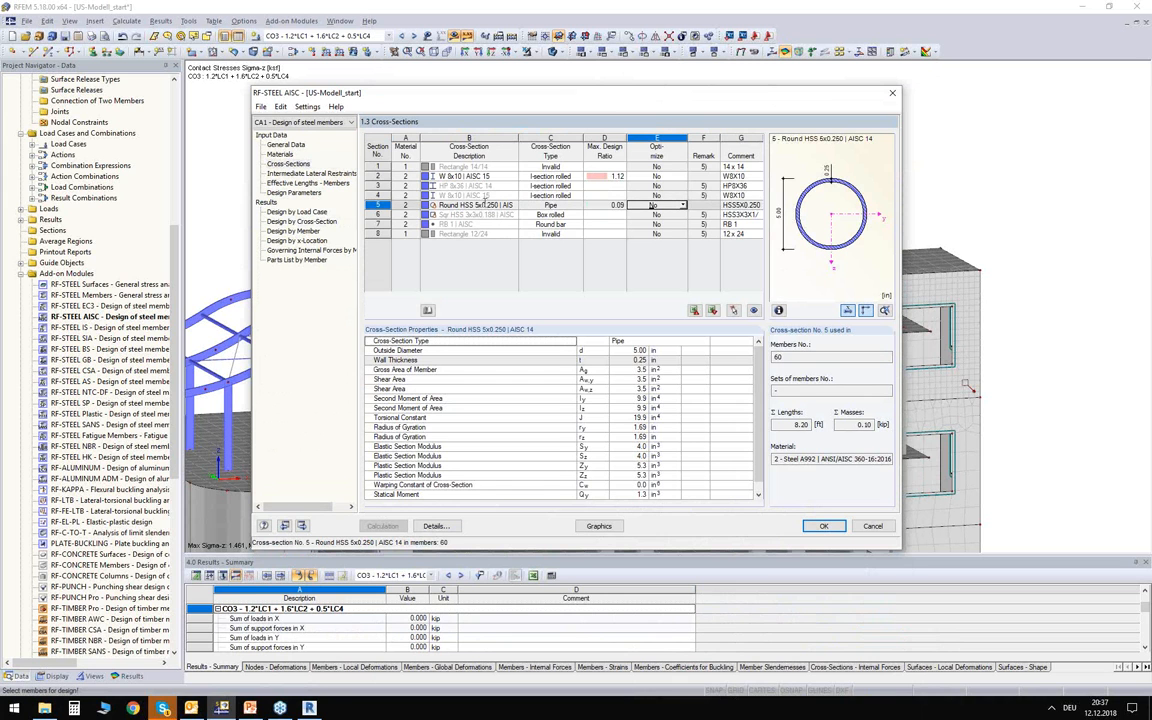
pyautogui.click(682, 205)
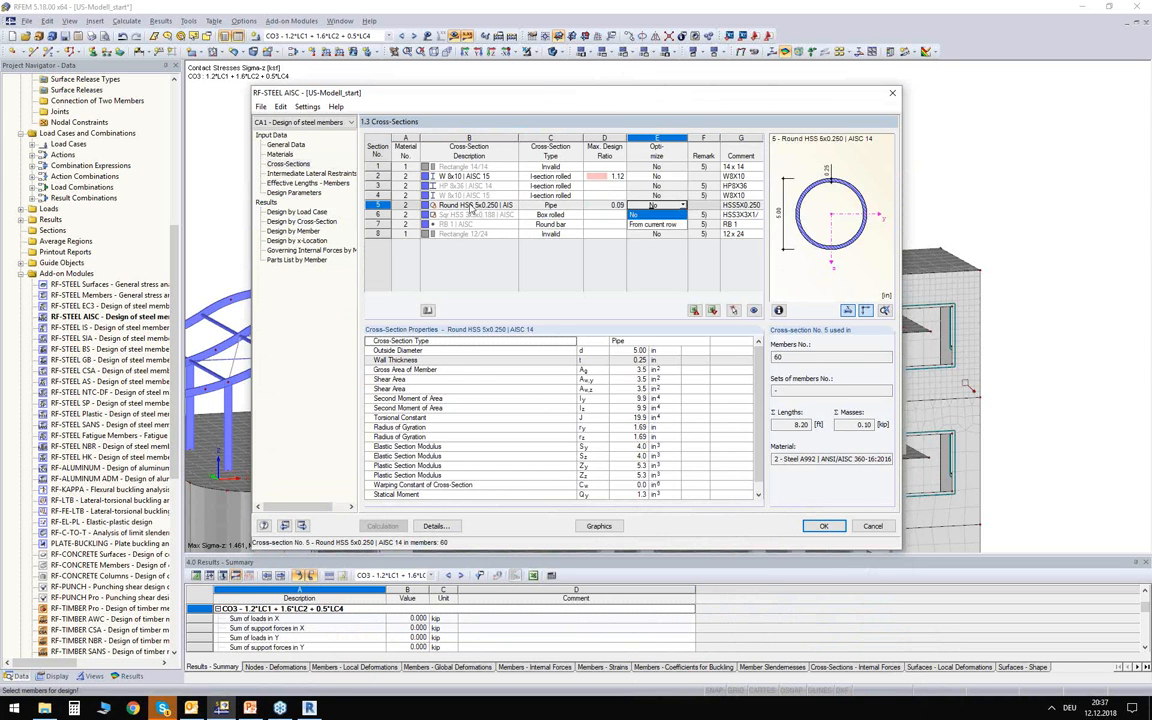
pyautogui.click(647, 225)
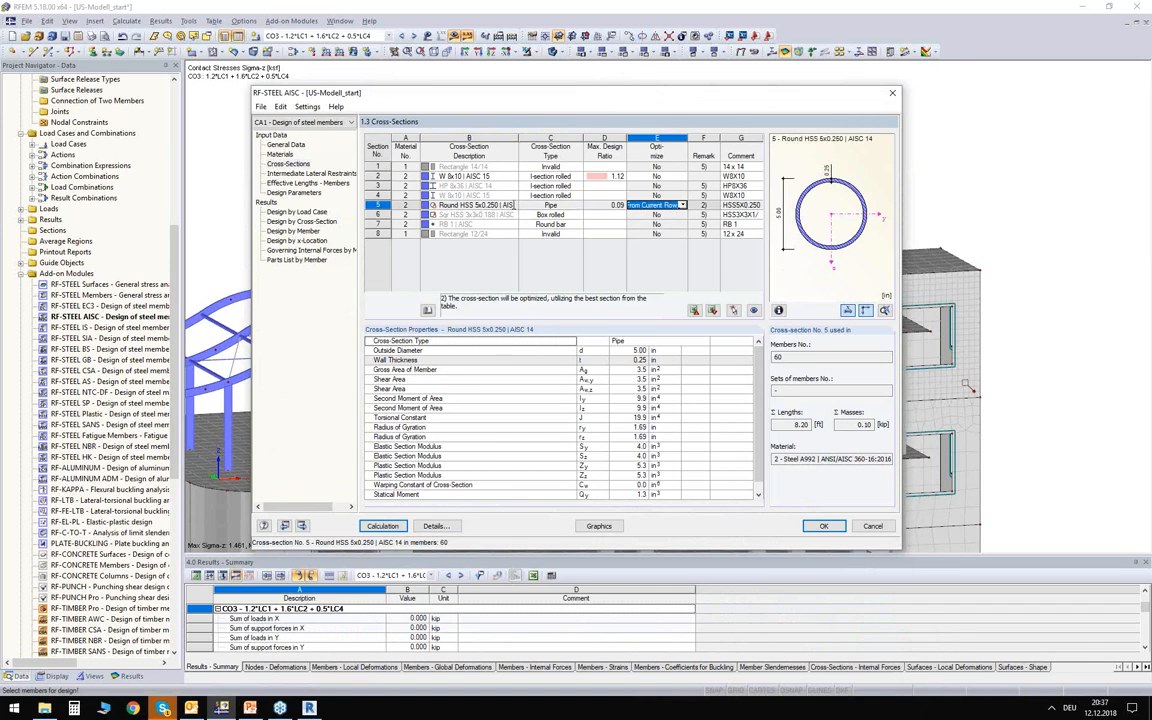
# Replace cross-section 5 with Round HSS 6.625x0.188 from the AISC 14 circular hollow section library.
pyautogui.click(509, 207)
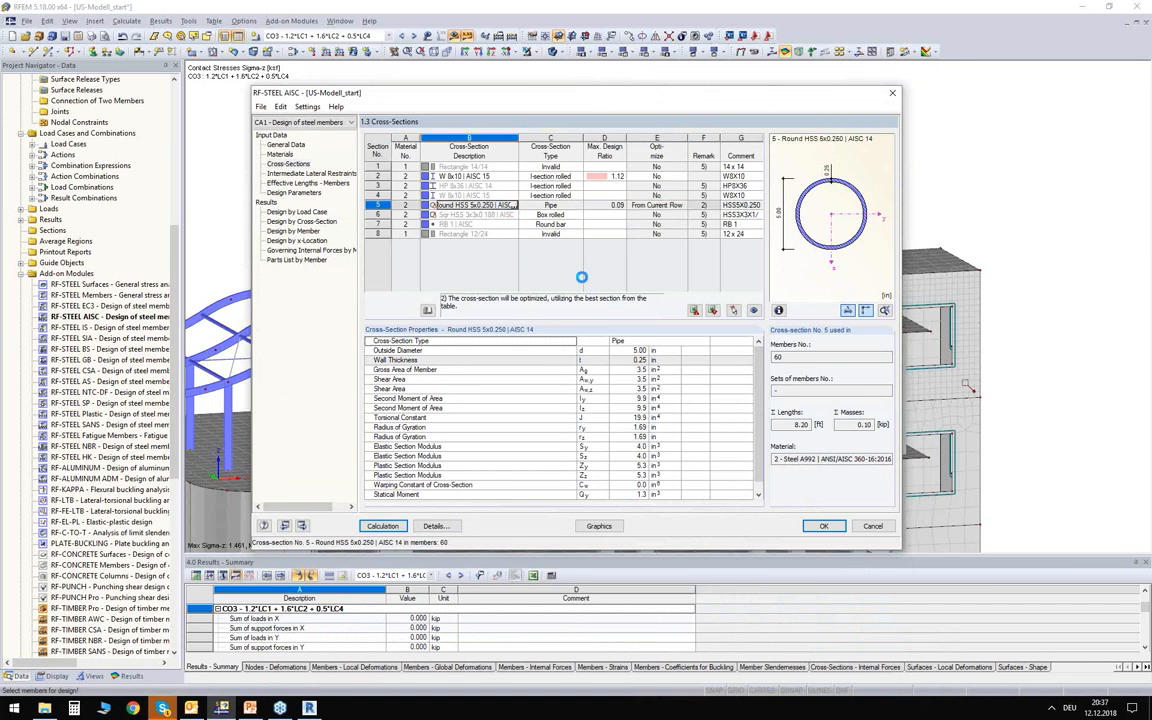
pyautogui.scroll(-9, 648, 378)
pyautogui.click(610, 302)
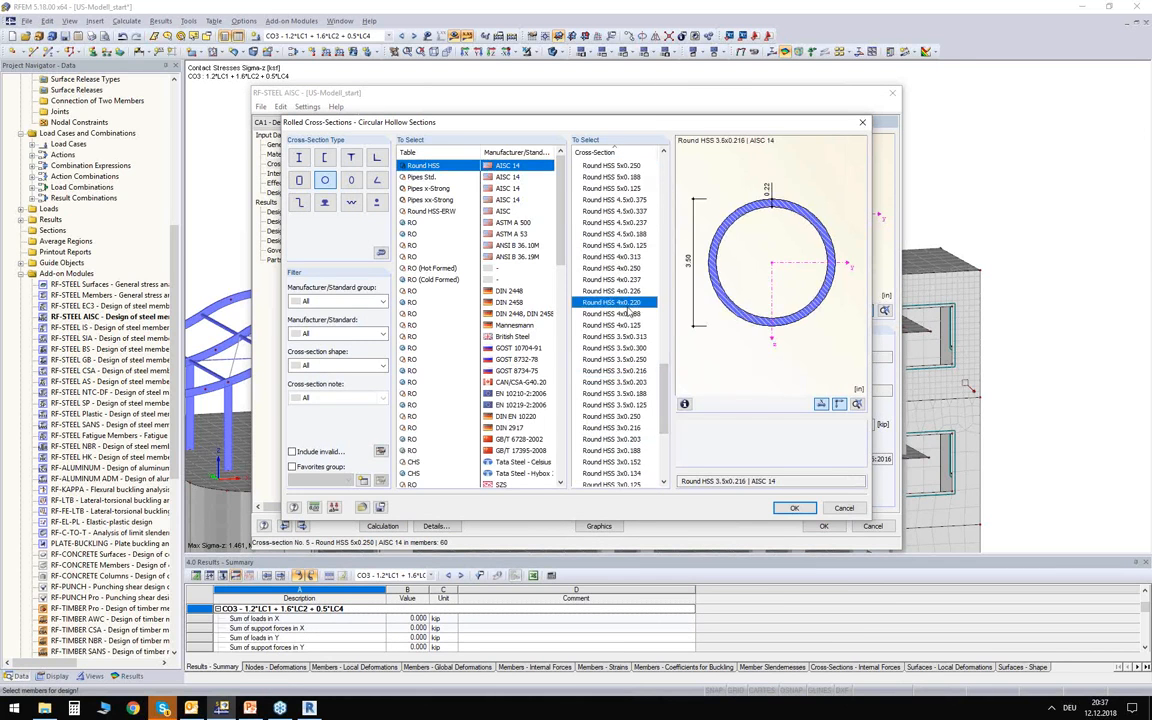
pyautogui.scroll(5, 607, 250)
pyautogui.scroll(4, 607, 250)
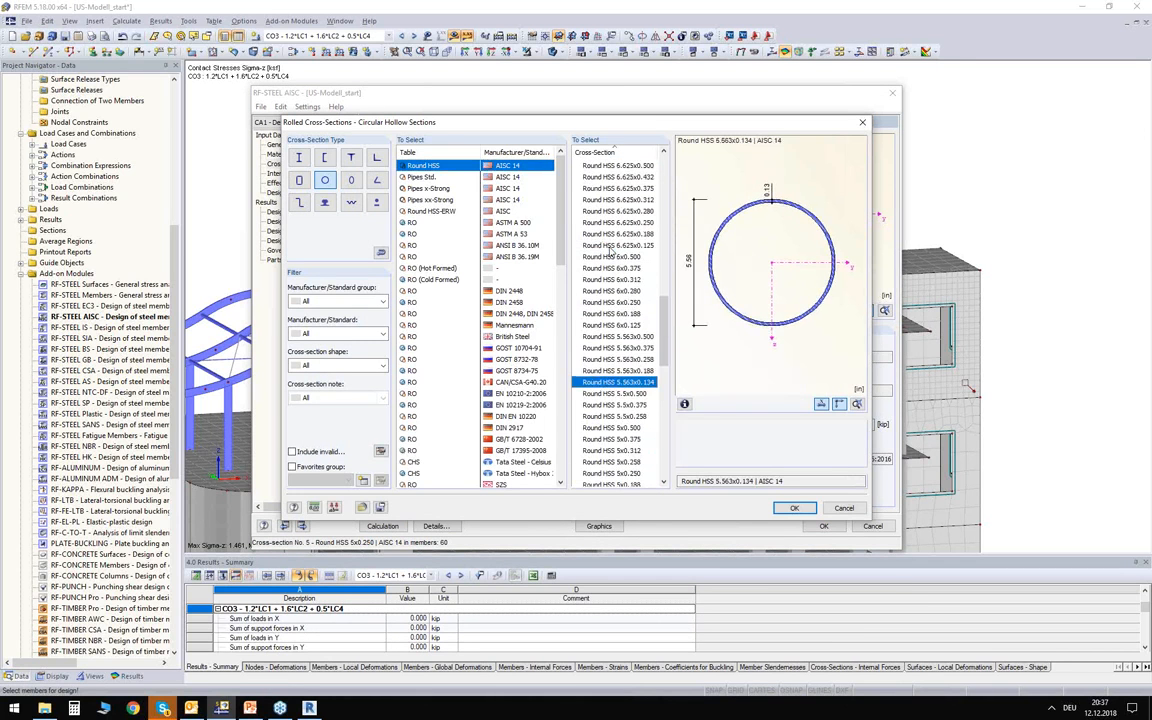
pyautogui.click(618, 233)
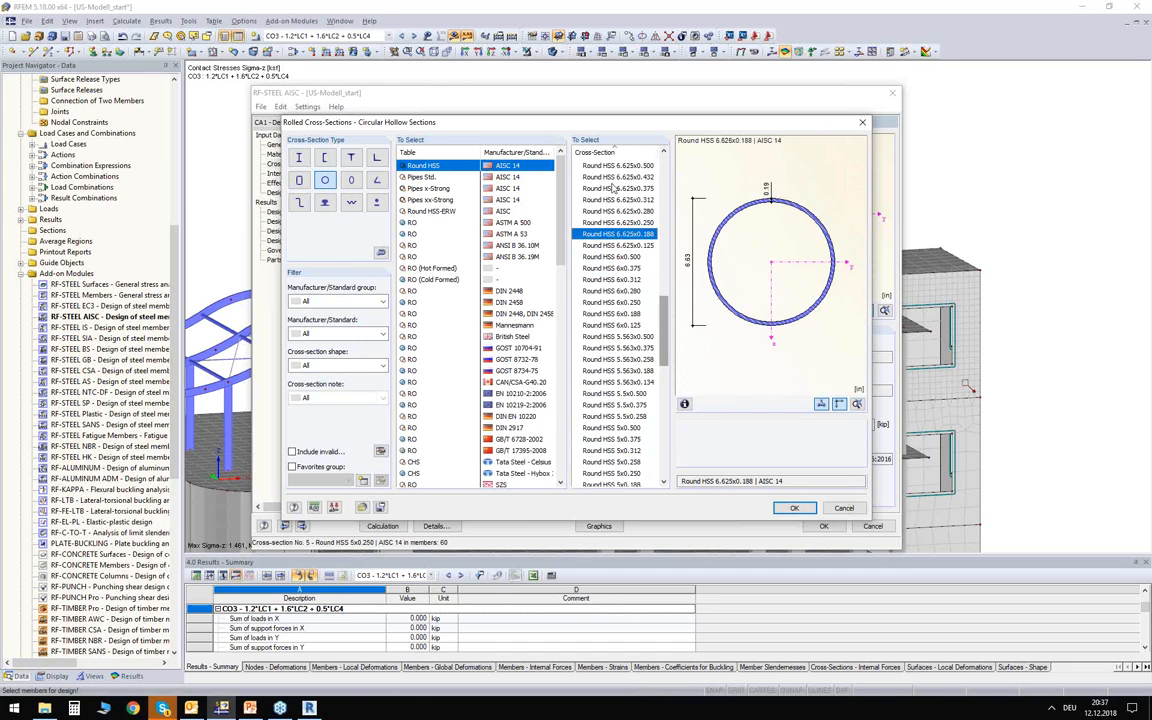
pyautogui.click(794, 508)
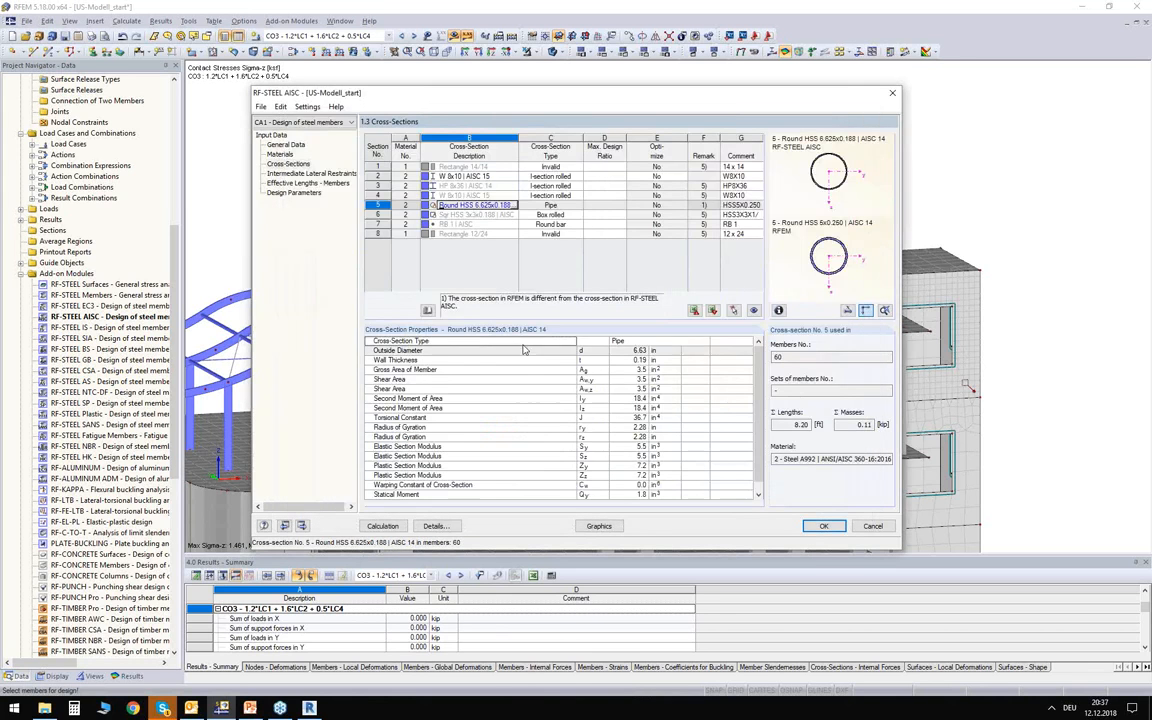
# Discard the module's changed section for member 60 by re-importing cross-section 5 from RFEM.
pyautogui.click(514, 205)
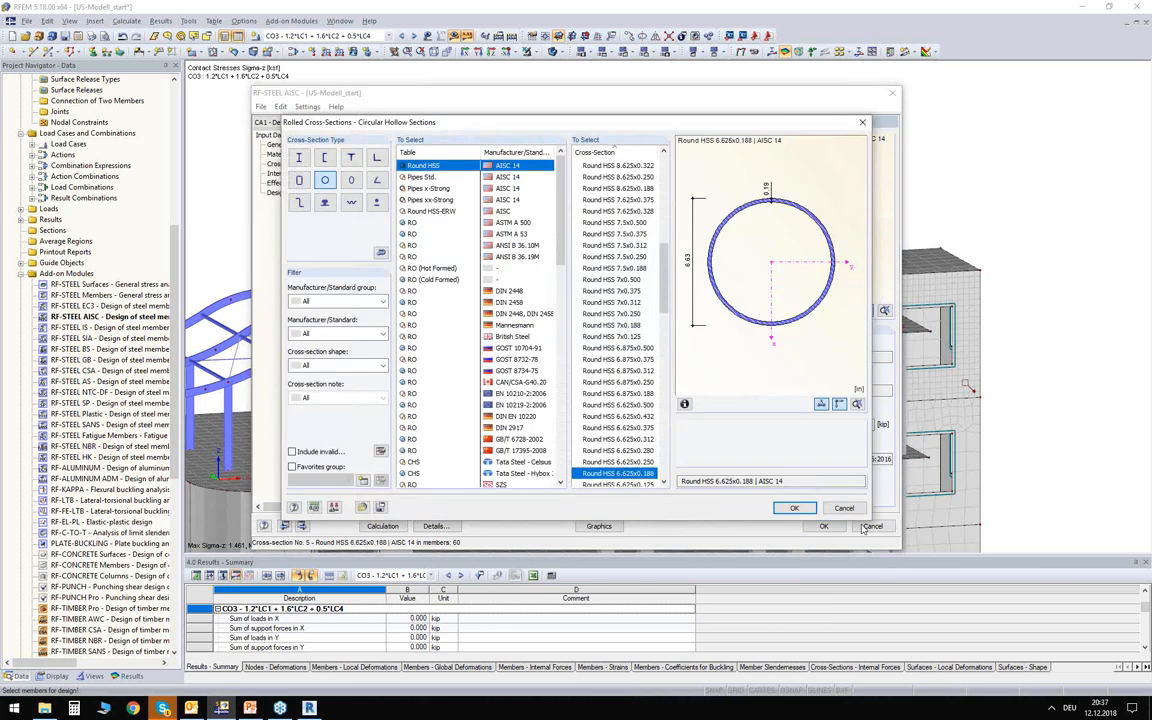
pyautogui.click(843, 507)
pyautogui.rightClick(476, 206)
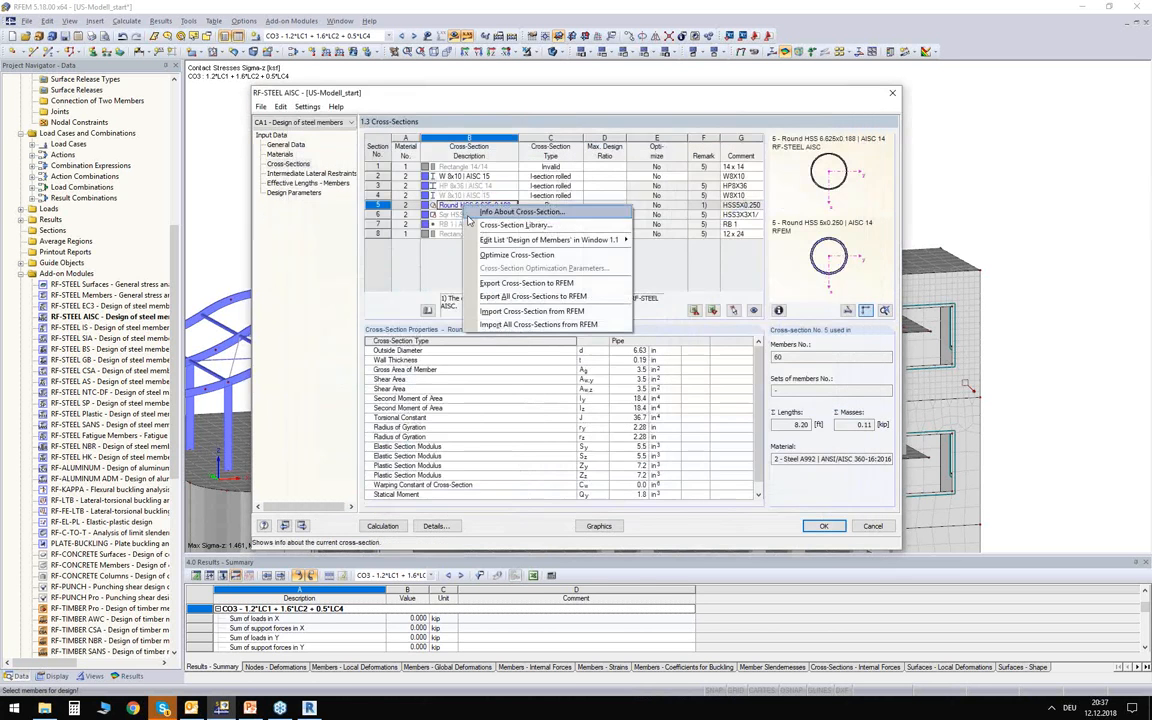
pyautogui.click(515, 312)
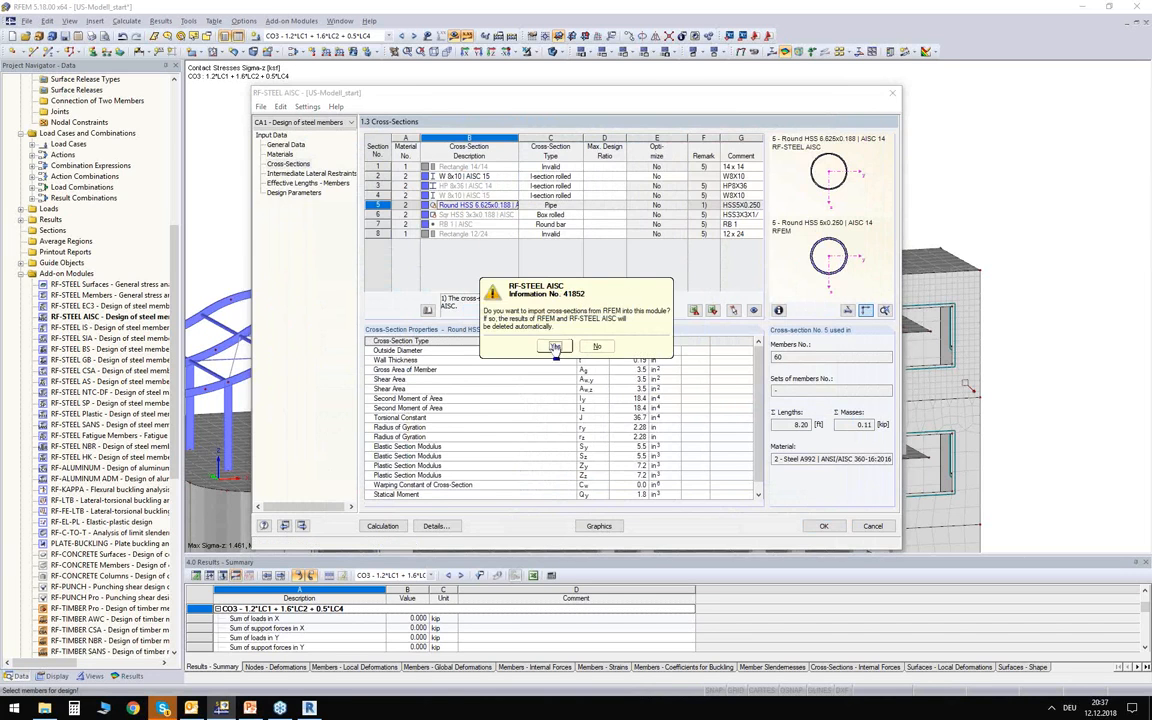
pyautogui.click(555, 342)
# Turn on optimization from the current row for the re-imported Round HSS 5x0.250 section.
pyautogui.click(664, 207)
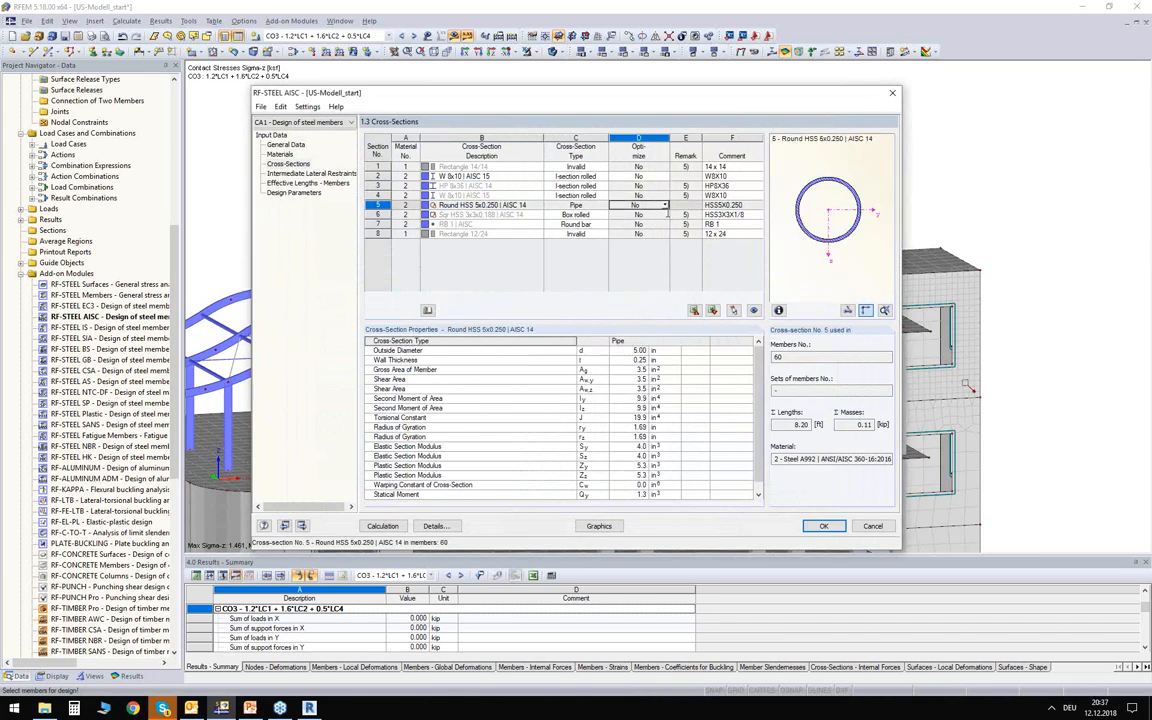
pyautogui.click(664, 206)
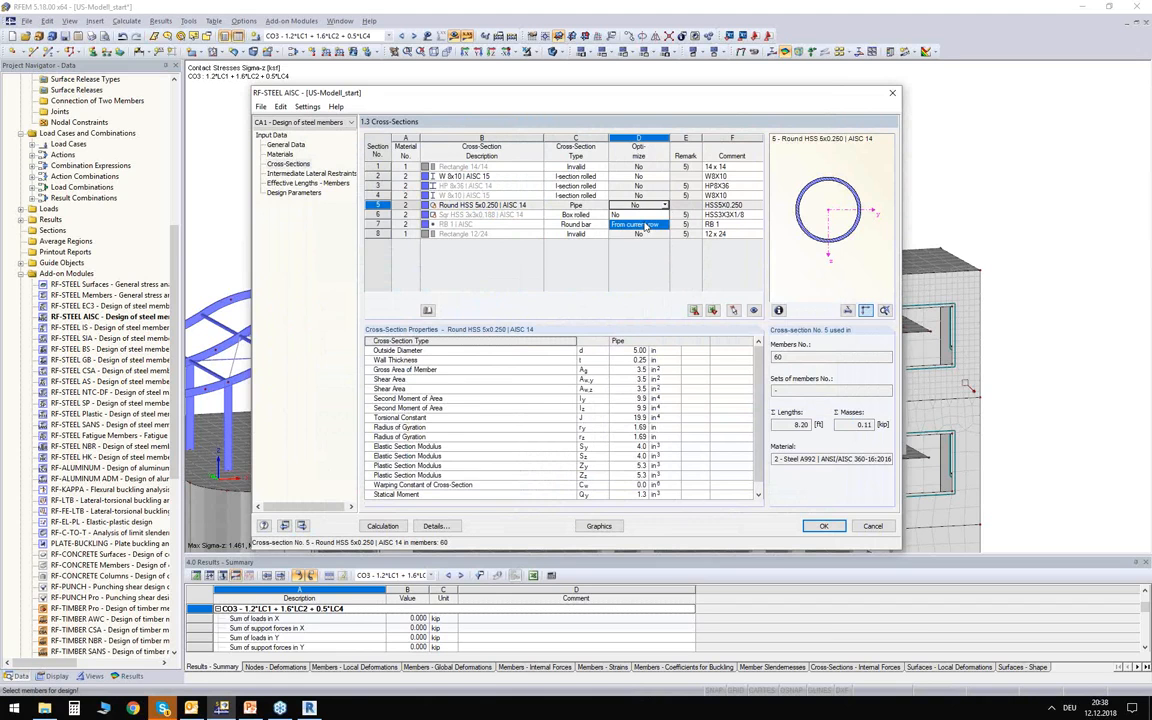
pyautogui.click(645, 226)
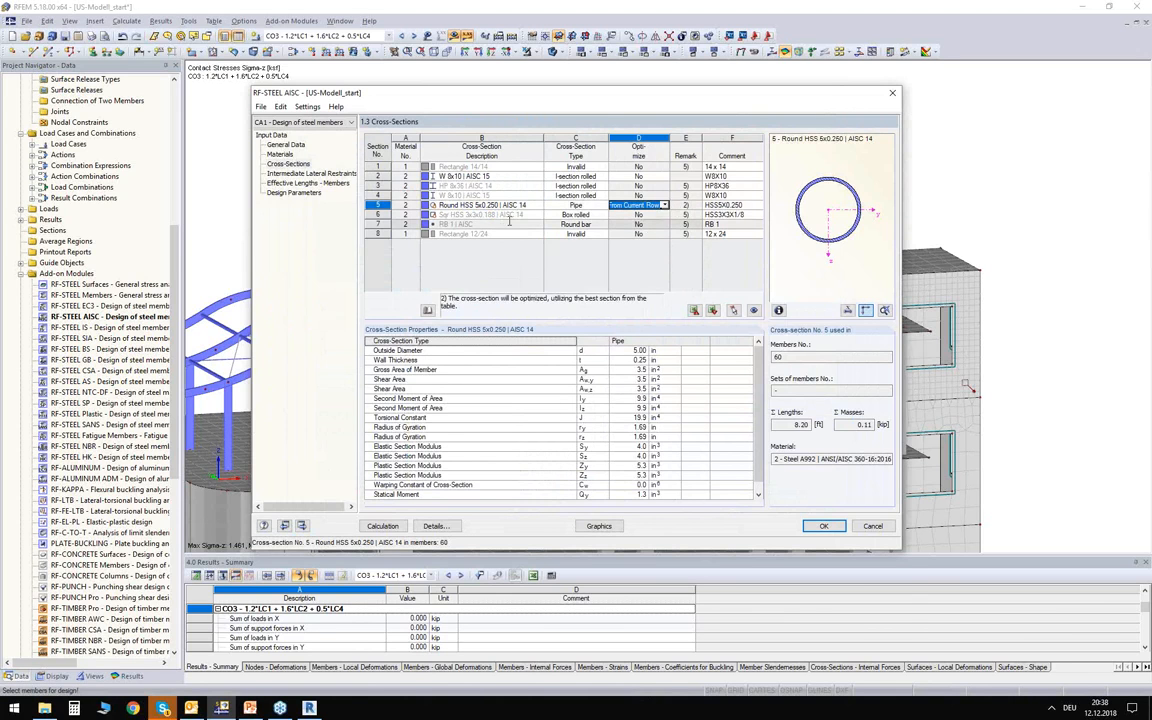
# Locate the beam using cross-section 2, W 8x10, in the model and close the design module, keeping its settings.
pyautogui.moveTo(534, 108); pyautogui.dragTo(535, 199)
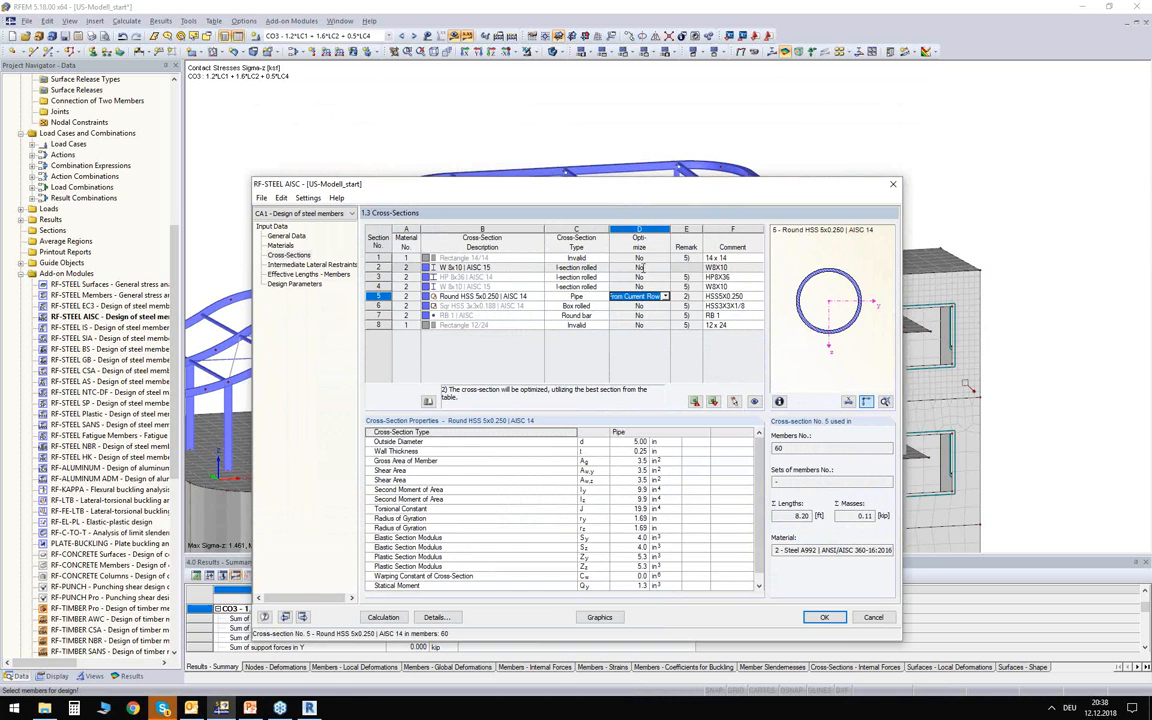
pyautogui.click(514, 267)
pyautogui.moveTo(580, 192); pyautogui.dragTo(580, 262)
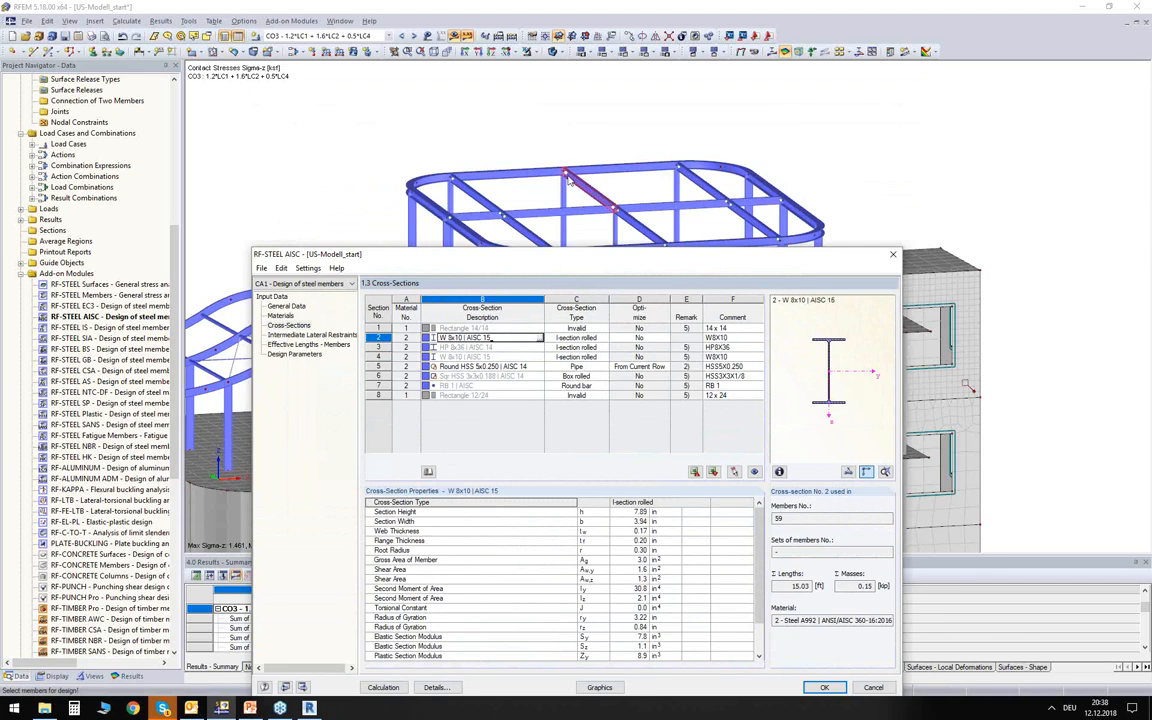
pyautogui.moveTo(578, 254); pyautogui.dragTo(603, 153)
pyautogui.click(842, 576)
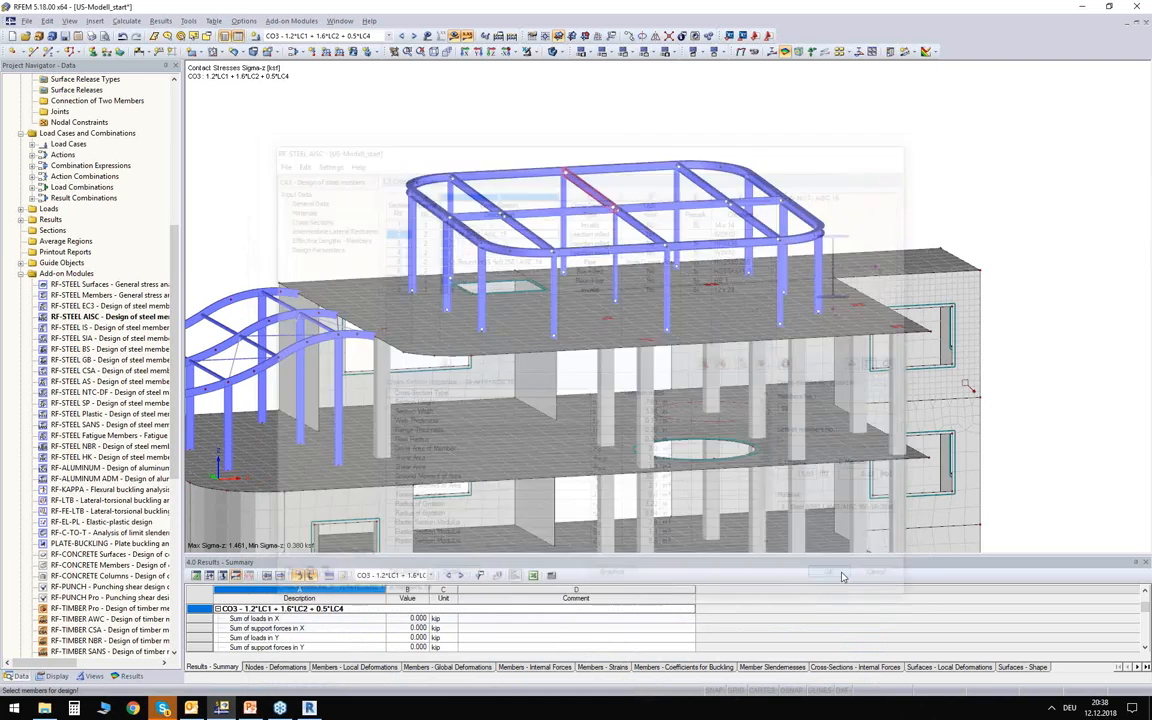
# Copy the rooftop cross beams to add two intermediate beams halfway between the existing ones.
pyautogui.scroll(6, 575, 137)
pyautogui.moveTo(679, 211); pyautogui.dragTo(551, 133, button='middle')
pyautogui.scroll(-4, 602, 152)
pyautogui.scroll(-3, 590, 152)
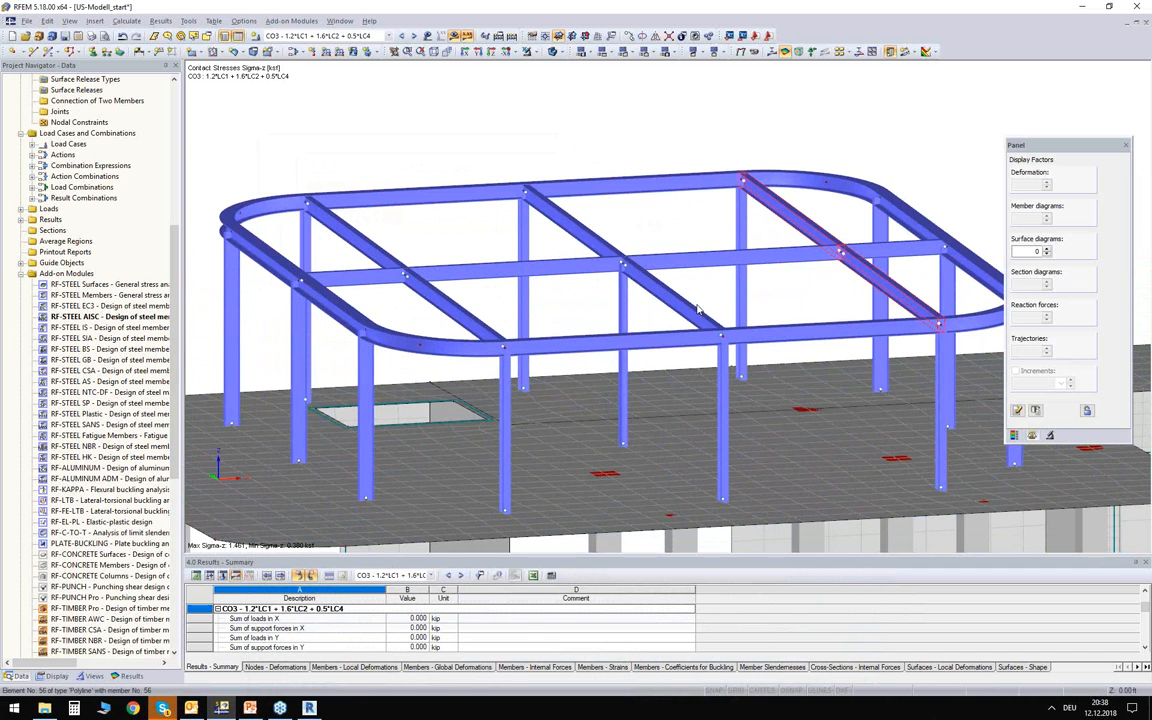
pyautogui.keyDown('ctrl'); pyautogui.click(585, 236); pyautogui.keyUp('ctrl')
pyautogui.keyDown('ctrl'); pyautogui.moveTo(743, 181); pyautogui.dragTo(638, 193); pyautogui.keyUp('ctrl')
pyautogui.click(500, 341)
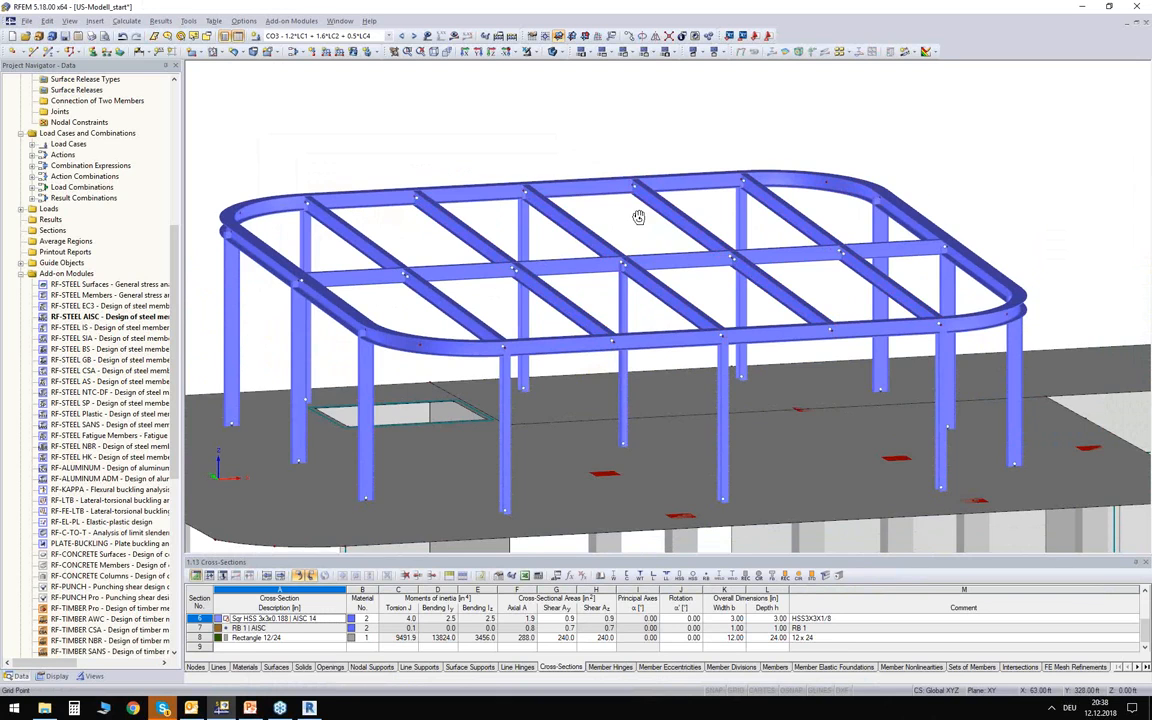
pyautogui.keyDown('ctrl'); pyautogui.moveTo(638, 217); pyautogui.dragTo(545, 206, button='middle'); pyautogui.keyUp('ctrl')
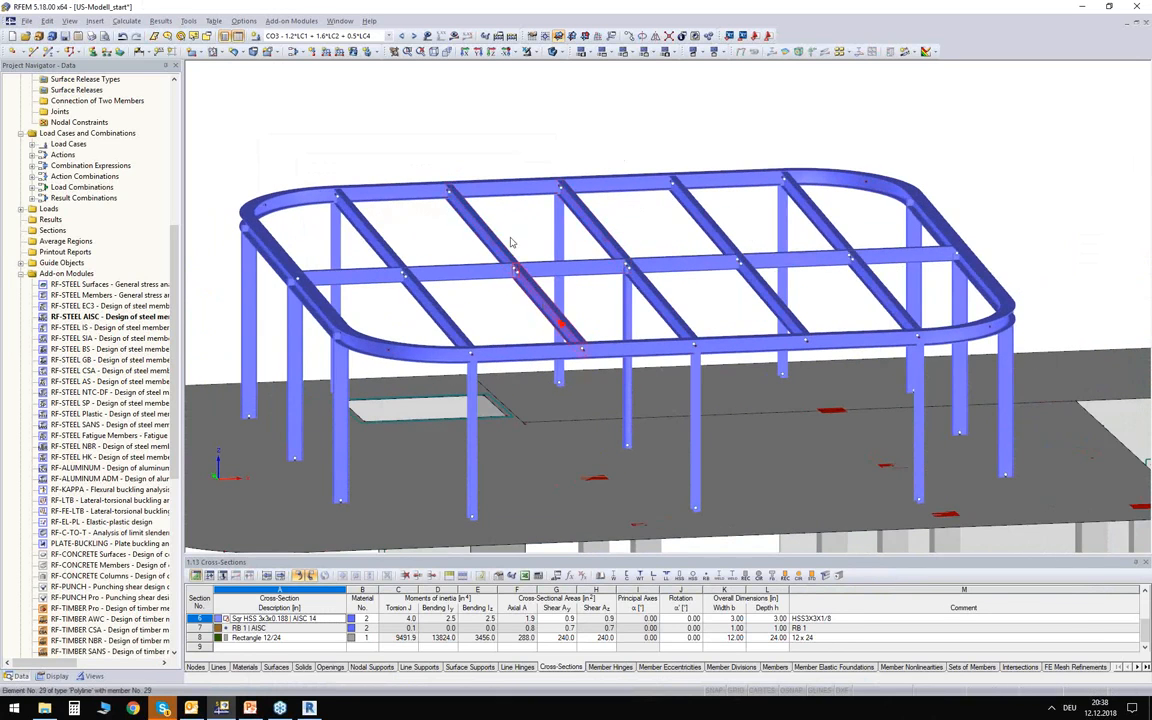
pyautogui.keyDown('ctrl'); pyautogui.moveTo(617, 249); pyautogui.dragTo(570, 240, button='middle'); pyautogui.keyUp('ctrl')
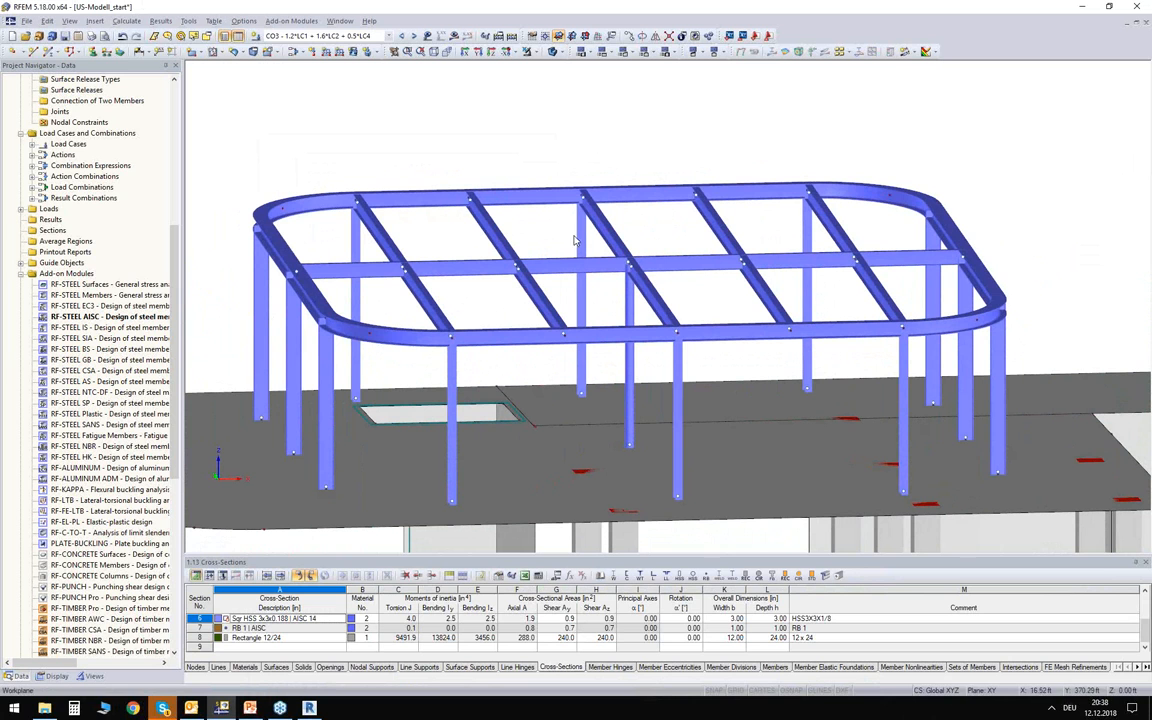
# Display load case LC4 - SNOW1 and examine the snow load distribution on the rooftop cross beams, including middle beam 59.
pyautogui.click(340, 36)
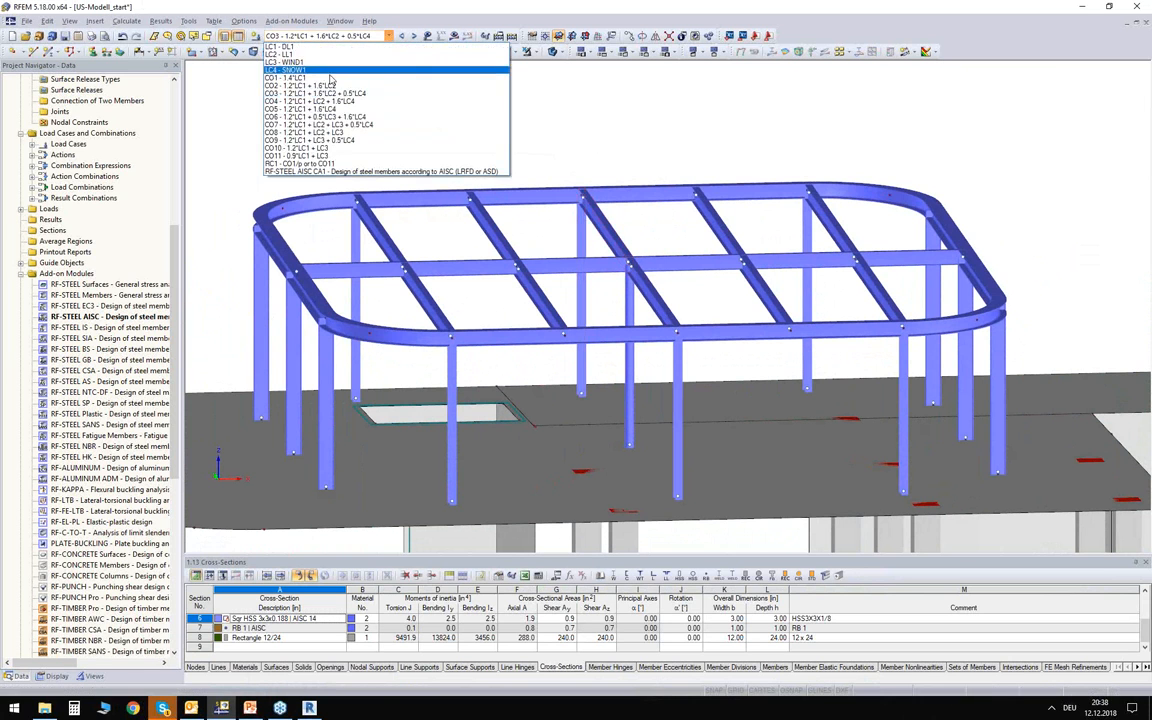
pyautogui.click(300, 72)
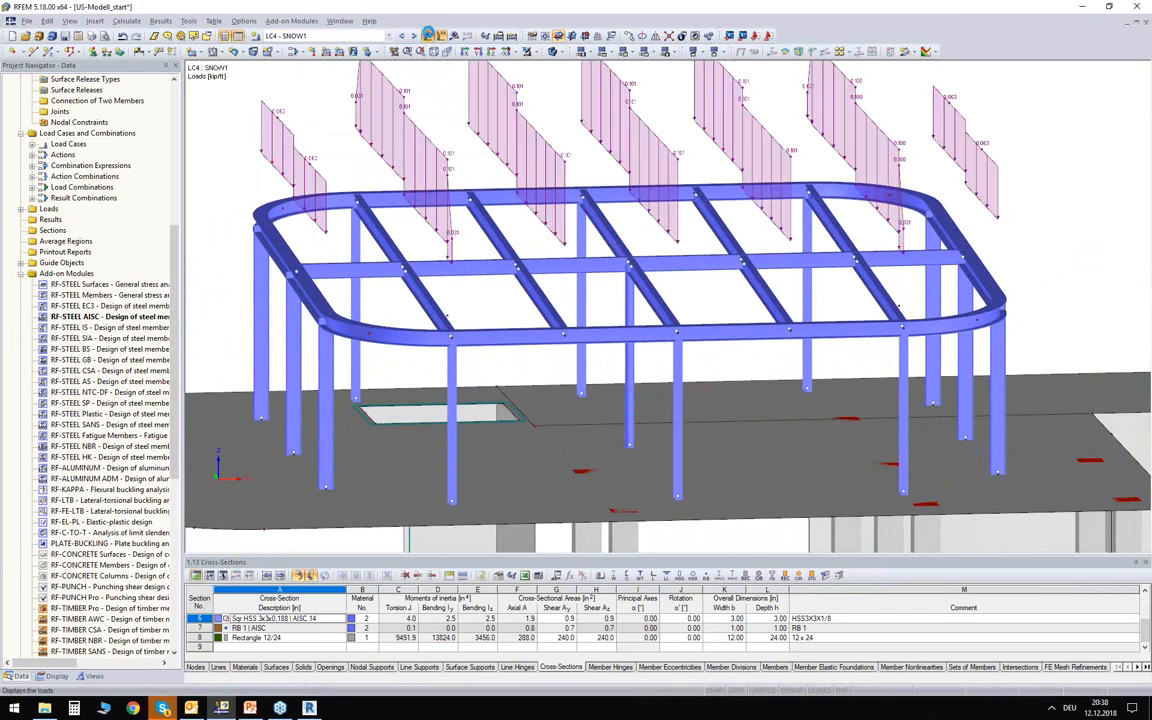
pyautogui.keyDown('ctrl'); pyautogui.moveTo(466, 120); pyautogui.dragTo(488, 150, button='middle'); pyautogui.keyUp('ctrl')
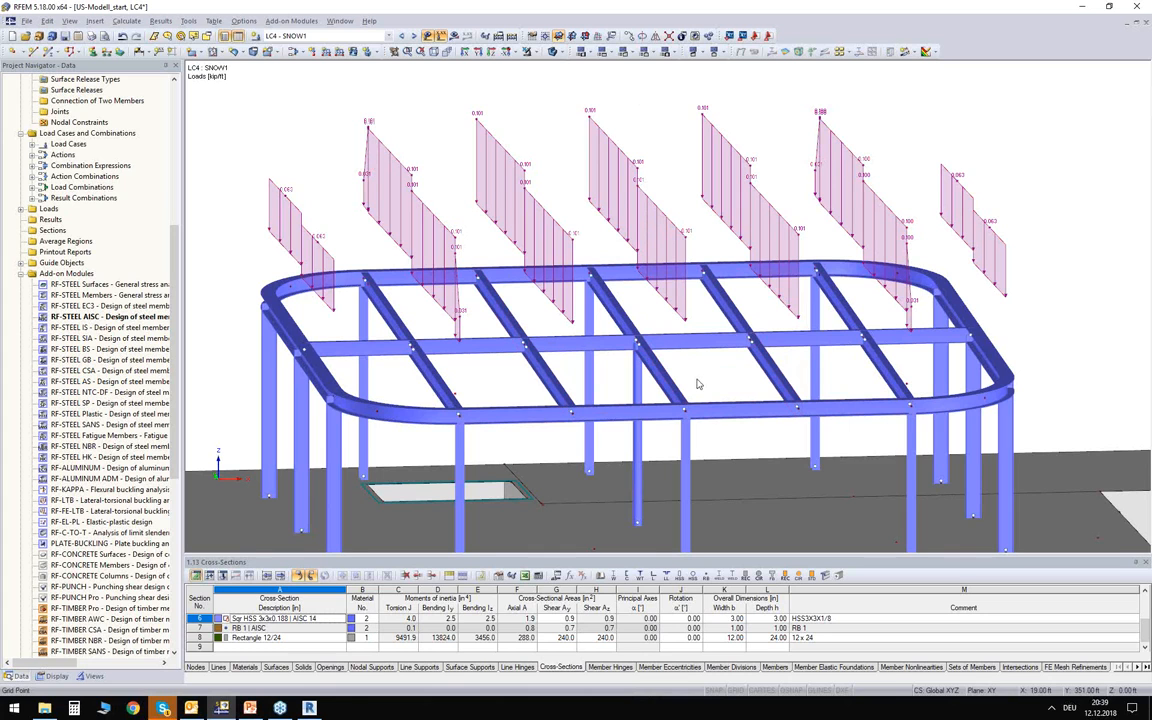
pyautogui.keyDown('ctrl'); pyautogui.moveTo(636, 292); pyautogui.dragTo(634, 284, button='middle'); pyautogui.keyUp('ctrl')
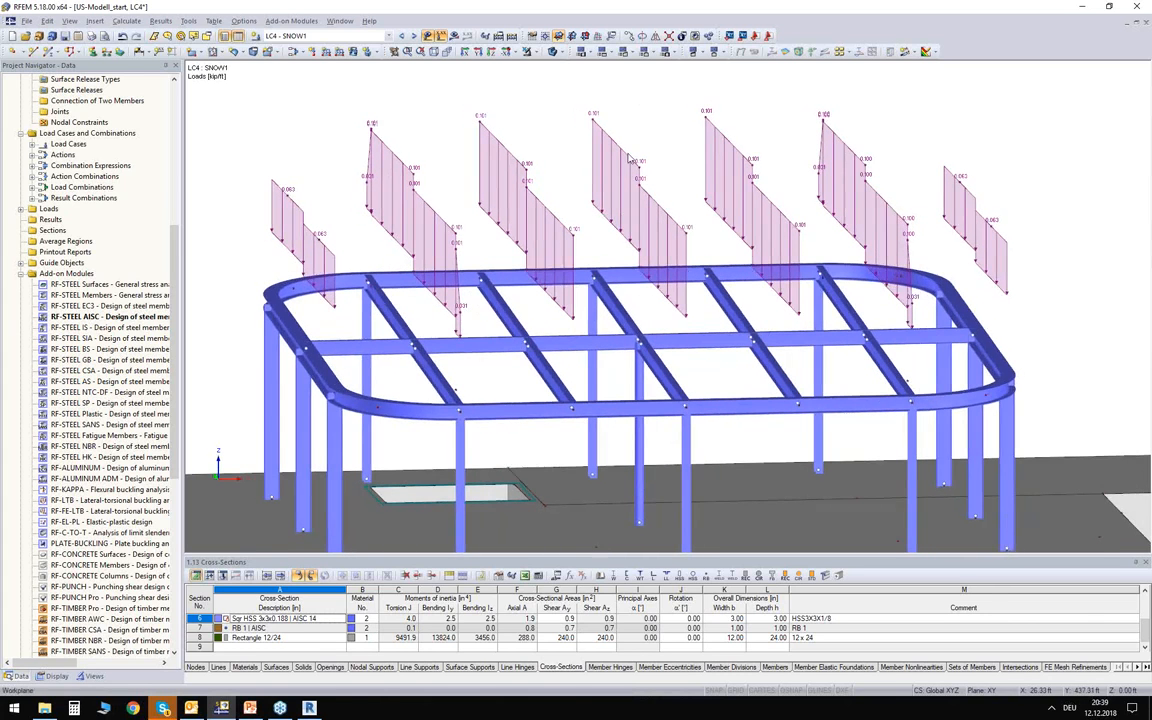
pyautogui.click(612, 313)
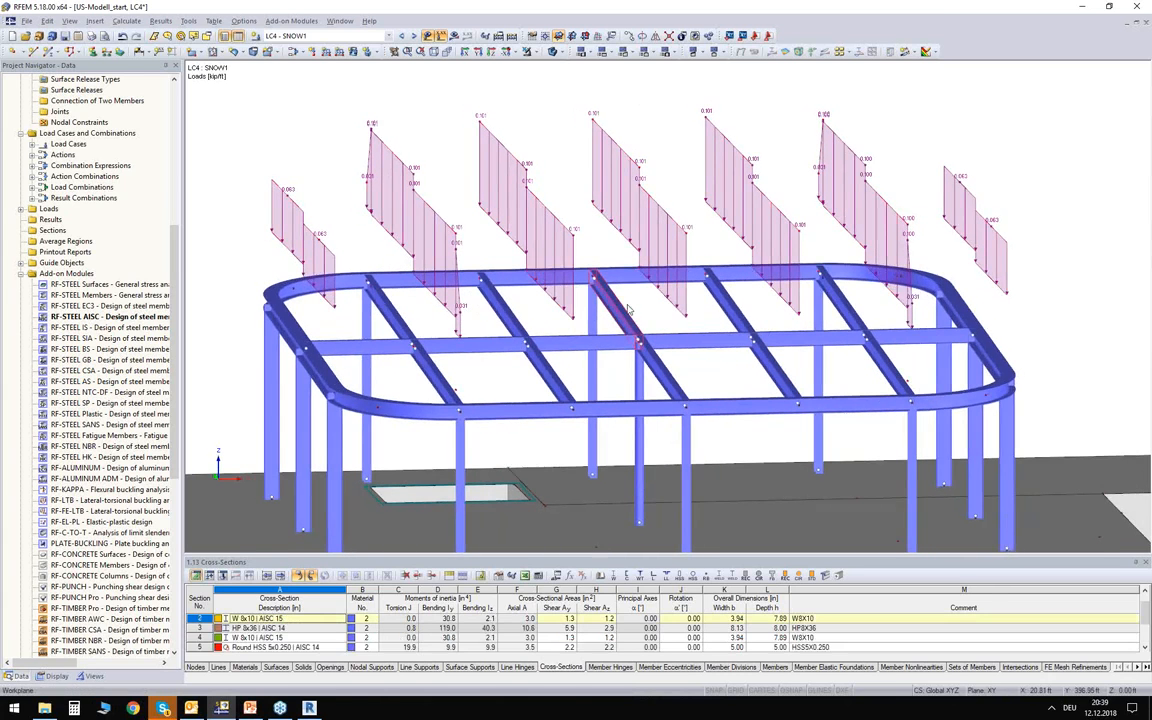
# Reopen RF-STEEL AISC, check the W 8x10 section of member 59 and start the design calculation again.
pyautogui.doubleClick(100, 316)
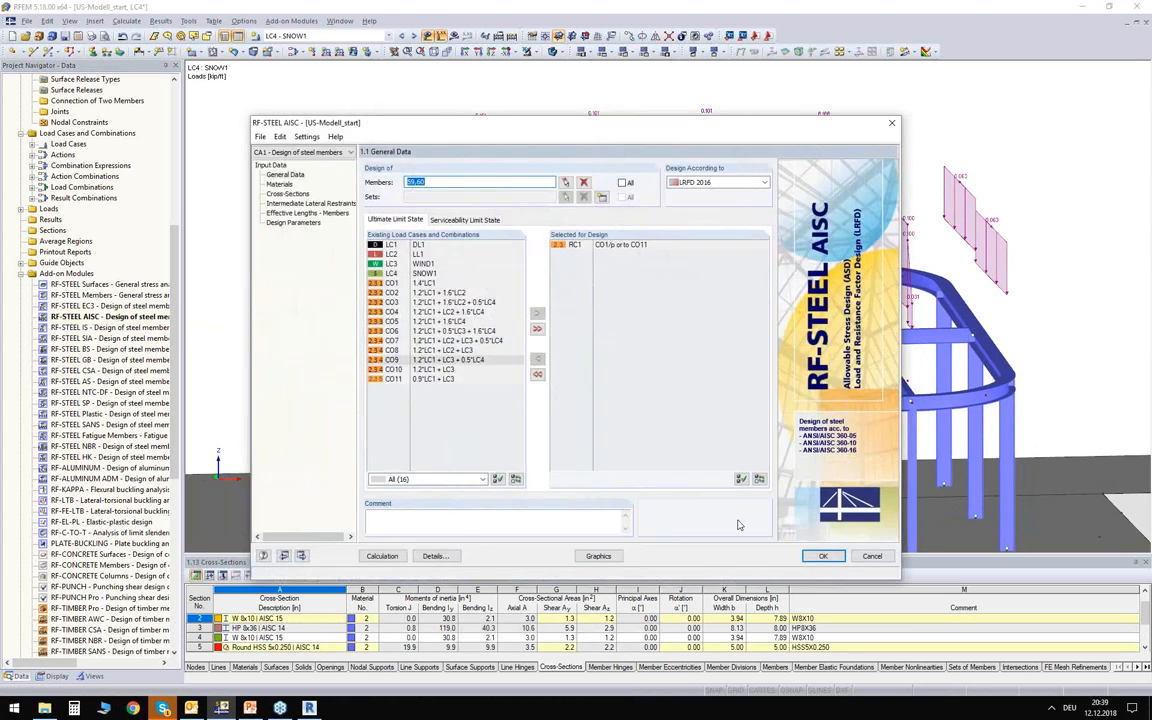
pyautogui.click(290, 193)
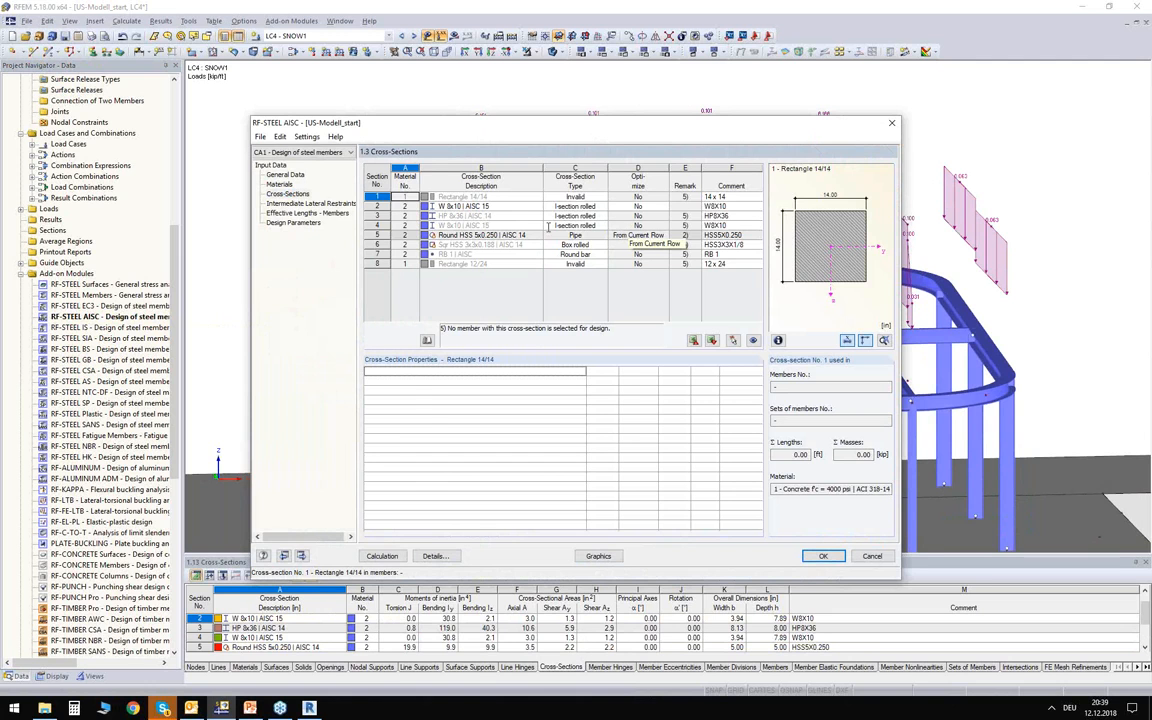
pyautogui.click(500, 206)
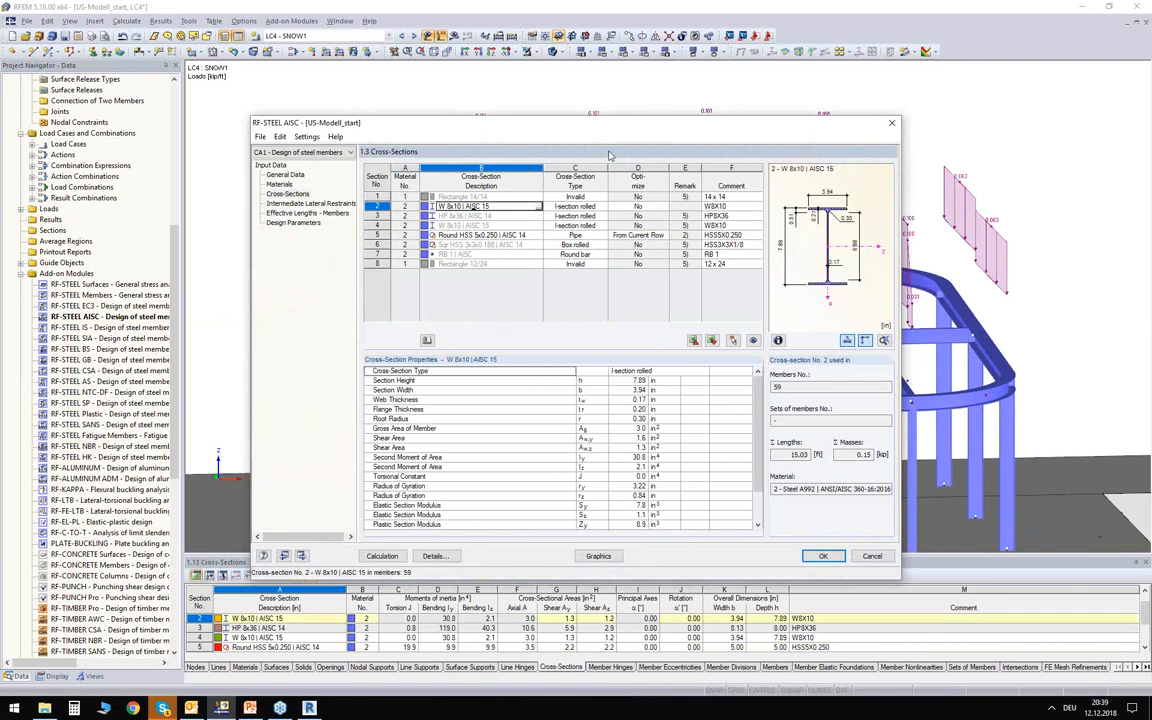
pyautogui.moveTo(591, 128)
pyautogui.mouseDown()
pyautogui.moveTo(630, 361)
pyautogui.moveTo(643, 260)
pyautogui.moveTo(590, 125)
pyautogui.mouseUp()
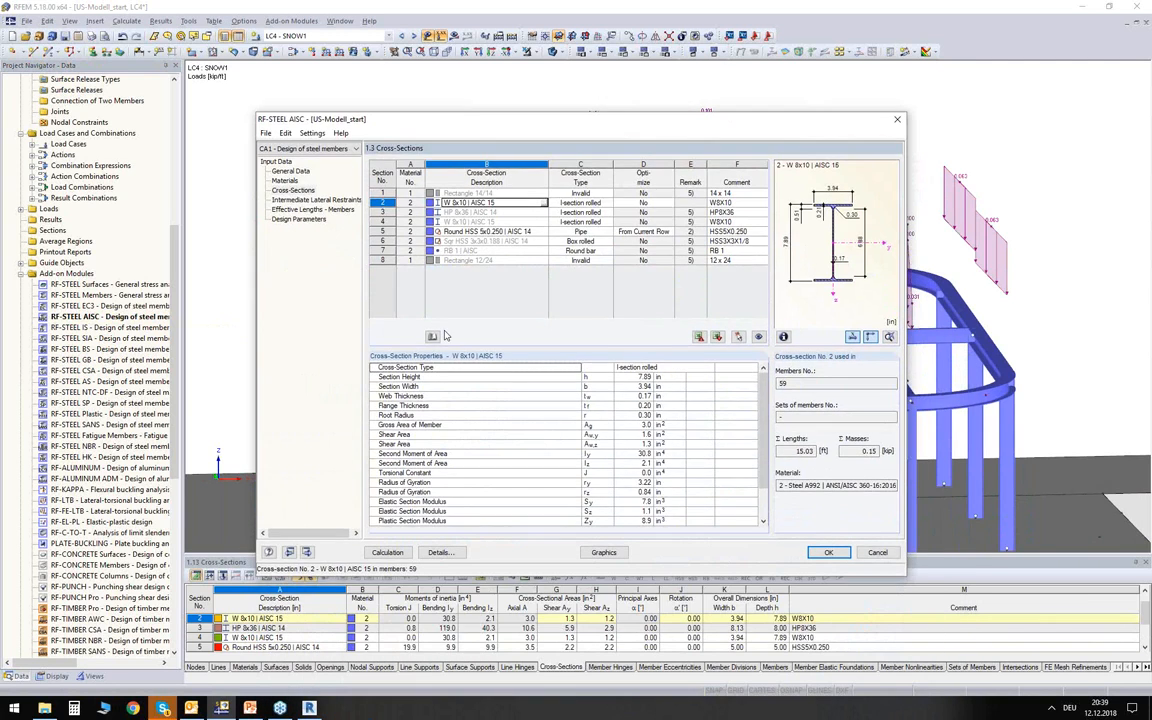
pyautogui.click(388, 552)
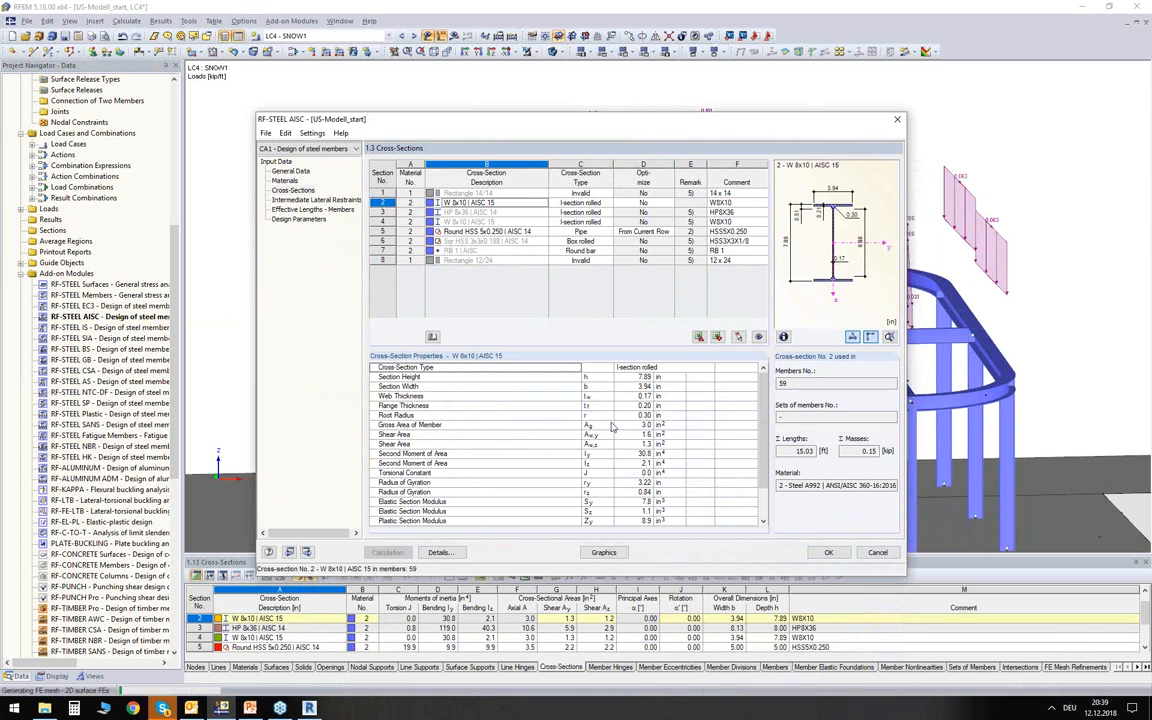
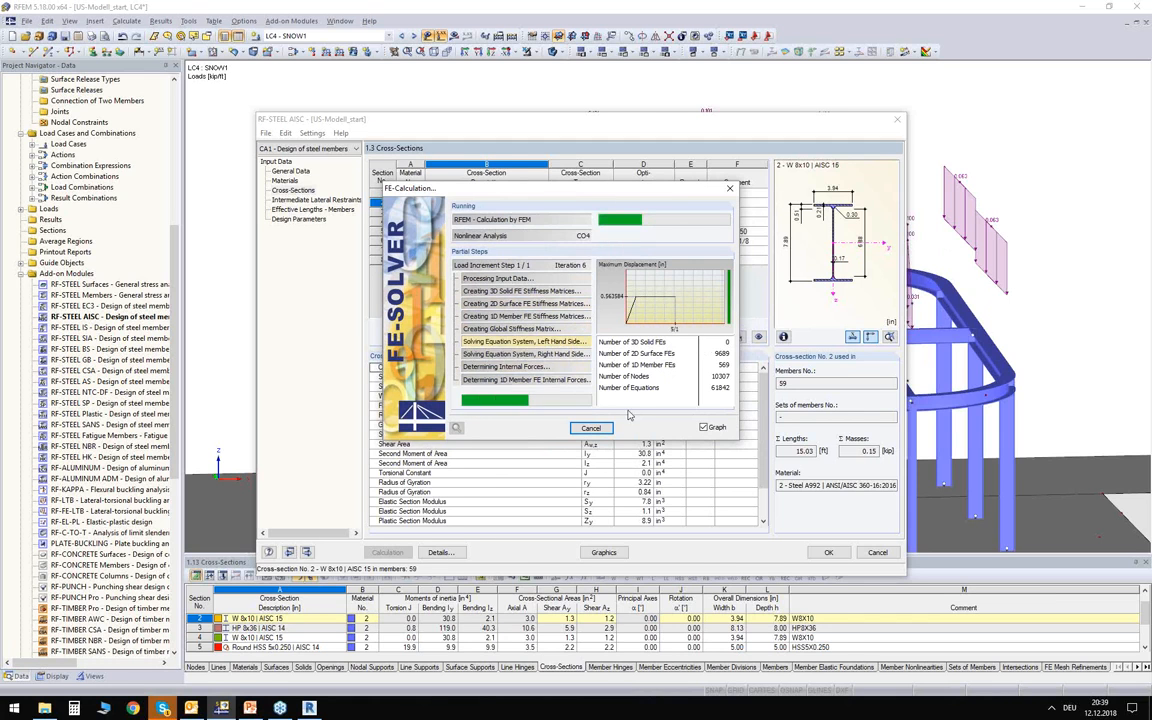
# Open Task Manager, check the CPU utilization while the FE calculation runs, and close it again.
pyautogui.rightClick(596, 709)
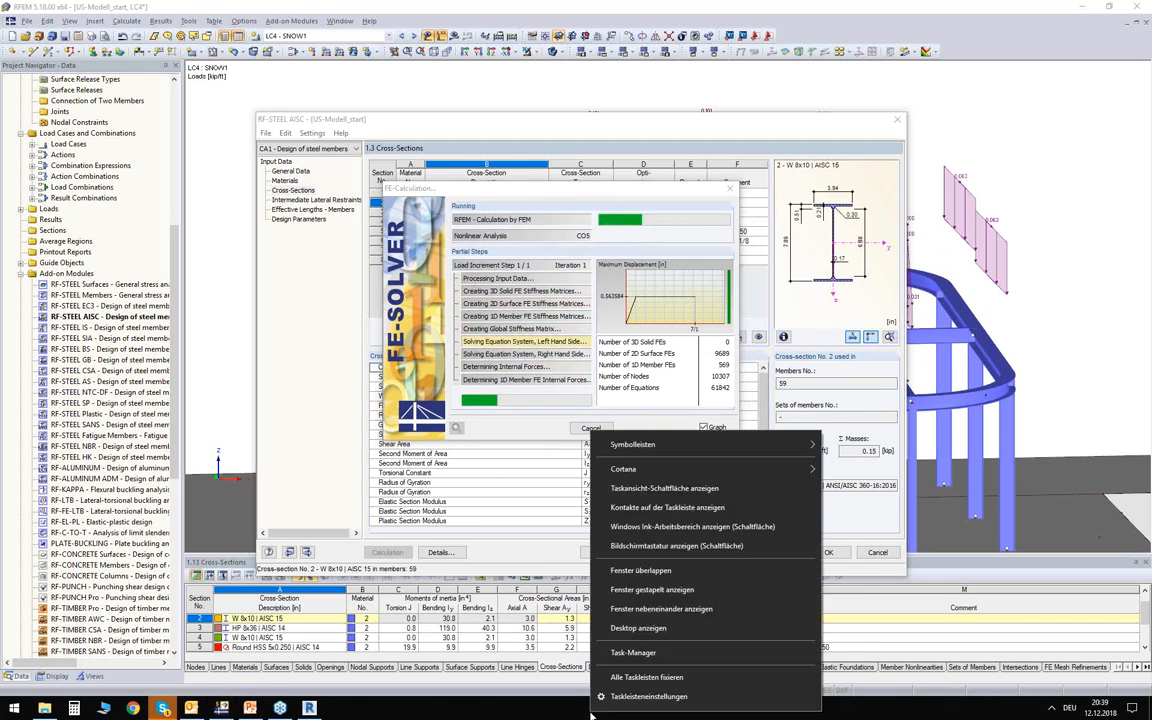
pyautogui.click(634, 652)
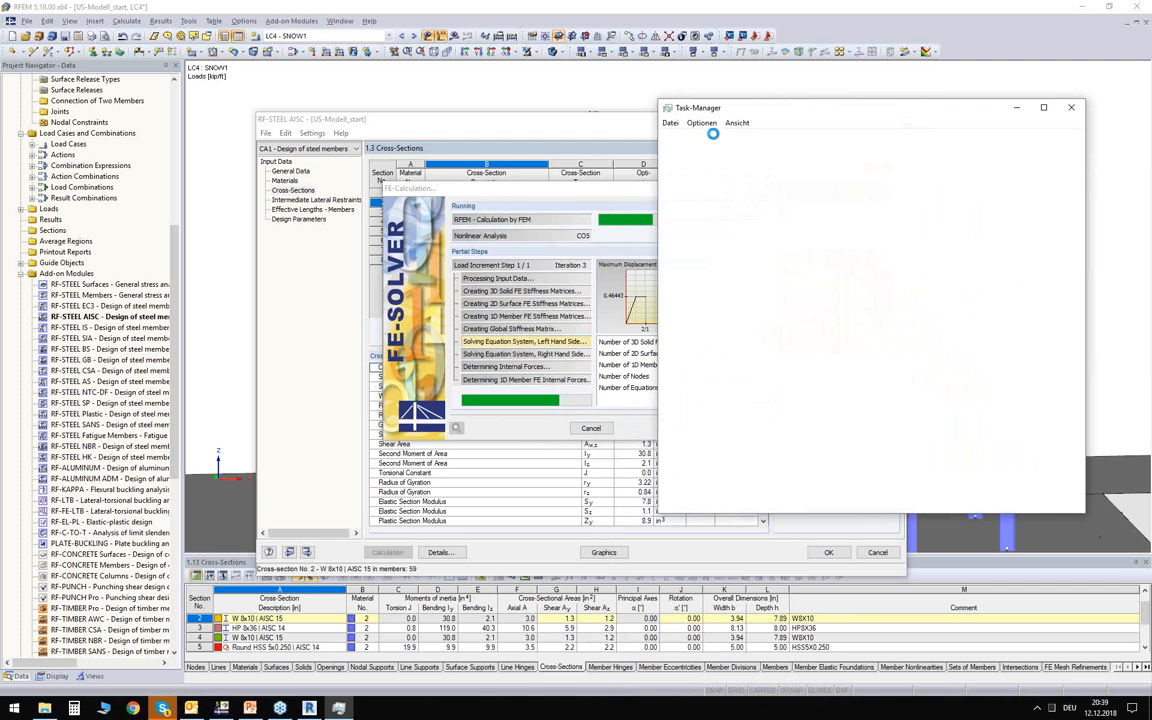
pyautogui.click(722, 142)
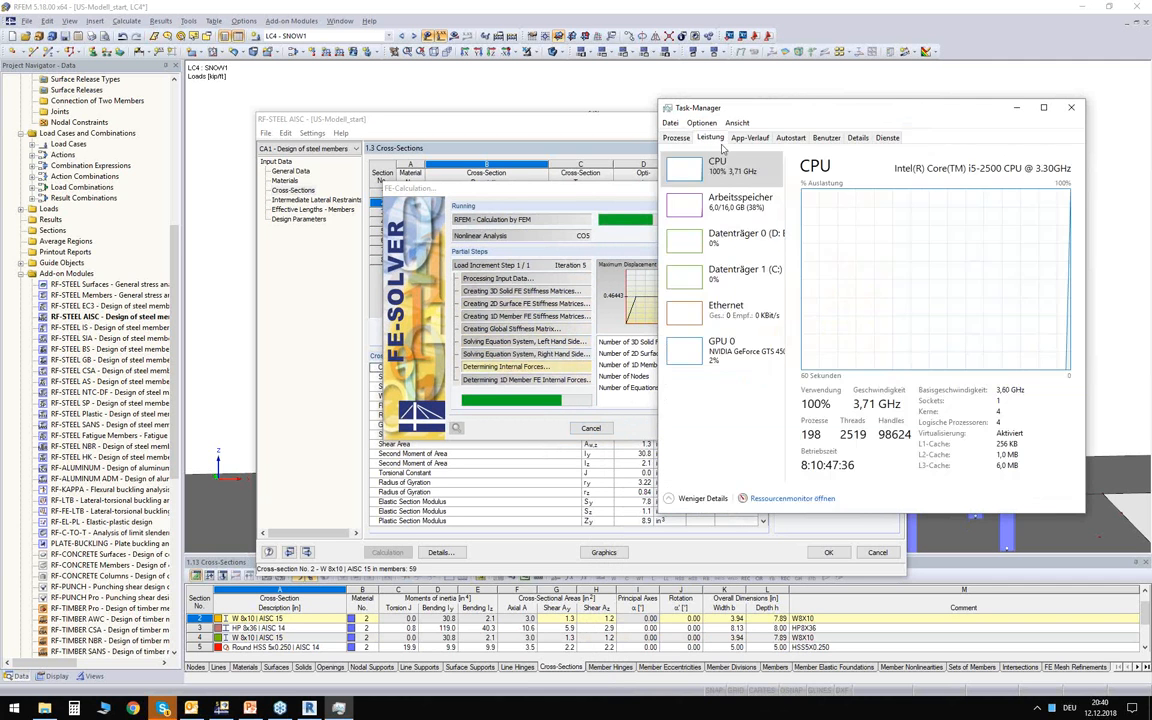
pyautogui.moveTo(765, 108); pyautogui.dragTo(740, 91)
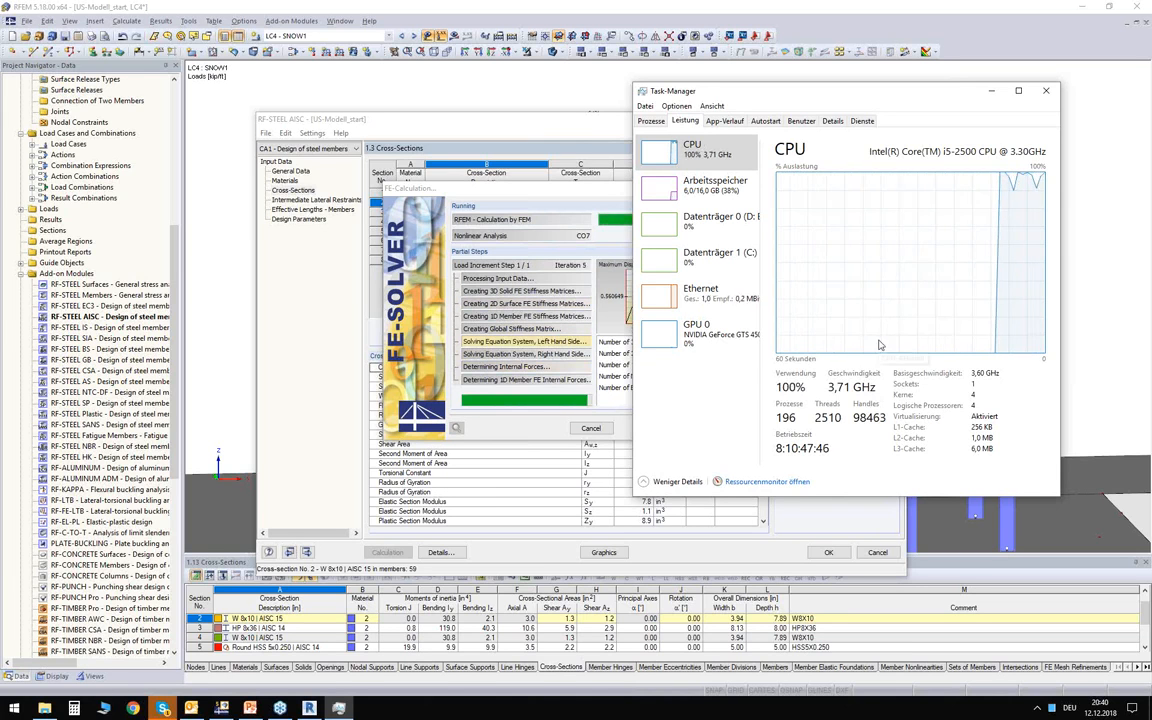
pyautogui.moveTo(767, 99); pyautogui.dragTo(739, 145)
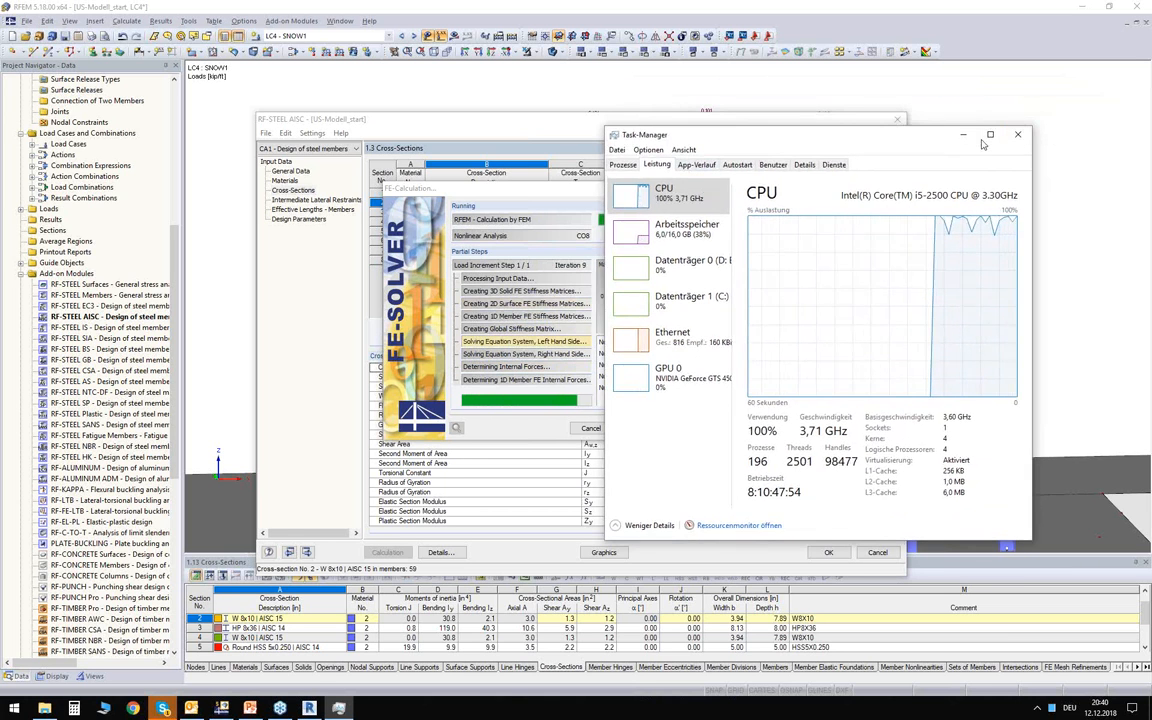
pyautogui.click(1017, 134)
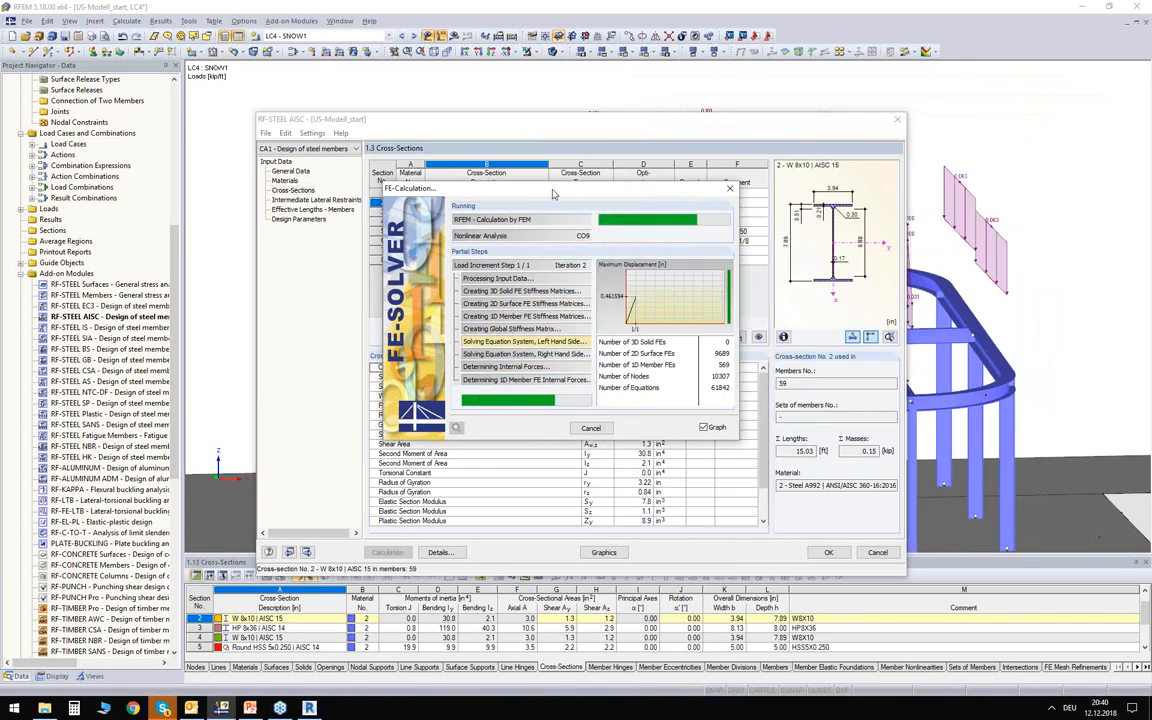
# Review the design results by cross-section, checking lateral-torsional buckling of member 59 and combined flexure and axial compression of member 60.
pyautogui.moveTo(553, 193); pyautogui.dragTo(565, 164)
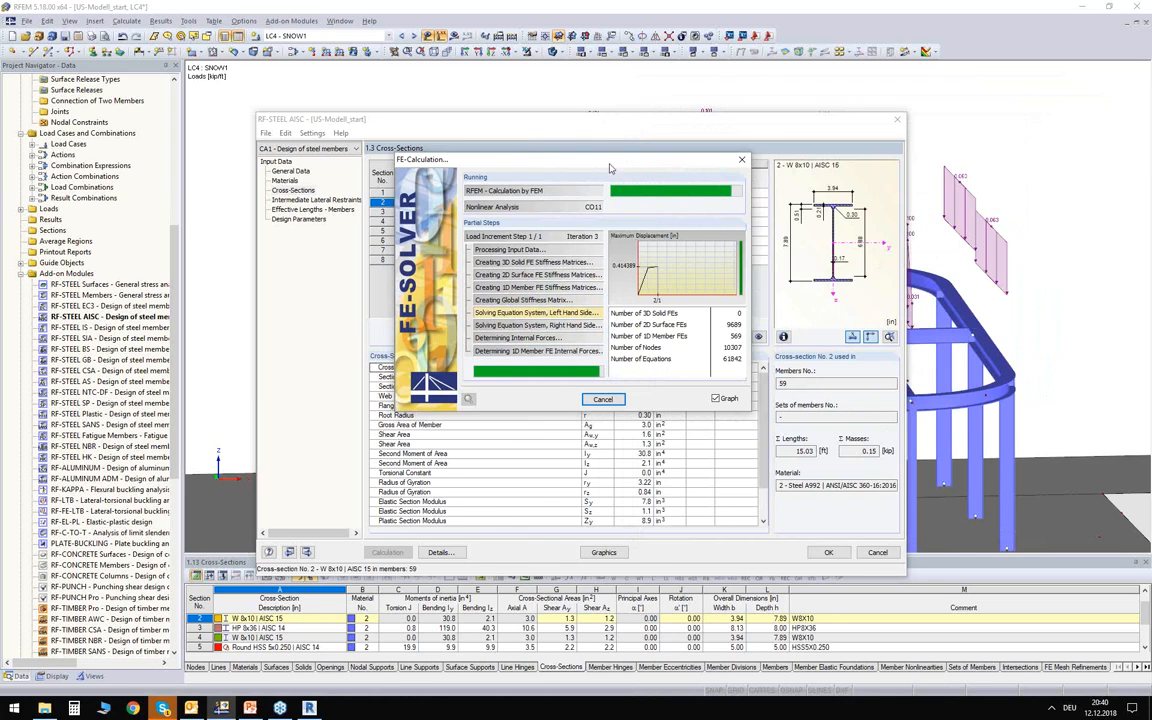
pyautogui.moveTo(609, 163); pyautogui.dragTo(635, 211)
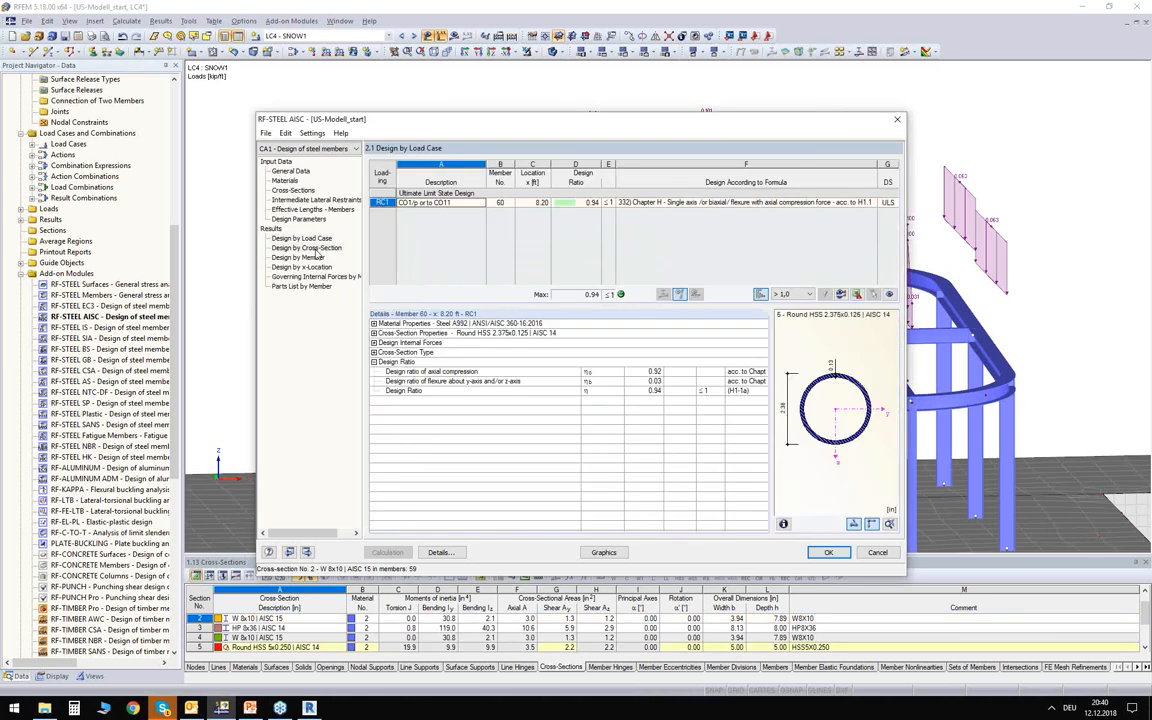
pyautogui.click(306, 247)
pyautogui.click(510, 214)
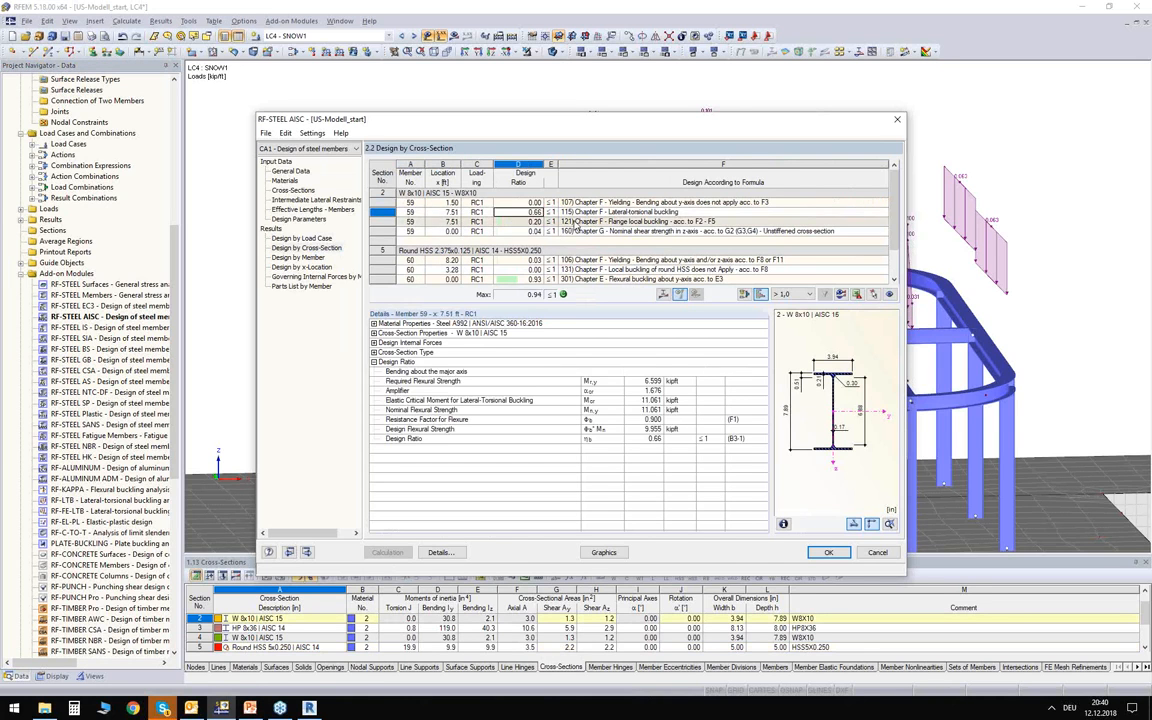
pyautogui.scroll(-1, 513, 288)
pyautogui.click(518, 281)
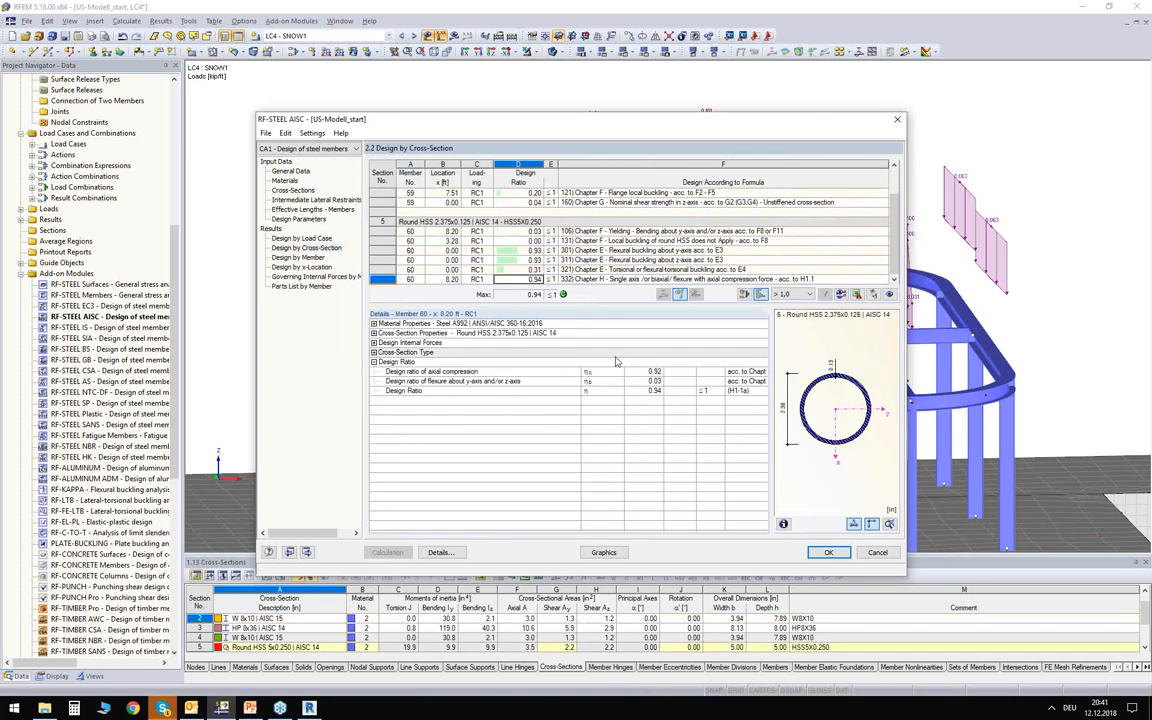
# Review the cross-section input table, comparing the optimized Round HSS 2.375x0.125 with the RFEM section and viewing its export options.
pyautogui.click(294, 190)
pyautogui.moveTo(529, 124); pyautogui.dragTo(567, 309)
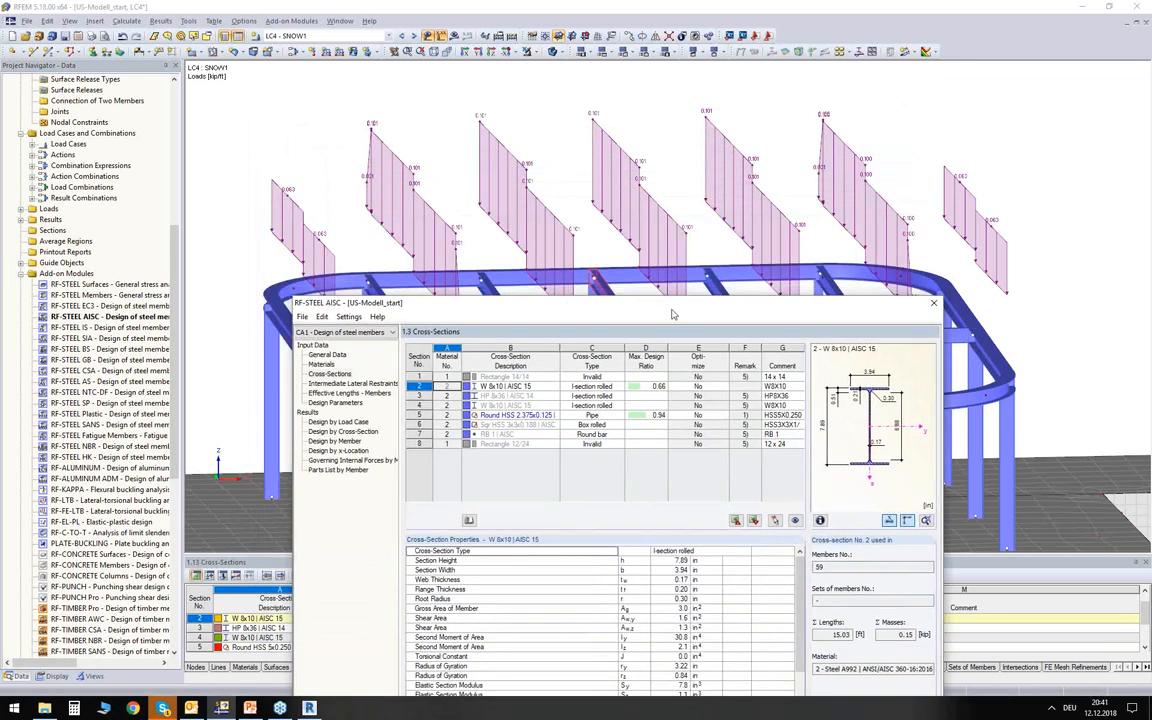
pyautogui.moveTo(667, 316); pyautogui.dragTo(669, 431)
pyautogui.click(515, 529)
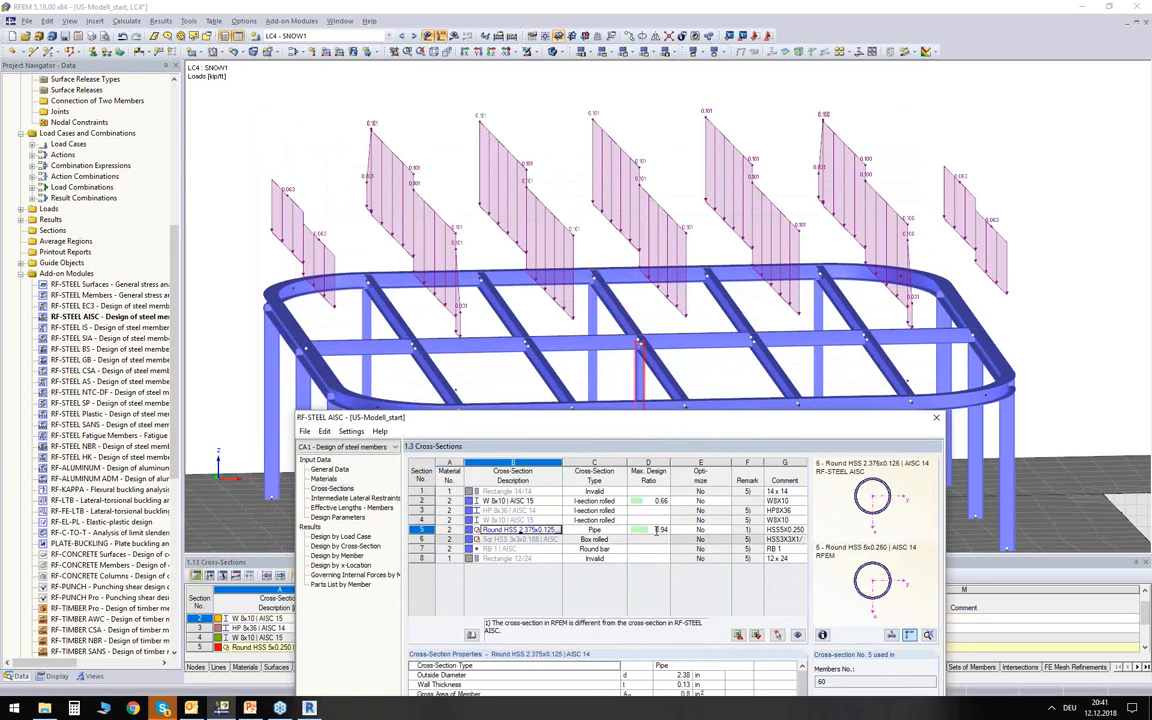
pyautogui.moveTo(660, 417); pyautogui.dragTo(662, 436)
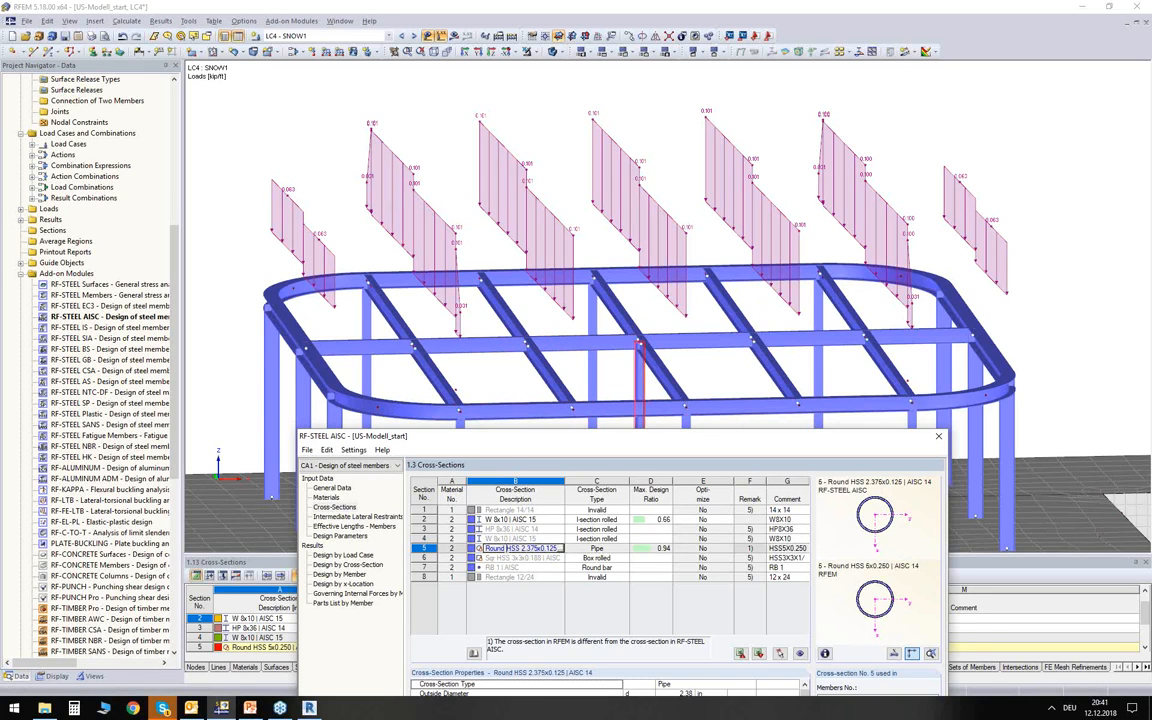
pyautogui.rightClick(521, 549)
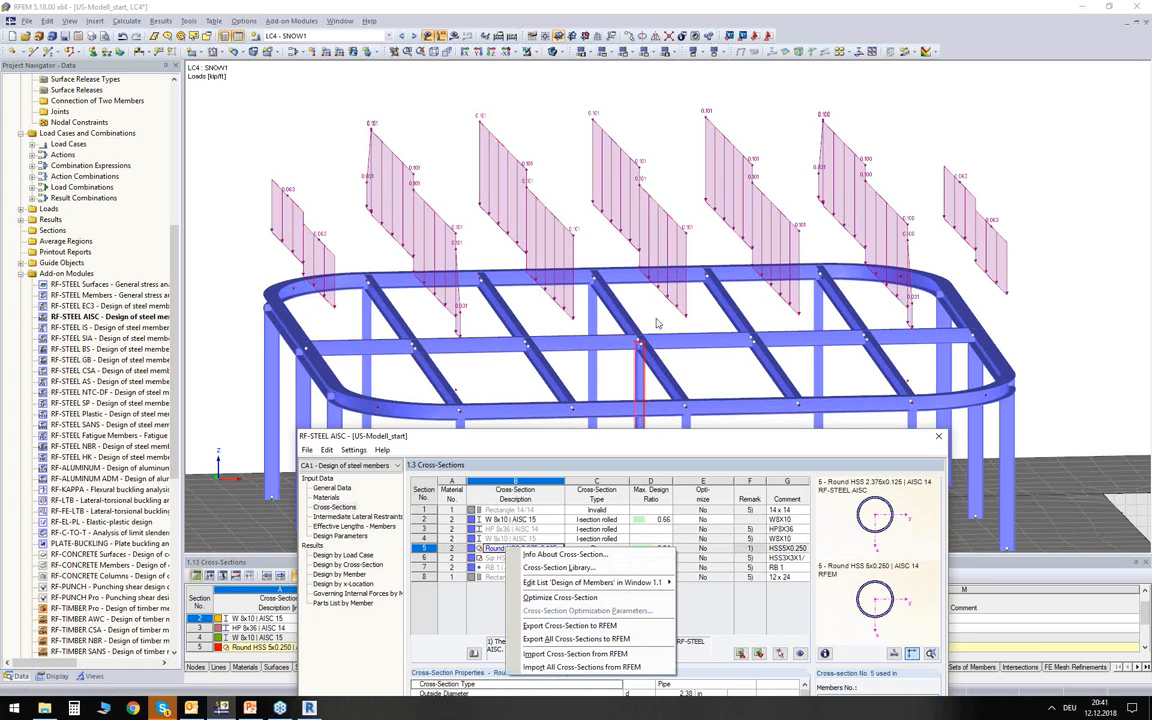
pyautogui.moveTo(637, 439); pyautogui.dragTo(624, 270)
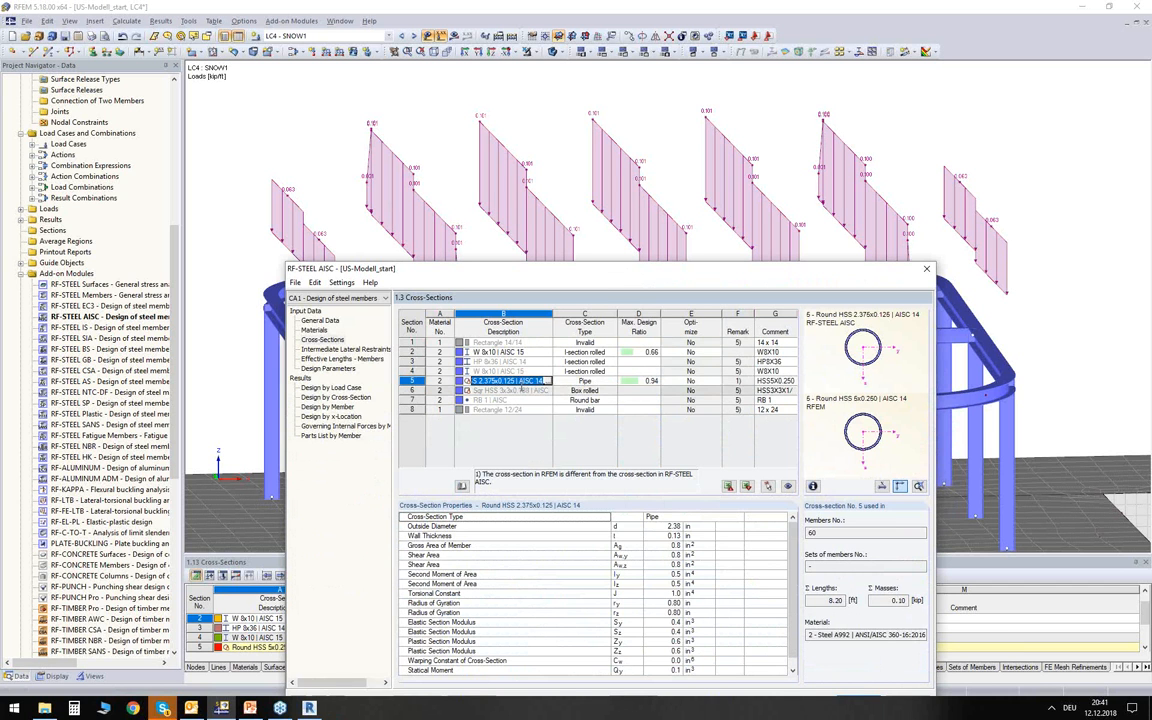
pyautogui.moveTo(525, 272); pyautogui.dragTo(514, 89)
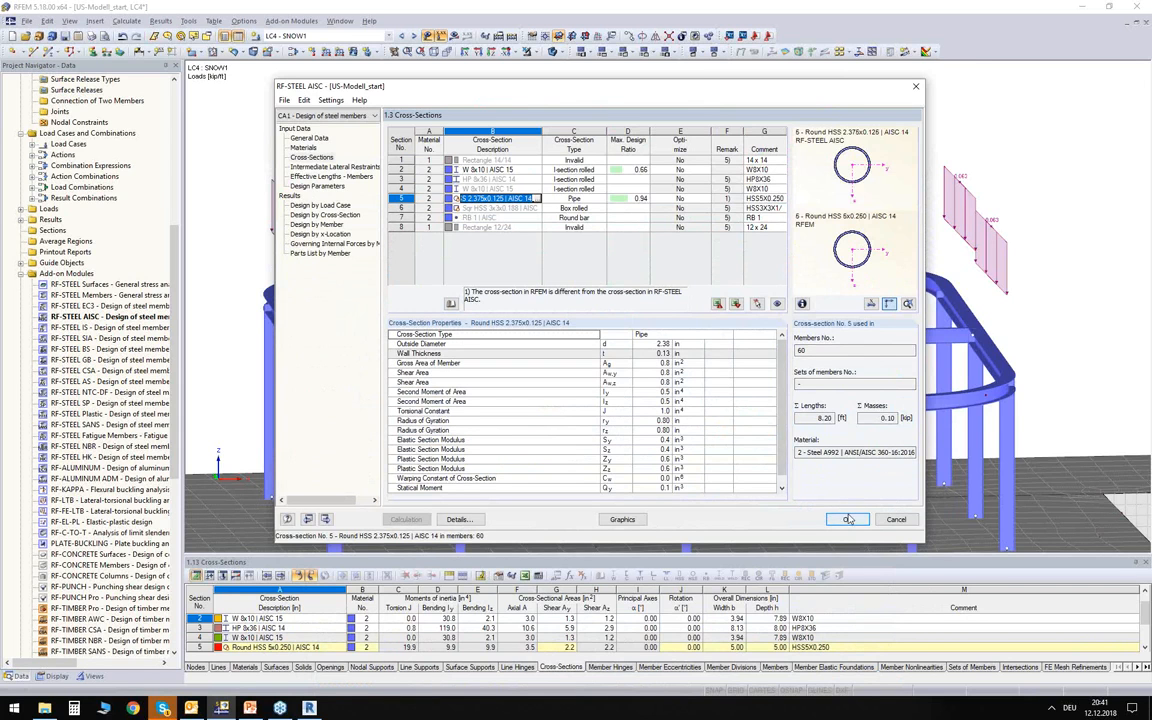
# Show the design ratios graphically on the rooftop frame, inspect the beam and column diagrams, and return to the design module.
pyautogui.click(622, 520)
pyautogui.moveTo(472, 265); pyautogui.dragTo(606, 279, button='middle')
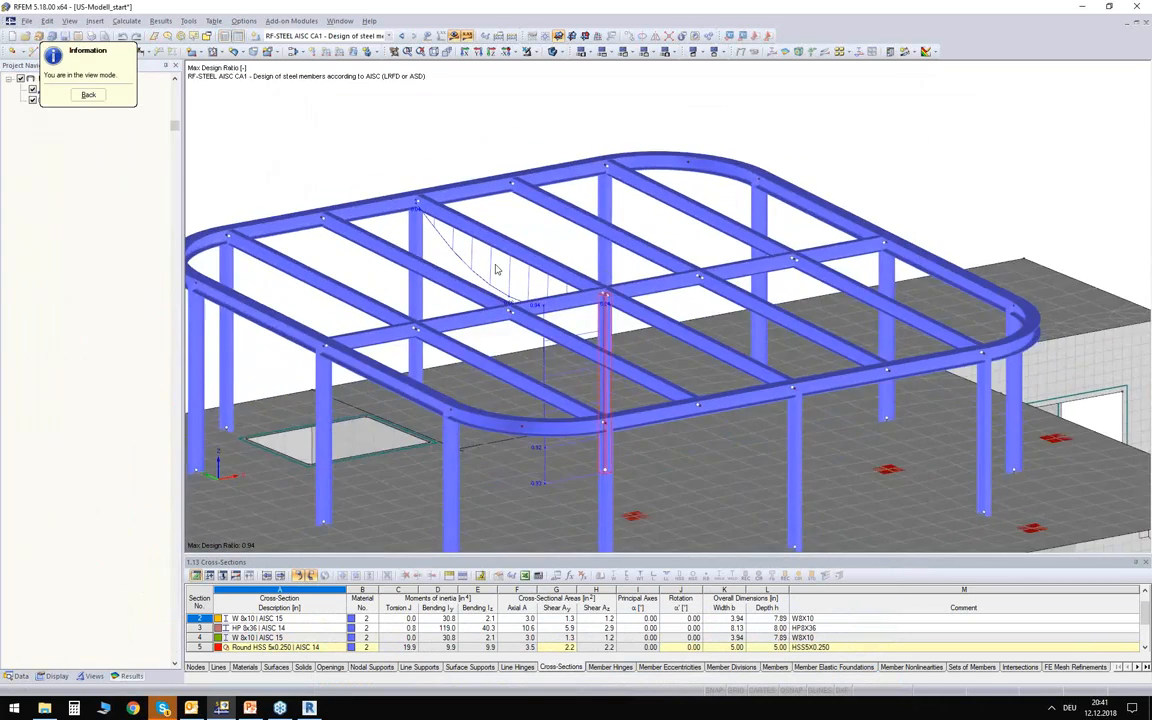
pyautogui.scroll(6, 489, 270)
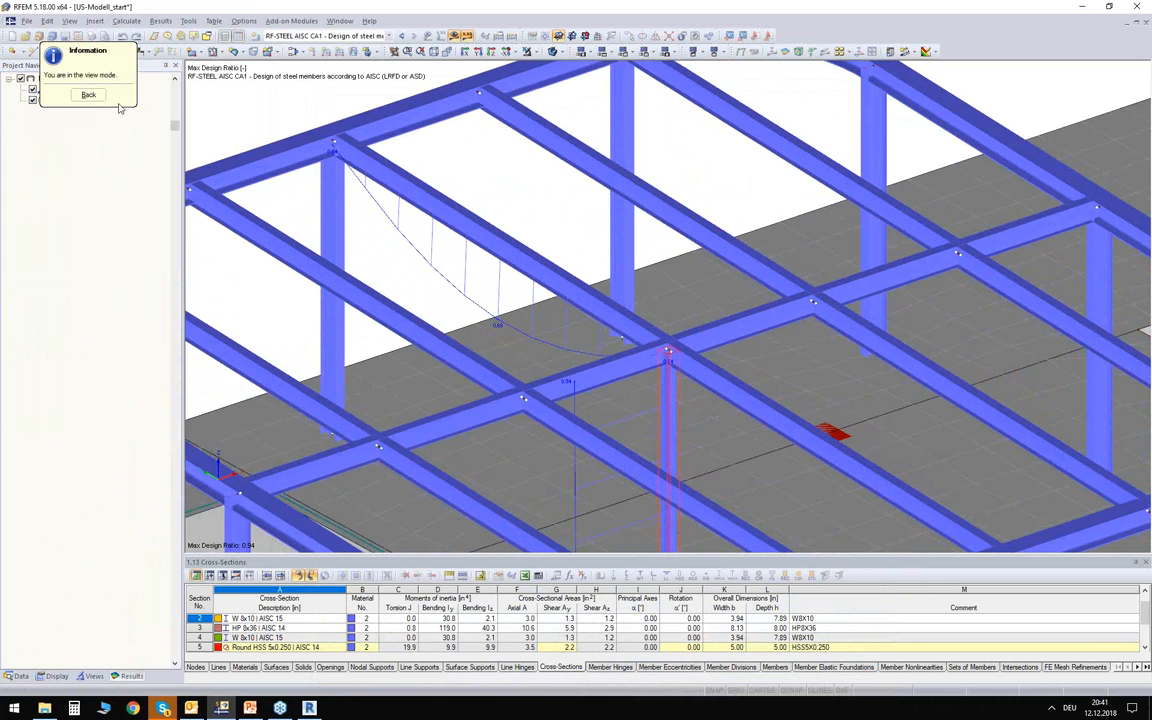
pyautogui.click(88, 94)
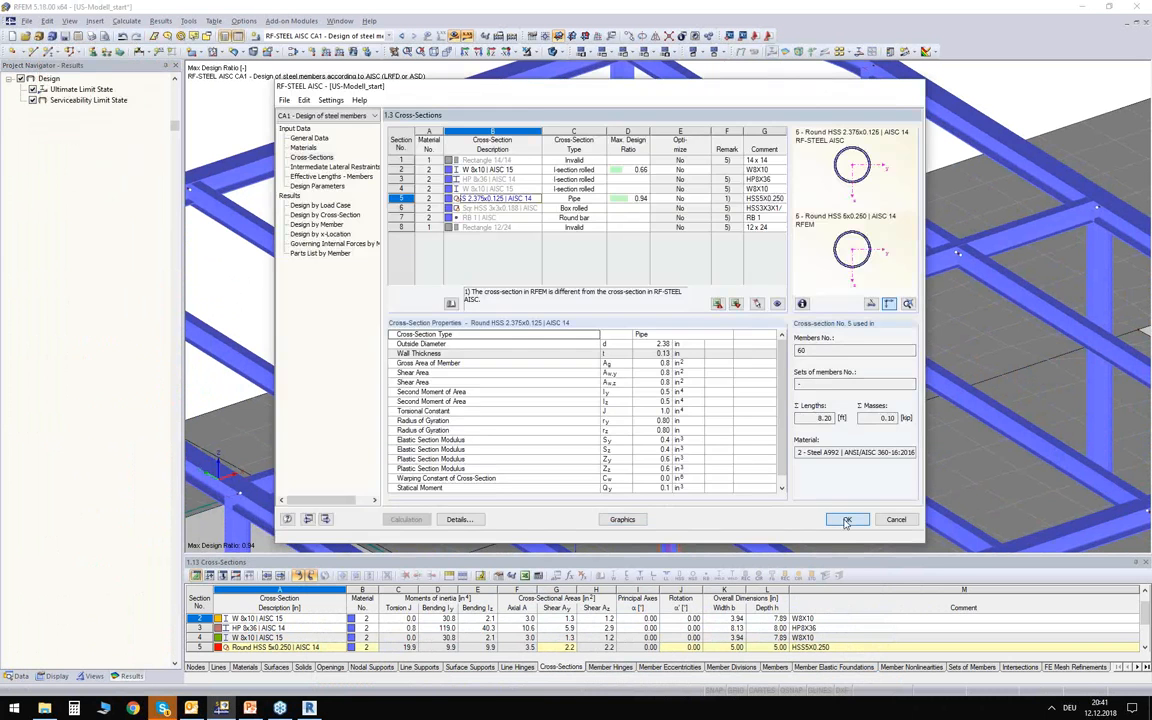
# Close the design module, keeping its settings, and select all members of the upper rooftop steel frame.
pyautogui.click(846, 521)
pyautogui.keyDown('ctrl'); pyautogui.moveTo(765, 302); pyautogui.dragTo(617, 216, button='middle'); pyautogui.keyUp('ctrl')
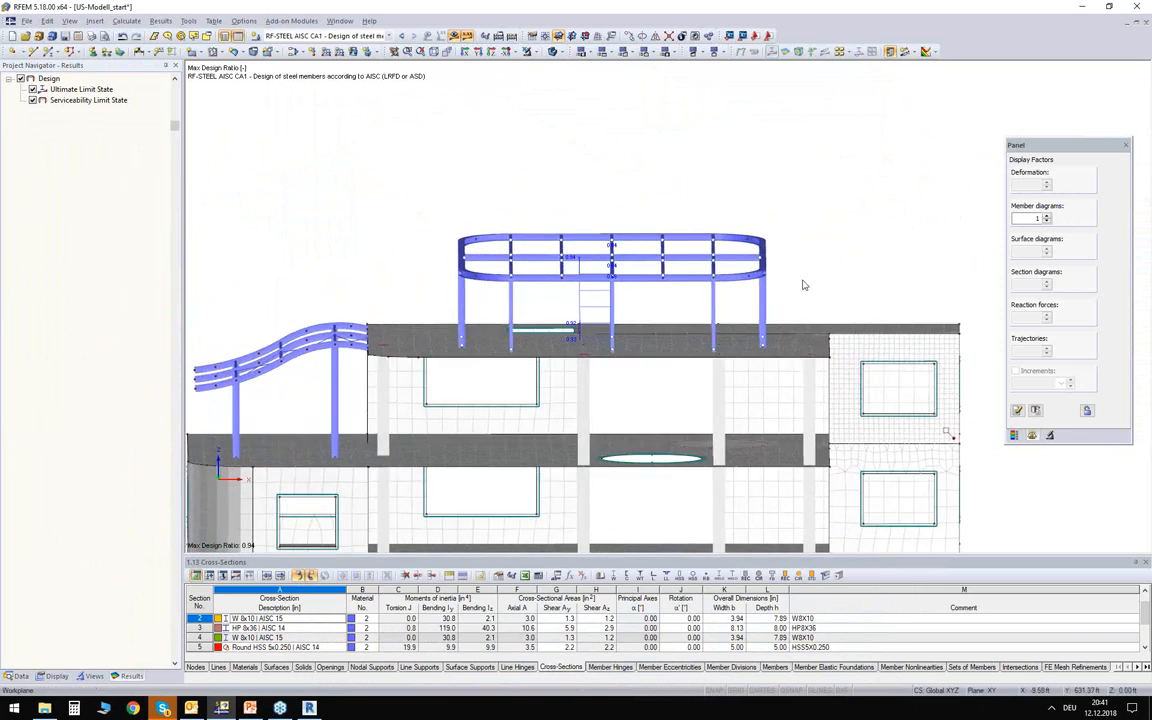
pyautogui.moveTo(798, 300); pyautogui.dragTo(410, 173)
pyautogui.keyDown('ctrl'); pyautogui.moveTo(410, 173); pyautogui.dragTo(376, 175, button='middle'); pyautogui.keyUp('ctrl')
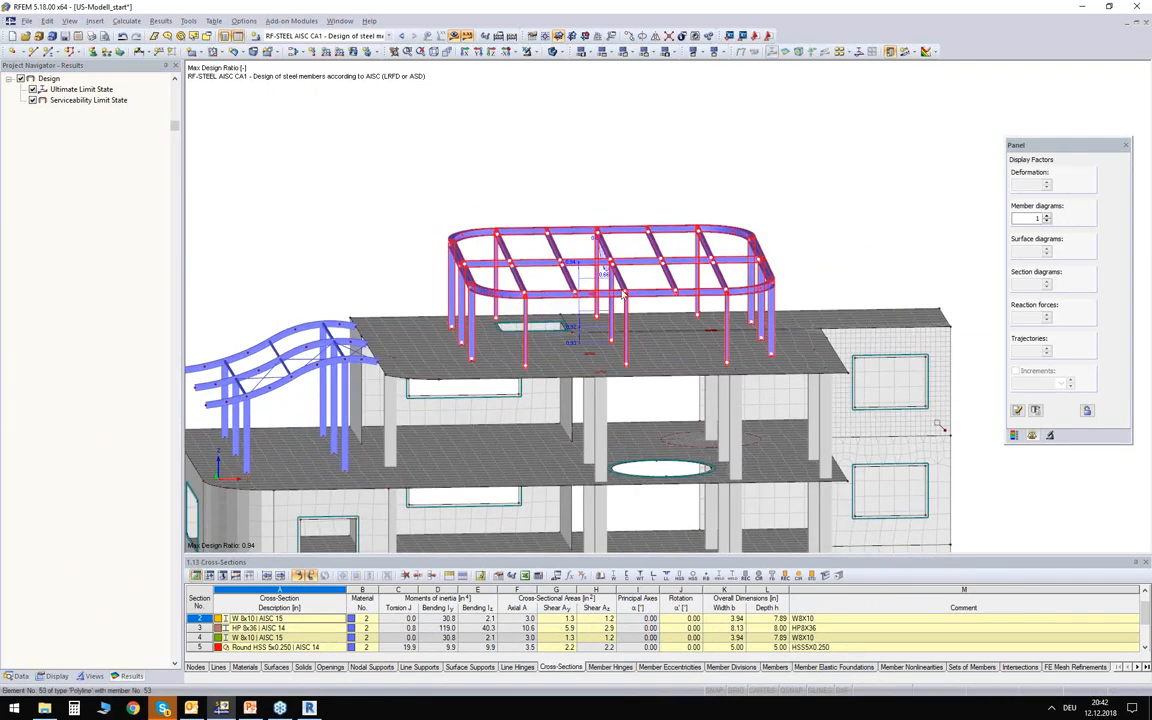
pyautogui.scroll(3, 614, 271)
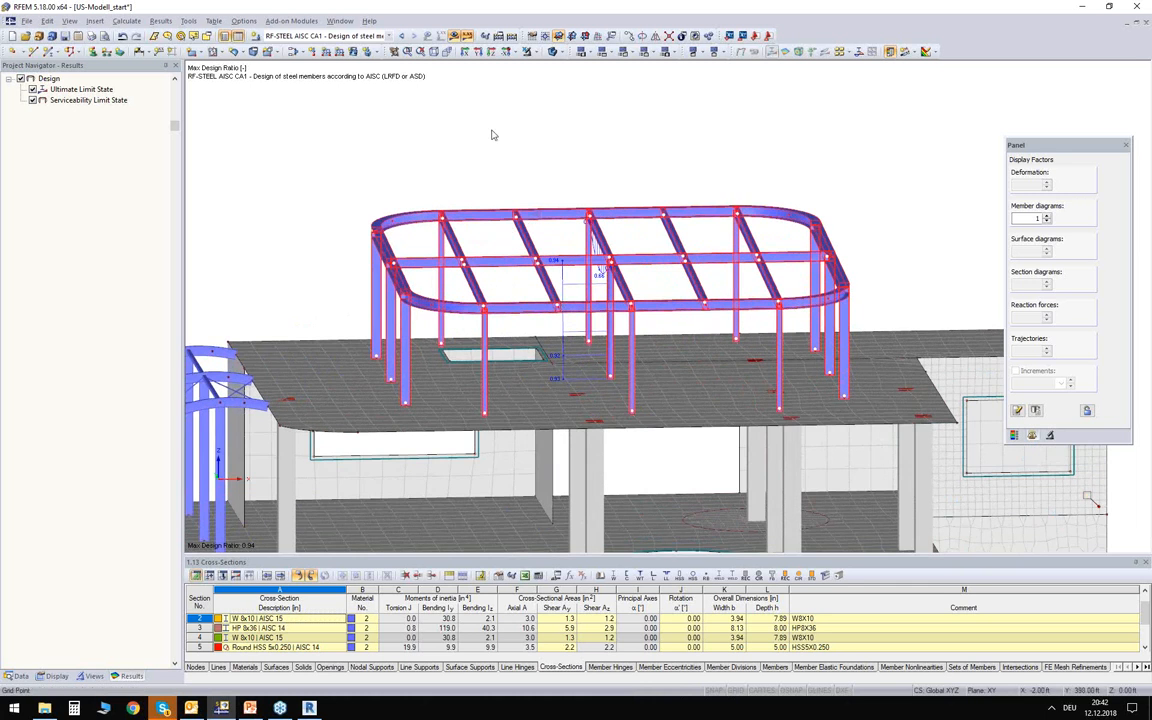
pyautogui.keyDown('ctrl'); pyautogui.moveTo(518, 172); pyautogui.dragTo(482, 126, button='middle'); pyautogui.keyUp('ctrl')
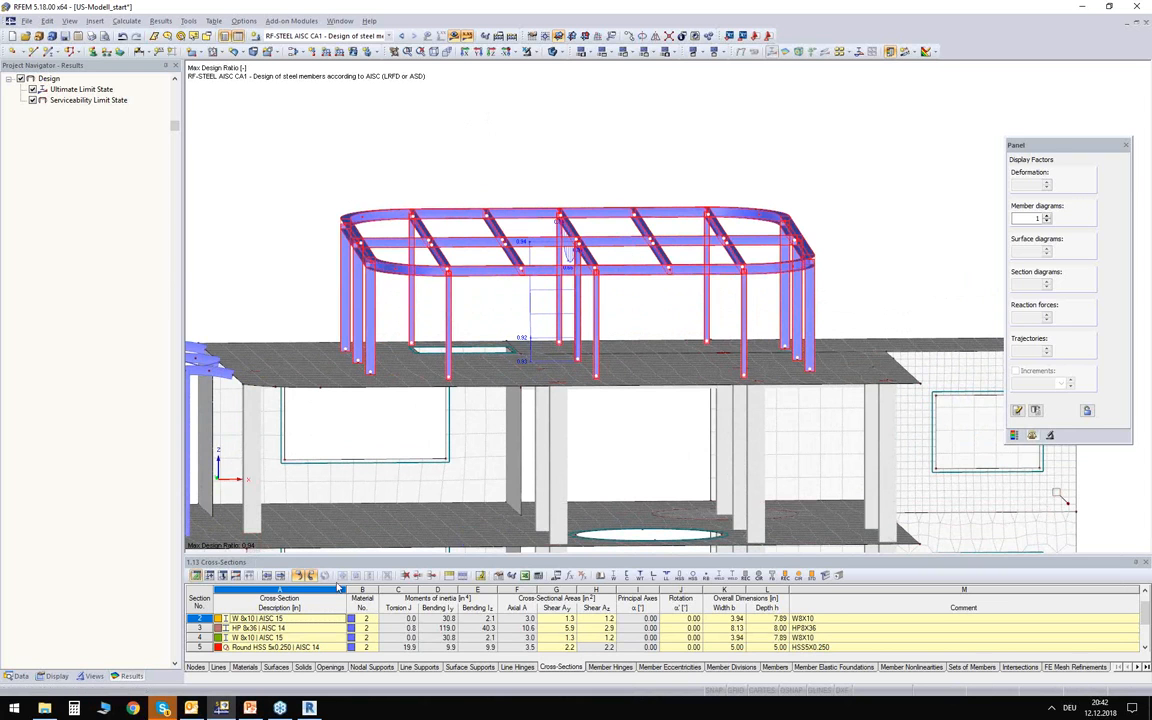
# Switch to Revit and set up an RFEM model import for only selected objects, with member eccentricities disabled.
pyautogui.click(309, 708)
pyautogui.click(203, 110)
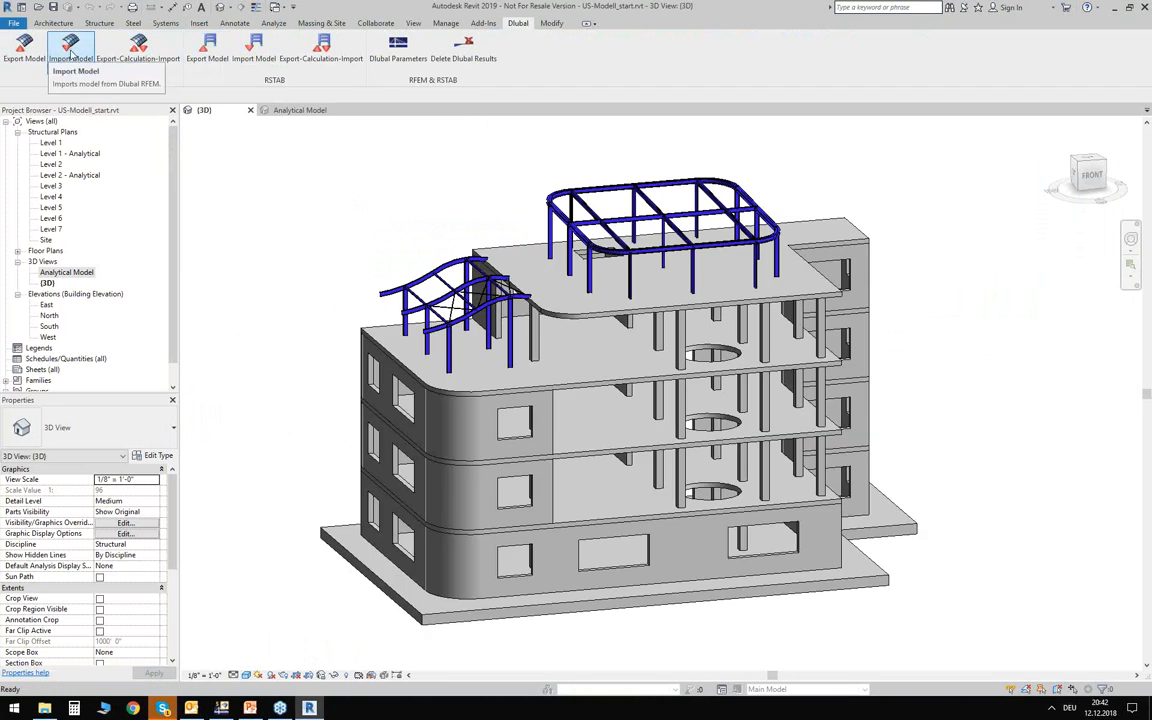
pyautogui.click(72, 55)
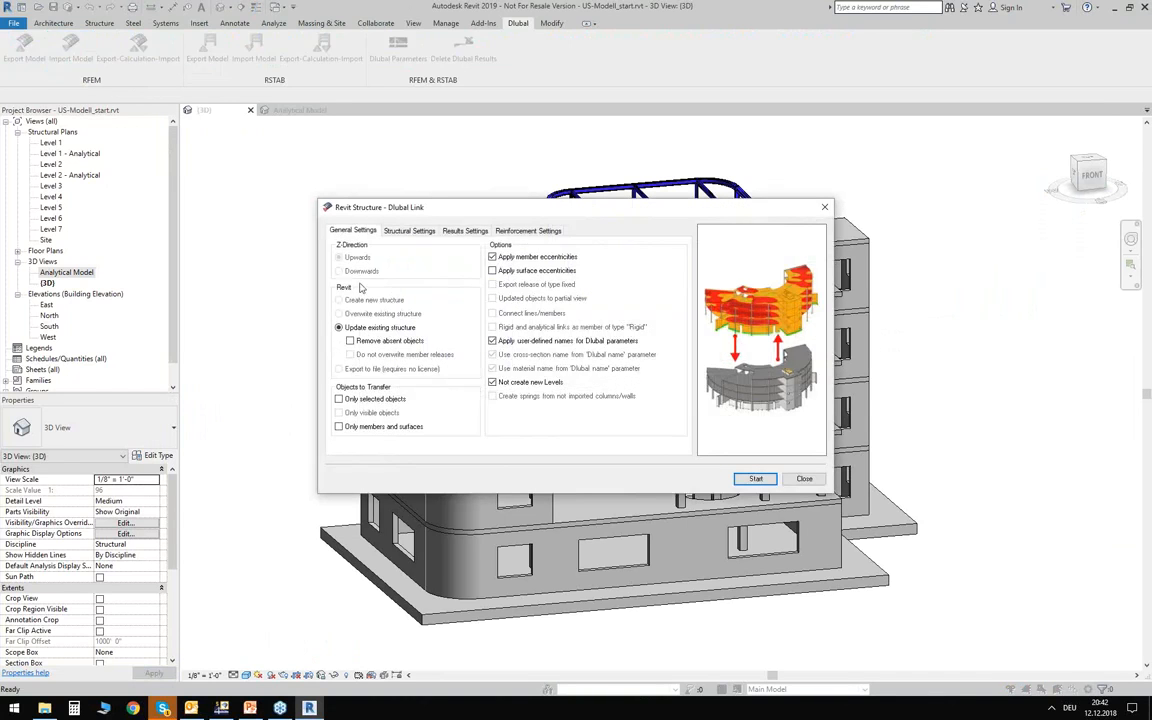
pyautogui.click(347, 401)
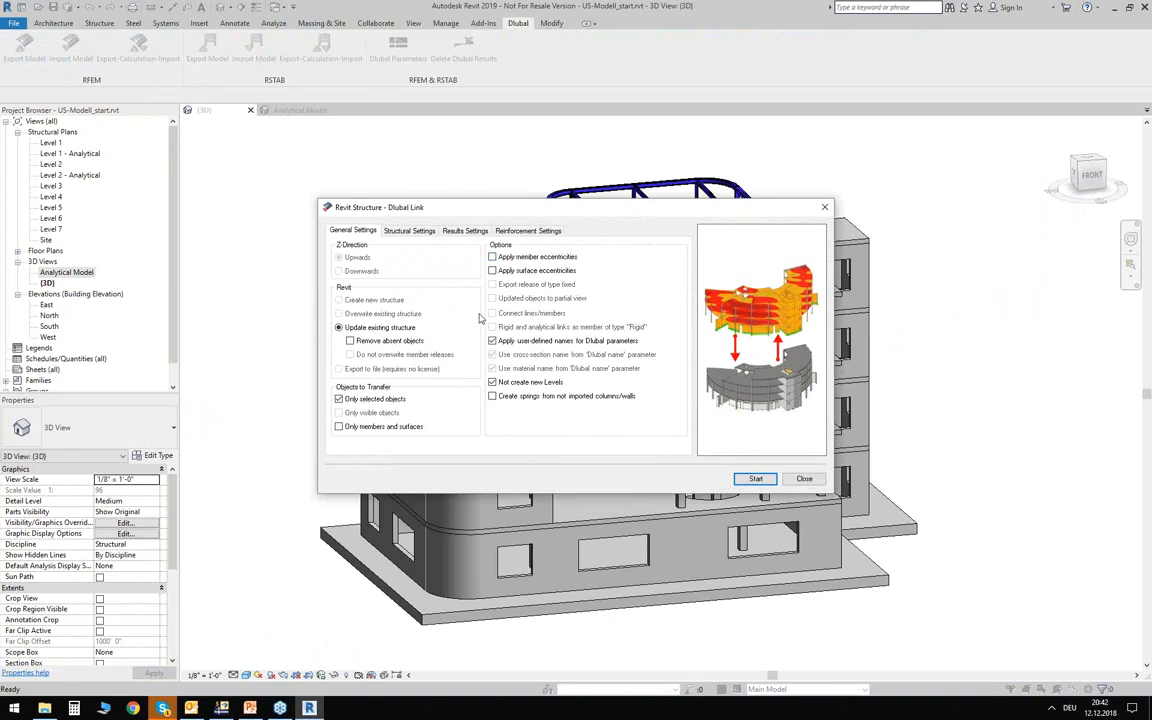
# Review the structural, results and reinforcement import settings, and start the import as an update of the existing structure.
pyautogui.click(407, 231)
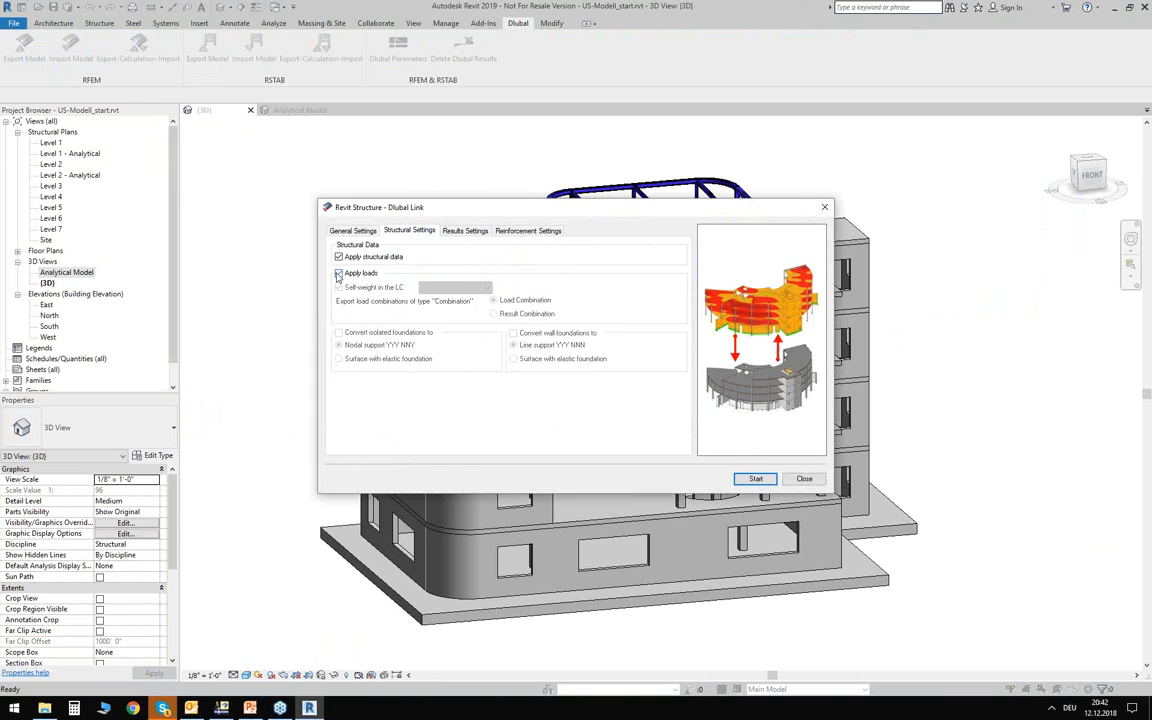
pyautogui.click(482, 233)
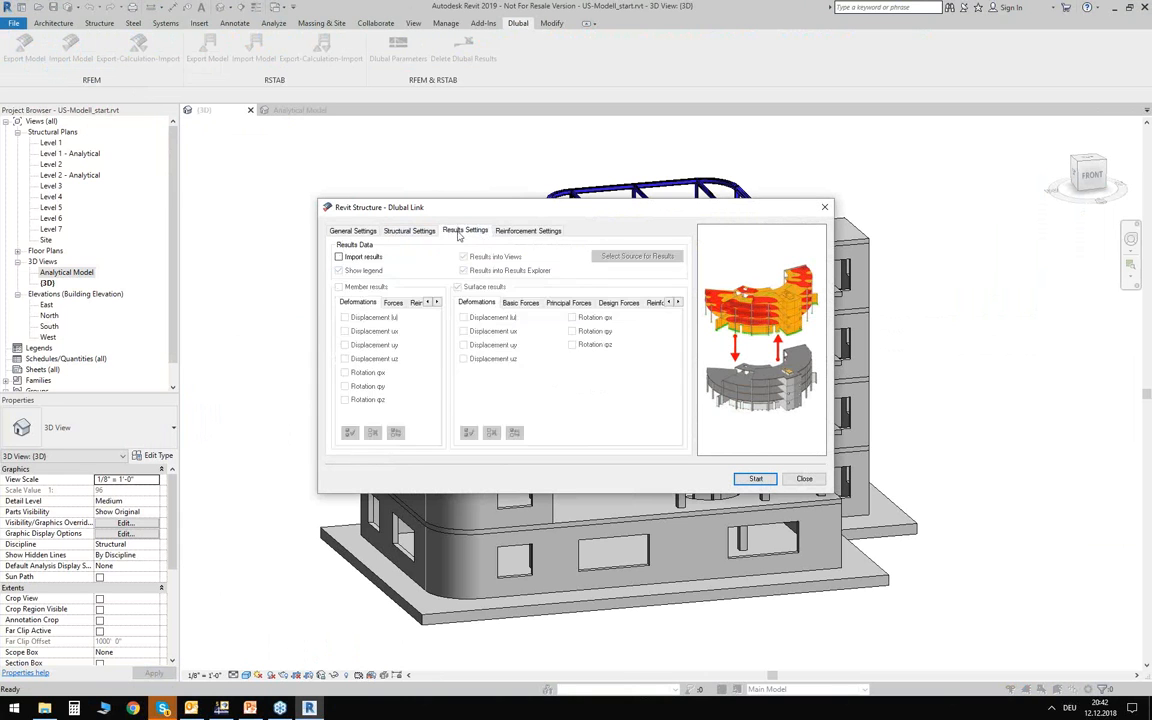
pyautogui.click(526, 232)
pyautogui.click(479, 232)
pyautogui.click(356, 231)
pyautogui.moveTo(648, 215); pyautogui.dragTo(404, 338)
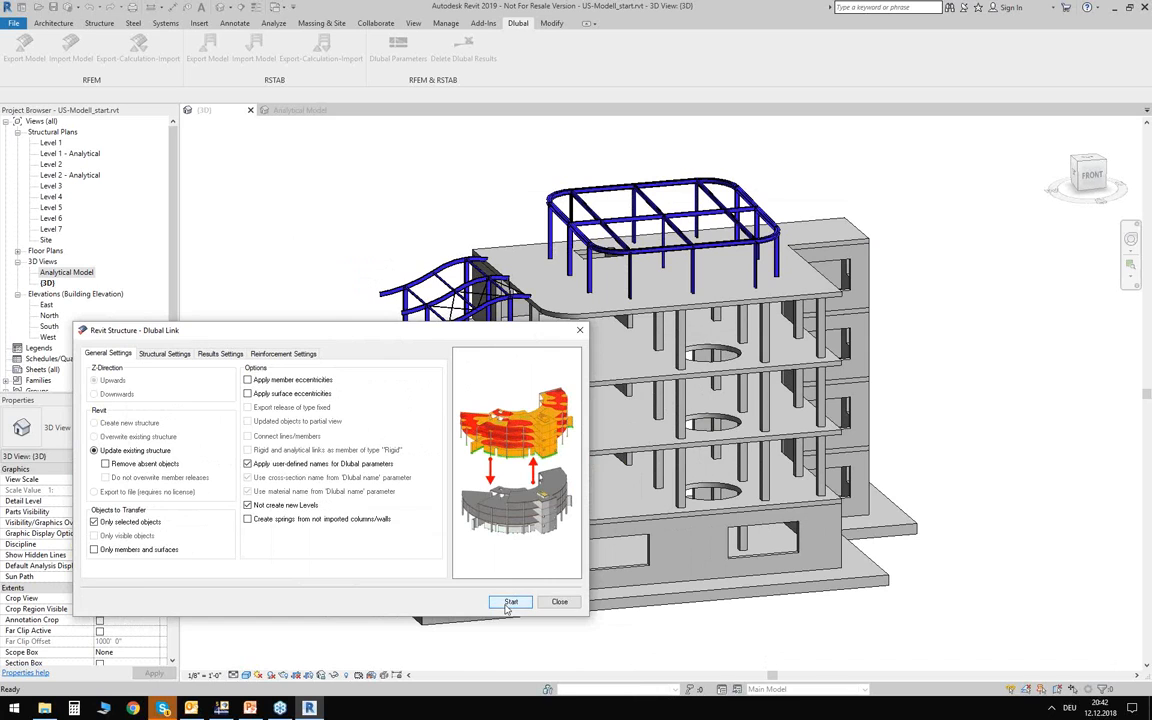
pyautogui.click(509, 602)
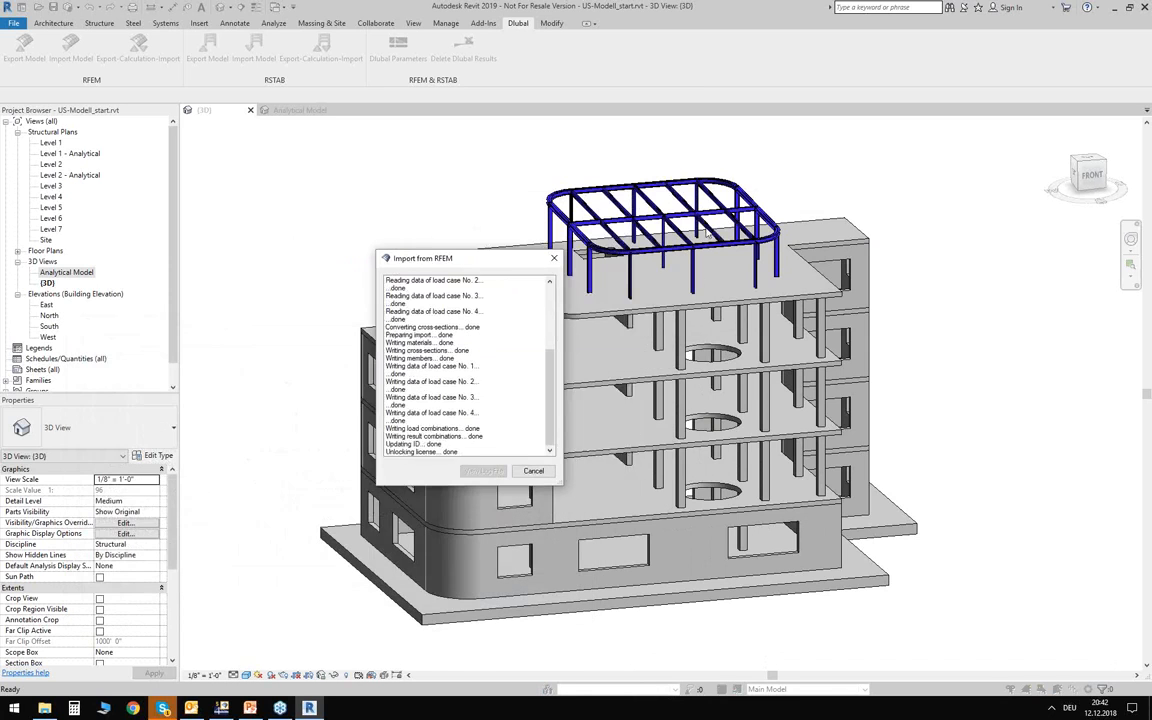
# Close the ignored-objects report and the import log, and inspect the intermediate beams in the Revit rooftop frame.
pyautogui.moveTo(506, 221); pyautogui.dragTo(506, 273)
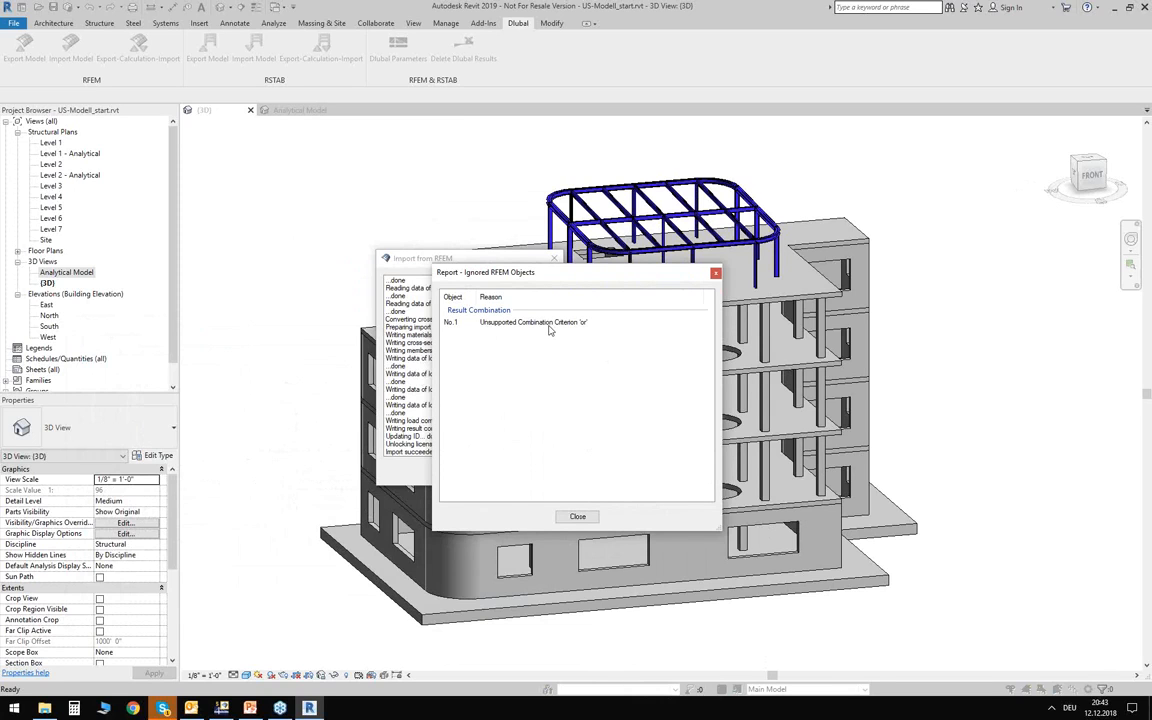
pyautogui.click(578, 517)
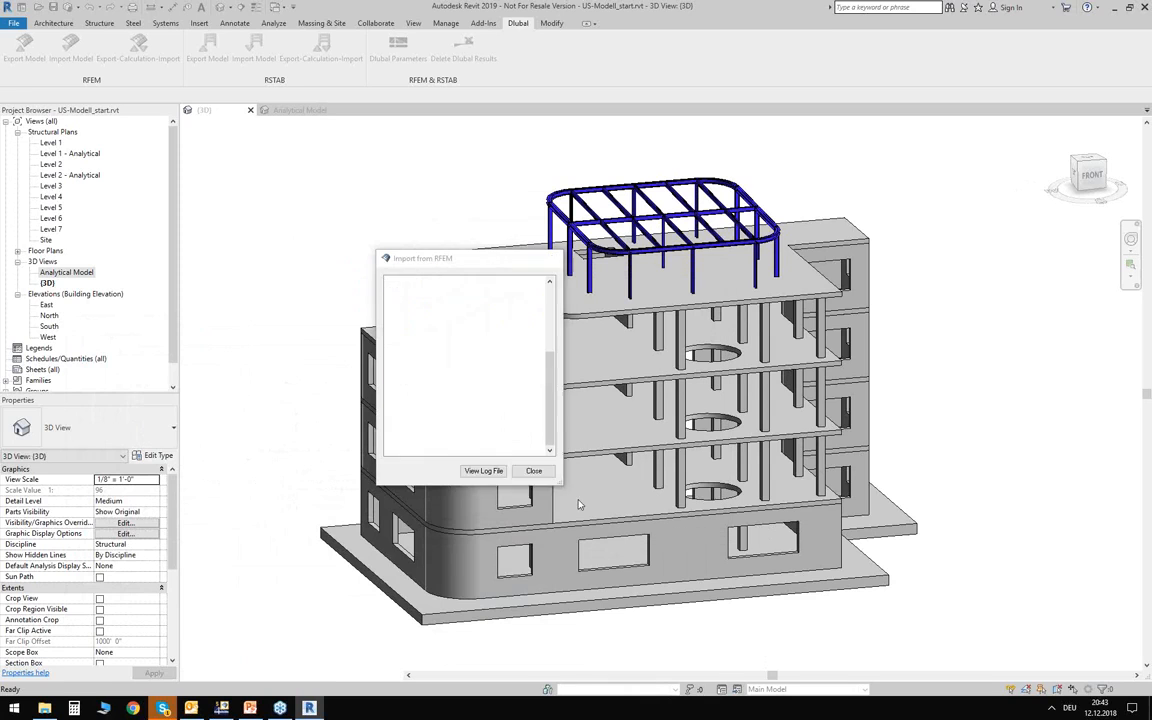
pyautogui.click(532, 471)
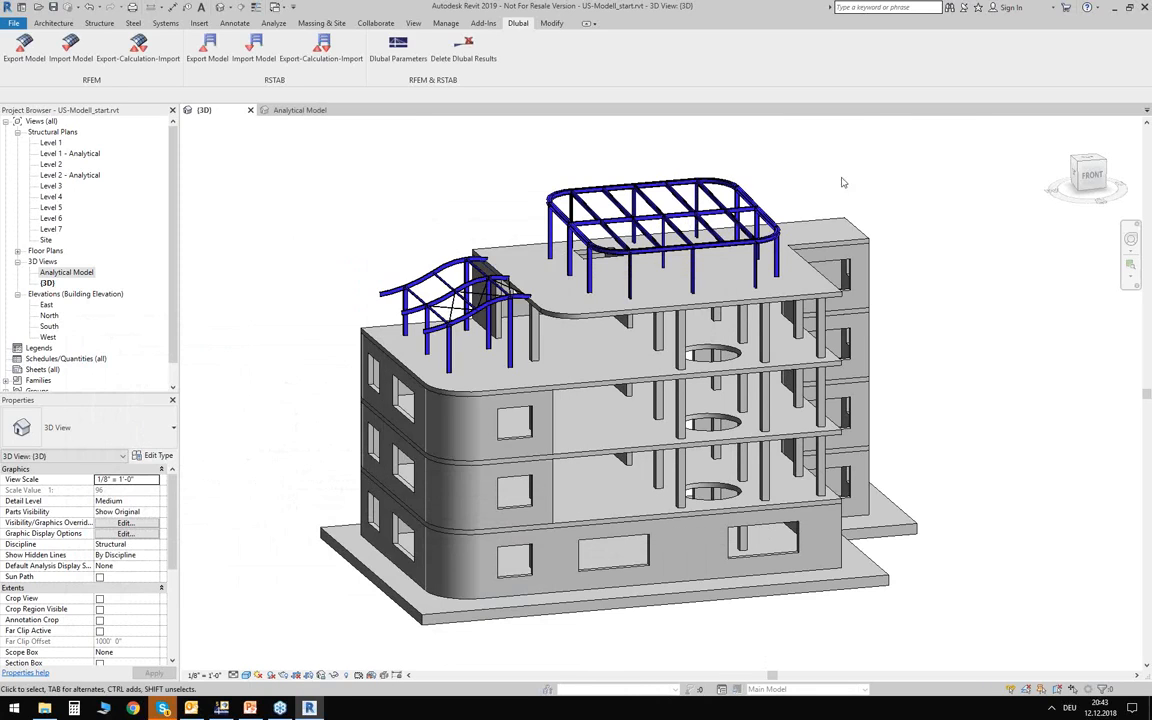
pyautogui.scroll(5, 665, 172)
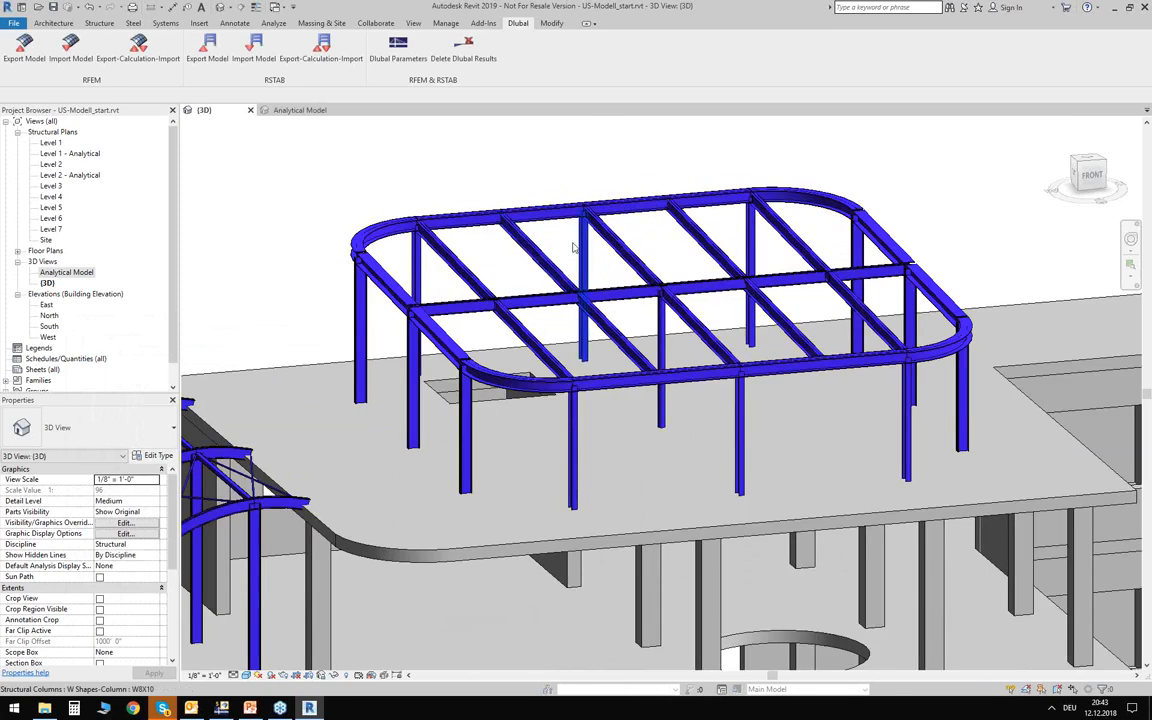
pyautogui.moveTo(572, 246); pyautogui.dragTo(561, 249, button='middle')
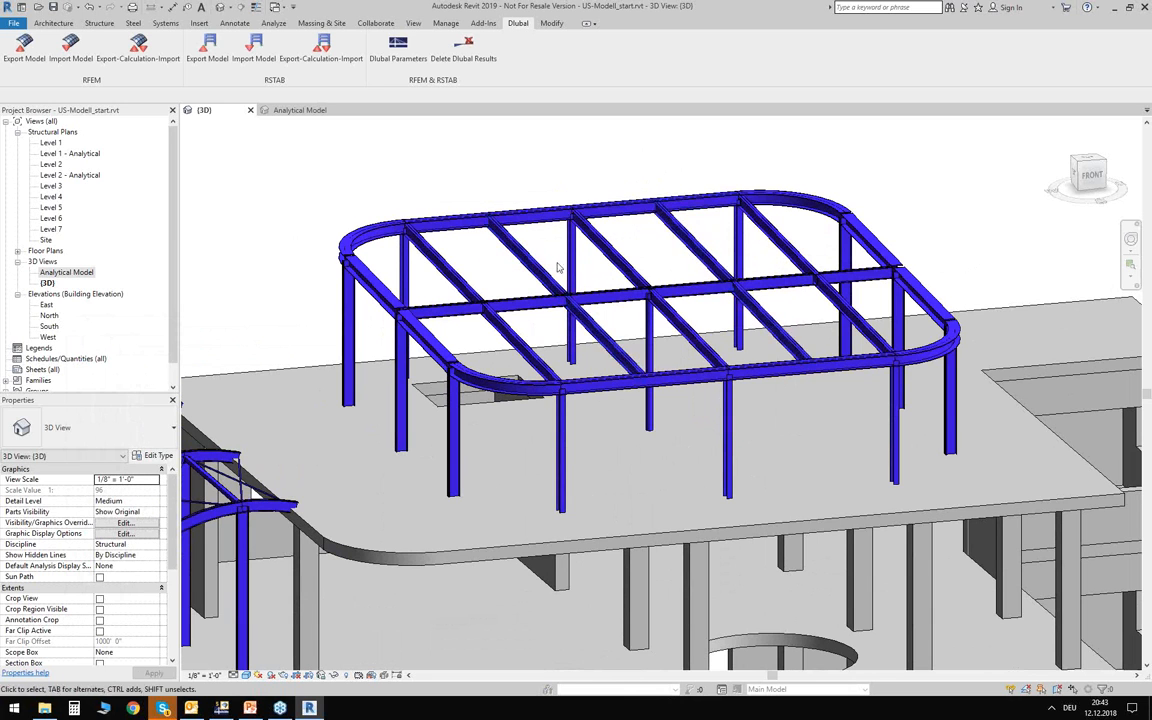
# Inspect the analytical properties and the base and top releases of the rear middle W8X10 column in the rooftop frame.
pyautogui.moveTo(591, 275); pyautogui.dragTo(625, 244, button='middle')
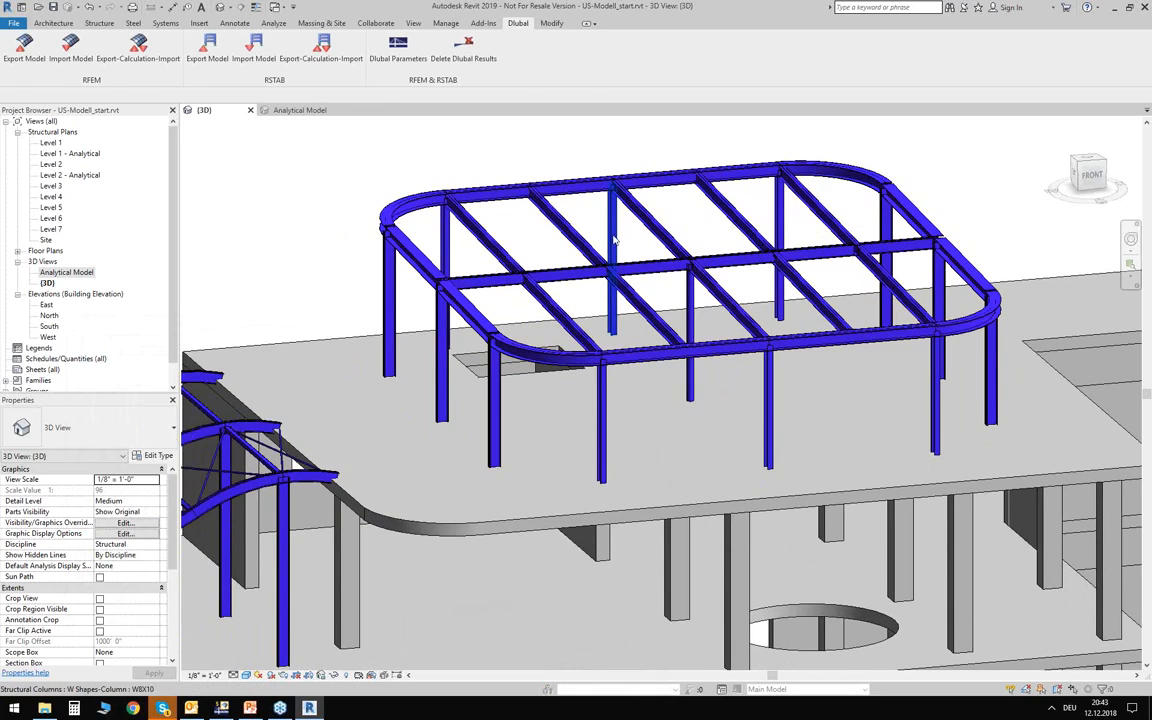
pyautogui.click(614, 238)
pyautogui.click(42, 457)
pyautogui.click(42, 468)
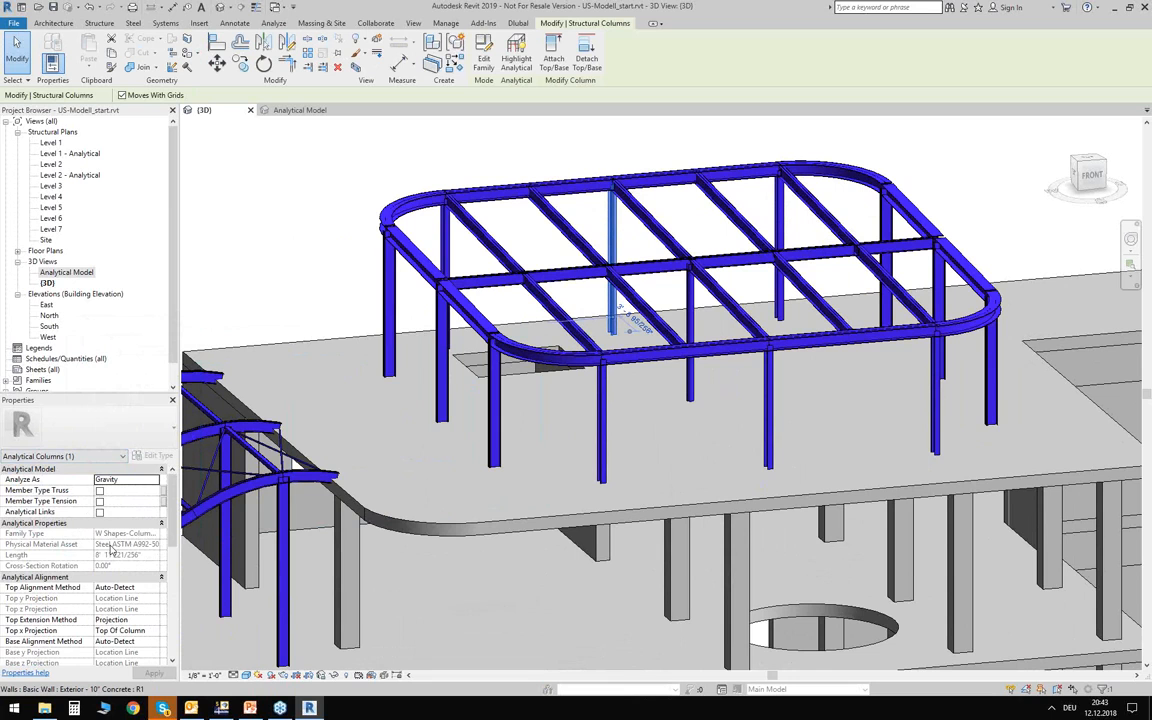
pyautogui.scroll(-5, 111, 552)
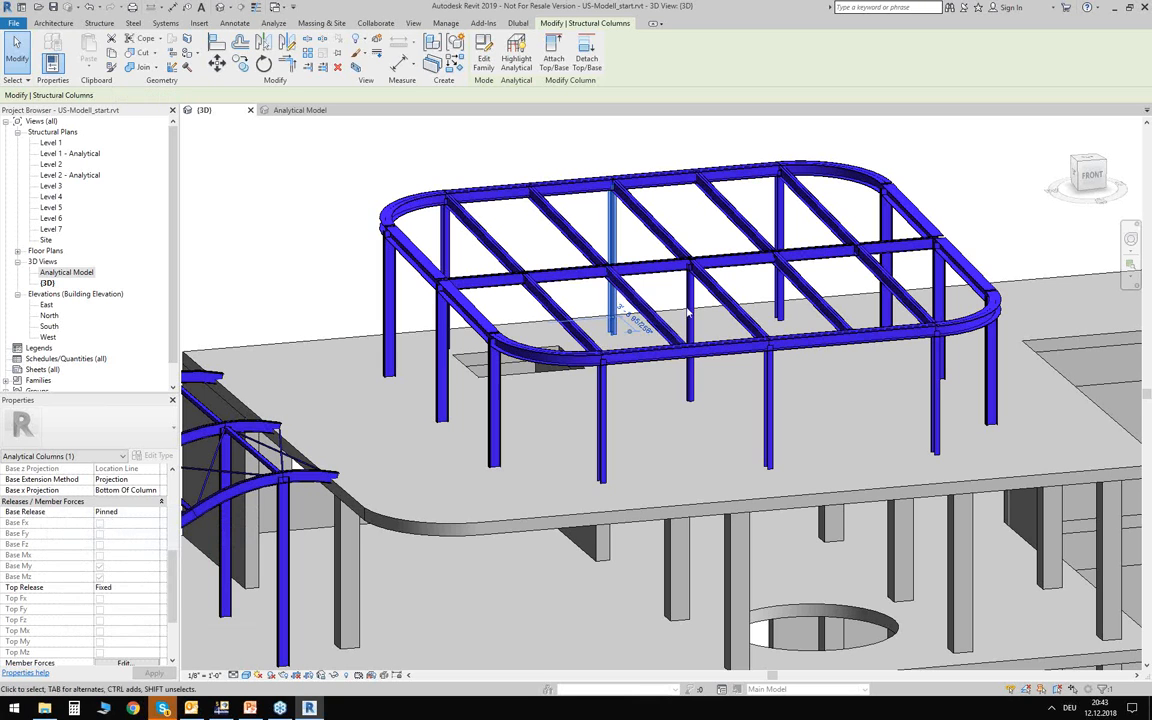
pyautogui.click(275, 249)
# Examine the whole building with both rooftop steel structures, including from the front.
pyautogui.scroll(-2, 280, 260)
pyautogui.moveTo(279, 260); pyautogui.dragTo(282, 280, button='middle')
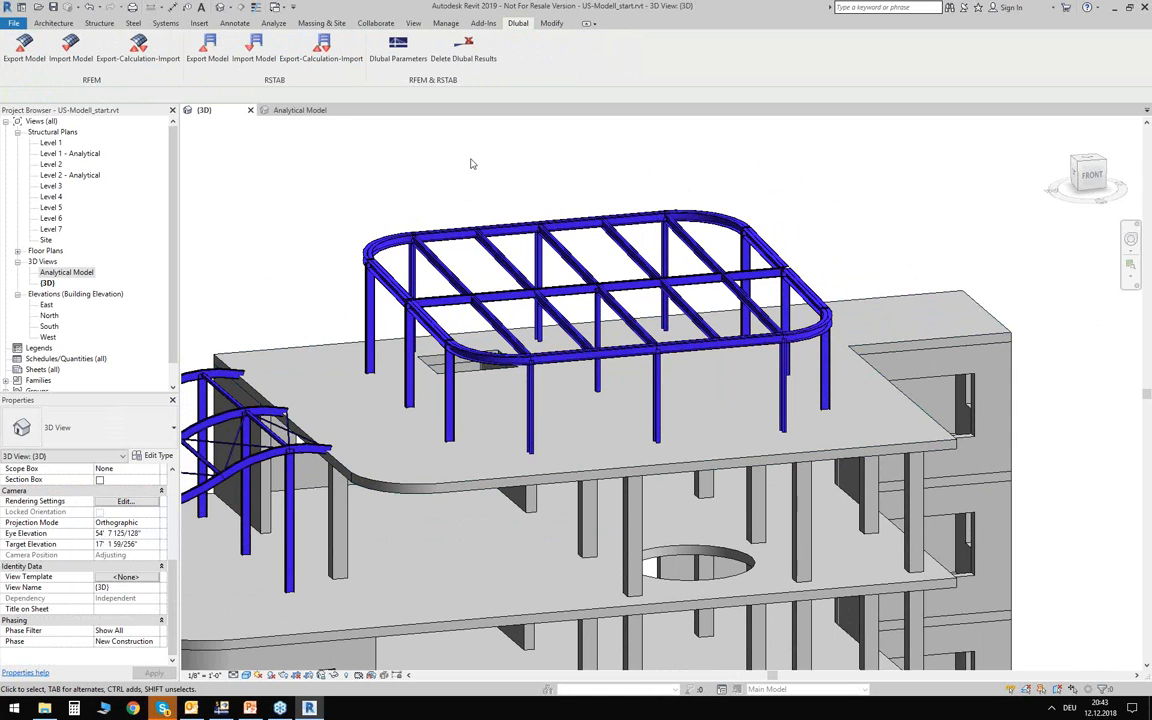
pyautogui.scroll(-3, 511, 172)
pyautogui.moveTo(412, 222); pyautogui.dragTo(492, 172, button='middle')
pyautogui.scroll(-1, 478, 177)
pyautogui.moveTo(413, 193); pyautogui.dragTo(433, 191, button='middle')
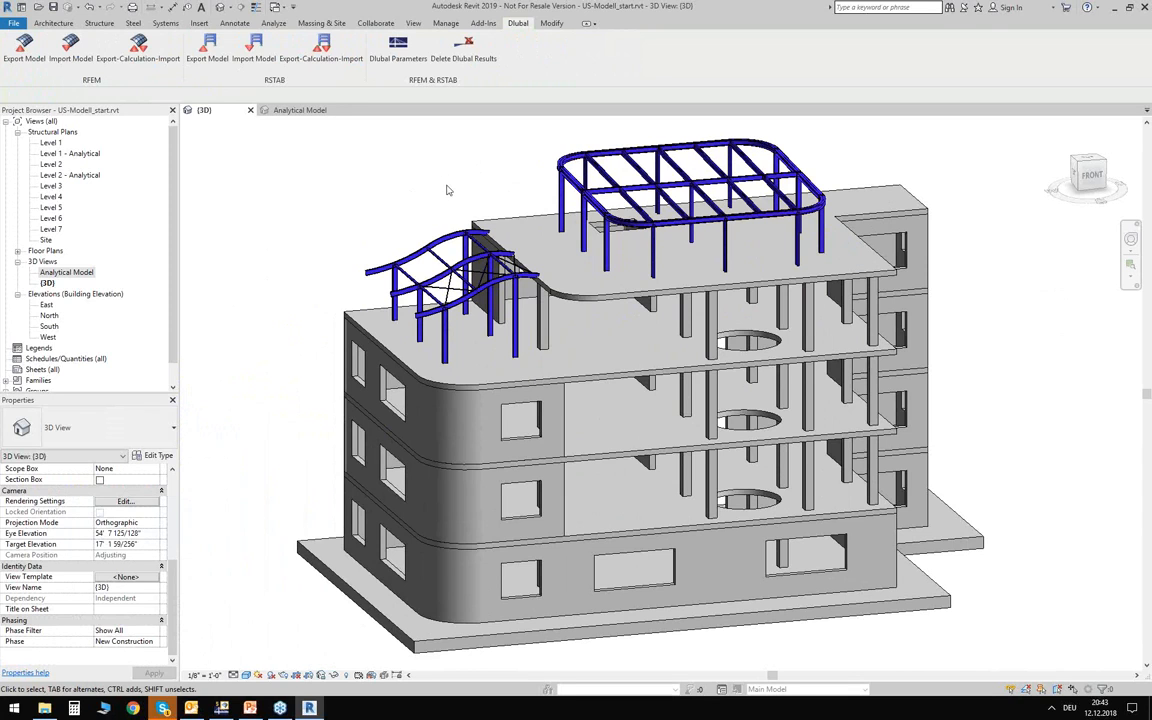
pyautogui.keyDown('shift'); pyautogui.moveTo(415, 202); pyautogui.dragTo(658, 220, button='middle'); pyautogui.keyUp('shift')
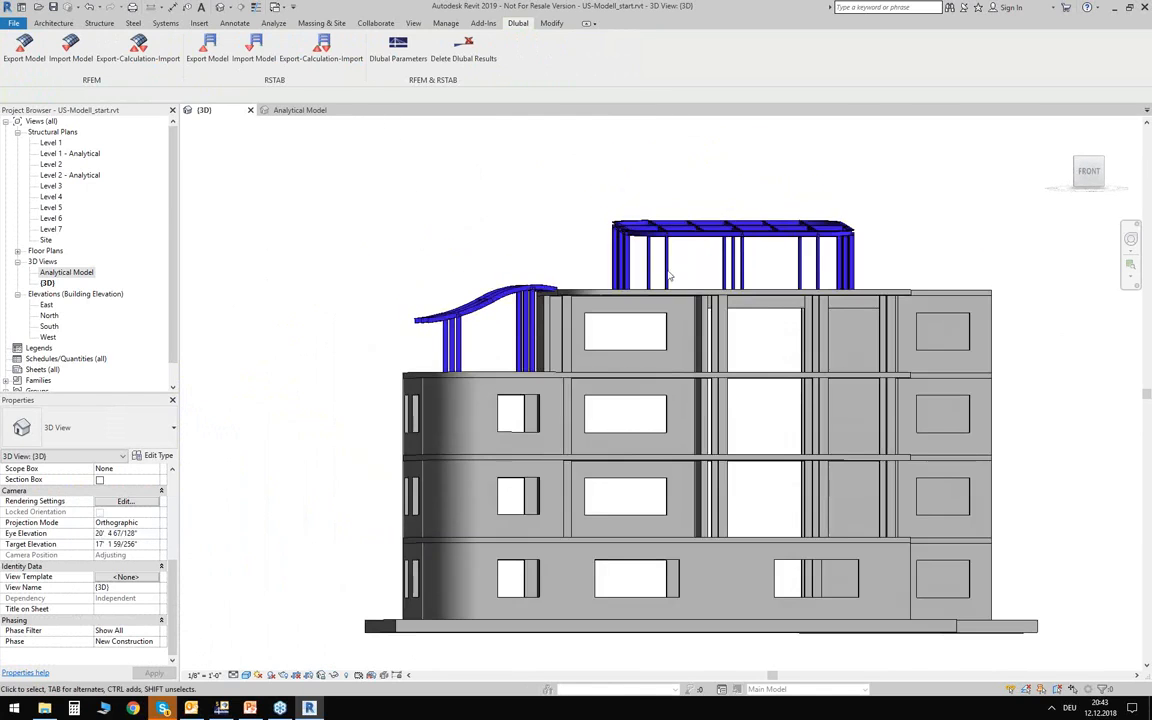
pyautogui.keyDown('shift'); pyautogui.moveTo(668, 306); pyautogui.dragTo(760, 330, button='middle'); pyautogui.keyUp('shift')
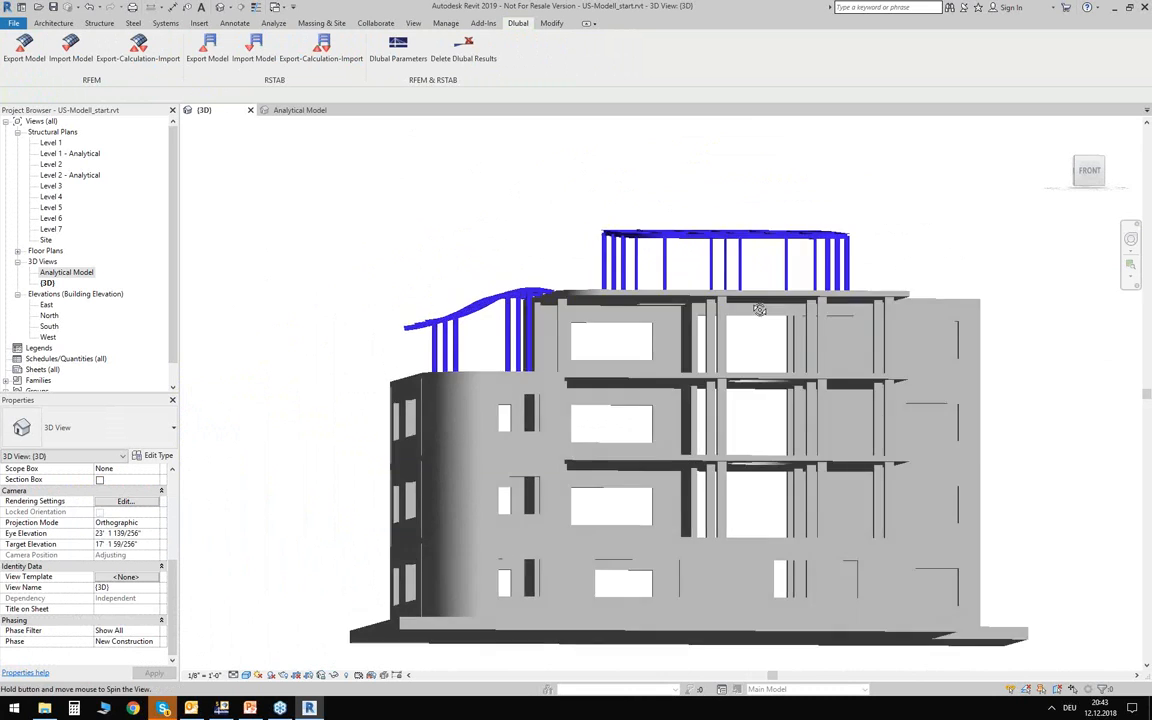
# Inspect the 12 x 24 concrete beams beneath the top roof slab and return to an overview of the building.
pyautogui.scroll(4, 753, 318)
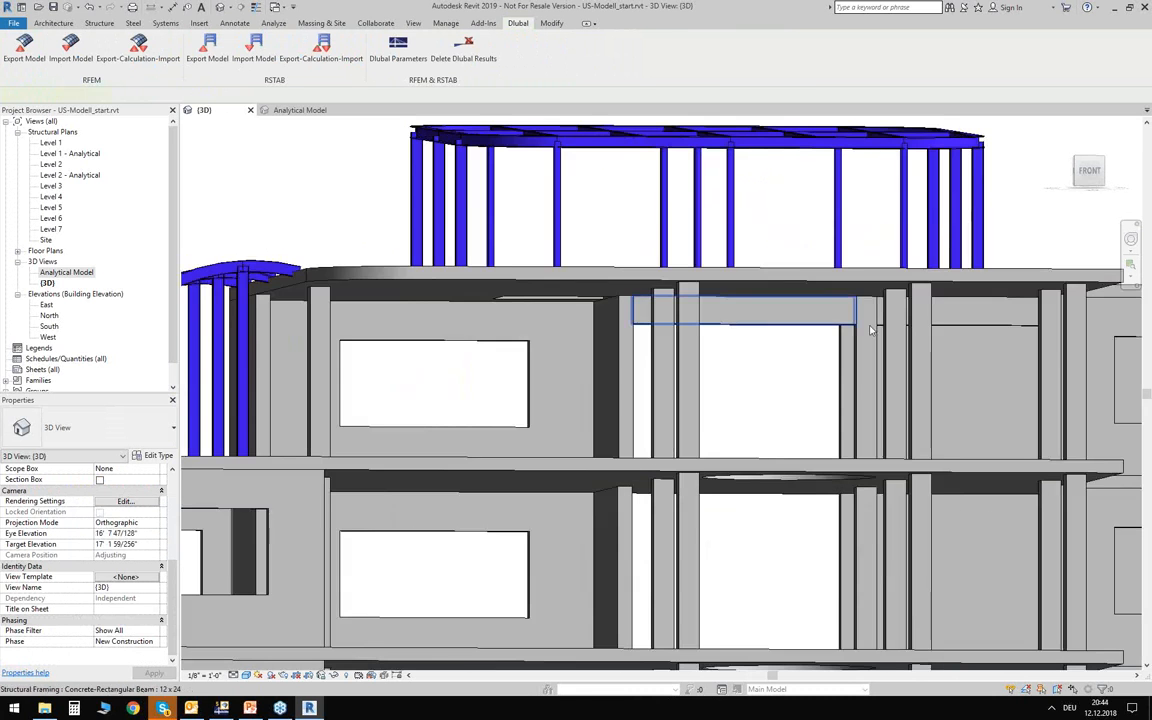
pyautogui.click(960, 312)
pyautogui.keyDown('shift'); pyautogui.moveTo(890, 380); pyautogui.dragTo(753, 391, button='middle'); pyautogui.keyUp('shift')
pyautogui.scroll(4, 748, 334)
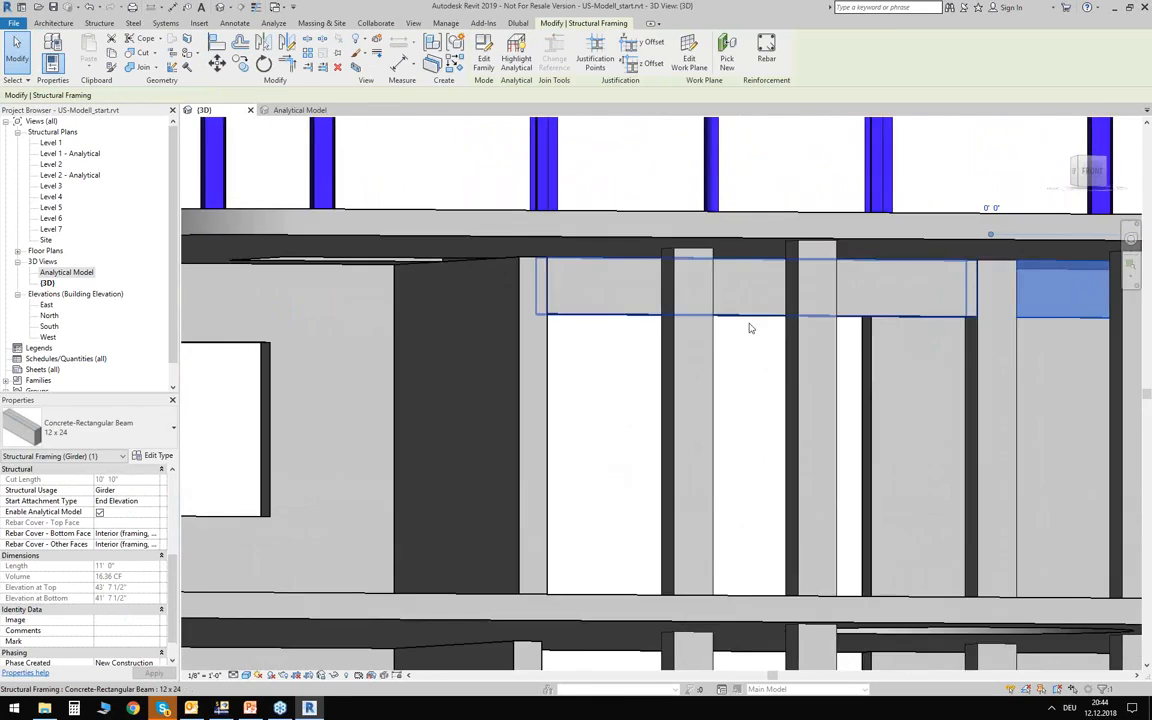
pyautogui.press('Escape')
pyautogui.scroll(-6, 738, 352)
pyautogui.moveTo(692, 341)
pyautogui.keyDown('shift'); pyautogui.mouseDown(button='middle')
pyautogui.moveTo(504, 278)
pyautogui.moveTo(458, 327)
pyautogui.mouseUp(button='middle'); pyautogui.keyUp('shift')
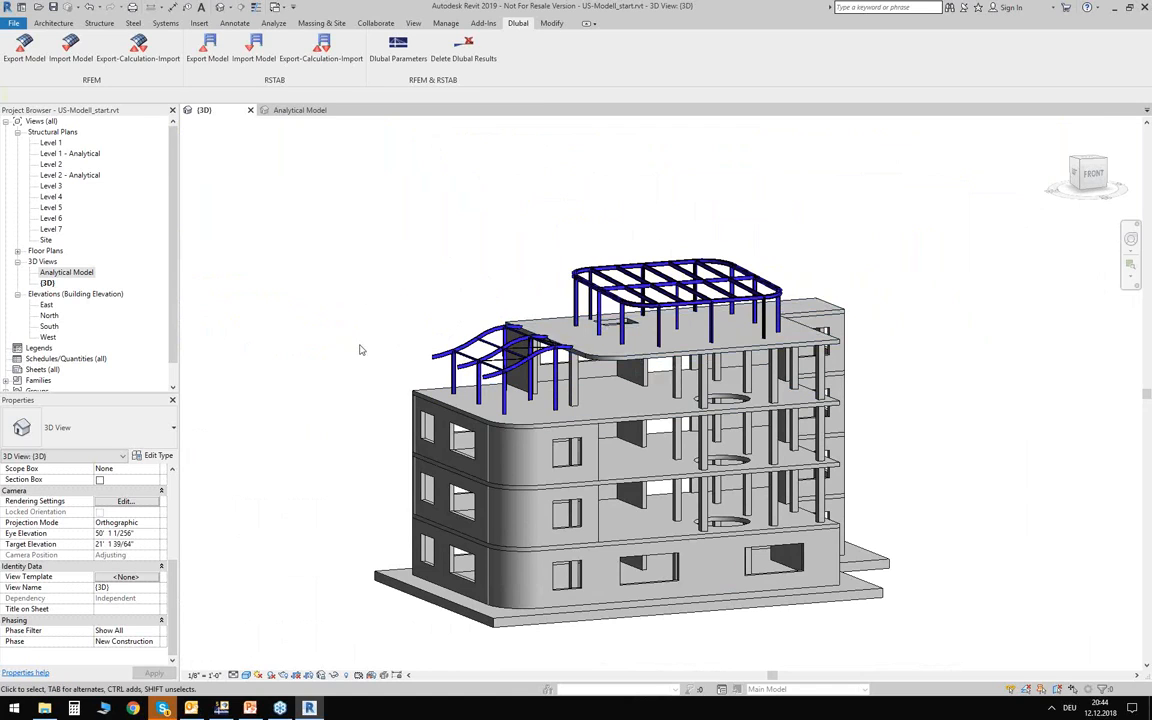
# Switch to RFEM and open the RF-CONCRETE Members add-on module for the building model.
pyautogui.click(221, 708)
pyautogui.keyDown('ctrl'); pyautogui.moveTo(709, 223); pyautogui.dragTo(699, 181, button='middle'); pyautogui.keyUp('ctrl')
pyautogui.click(714, 226)
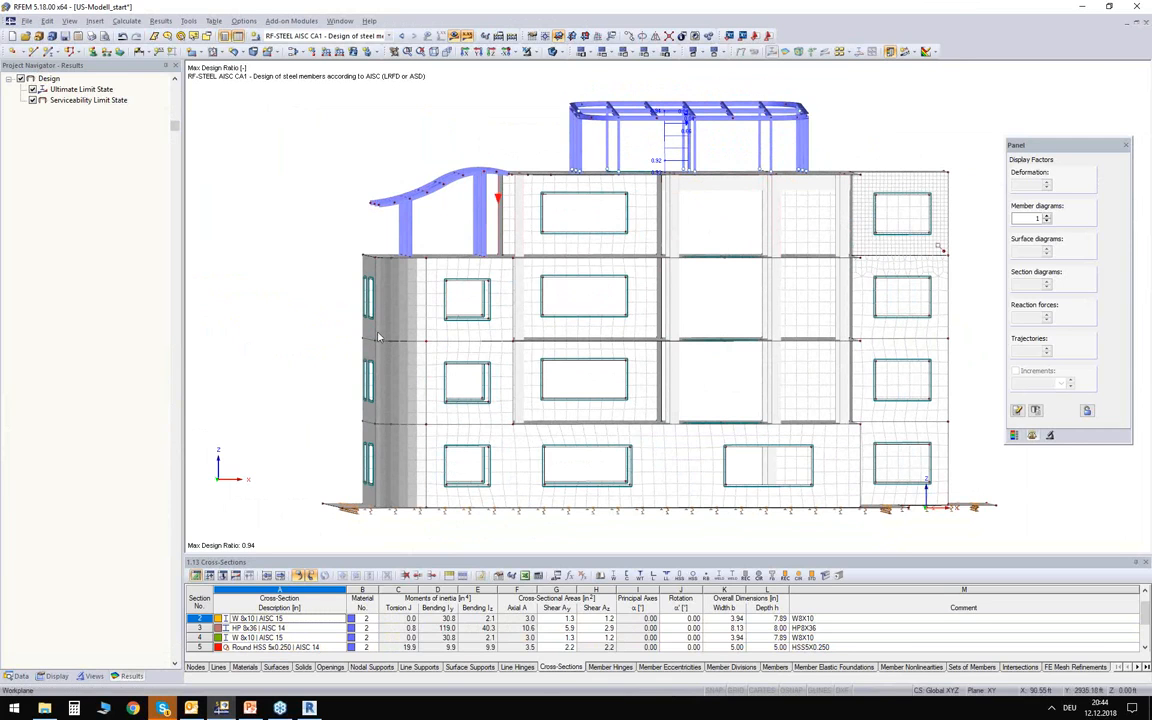
pyautogui.click(20, 676)
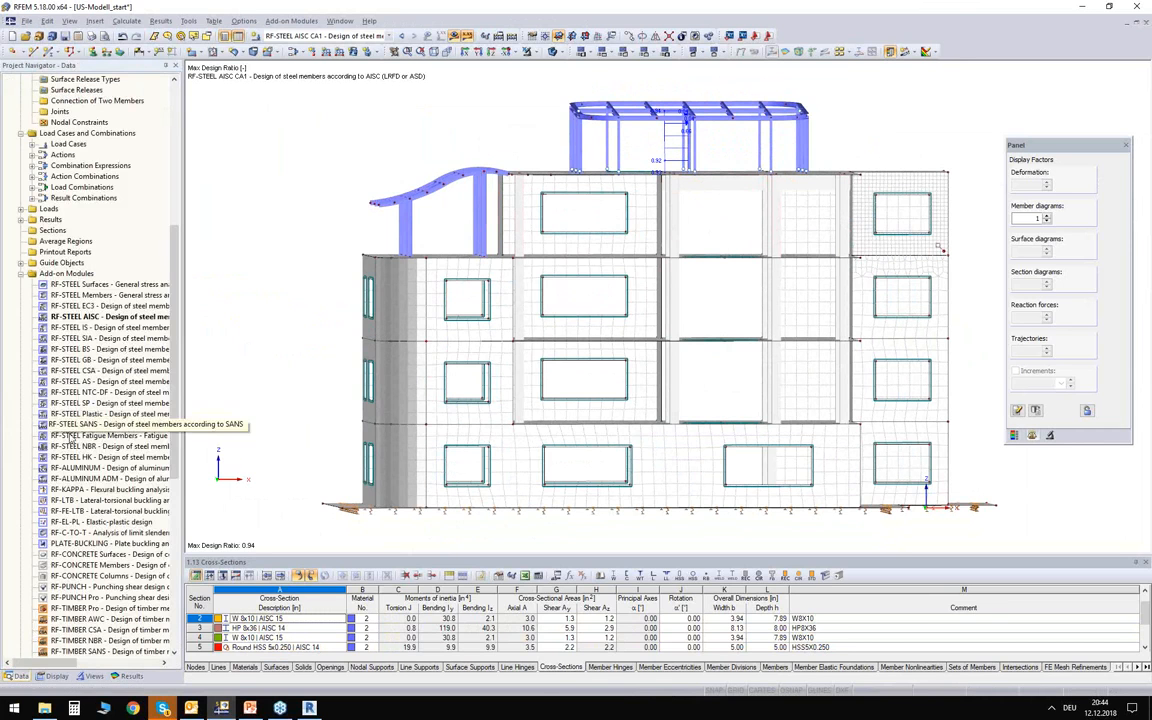
pyautogui.doubleClick(74, 568)
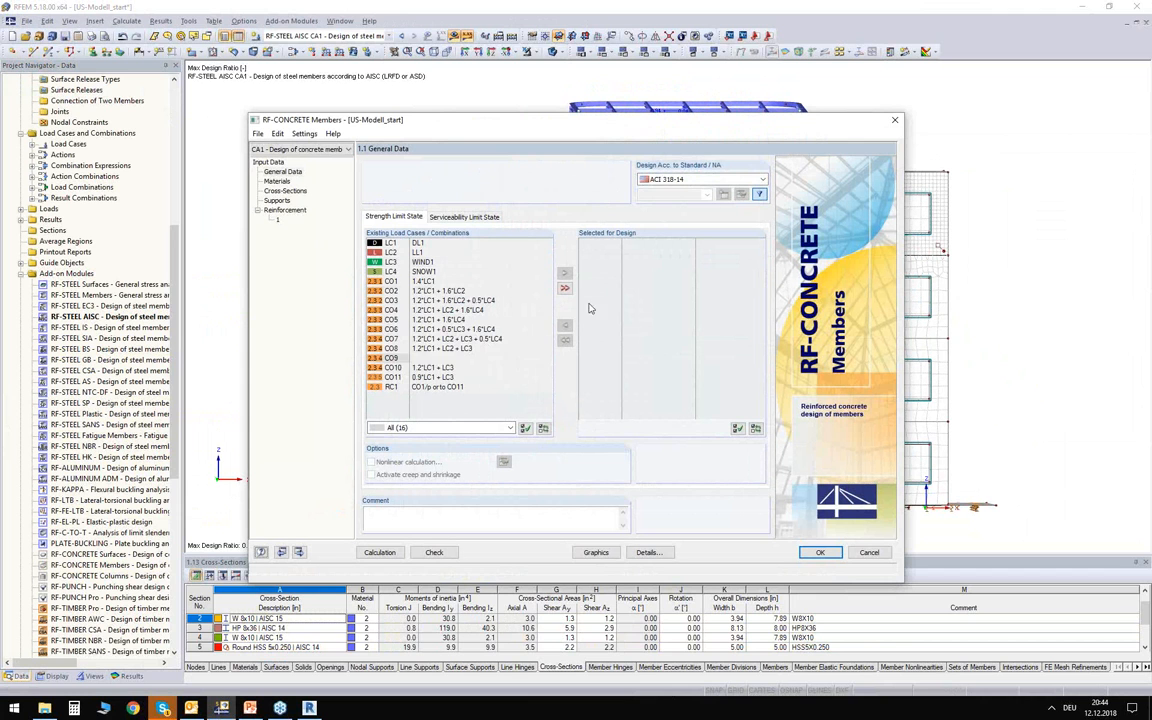
# Keep ACI 318-14 as the concrete design standard and add result combination RC1 to the strength limit state design.
pyautogui.click(685, 181)
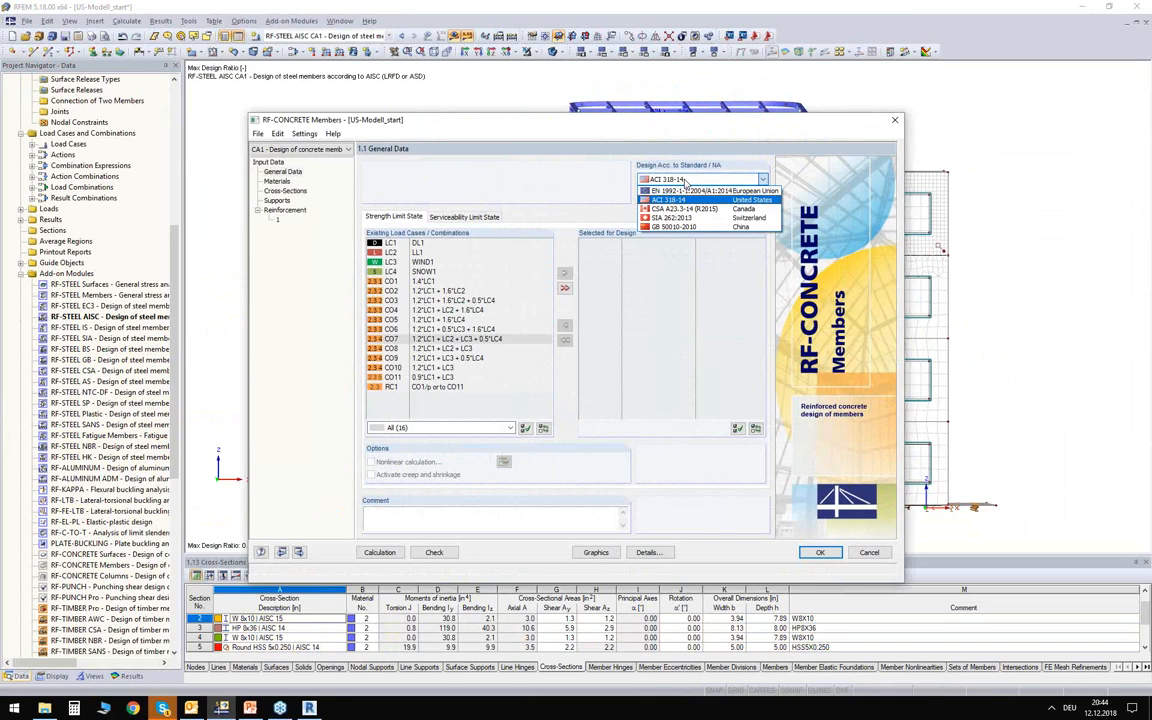
pyautogui.click(685, 181)
pyautogui.click(438, 387)
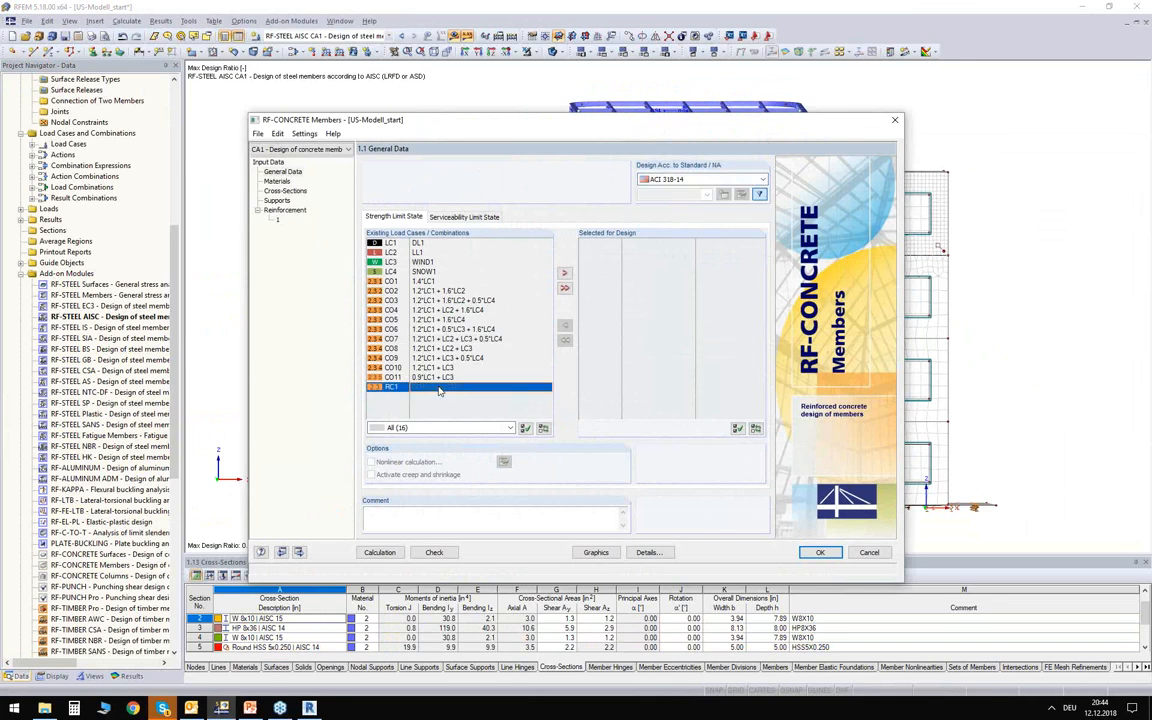
pyautogui.doubleClick(438, 389)
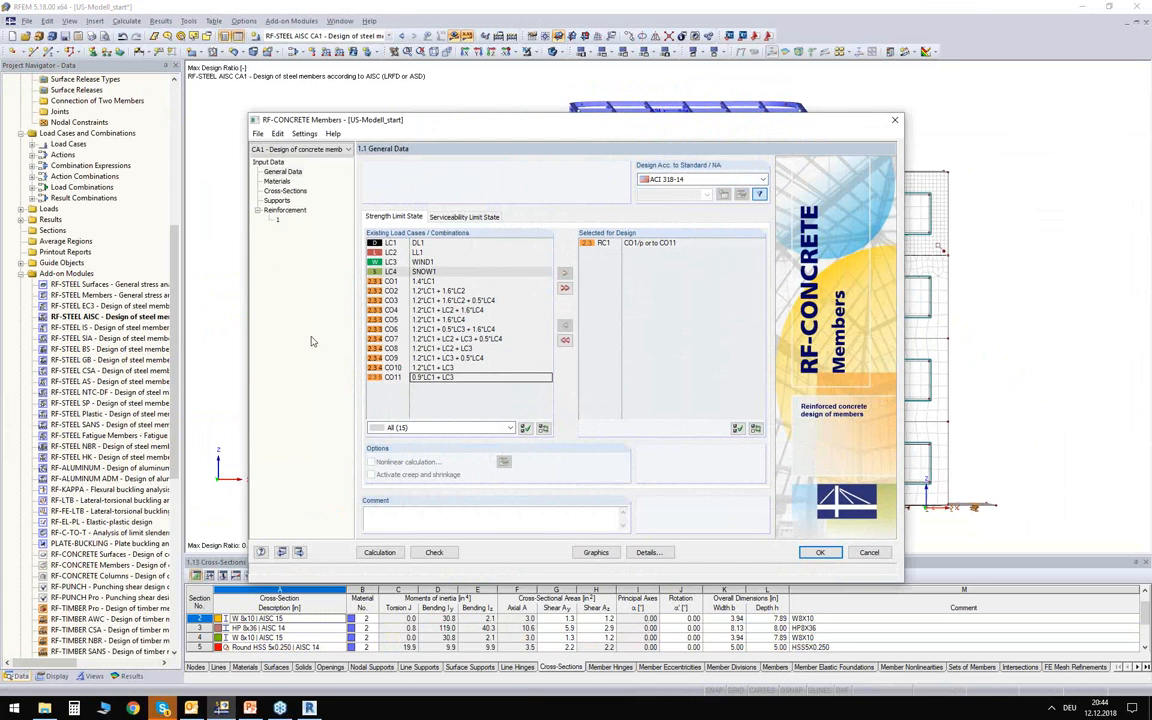
# Review the concrete design's materials, cross-sections, longitudinal bars, ties and stirrups, and reinforcement layout settings.
pyautogui.click(277, 182)
pyautogui.click(285, 192)
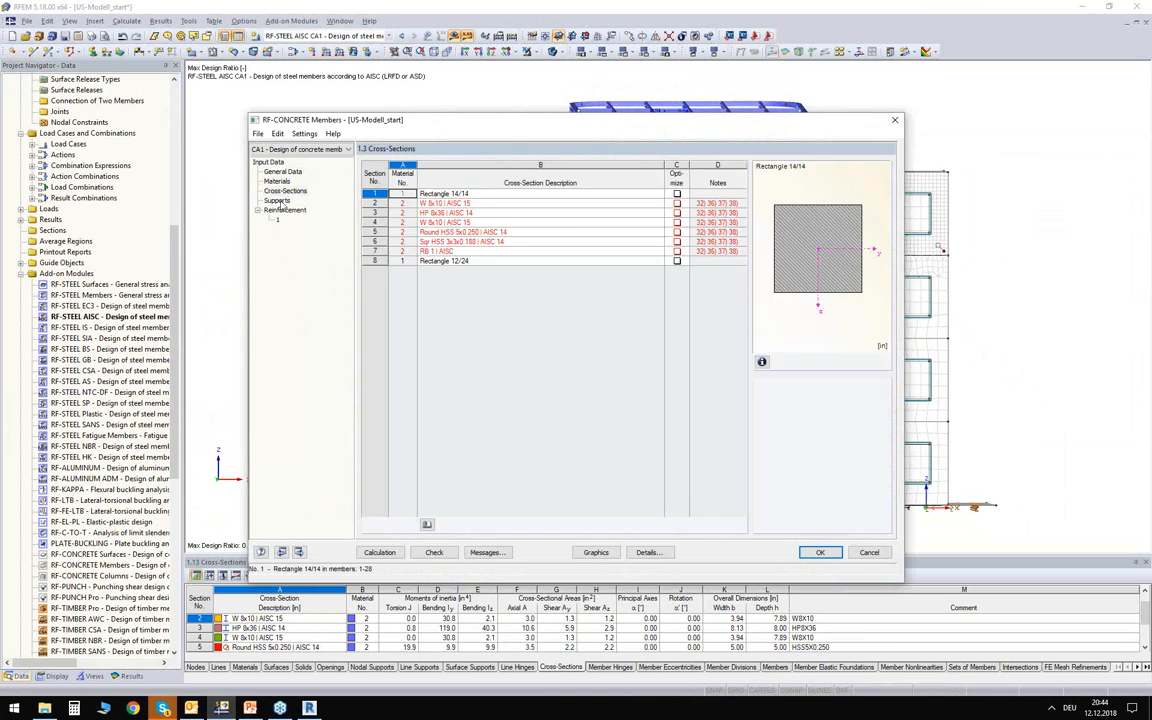
pyautogui.click(278, 214)
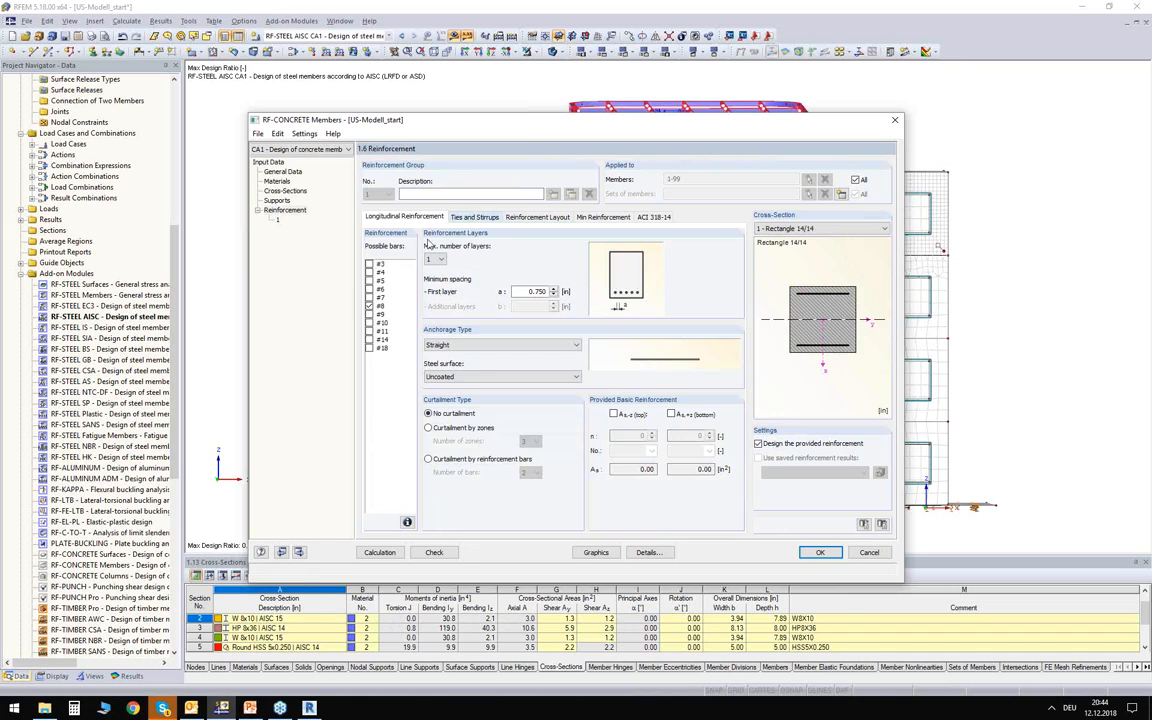
pyautogui.click(475, 218)
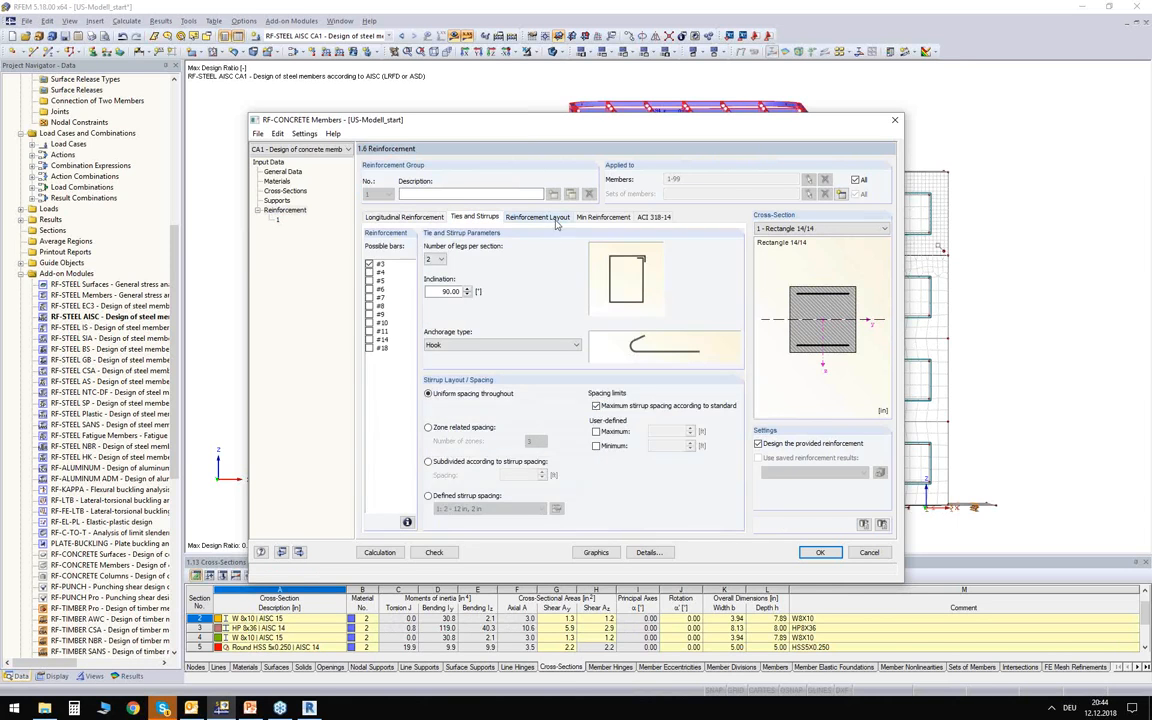
pyautogui.click(512, 217)
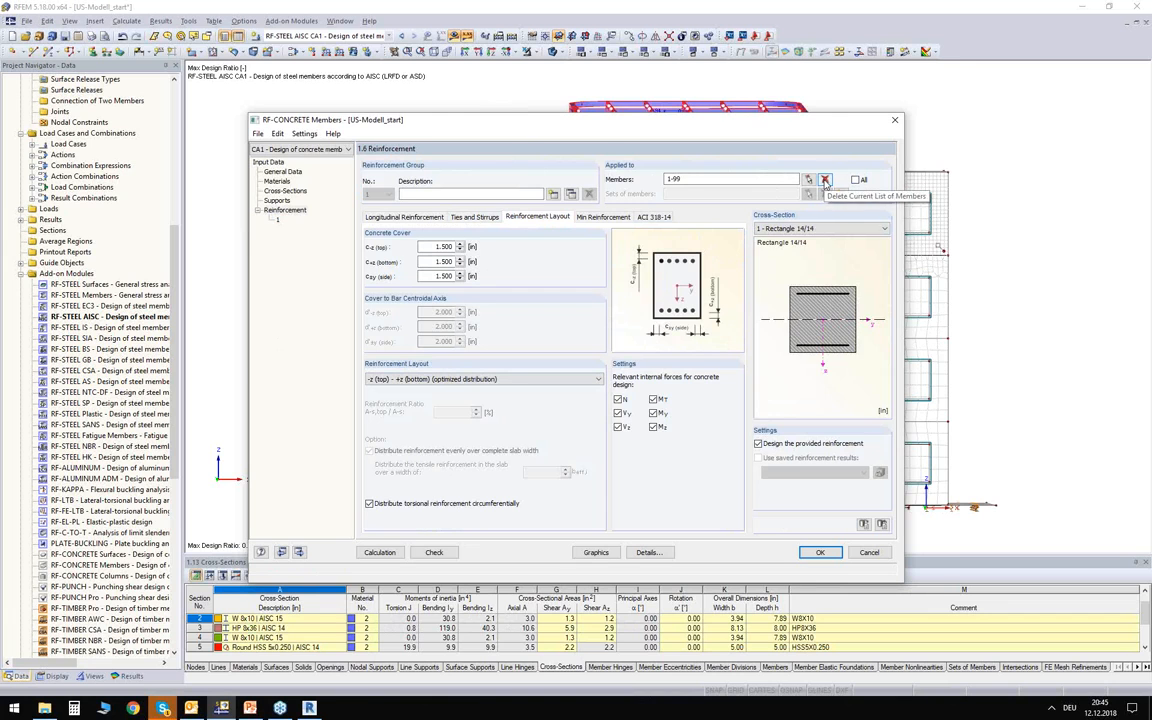
# Replace the reinforcement group's member list with the top-storey concrete columns and beams, members 21-28, 94 and 95.
pyautogui.click(825, 181)
pyautogui.click(810, 181)
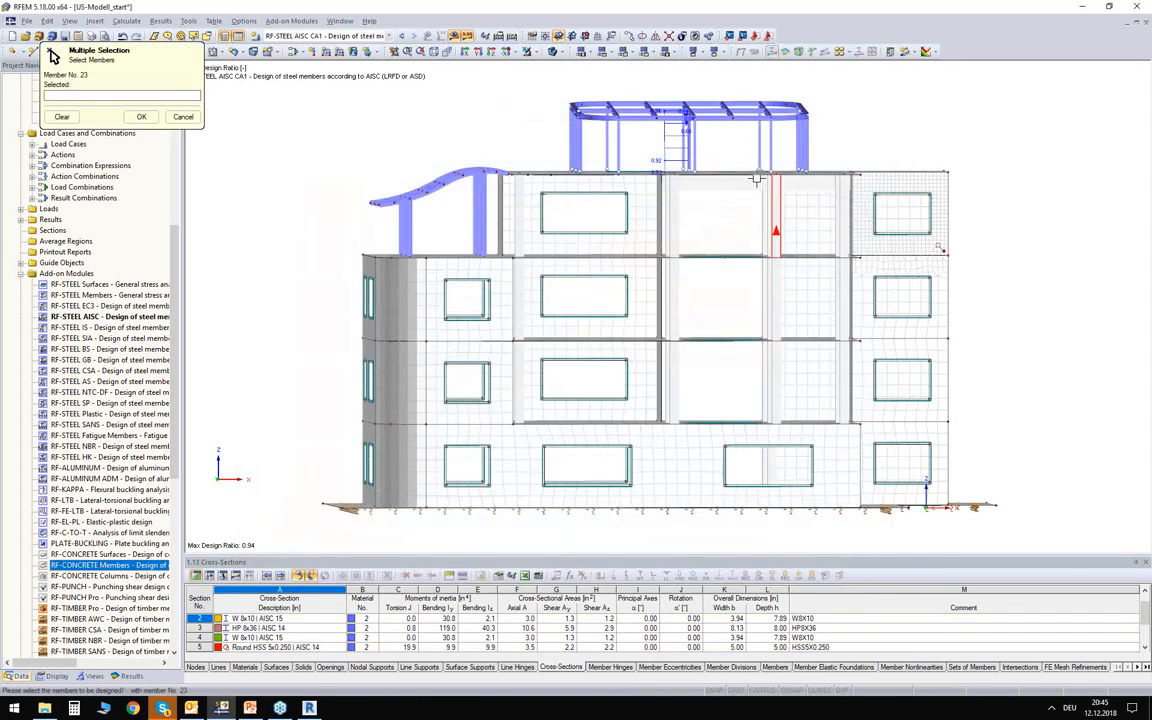
pyautogui.moveTo(655, 226); pyautogui.dragTo(512, 183)
pyautogui.moveTo(709, 224)
pyautogui.keyDown('ctrl'); pyautogui.mouseDown(button='middle')
pyautogui.moveTo(728, 238)
pyautogui.moveTo(727, 226)
pyautogui.mouseUp(button='middle'); pyautogui.keyUp('ctrl')
pyautogui.scroll(1, 721, 212)
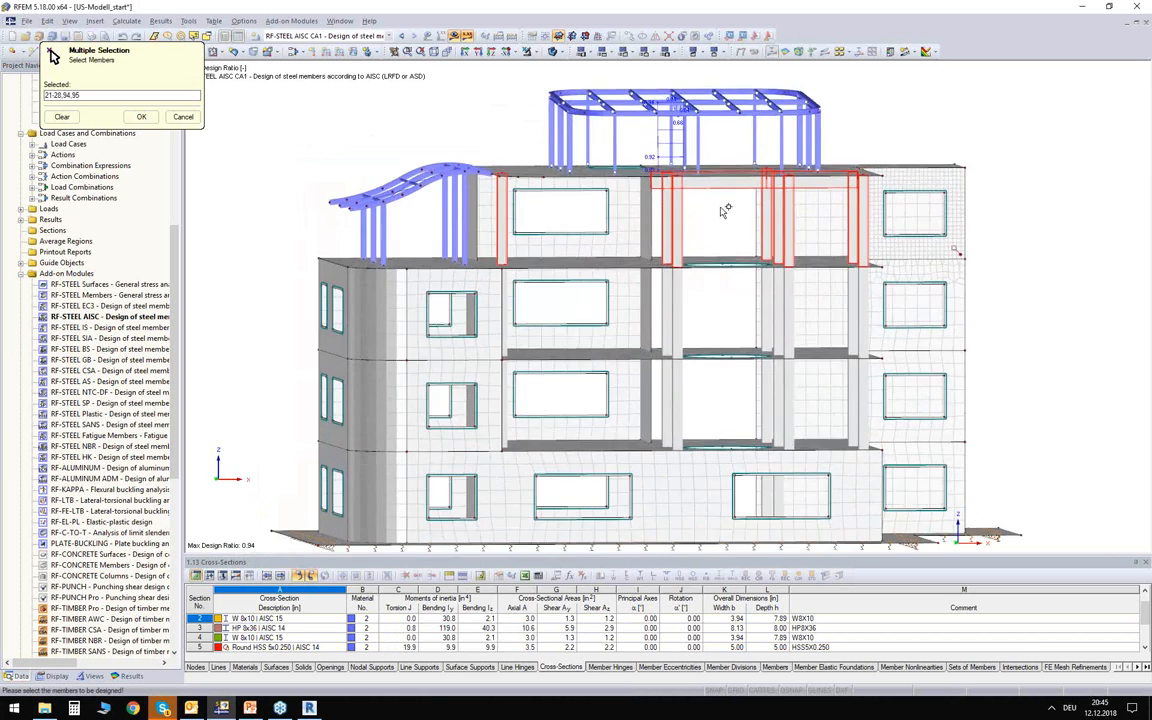
pyautogui.scroll(3, 724, 212)
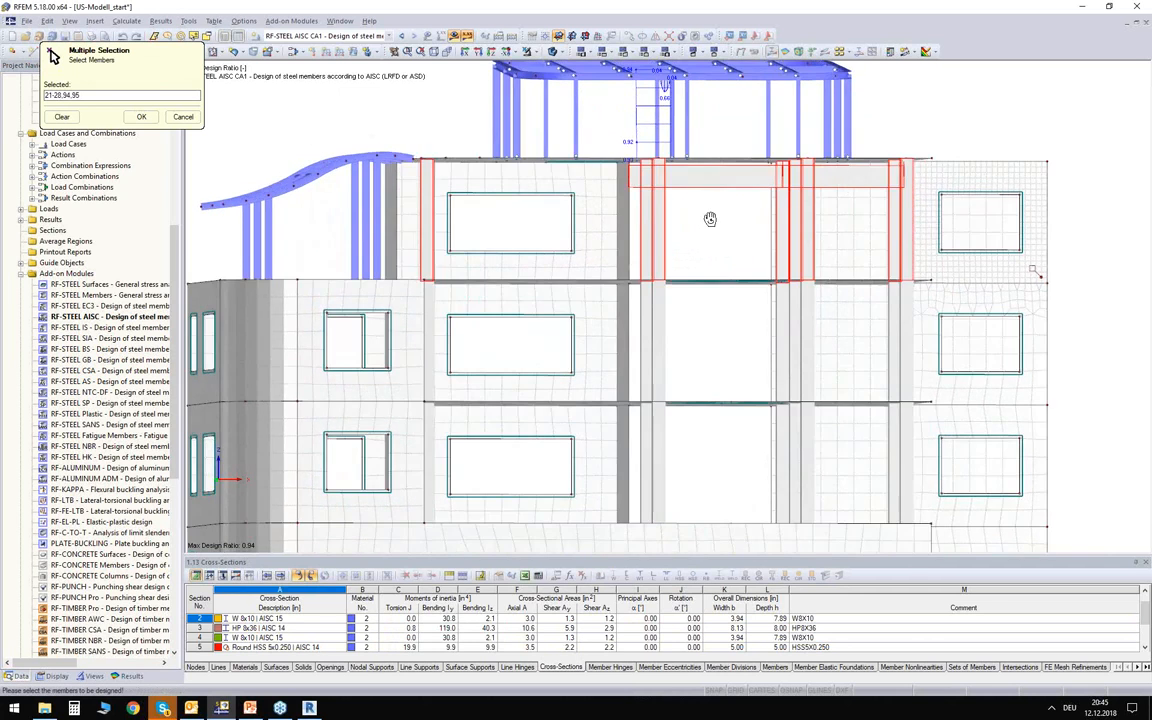
pyautogui.scroll(-3, 710, 219)
pyautogui.keyDown('ctrl'); pyautogui.moveTo(643, 204); pyautogui.dragTo(658, 225, button='middle'); pyautogui.keyUp('ctrl')
pyautogui.click(141, 116)
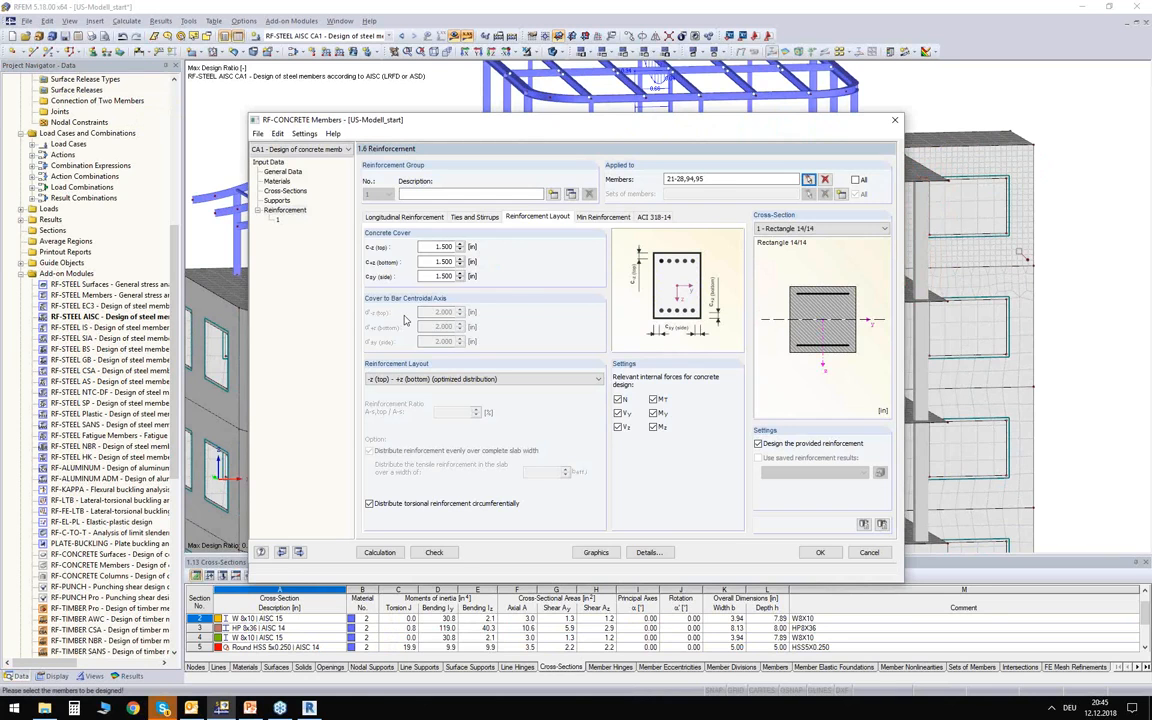
# Calculate the concrete member design and review the required top, bottom and shear reinforcement of the Rectangle 14/14 section.
pyautogui.click(380, 552)
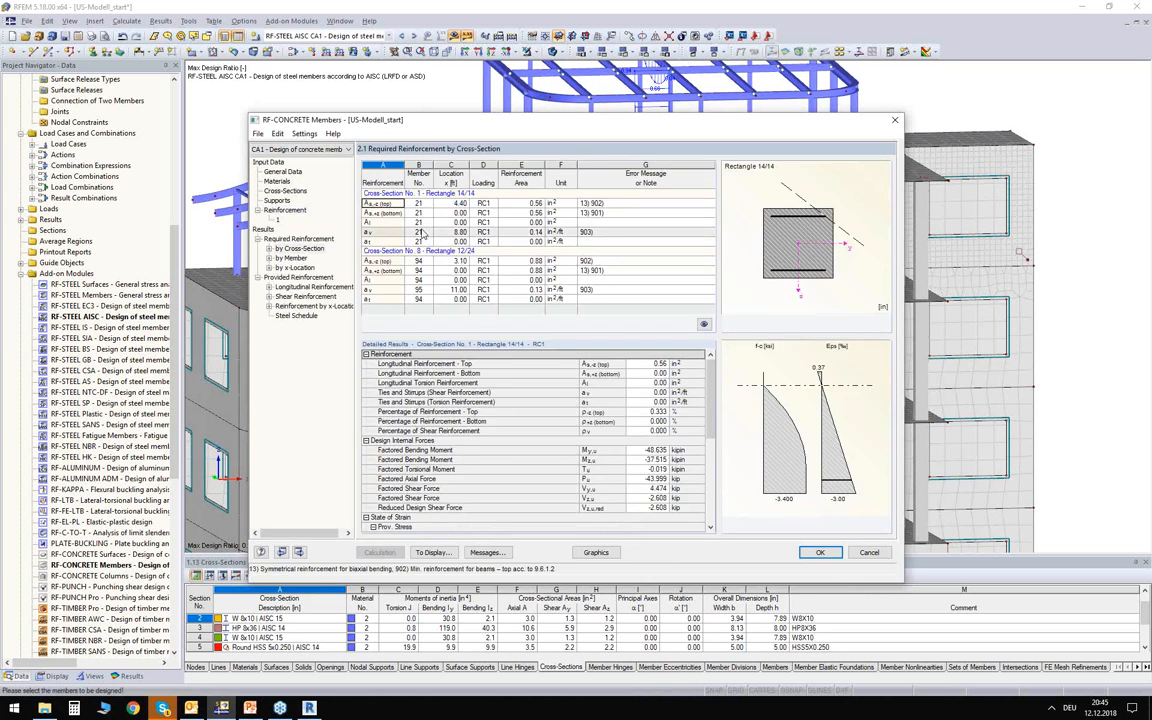
pyautogui.click(288, 249)
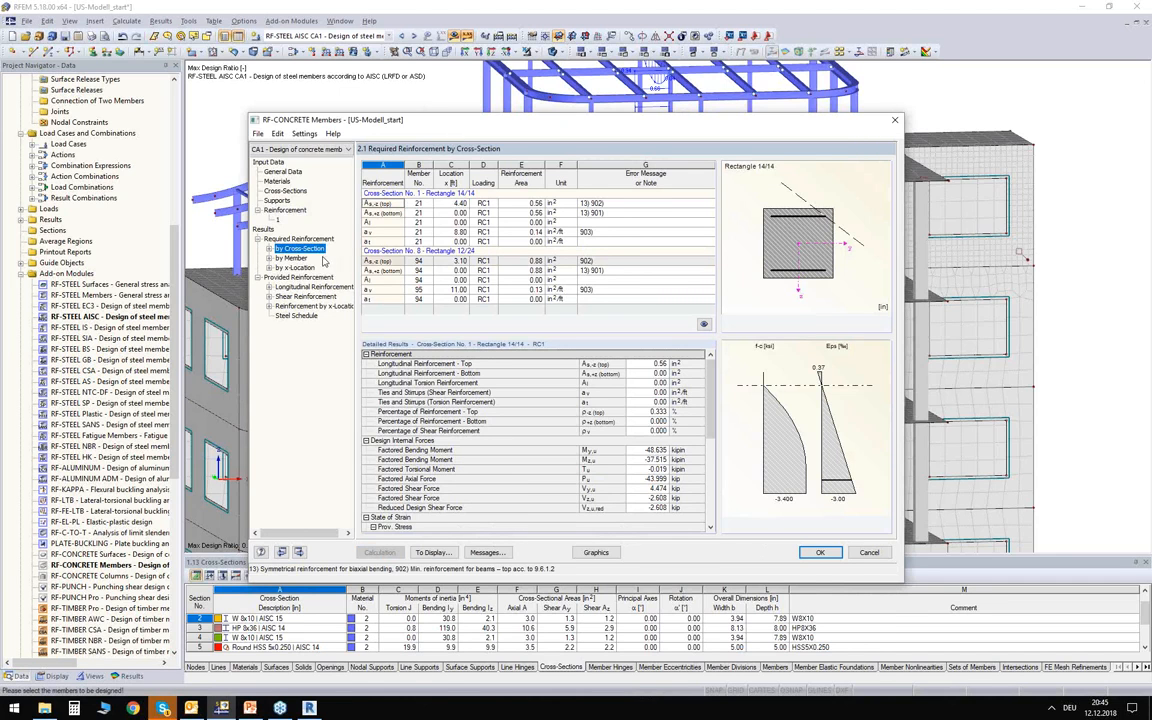
pyautogui.moveTo(530, 204); pyautogui.dragTo(517, 214)
pyautogui.click(516, 205)
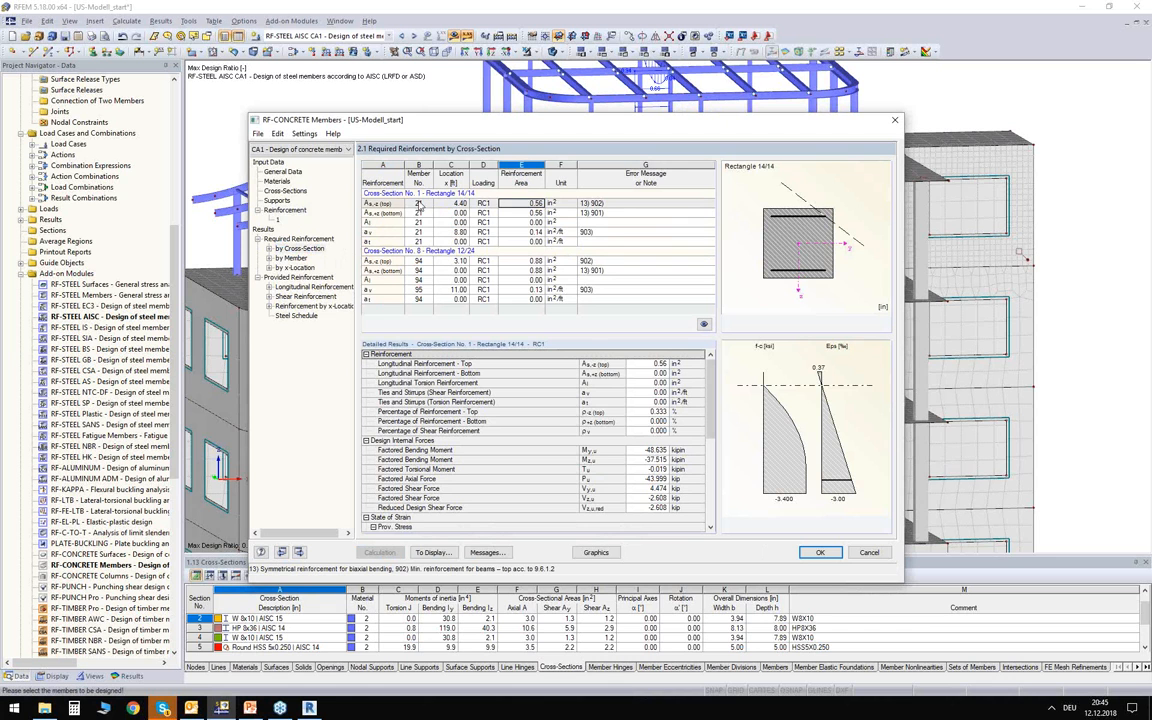
pyautogui.click(419, 204)
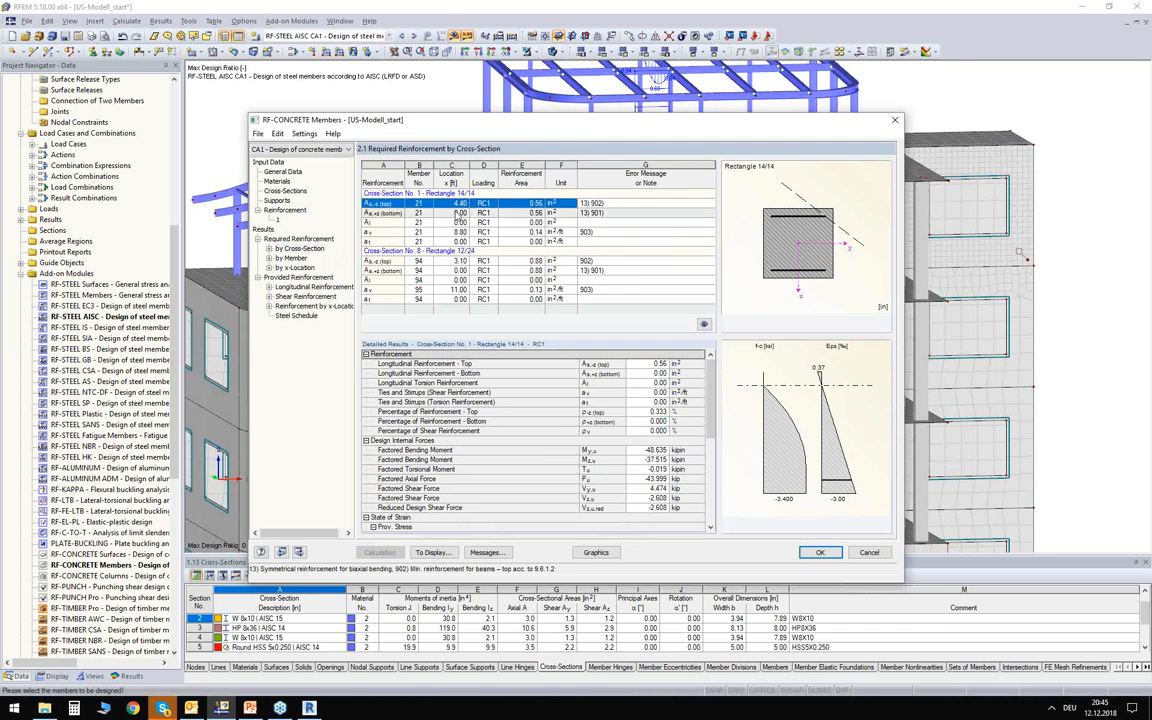
pyautogui.click(457, 214)
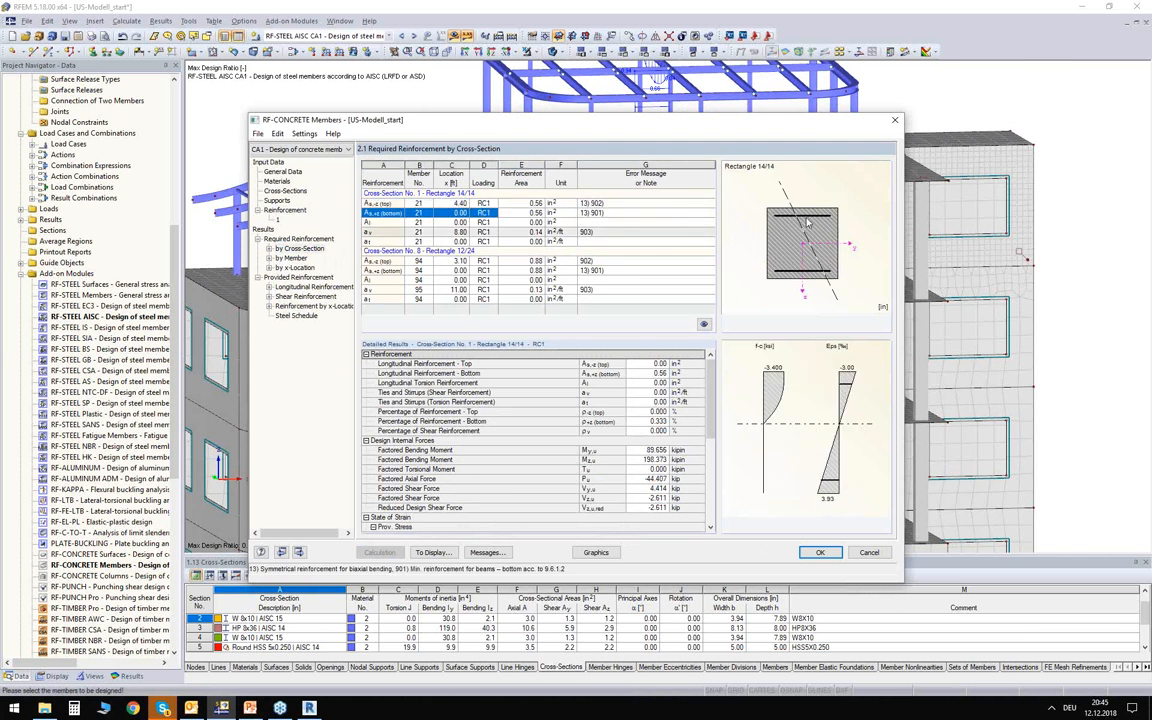
pyautogui.click(527, 232)
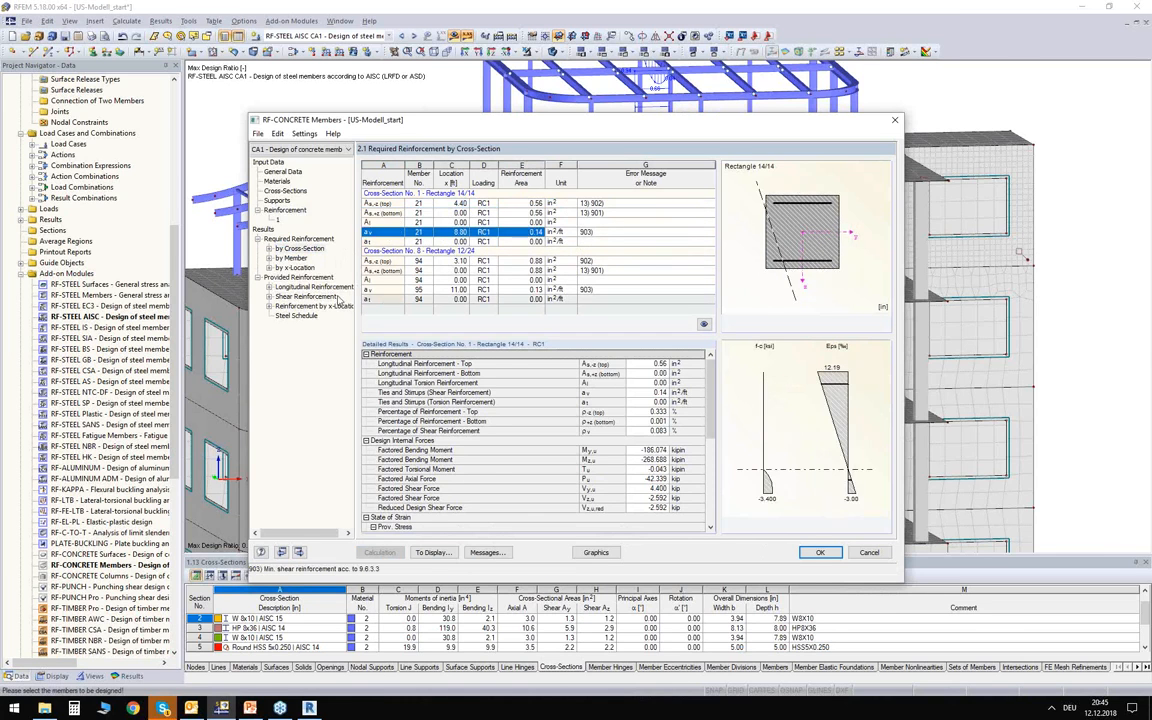
# Review the provided longitudinal reinforcement and examine the 3D reinforcement cage of member 21.
pyautogui.click(299, 288)
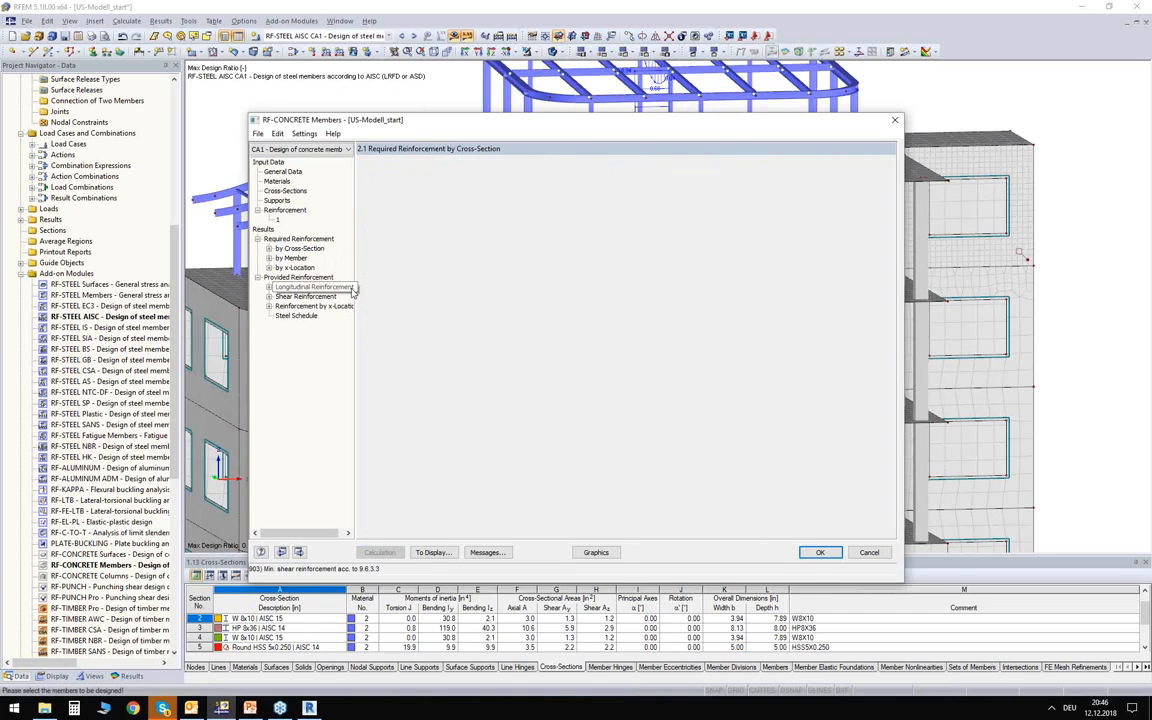
pyautogui.keyDown('ctrl'); pyautogui.moveTo(491, 423); pyautogui.dragTo(610, 413, button='middle'); pyautogui.keyUp('ctrl')
pyautogui.scroll(3, 630, 431)
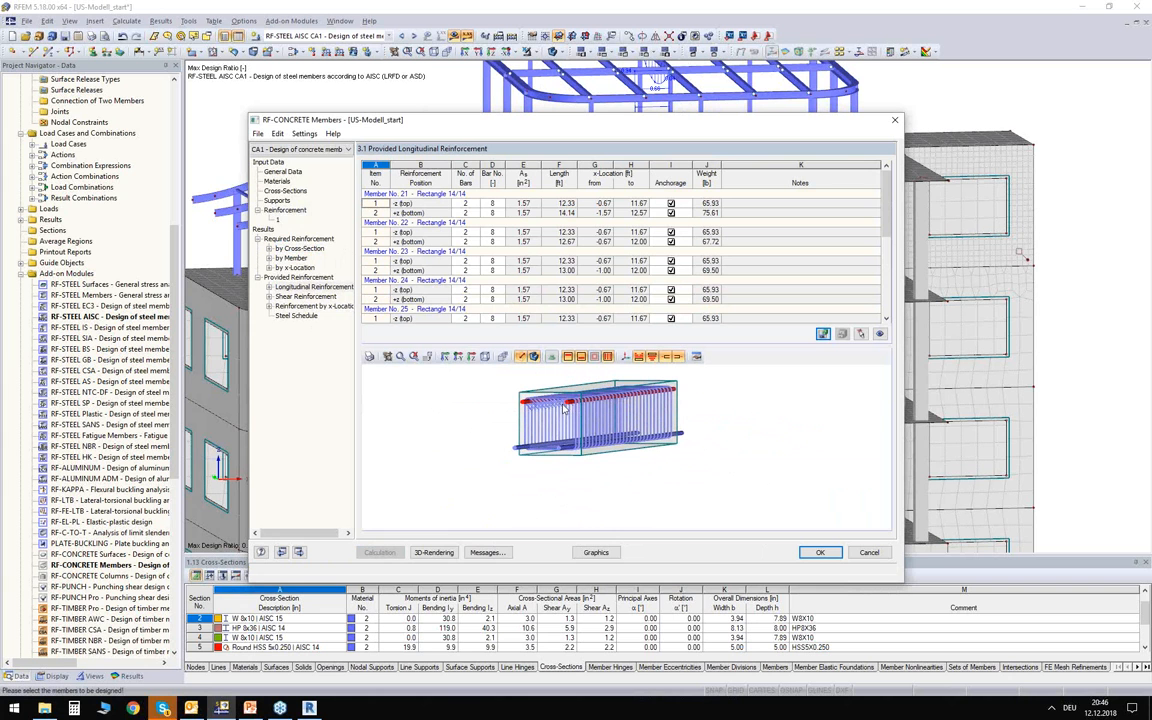
# Close the concrete design module, keeping its results, and display the RF-CONCRETE Members CA1 results on the model.
pyautogui.click(819, 552)
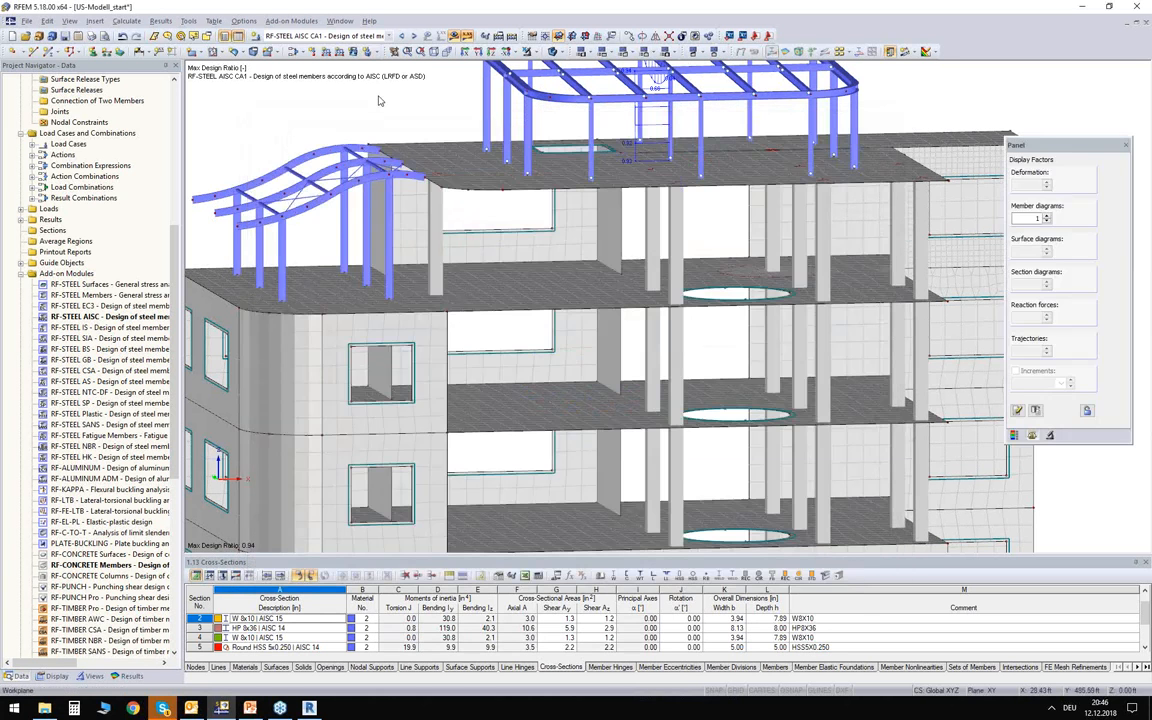
pyautogui.click(388, 36)
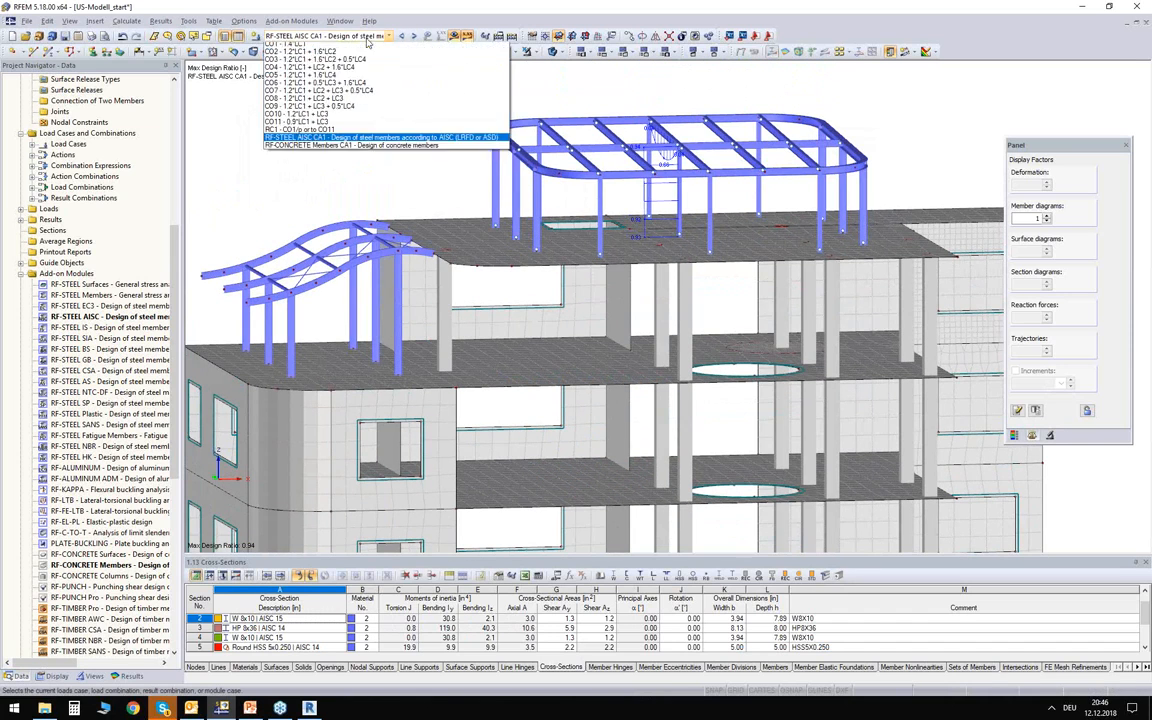
pyautogui.click(320, 179)
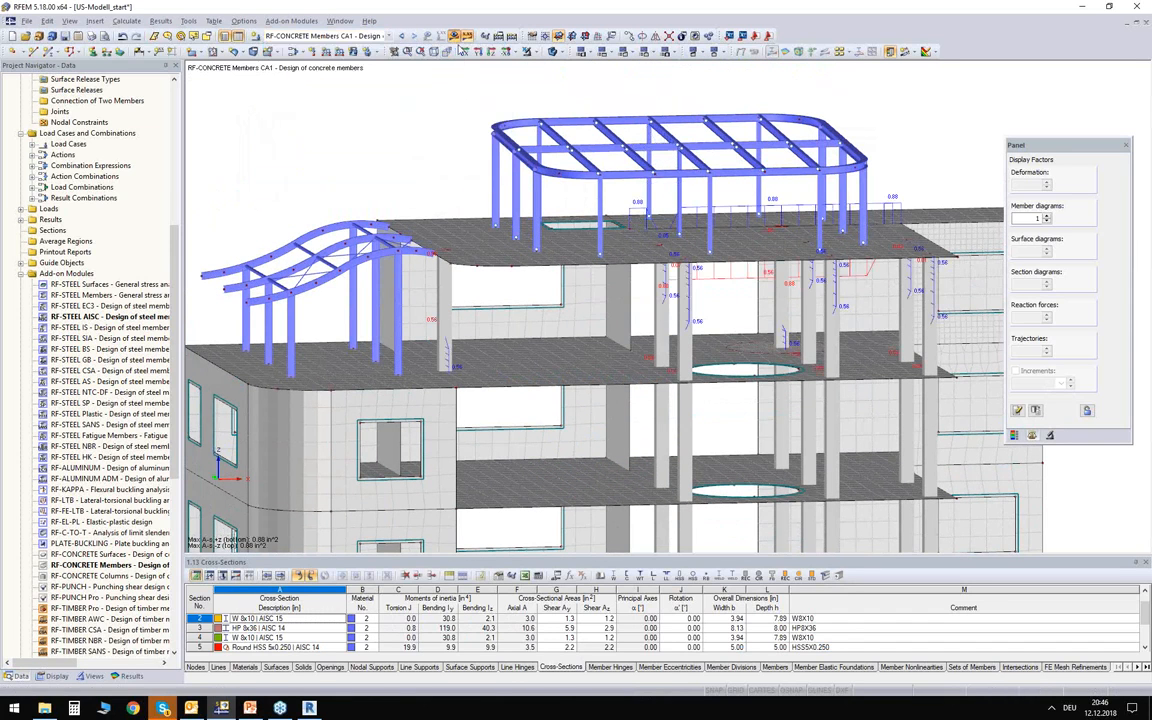
# Hide the required top and bottom reinforcement diagrams and show the 3D reinforcement rendering on the model.
pyautogui.click(129, 676)
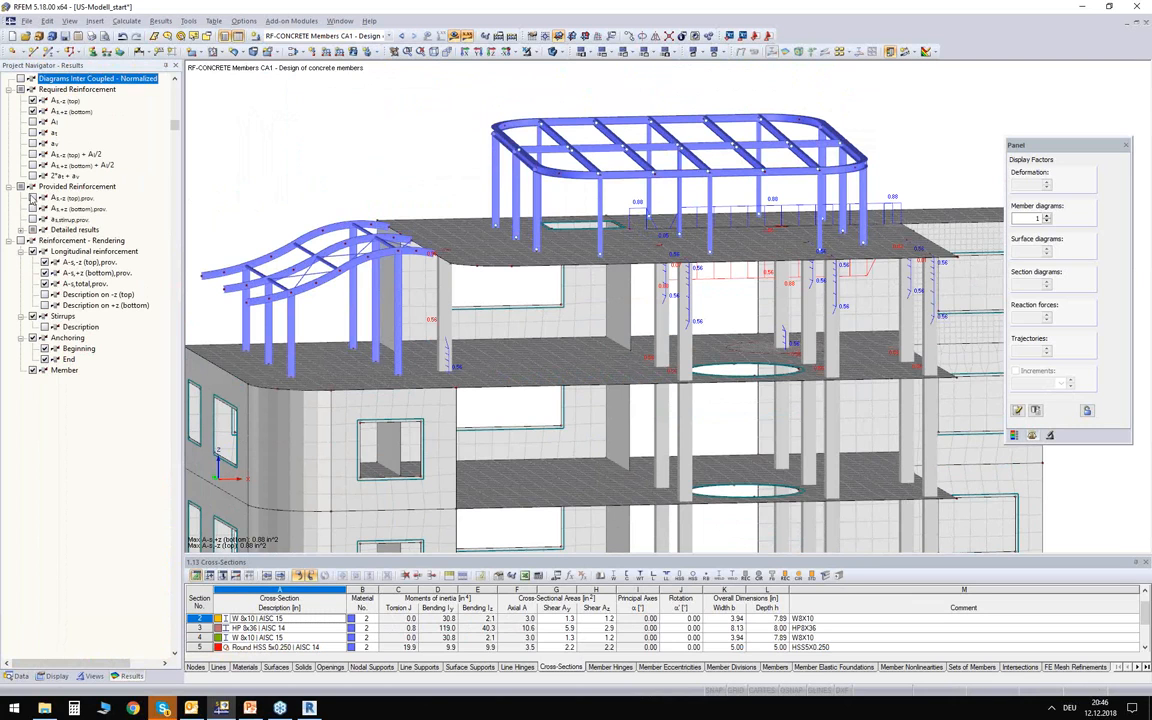
pyautogui.click(32, 111)
pyautogui.click(32, 100)
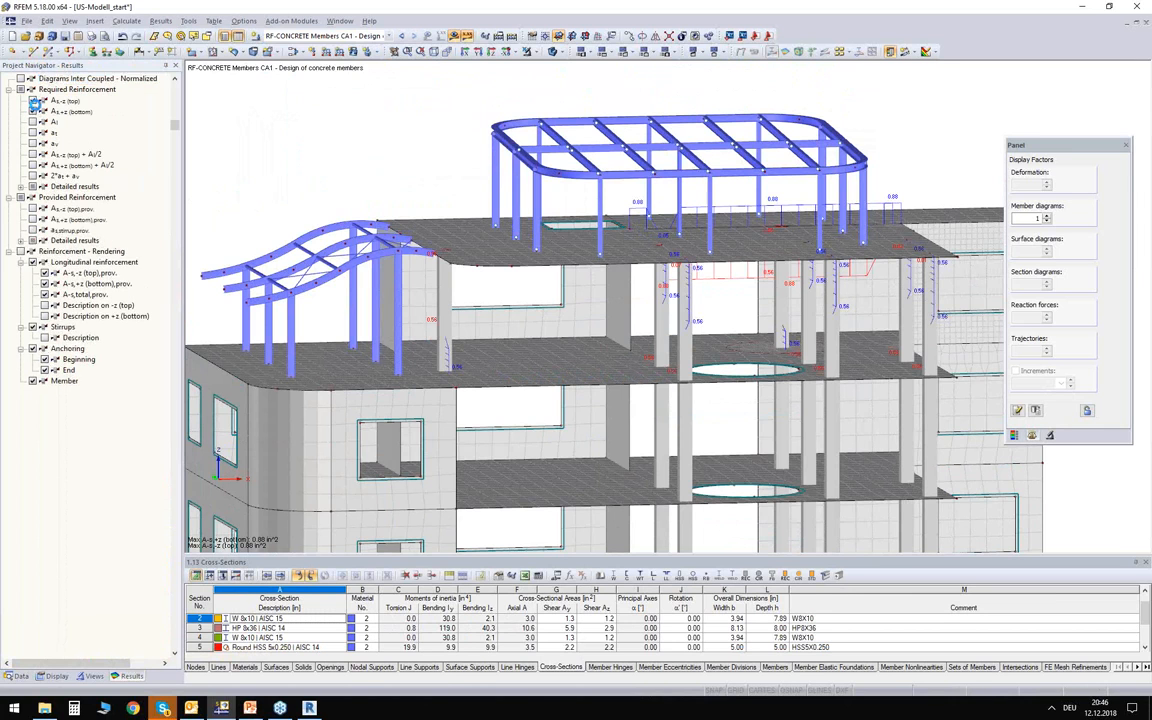
pyautogui.click(21, 229)
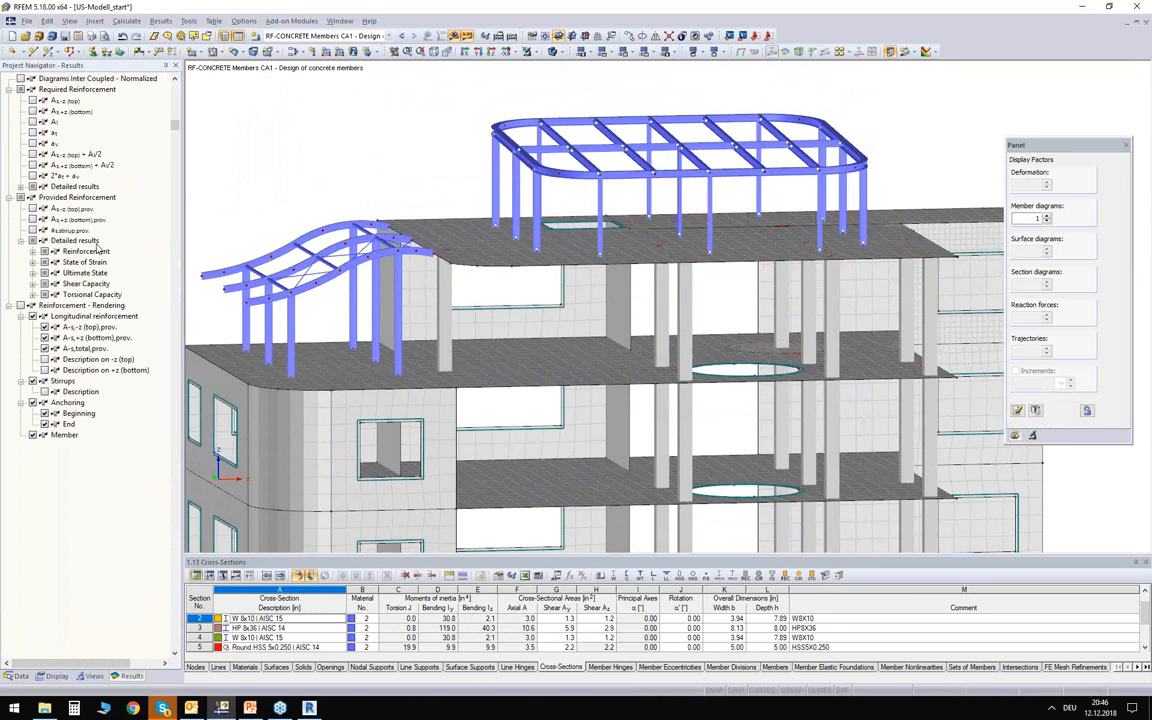
pyautogui.click(32, 305)
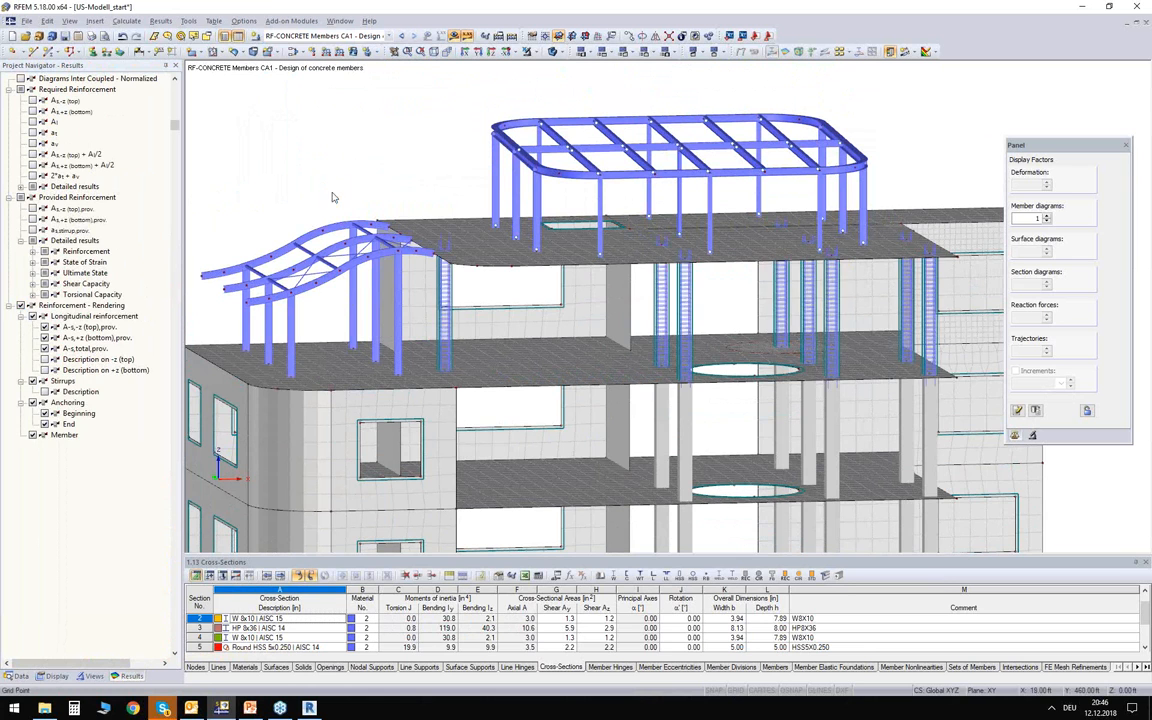
# Examine the rendered longitudinal bars and stirrups of the top-storey concrete columns.
pyautogui.keyDown('ctrl'); pyautogui.moveTo(398, 205); pyautogui.dragTo(352, 142, button='middle'); pyautogui.keyUp('ctrl')
pyautogui.keyDown('ctrl'); pyautogui.moveTo(922, 250); pyautogui.dragTo(859, 176, button='middle'); pyautogui.keyUp('ctrl')
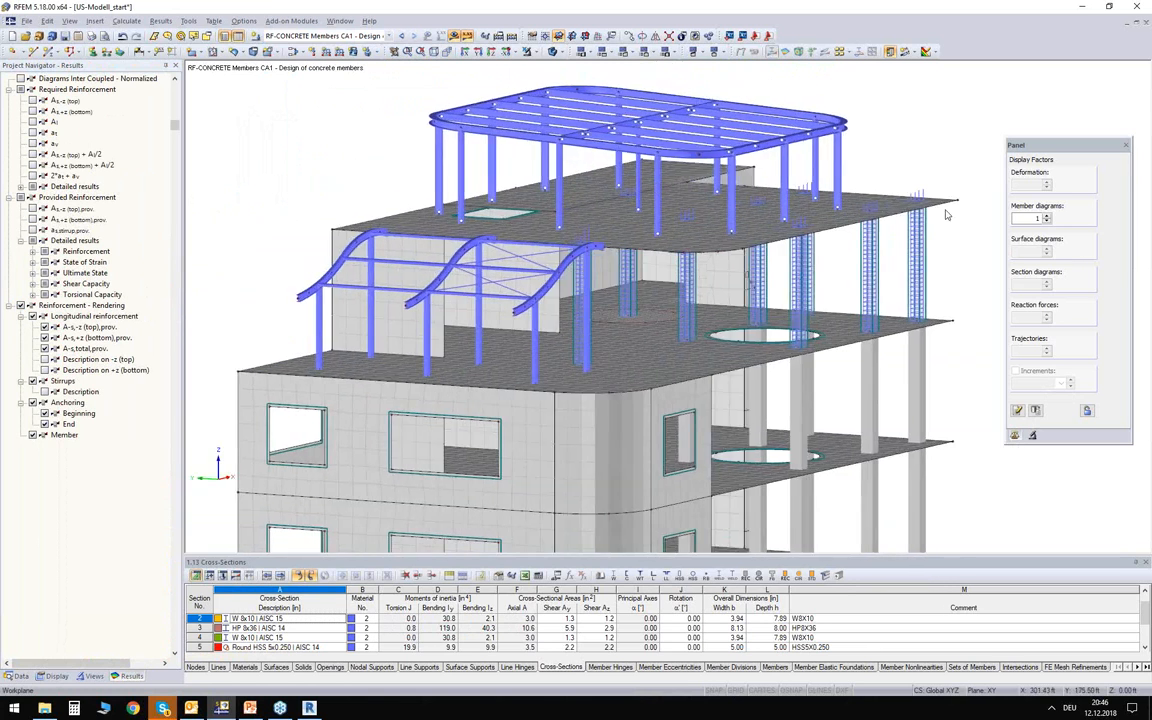
pyautogui.scroll(3, 946, 214)
pyautogui.scroll(10, 946, 214)
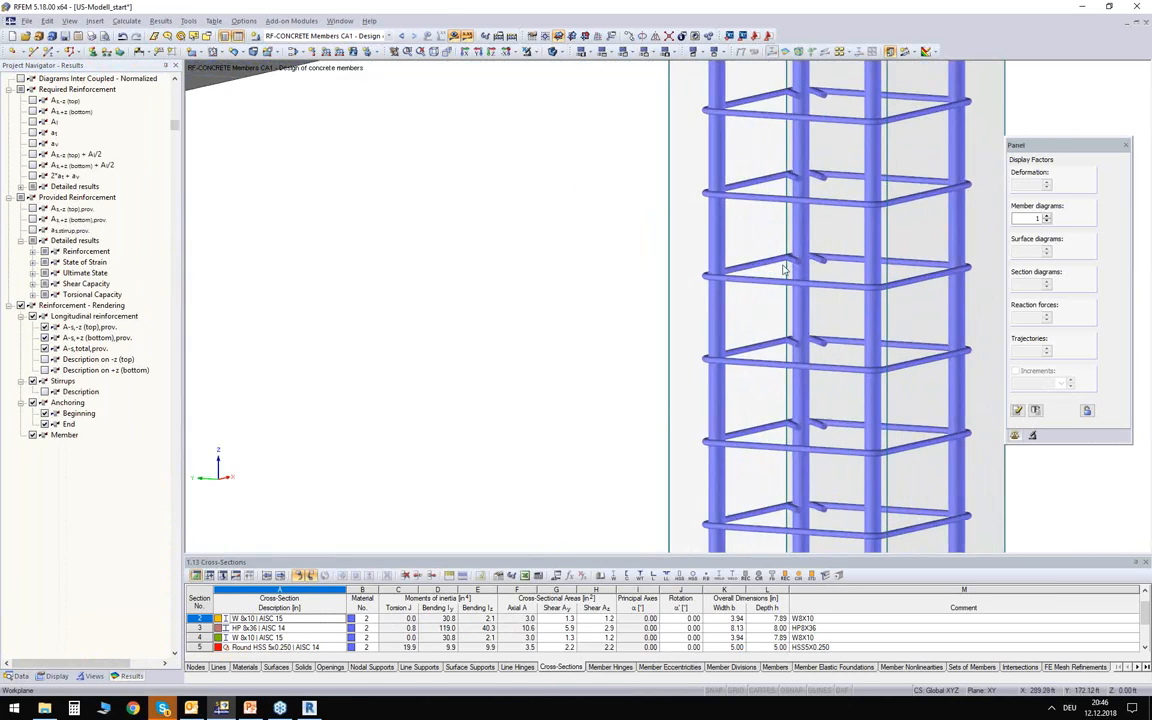
pyautogui.scroll(-8, 846, 266)
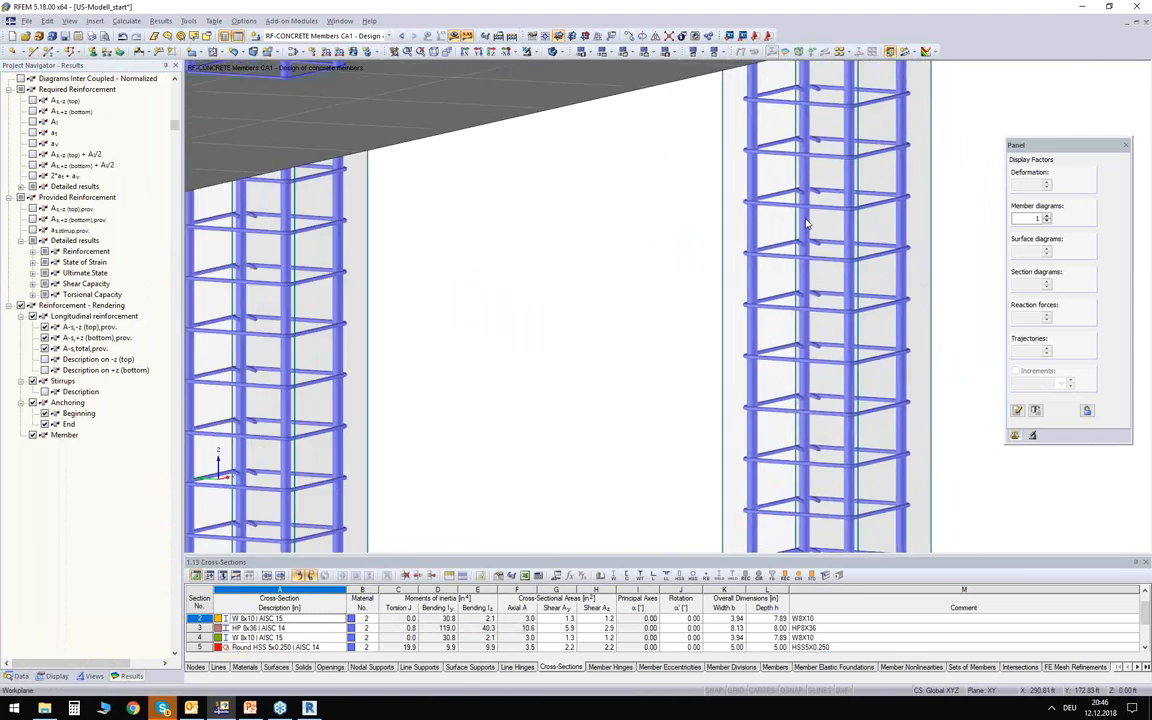
pyautogui.scroll(-8, 873, 181)
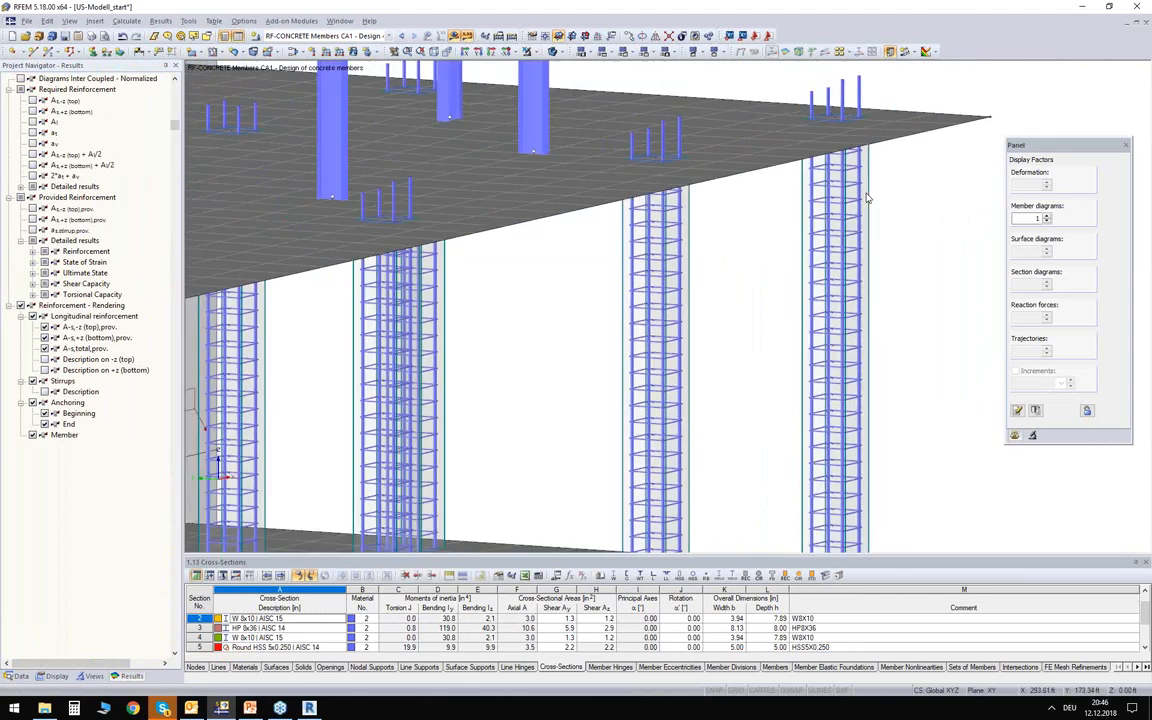
pyautogui.scroll(10, 463, 316)
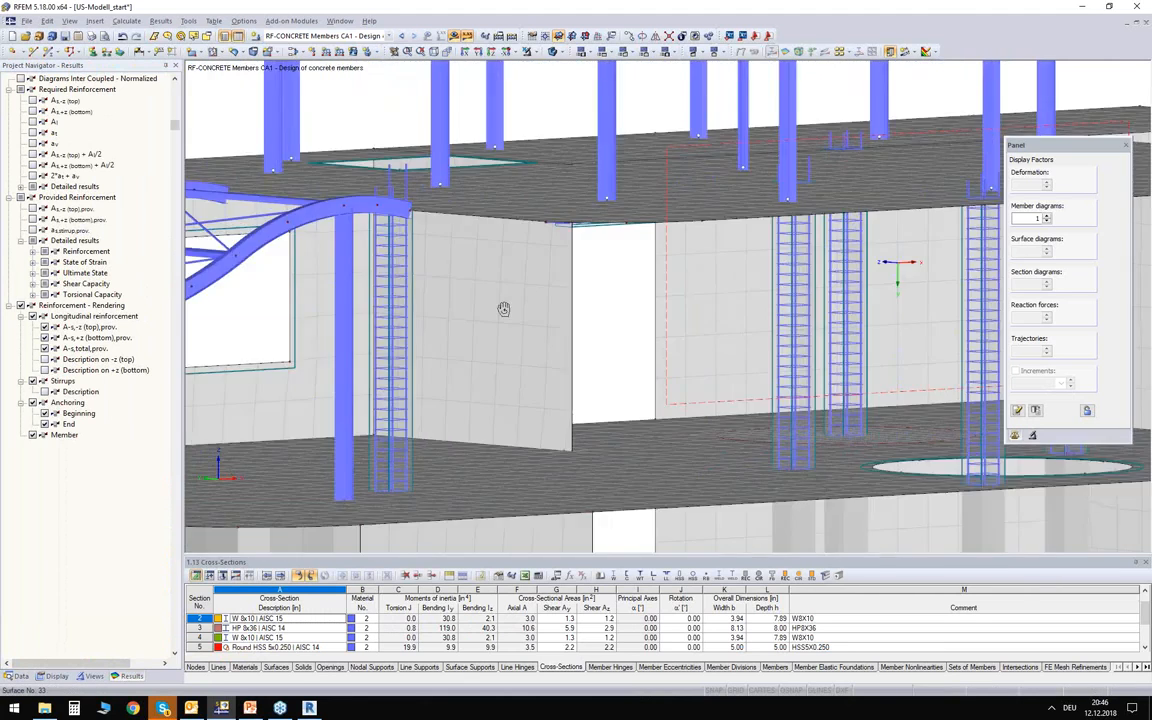
# Examine the rendered bars and stirrups of the concrete beam below the roof slab, including where they meet the wall.
pyautogui.scroll(10, 619, 189)
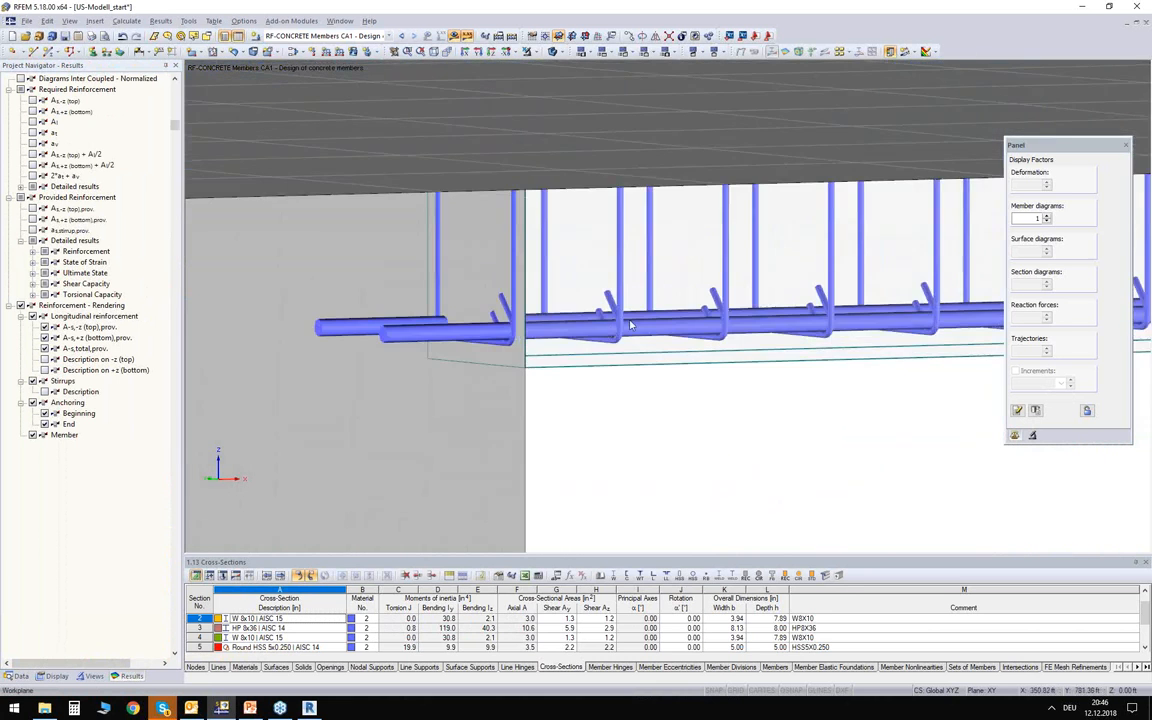
pyautogui.scroll(2, 630, 325)
pyautogui.scroll(-4, 596, 305)
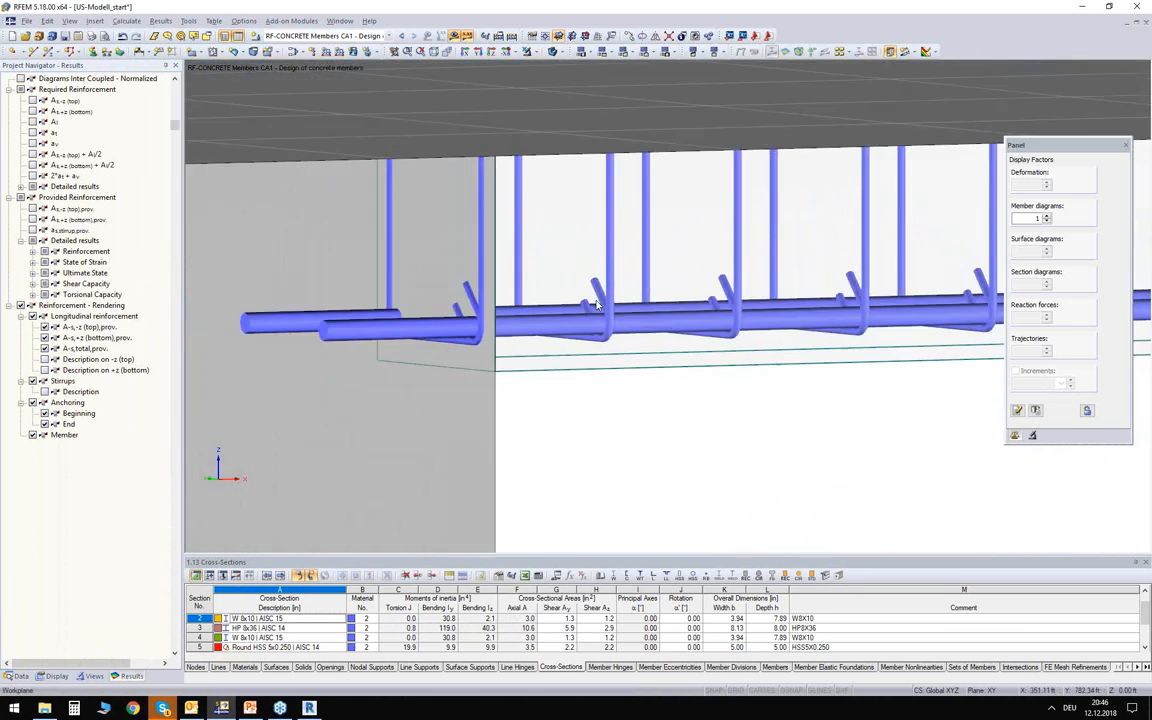
pyautogui.scroll(-6, 593, 312)
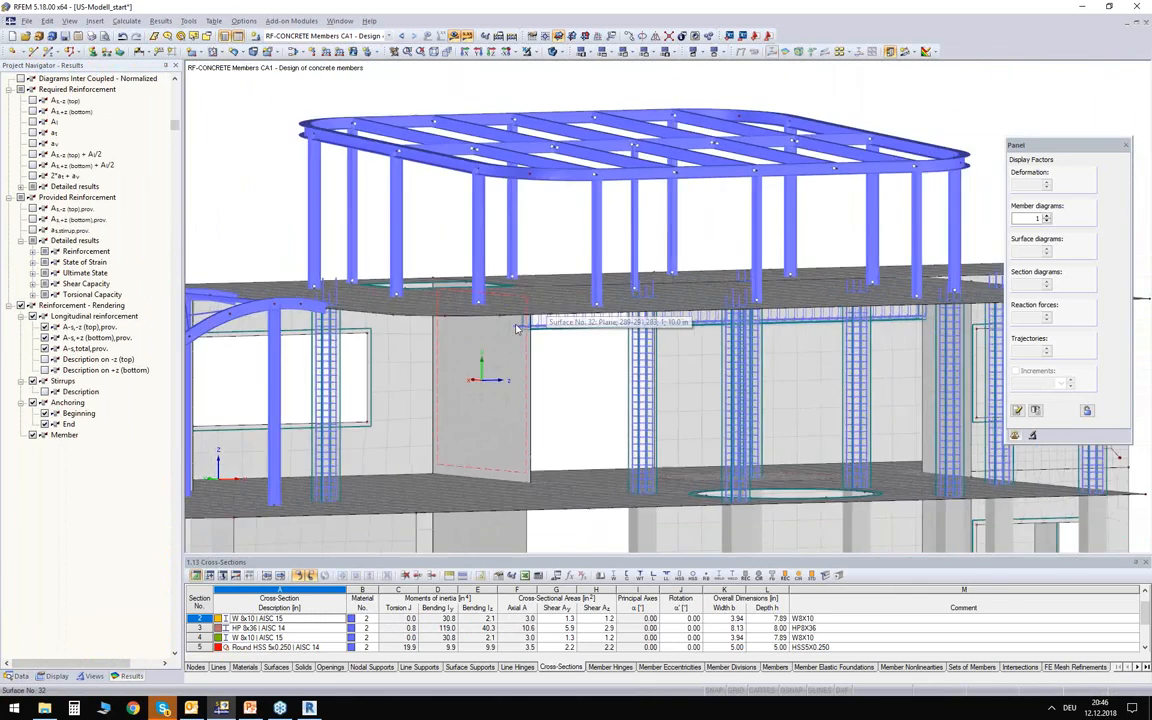
pyautogui.scroll(-2, 517, 328)
pyautogui.moveTo(579, 388); pyautogui.dragTo(596, 288, button='middle')
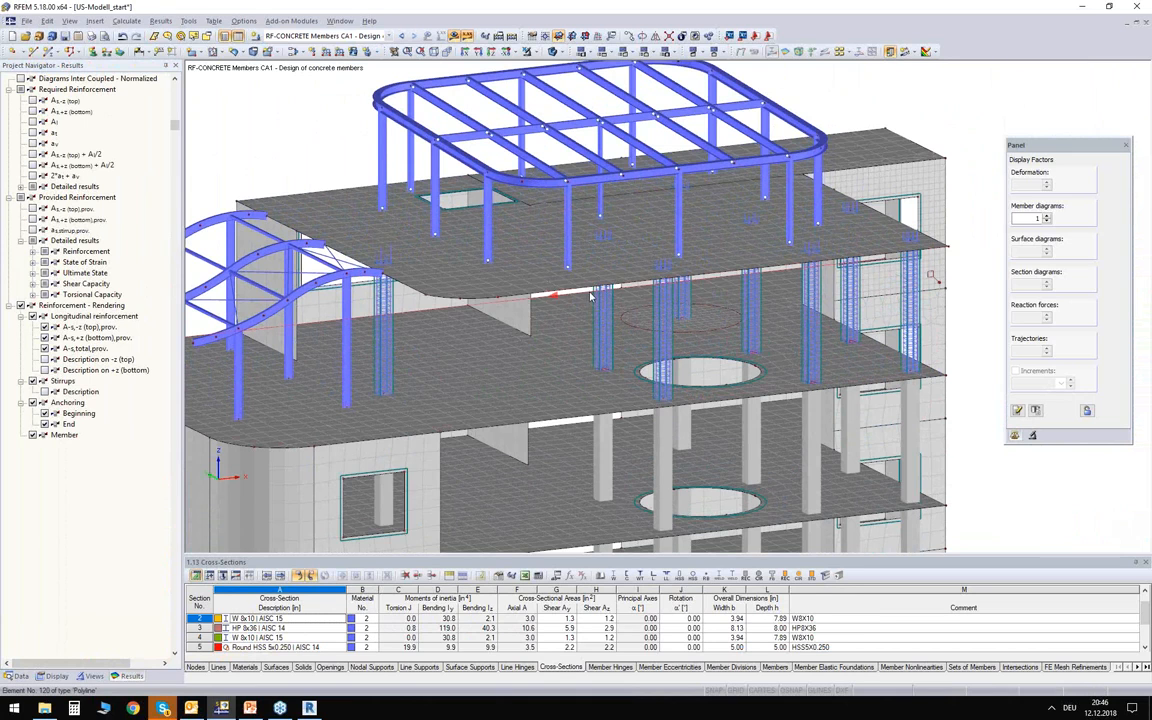
pyautogui.keyDown('ctrl'); pyautogui.moveTo(630, 355); pyautogui.dragTo(618, 334, button='middle'); pyautogui.keyUp('ctrl')
pyautogui.keyDown('ctrl'); pyautogui.moveTo(510, 362); pyautogui.dragTo(542, 234, button='middle'); pyautogui.keyUp('ctrl')
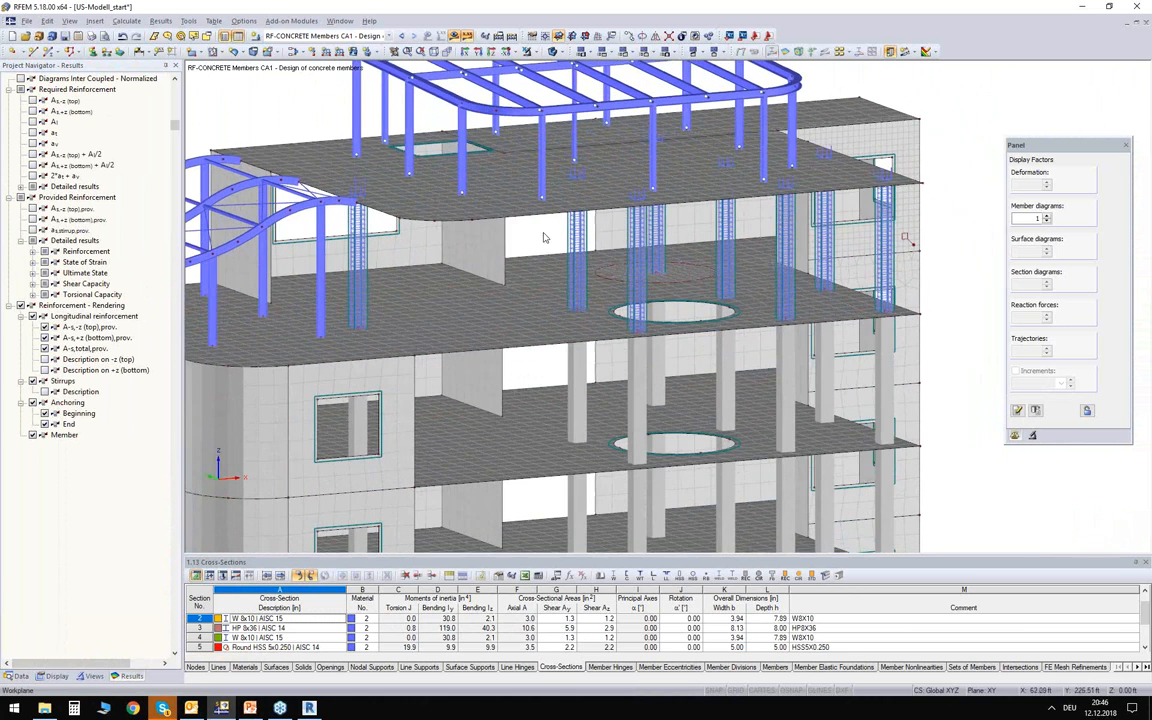
# Switch to Revit, start the RFEM model import and review its structural, results and reinforcement settings.
pyautogui.click(309, 708)
pyautogui.scroll(-3, 442, 290)
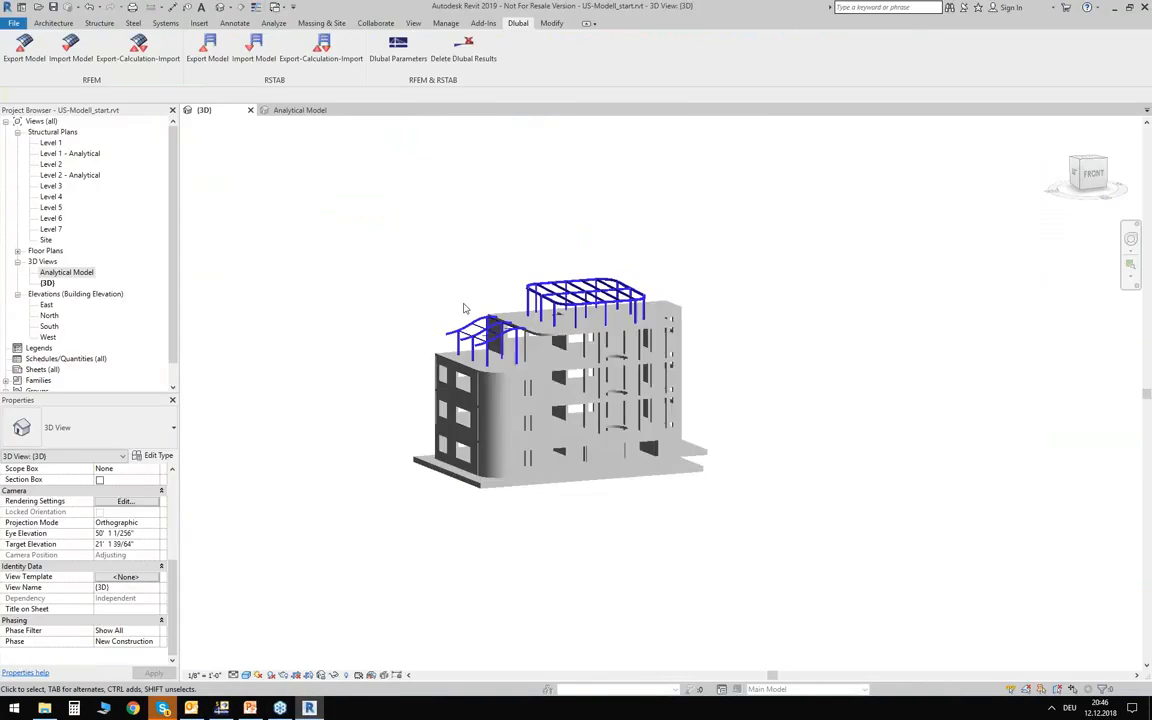
pyautogui.moveTo(442, 278); pyautogui.dragTo(411, 337, button='middle')
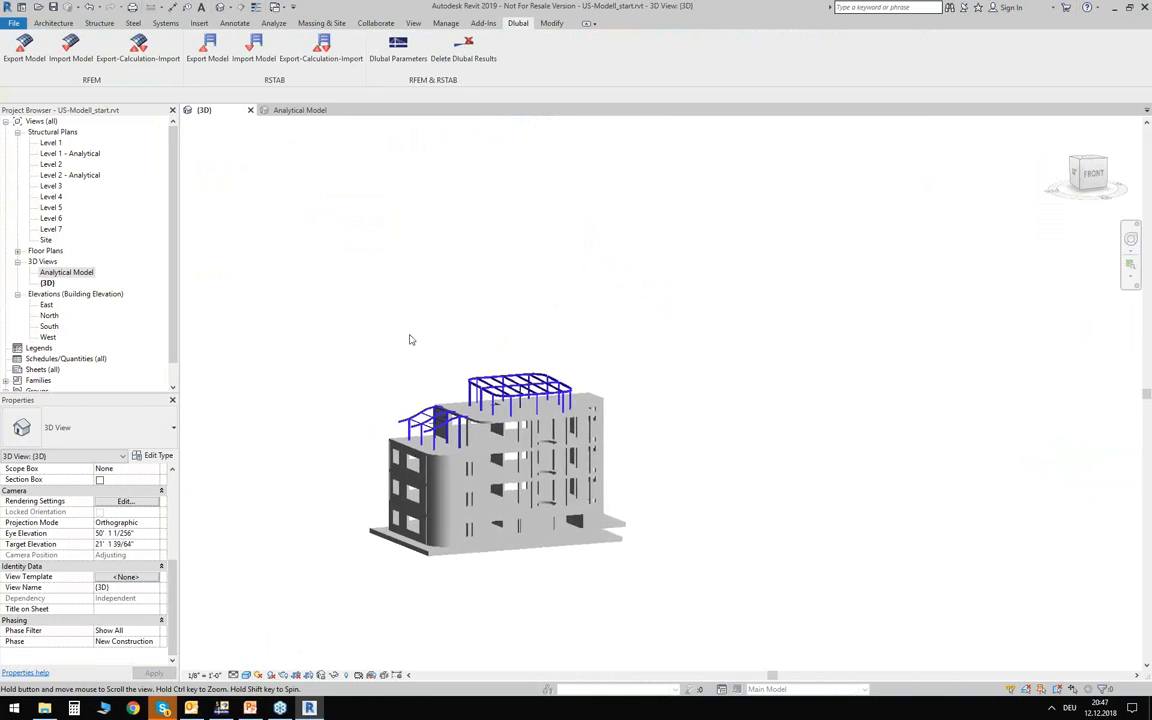
pyautogui.click(24, 47)
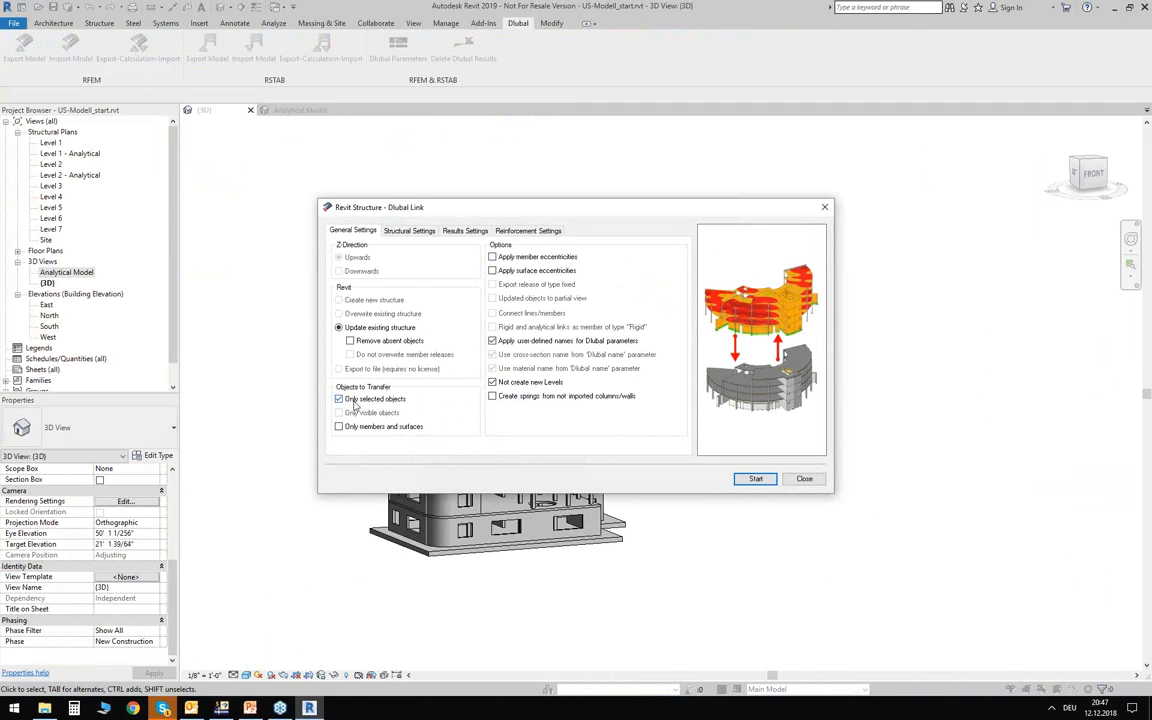
pyautogui.click(406, 232)
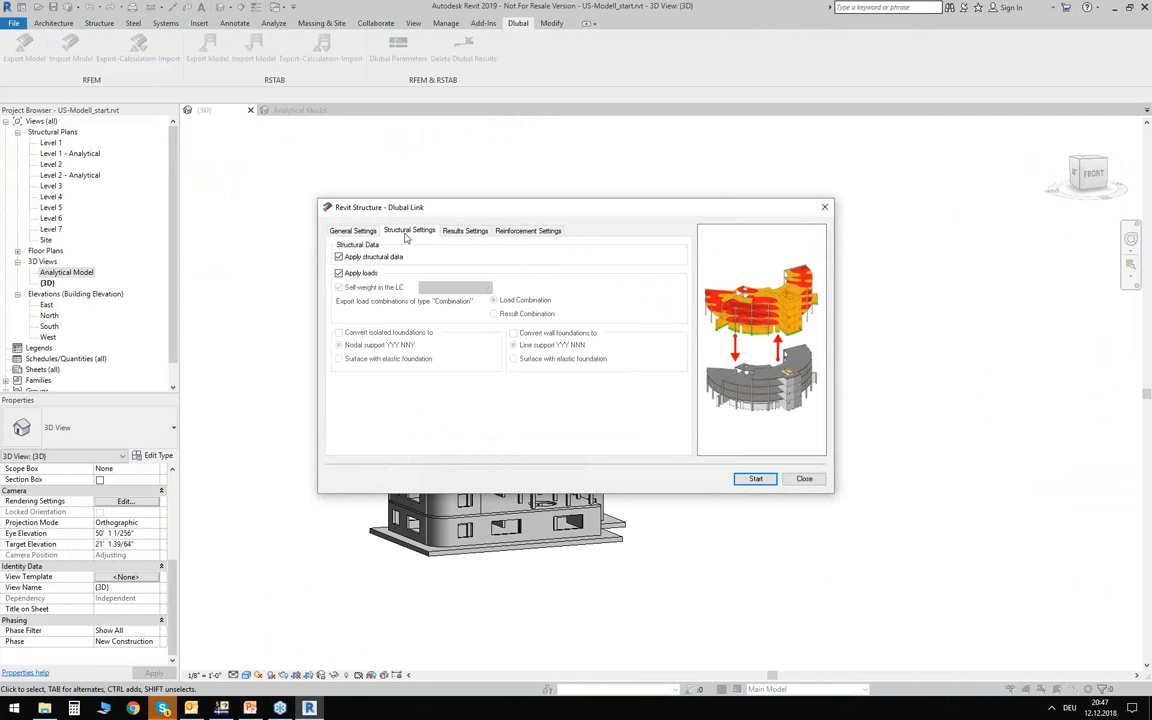
pyautogui.click(475, 234)
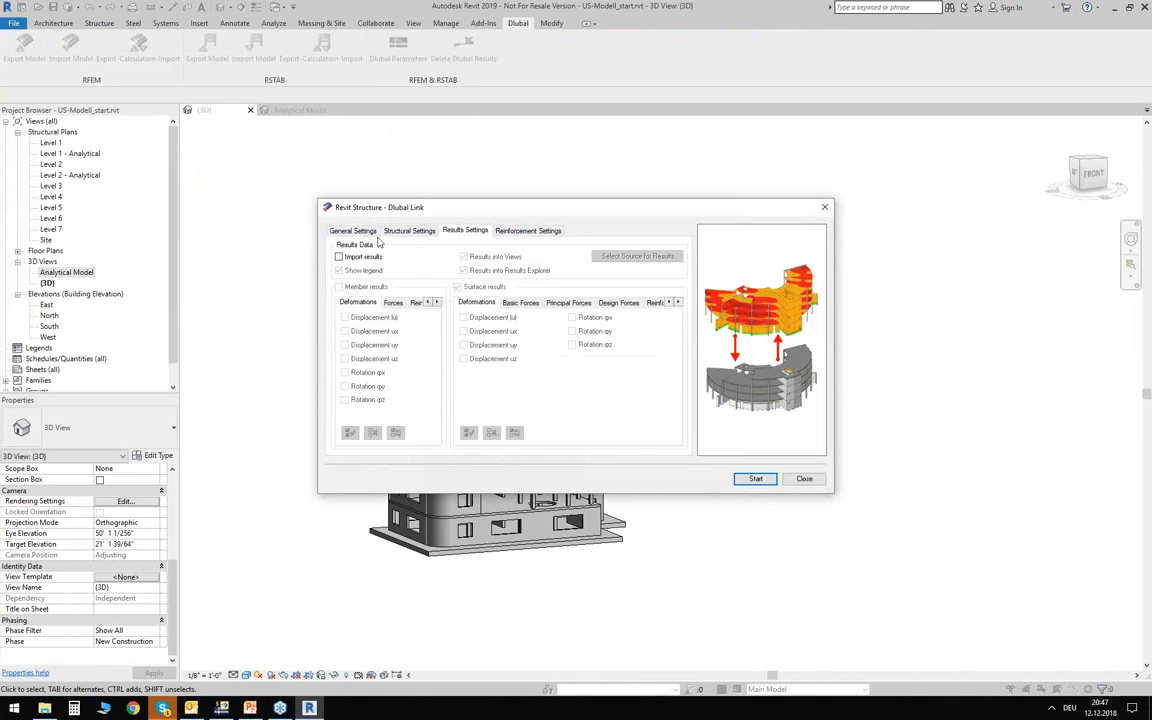
pyautogui.click(520, 232)
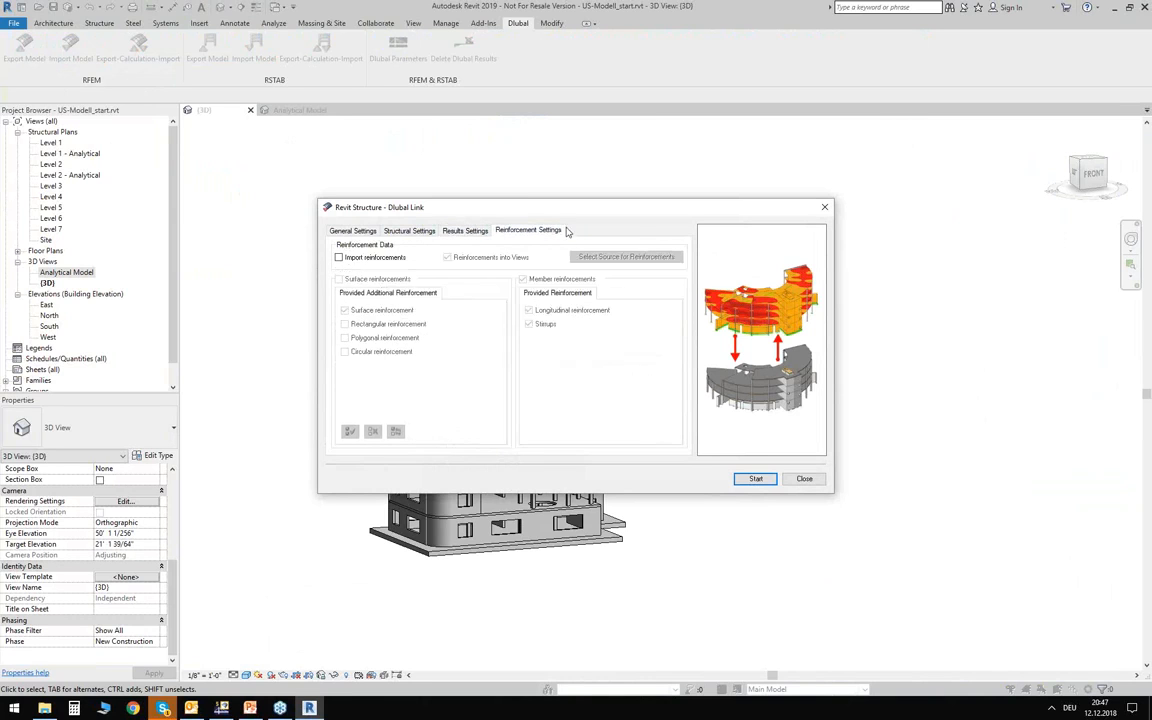
# Enable importing the members' longitudinal reinforcement and stirrups, run the import, and close the report of ignored RFEM objects.
pyautogui.click(340, 258)
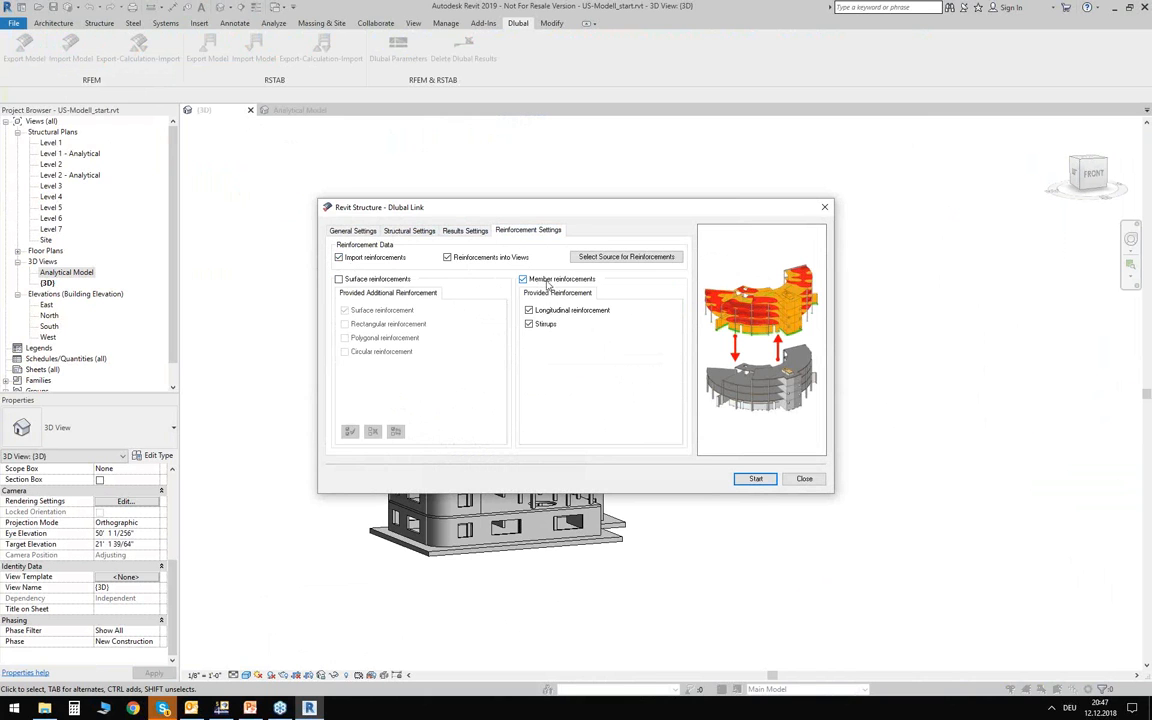
pyautogui.click(756, 478)
pyautogui.moveTo(596, 246); pyautogui.dragTo(544, 267)
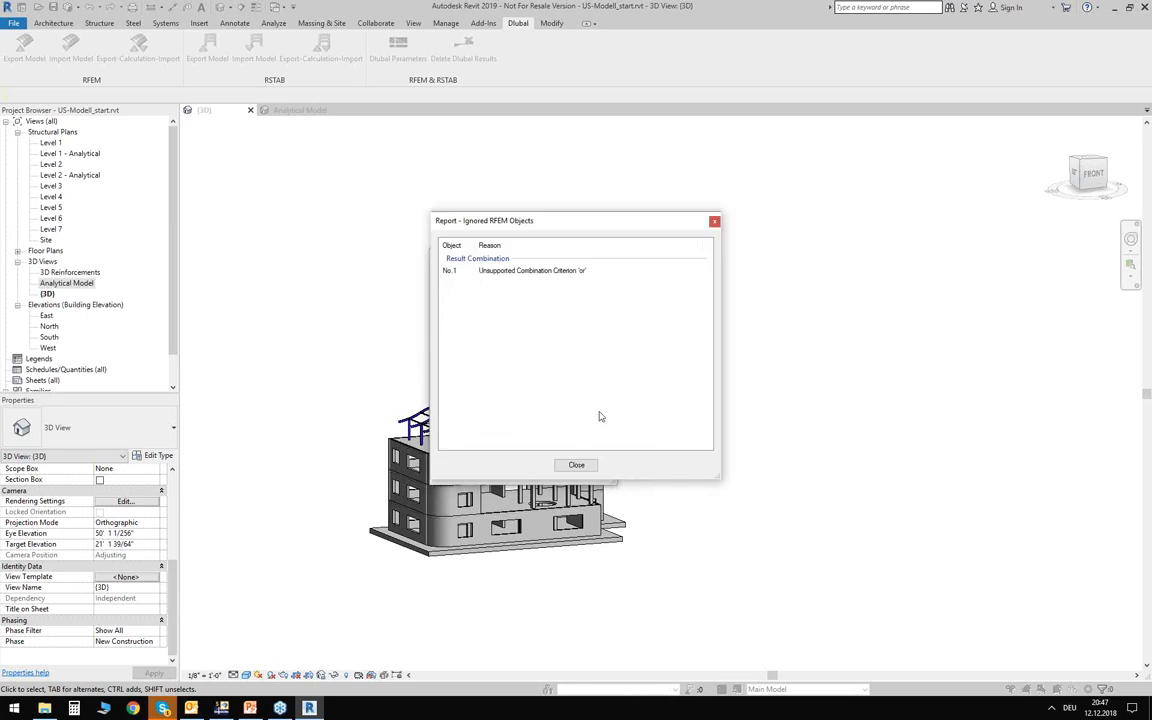
pyautogui.click(576, 465)
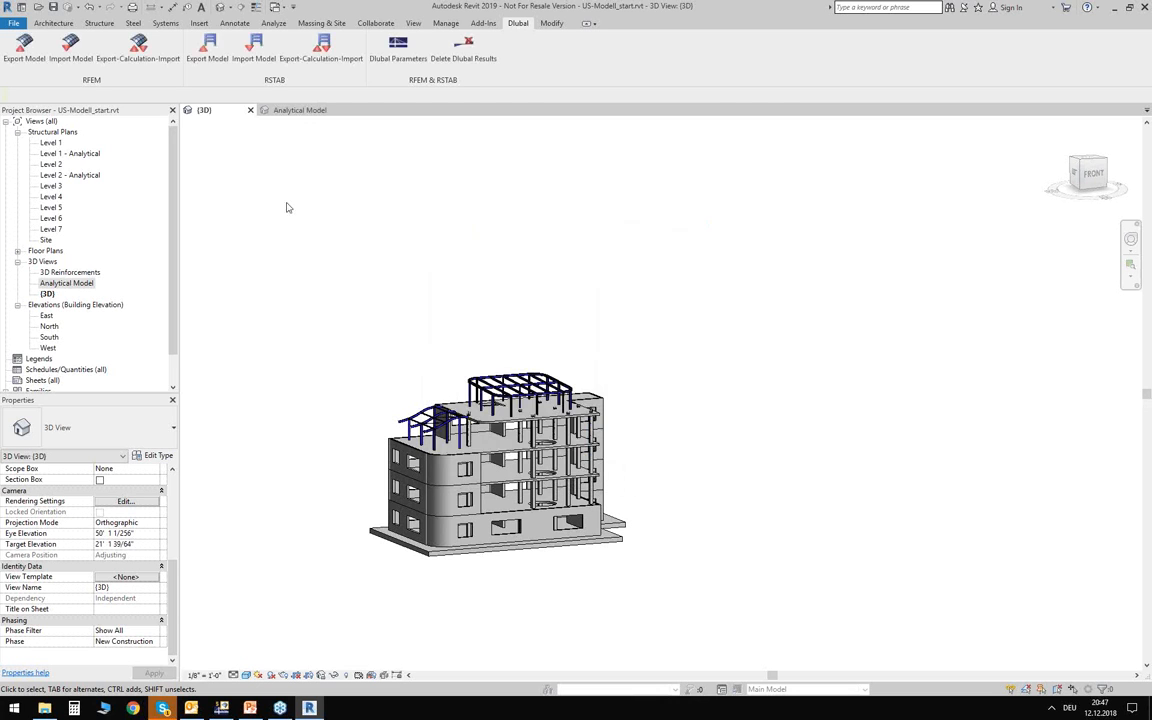
# Open the 3D Reinforcements view and examine the imported rebar in the top-storey columns.
pyautogui.click(40, 262)
pyautogui.doubleClick(52, 273)
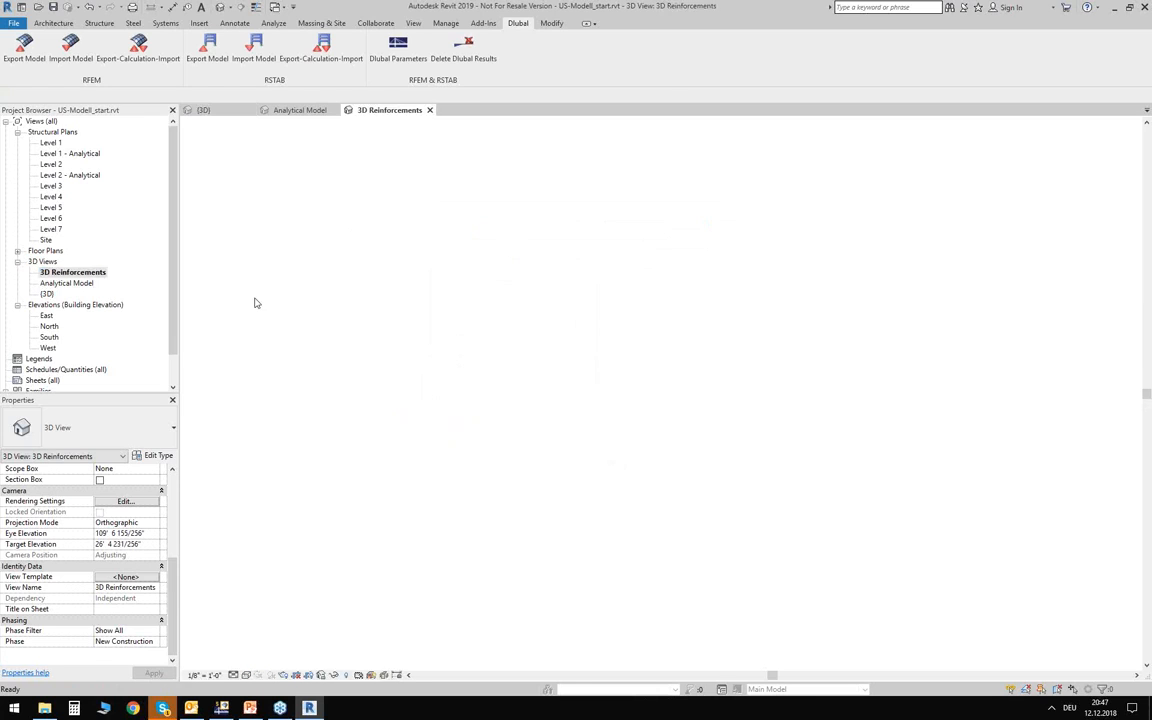
pyautogui.keyDown('shift'); pyautogui.moveTo(496, 548); pyautogui.dragTo(720, 487, button='middle'); pyautogui.keyUp('shift')
pyautogui.scroll(5, 687, 349)
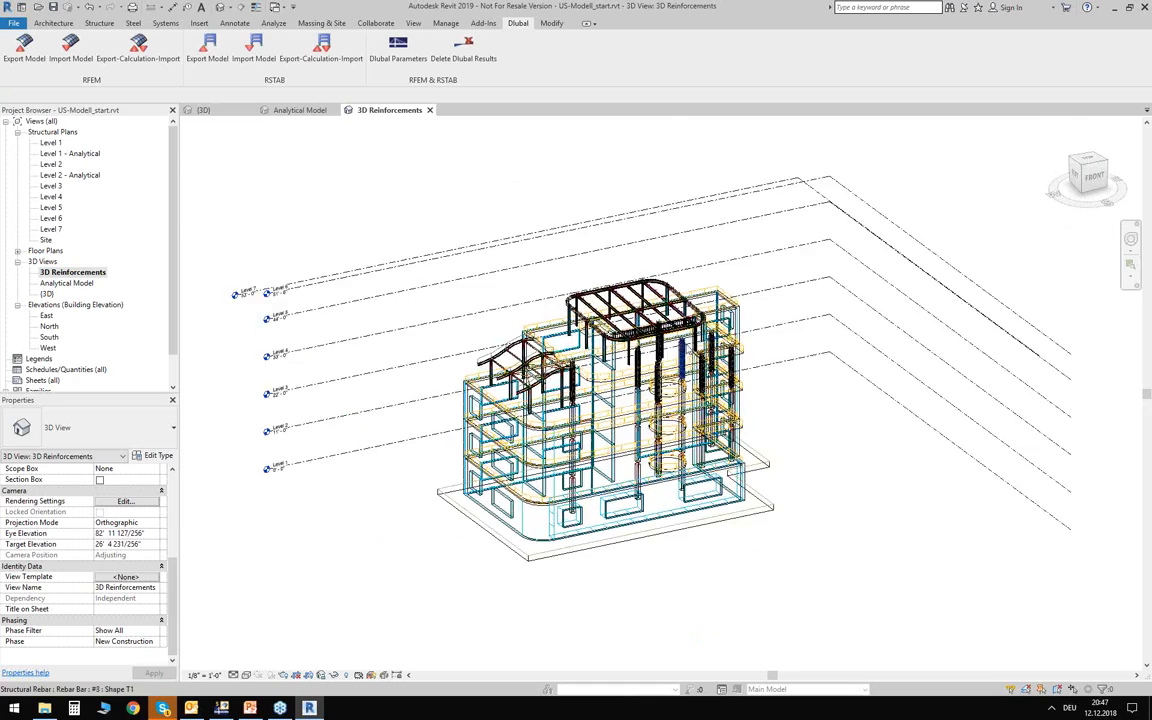
pyautogui.scroll(8, 688, 350)
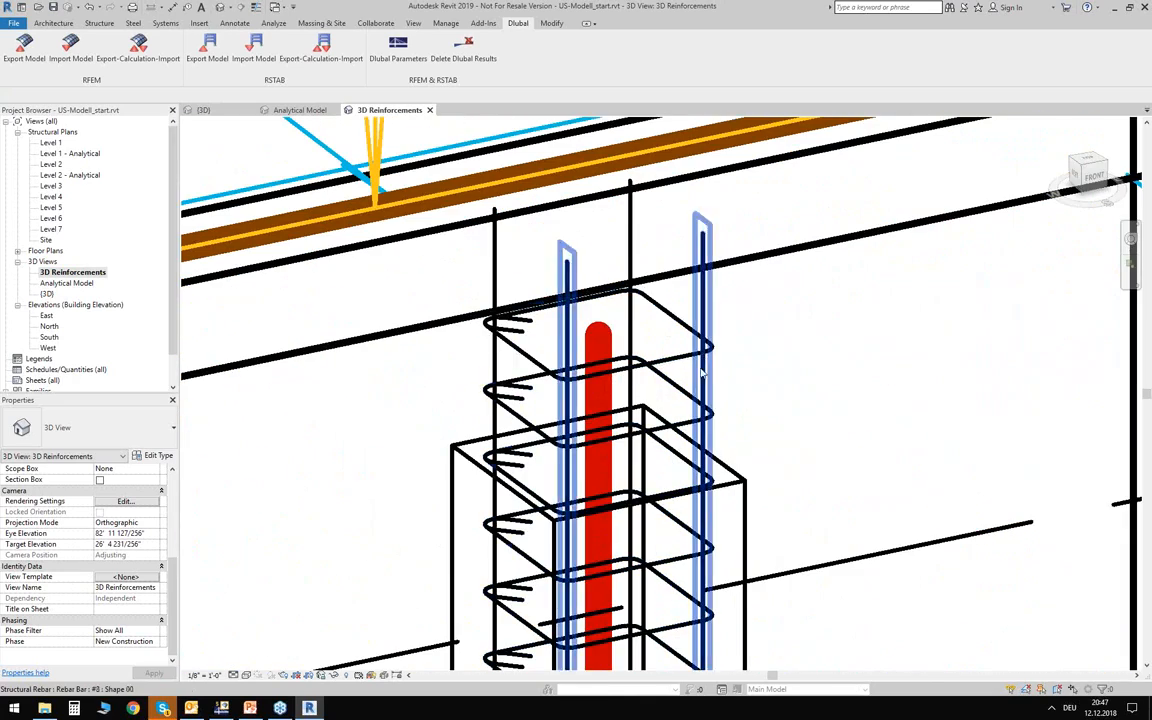
pyautogui.scroll(-10, 724, 329)
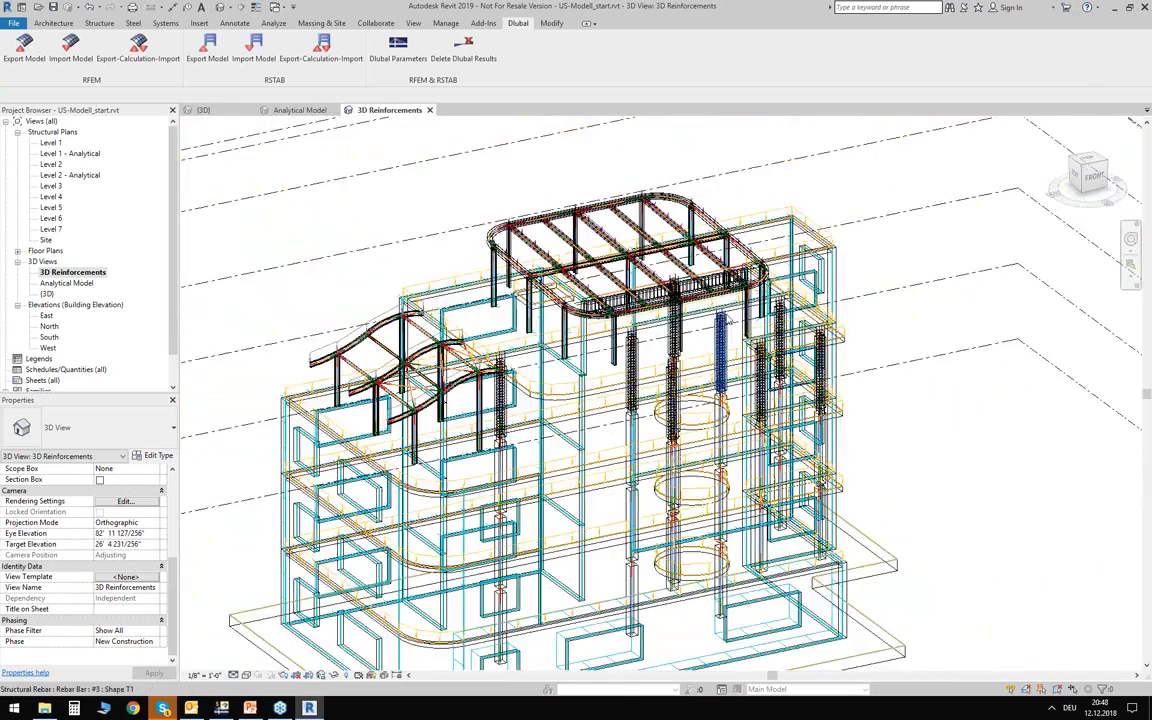
pyautogui.scroll(-1, 728, 322)
pyautogui.keyDown('shift'); pyautogui.moveTo(872, 435); pyautogui.dragTo(735, 345, button='middle'); pyautogui.keyUp('shift')
# Select the upper storeys, restrict the properties to Structural Rebar, and make the bars unobscured and solid in the 3D Reinforcements view.
pyautogui.moveTo(377, 170); pyautogui.dragTo(967, 432)
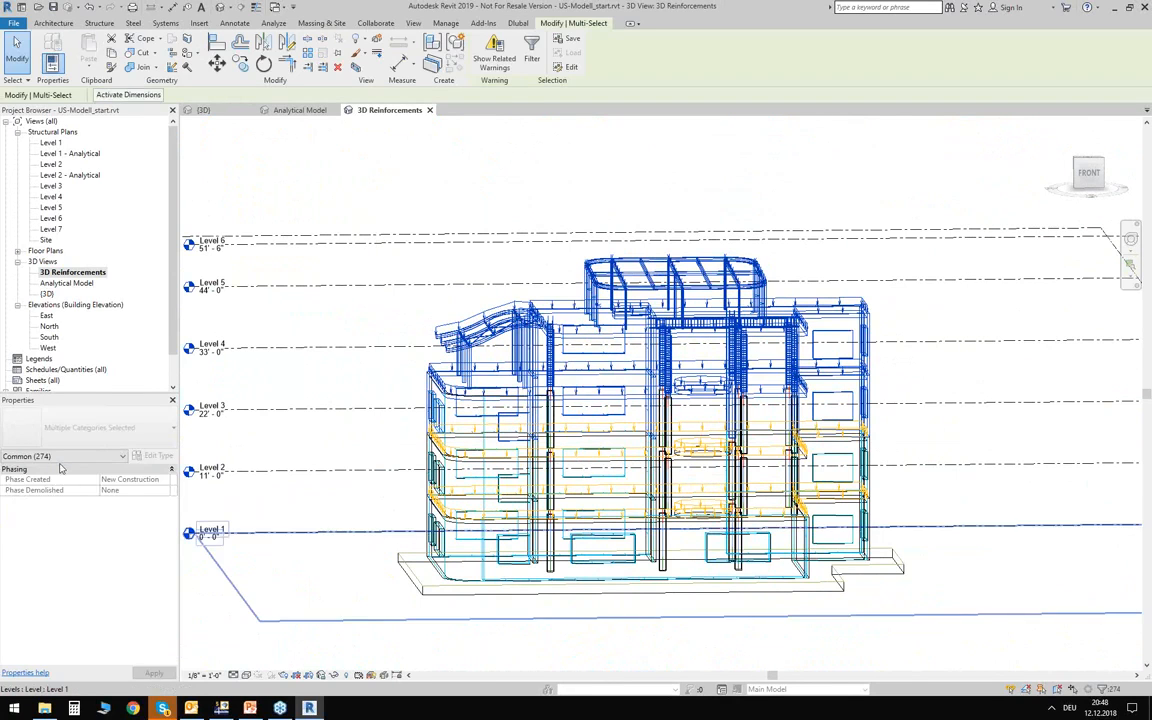
pyautogui.click(60, 457)
pyautogui.click(52, 565)
pyautogui.scroll(-3, 60, 568)
pyautogui.click(124, 578)
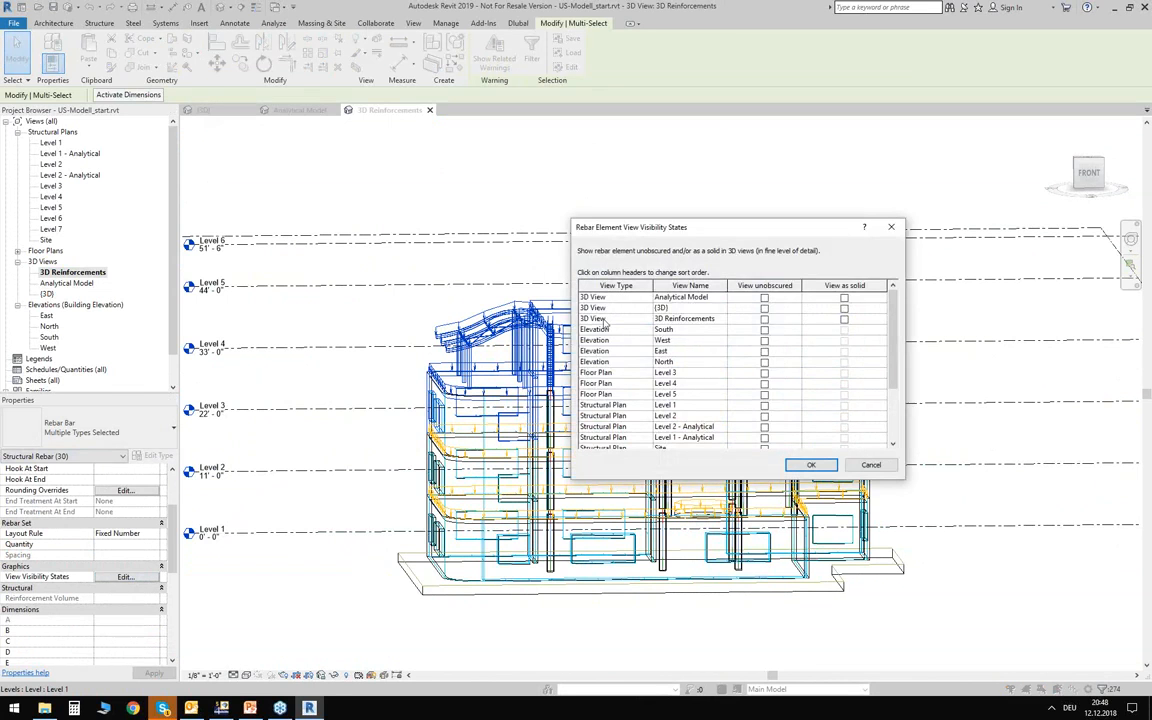
pyautogui.click(765, 319)
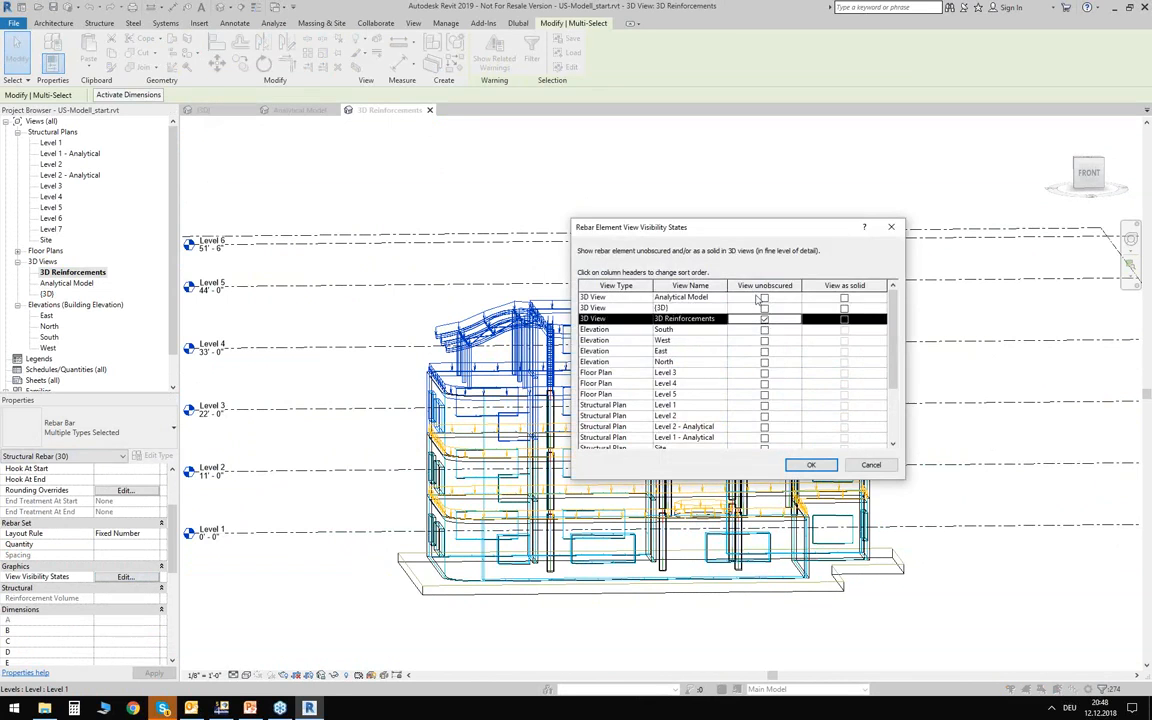
pyautogui.click(844, 319)
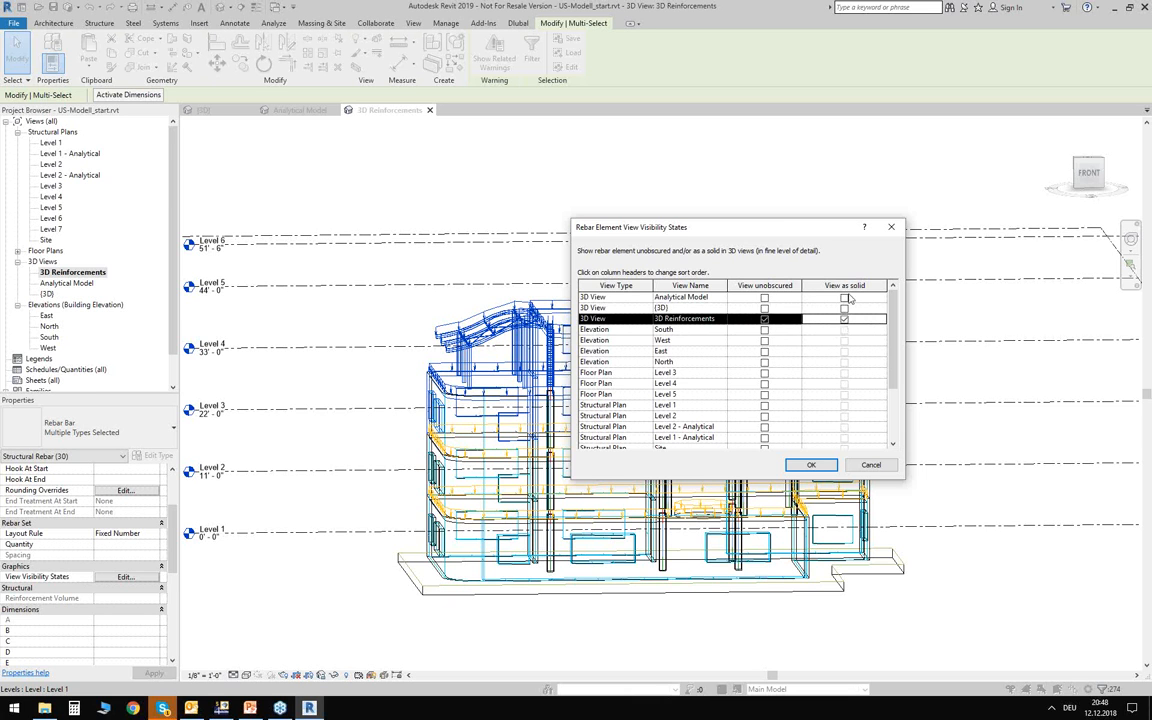
pyautogui.press('Return')
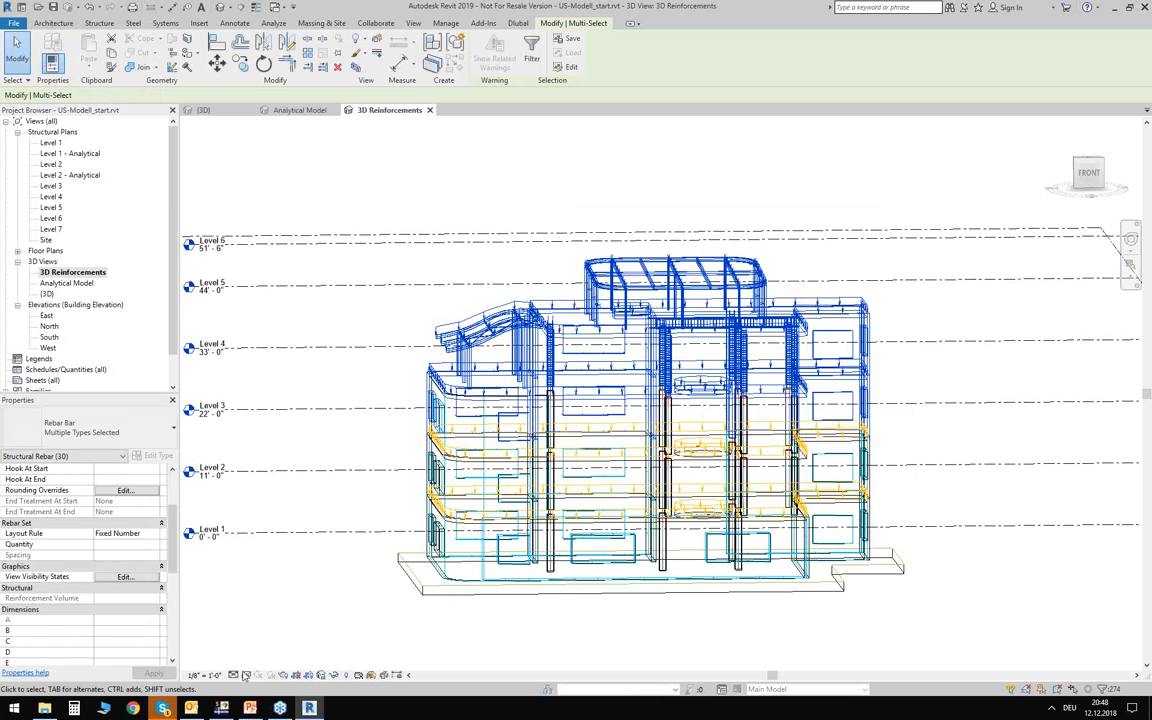
# Set the 3D Reinforcements view to fine detail level and a shaded visual style, and inspect the building's rebar.
pyautogui.click(235, 676)
pyautogui.click(246, 663)
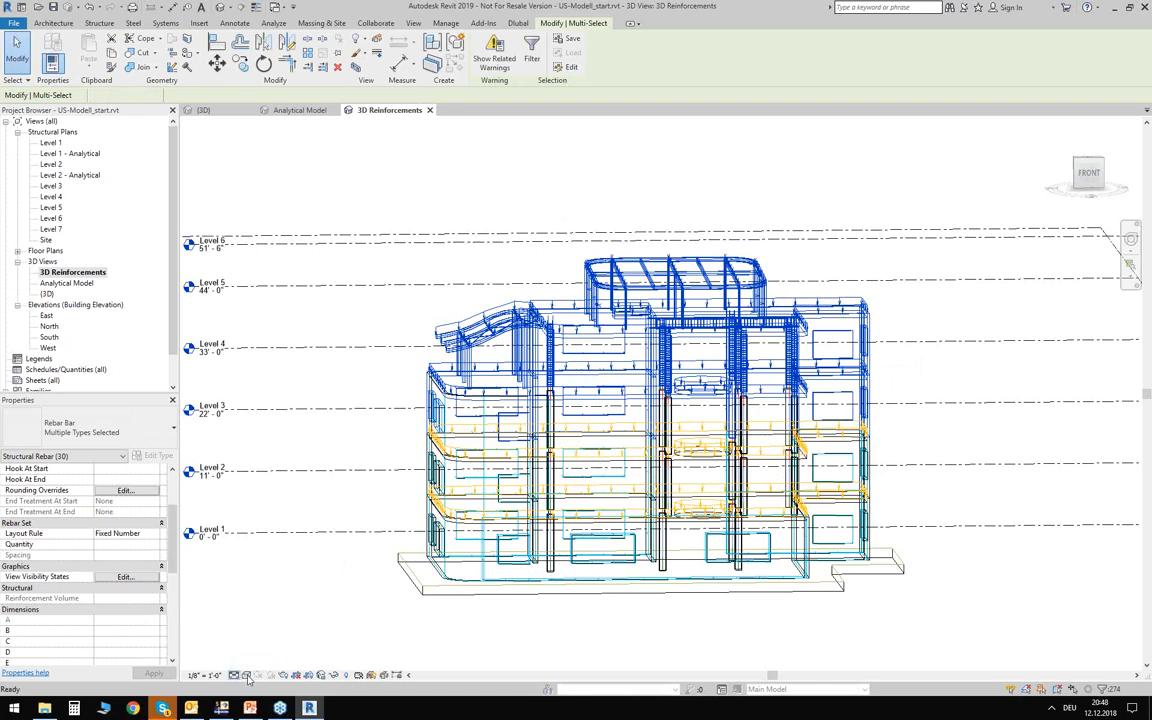
pyautogui.press('Escape')
pyautogui.click(246, 675)
pyautogui.click(262, 560)
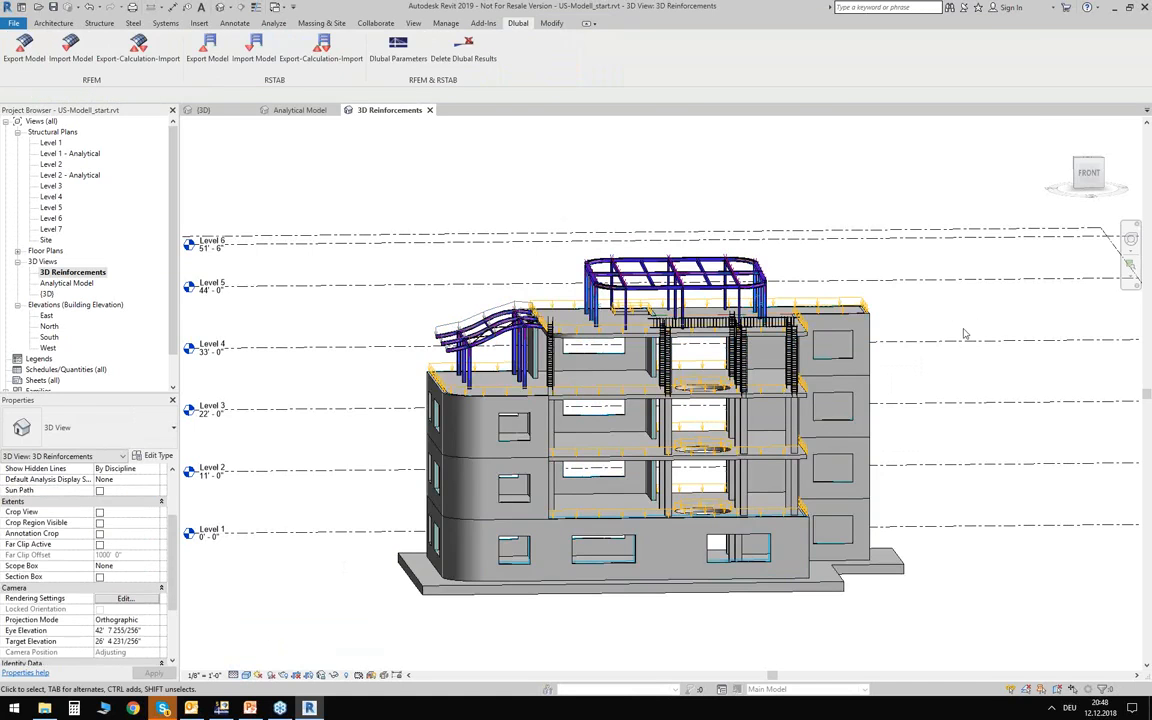
pyautogui.keyDown('shift'); pyautogui.moveTo(946, 314); pyautogui.dragTo(845, 318, button='middle'); pyautogui.keyUp('shift')
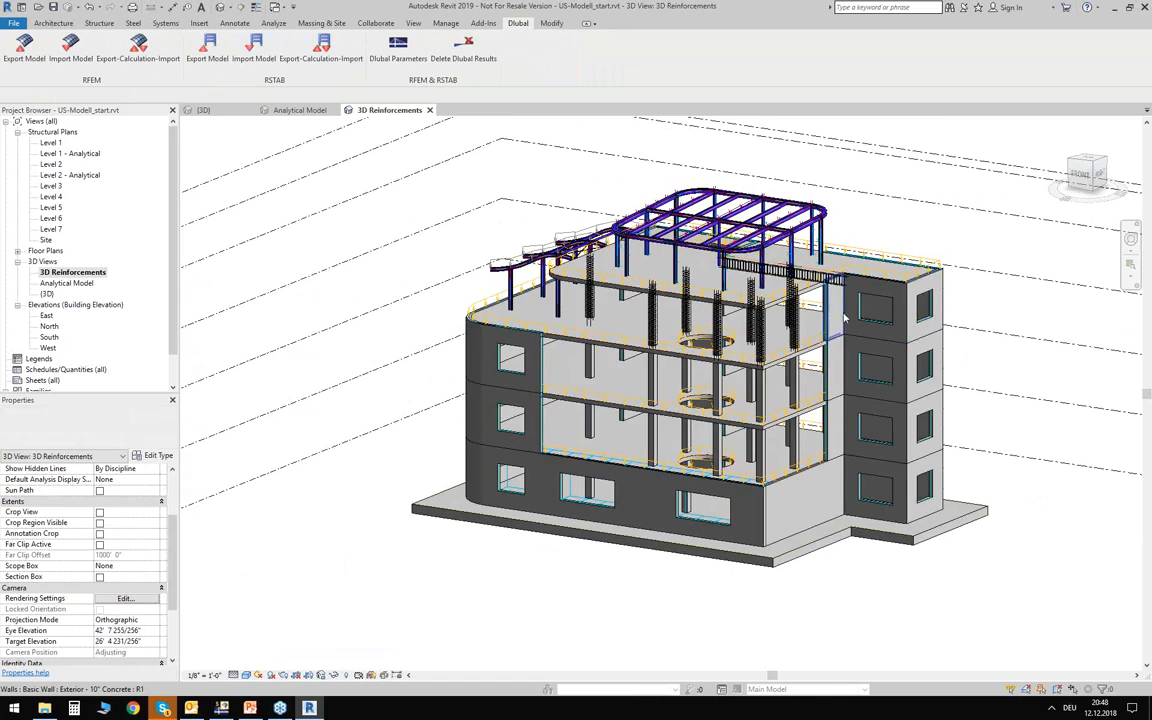
# Examine the imported stirrups and longitudinal bars of the top-storey columns and the roof beam in the 3D Reinforcements view.
pyautogui.scroll(3, 660, 320)
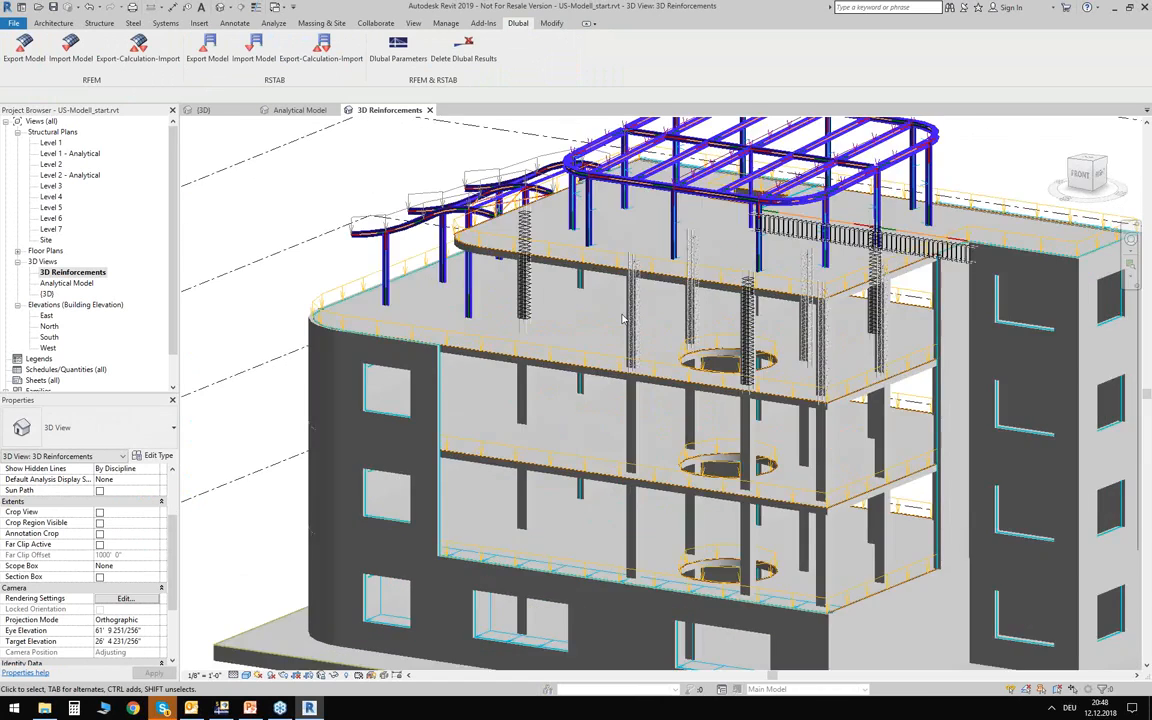
pyautogui.scroll(3, 622, 318)
pyautogui.scroll(5, 658, 344)
pyautogui.scroll(4, 658, 344)
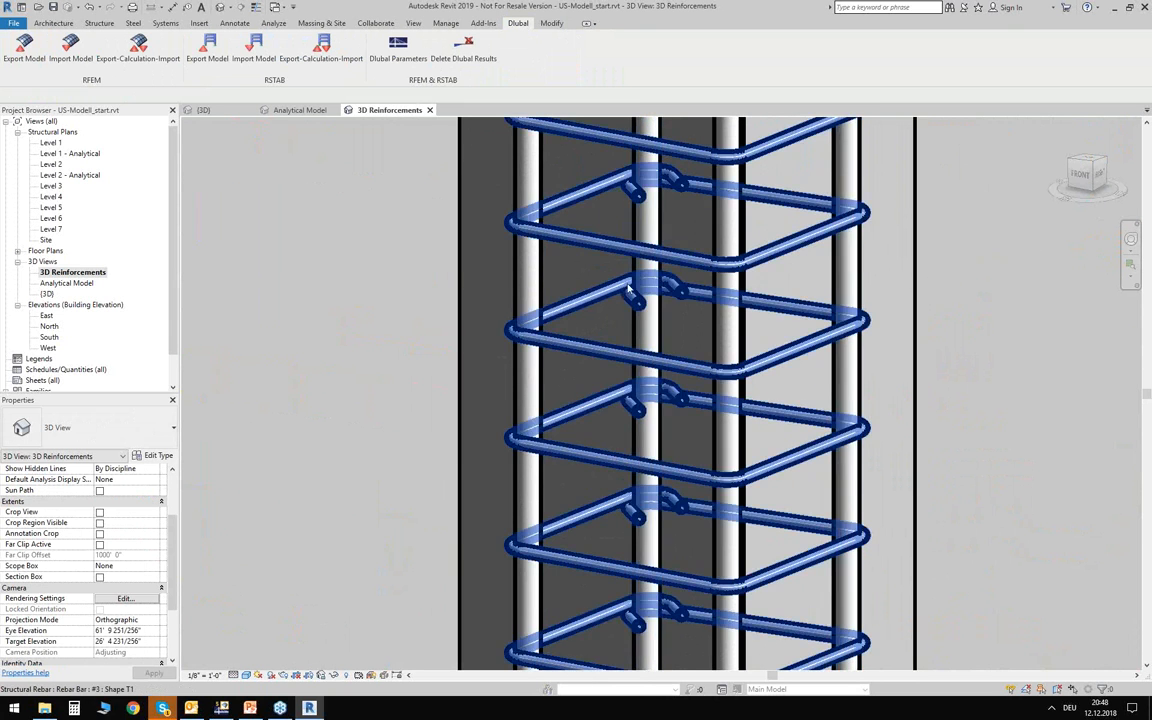
pyautogui.scroll(-8, 629, 286)
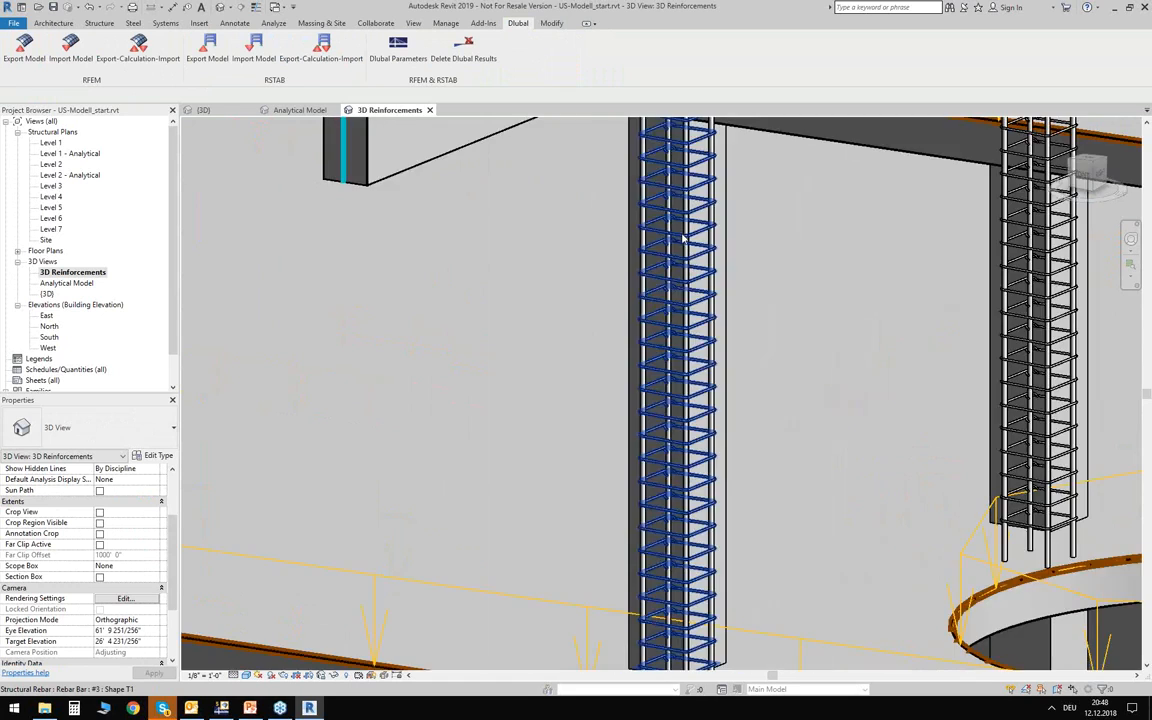
pyautogui.scroll(-5, 801, 336)
pyautogui.moveTo(804, 343); pyautogui.dragTo(790, 215, button='middle')
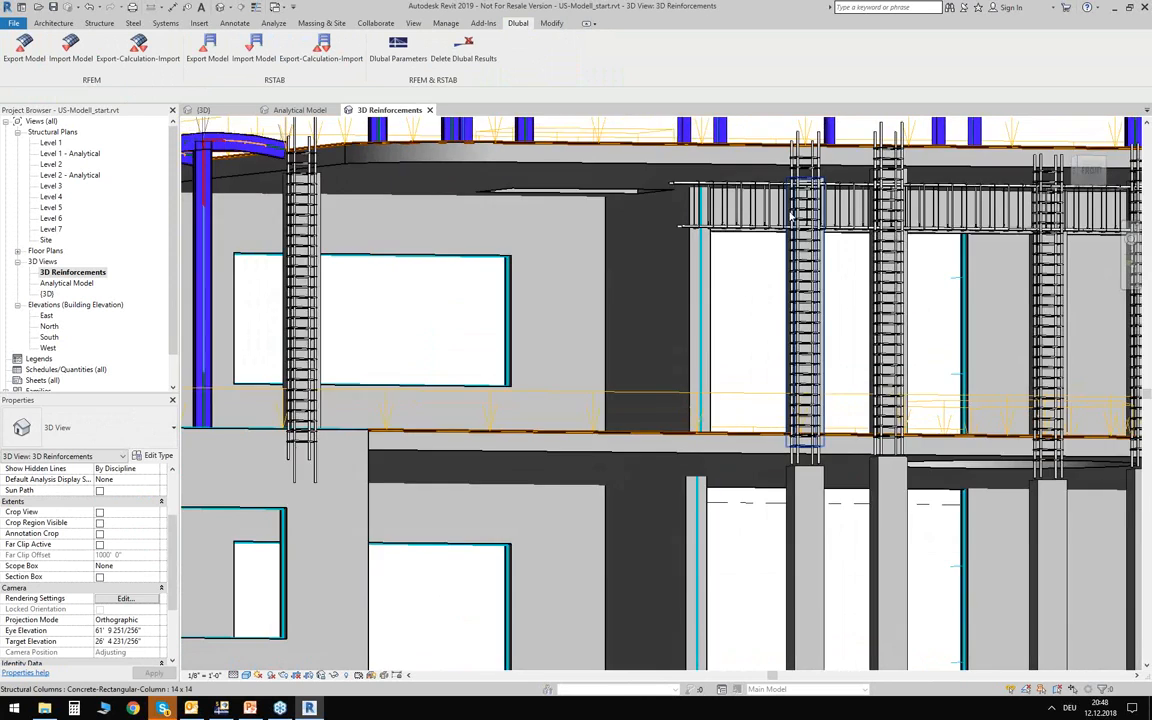
pyautogui.scroll(6, 791, 215)
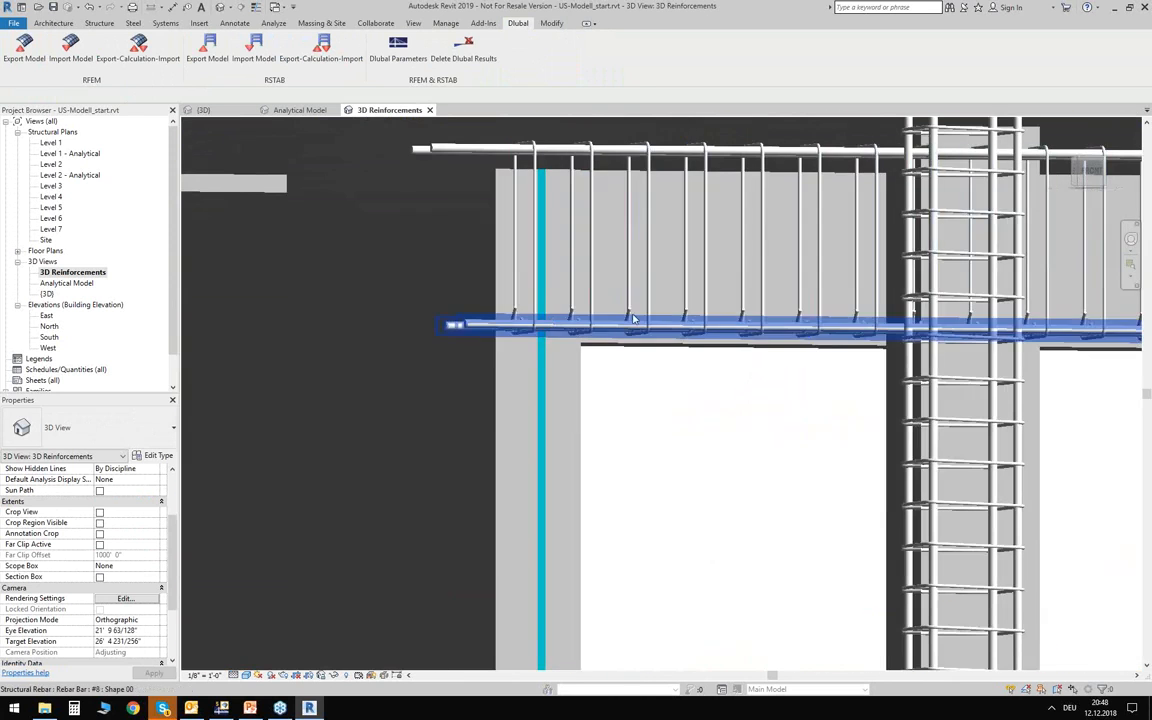
pyautogui.scroll(-3, 671, 409)
pyautogui.moveTo(675, 420)
pyautogui.keyDown('shift'); pyautogui.mouseDown(button='middle')
pyautogui.moveTo(618, 400)
pyautogui.moveTo(692, 468)
pyautogui.moveTo(705, 391)
pyautogui.moveTo(640, 430)
pyautogui.moveTo(504, 442)
pyautogui.moveTo(600, 460)
pyautogui.moveTo(668, 432)
pyautogui.mouseUp(button='middle'); pyautogui.keyUp('shift')
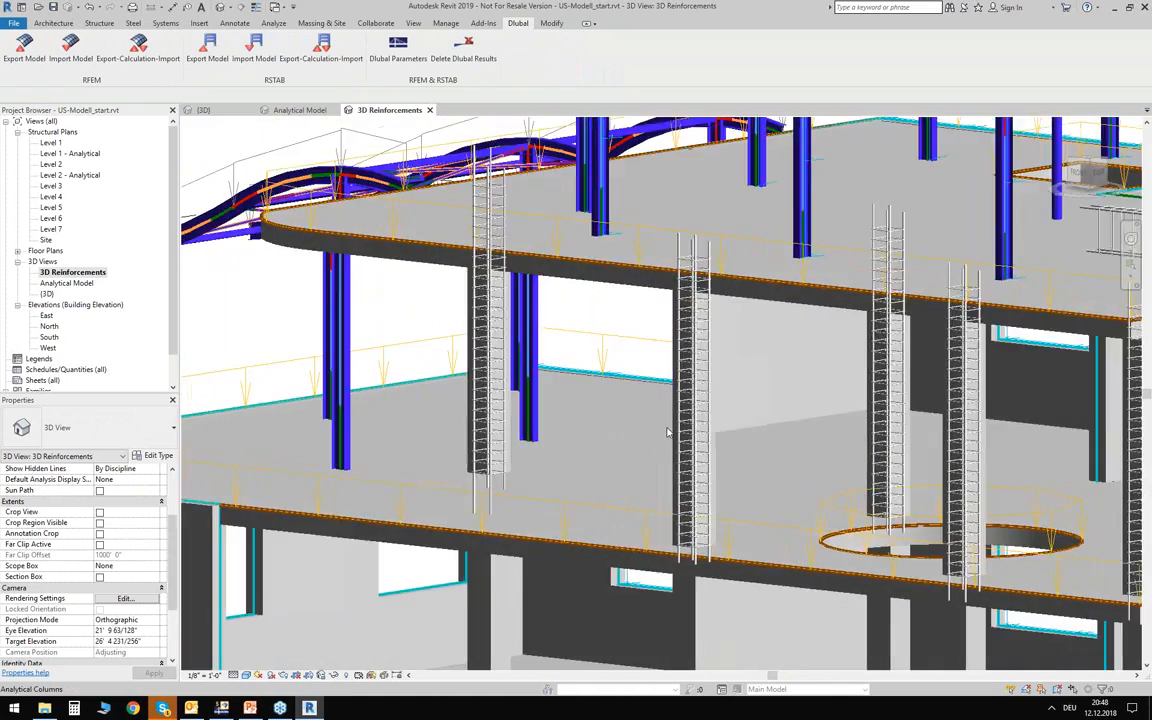
pyautogui.scroll(5, 668, 432)
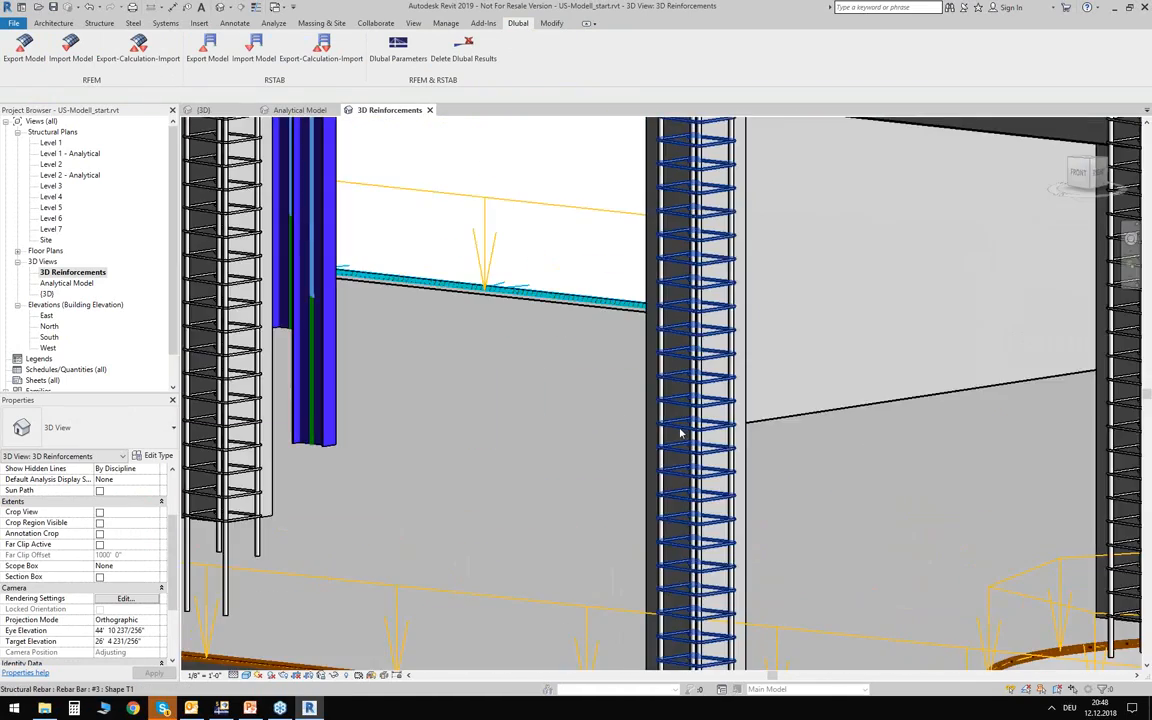
# Select the stirrup set of a top-storey column and review its shape, hook, layout and quantity properties.
pyautogui.click(680, 432)
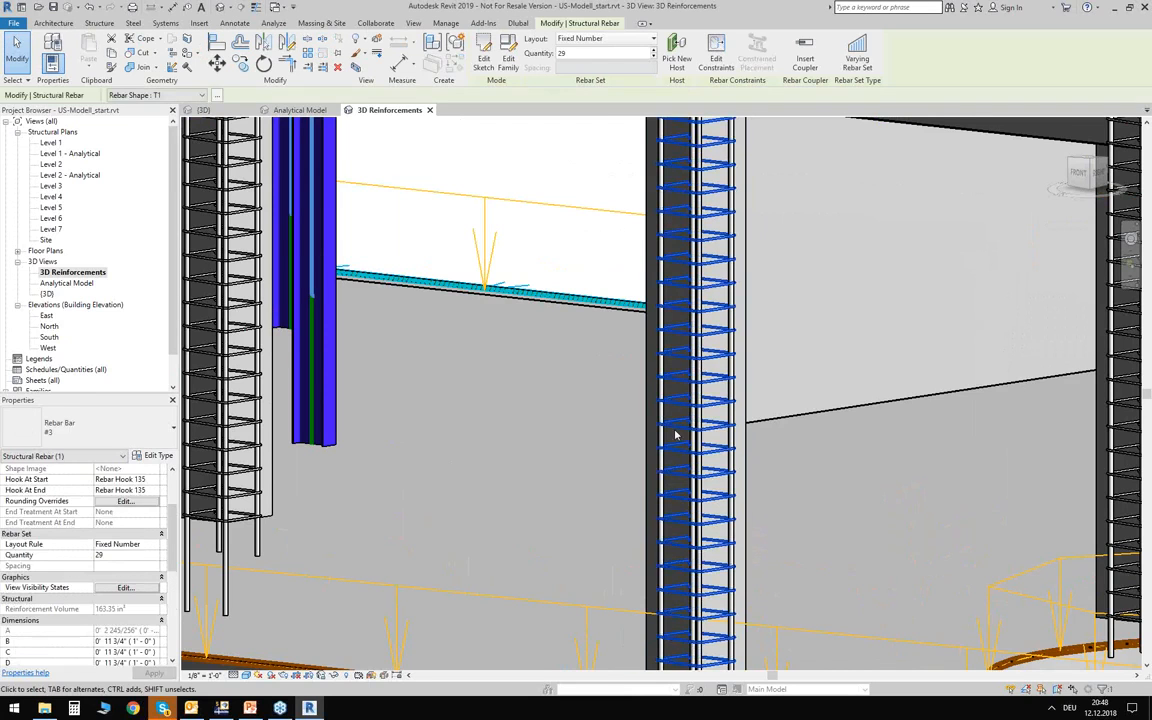
pyautogui.scroll(3, 143, 512)
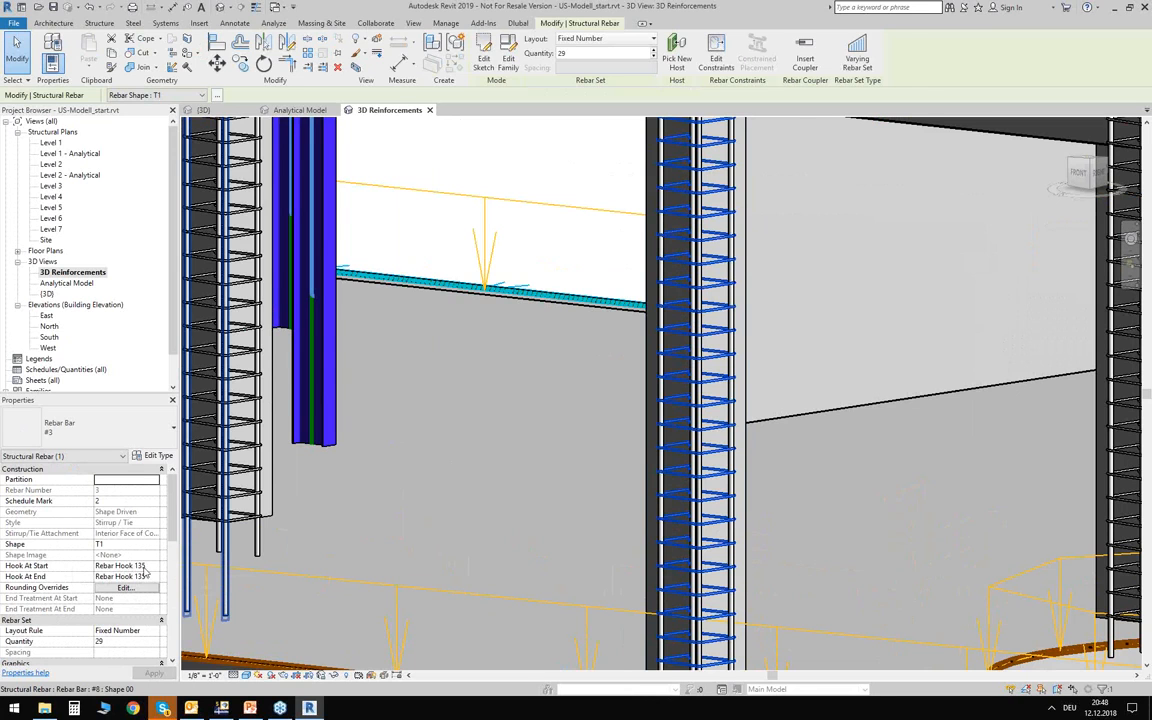
pyautogui.scroll(-2, 143, 568)
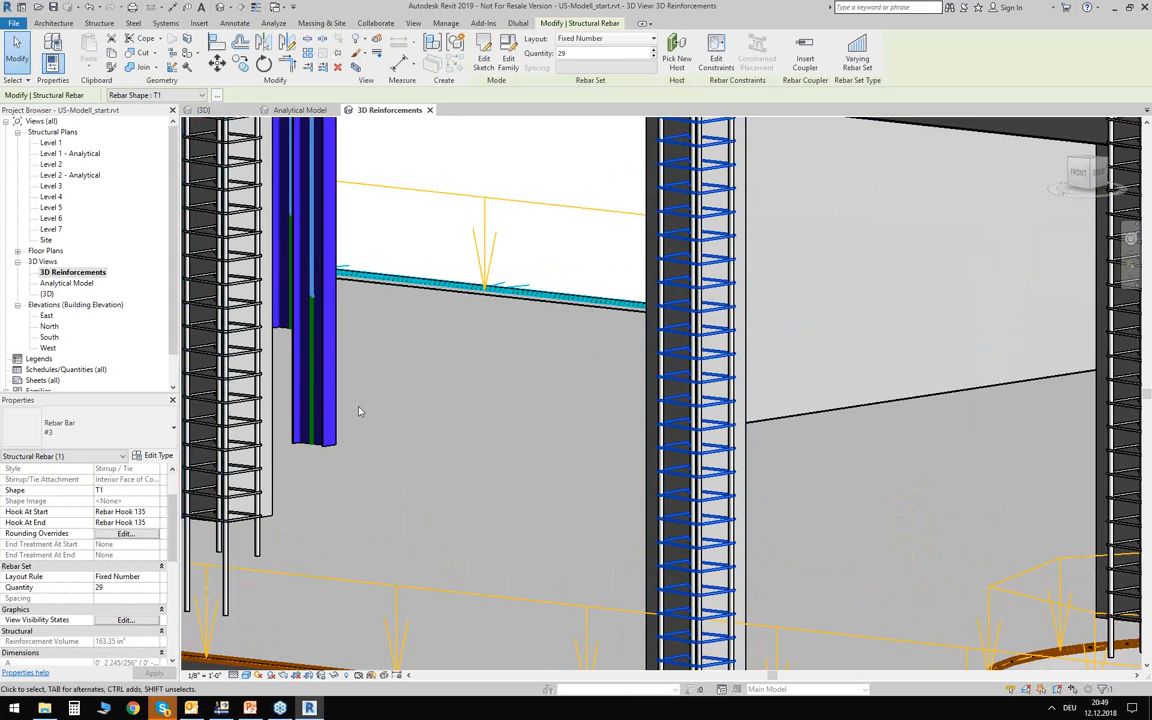
pyautogui.scroll(-5, 549, 352)
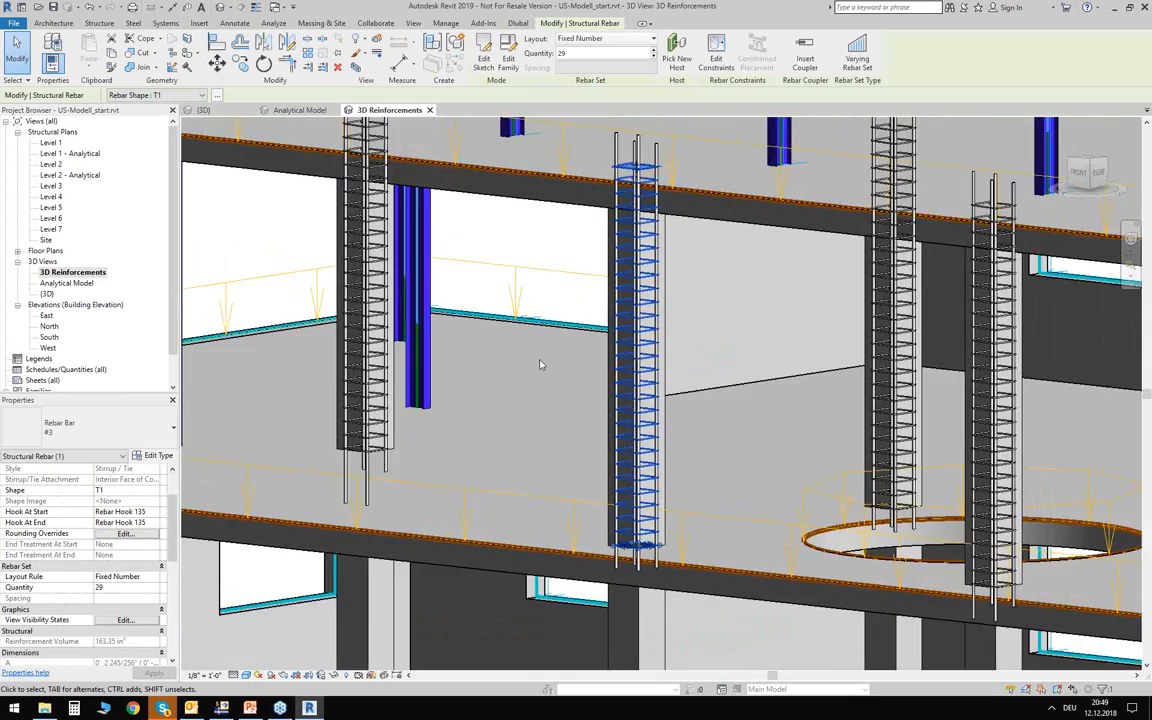
pyautogui.scroll(-6, 540, 366)
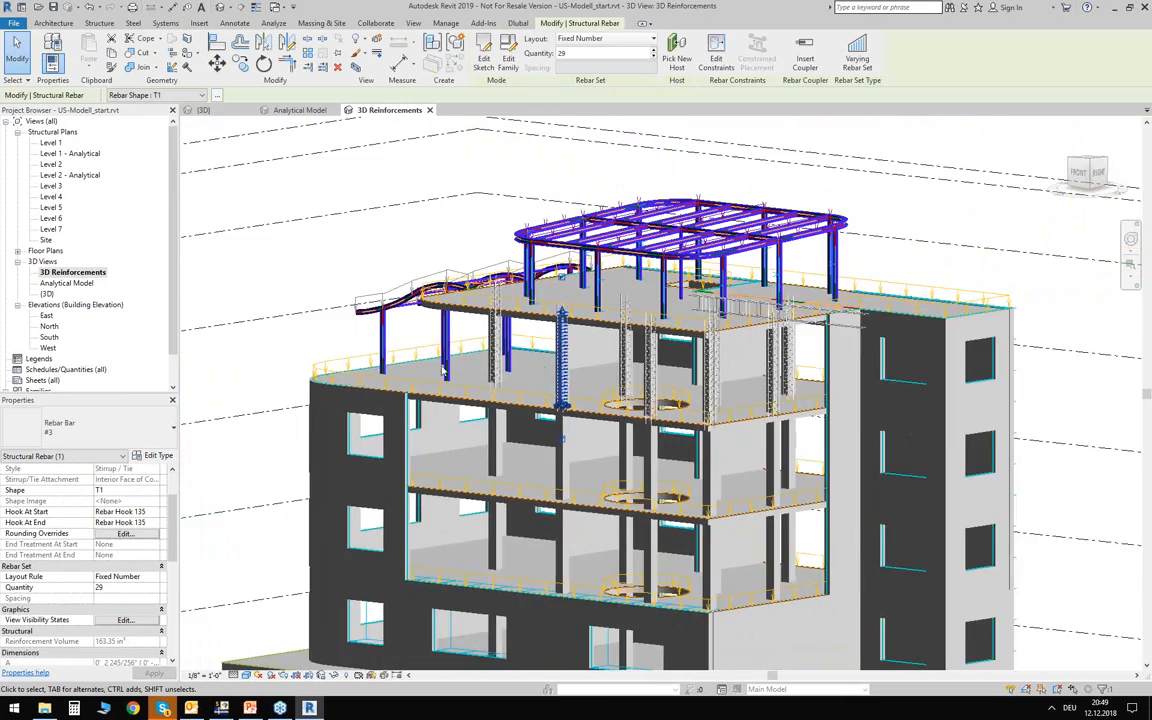
# Clear the stirrup selection and examine the whole building's rebar and rooftop steel from oblique angles and from the front.
pyautogui.keyDown('shift'); pyautogui.moveTo(256, 253); pyautogui.dragTo(485, 292, button='middle'); pyautogui.keyUp('shift')
pyautogui.click(801, 316)
pyautogui.moveTo(808, 321); pyautogui.dragTo(911, 310, button='middle')
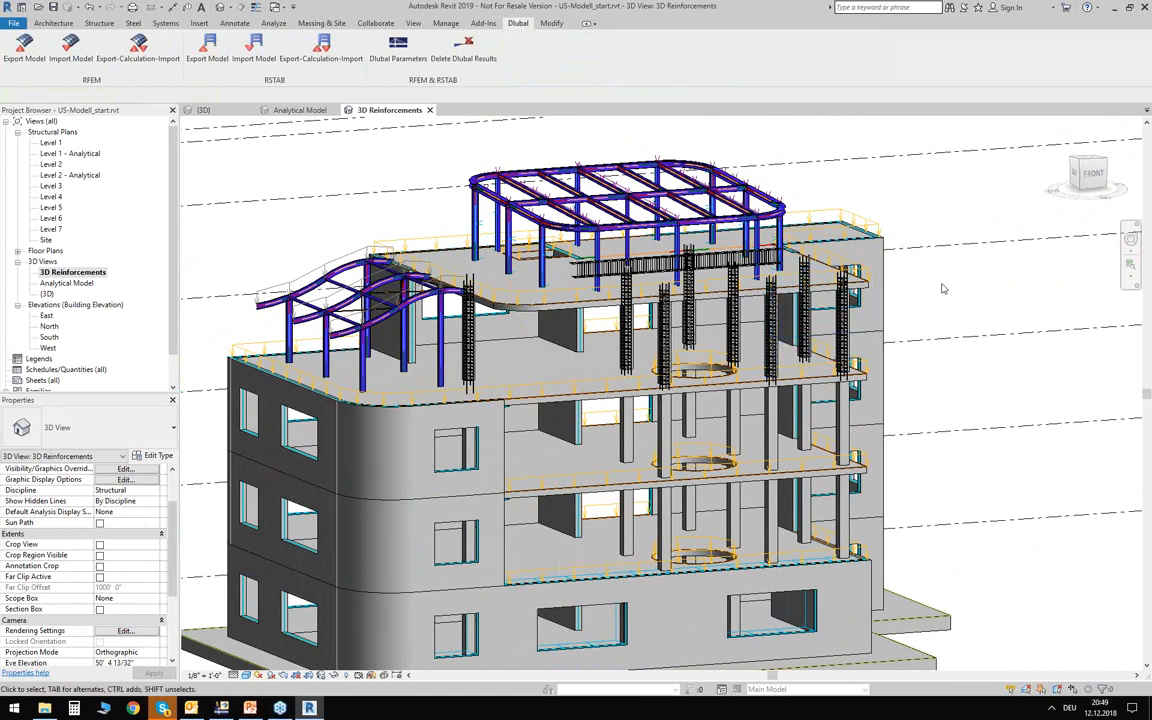
pyautogui.keyDown('shift'); pyautogui.moveTo(946, 298); pyautogui.dragTo(953, 281, button='middle'); pyautogui.keyUp('shift')
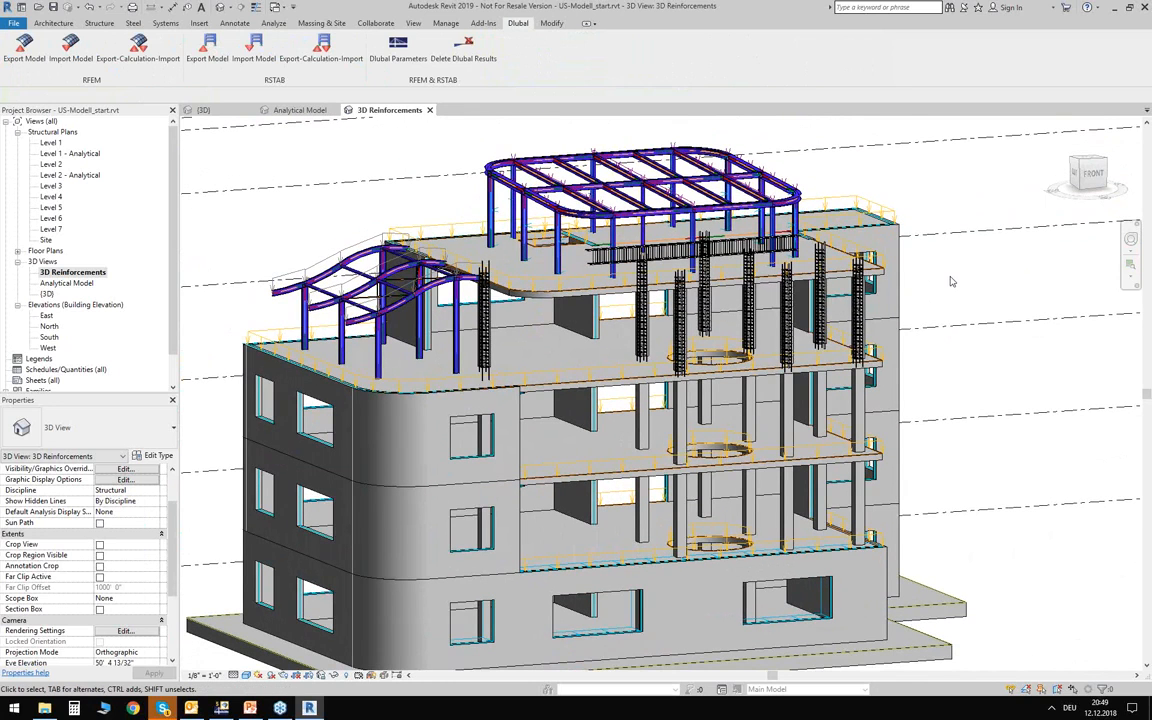
pyautogui.scroll(-3, 948, 281)
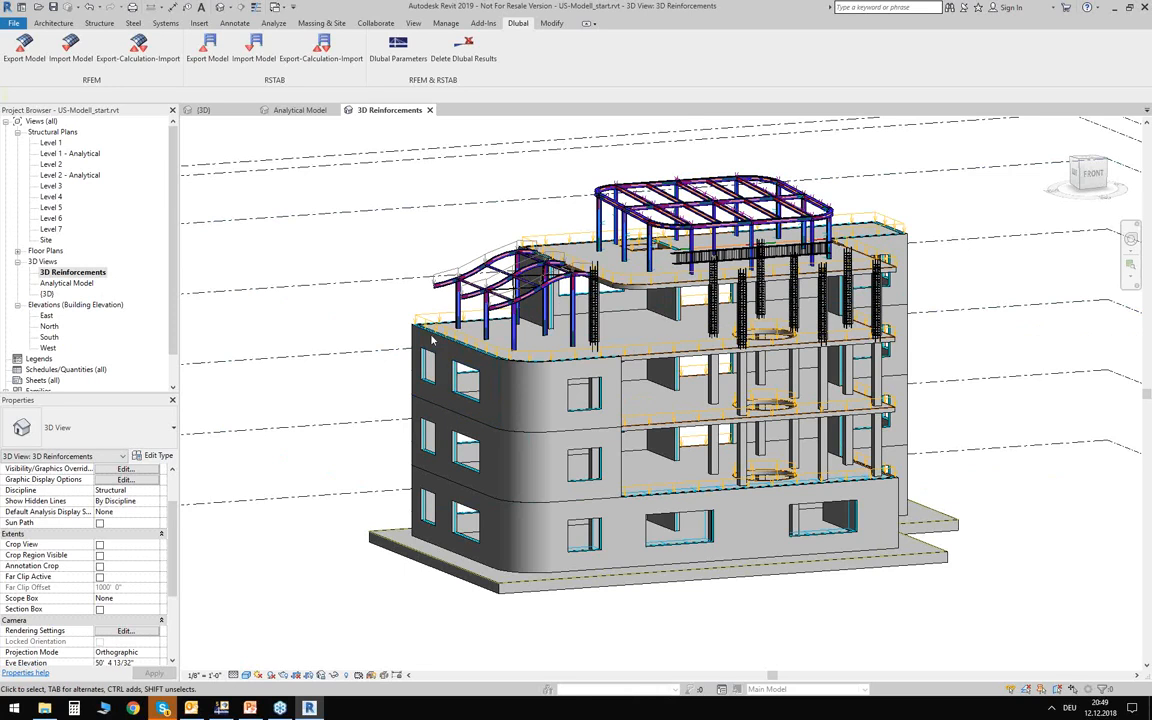
pyautogui.keyDown('shift'); pyautogui.moveTo(444, 224); pyautogui.dragTo(490, 280, button='middle'); pyautogui.keyUp('shift')
pyautogui.keyDown('shift'); pyautogui.moveTo(957, 377); pyautogui.dragTo(905, 326, button='middle'); pyautogui.keyUp('shift')
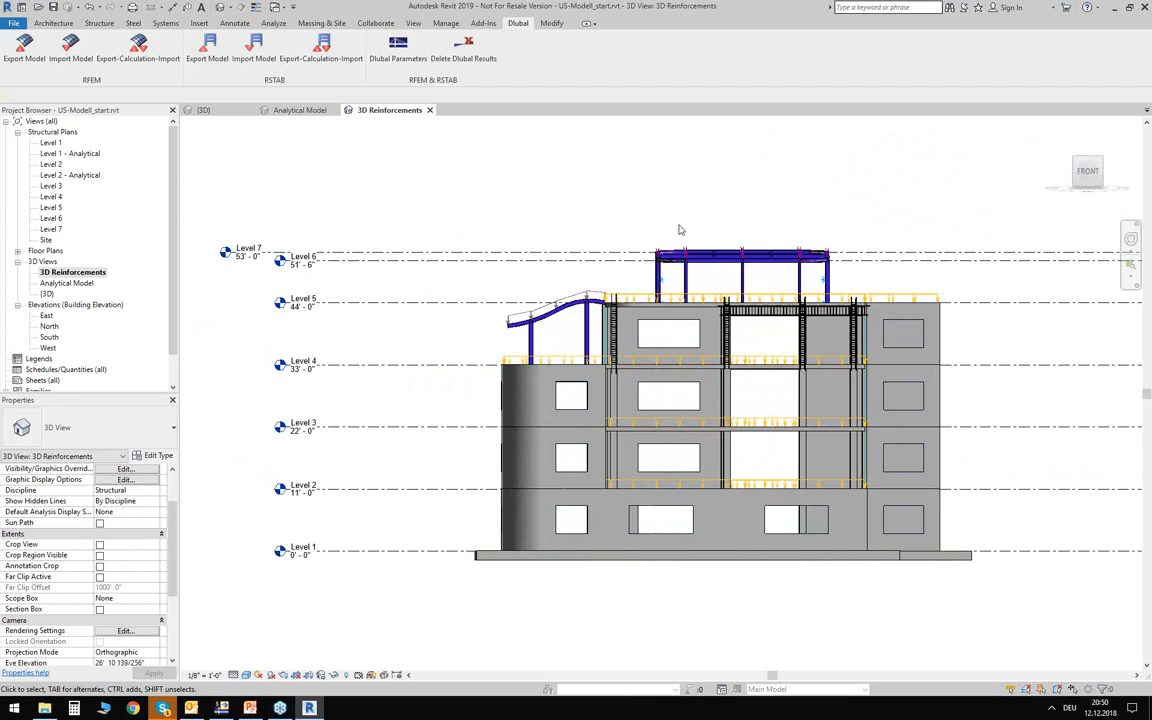
pyautogui.moveTo(678, 230); pyautogui.dragTo(584, 214, button='middle')
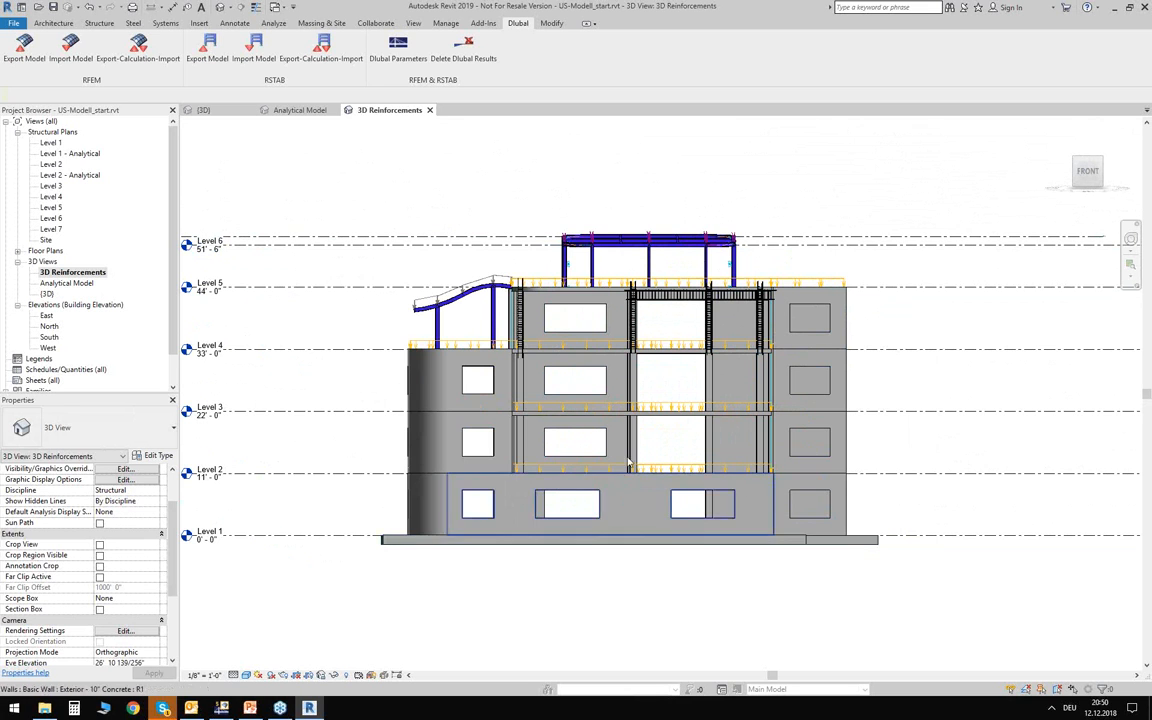
pyautogui.scroll(1, 593, 203)
pyautogui.scroll(2, 593, 203)
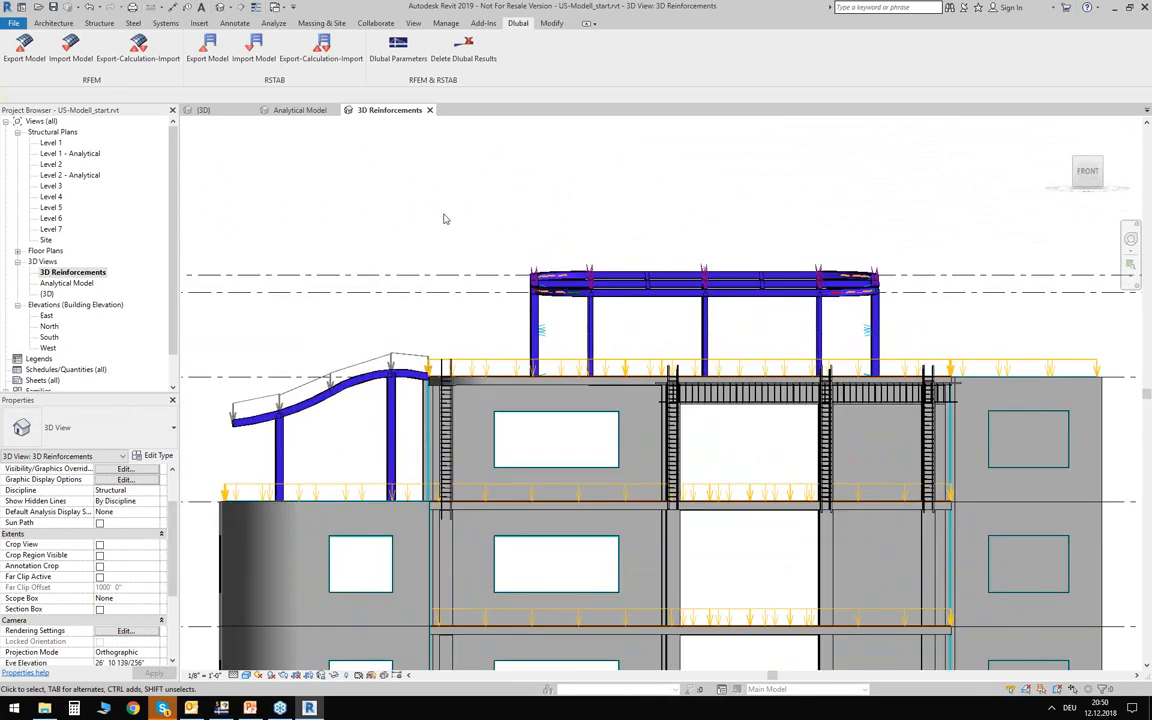
pyautogui.moveTo(911, 329); pyautogui.dragTo(955, 322)
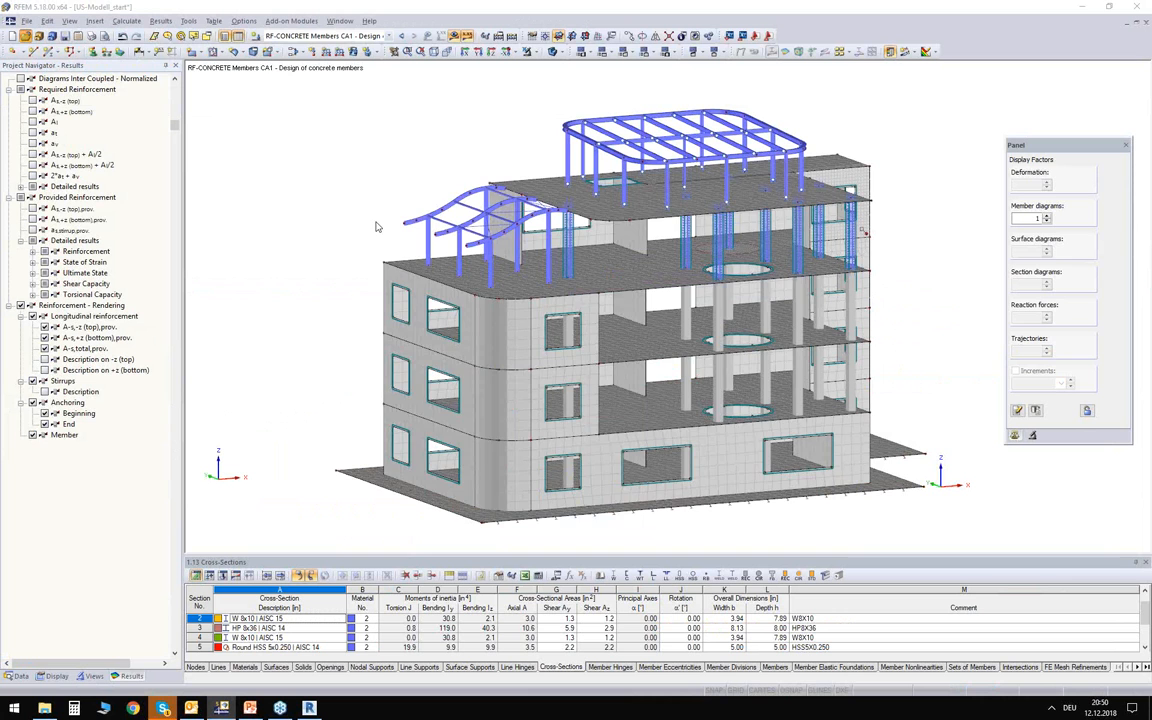
# Switch to RFEM and open the separate steel model Pavilion.rf5.
pyautogui.hotkey('ctrl', 'o')
pyautogui.click(421, 230)
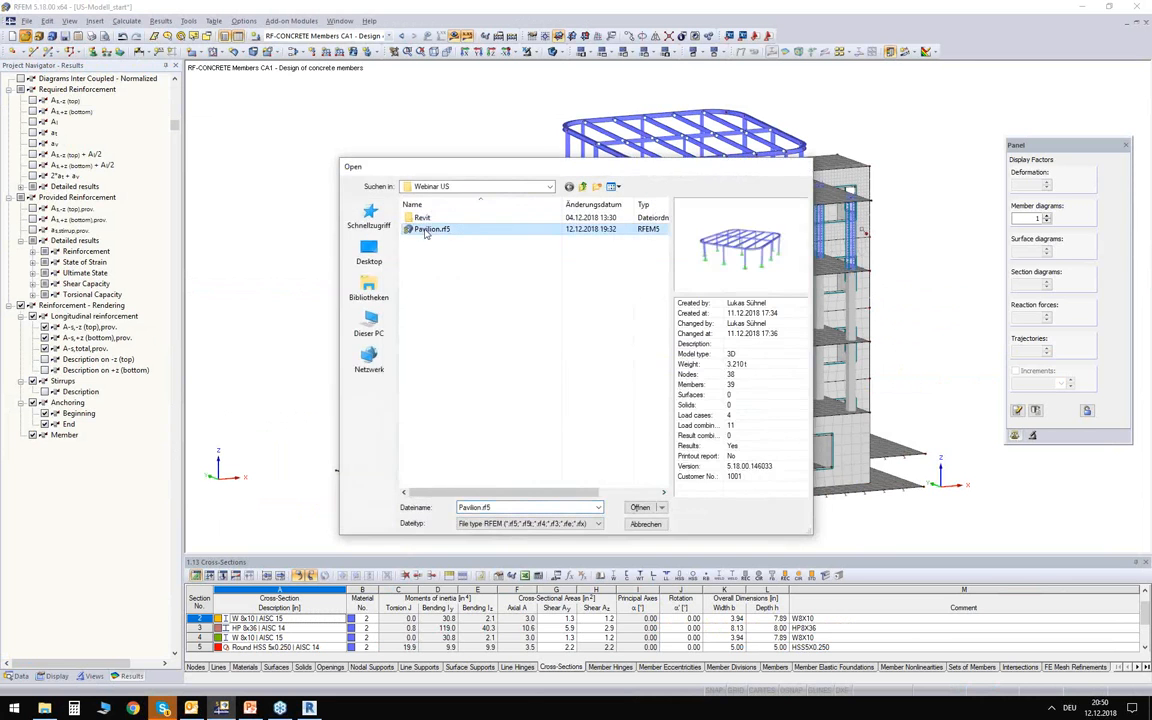
pyautogui.doubleClick(425, 231)
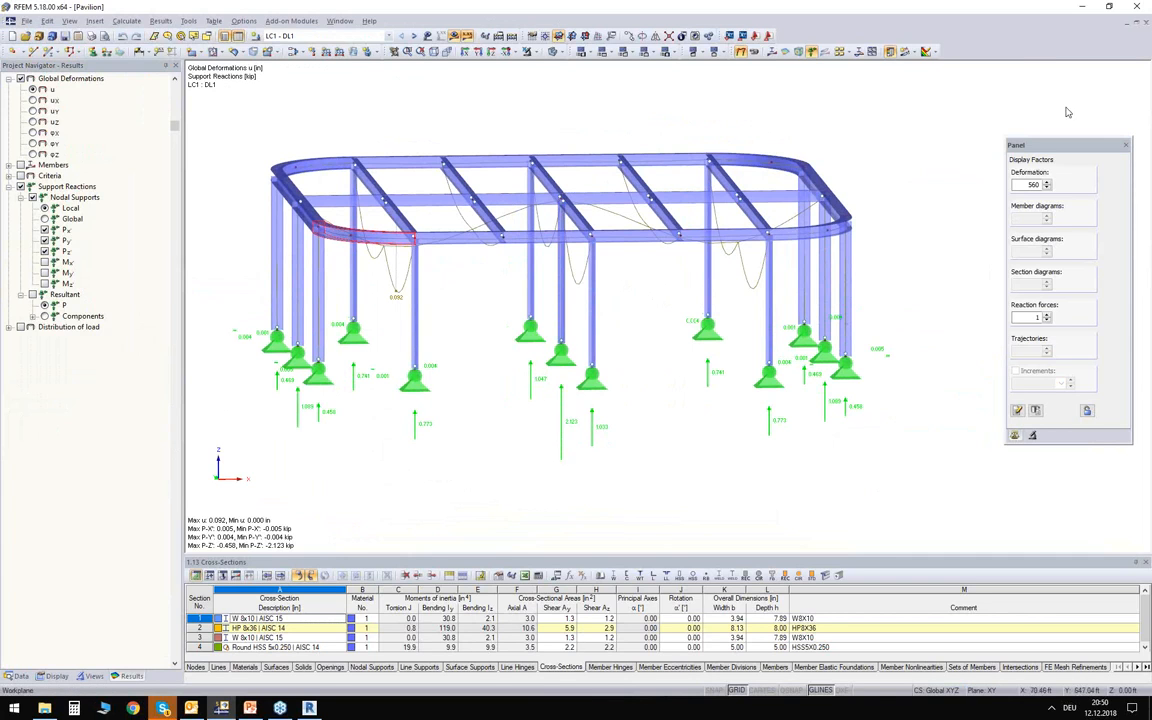
# Switch back to Revit and, in a front view of the Analytical Model, select the top storey's walls, columns, slab and loads.
pyautogui.click(309, 708)
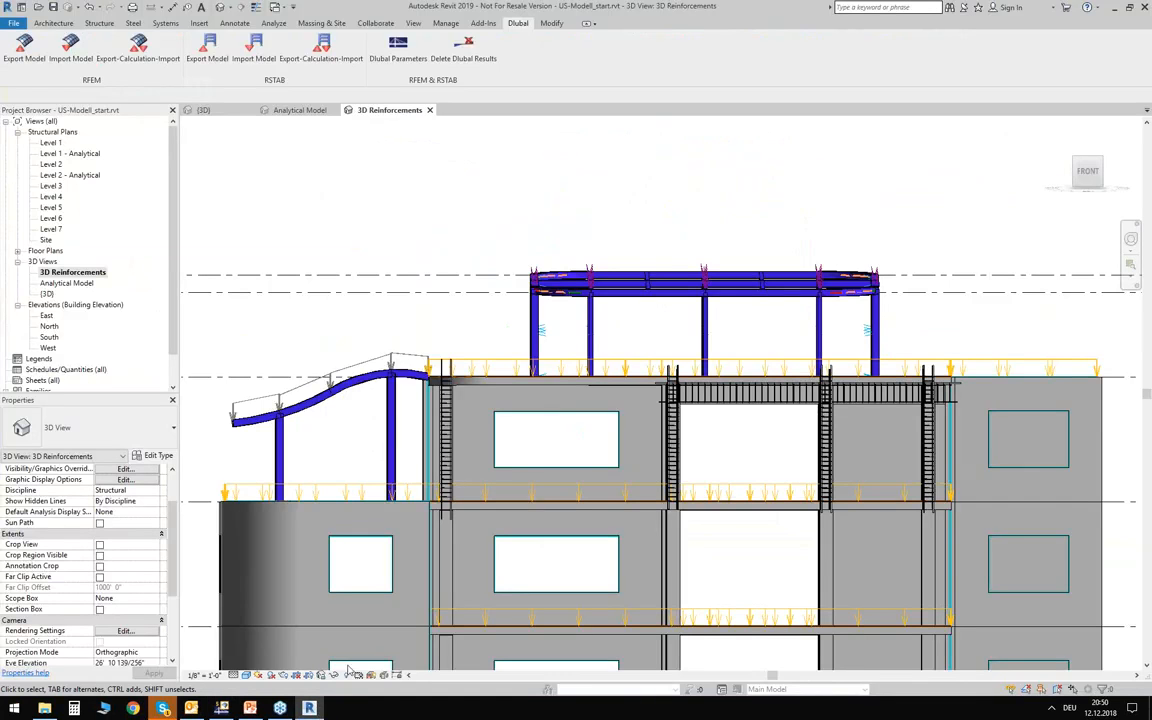
pyautogui.moveTo(489, 245); pyautogui.dragTo(479, 161, button='middle')
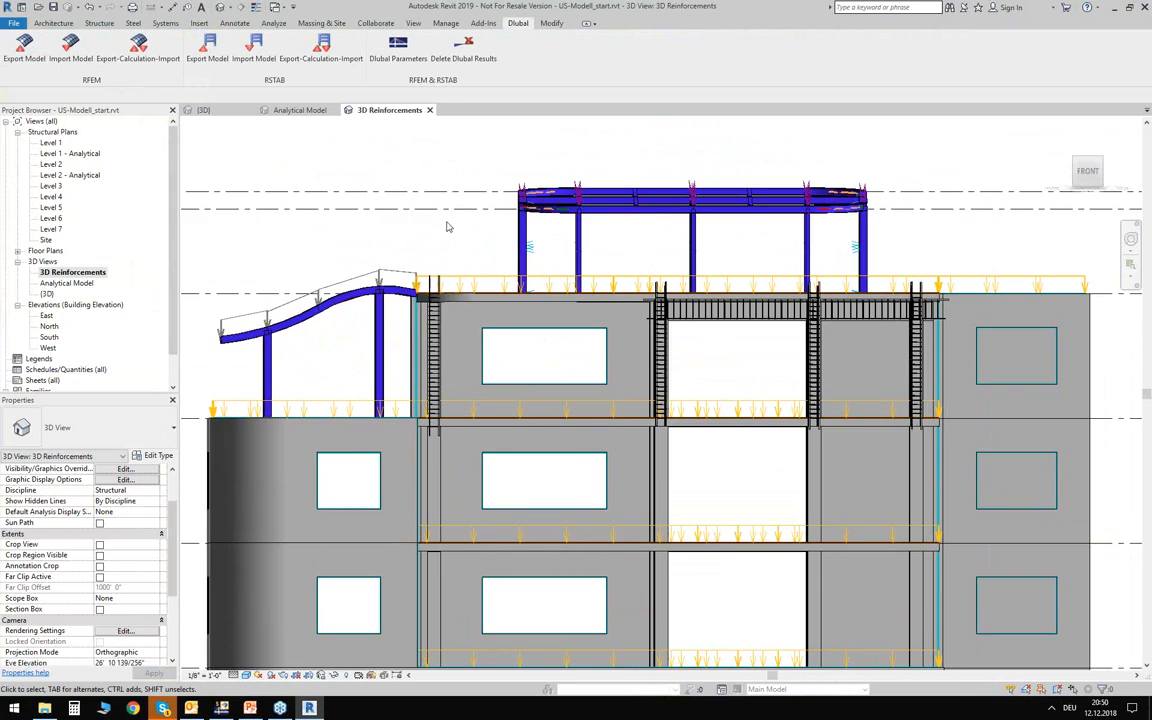
pyautogui.click(300, 110)
pyautogui.keyDown('shift'); pyautogui.moveTo(895, 365); pyautogui.dragTo(818, 288, button='middle'); pyautogui.keyUp('shift')
pyautogui.scroll(5, 585, 250)
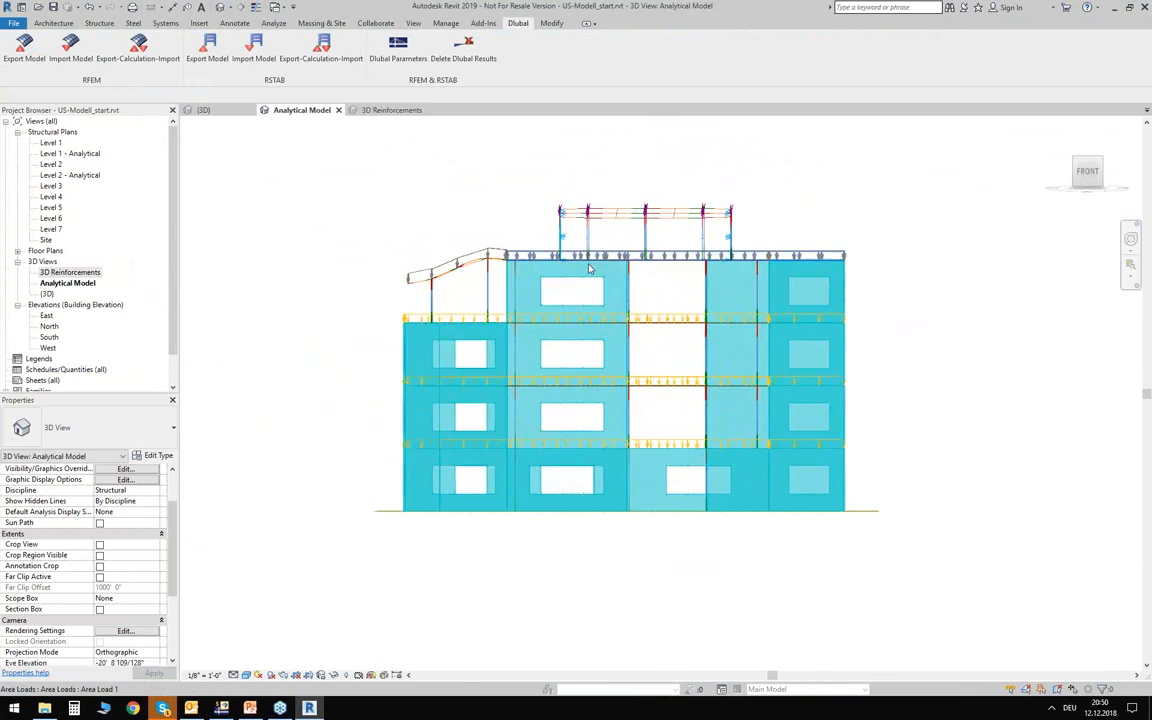
pyautogui.moveTo(427, 229); pyautogui.dragTo(1069, 381)
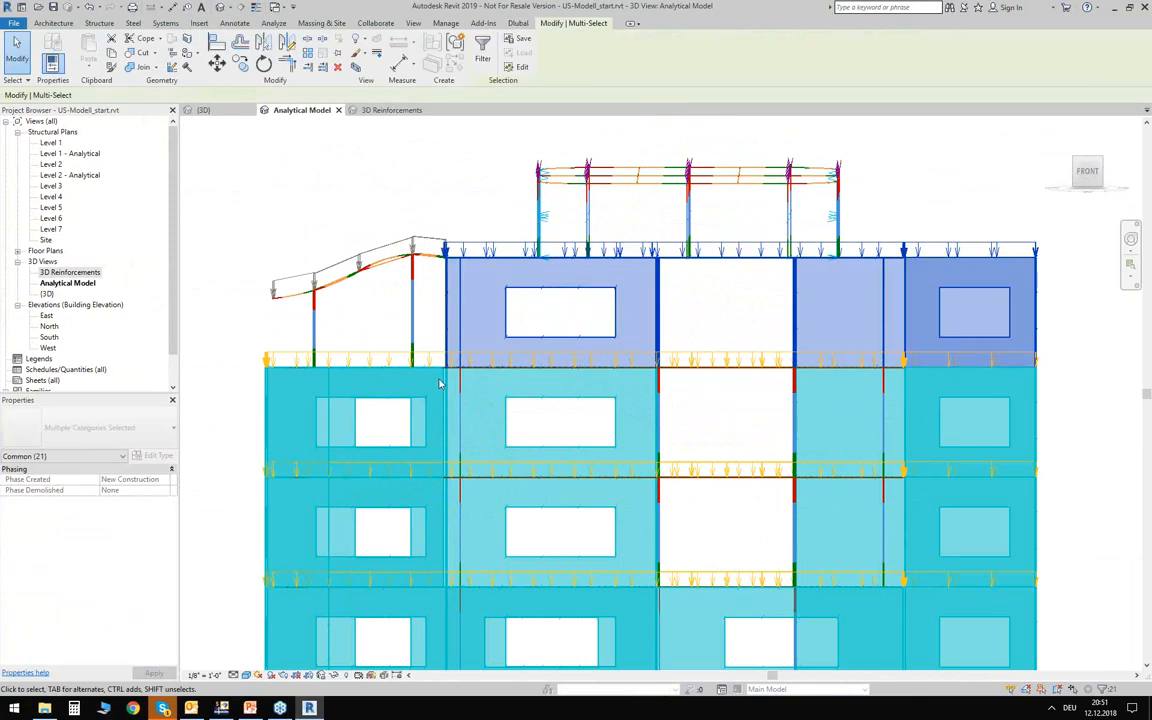
pyautogui.keyDown('shift'); pyautogui.moveTo(296, 219); pyautogui.dragTo(386, 280, button='middle'); pyautogui.keyUp('shift')
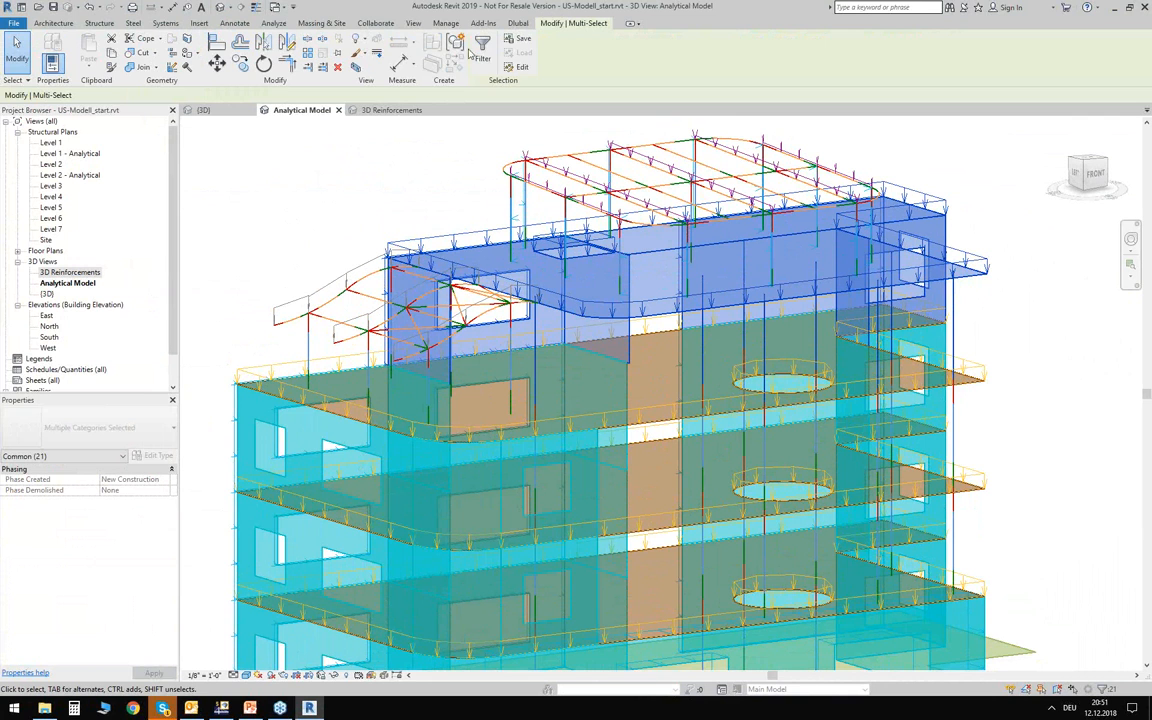
# Export only the selected objects to RFEM as a new structure, with loads applied and self-weight in load case DL1.
pyautogui.click(516, 23)
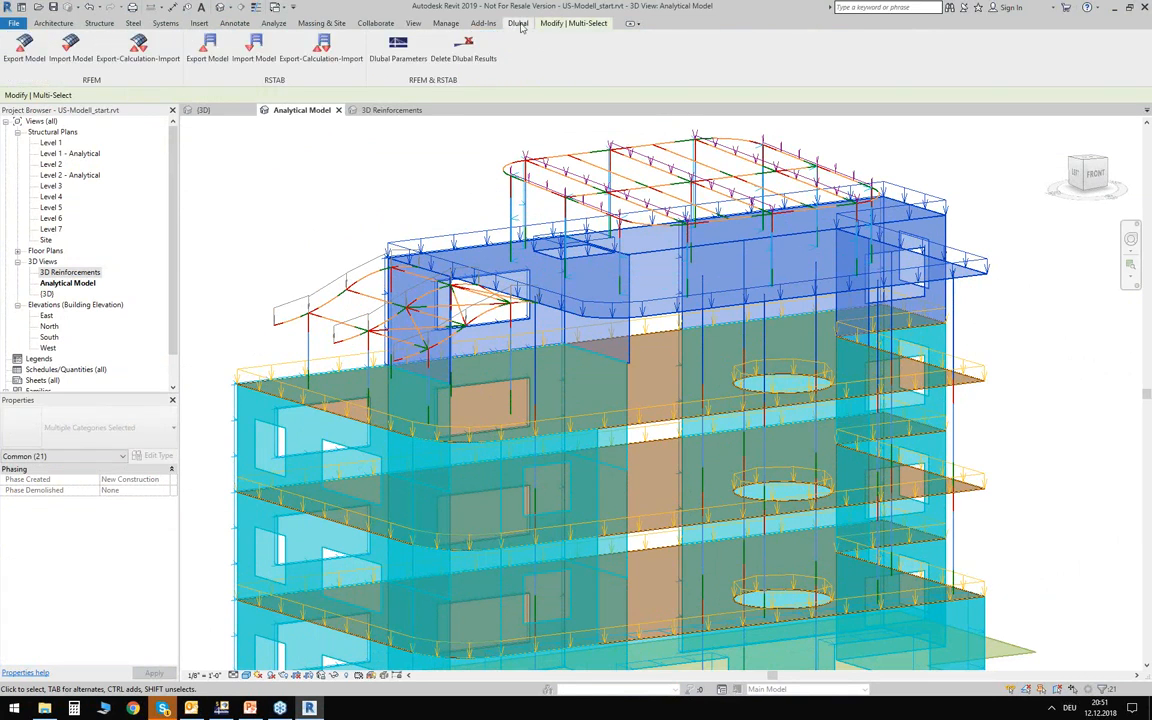
pyautogui.click(29, 60)
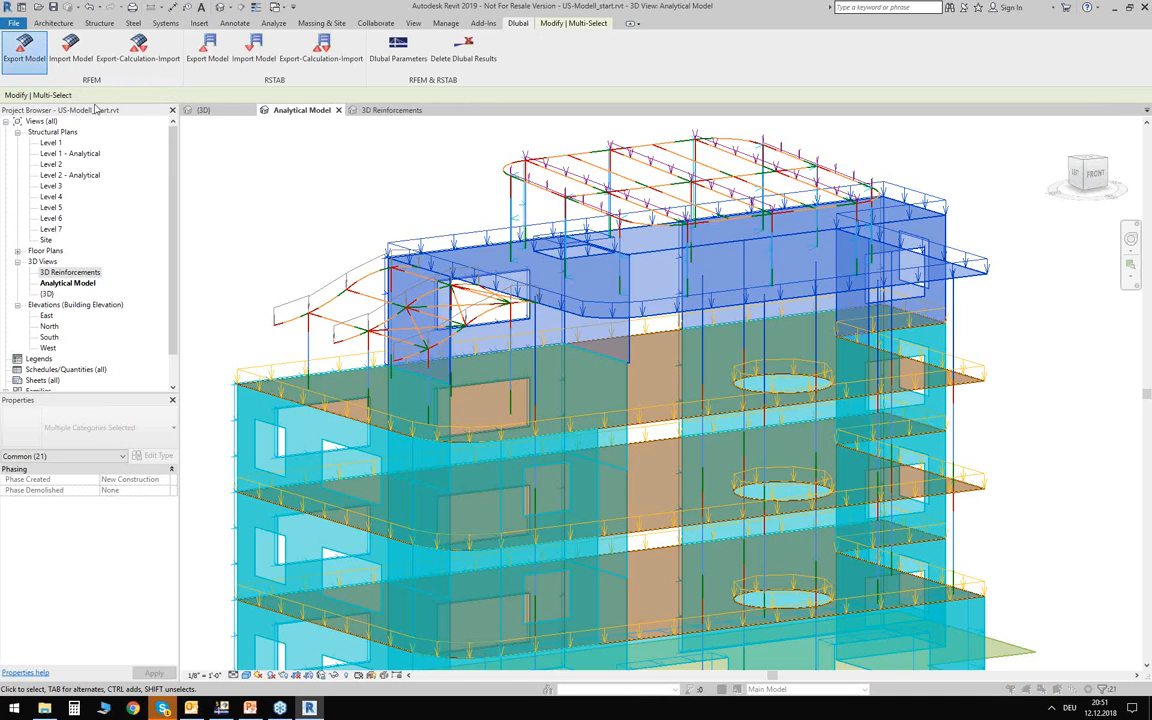
pyautogui.click(339, 303)
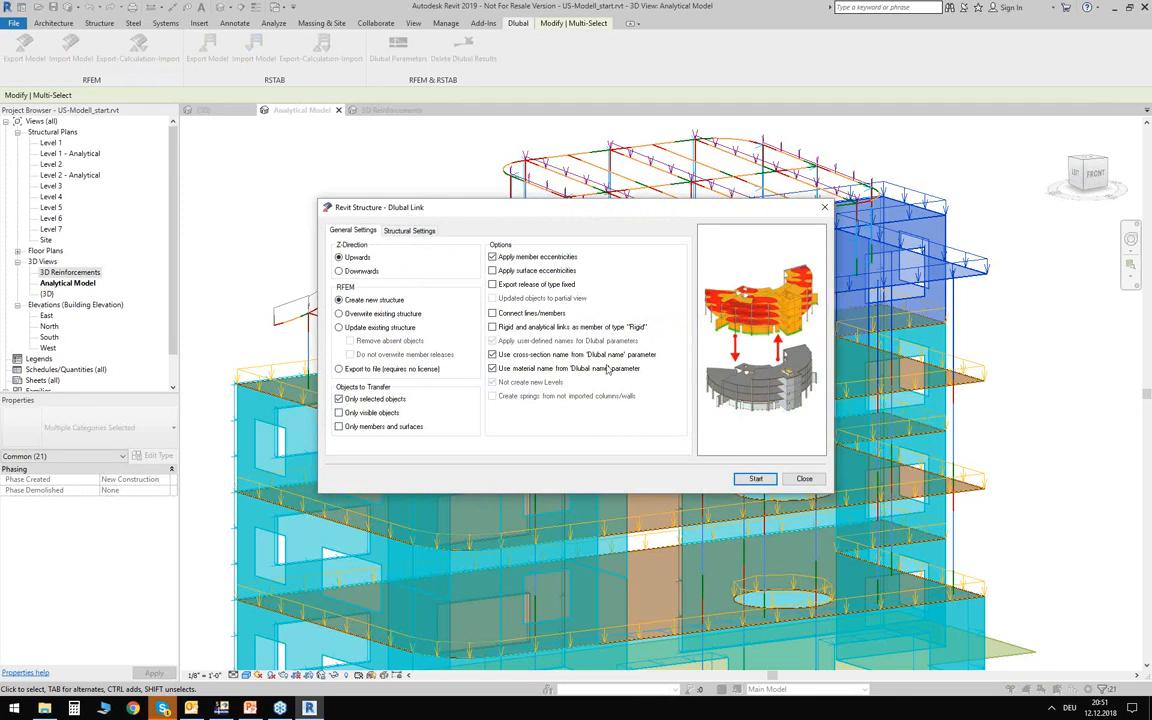
pyautogui.click(420, 231)
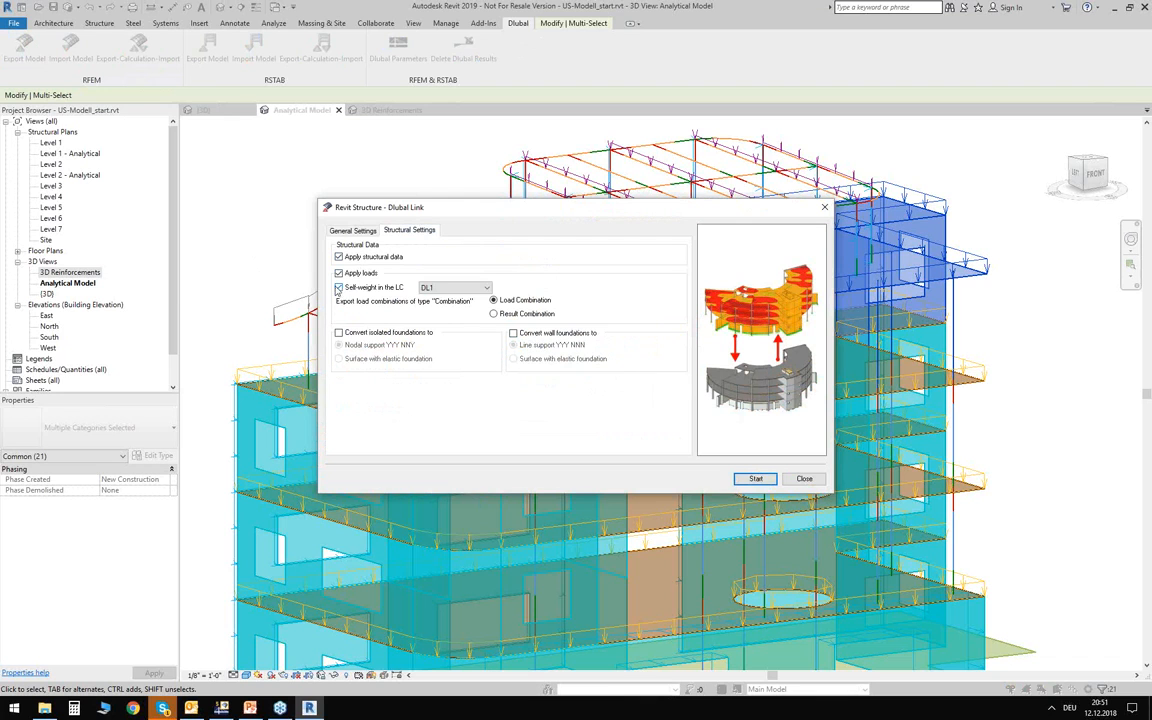
pyautogui.click(756, 478)
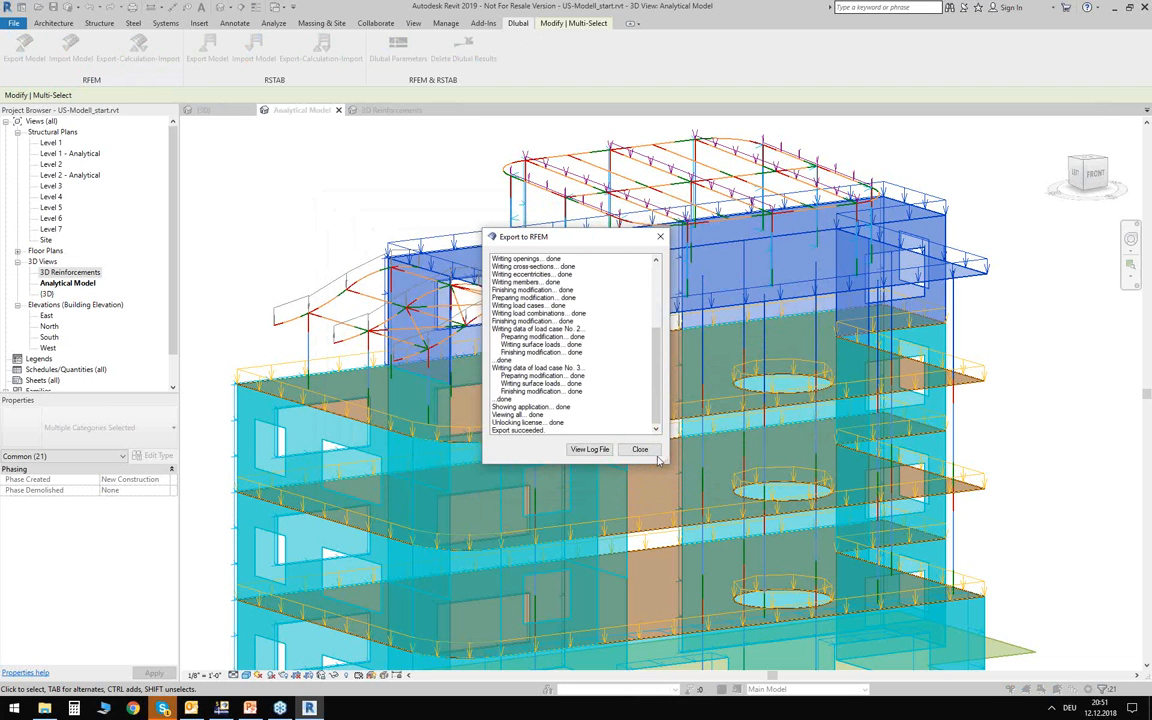
pyautogui.click(639, 449)
# Switch to RFEM and assign nodal supports to the base nodes of all columns in the exported top storey.
pyautogui.click(222, 708)
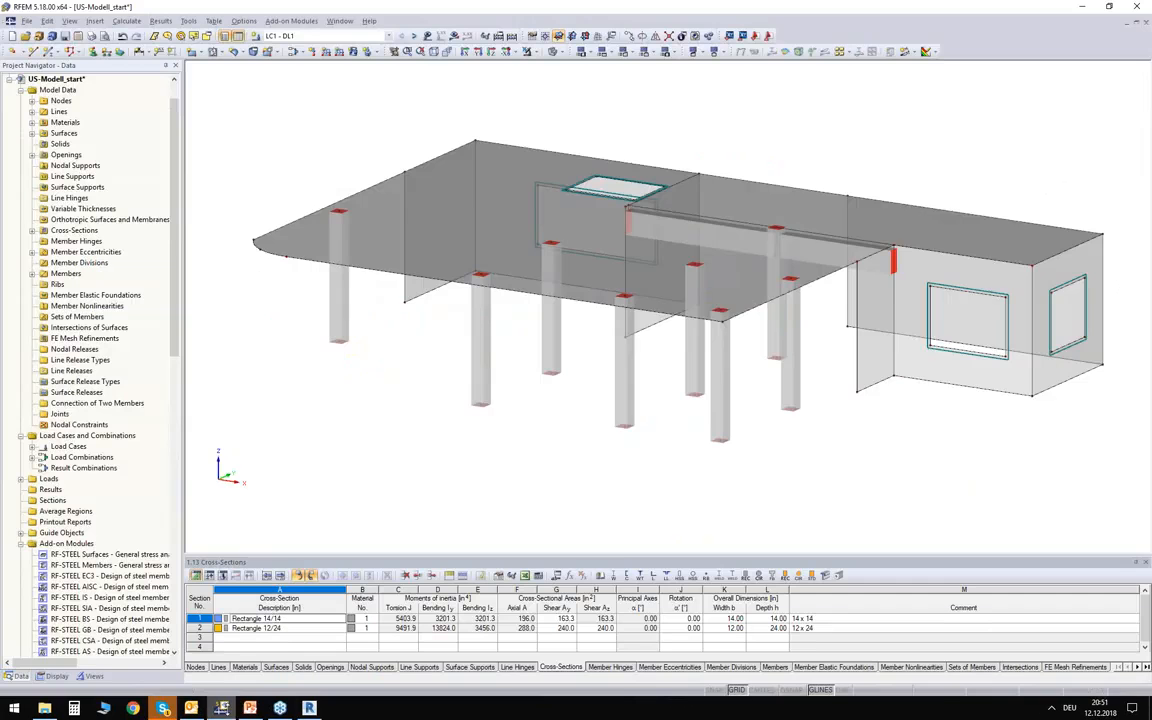
pyautogui.keyDown('shift'); pyautogui.moveTo(363, 434); pyautogui.dragTo(497, 443, button='middle'); pyautogui.keyUp('shift')
pyautogui.moveTo(398, 428)
pyautogui.keyDown('shift'); pyautogui.mouseDown(button='middle')
pyautogui.moveTo(541, 441)
pyautogui.moveTo(527, 429)
pyautogui.moveTo(656, 399)
pyautogui.moveTo(661, 420)
pyautogui.moveTo(628, 449)
pyautogui.mouseUp(button='middle'); pyautogui.keyUp('shift')
pyautogui.scroll(-2, 428, 316)
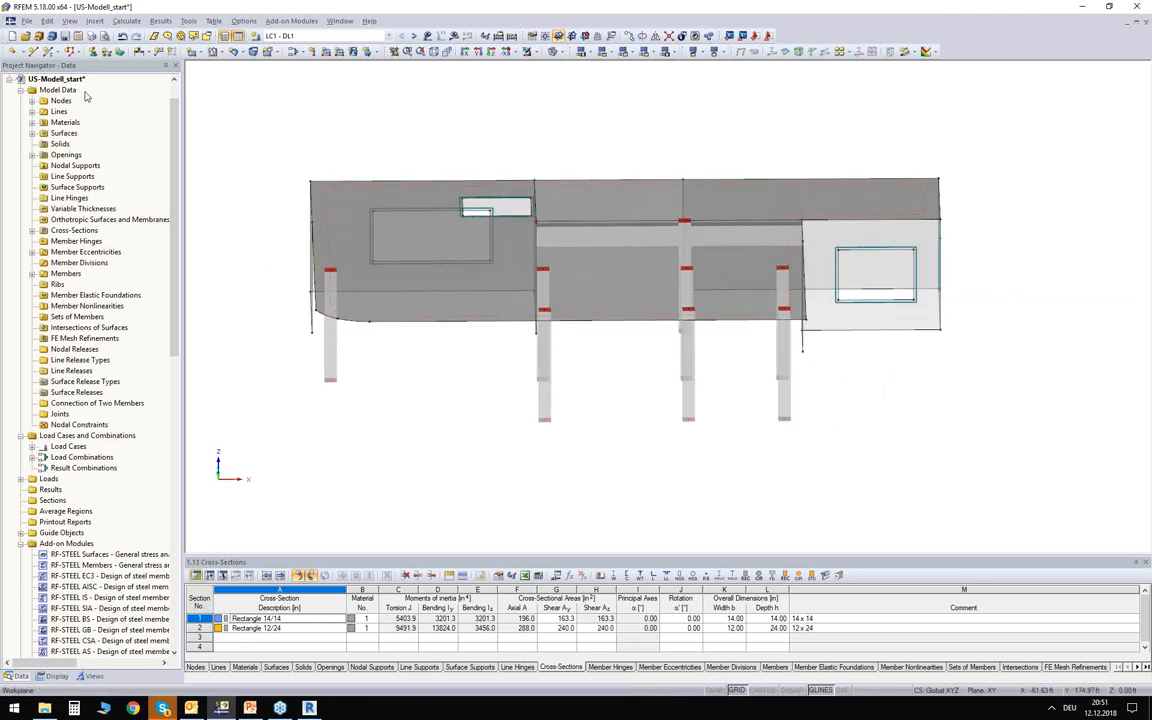
pyautogui.click(685, 459)
pyautogui.moveTo(289, 355); pyautogui.dragTo(737, 446)
pyautogui.keyDown('ctrl'); pyautogui.moveTo(733, 437); pyautogui.dragTo(733, 390, button='middle'); pyautogui.keyUp('ctrl')
pyautogui.click(701, 351)
pyautogui.press('Escape')
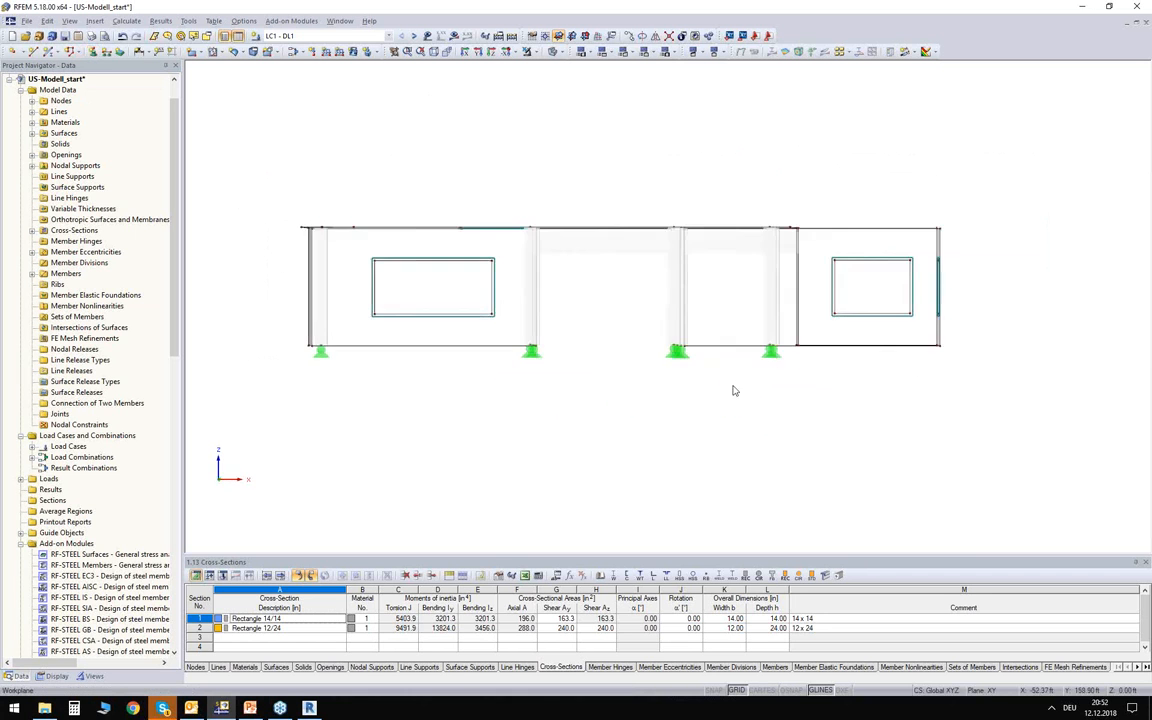
# Assign hinged line supports to the base lines of all walls in the top storey model.
pyautogui.click(104, 51)
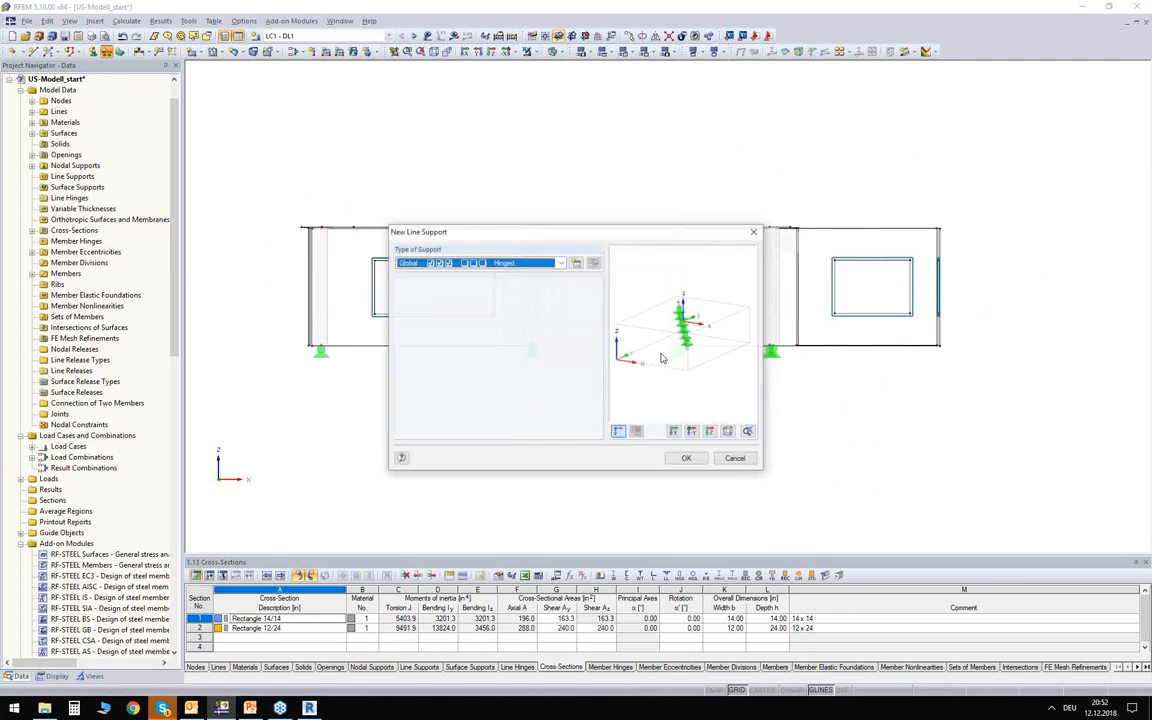
pyautogui.click(689, 458)
pyautogui.click(880, 356)
pyautogui.keyDown('ctrl'); pyautogui.moveTo(540, 470); pyautogui.dragTo(625, 527, button='middle'); pyautogui.keyUp('ctrl')
pyautogui.keyDown('ctrl'); pyautogui.moveTo(580, 440); pyautogui.dragTo(577, 465, button='middle'); pyautogui.keyUp('ctrl')
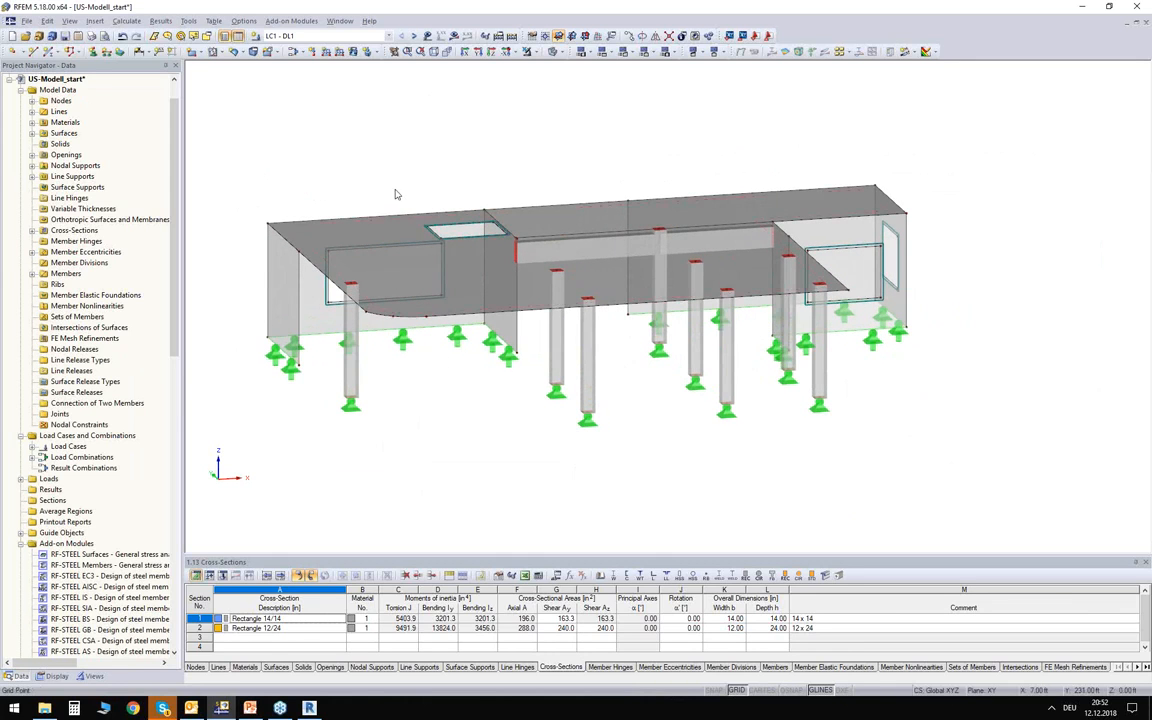
# Display the model's loads, examine load cases LL1 and WIND1, and return to LC1 - DL1.
pyautogui.click(312, 37)
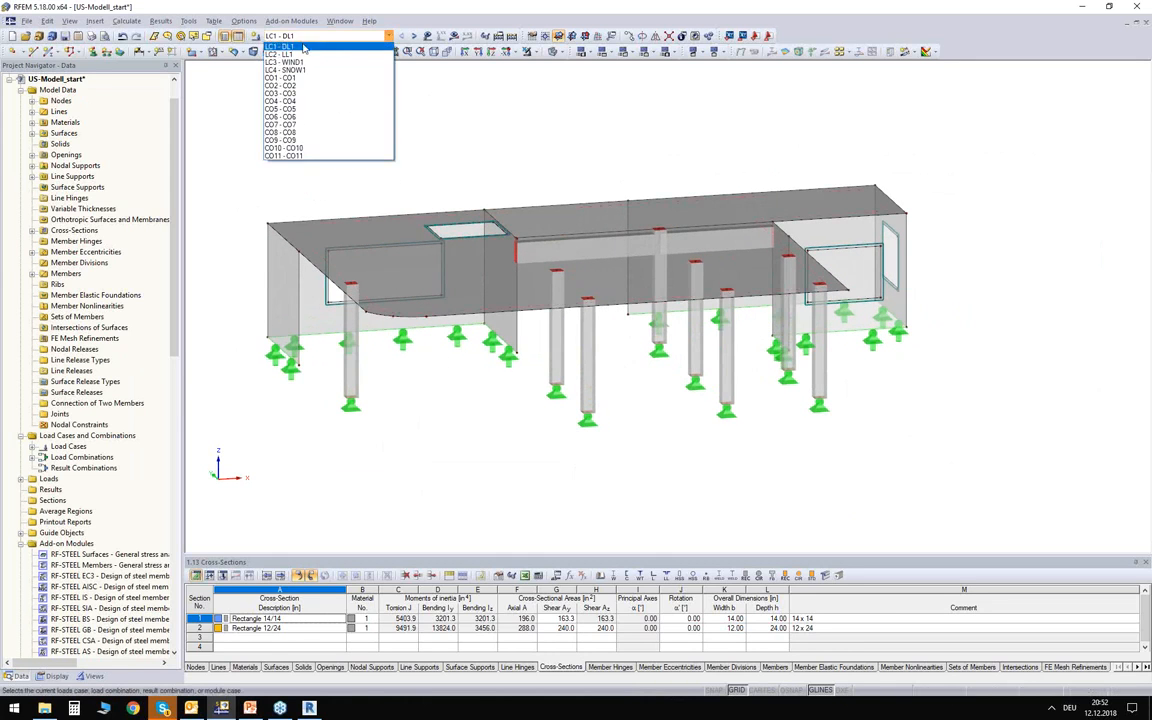
pyautogui.click(299, 46)
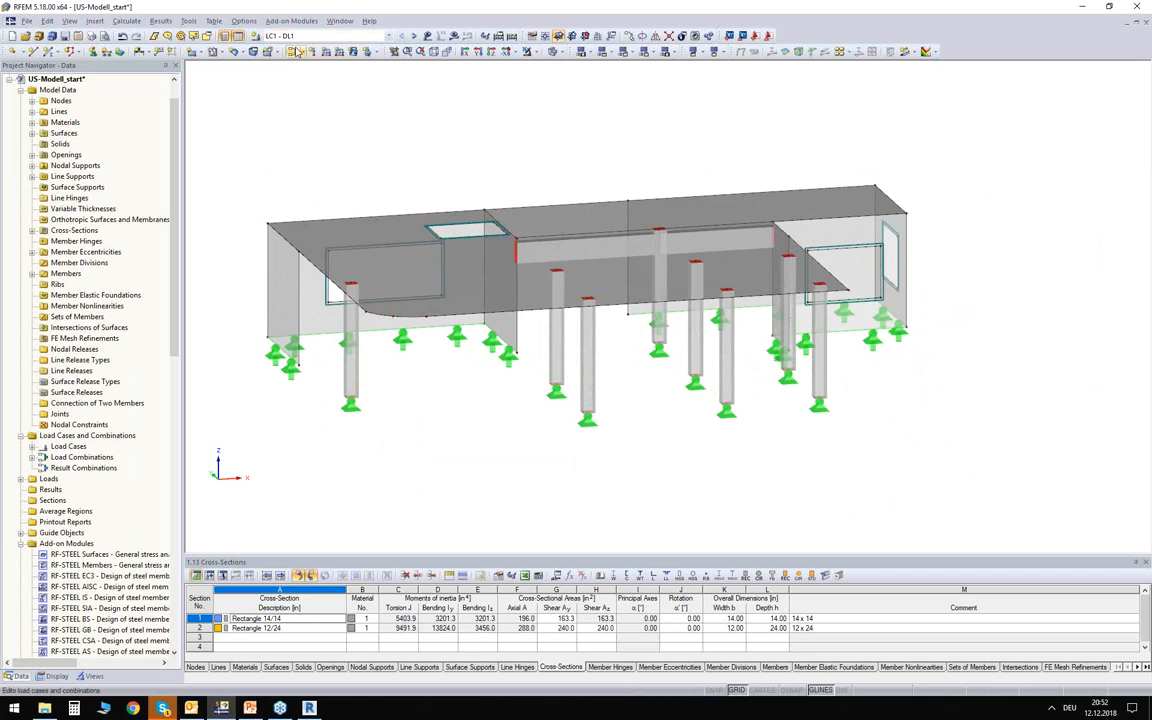
pyautogui.click(415, 38)
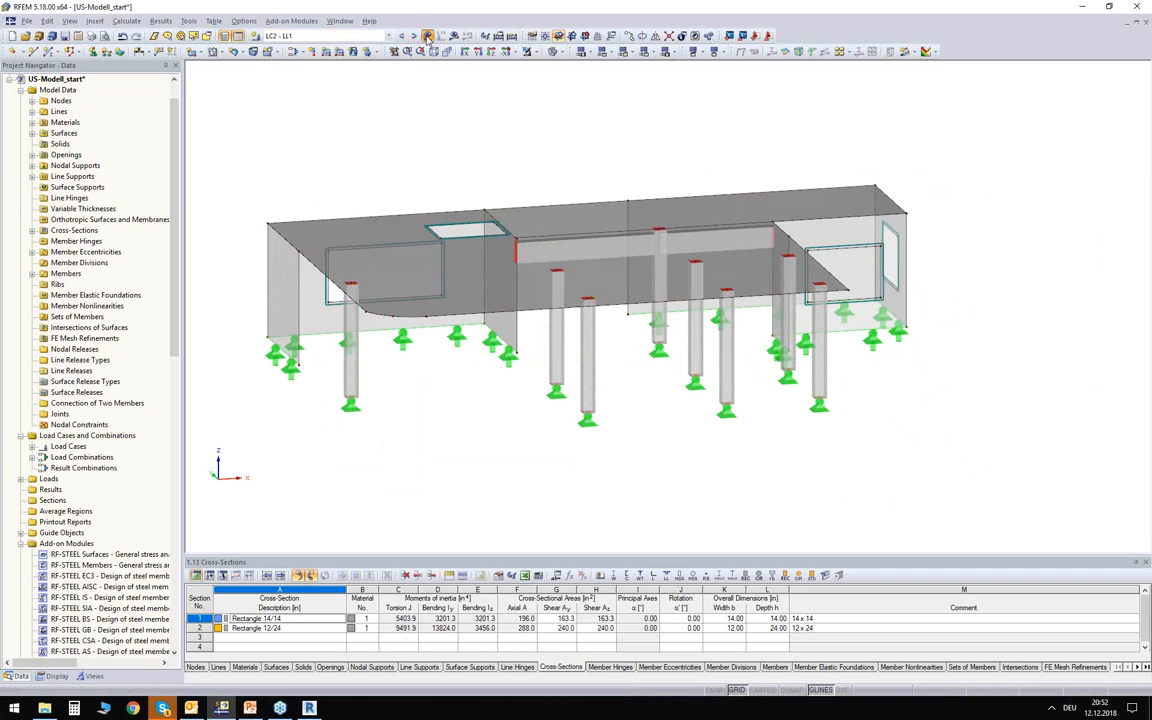
pyautogui.click(427, 37)
pyautogui.keyDown('ctrl'); pyautogui.moveTo(345, 148); pyautogui.dragTo(488, 206, button='middle'); pyautogui.keyUp('ctrl')
pyautogui.click(414, 37)
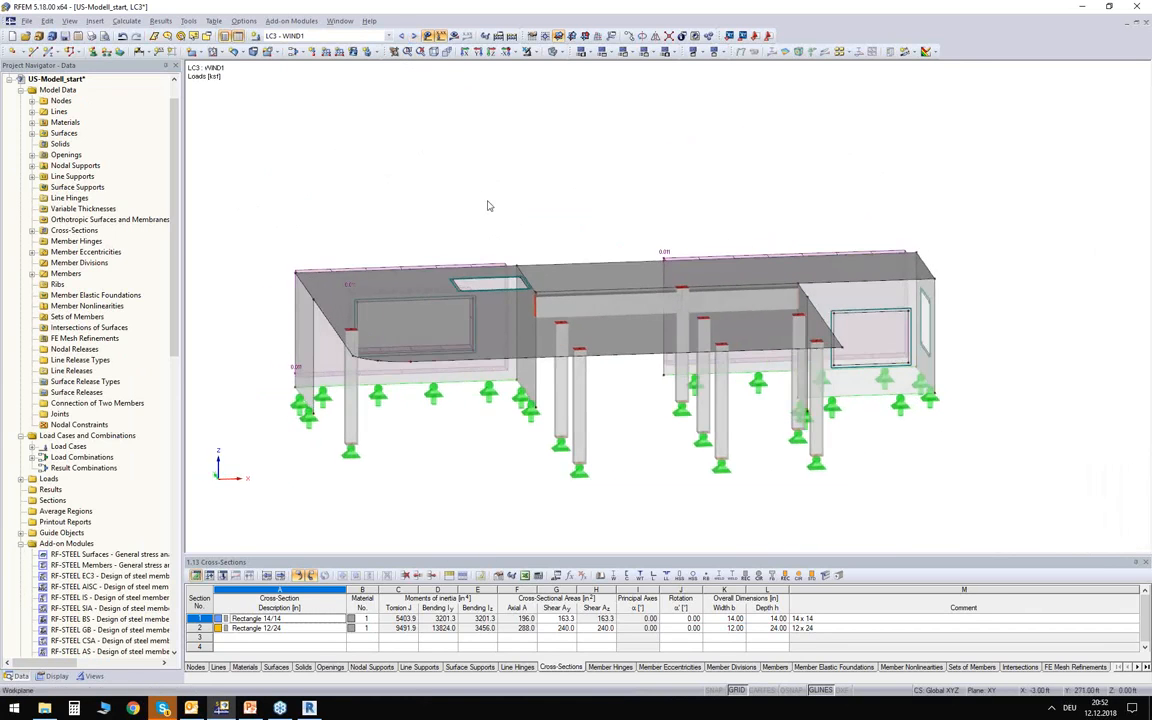
pyautogui.click(313, 37)
pyautogui.click(300, 46)
pyautogui.keyDown('ctrl'); pyautogui.moveTo(617, 226); pyautogui.dragTo(609, 190, button='middle'); pyautogui.keyUp('ctrl')
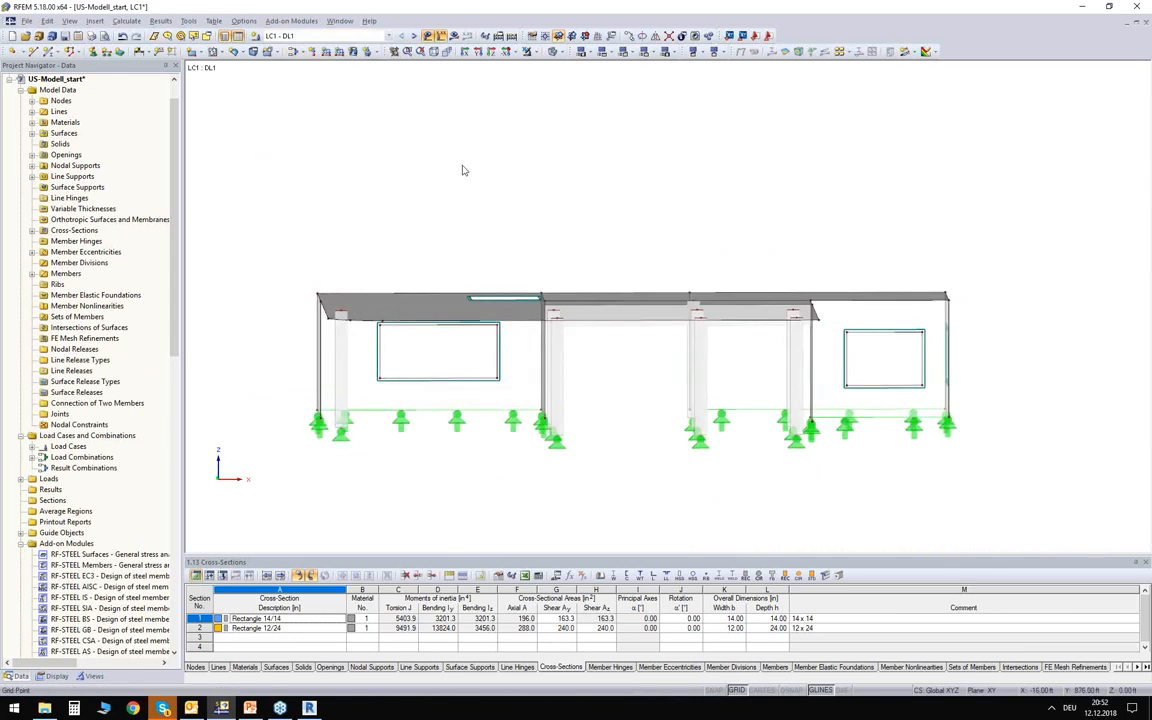
pyautogui.keyDown('ctrl'); pyautogui.moveTo(514, 213); pyautogui.dragTo(578, 193, button='middle'); pyautogui.keyUp('ctrl')
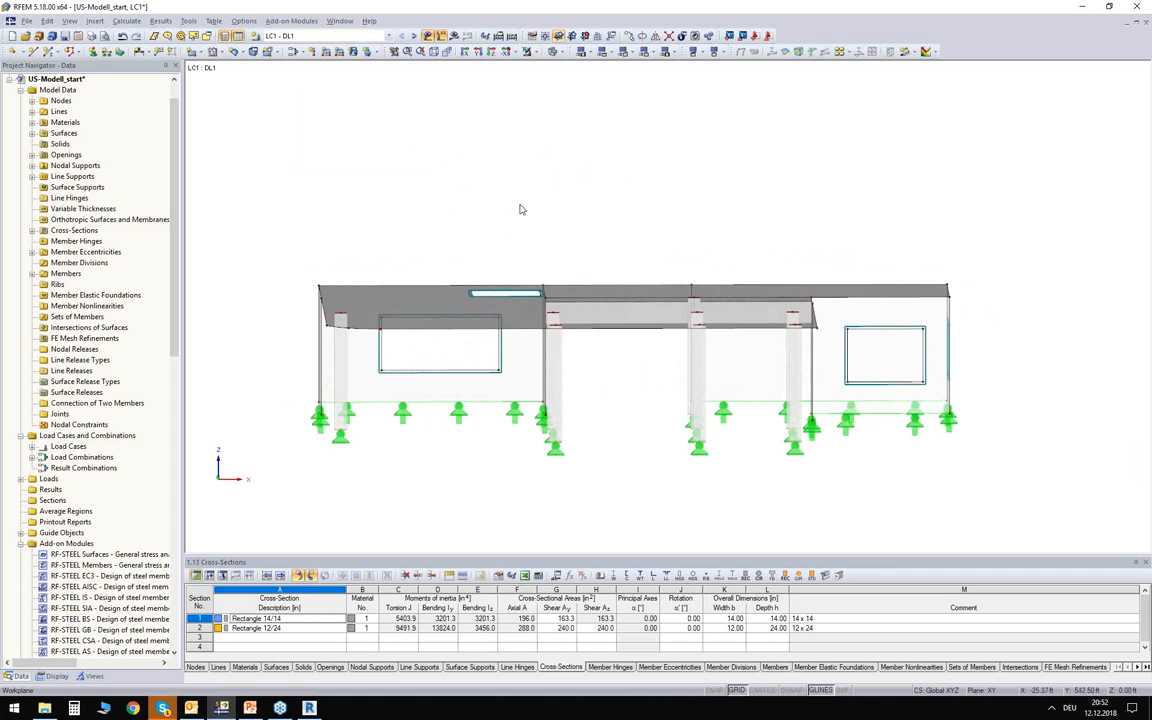
pyautogui.keyDown('ctrl'); pyautogui.moveTo(494, 193); pyautogui.dragTo(468, 198, button='middle'); pyautogui.keyUp('ctrl')
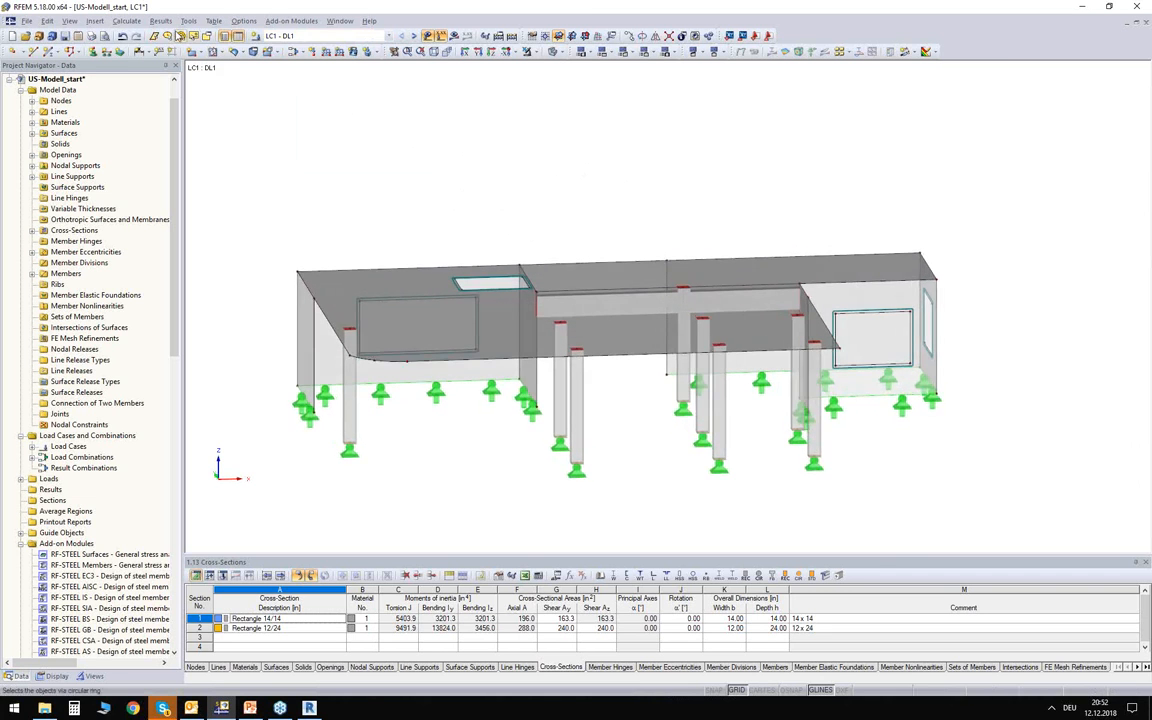
# Start importing support reactions as load from Pavilion.rf5, using load case LC1 - DL1 and all supported nodes.
pyautogui.click(188, 21)
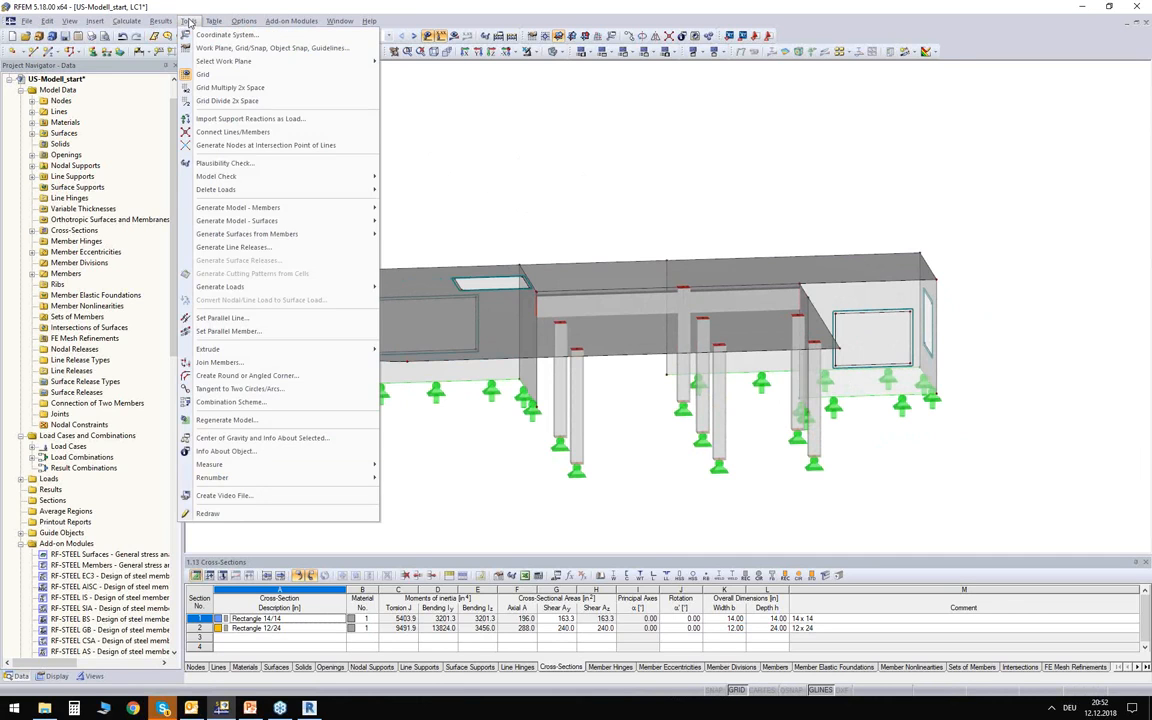
pyautogui.click(236, 120)
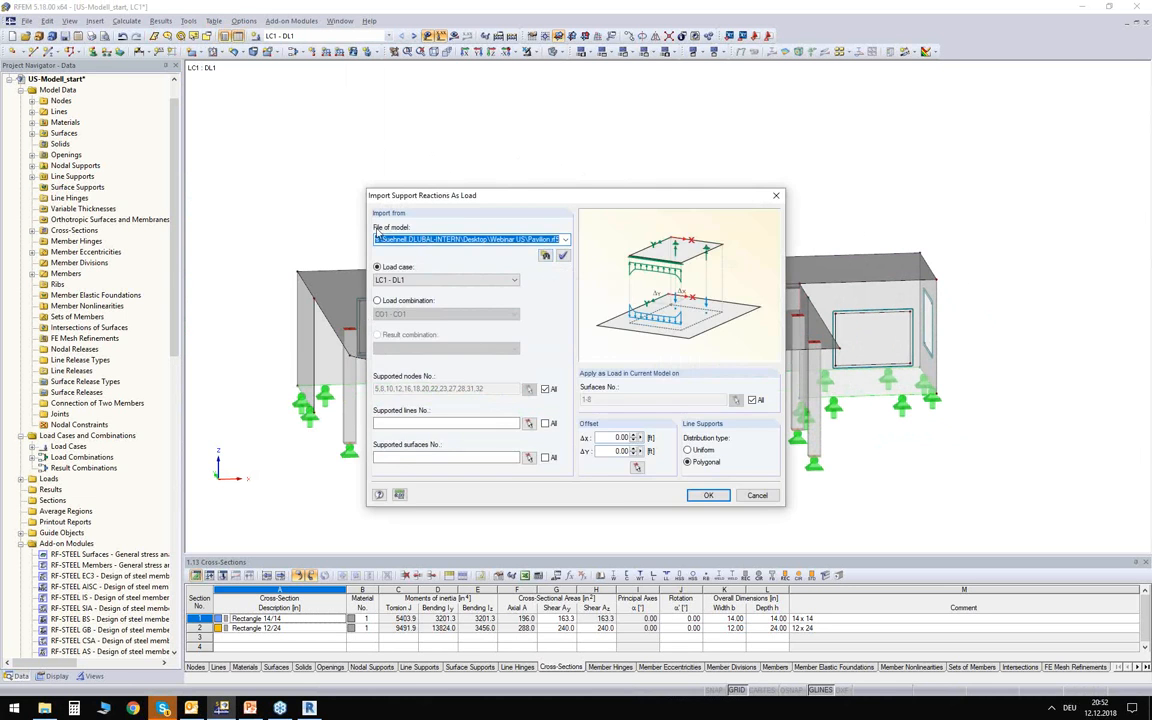
pyautogui.click(545, 255)
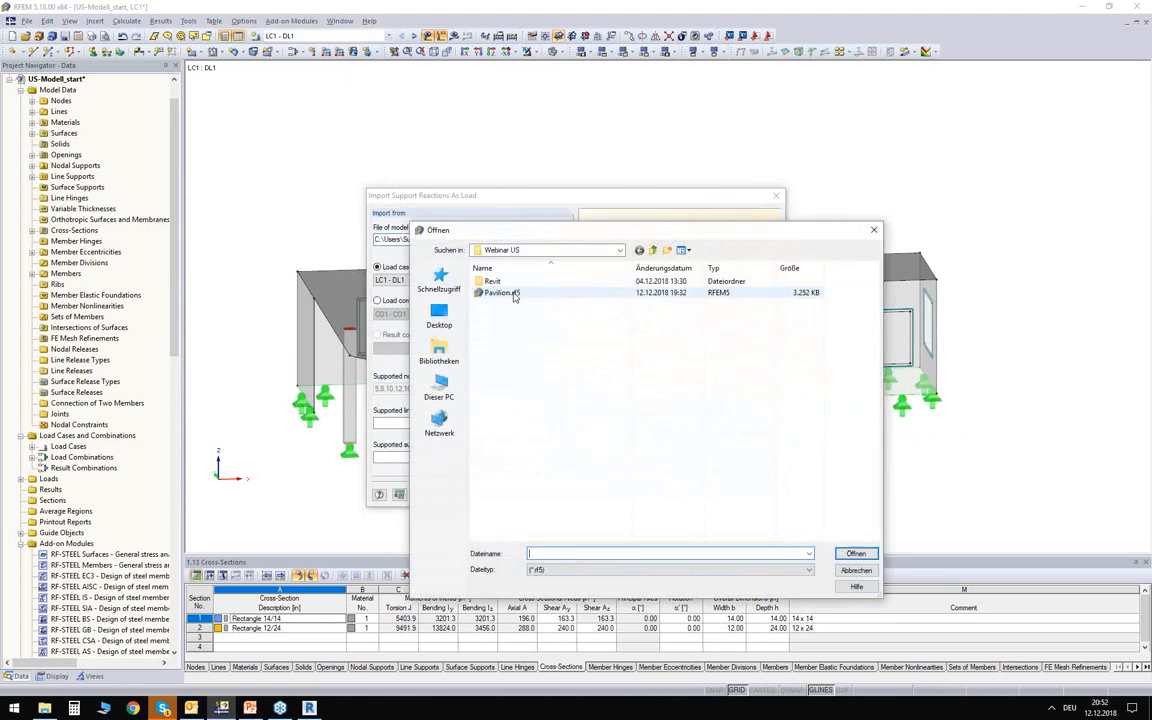
pyautogui.doubleClick(500, 292)
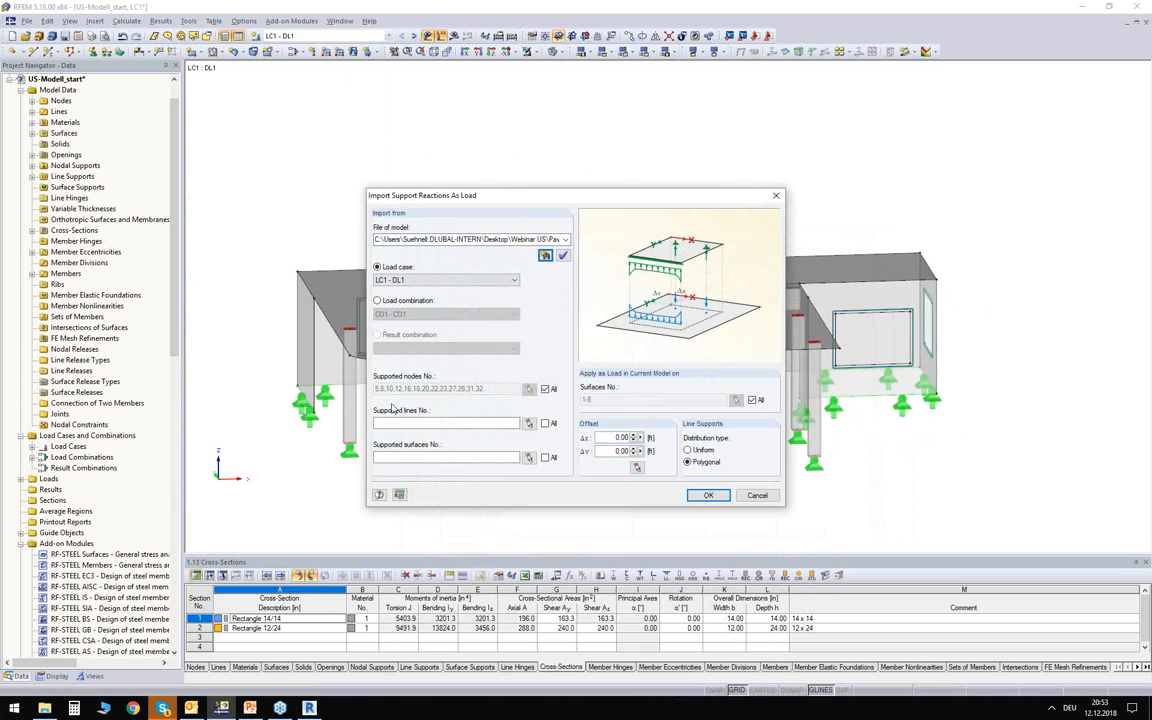
pyautogui.click(412, 280)
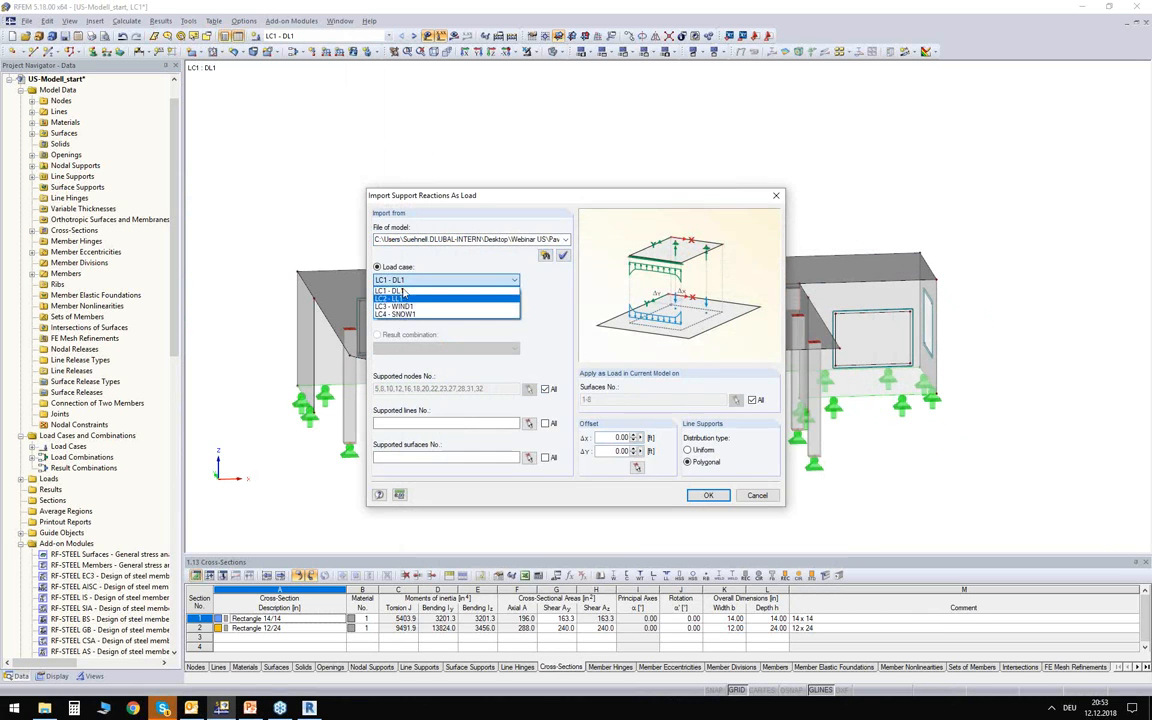
pyautogui.click(406, 287)
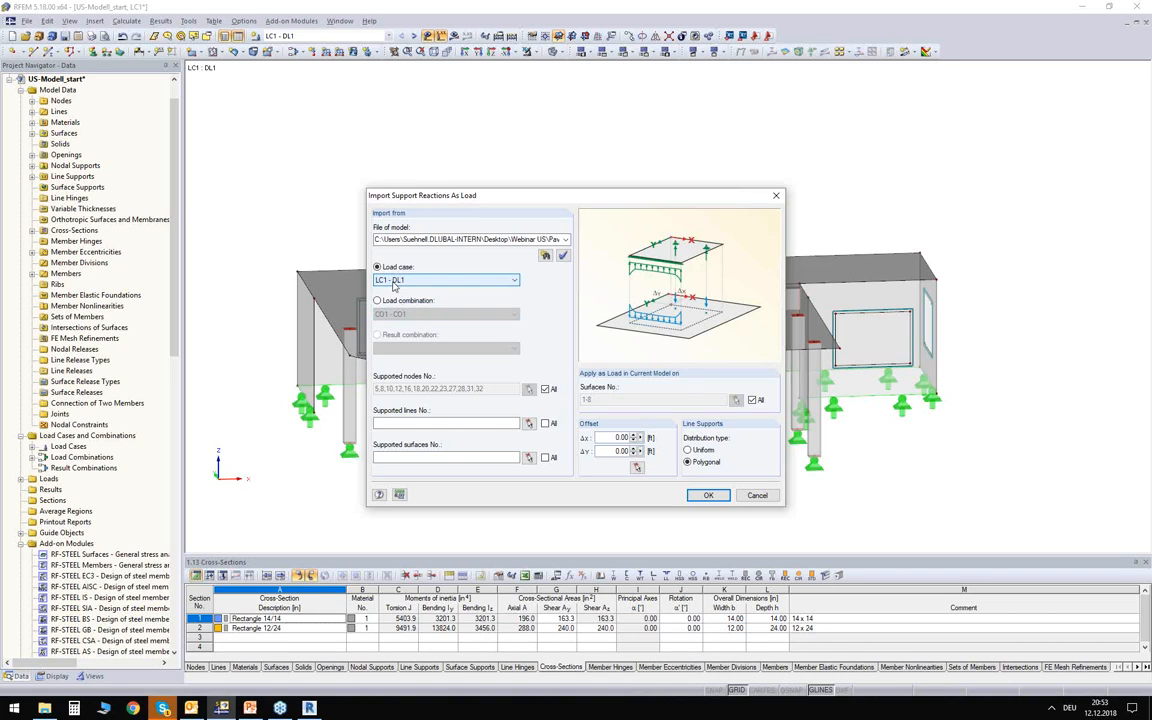
# Restrict the imported reactions to the roof slab, surface 1, instead of all surfaces, and carry out the import.
pyautogui.click(753, 400)
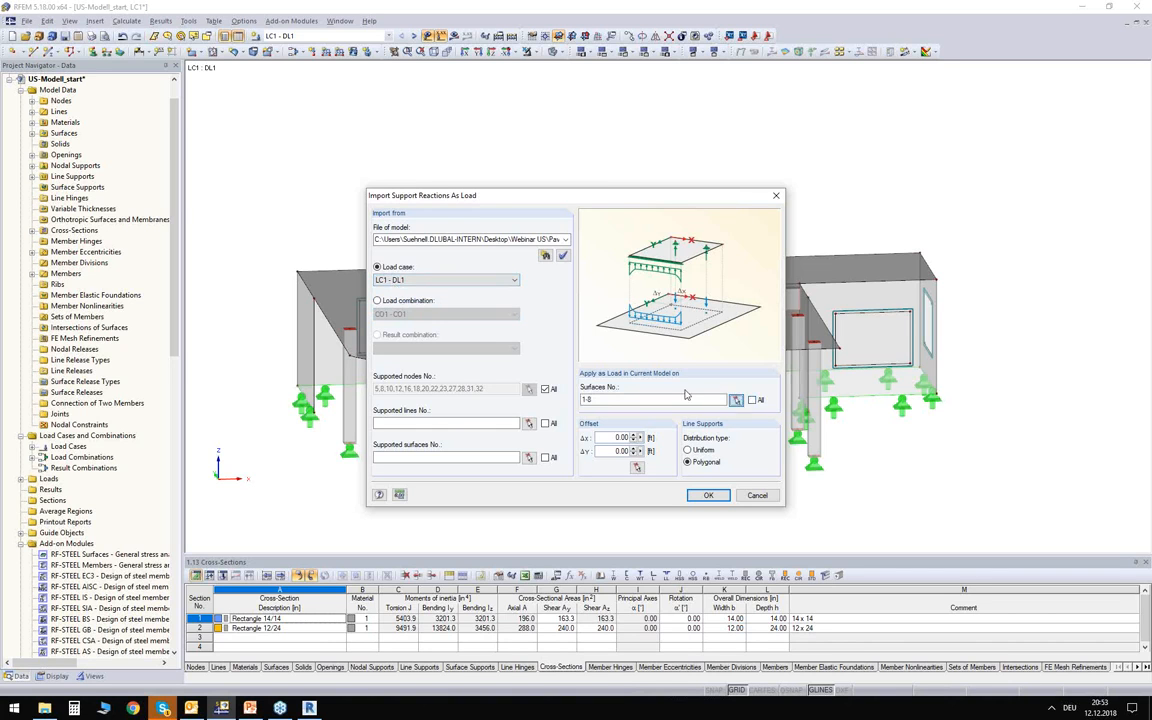
pyautogui.click(736, 400)
pyautogui.click(337, 190)
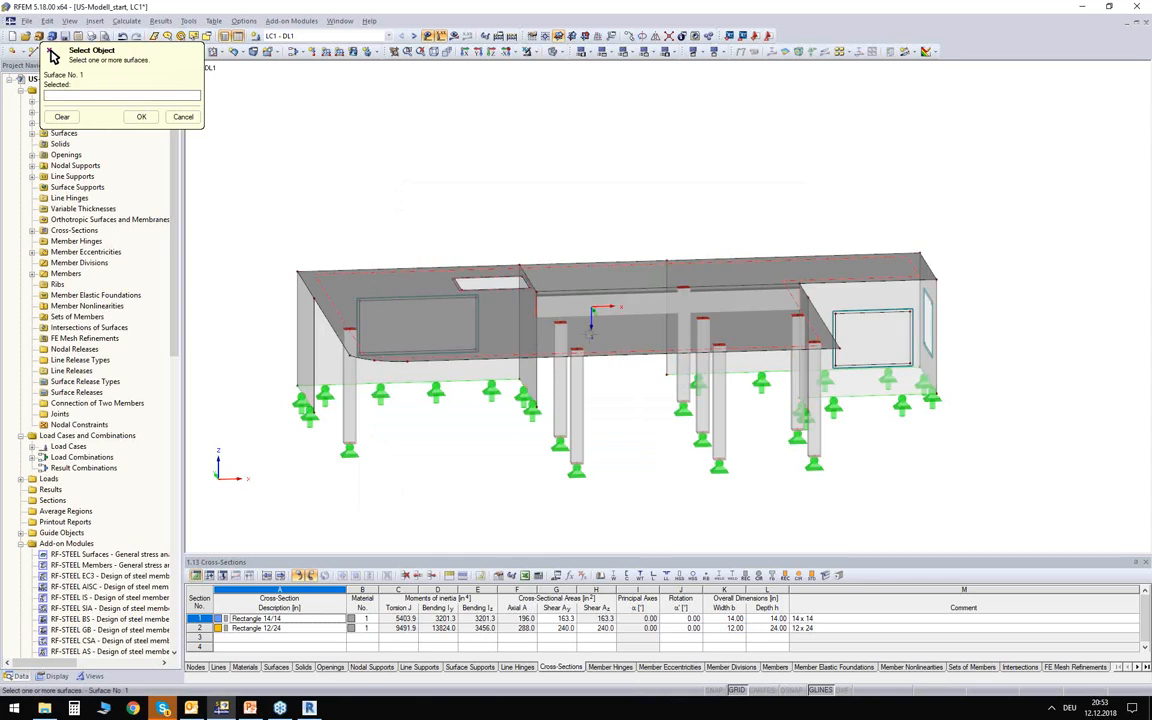
pyautogui.click(141, 116)
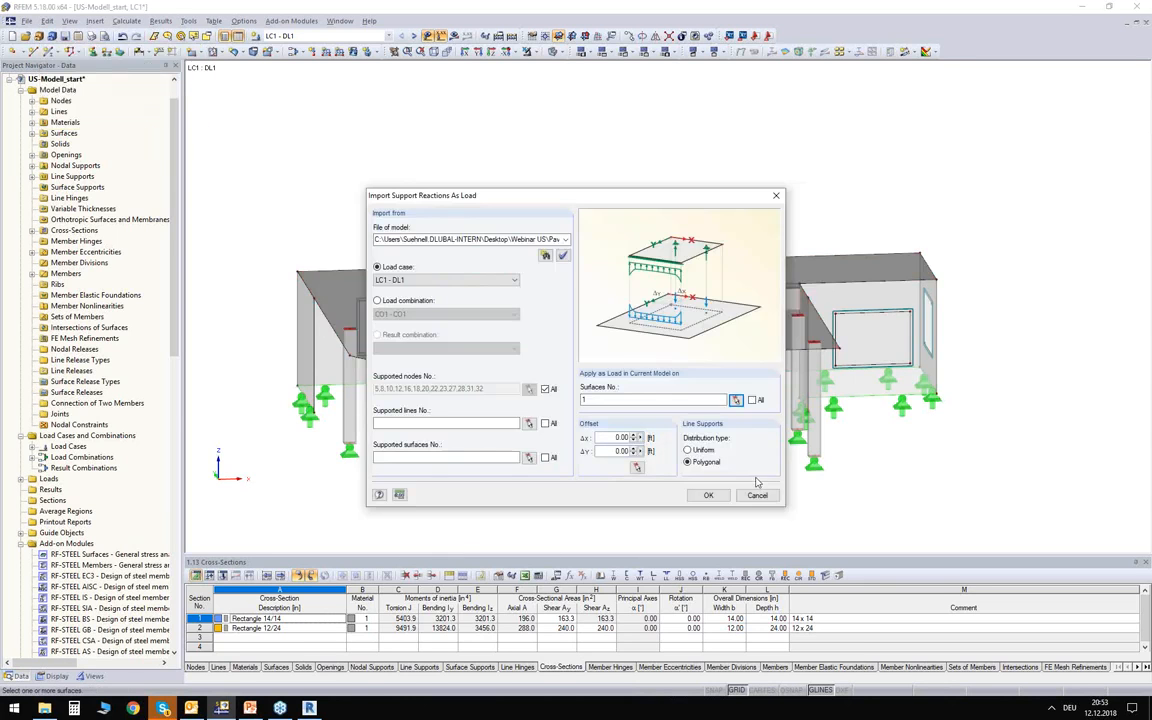
pyautogui.click(708, 495)
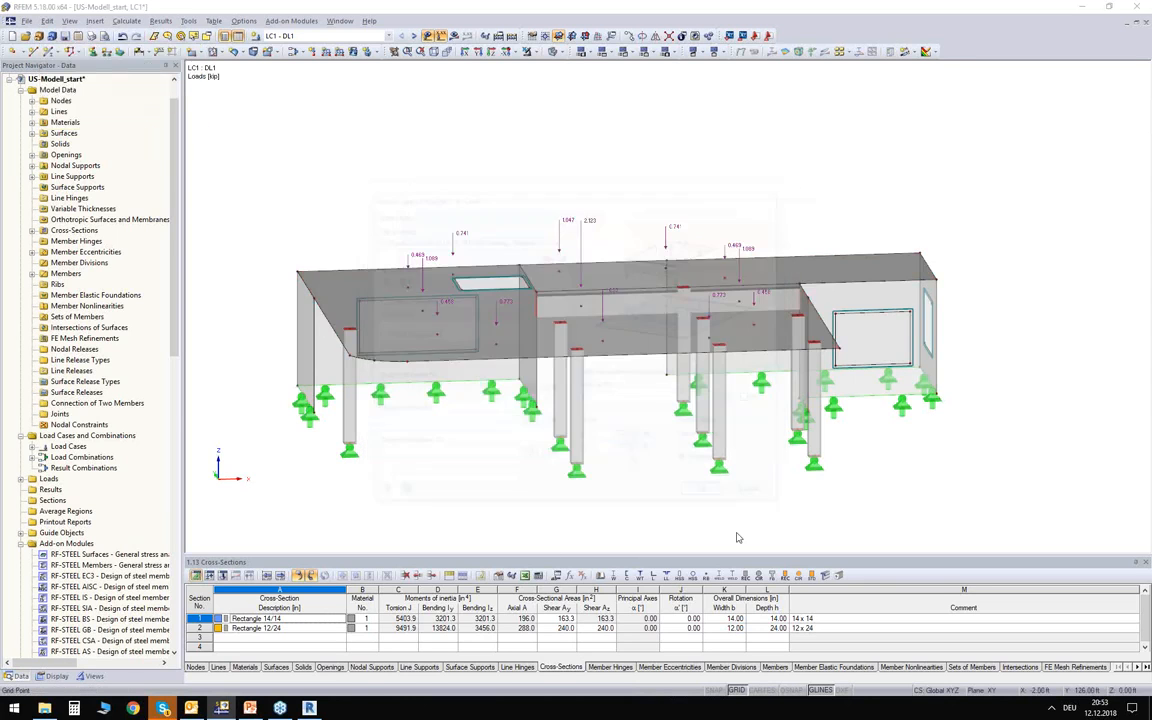
# Examine the imported point loads on the roof slab and compare them with the support reactions in the Pavilion model.
pyautogui.keyDown('ctrl'); pyautogui.moveTo(643, 457); pyautogui.dragTo(620, 377, button='middle'); pyautogui.keyUp('ctrl')
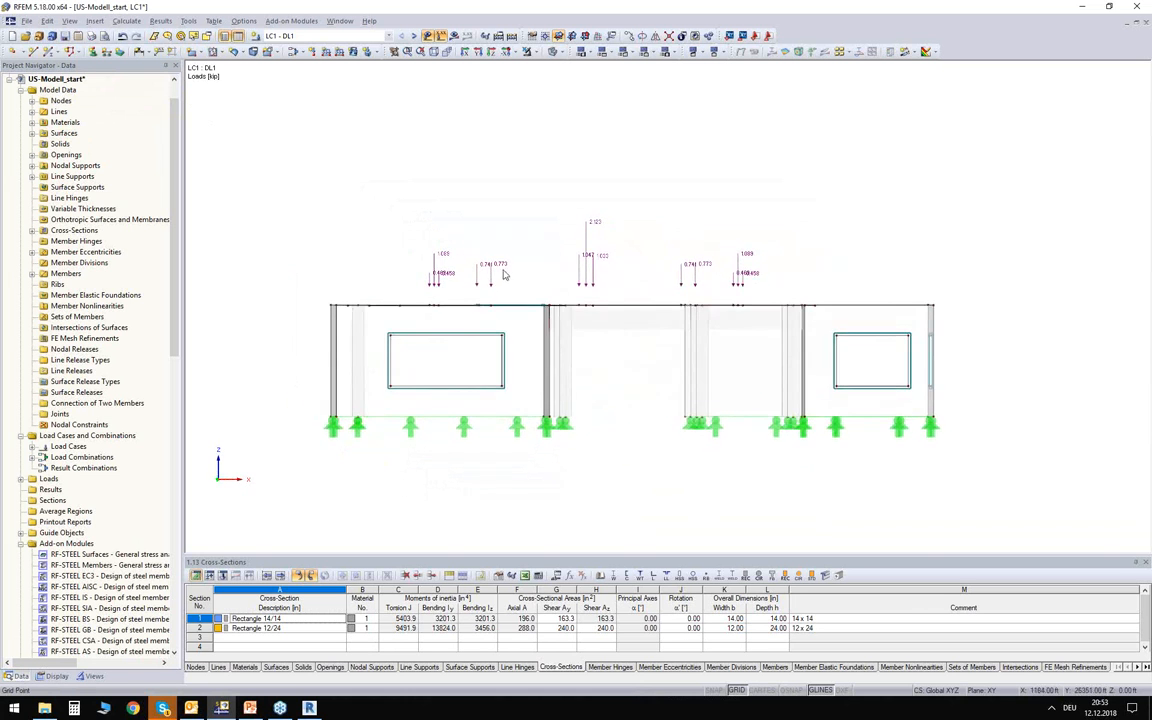
pyautogui.scroll(6, 502, 275)
pyautogui.keyDown('ctrl'); pyautogui.moveTo(517, 260); pyautogui.dragTo(545, 318, button='middle'); pyautogui.keyUp('ctrl')
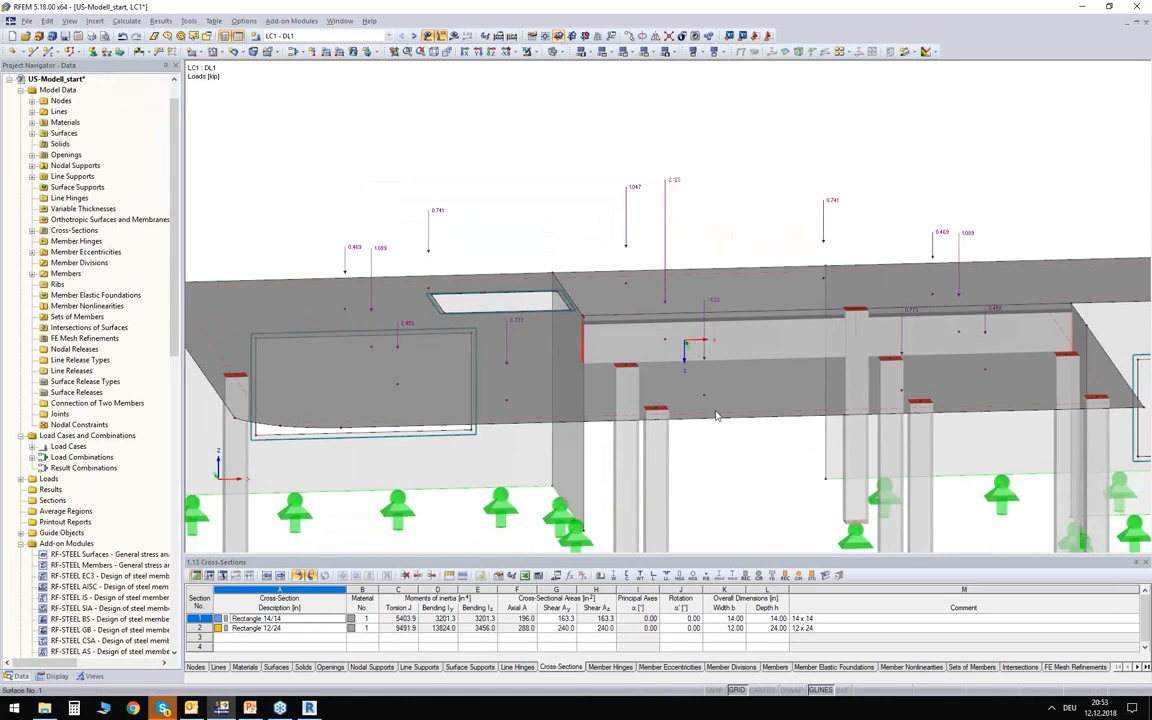
pyautogui.keyDown('ctrl'); pyautogui.moveTo(490, 222); pyautogui.dragTo(527, 233, button='middle'); pyautogui.keyUp('ctrl')
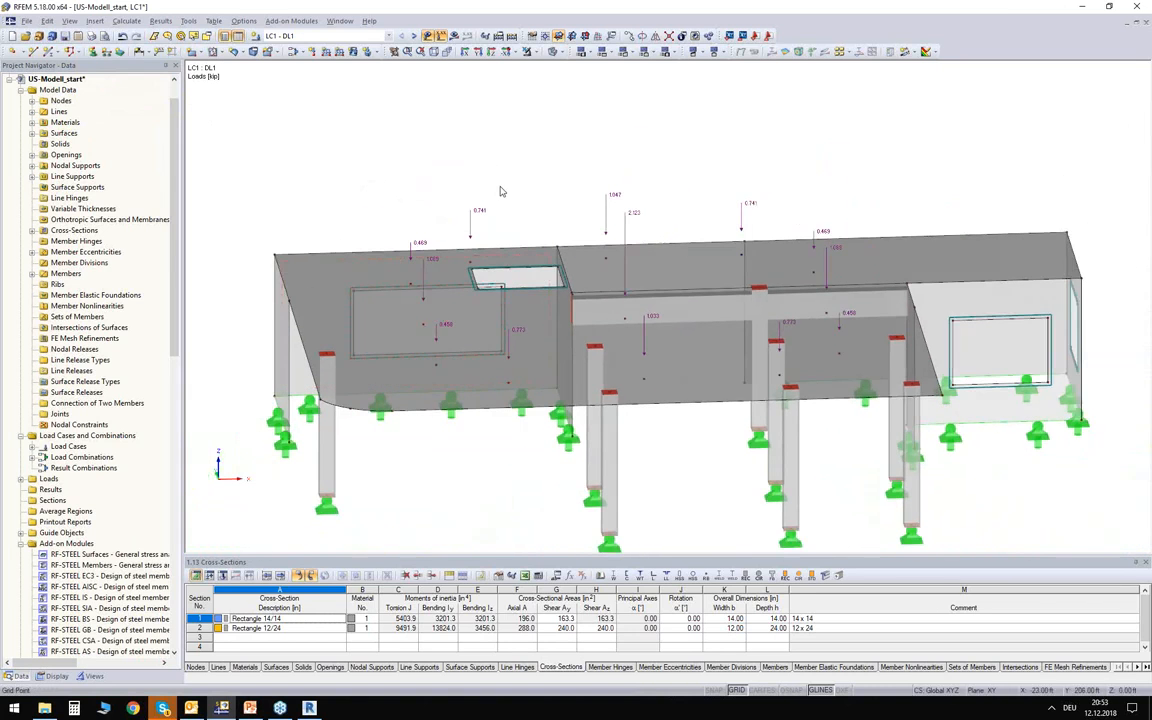
pyautogui.keyDown('ctrl'); pyautogui.moveTo(672, 219); pyautogui.dragTo(696, 175, button='middle'); pyautogui.keyUp('ctrl')
pyautogui.scroll(3, 645, 242)
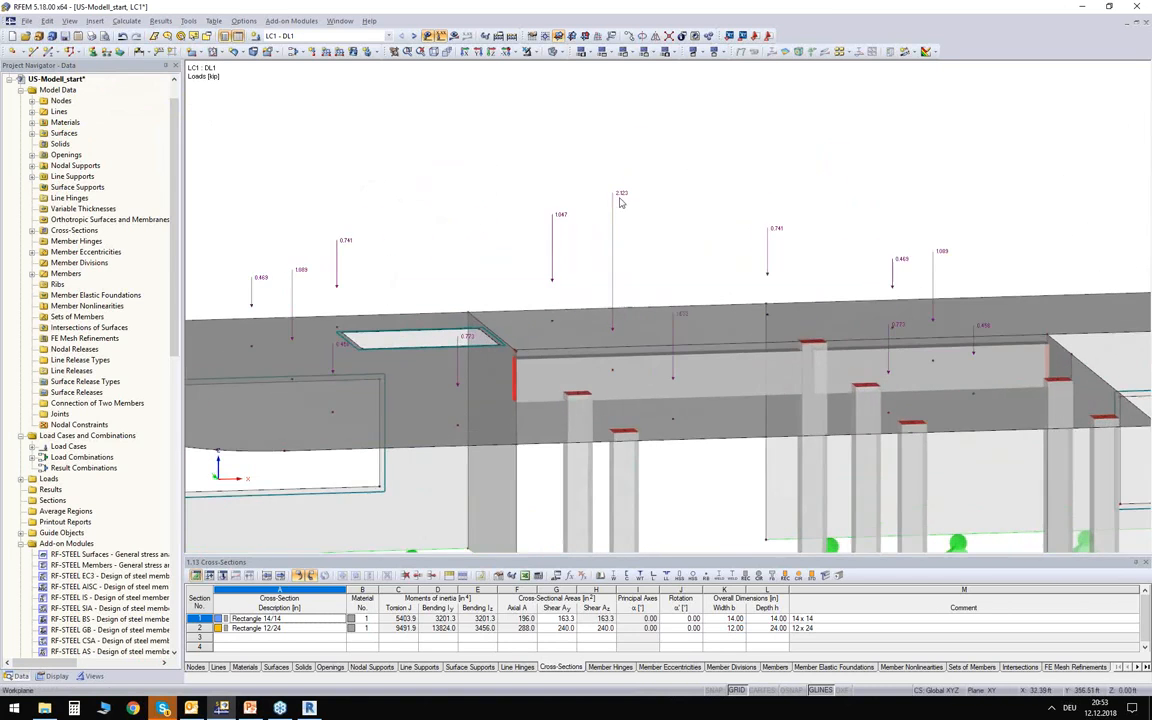
pyautogui.keyDown('ctrl'); pyautogui.moveTo(522, 190); pyautogui.dragTo(513, 148, button='middle'); pyautogui.keyUp('ctrl')
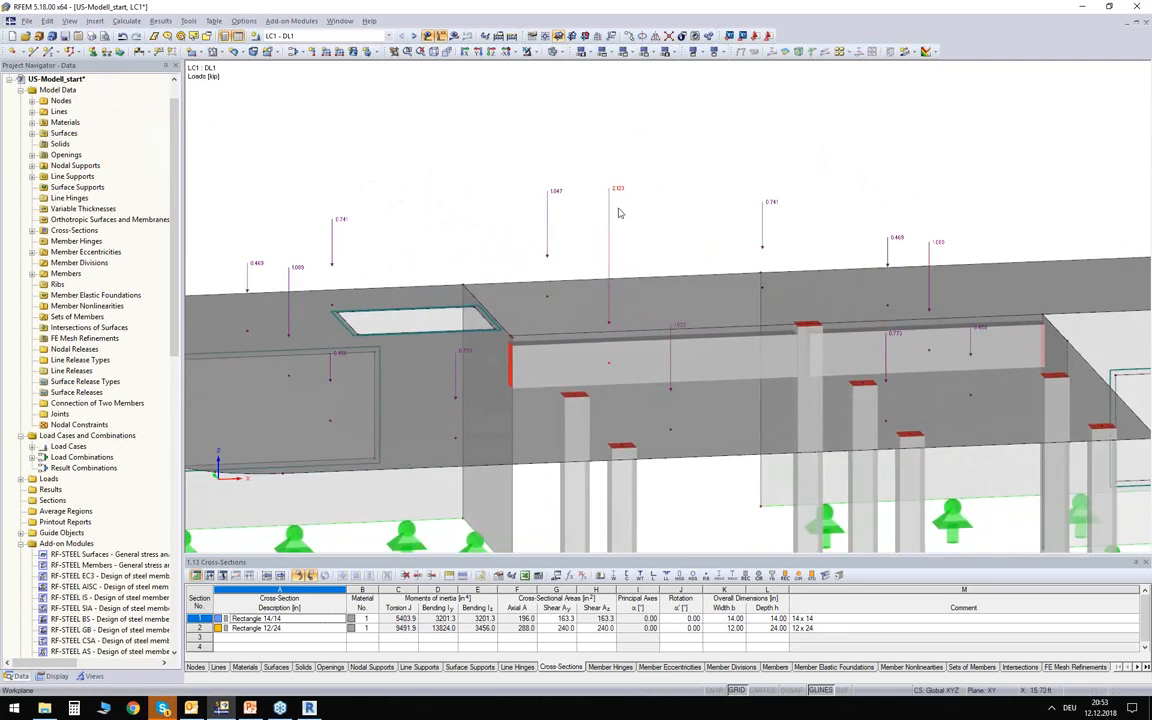
pyautogui.click(339, 20)
pyautogui.click(340, 172)
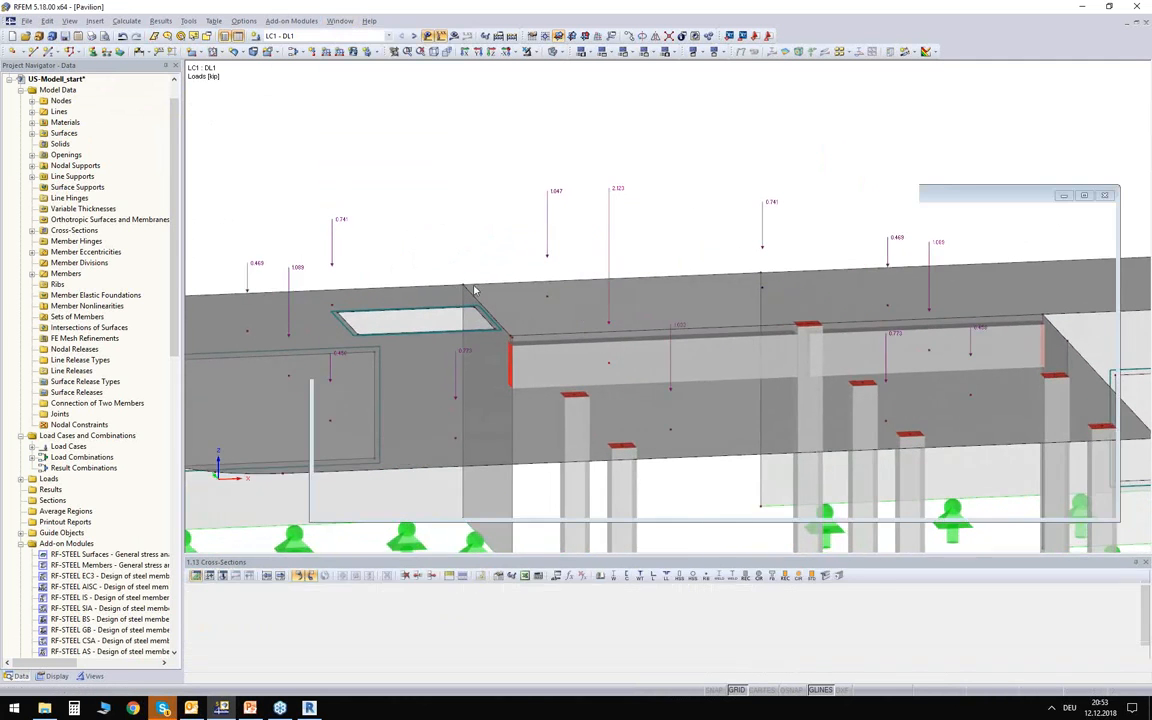
pyautogui.click(338, 22)
pyautogui.click(345, 181)
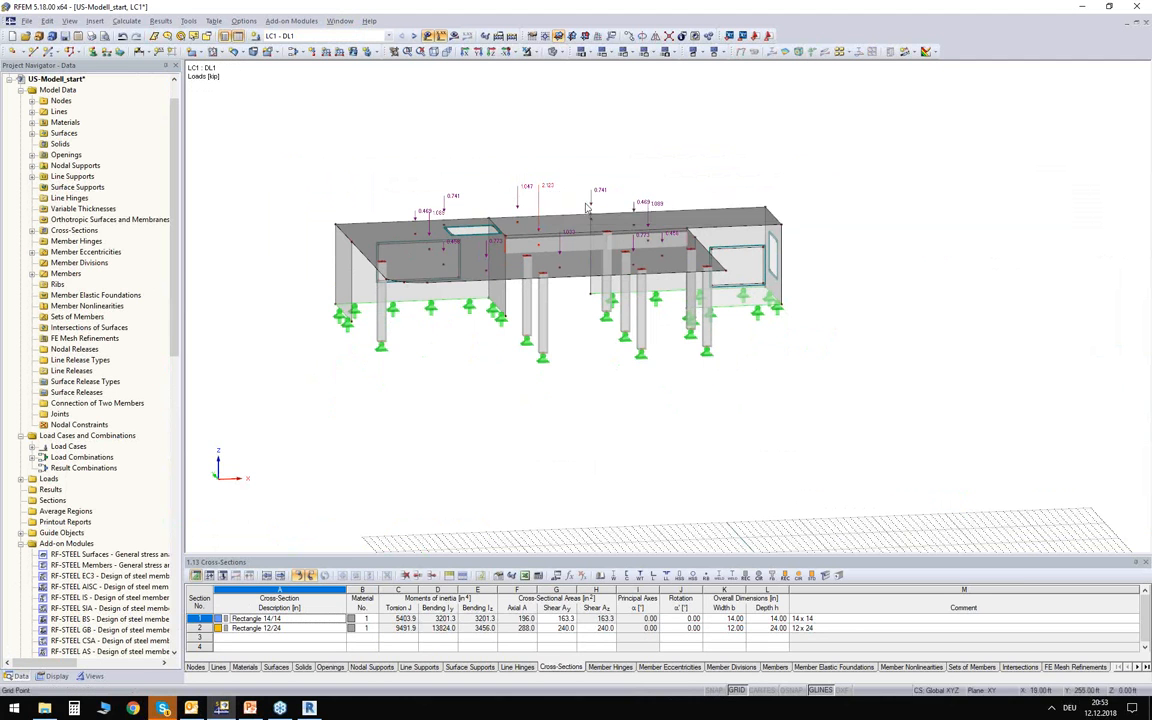
# Review the combined loads of load combination CO3 on the storey model and hide the load display.
pyautogui.click(315, 36)
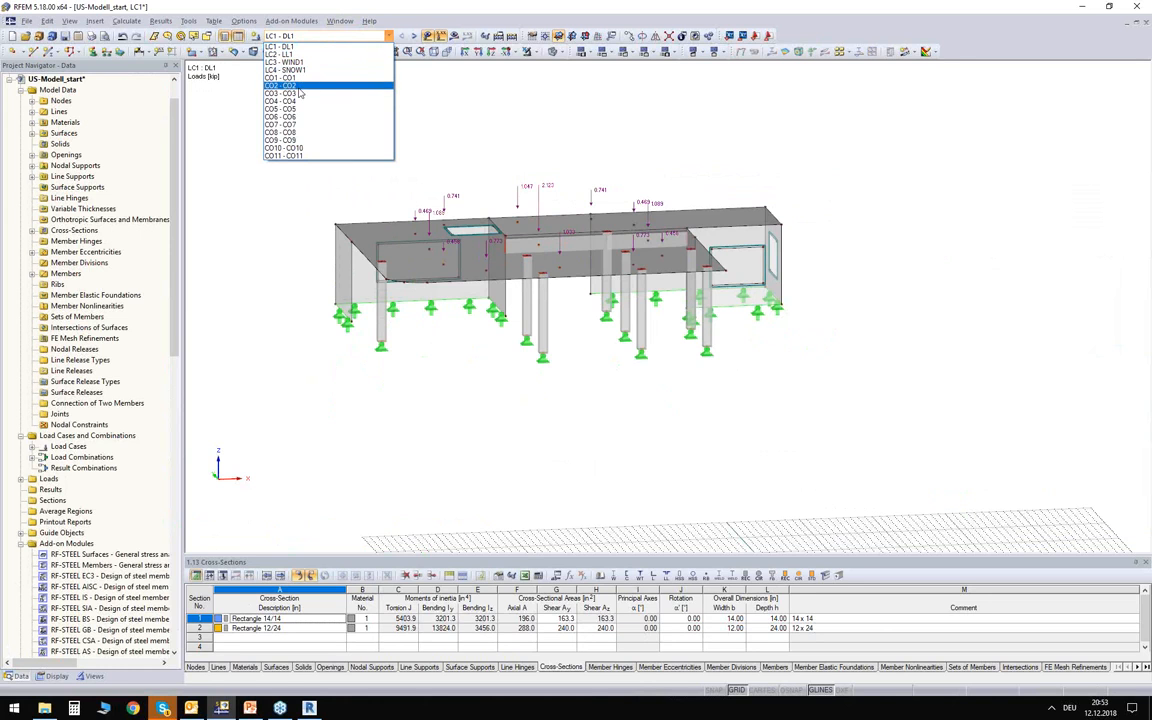
pyautogui.click(298, 93)
pyautogui.moveTo(516, 151)
pyautogui.keyDown('ctrl'); pyautogui.mouseDown(button='middle')
pyautogui.moveTo(519, 98)
pyautogui.moveTo(519, 141)
pyautogui.mouseUp(button='middle'); pyautogui.keyUp('ctrl')
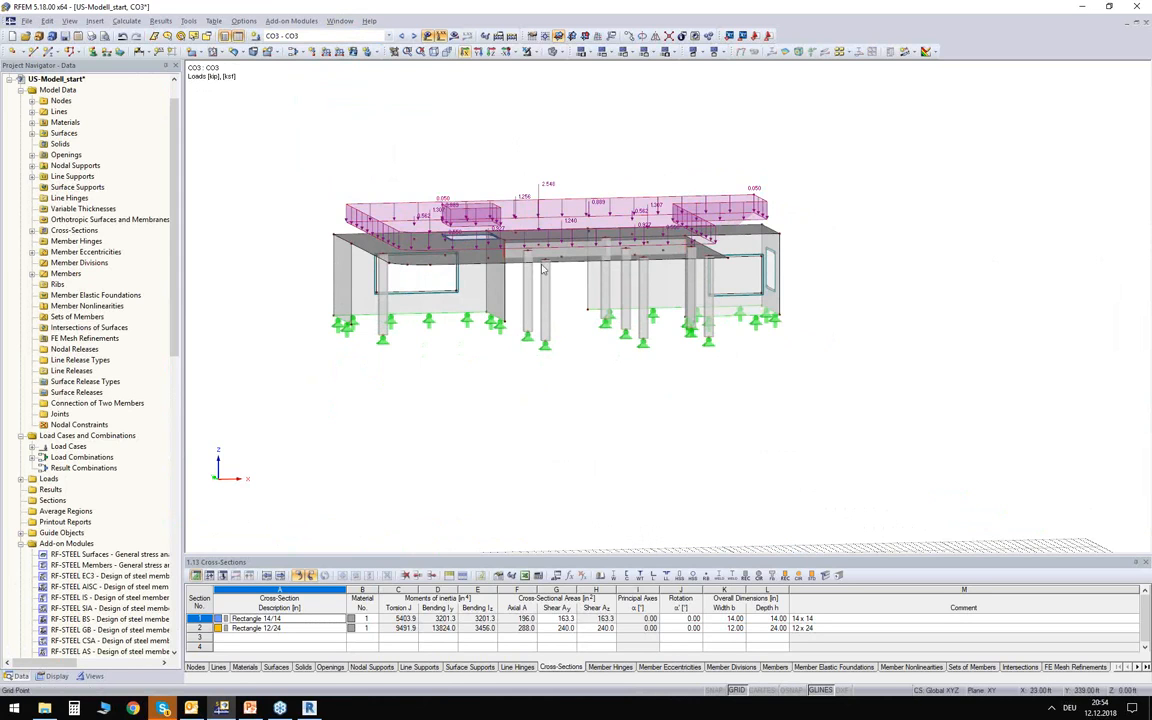
pyautogui.keyDown('ctrl'); pyautogui.moveTo(481, 155); pyautogui.dragTo(482, 183, button='middle'); pyautogui.keyUp('ctrl')
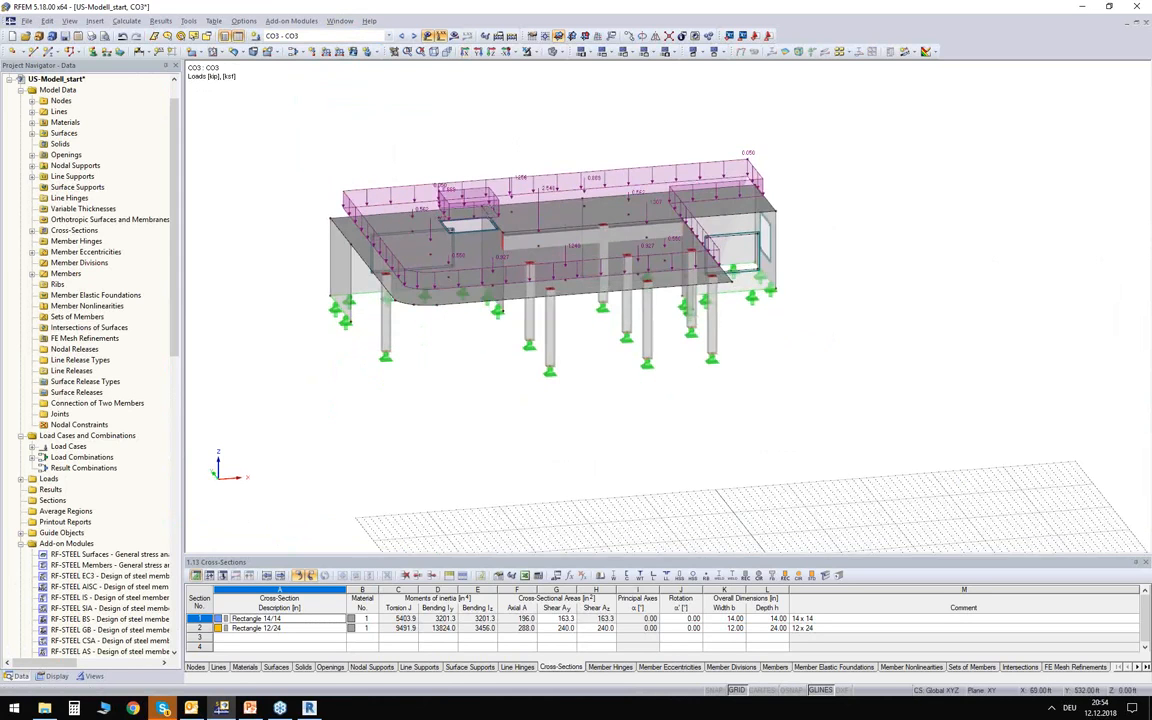
pyautogui.click(429, 36)
# Open the RF-CONCRETE Surfaces add-on module and select load combination CO3 for the strength limit state design.
pyautogui.scroll(-7, 77, 456)
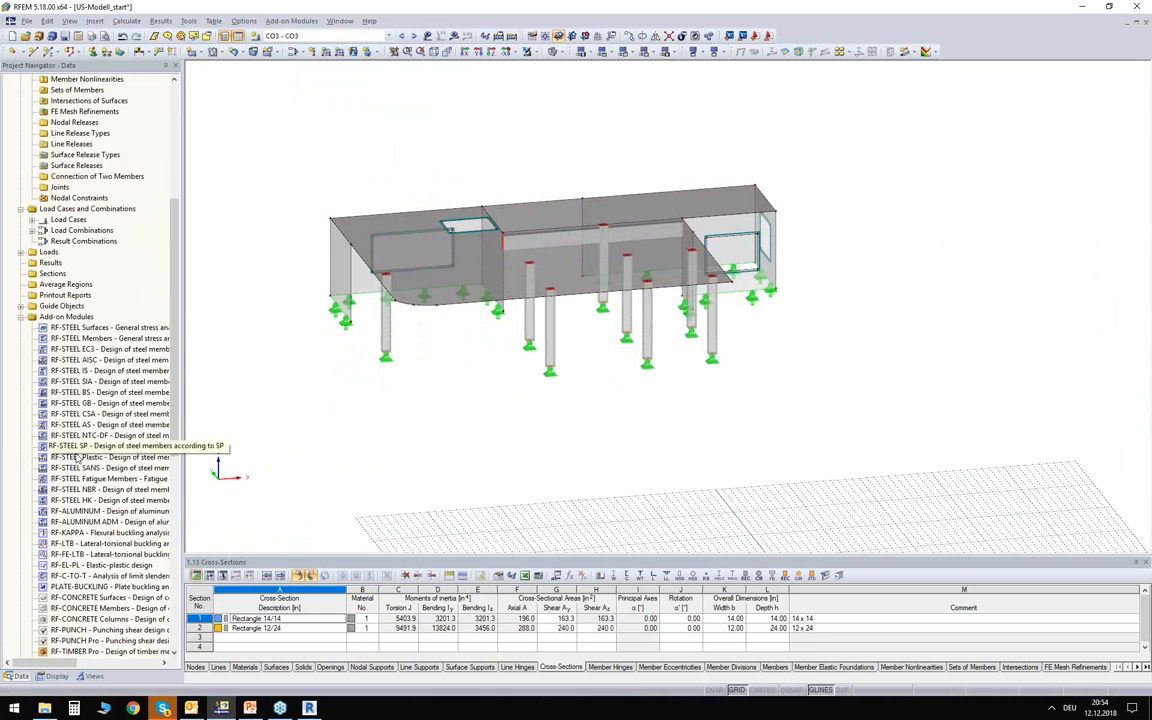
pyautogui.scroll(-8, 77, 457)
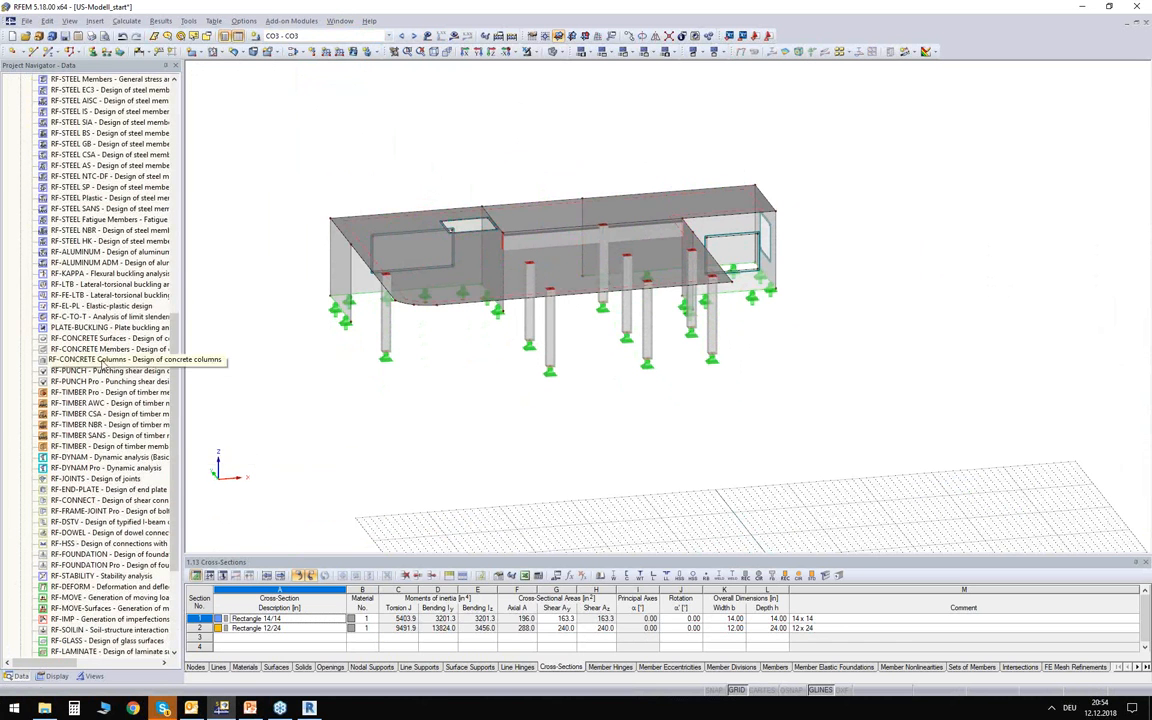
pyautogui.click(90, 339)
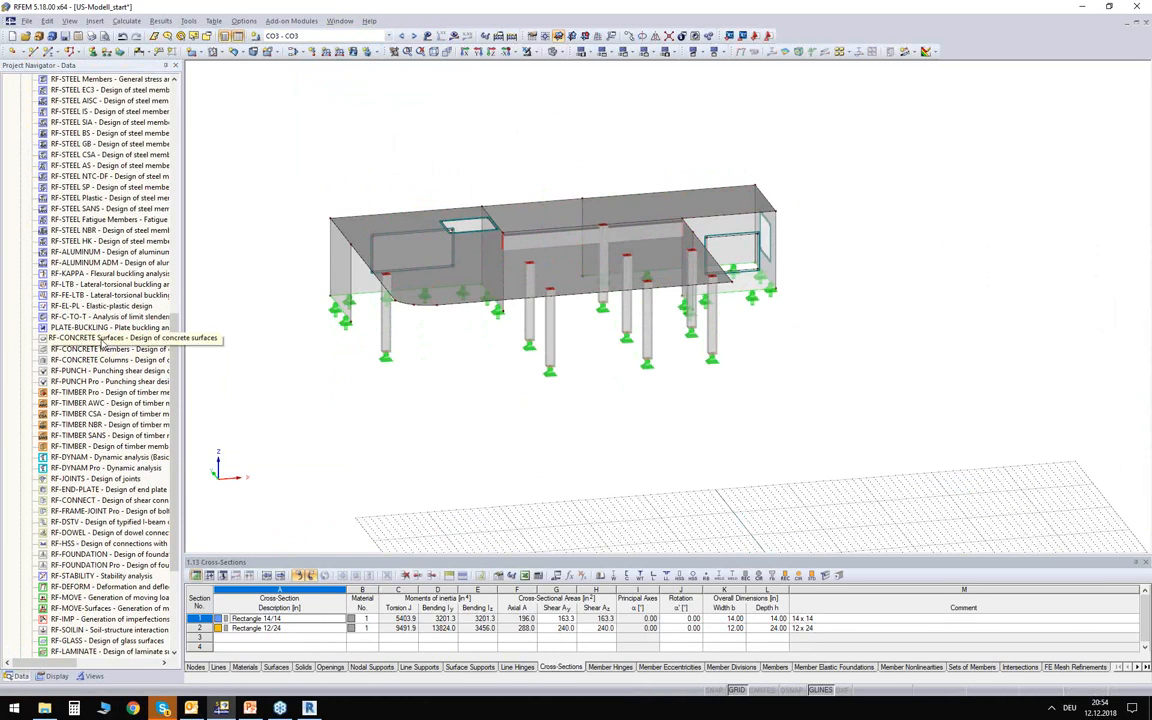
pyautogui.doubleClick(101, 340)
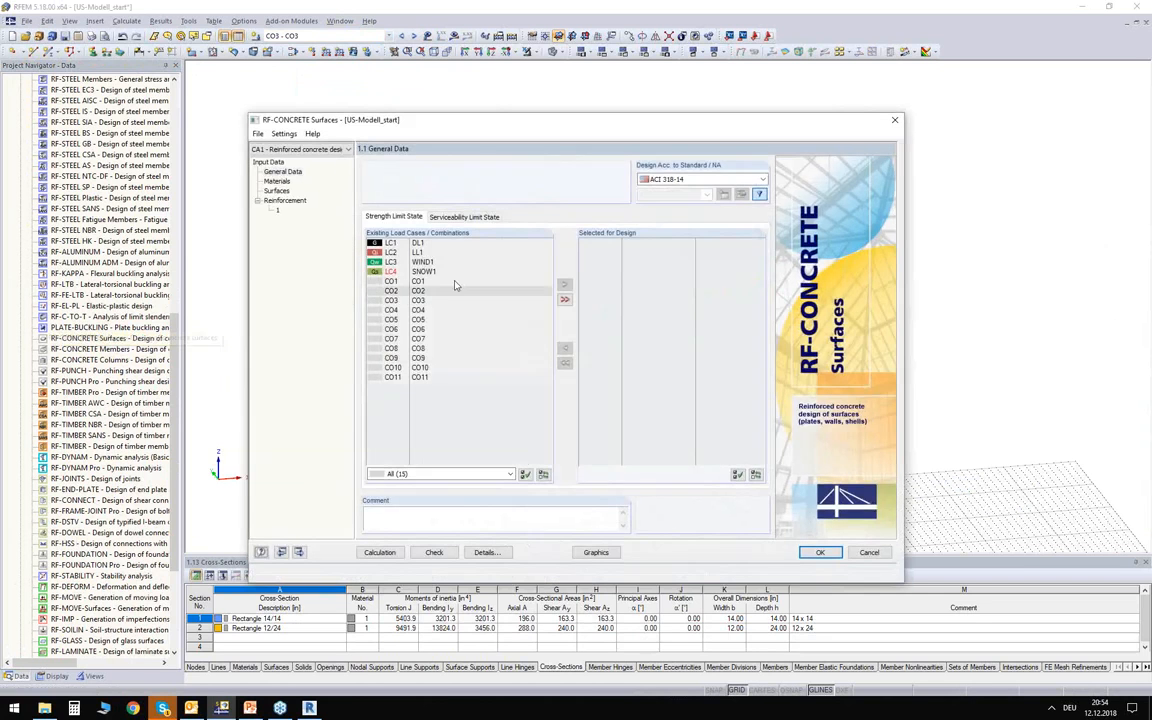
pyautogui.doubleClick(420, 301)
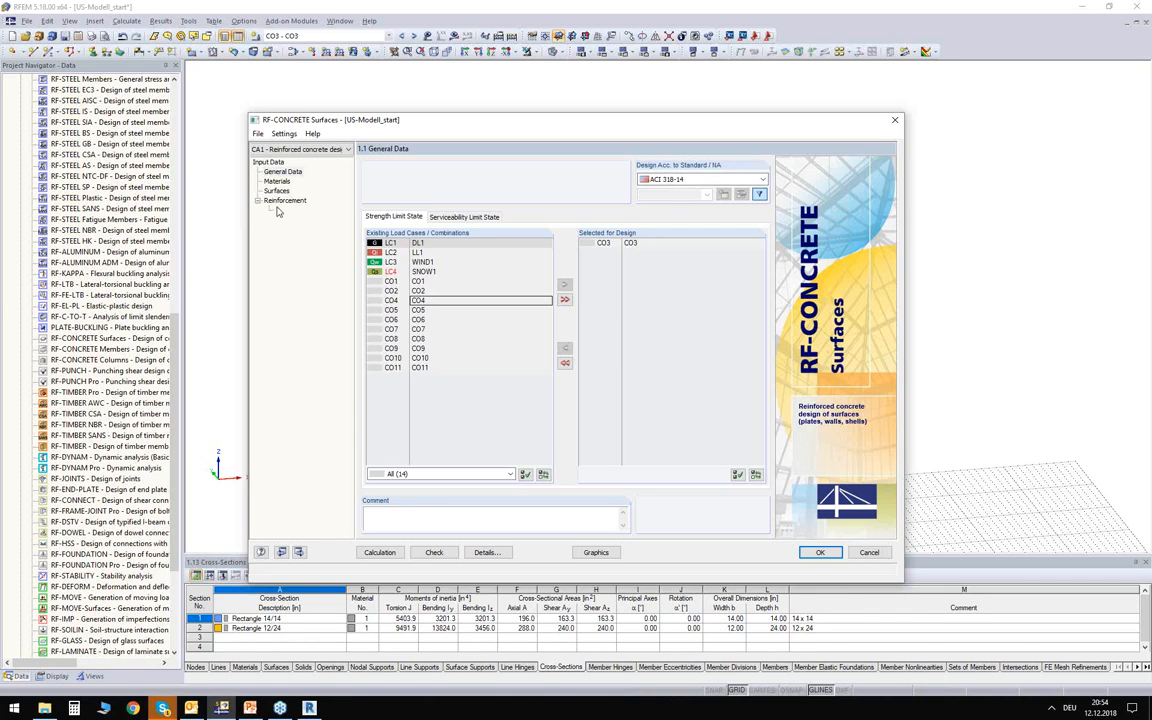
# Assign reinforcement group 1 to the roof slab, surface 1, instead of all surfaces, and run the concrete design calculation.
pyautogui.click(278, 210)
pyautogui.click(855, 192)
pyautogui.click(822, 191)
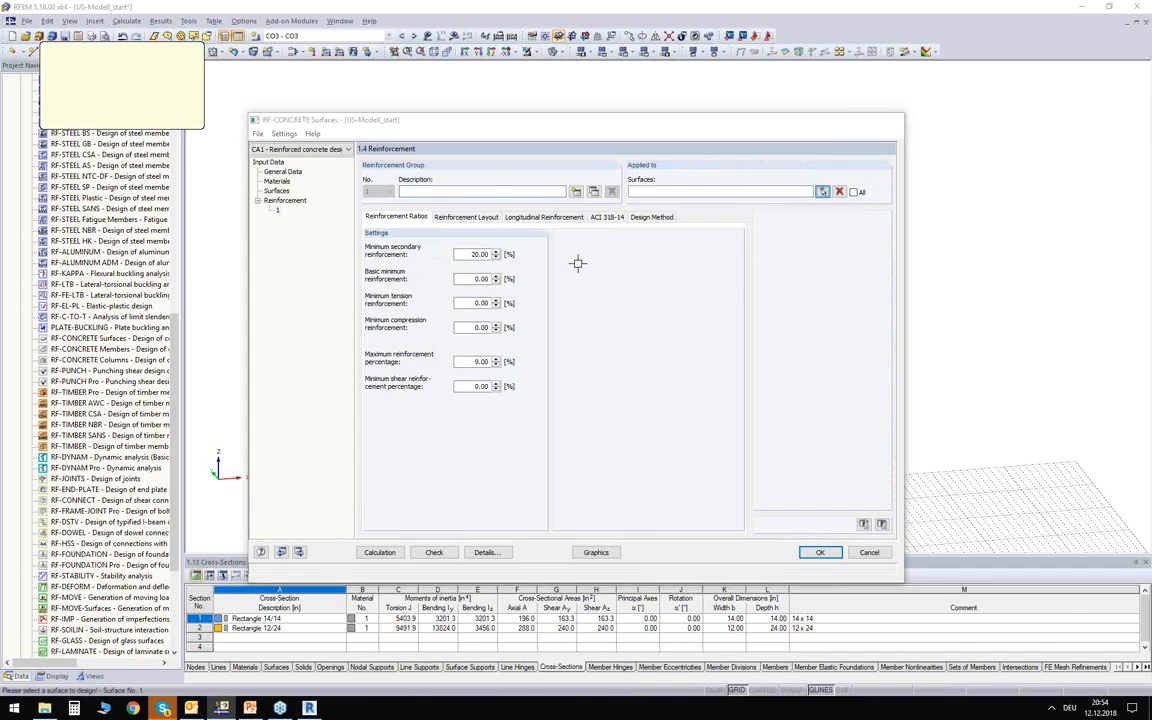
pyautogui.click(577, 263)
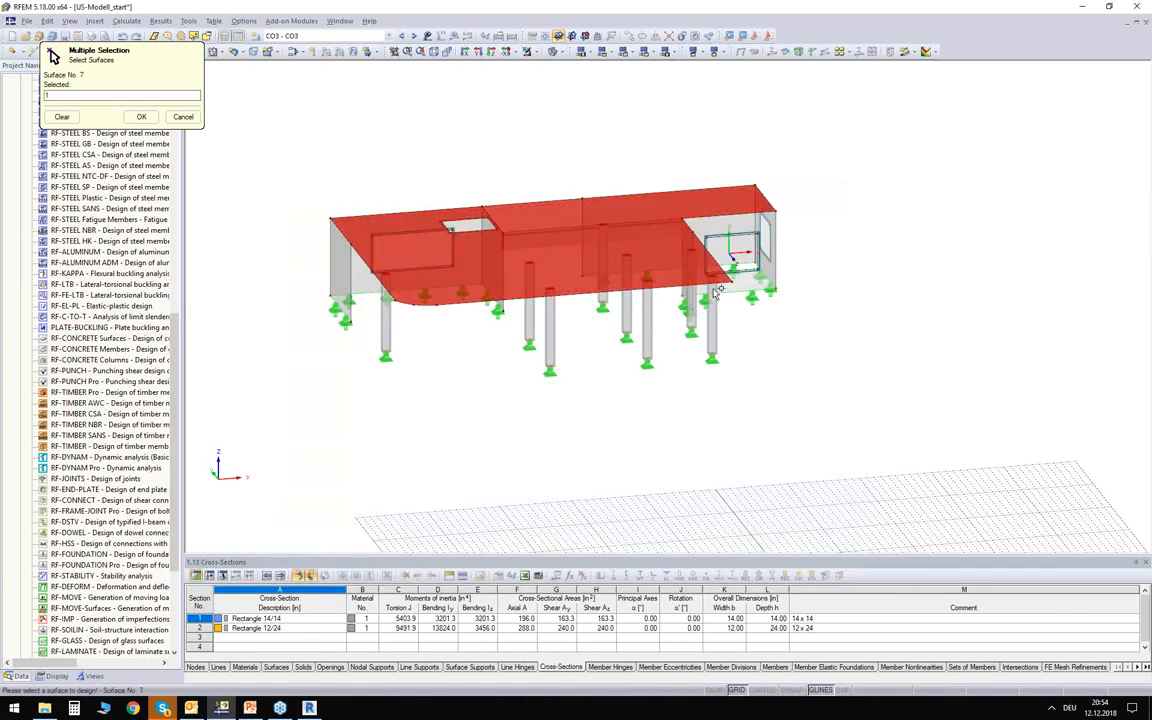
pyautogui.click(139, 117)
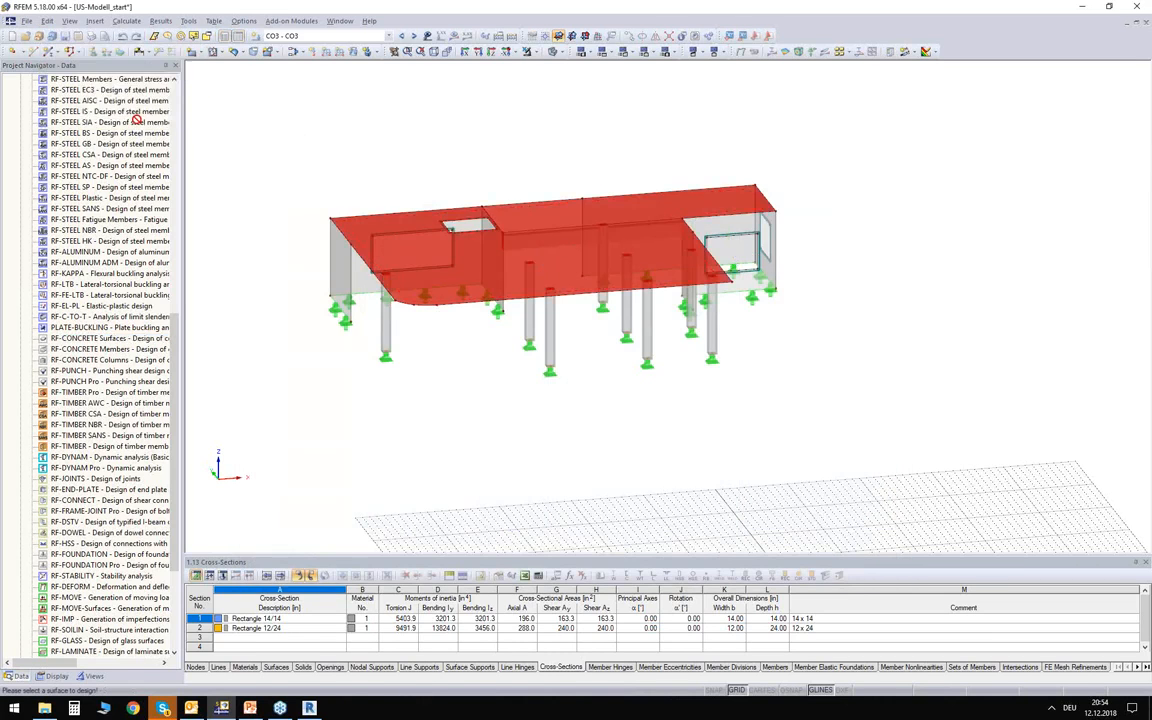
pyautogui.click(379, 552)
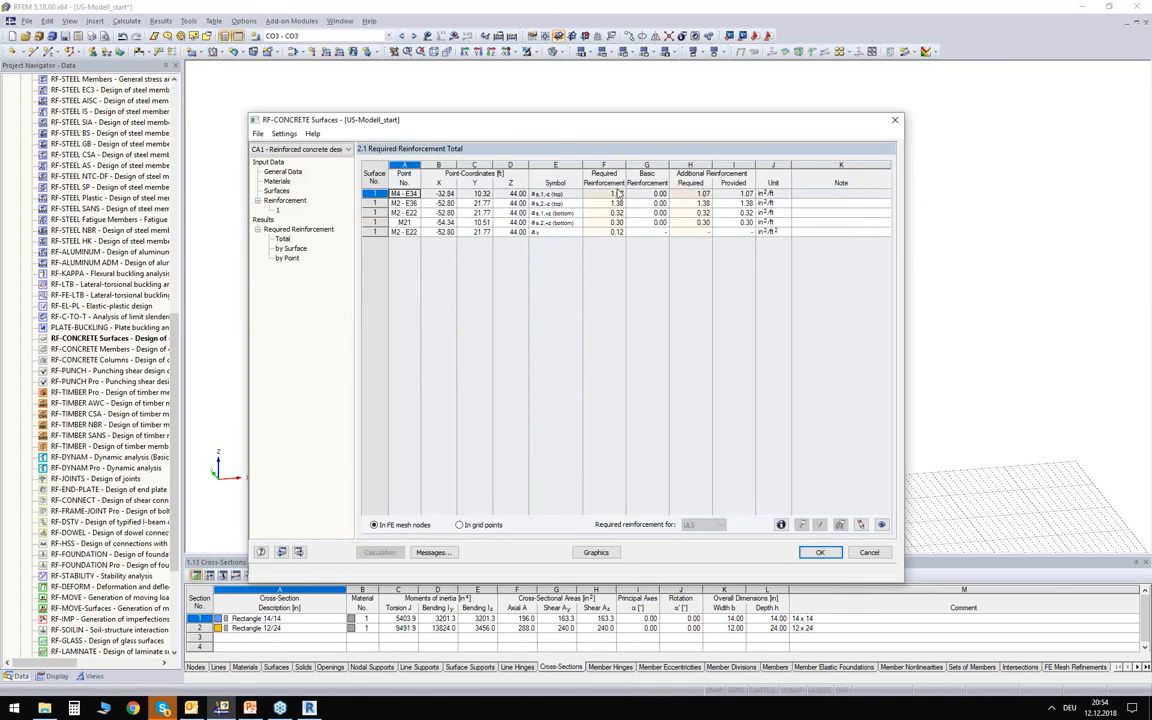
# Review the total required reinforcement for the roof slab and display the top reinforcement graphically on the model.
pyautogui.moveTo(604, 193); pyautogui.dragTo(603, 238)
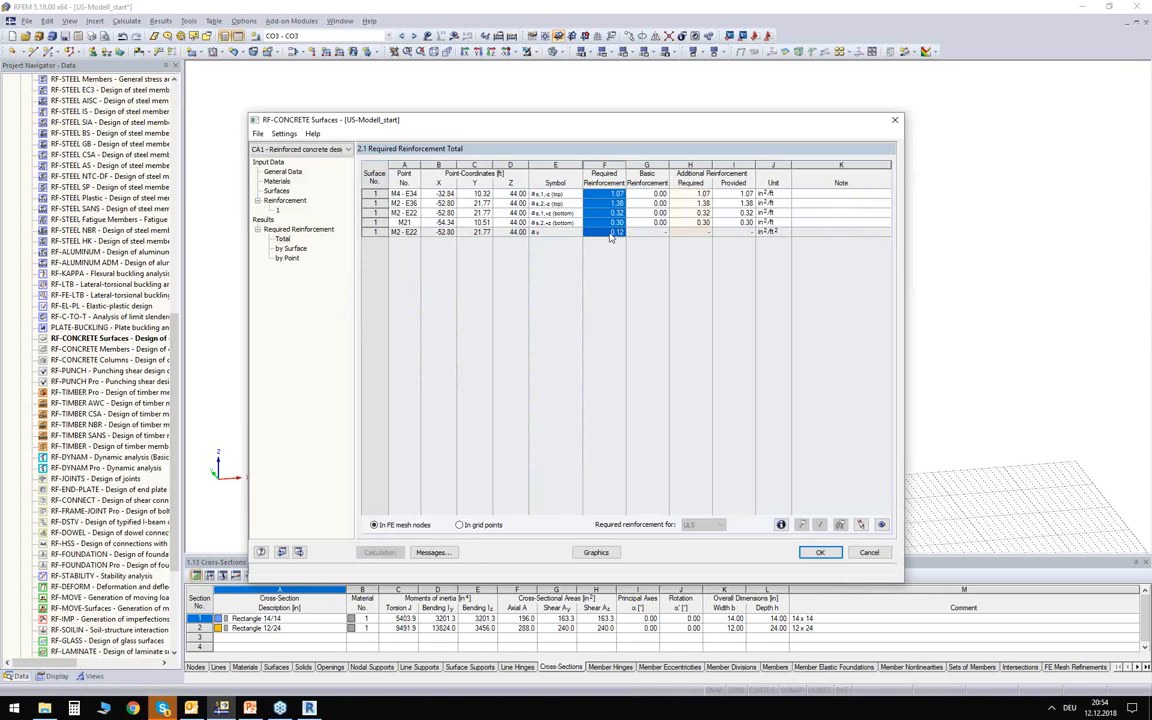
pyautogui.click(611, 555)
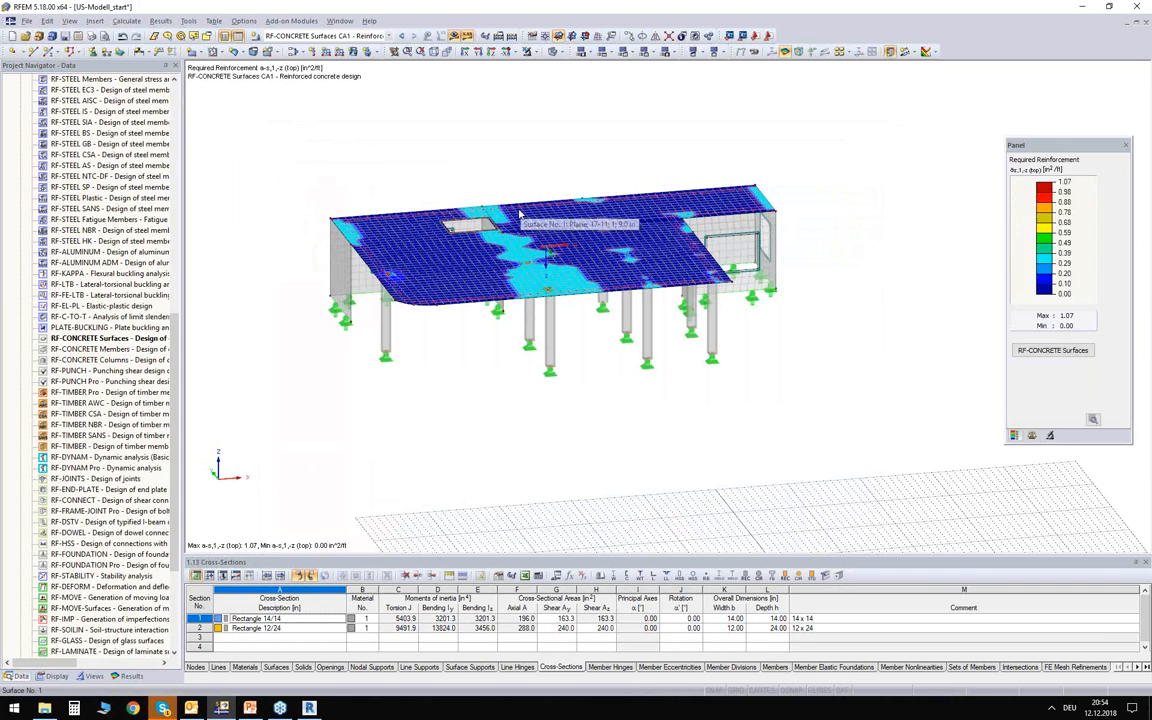
pyautogui.scroll(5, 522, 212)
pyautogui.scroll(1, 522, 212)
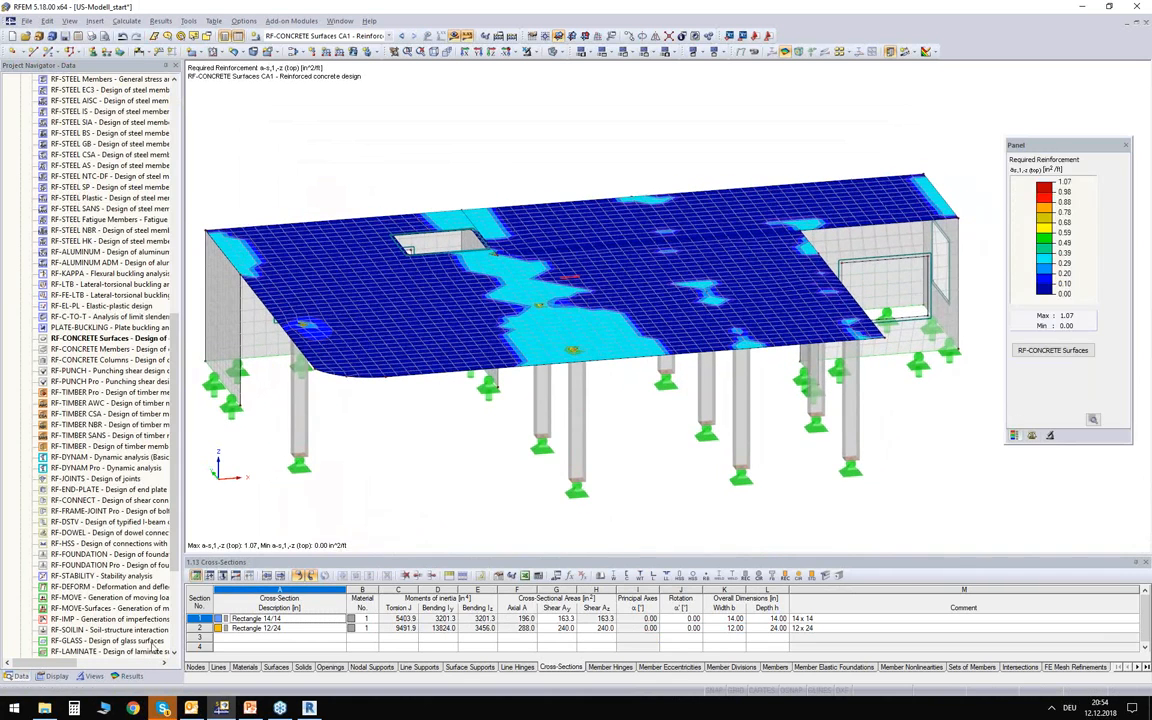
# Display the required bottom reinforcement a-s,1,+z on the roof slab and examine its distribution.
pyautogui.click(131, 676)
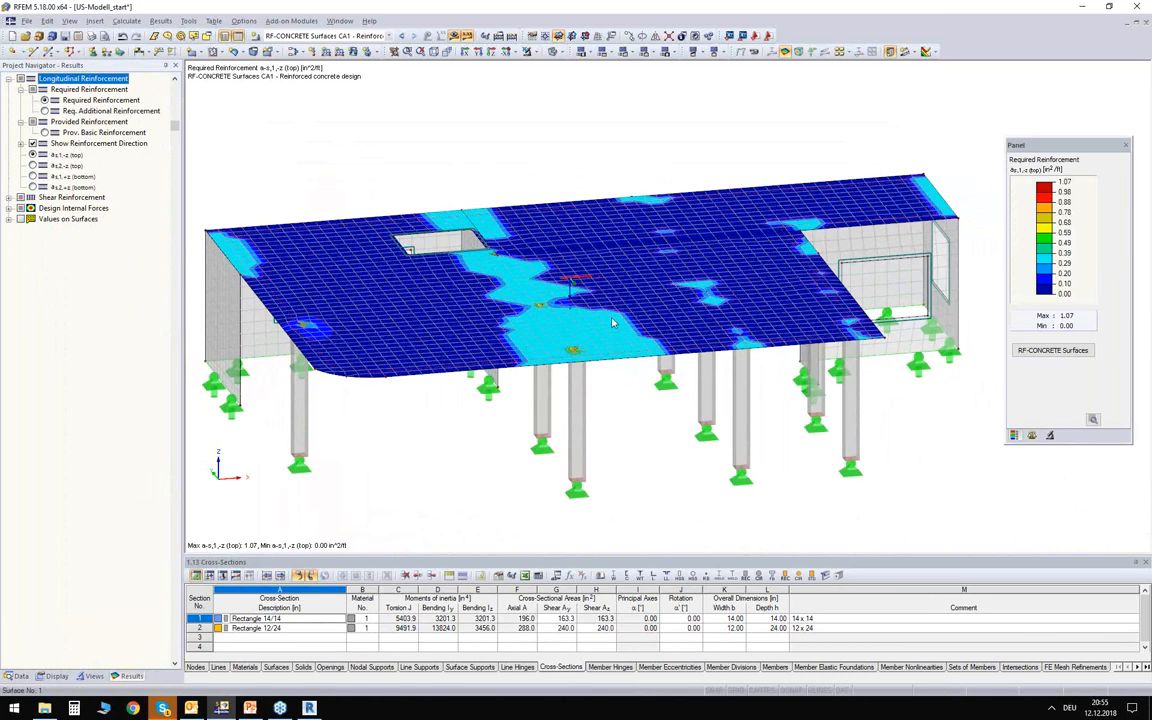
pyautogui.click(33, 176)
pyautogui.keyDown('ctrl'); pyautogui.moveTo(391, 432); pyautogui.dragTo(299, 302, button='middle'); pyautogui.keyUp('ctrl')
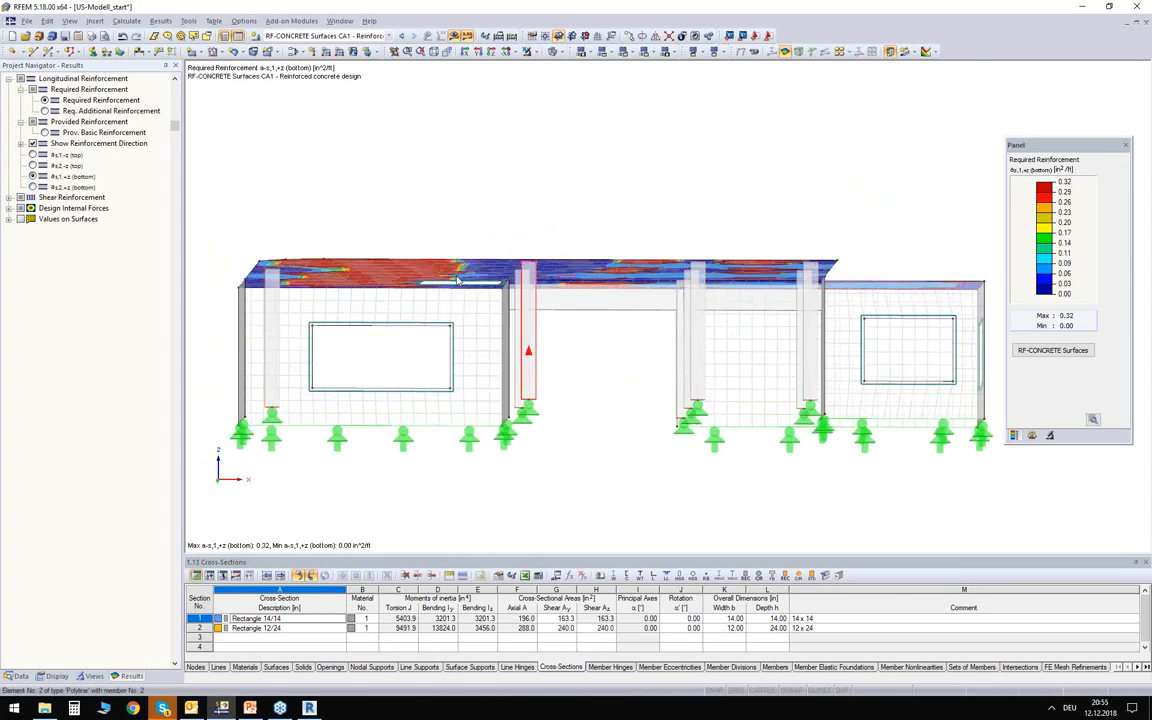
pyautogui.keyDown('ctrl'); pyautogui.moveTo(423, 190); pyautogui.dragTo(481, 313, button='middle'); pyautogui.keyUp('ctrl')
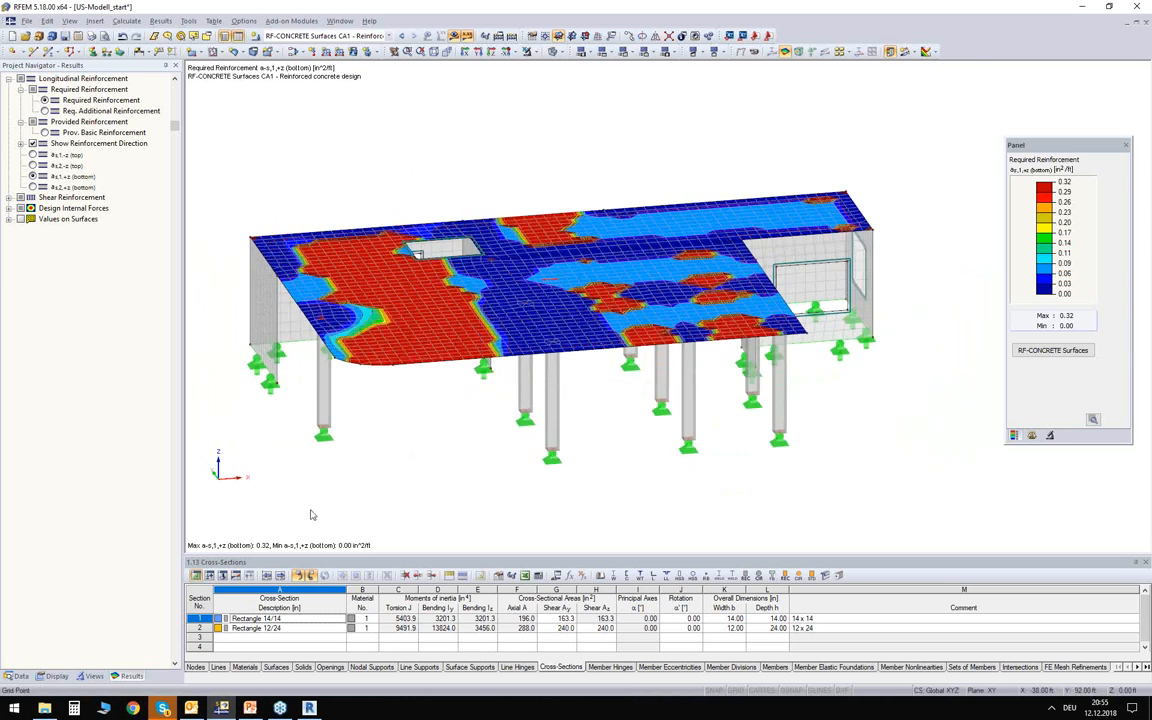
pyautogui.keyDown('ctrl'); pyautogui.moveTo(381, 496); pyautogui.dragTo(360, 414, button='middle'); pyautogui.keyUp('ctrl')
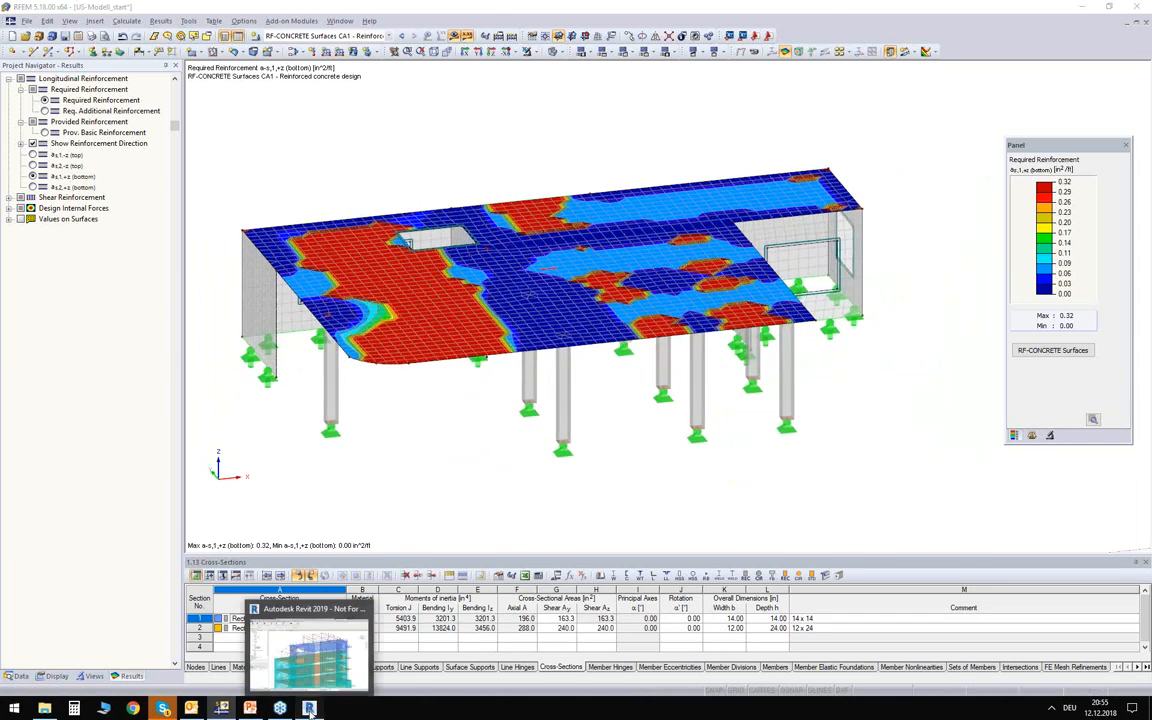
# Switch to Revit and open the RFEM model import, turning off the restriction to selected objects.
pyautogui.click(309, 708)
pyautogui.scroll(-3, 373, 177)
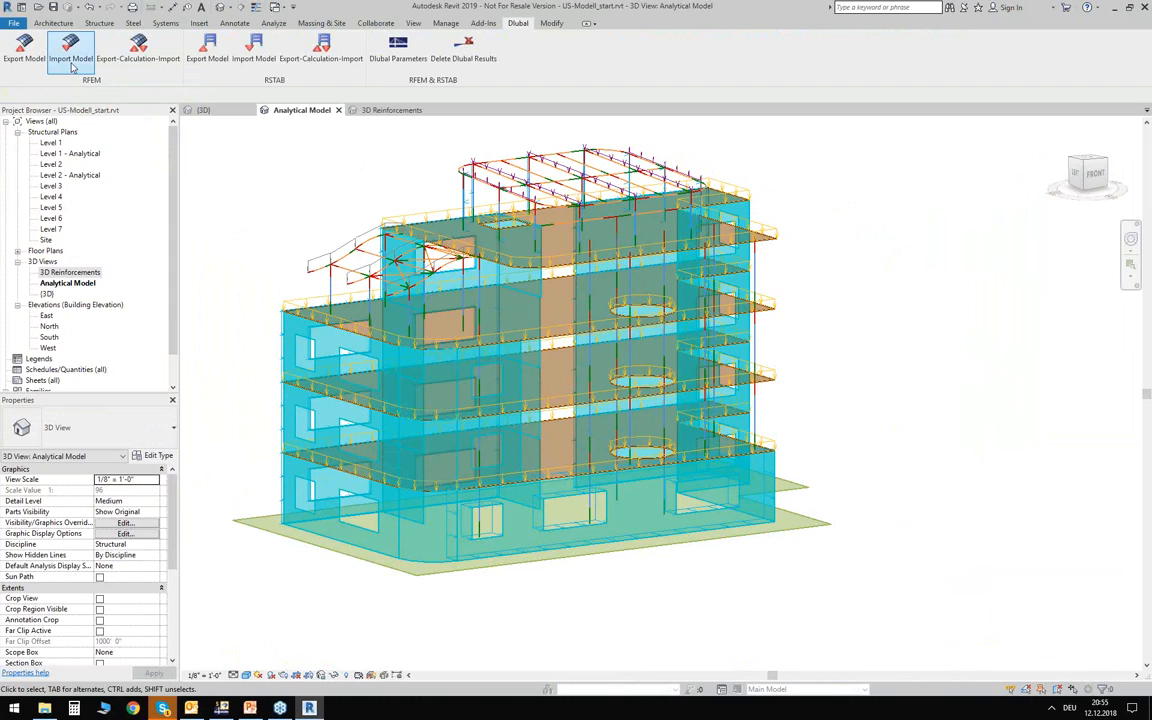
pyautogui.click(70, 59)
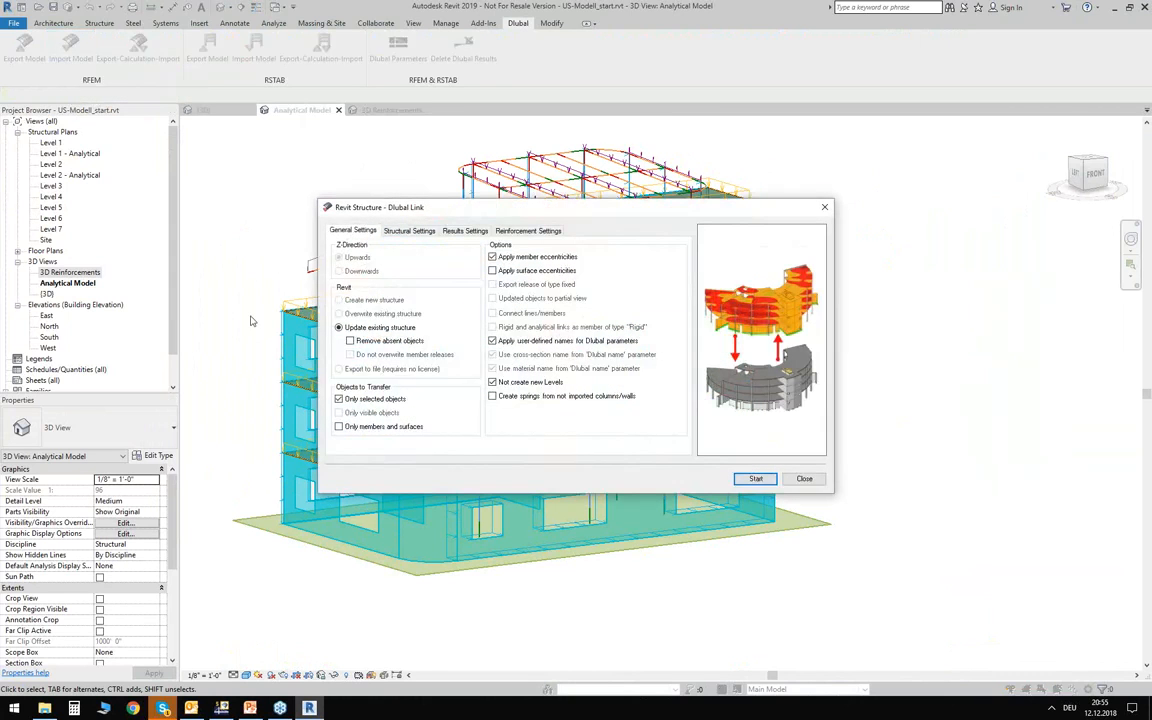
pyautogui.click(368, 400)
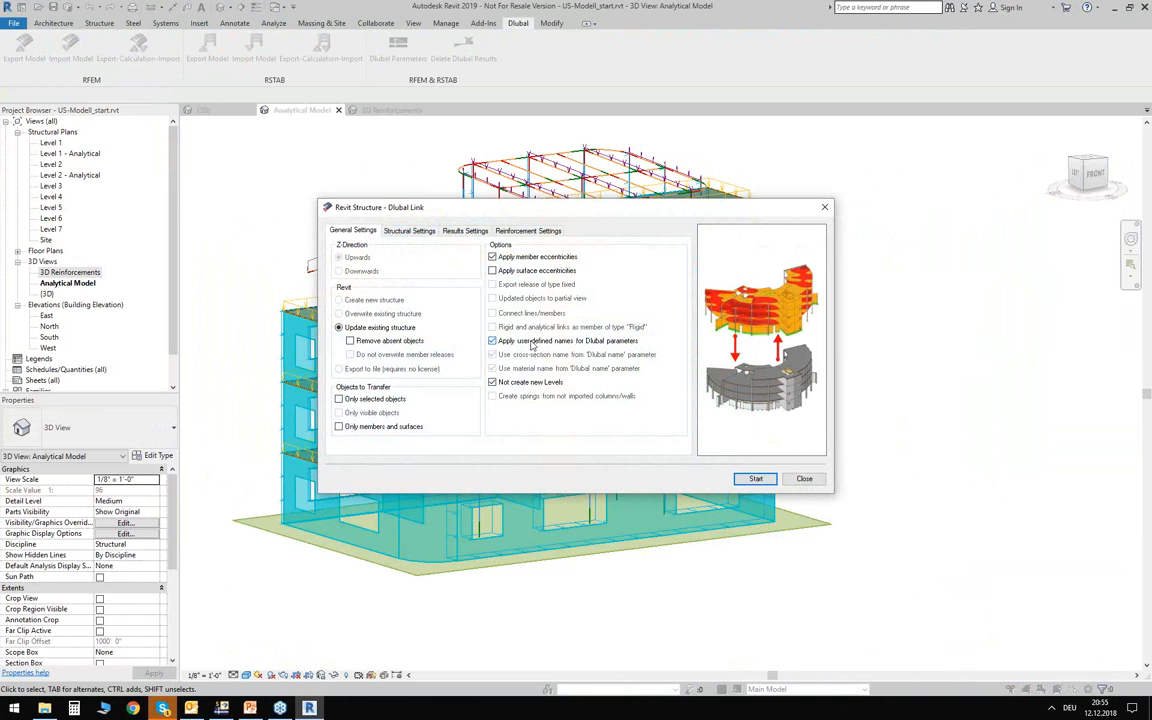
# Check the structural and results settings of the import and disable the import of reinforcements.
pyautogui.click(407, 231)
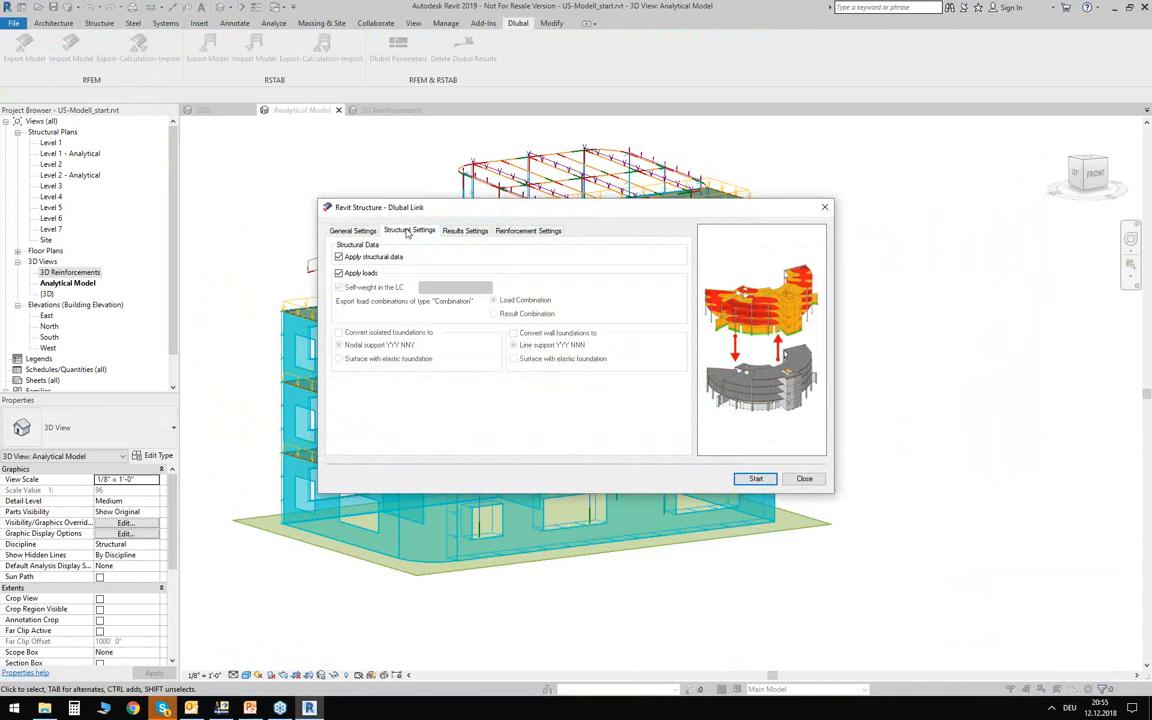
pyautogui.click(466, 231)
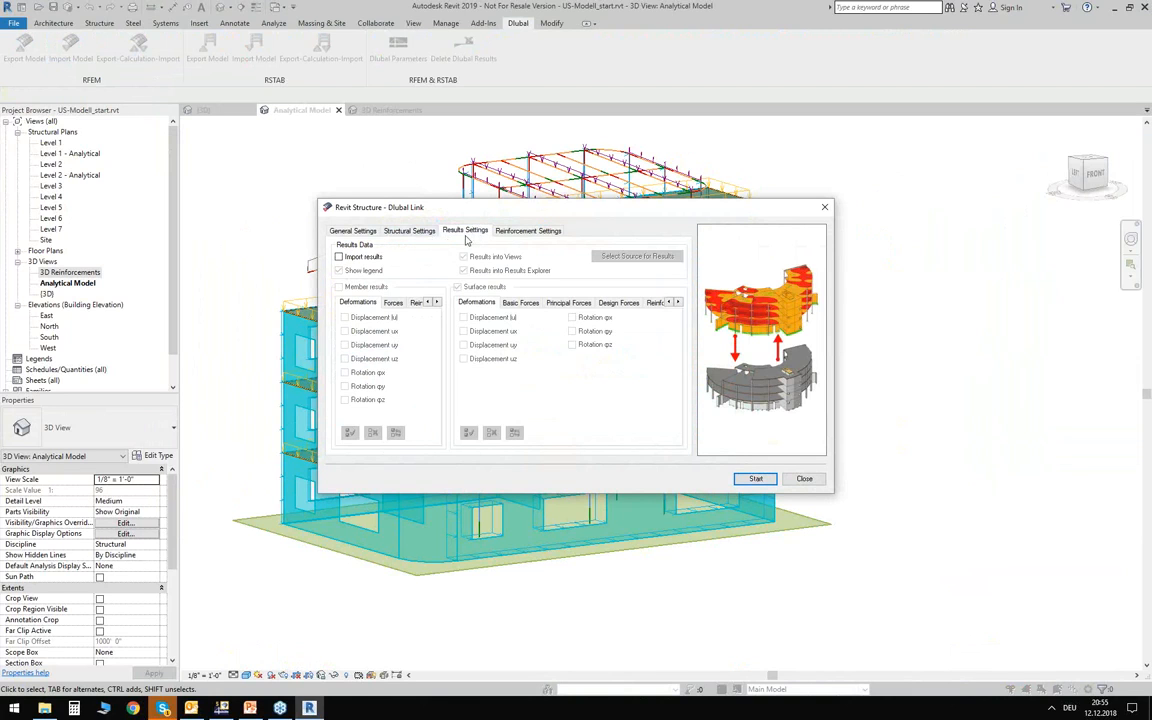
pyautogui.click(530, 231)
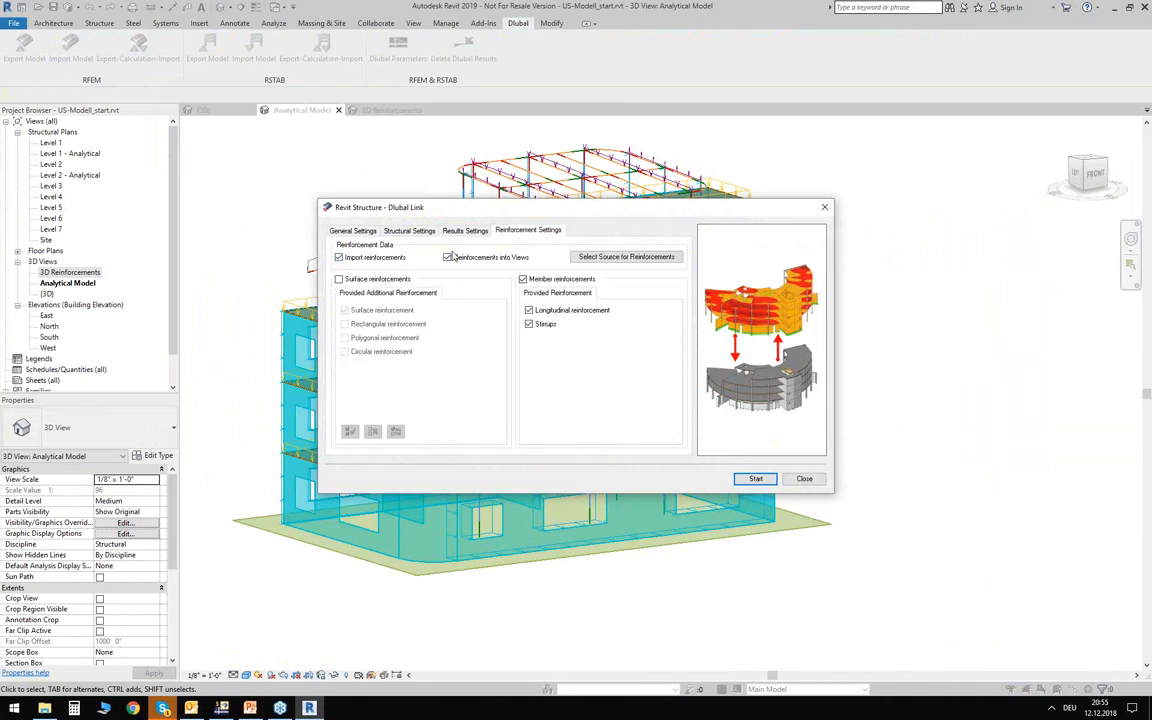
pyautogui.click(389, 260)
# Enable importing the surface results for ULS required reinforcement, with RF-CONCRETE Surfaces CA1 as the results source.
pyautogui.click(464, 232)
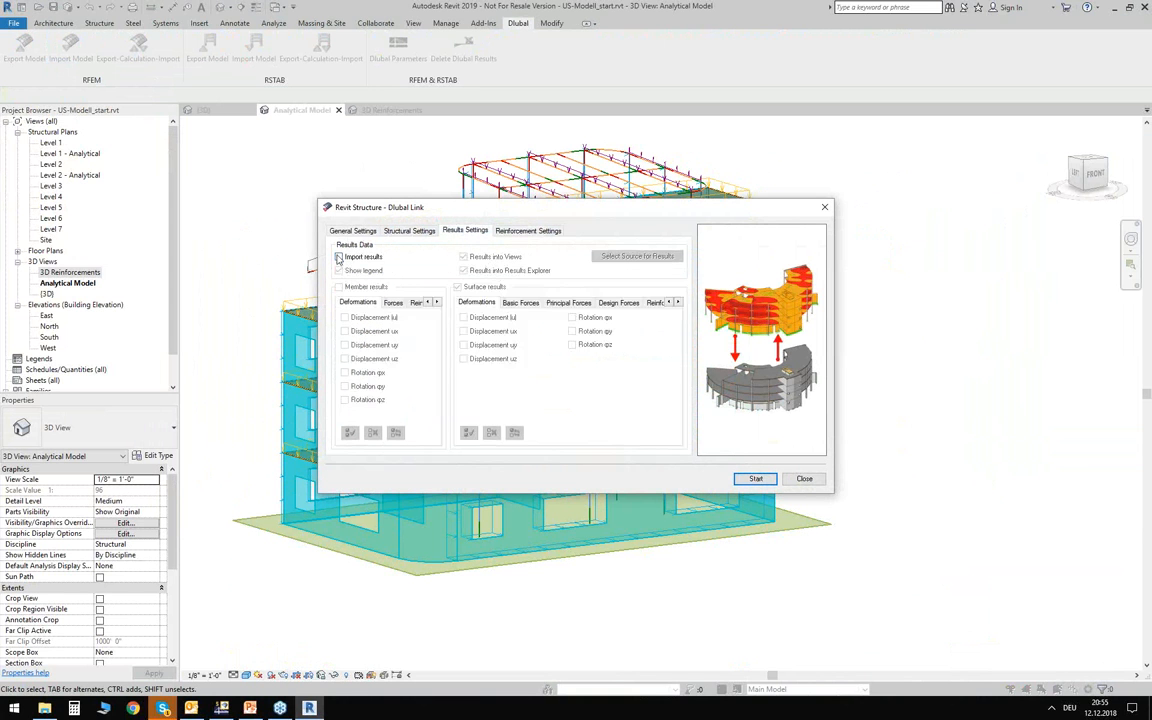
pyautogui.click(339, 257)
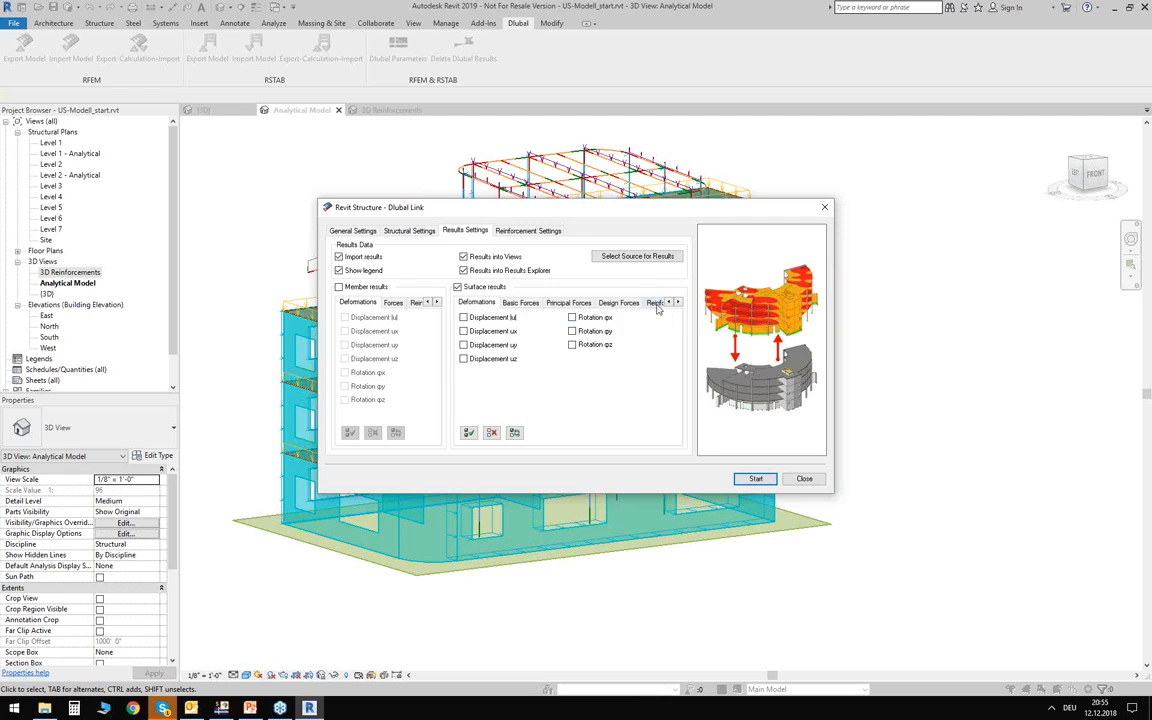
pyautogui.click(656, 303)
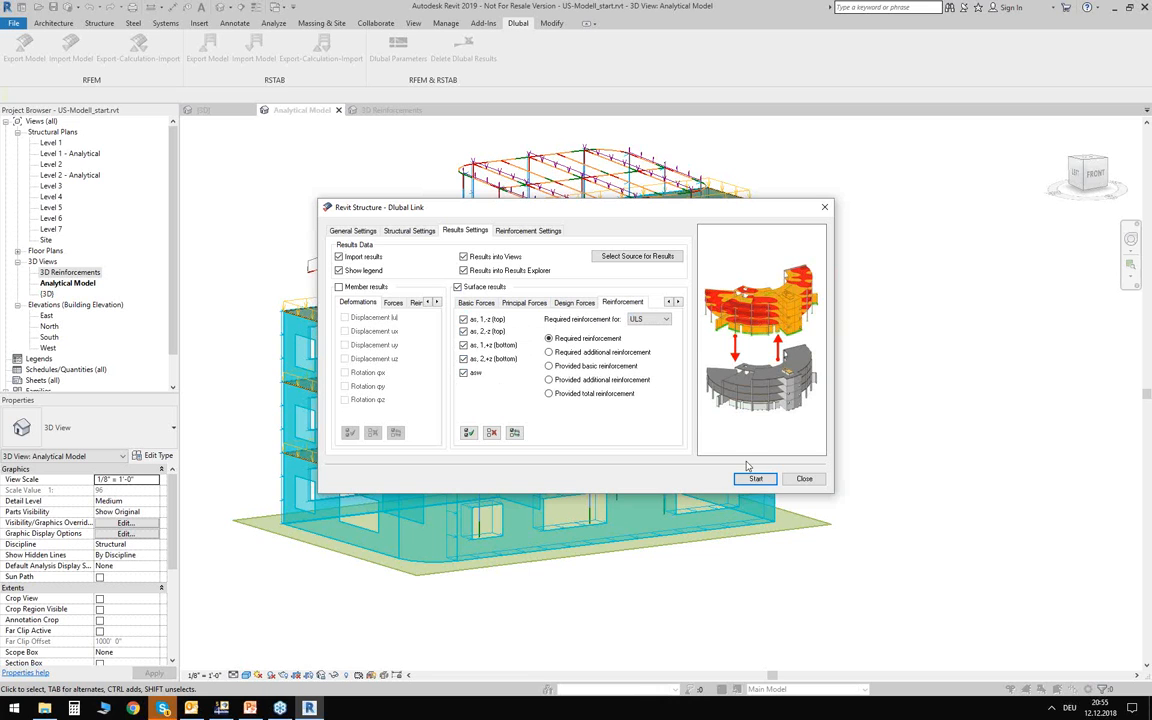
pyautogui.click(640, 259)
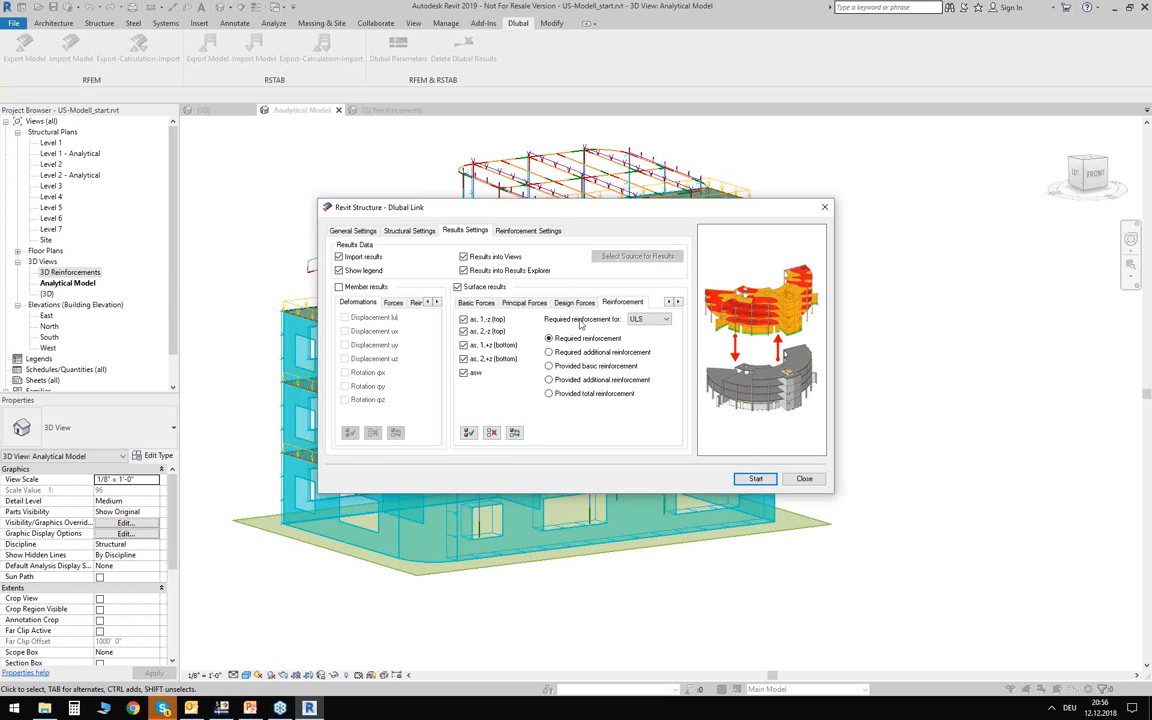
pyautogui.doubleClick(90, 90)
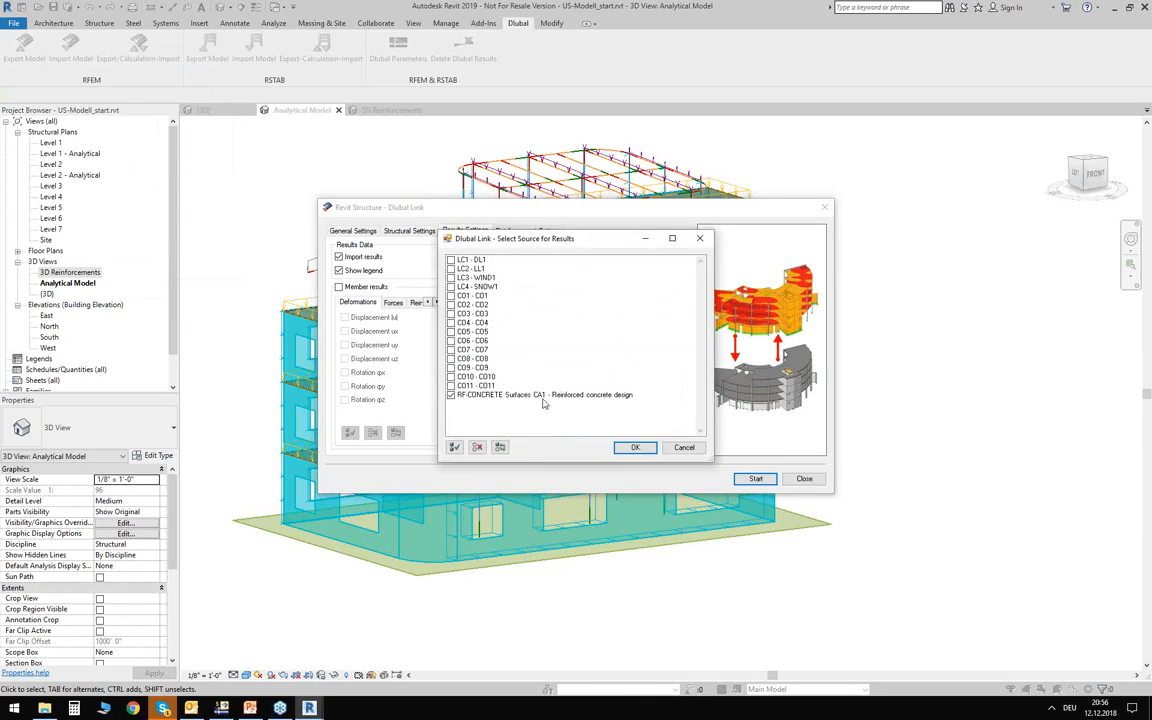
pyautogui.click(635, 447)
# Run the import from RFEM and close its log.
pyautogui.click(756, 479)
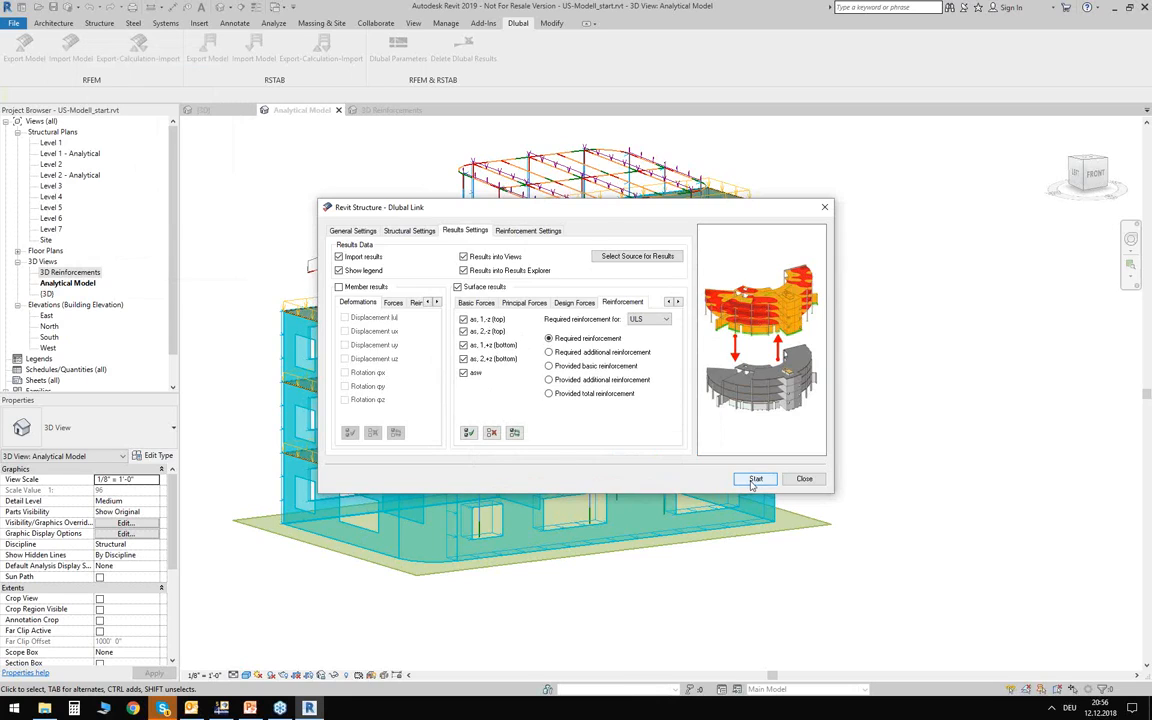
pyautogui.doubleClick(525, 273)
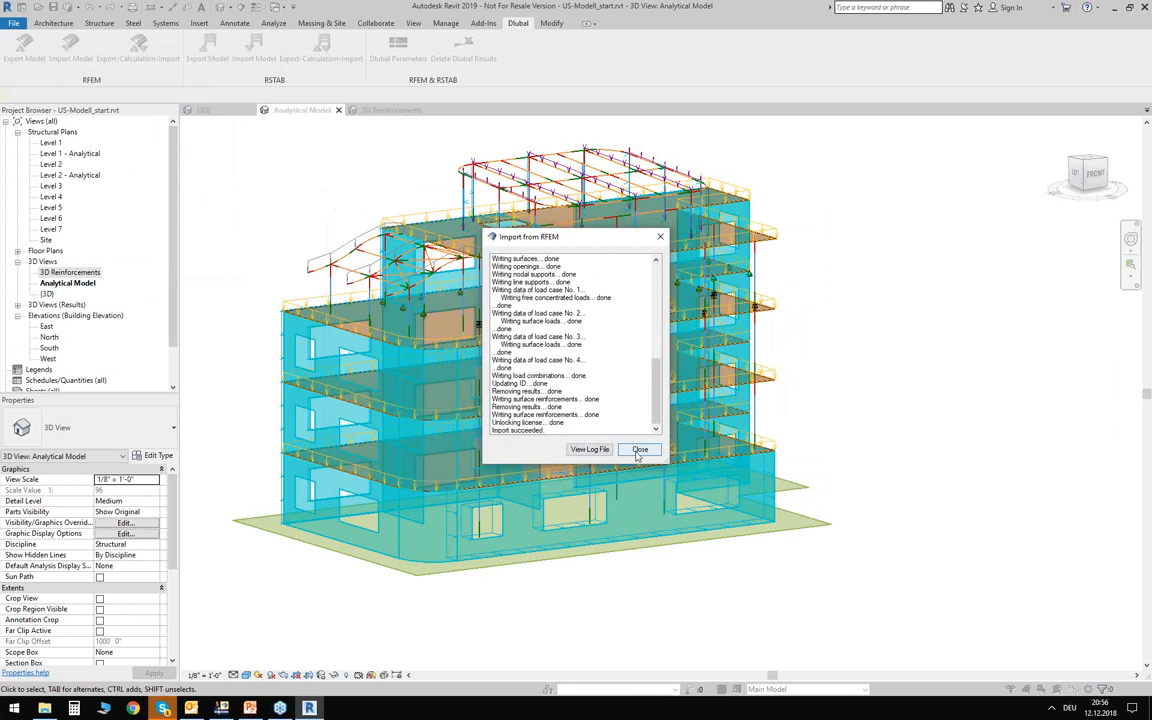
pyautogui.click(639, 450)
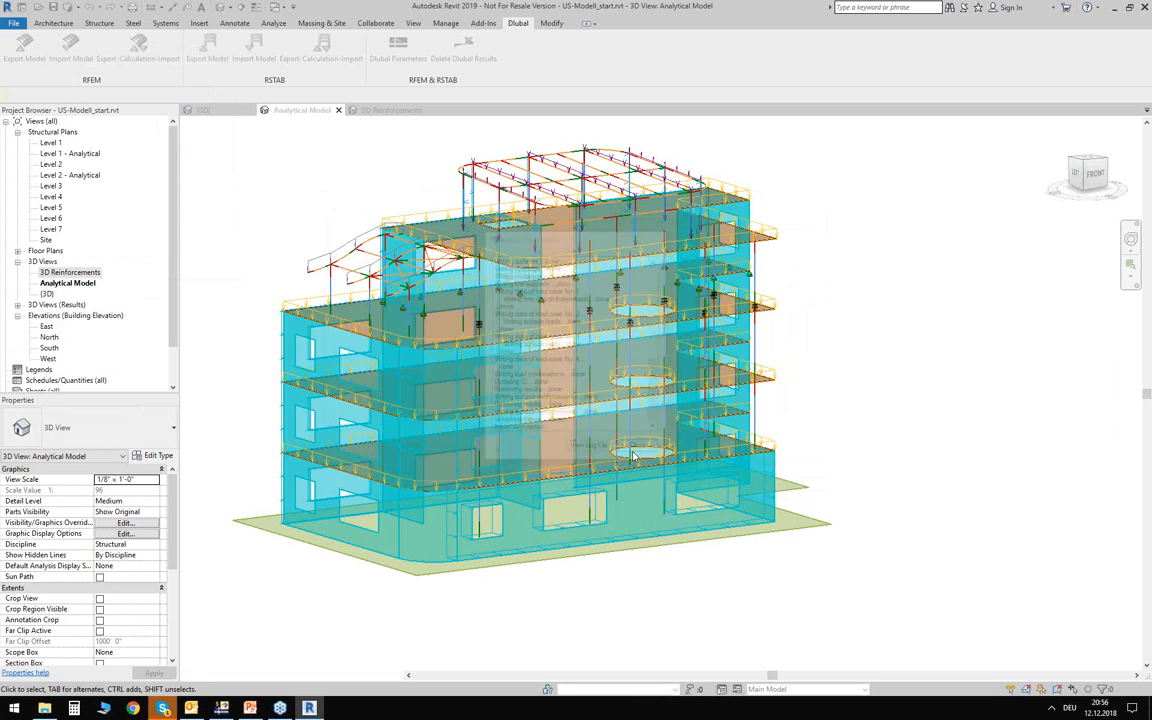
# Open the RF-CONCRETE Surfaces CA1 view from the 3D results views.
pyautogui.click(30, 304)
pyautogui.click(16, 306)
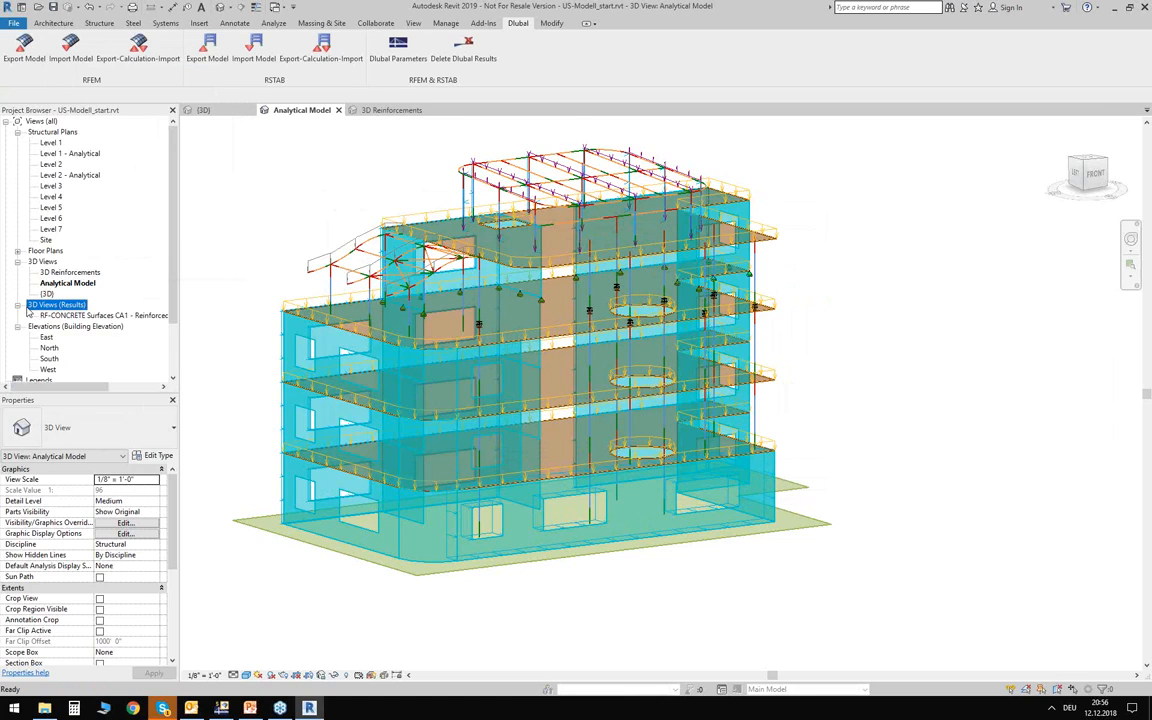
pyautogui.doubleClick(100, 316)
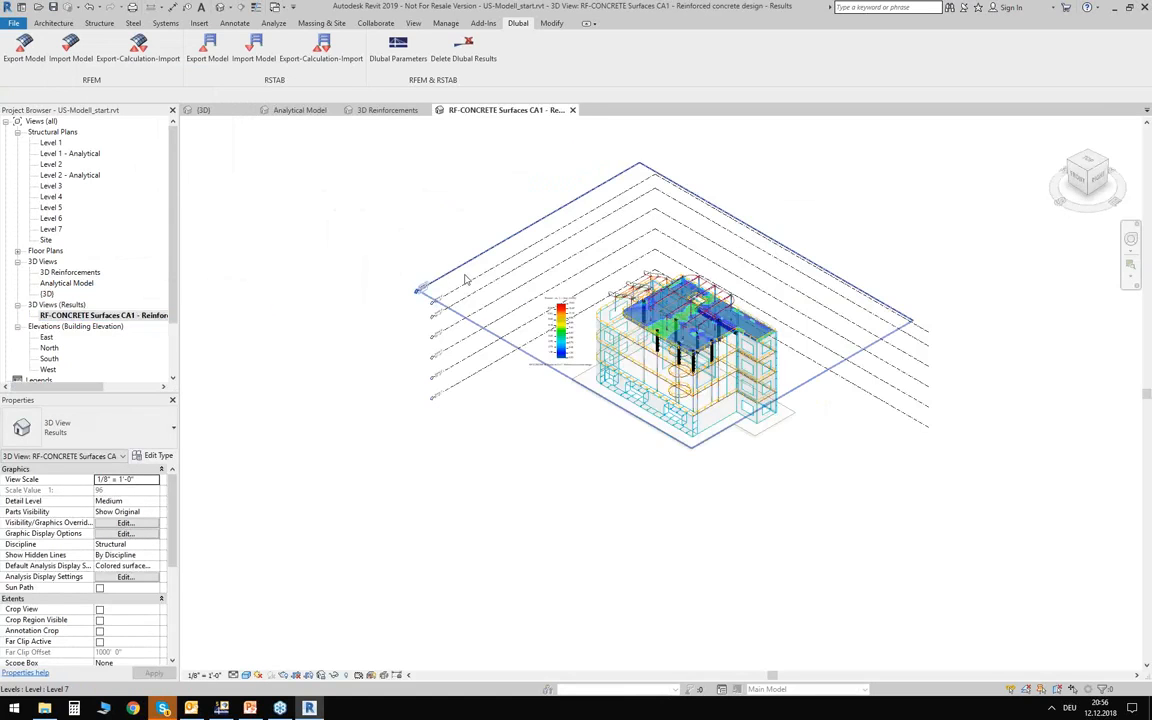
# Orient the results view towards the building's front and move the reinforcement legend beside the roof.
pyautogui.keyDown('shift'); pyautogui.moveTo(535, 459); pyautogui.dragTo(758, 320, button='middle'); pyautogui.keyUp('shift')
pyautogui.scroll(5, 758, 320)
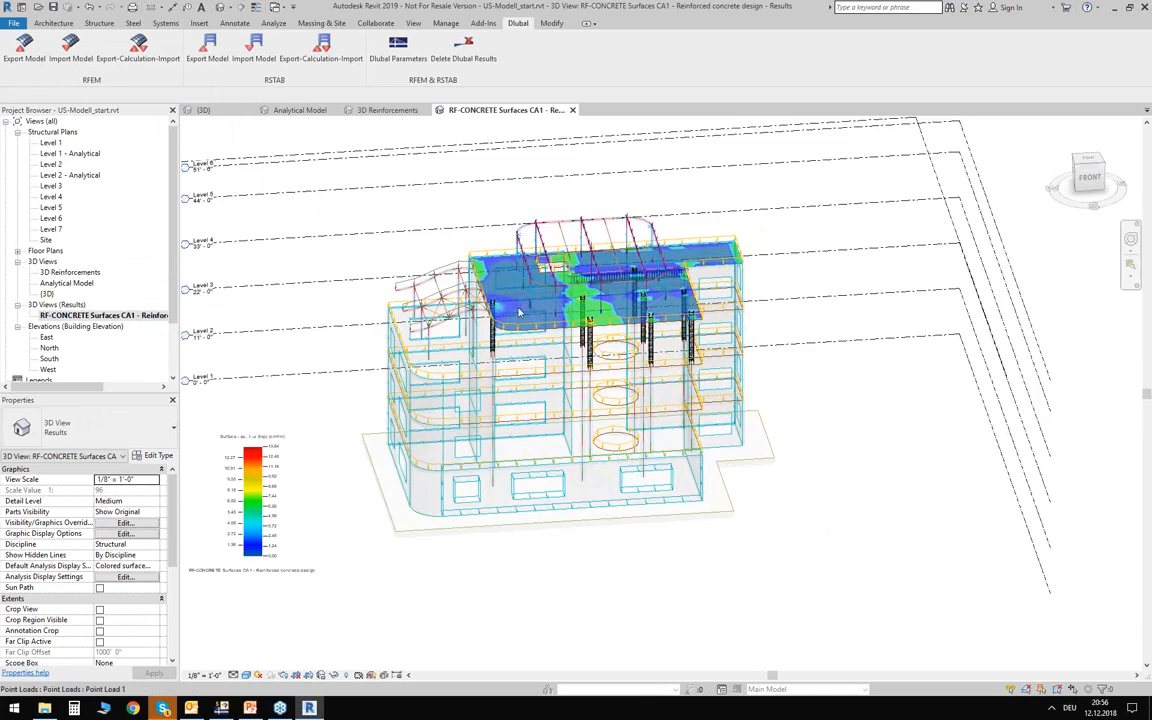
pyautogui.scroll(1, 527, 276)
pyautogui.moveTo(211, 502); pyautogui.dragTo(885, 205)
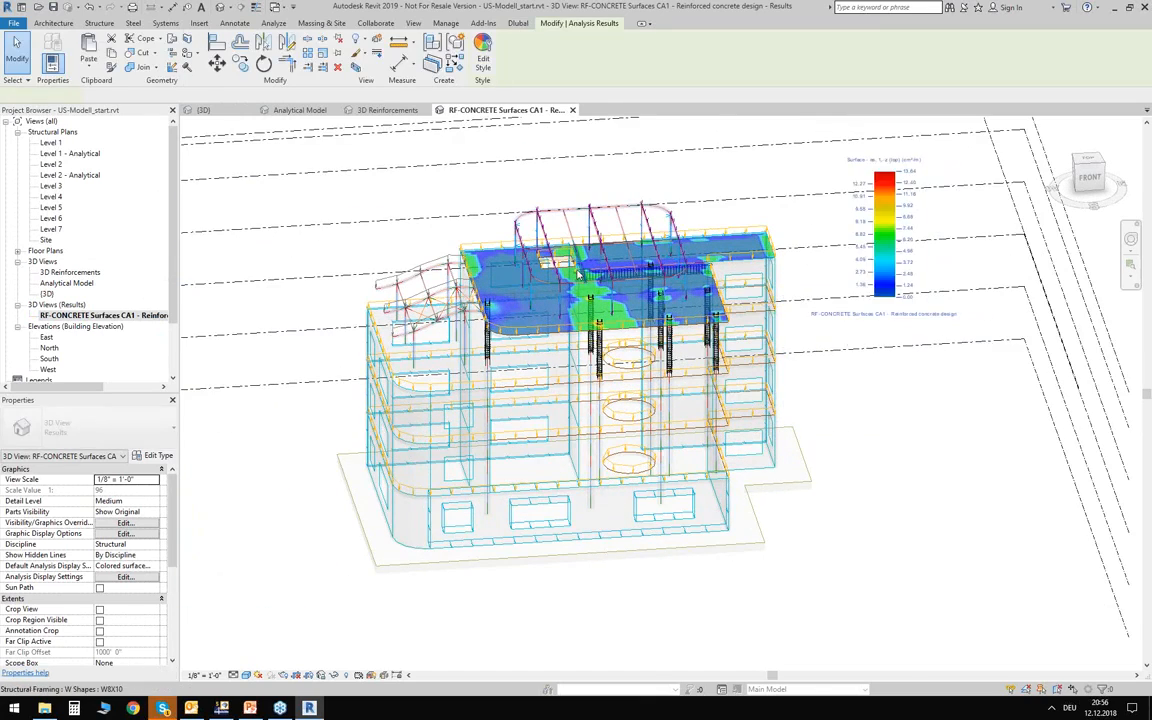
# Examine the required top reinforcement contours on the roof slab and the values in the colour legend.
pyautogui.scroll(3, 585, 285)
pyautogui.scroll(1, 585, 286)
pyautogui.scroll(-4, 708, 289)
pyautogui.scroll(1, 709, 289)
pyautogui.moveTo(709, 289); pyautogui.dragTo(737, 325, button='middle')
pyautogui.moveTo(900, 294); pyautogui.dragTo(836, 276, button='middle')
pyautogui.click(937, 190)
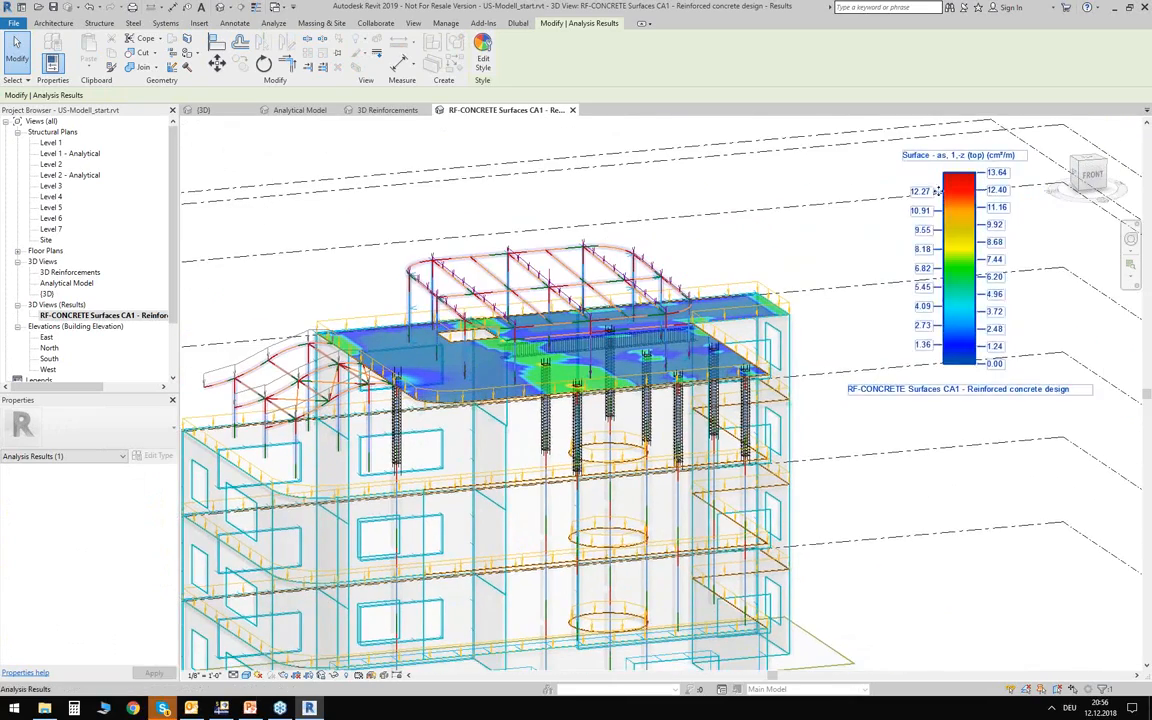
pyautogui.scroll(2, 836, 264)
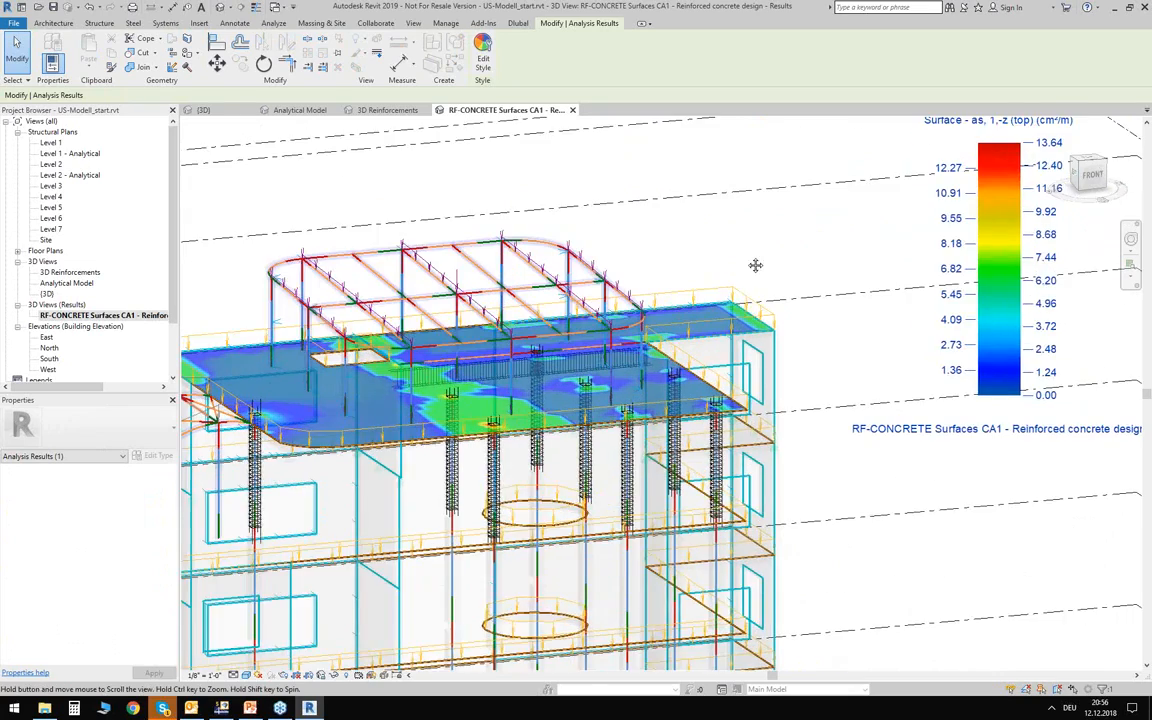
pyautogui.scroll(-1, 780, 285)
pyautogui.keyDown('shift'); pyautogui.moveTo(790, 278); pyautogui.dragTo(580, 410, button='middle'); pyautogui.keyUp('shift')
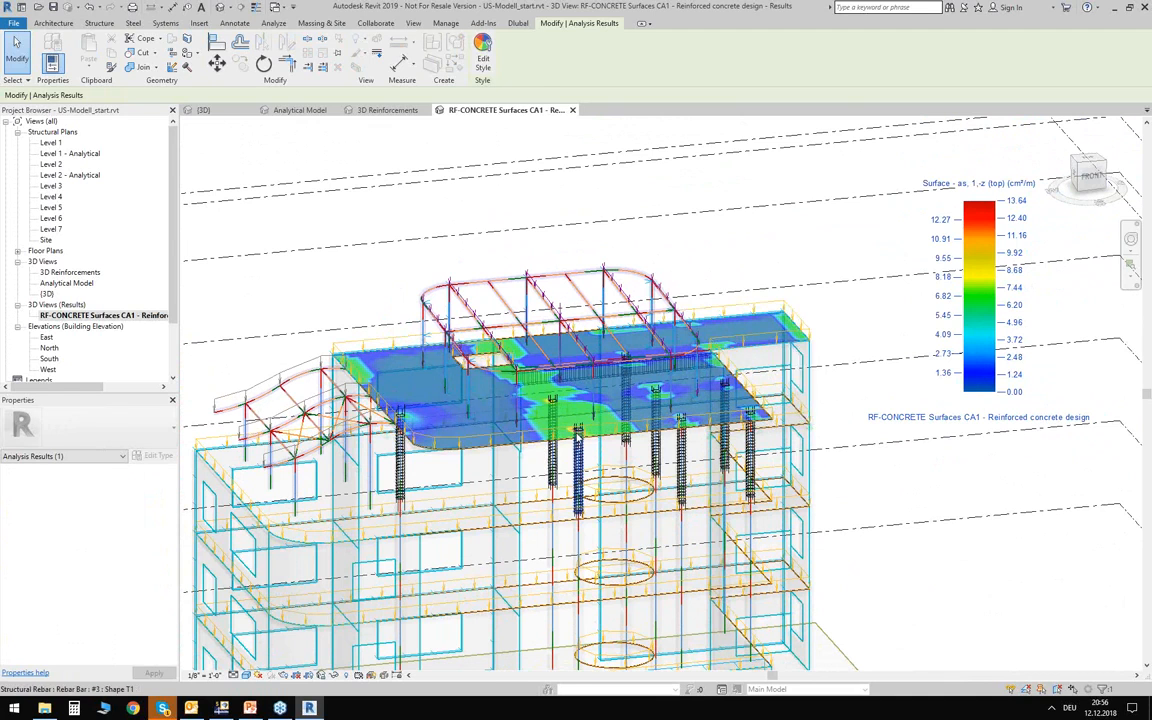
# Display the required surface reinforcement result Area AXX Bottom in the Colored surfaces - Dlubal style using the Results Explorer.
pyautogui.click(273, 23)
pyautogui.click(1131, 60)
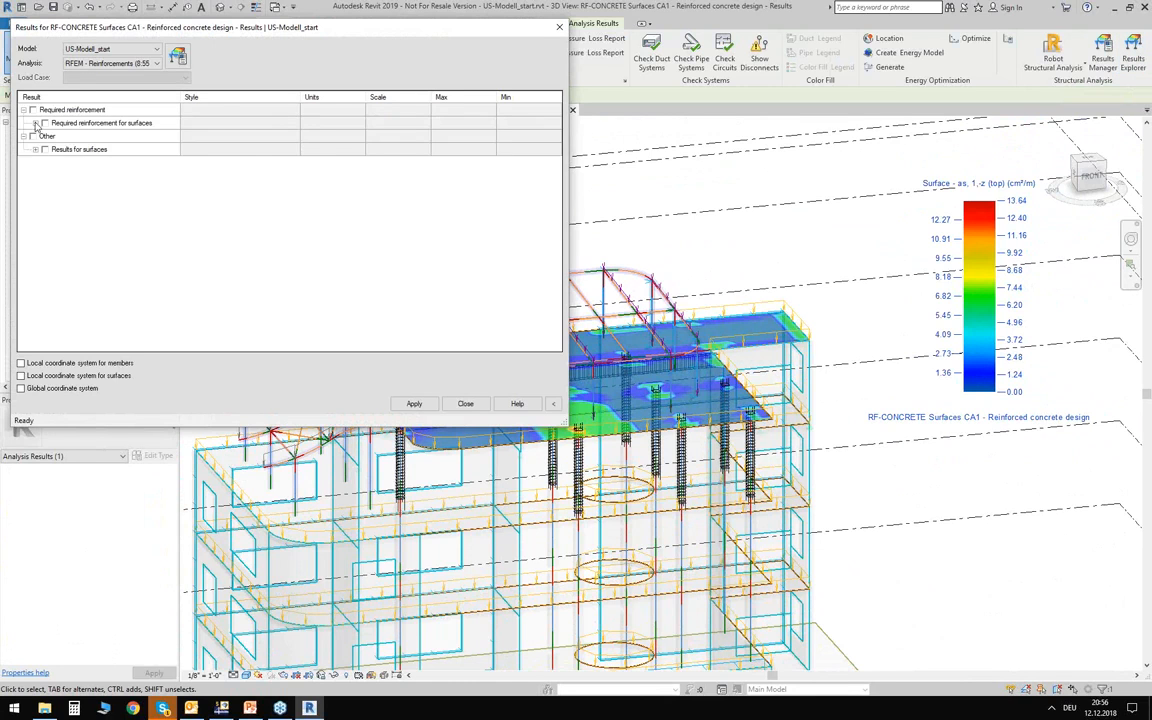
pyautogui.click(35, 123)
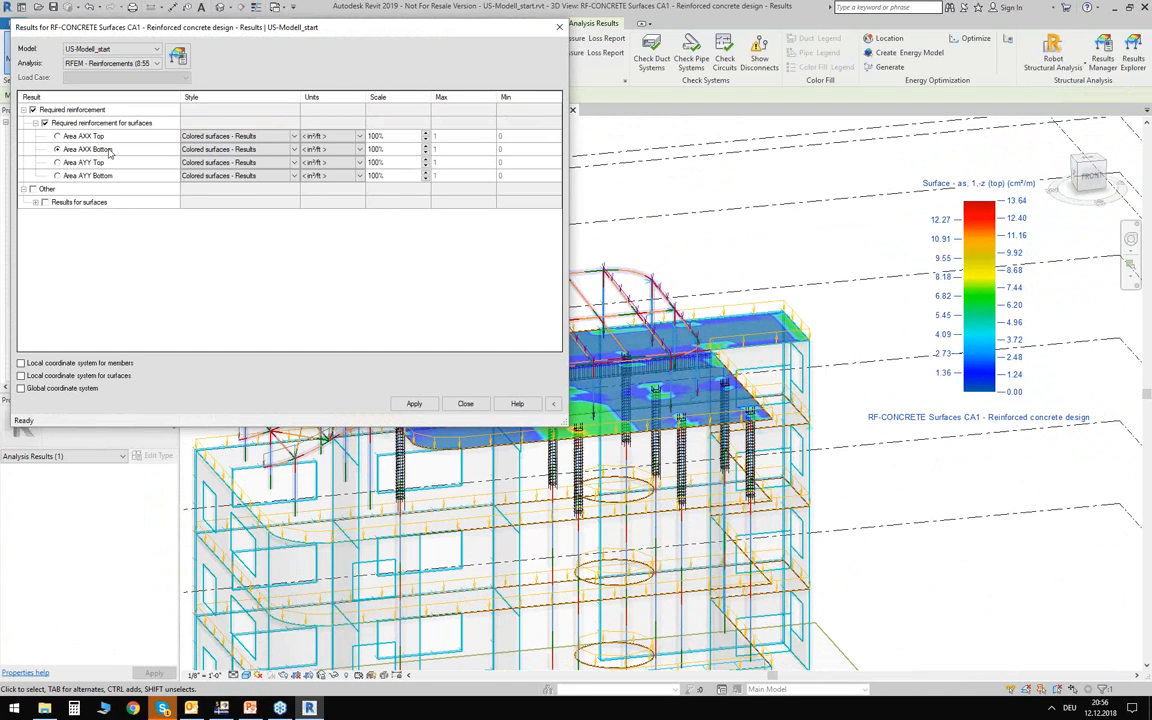
pyautogui.click(292, 151)
pyautogui.click(240, 170)
pyautogui.click(414, 405)
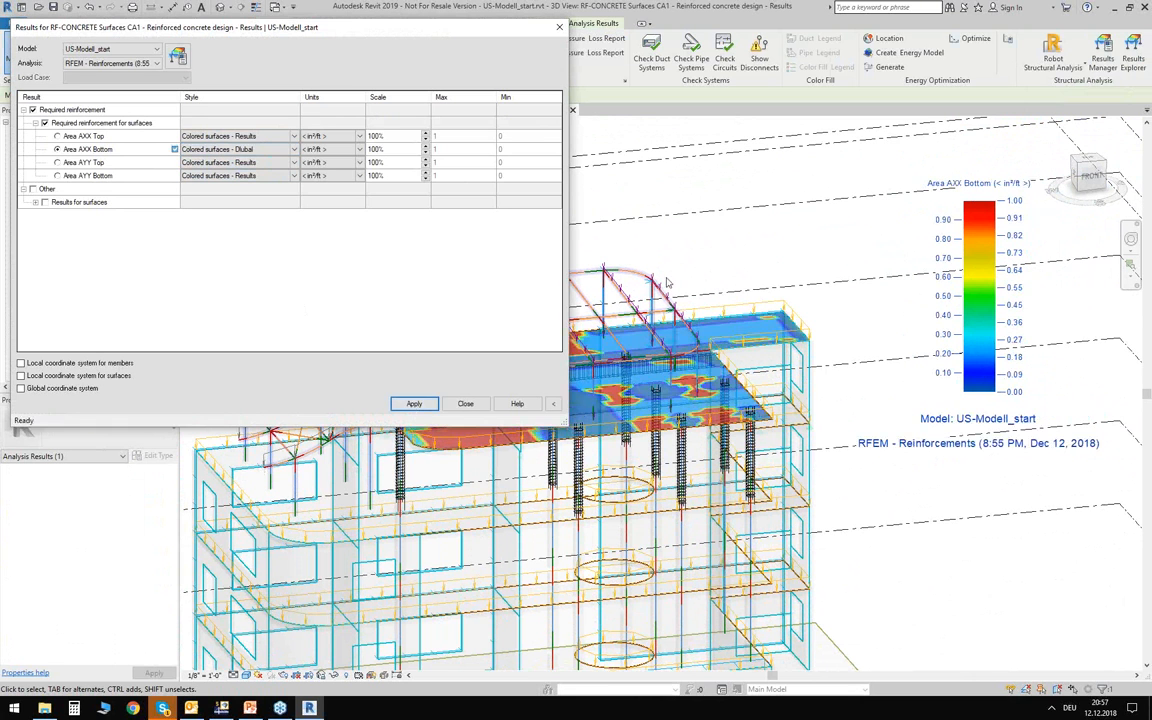
# Move the Results Explorer clear of the roof, close it, and examine the bottom reinforcement contours and column rebar up close.
pyautogui.moveTo(496, 33); pyautogui.dragTo(684, 537)
pyautogui.scroll(5, 378, 436)
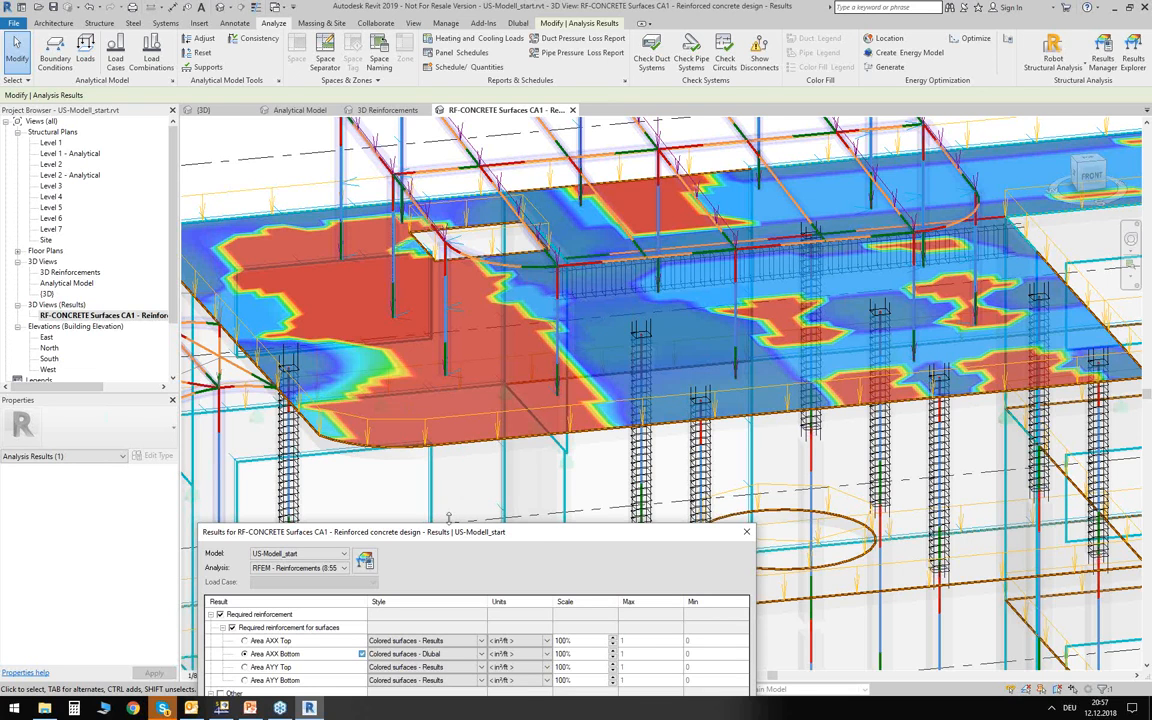
pyautogui.moveTo(446, 535); pyautogui.dragTo(506, 229)
pyautogui.click(709, 608)
pyautogui.scroll(-4, 567, 323)
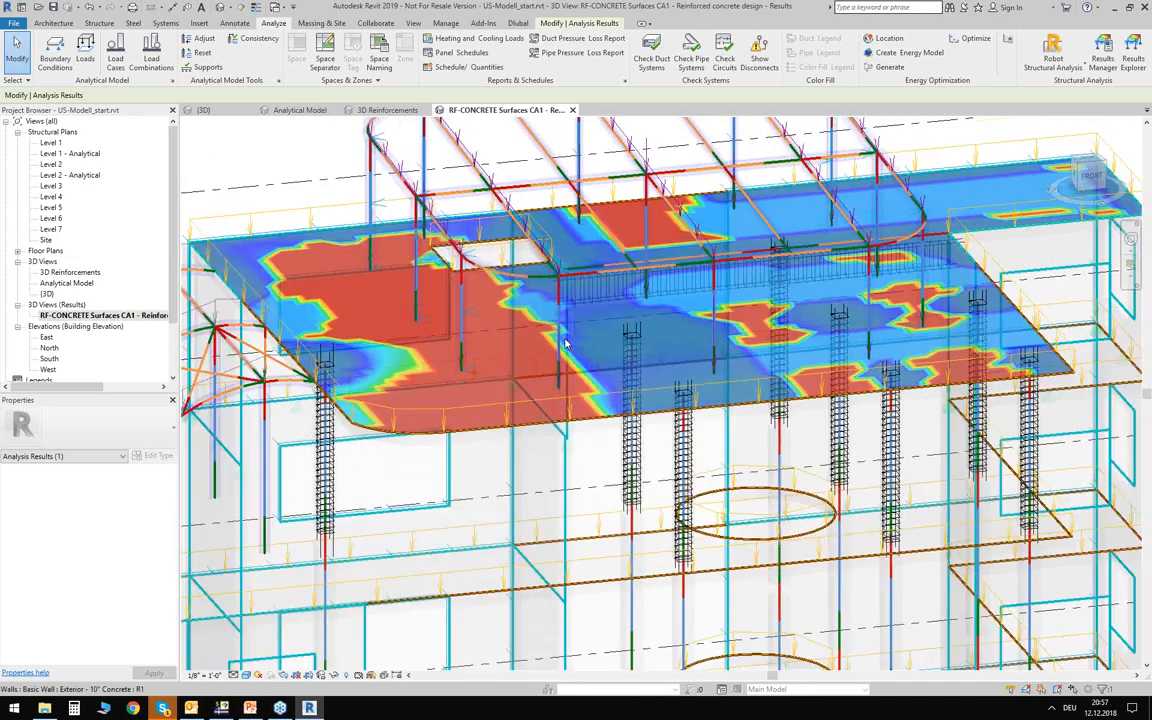
pyautogui.scroll(1, 652, 407)
pyautogui.scroll(5, 652, 407)
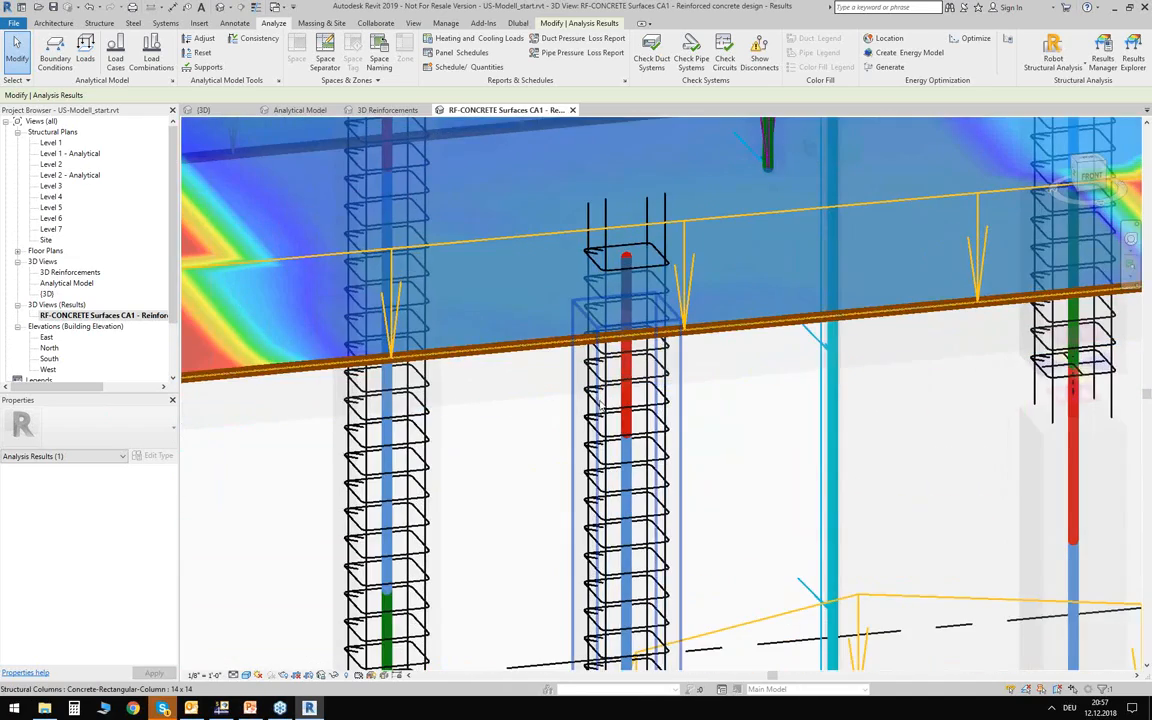
pyautogui.scroll(-3, 620, 405)
pyautogui.scroll(-2, 628, 405)
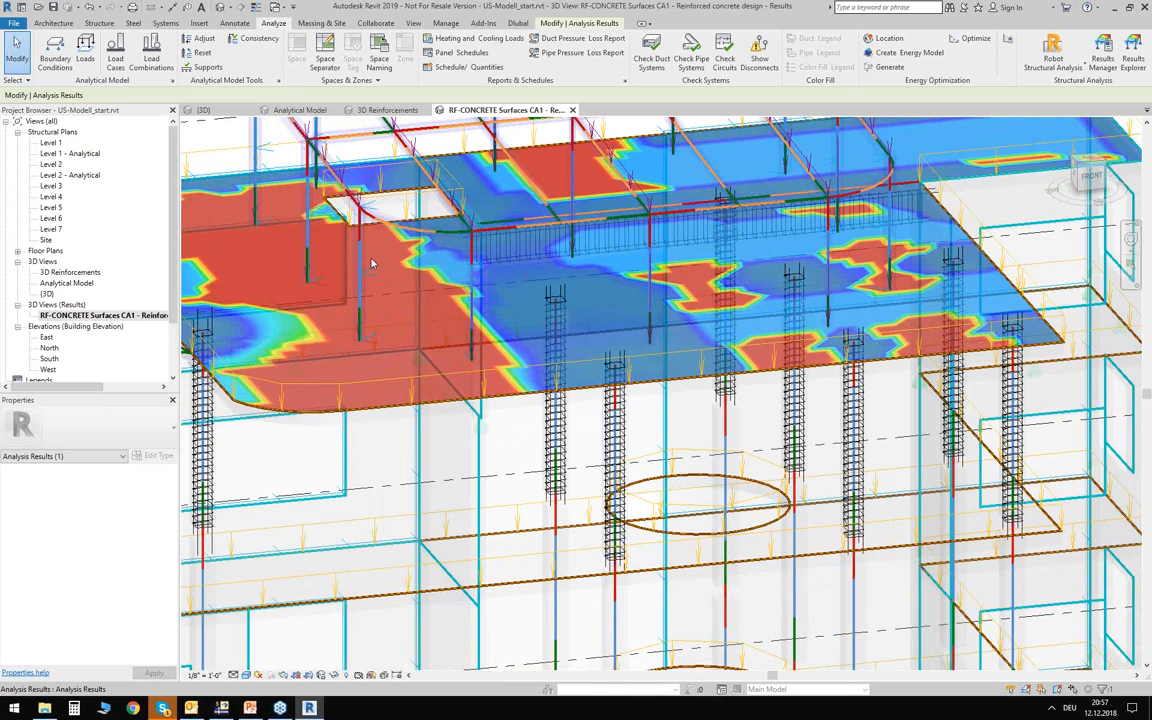
pyautogui.scroll(-6, 456, 283)
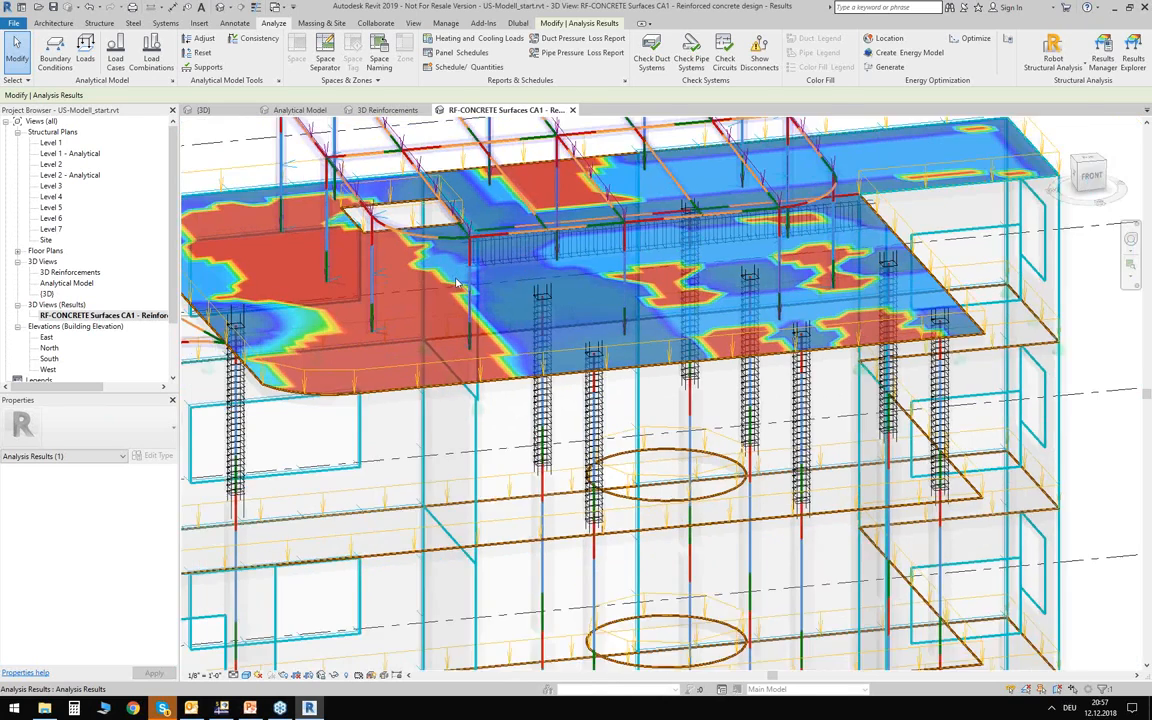
pyautogui.moveTo(340, 205); pyautogui.dragTo(374, 270, button='middle')
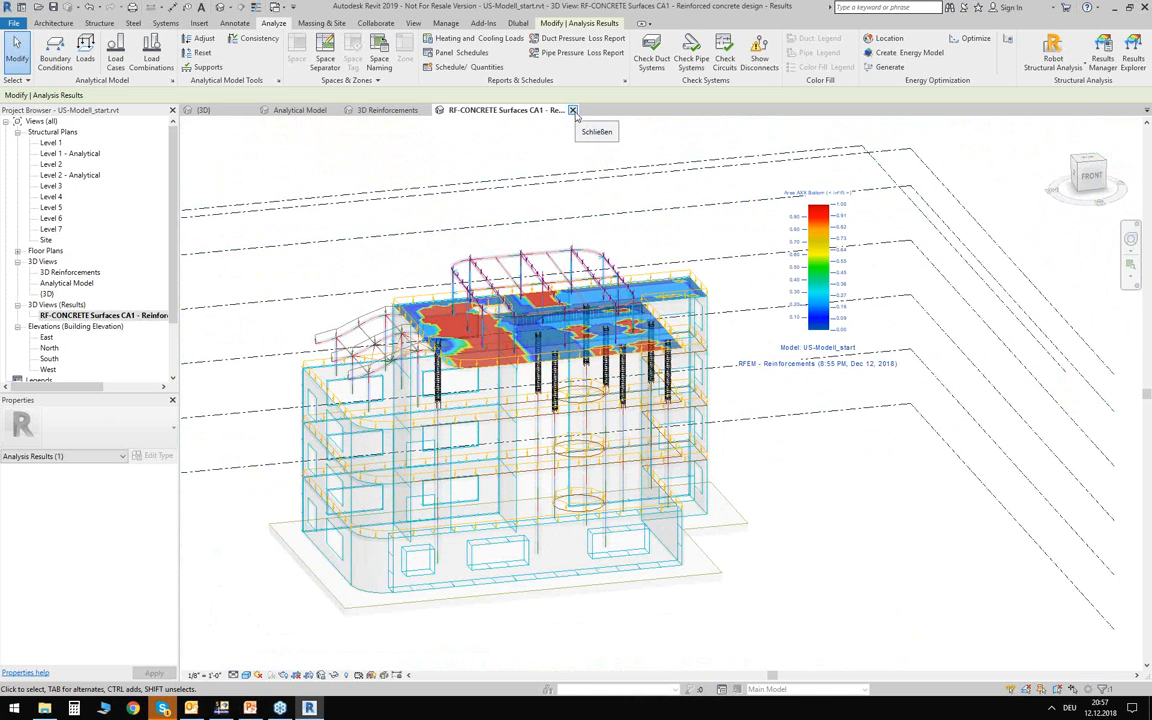
# Close all open Revit views and the US-Modell_start project without saving its changes.
pyautogui.click(573, 110)
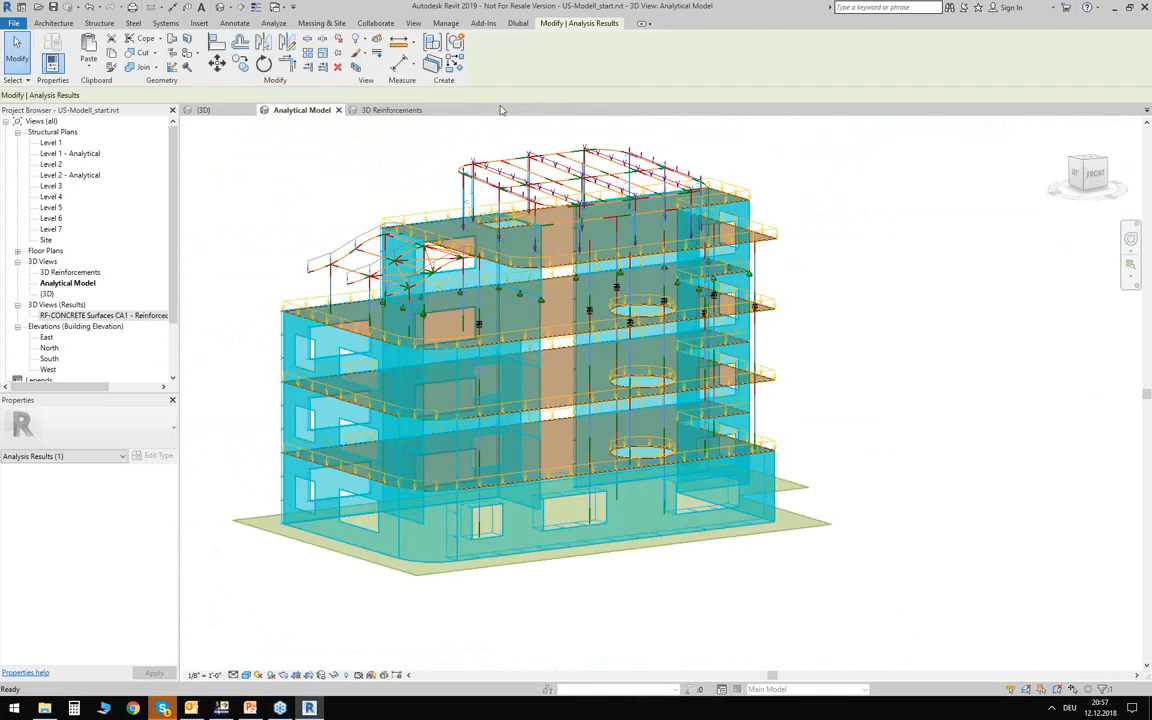
pyautogui.click(429, 110)
pyautogui.click(310, 110)
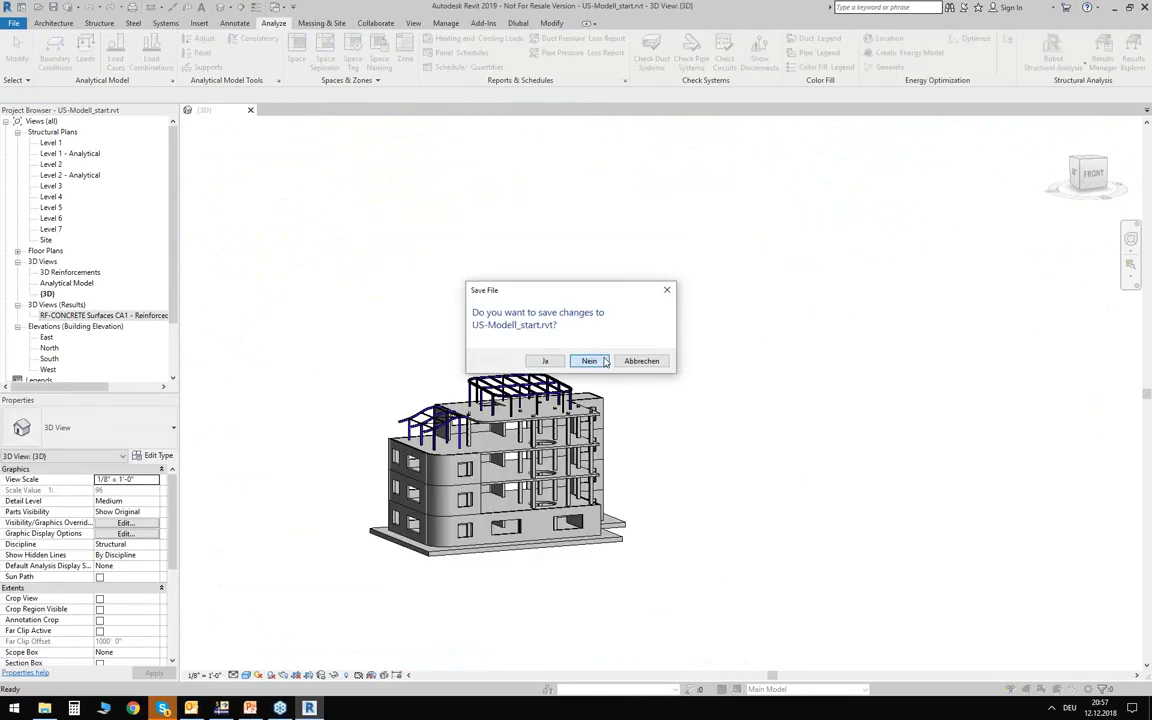
pyautogui.click(602, 360)
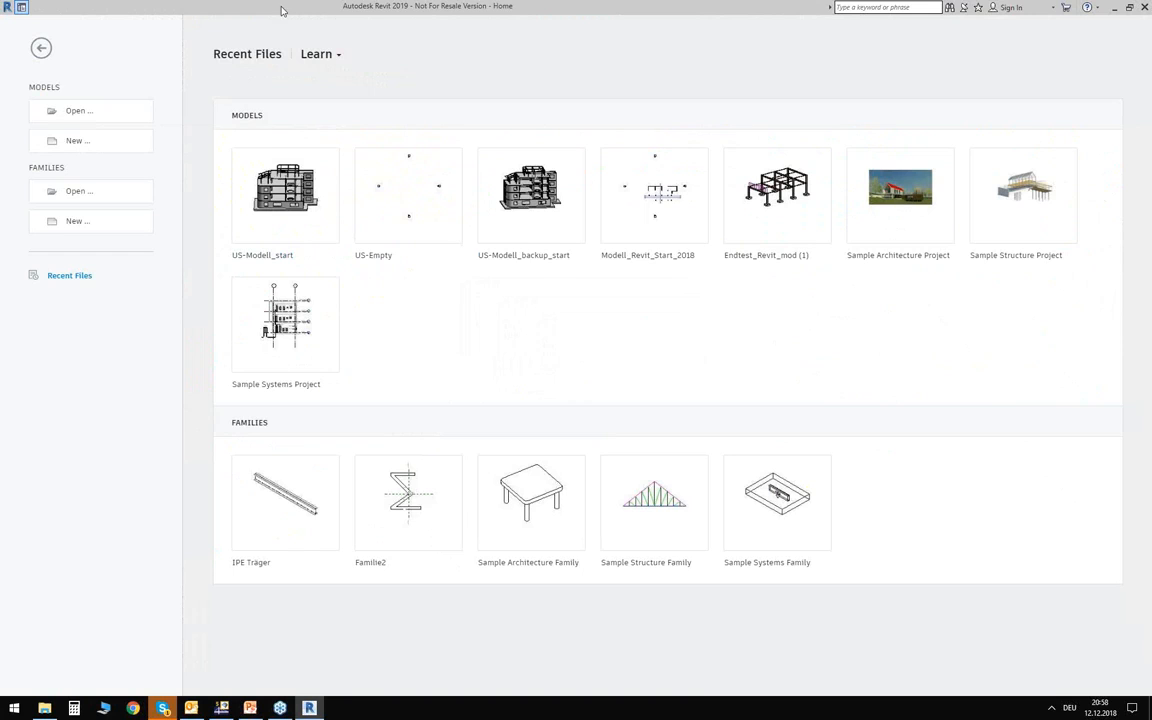
# Switch to RFEM, close the partial top-storey model without saving, and close the Pavilion model.
pyautogui.click(222, 708)
pyautogui.click(1145, 22)
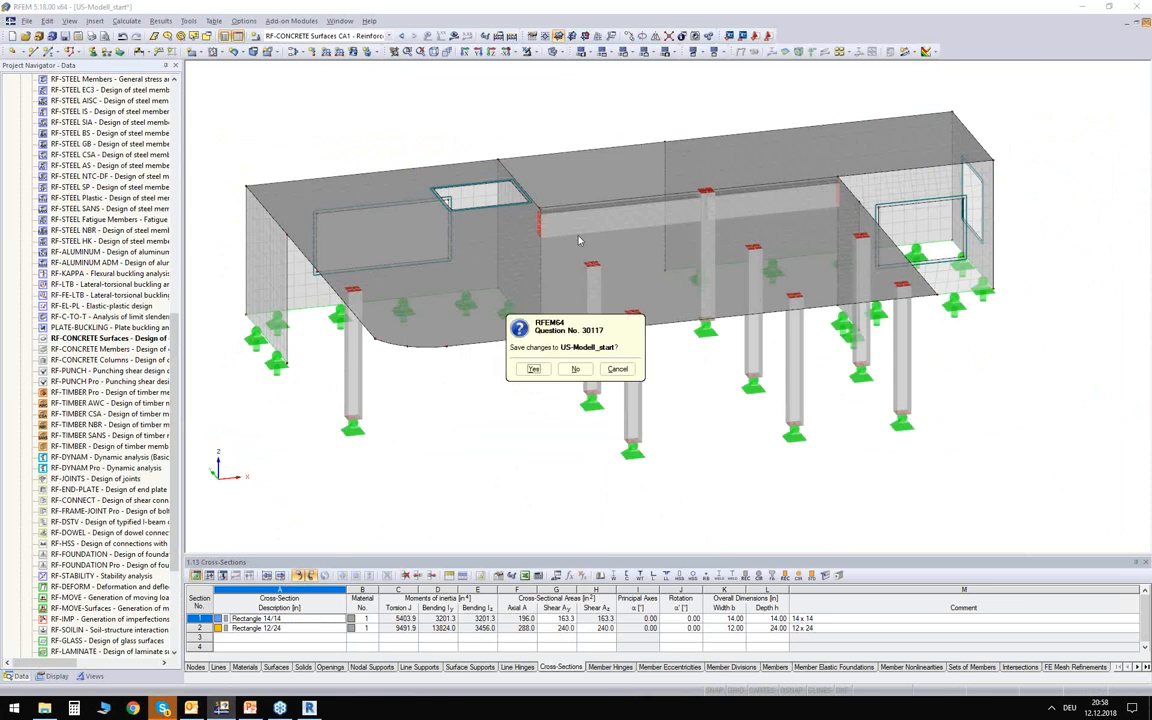
pyautogui.click(576, 370)
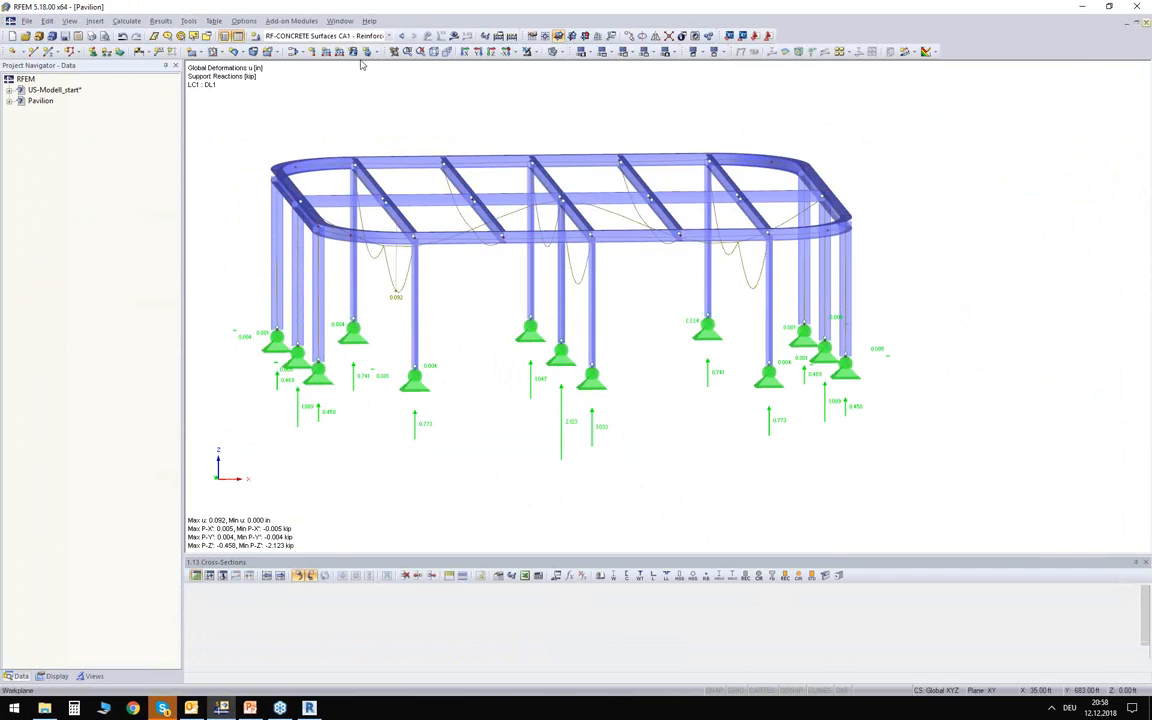
pyautogui.click(1145, 22)
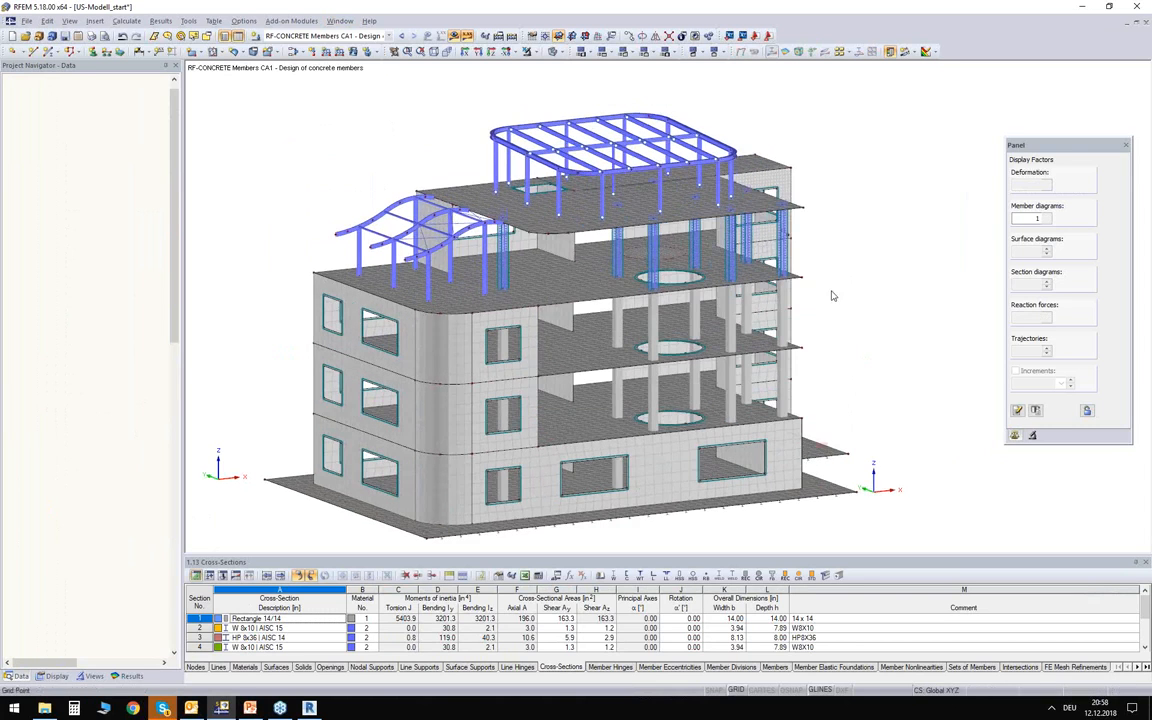
# Examine the full building model in RFEM from several angles, including its floors, columns and steel roof structures.
pyautogui.click(334, 38)
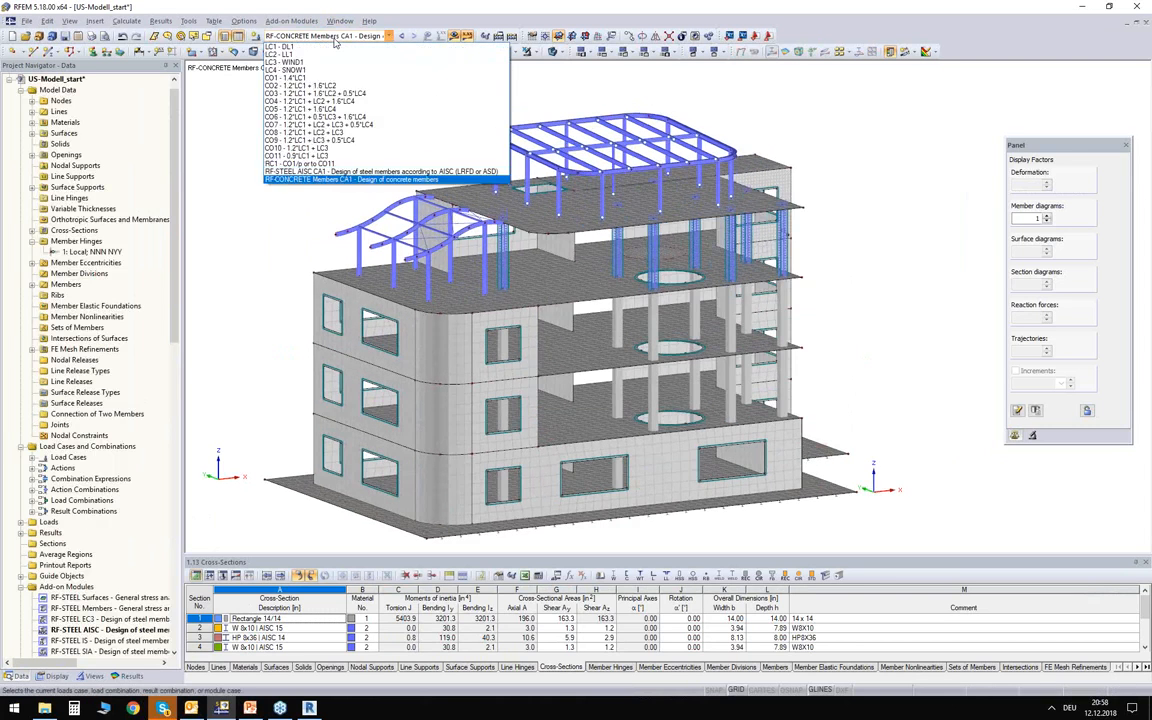
pyautogui.click(334, 39)
pyautogui.click(339, 21)
pyautogui.click(339, 21)
pyautogui.click(339, 21)
pyautogui.click(242, 175)
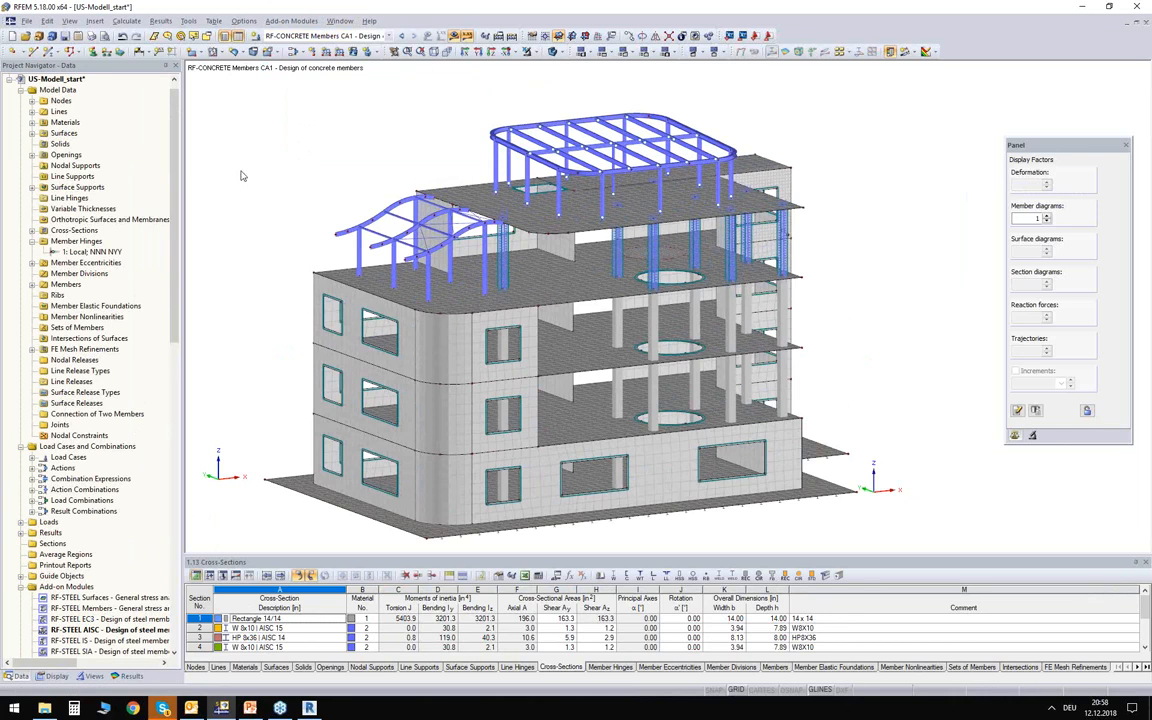
pyautogui.keyDown('ctrl'); pyautogui.moveTo(278, 201); pyautogui.dragTo(278, 177, button='middle'); pyautogui.keyUp('ctrl')
pyautogui.keyDown('ctrl'); pyautogui.moveTo(889, 333); pyautogui.dragTo(817, 314, button='middle'); pyautogui.keyUp('ctrl')
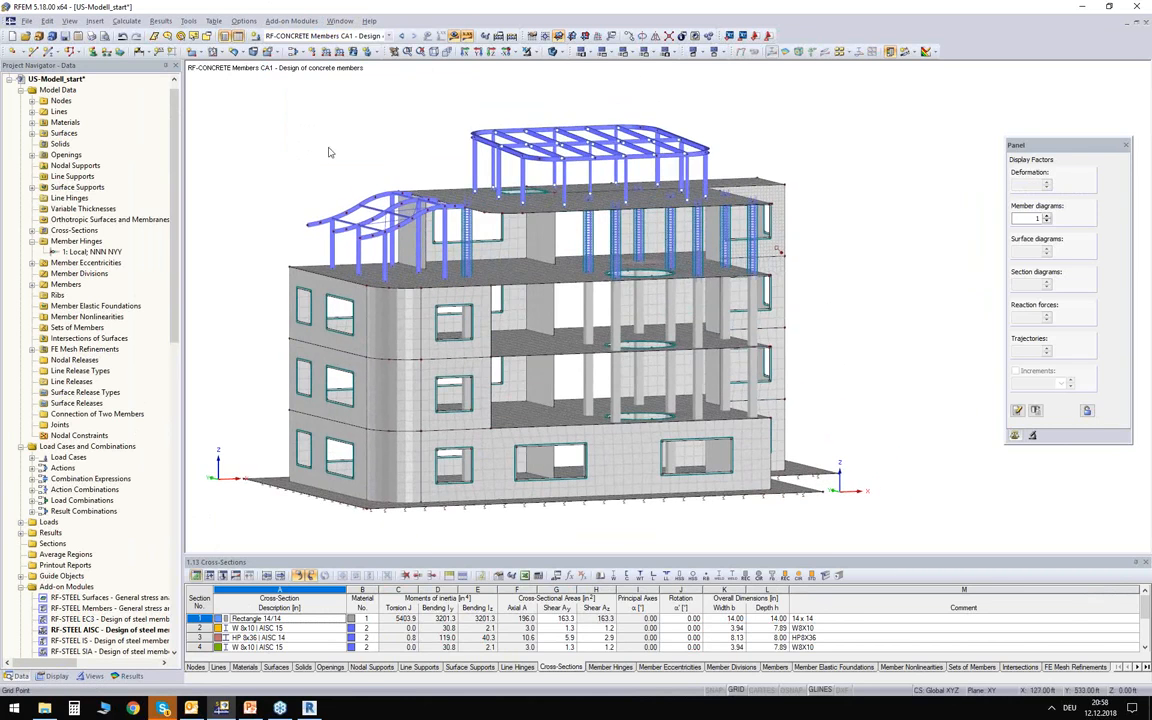
pyautogui.moveTo(214, 98); pyautogui.dragTo(654, 405)
pyautogui.moveTo(842, 488); pyautogui.dragTo(866, 490)
pyautogui.keyDown('ctrl'); pyautogui.moveTo(213, 268); pyautogui.dragTo(245, 315, button='middle'); pyautogui.keyUp('ctrl')
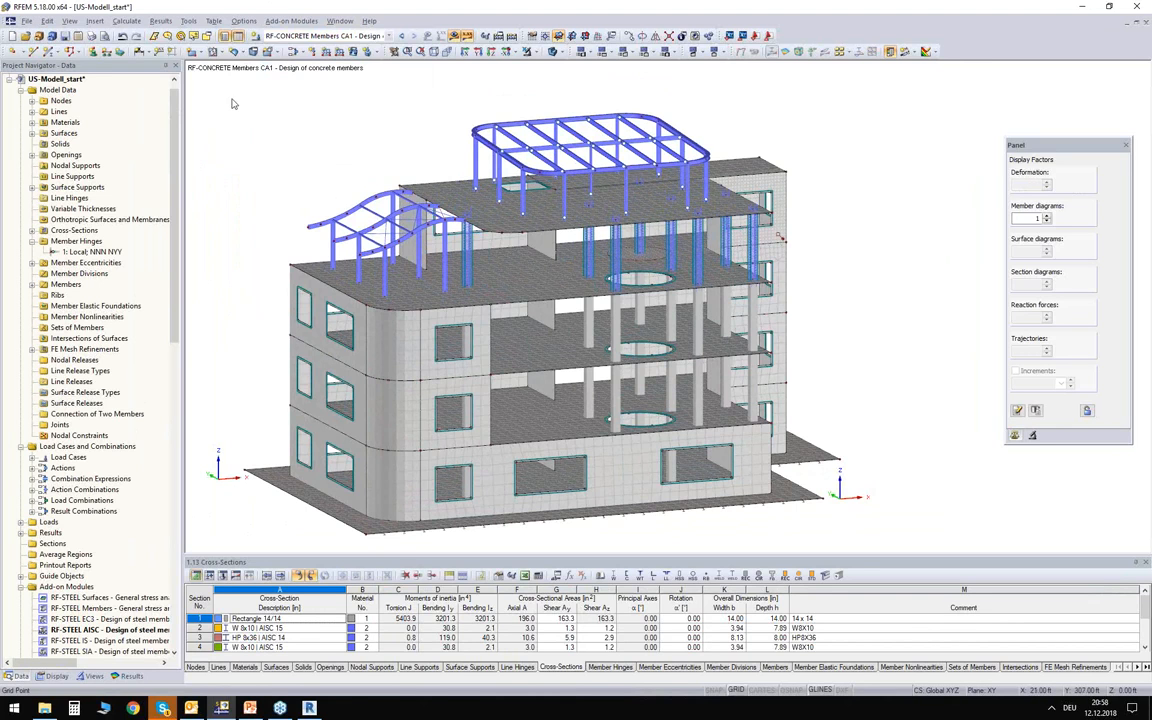
pyautogui.moveTo(201, 84); pyautogui.dragTo(300, 167)
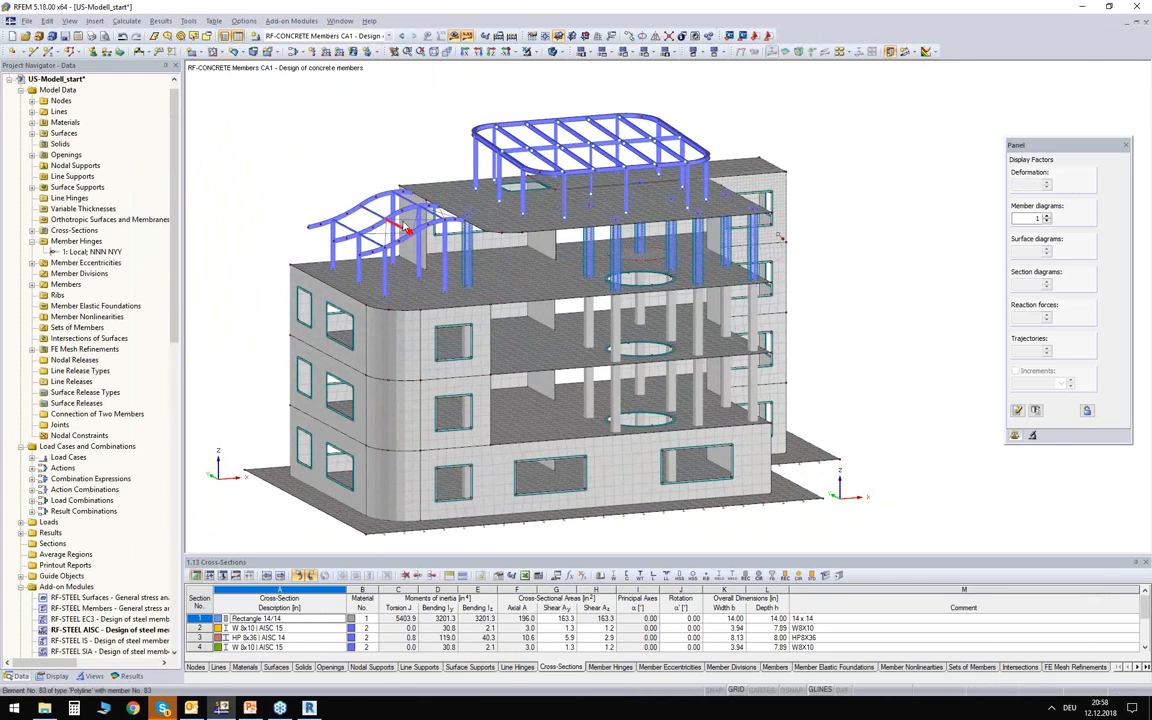
# Switch to Revit and create a new project from the last Structural Analysis template in the list.
pyautogui.click(309, 708)
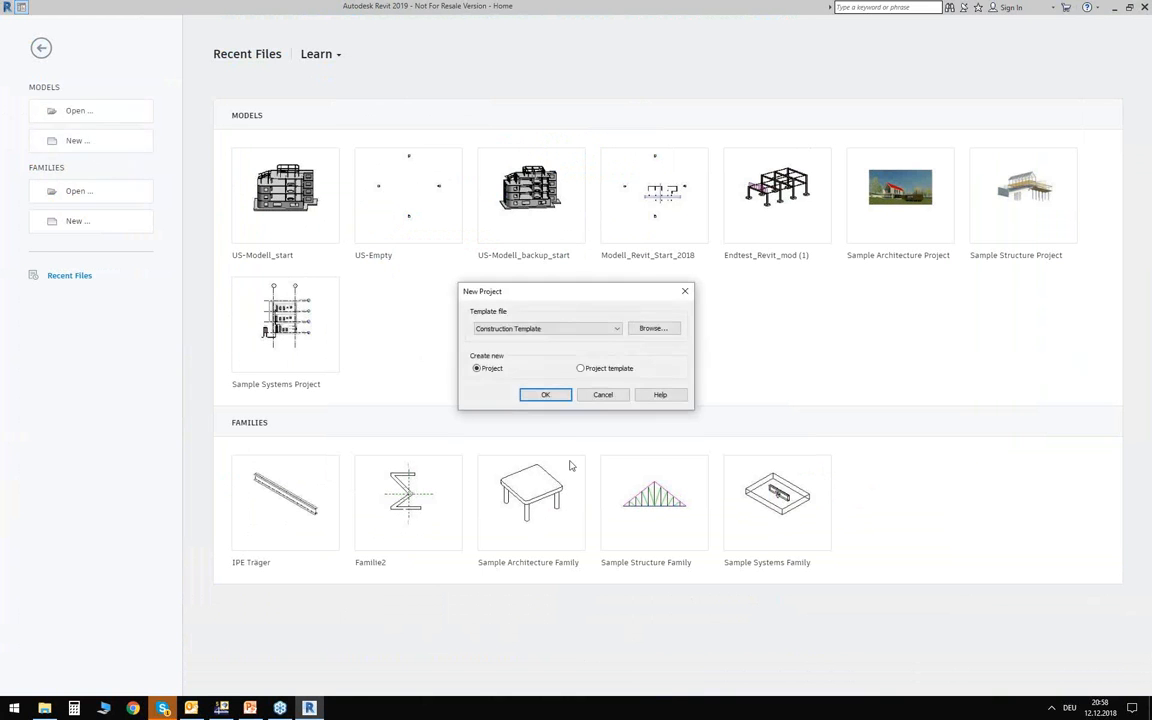
pyautogui.click(505, 338)
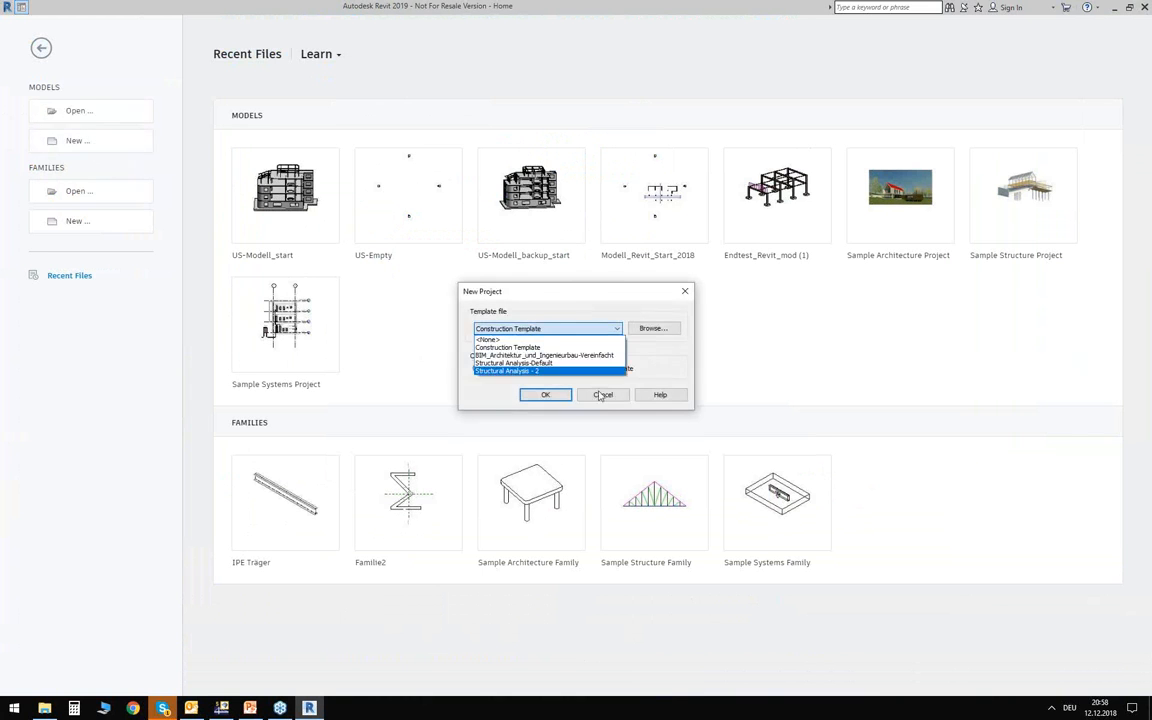
pyautogui.click(545, 370)
pyautogui.click(569, 394)
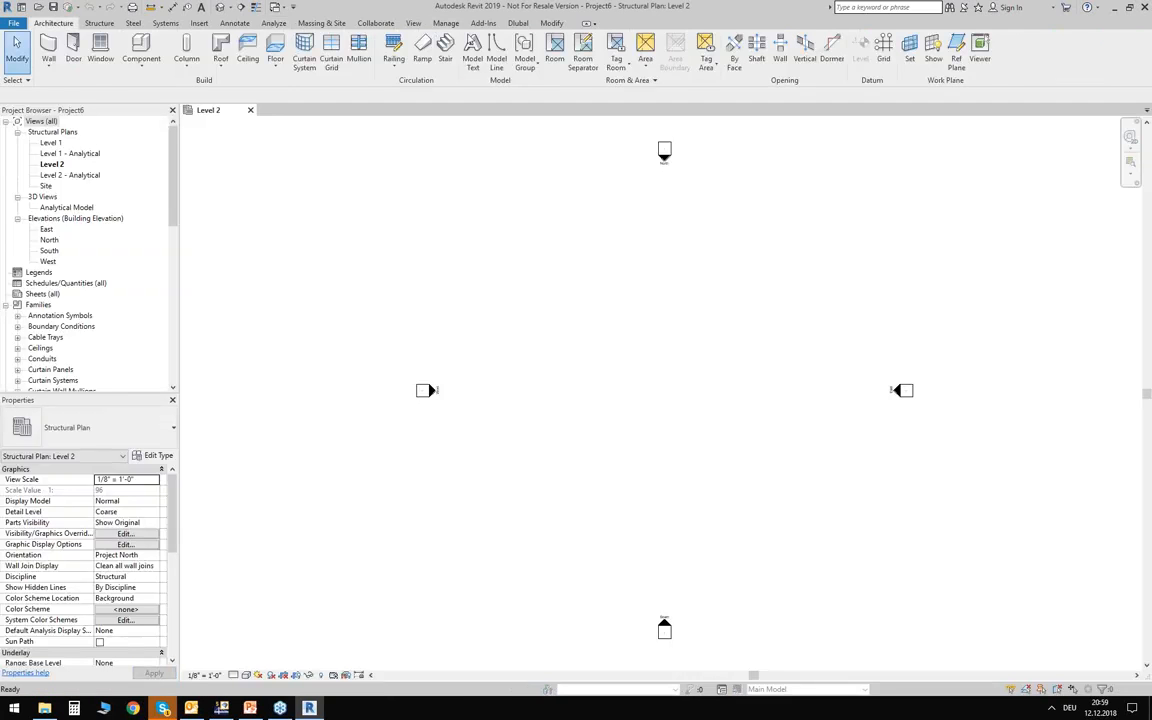
# Open the model import from RFEM, enable Apply member eccentricities and disable Apply loads.
pyautogui.click(518, 23)
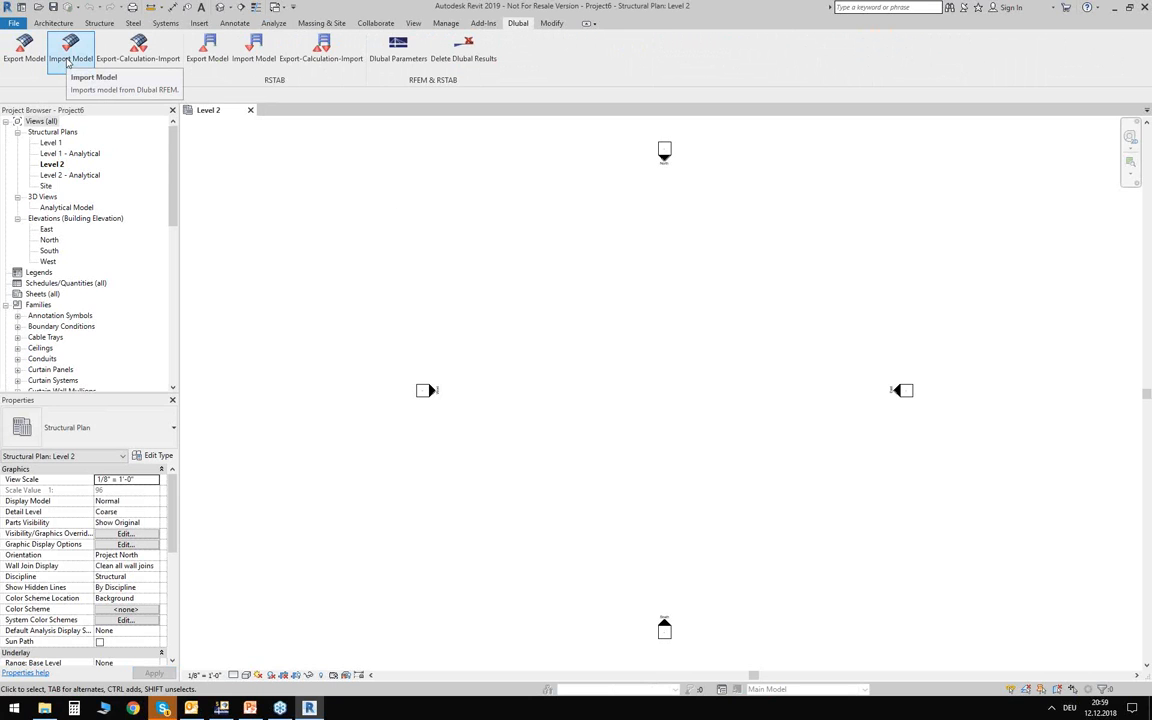
pyautogui.click(68, 58)
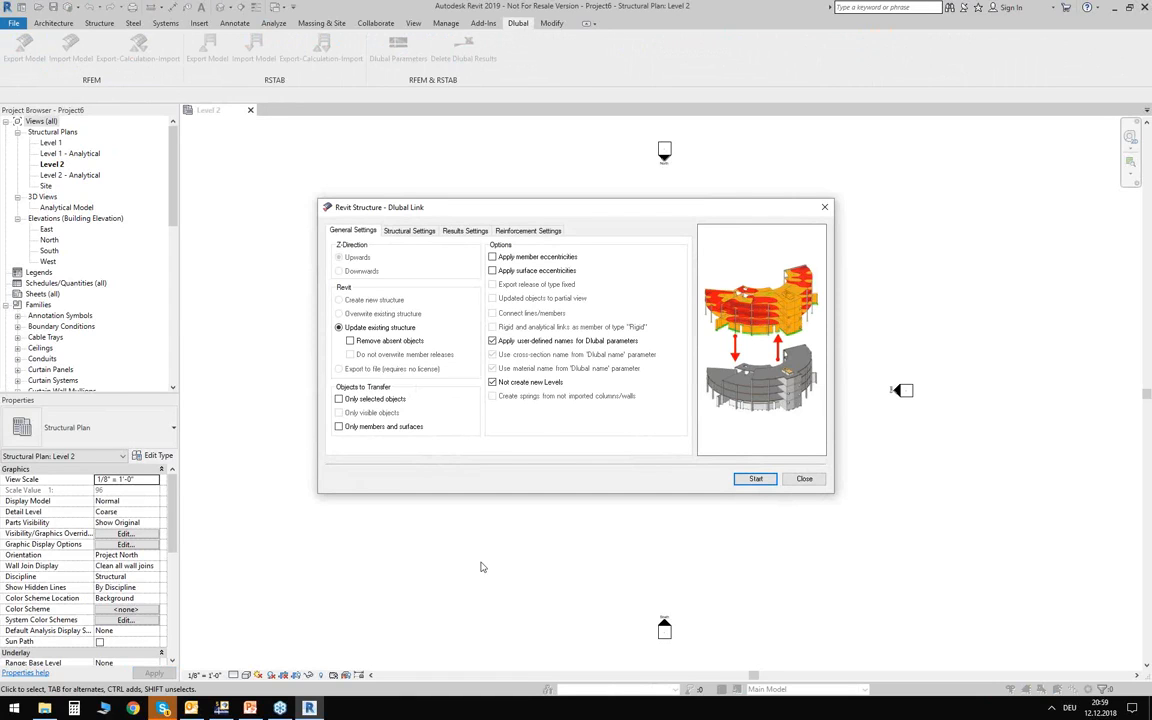
pyautogui.click(529, 257)
pyautogui.click(407, 231)
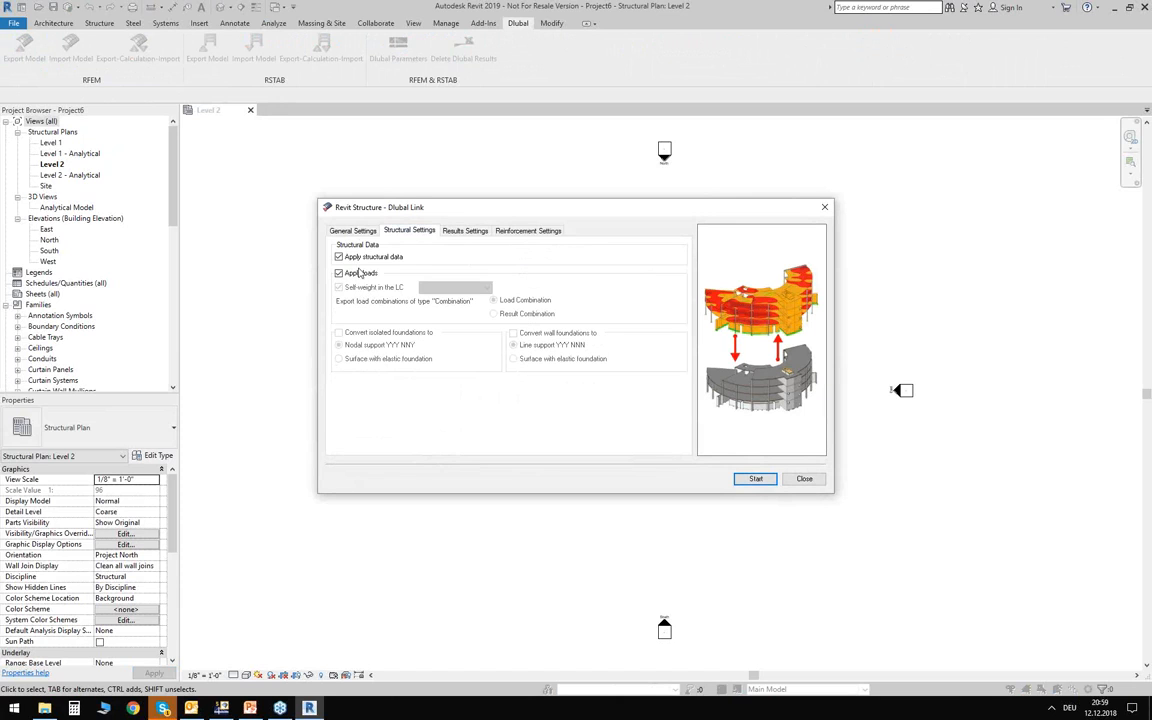
pyautogui.click(368, 275)
# Check the results, reinforcement and general import settings, and start the import from RFEM.
pyautogui.click(465, 231)
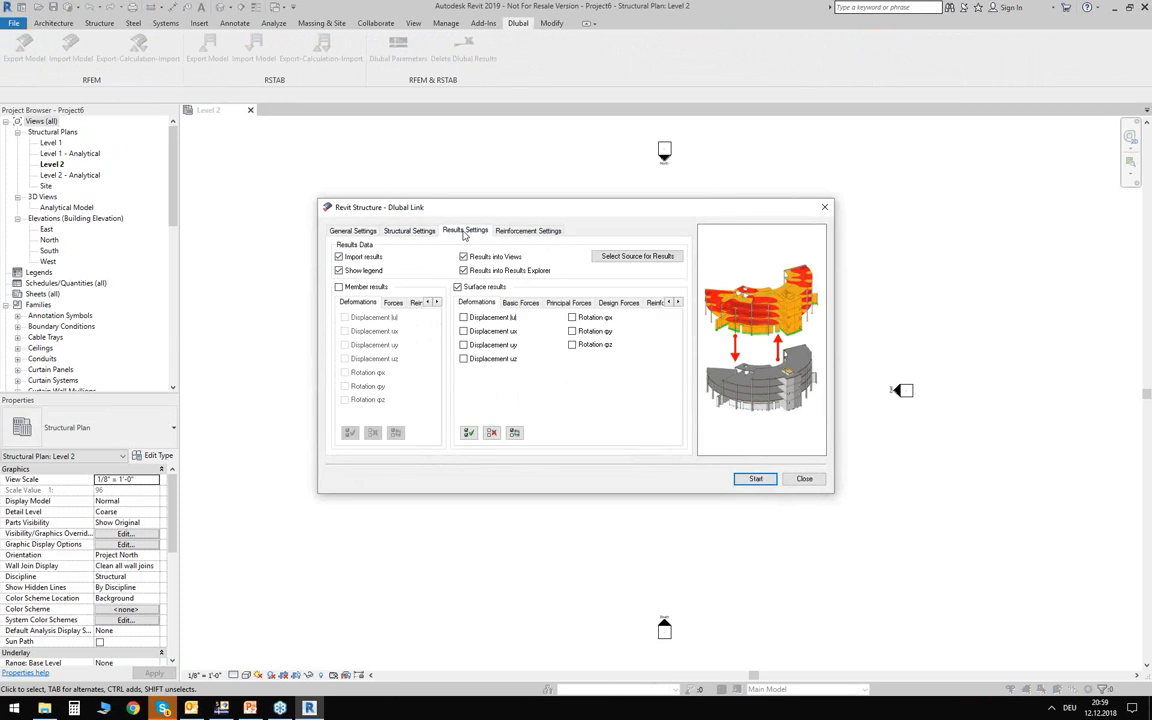
pyautogui.click(527, 230)
pyautogui.click(353, 231)
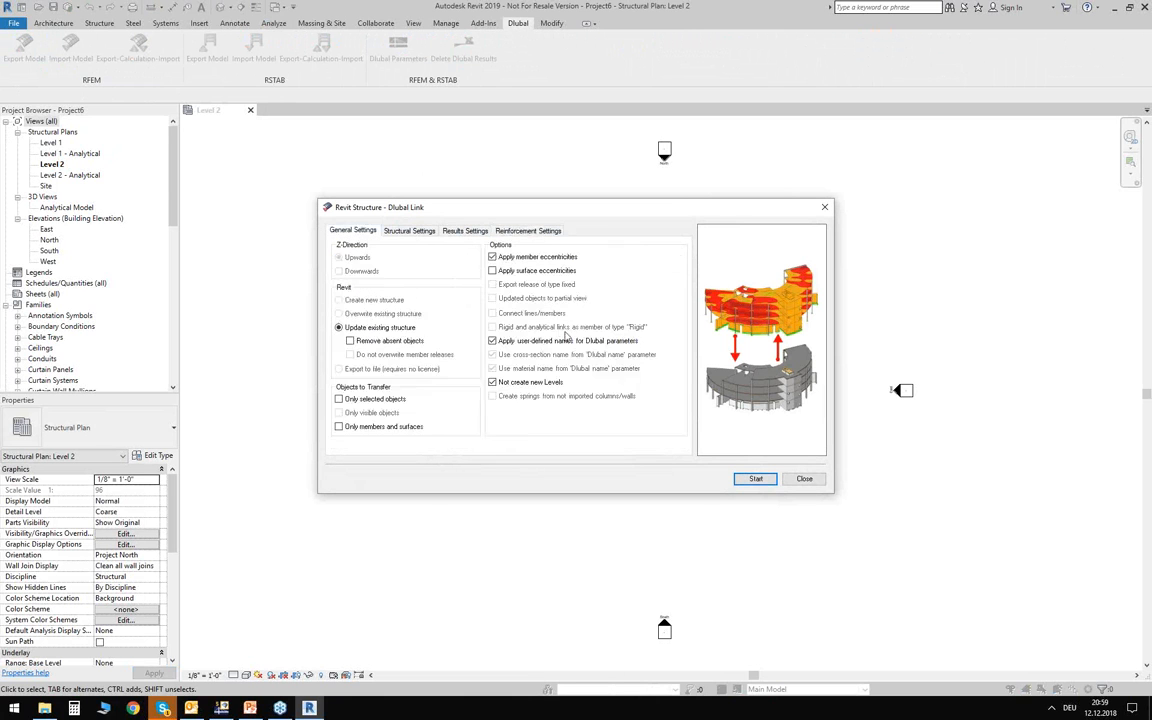
pyautogui.click(754, 479)
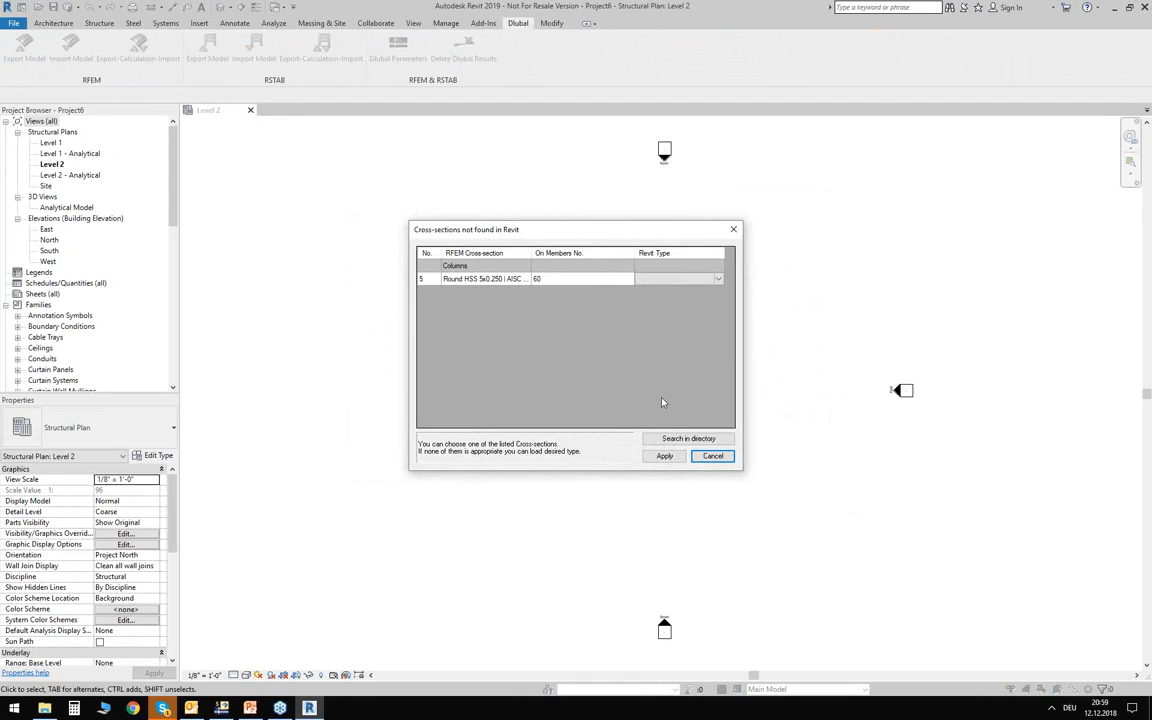
# Widen the column of RFEM cross-section names, and switch to PowerPoint to view the conversion tables and Dlubal parameter slide.
pyautogui.click(679, 279)
pyautogui.moveTo(528, 253); pyautogui.dragTo(538, 253)
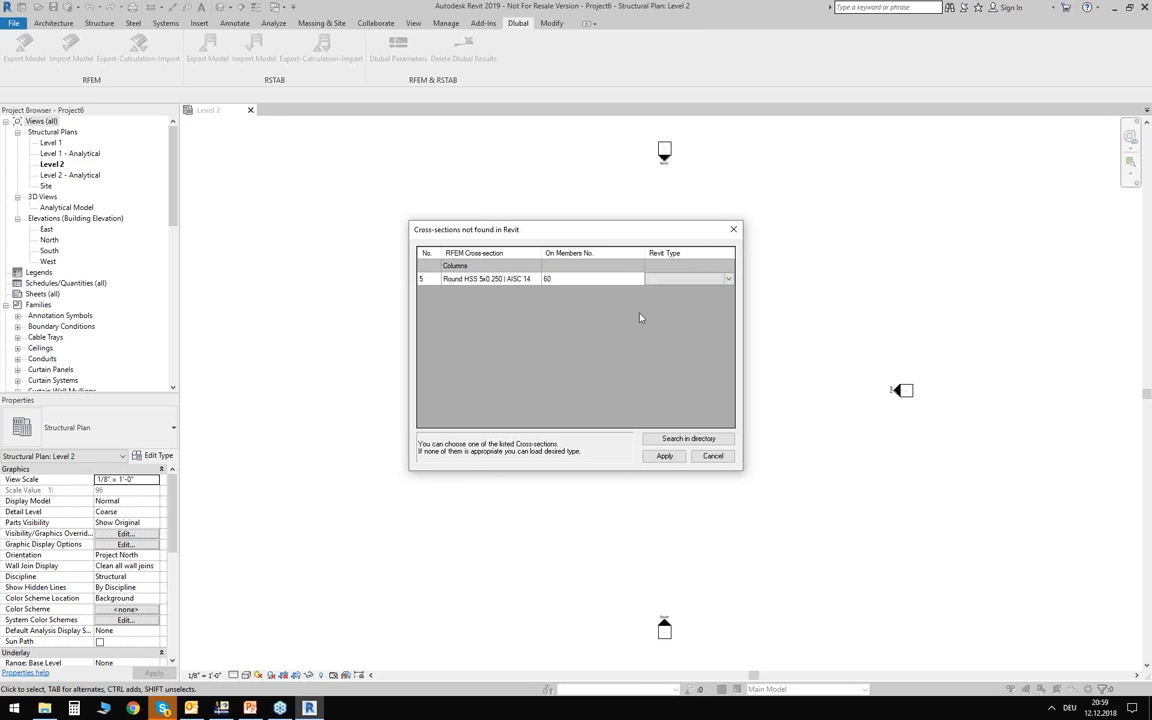
pyautogui.click(250, 709)
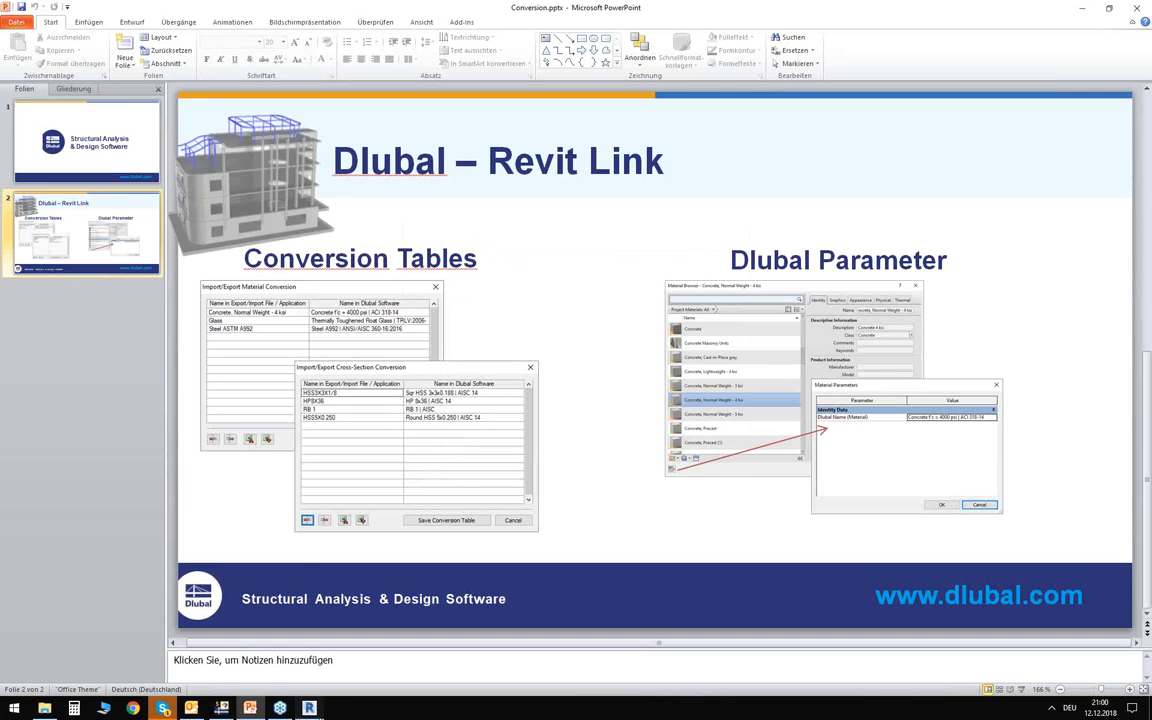
# Switch back to Revit and choose to load family types for the unmatched Round HSS 5x0.250 column cross-section.
pyautogui.click(309, 708)
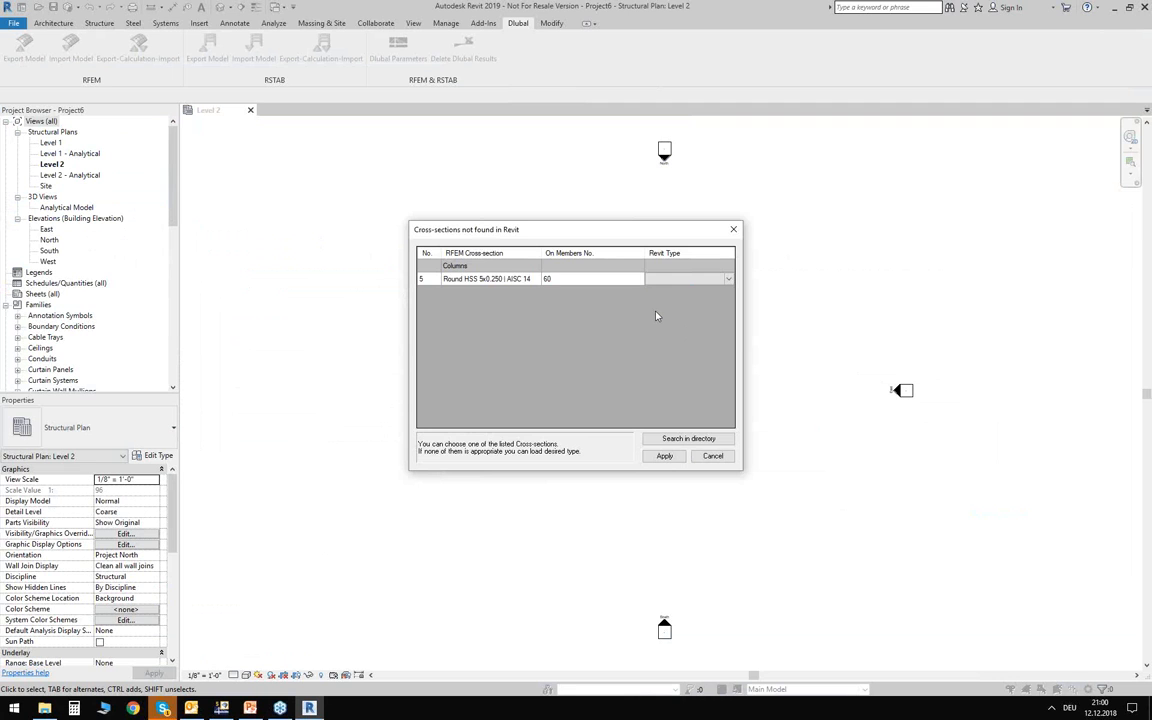
pyautogui.moveTo(645, 229)
pyautogui.mouseDown()
pyautogui.moveTo(637, 250)
pyautogui.moveTo(633, 231)
pyautogui.mouseUp()
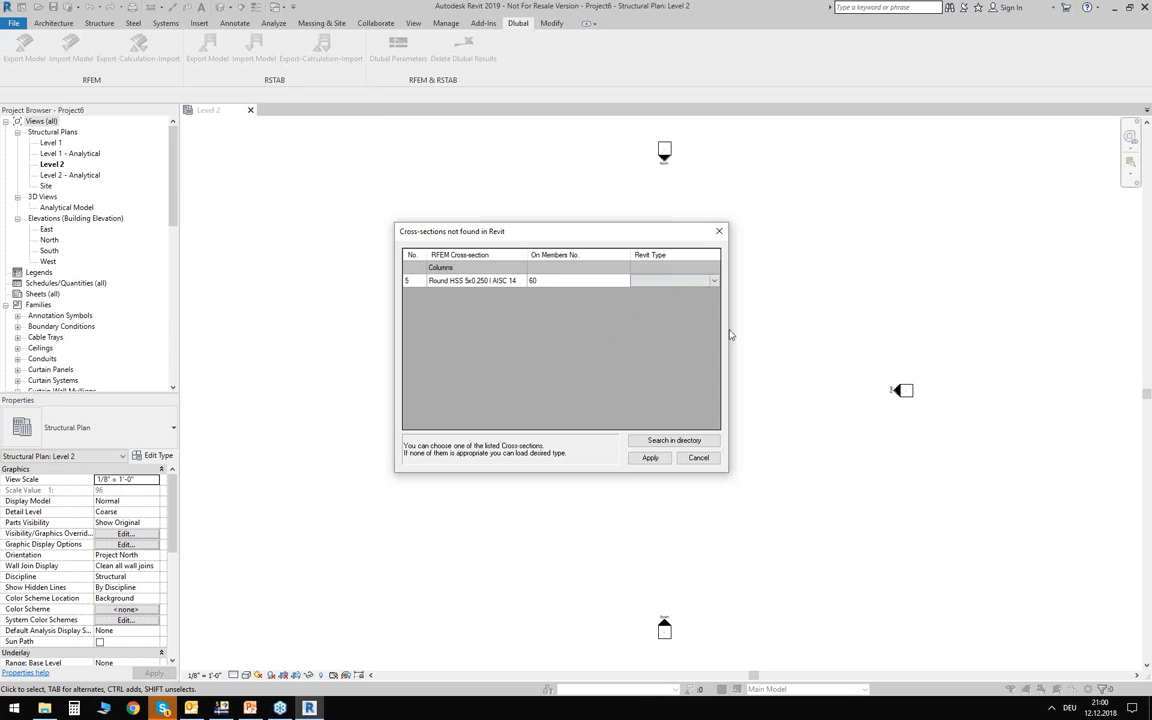
pyautogui.click(652, 280)
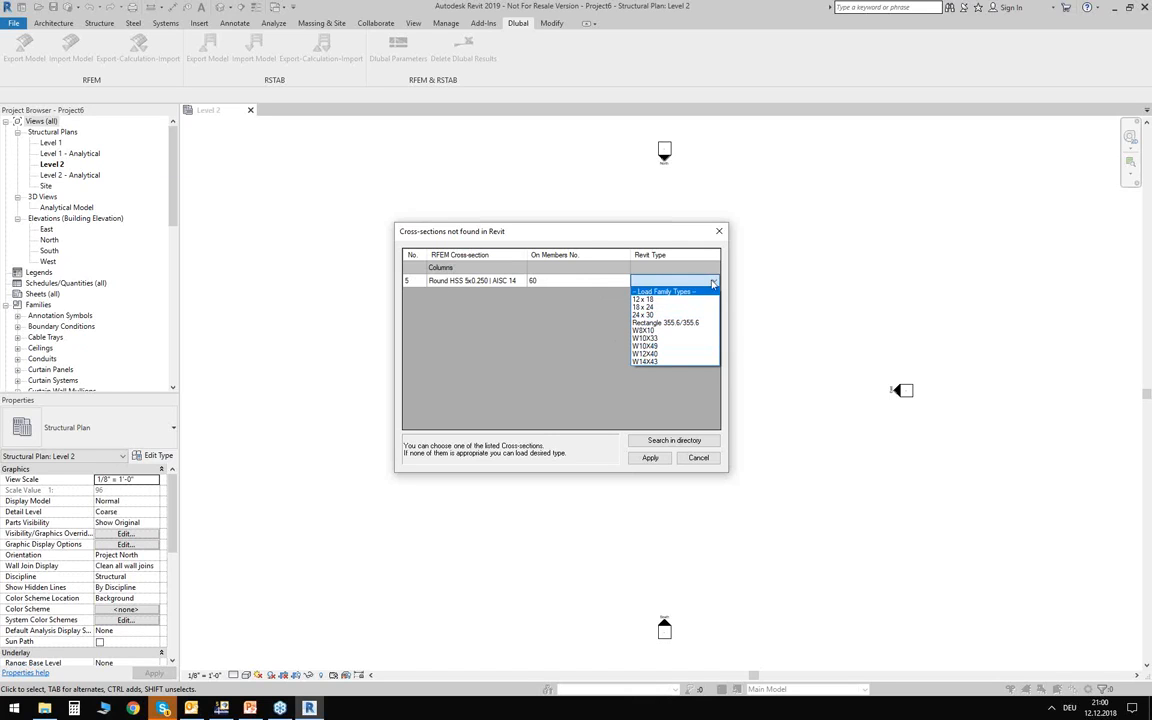
pyautogui.click(648, 292)
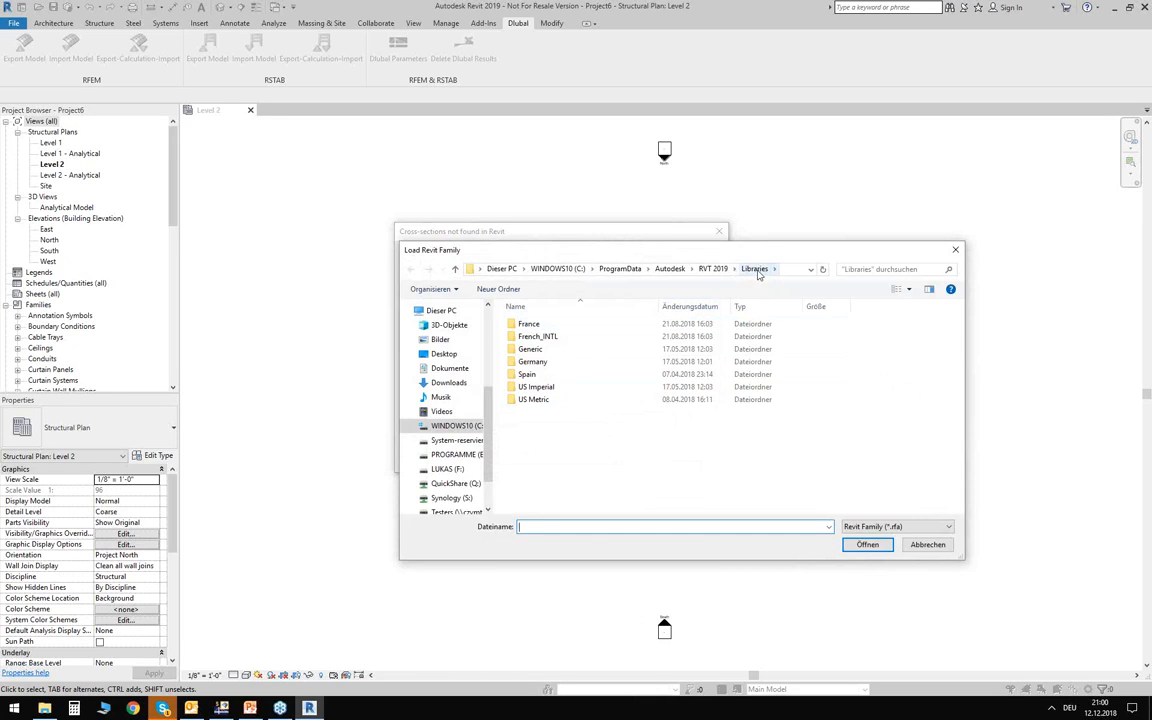
# Open the HSS-Round Hollow Structural Section-Column family from the US Imperial library's Structural Columns > Steel folder.
pyautogui.click(536, 391)
pyautogui.doubleClick(566, 391)
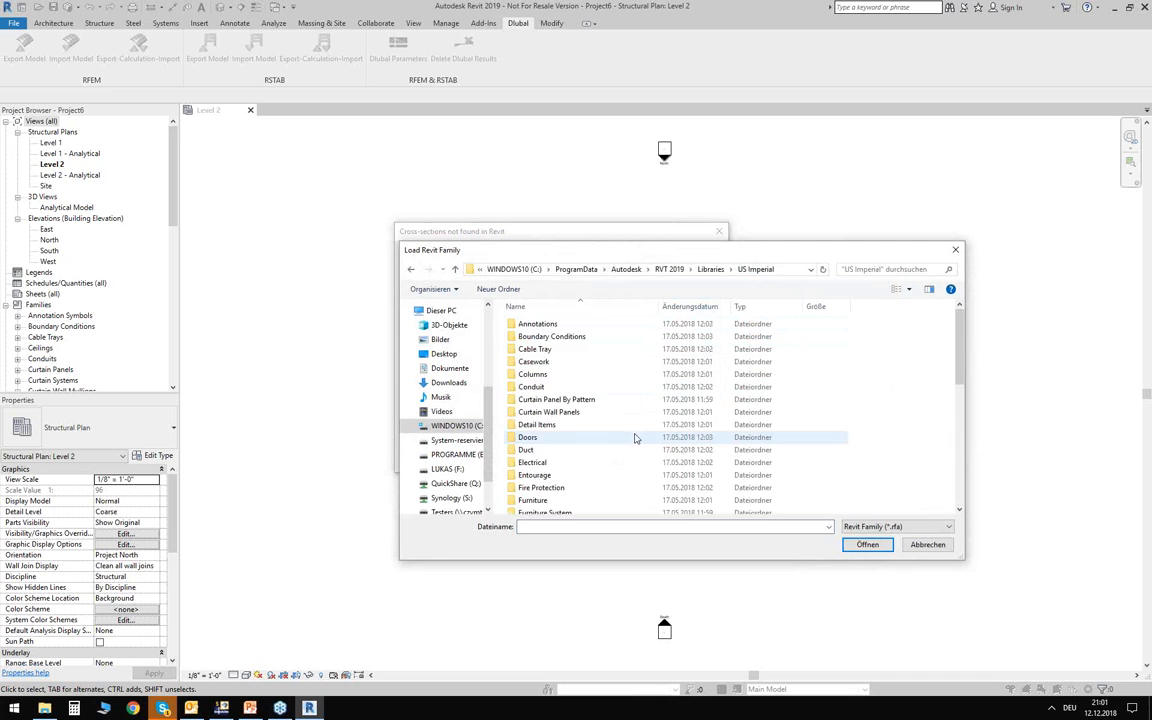
pyautogui.scroll(-6, 590, 432)
pyautogui.scroll(-2, 567, 428)
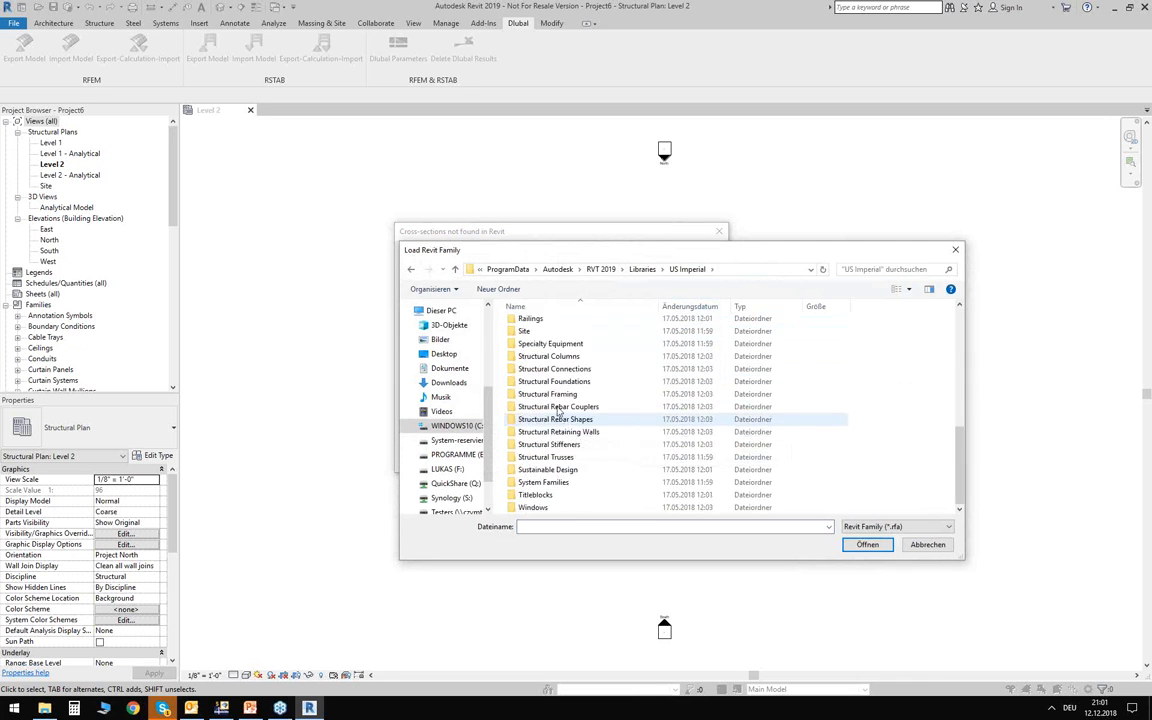
pyautogui.doubleClick(560, 350)
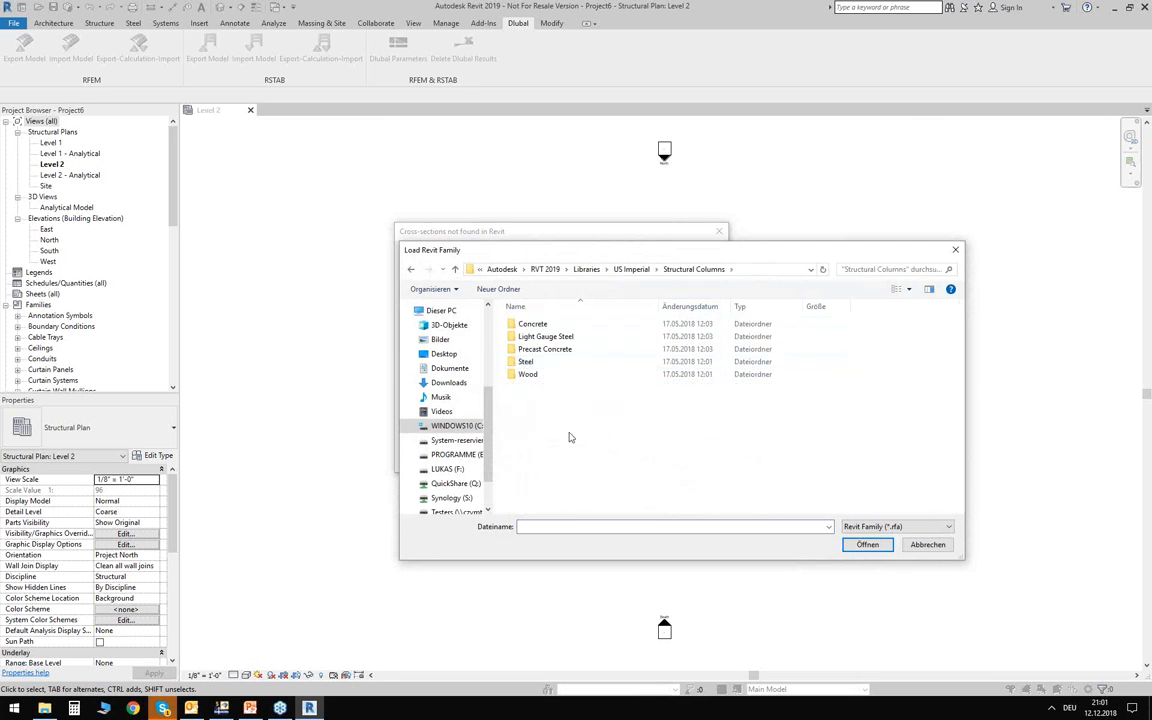
pyautogui.doubleClick(526, 361)
pyautogui.click(540, 388)
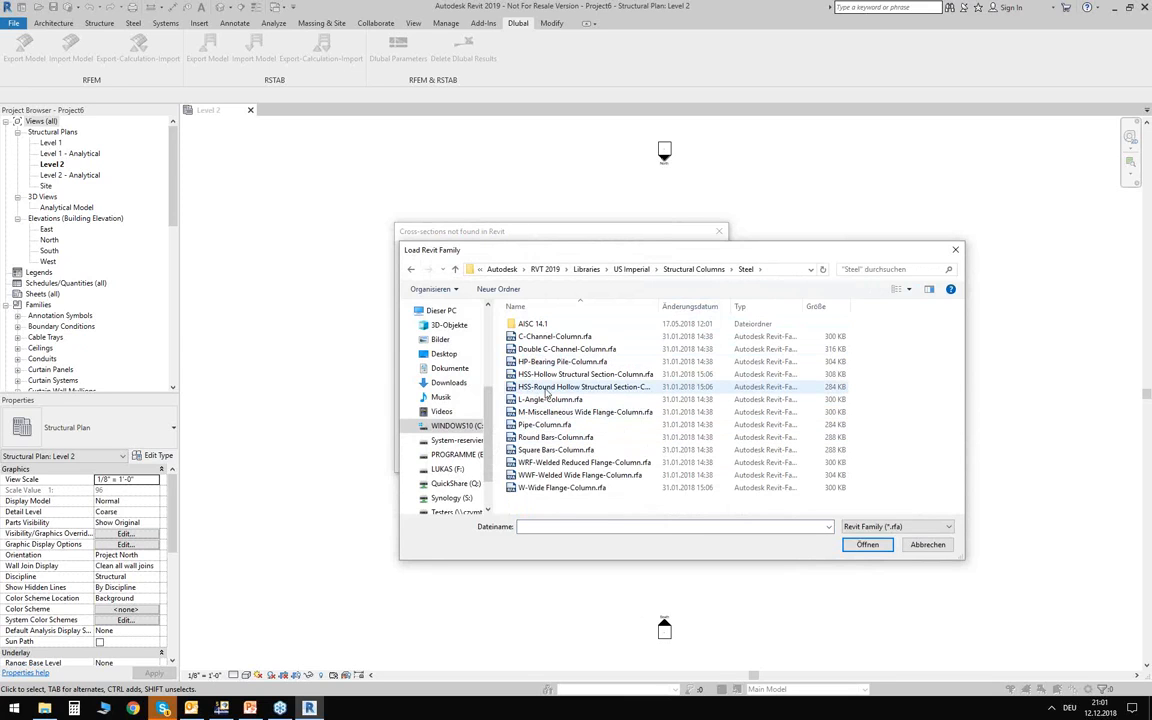
pyautogui.doubleClick(540, 388)
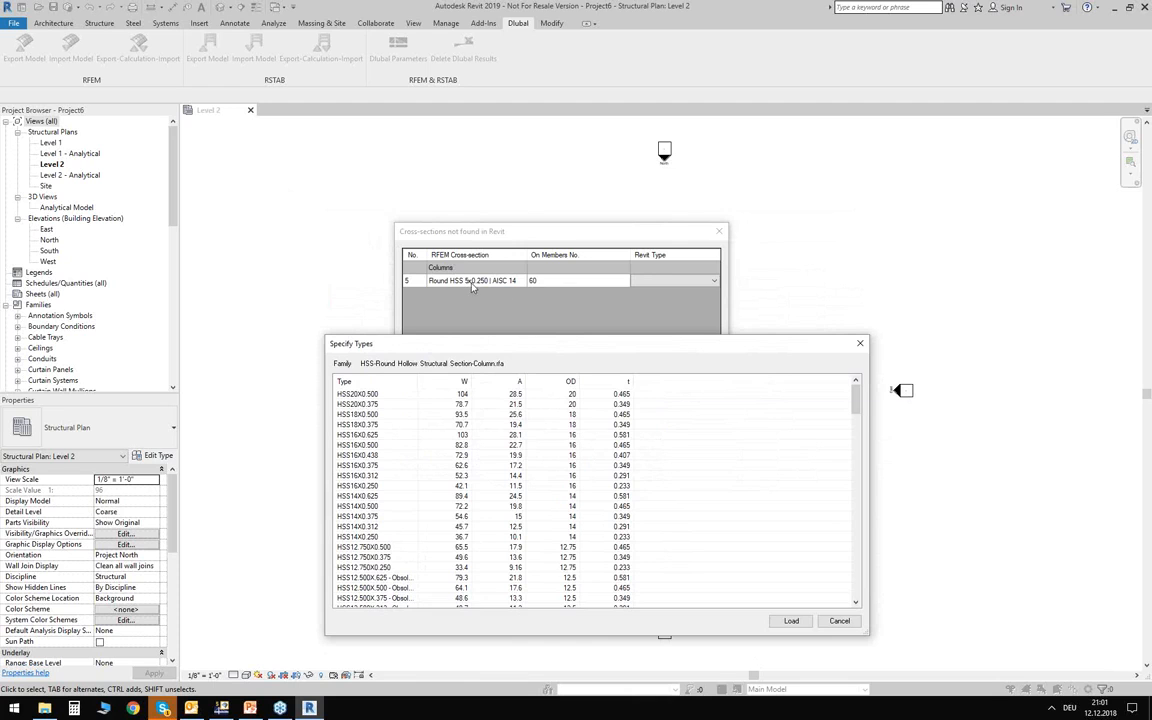
# Load type HSS5X0.250 as the Revit match for the column section, apply it, and close the completed RFEM import.
pyautogui.scroll(-20, 488, 470)
pyautogui.scroll(-6, 492, 486)
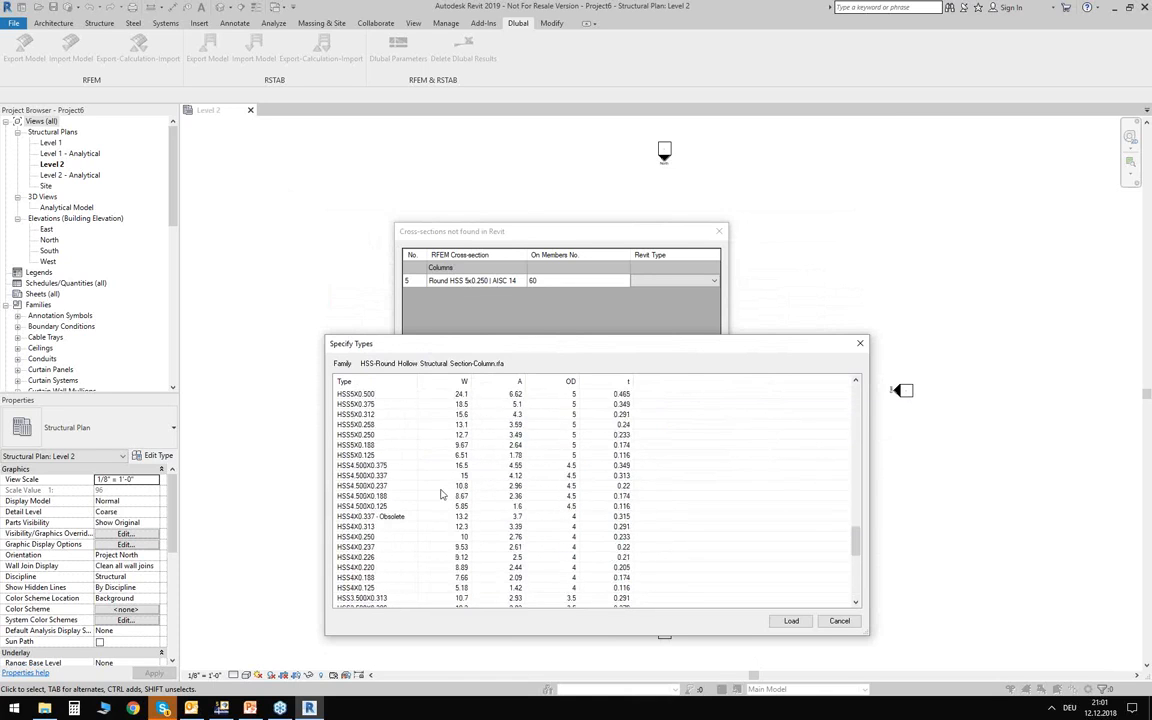
pyautogui.scroll(2, 420, 470)
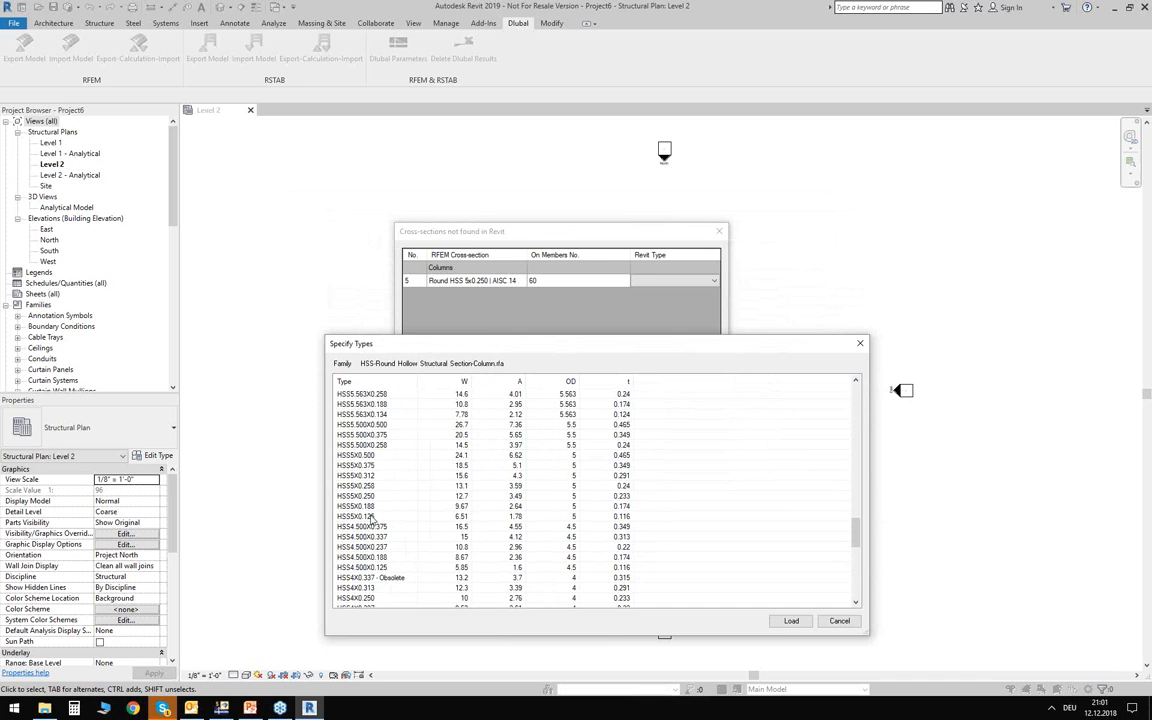
pyautogui.click(362, 496)
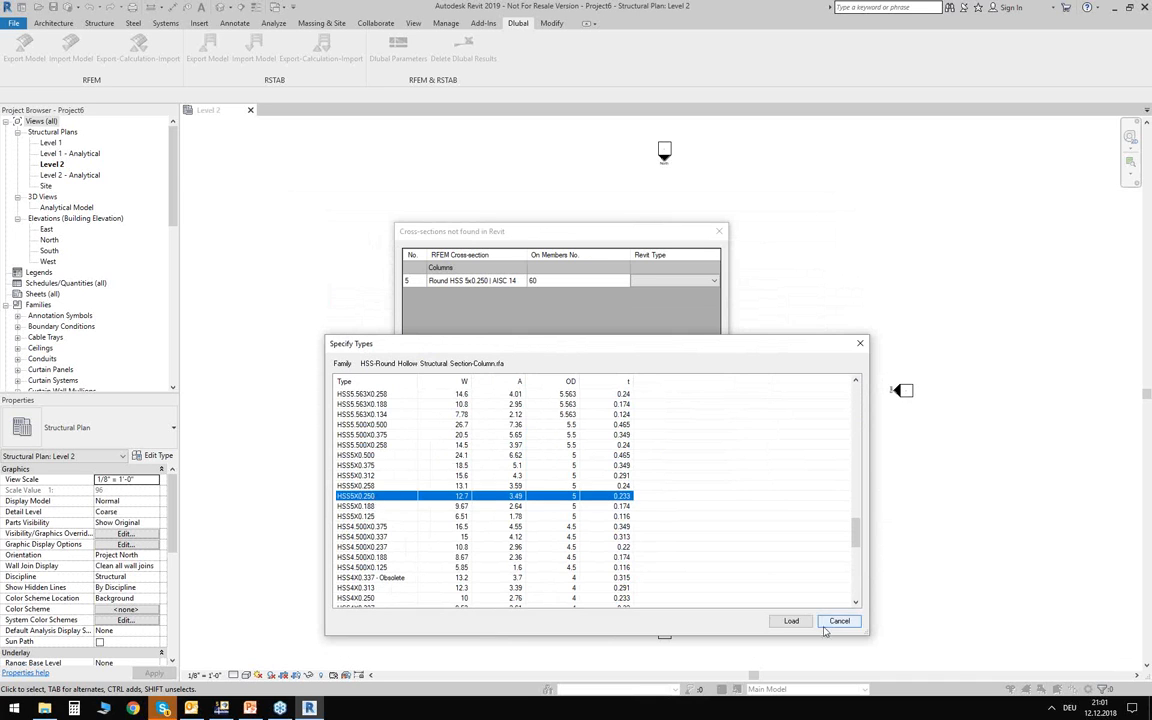
pyautogui.click(791, 621)
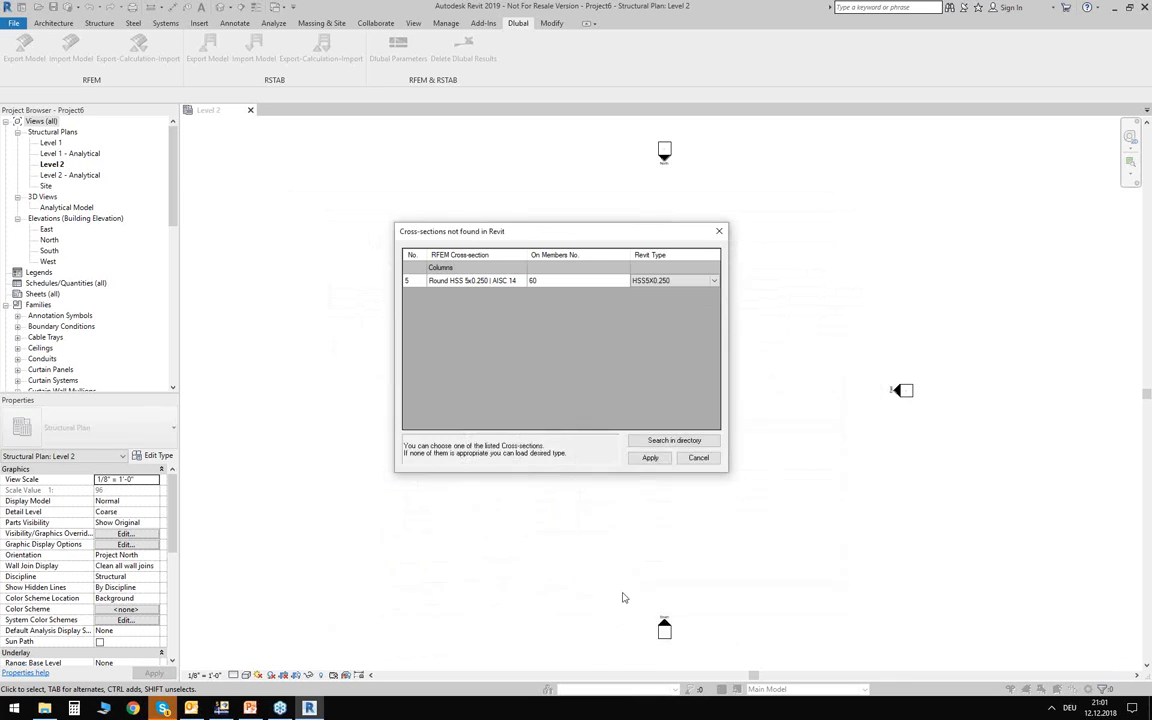
pyautogui.click(650, 457)
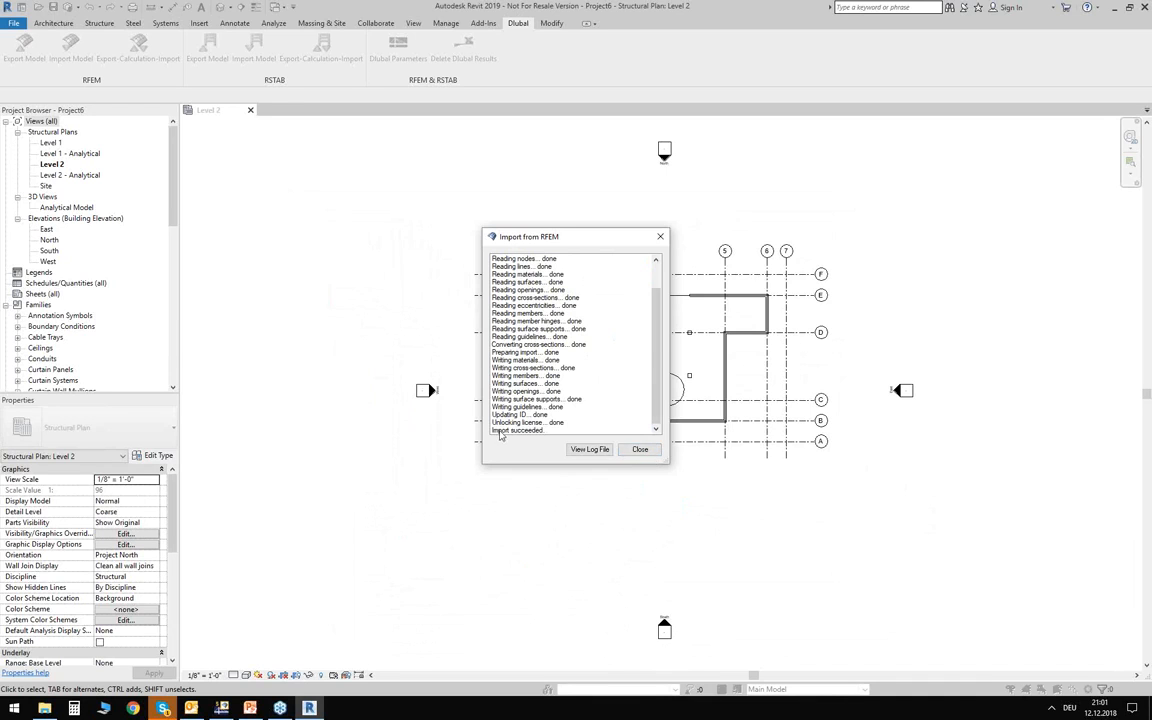
pyautogui.click(644, 452)
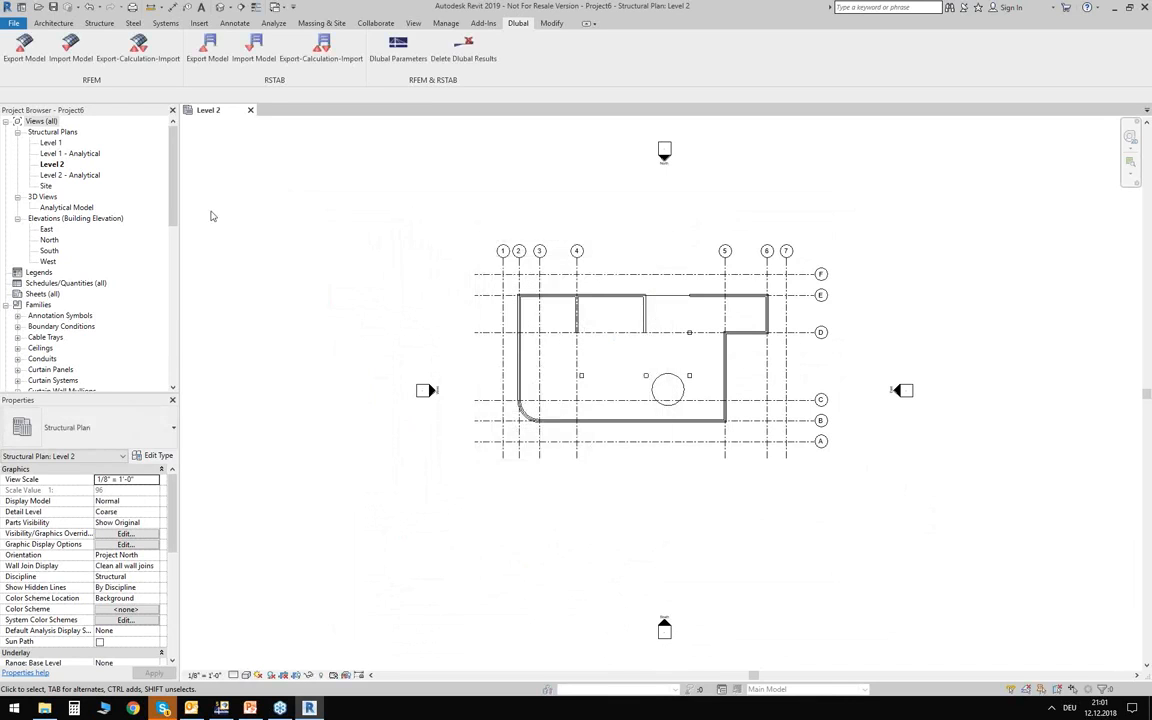
# Open the default 3D view, set its visual style to Shaded, and inspect the imported building from several sides.
pyautogui.click(220, 8)
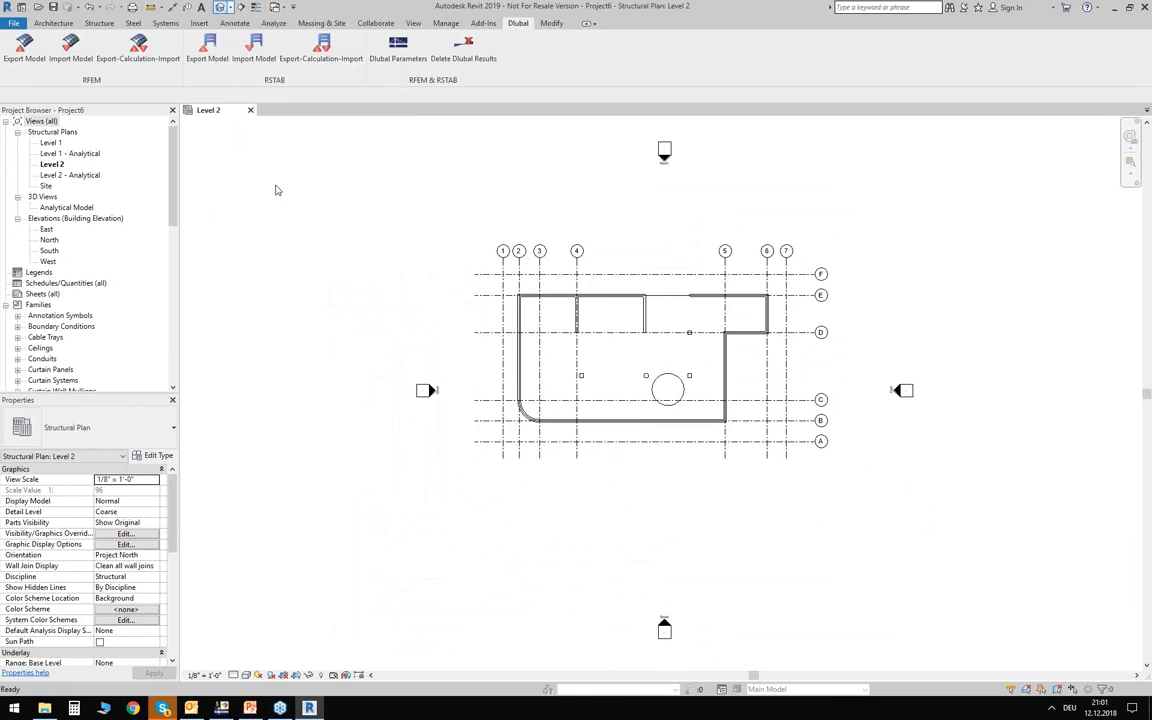
pyautogui.click(246, 675)
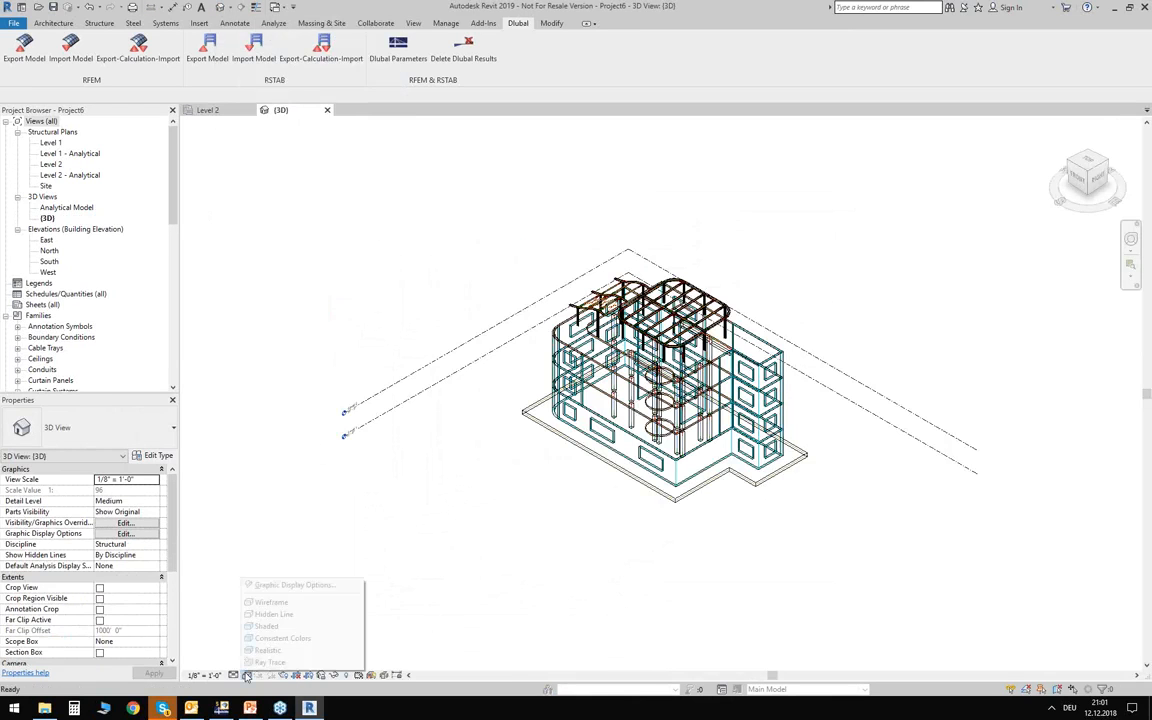
pyautogui.click(267, 627)
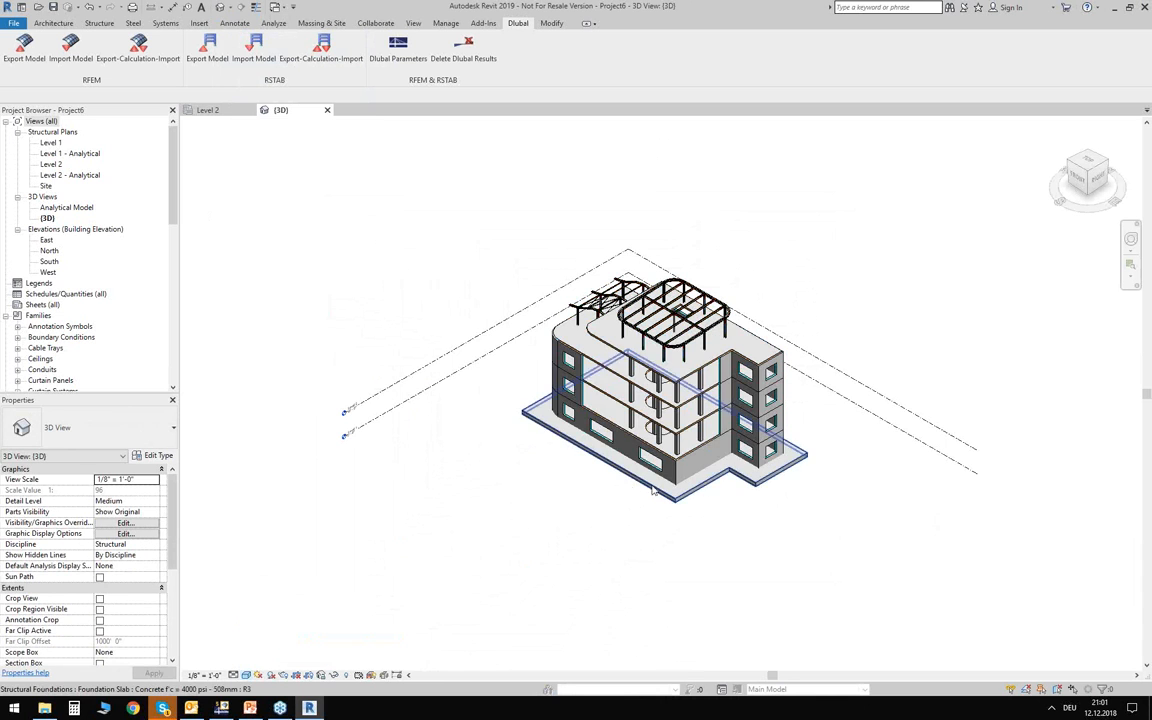
pyautogui.keyDown('shift'); pyautogui.moveTo(397, 521); pyautogui.dragTo(496, 456, button='middle'); pyautogui.keyUp('shift')
pyautogui.scroll(5, 564, 470)
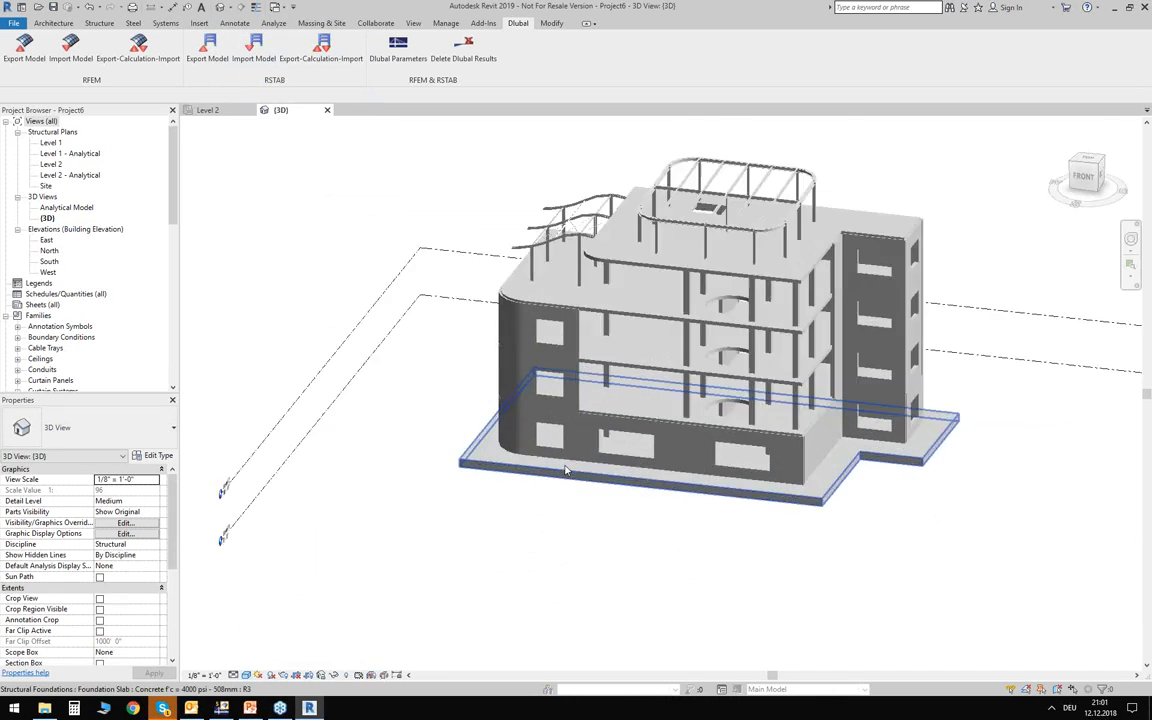
pyautogui.moveTo(681, 552); pyautogui.dragTo(413, 508, button='middle')
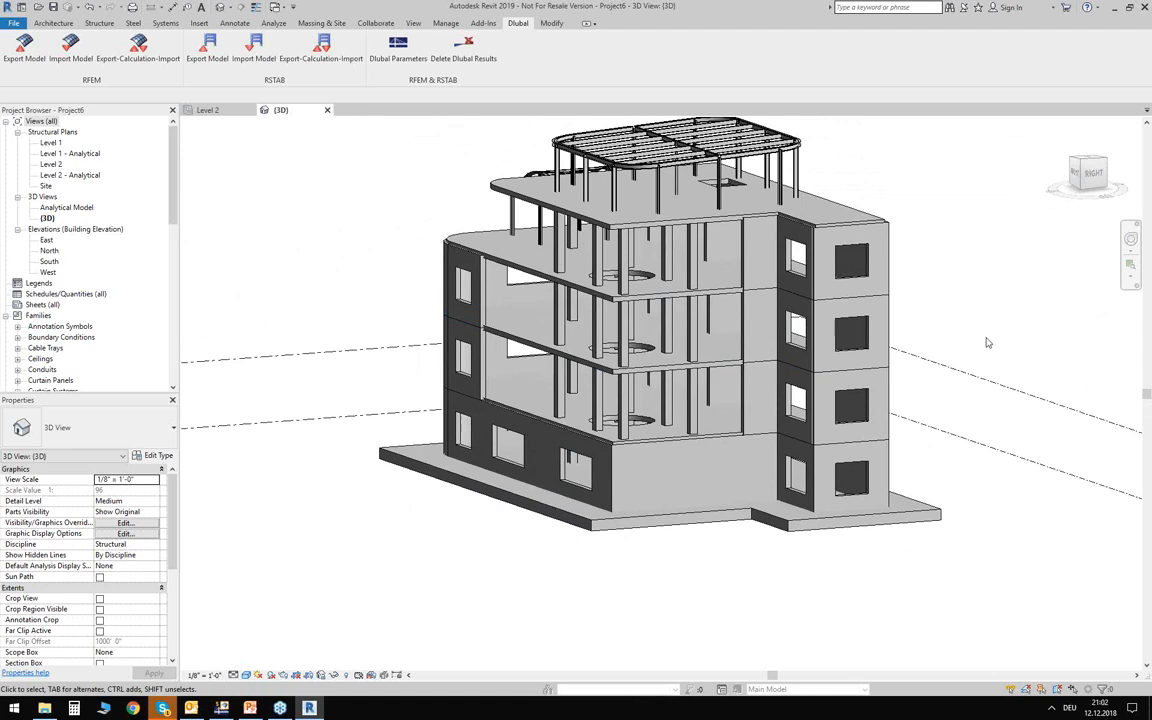
pyautogui.click(1090, 173)
pyautogui.keyDown('shift'); pyautogui.moveTo(450, 280); pyautogui.dragTo(442, 524, button='middle'); pyautogui.keyUp('shift')
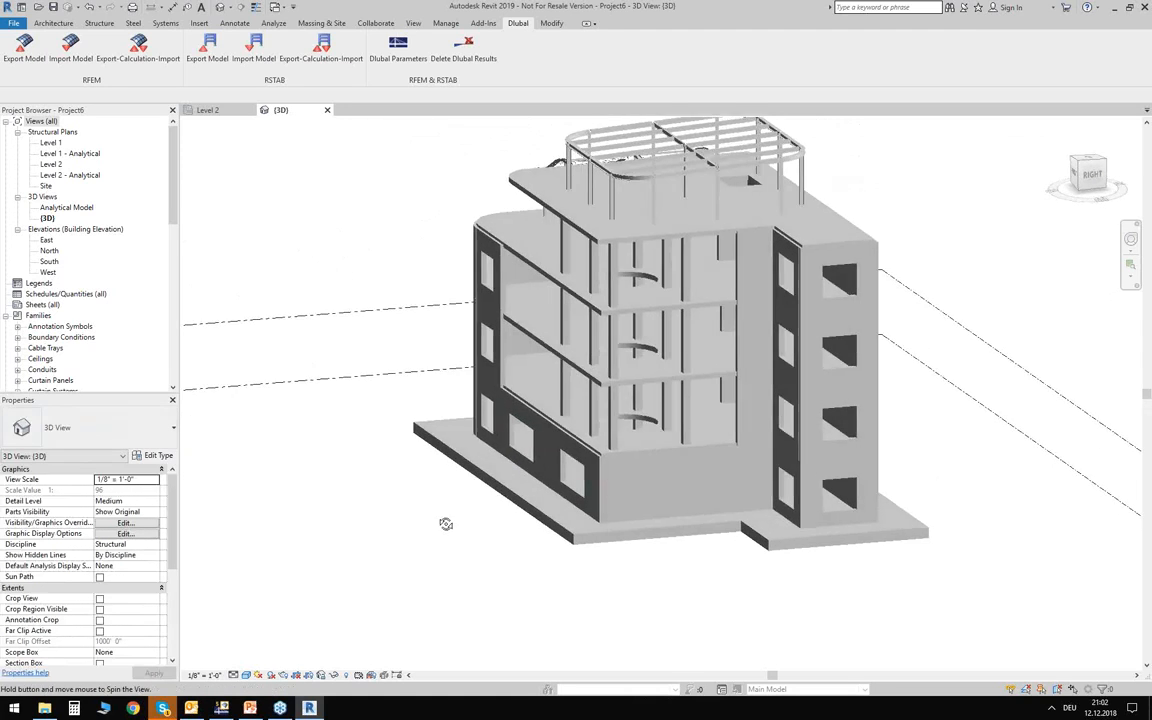
pyautogui.keyDown('shift'); pyautogui.moveTo(388, 425); pyautogui.dragTo(398, 458, button='middle'); pyautogui.keyUp('shift')
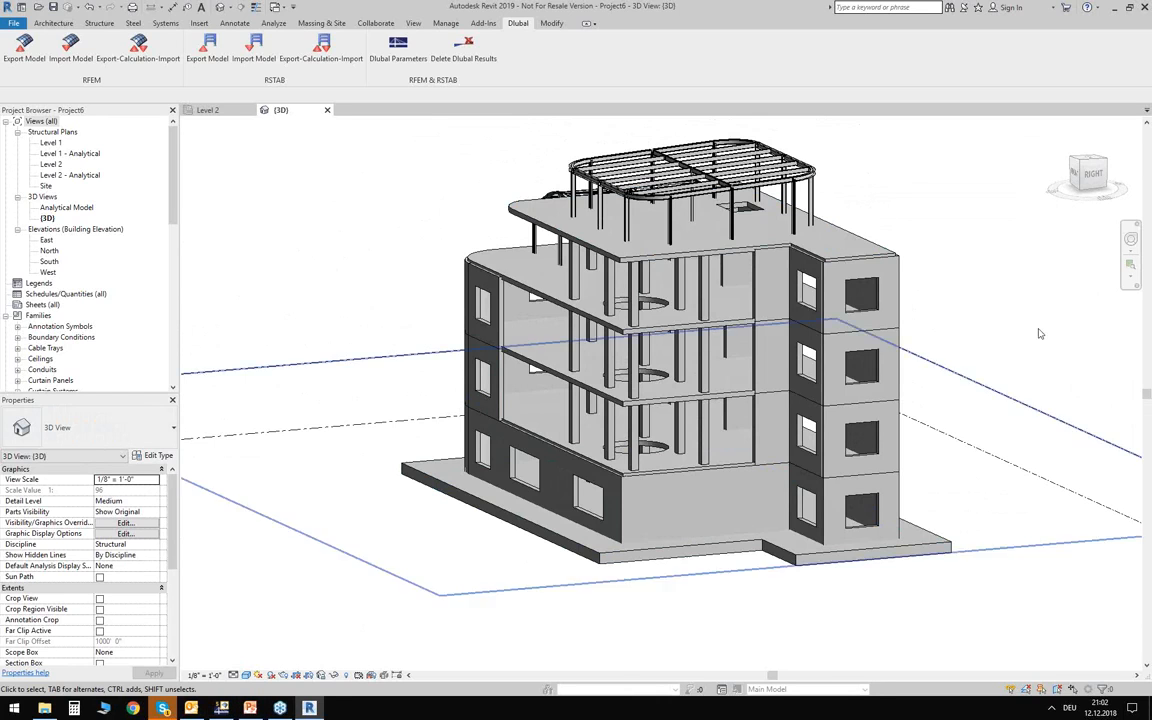
# View the imported building's analytical model, and return to the shaded 3D view.
pyautogui.doubleClick(66, 207)
pyautogui.keyDown('shift'); pyautogui.moveTo(368, 401); pyautogui.dragTo(323, 310, button='middle'); pyautogui.keyUp('shift')
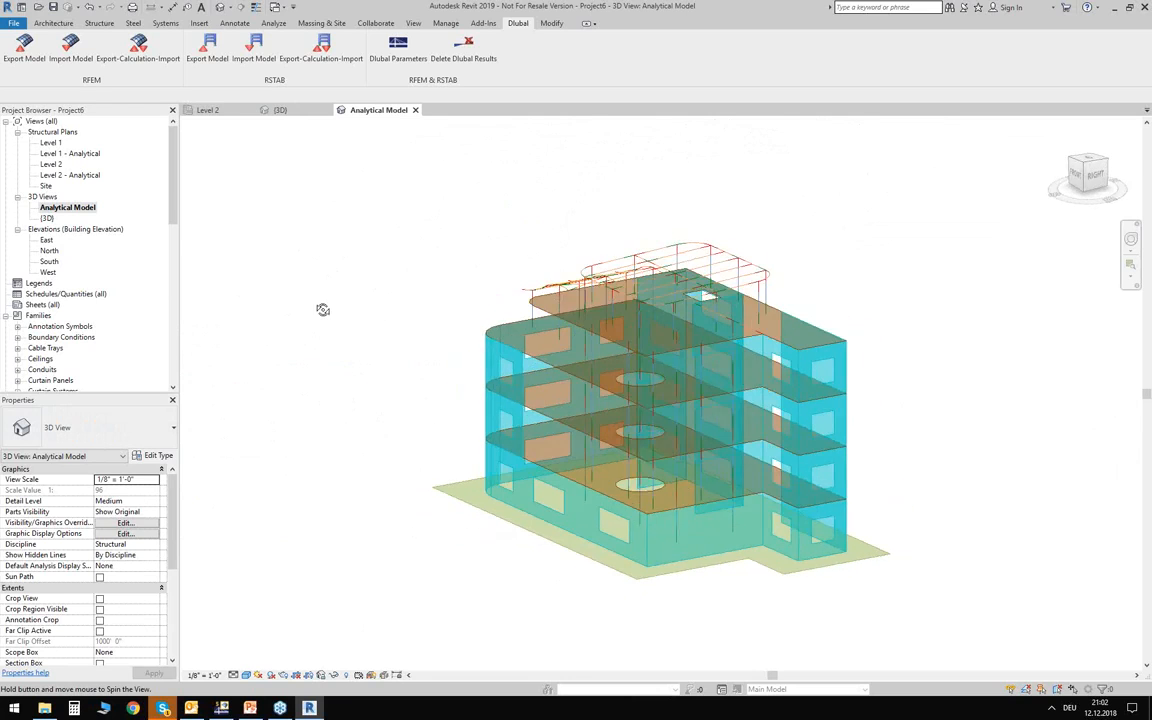
pyautogui.click(278, 110)
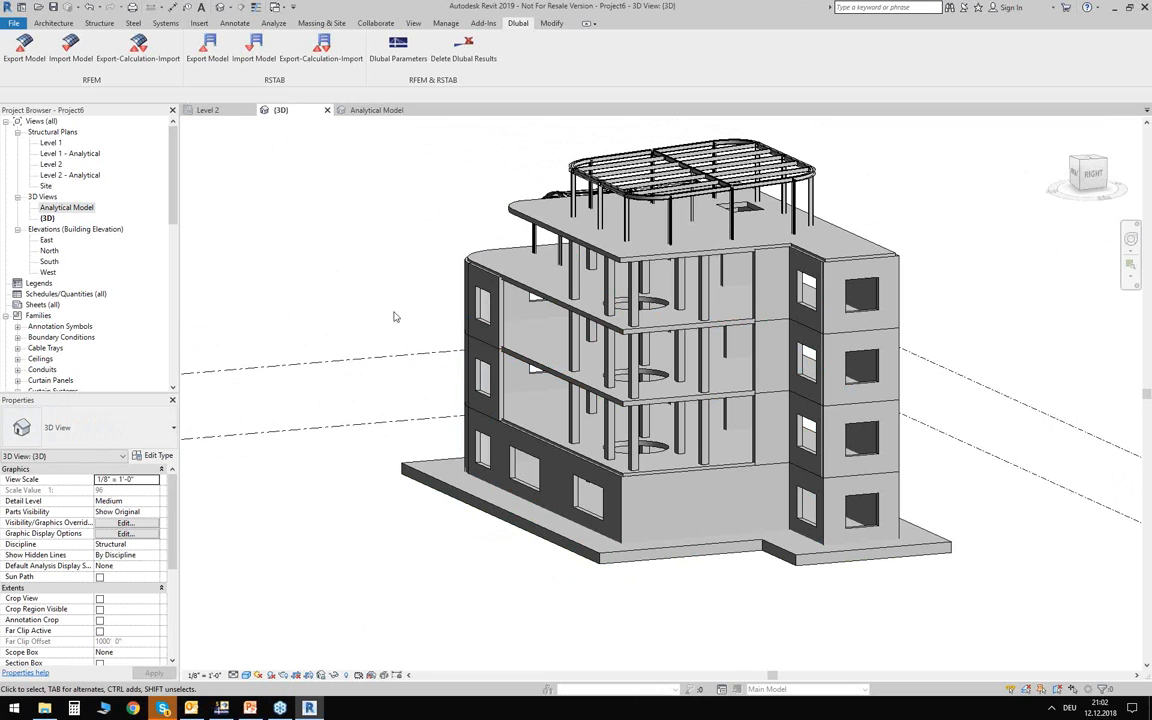
pyautogui.keyDown('shift'); pyautogui.moveTo(399, 328); pyautogui.dragTo(400, 322, button='middle'); pyautogui.keyUp('shift')
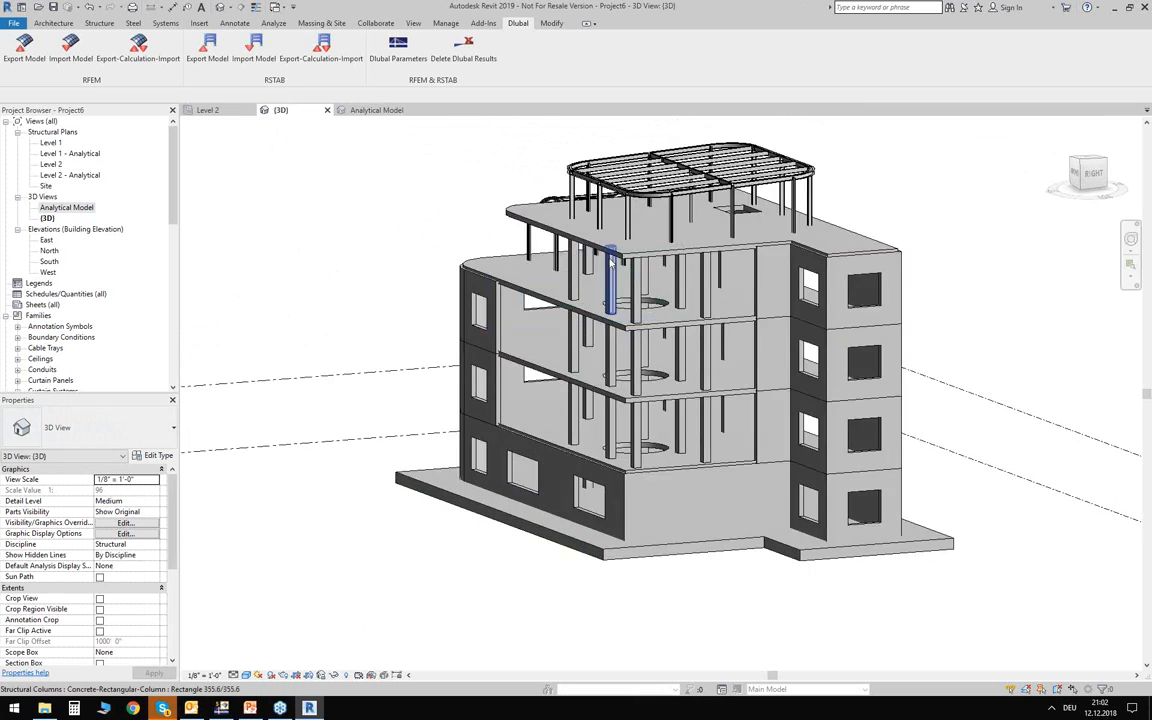